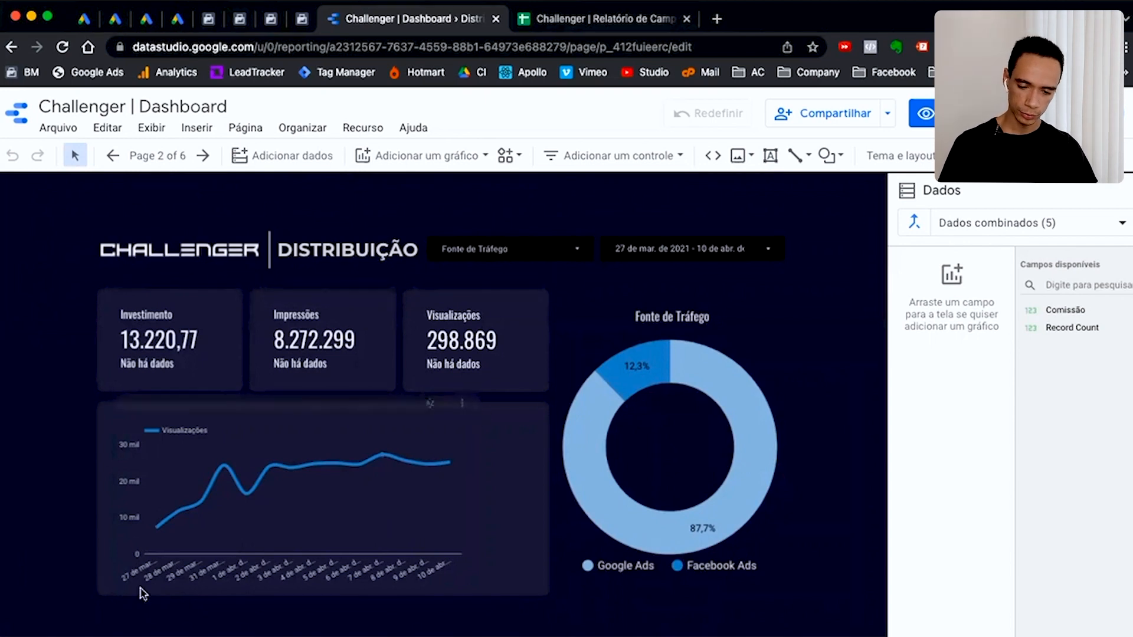
Review the Convite page of the reference dashboard and the rows of the CONVITE sheet in Challenger | Relatório de Campanhas
{"action": "left_click", "coordinate": [112, 157]}
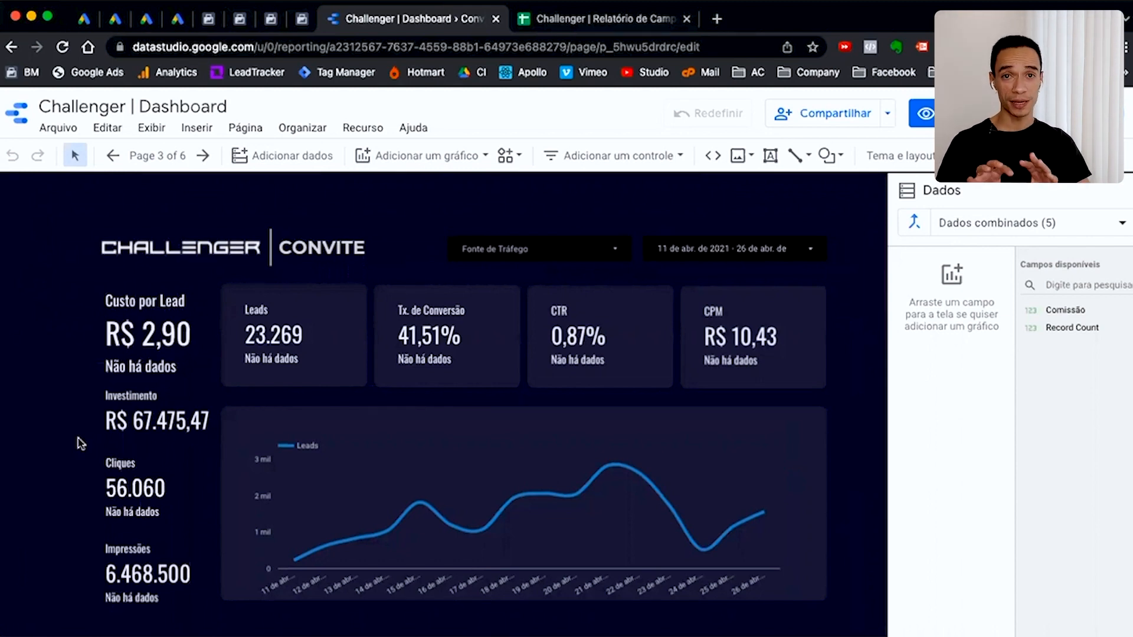
{"action": "left_click", "coordinate": [562, 21]}
{"action": "left_click", "coordinate": [140, 622]}
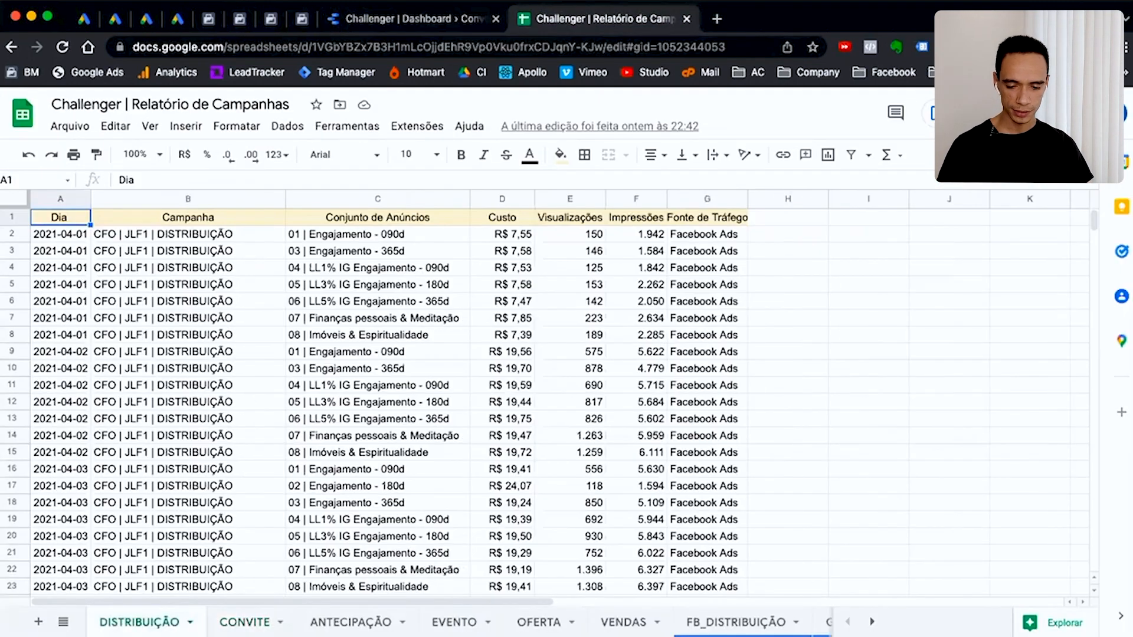
{"action": "left_click", "coordinate": [244, 624]}
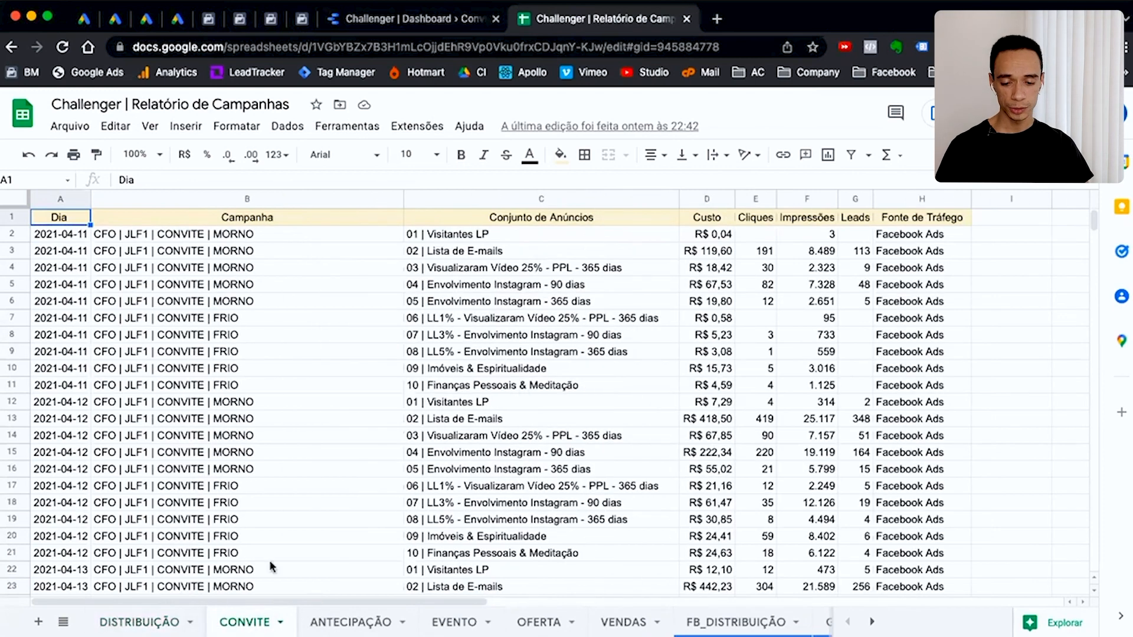
{"action": "scroll", "coordinate": [509, 356], "scroll_direction": "down", "scroll_amount": 10}
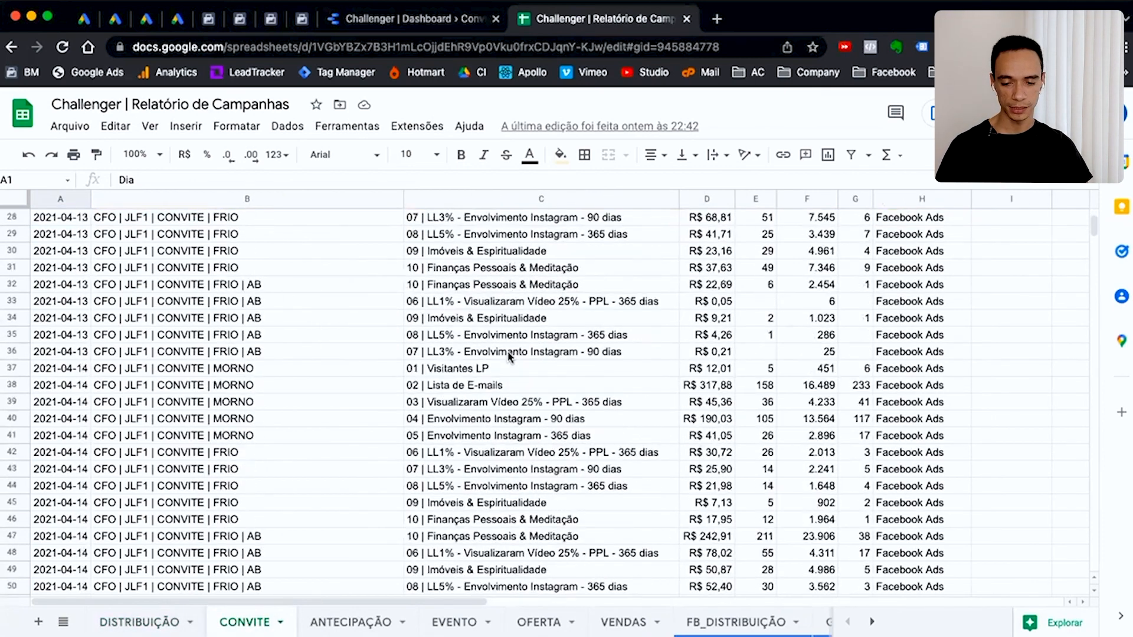
{"action": "scroll", "coordinate": [508, 356], "scroll_direction": "up", "scroll_amount": 10}
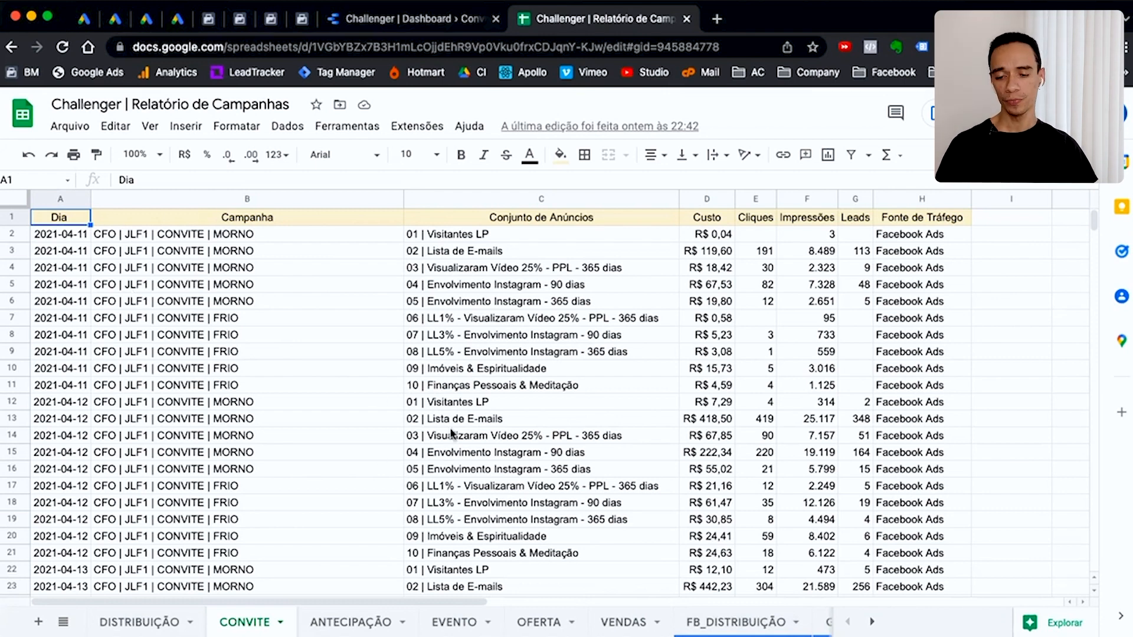
{"action": "scroll", "coordinate": [506, 404], "scroll_direction": "down", "scroll_amount": 9}
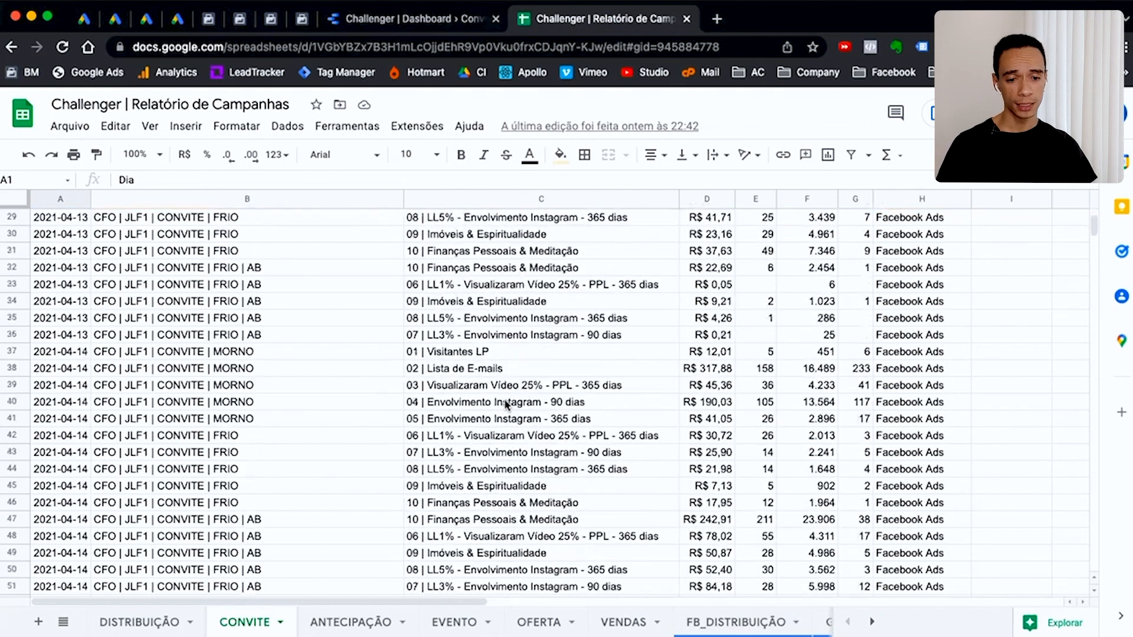
{"action": "scroll", "coordinate": [506, 405], "scroll_direction": "up", "scroll_amount": 9}
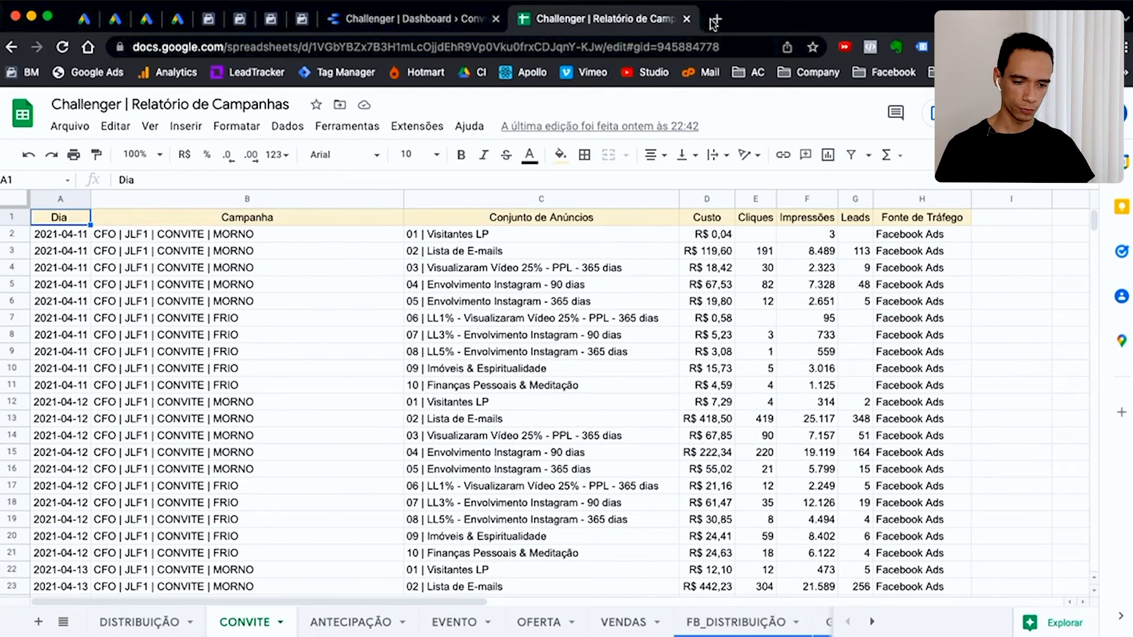
Open the Data Studio home page in a new browser tab and create a blank report
{"action": "key", "text": "super+t"}
{"action": "type", "text": "data"}
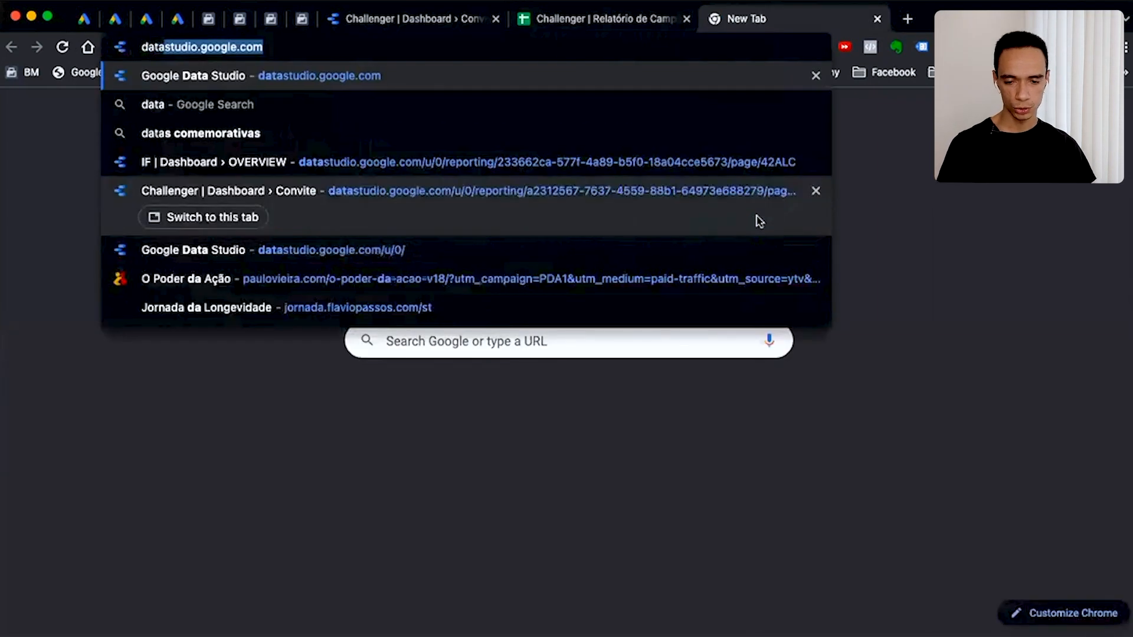
{"action": "key", "text": "Return"}
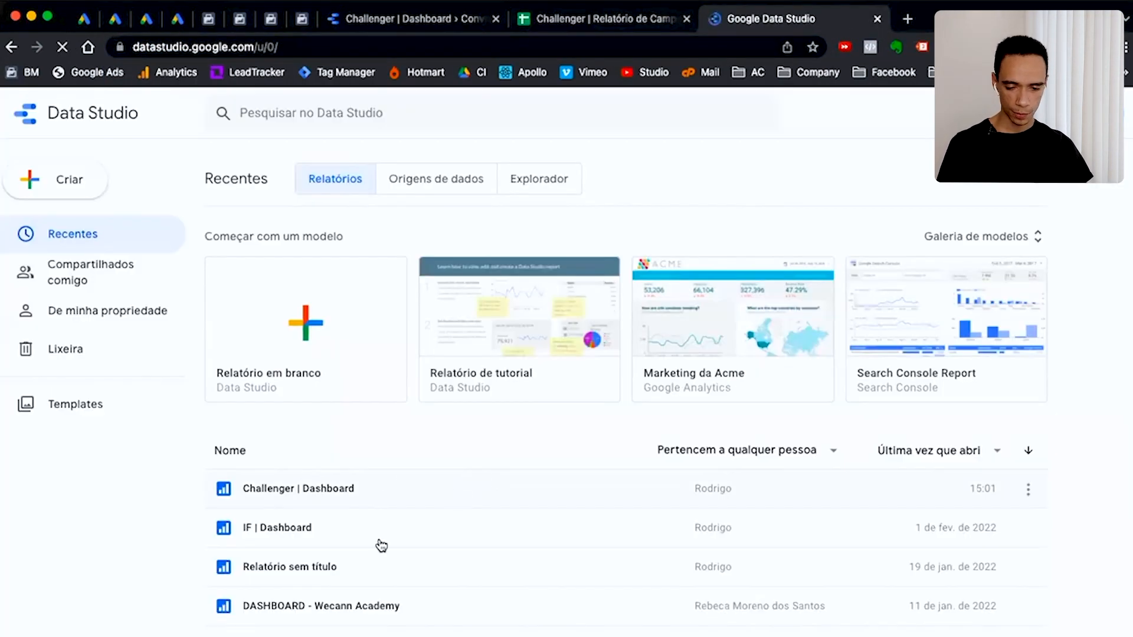
{"action": "left_click", "coordinate": [314, 323]}
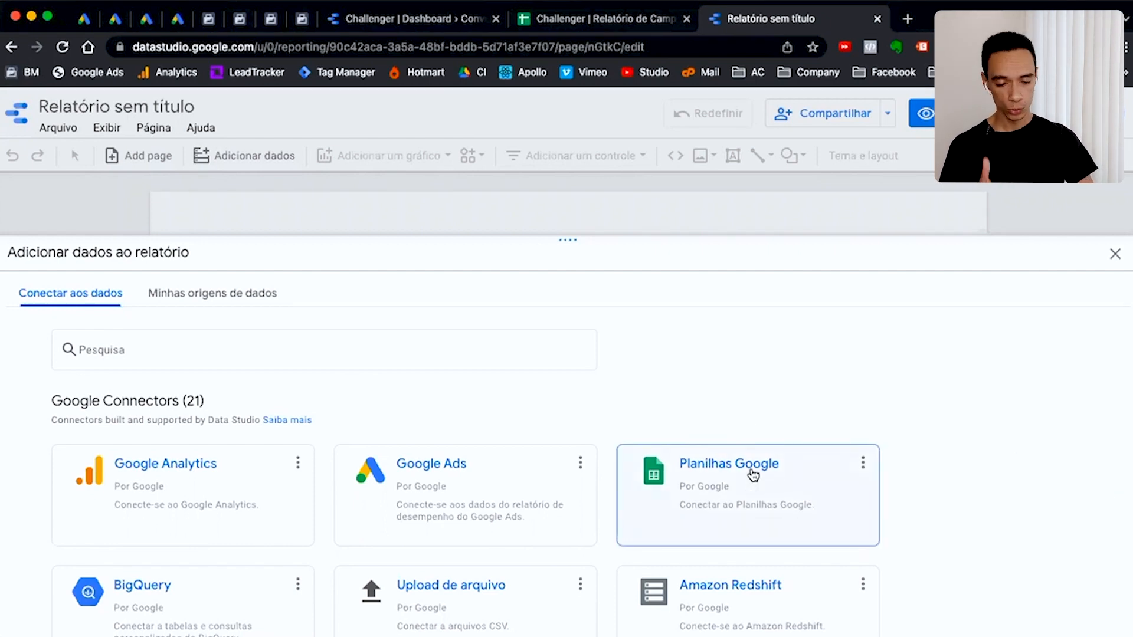
Connect the CONVITE page of the spreadsheet Challenger | Relatório de Campanhas as a Google Sheets data source
{"action": "left_click", "coordinate": [742, 484]}
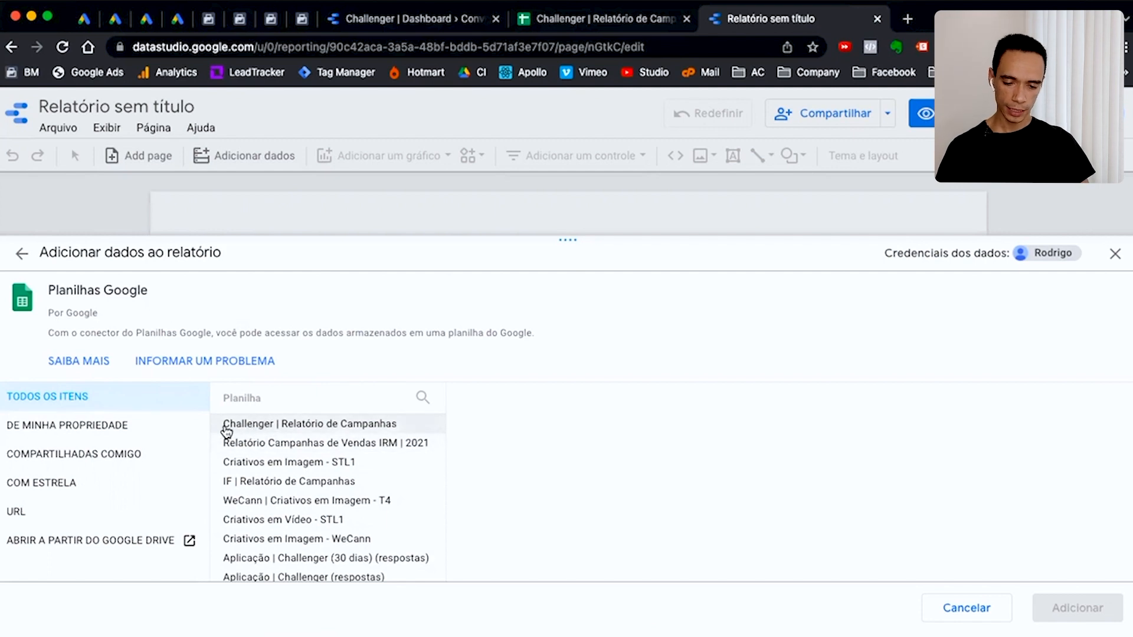
{"action": "left_click", "coordinate": [371, 425]}
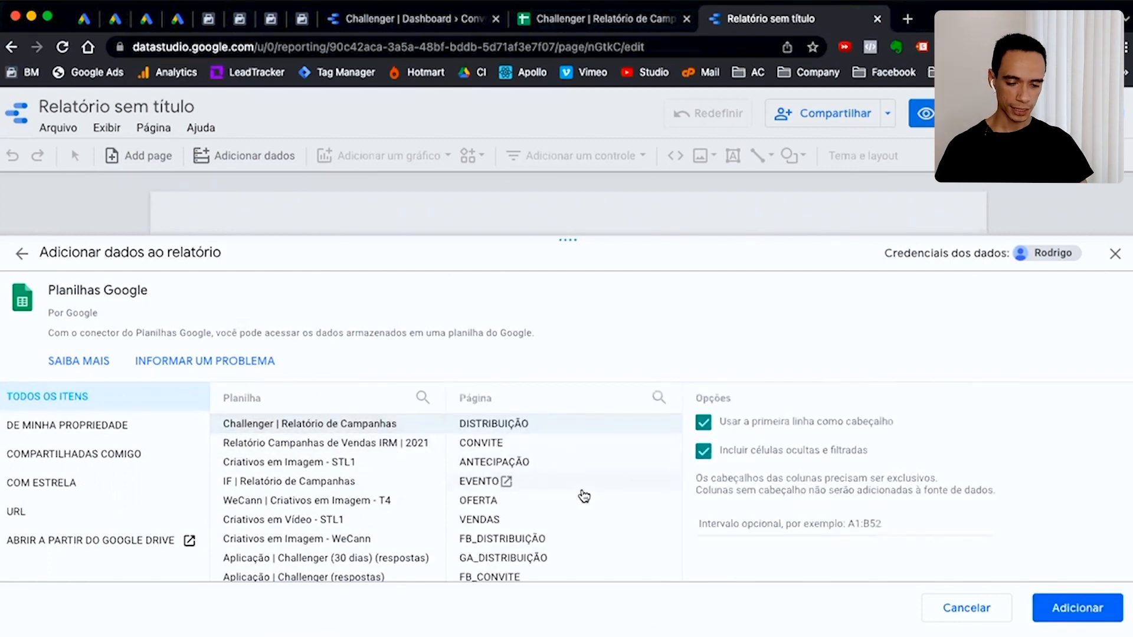
{"action": "scroll", "coordinate": [584, 495], "scroll_direction": "down", "scroll_amount": 1}
{"action": "scroll", "coordinate": [581, 456], "scroll_direction": "up", "scroll_amount": 1}
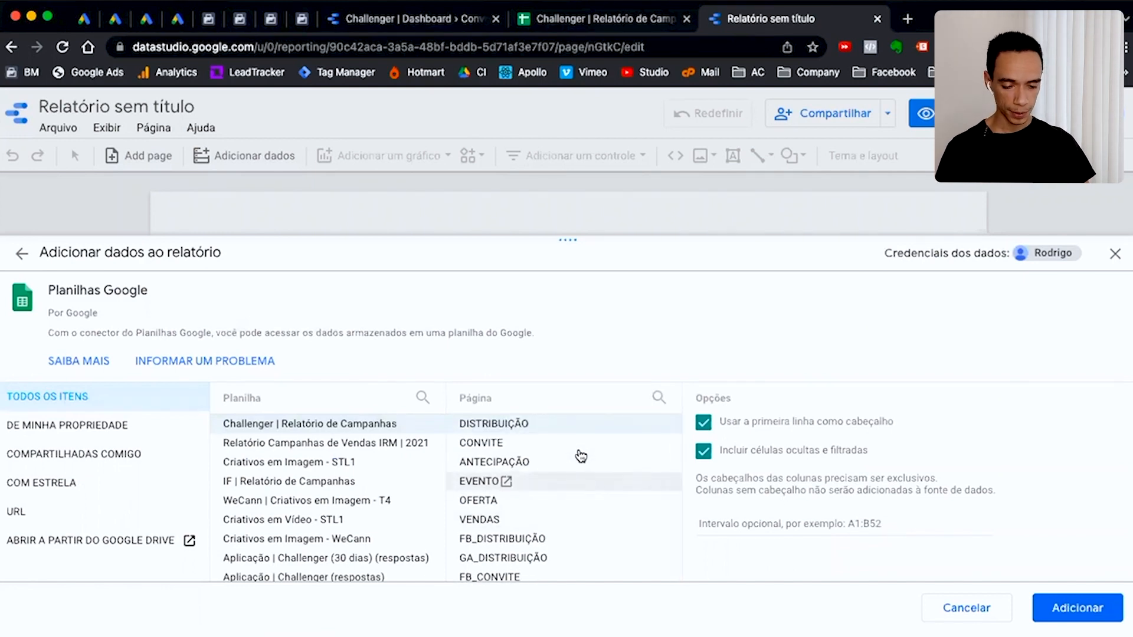
{"action": "left_click", "coordinate": [483, 444]}
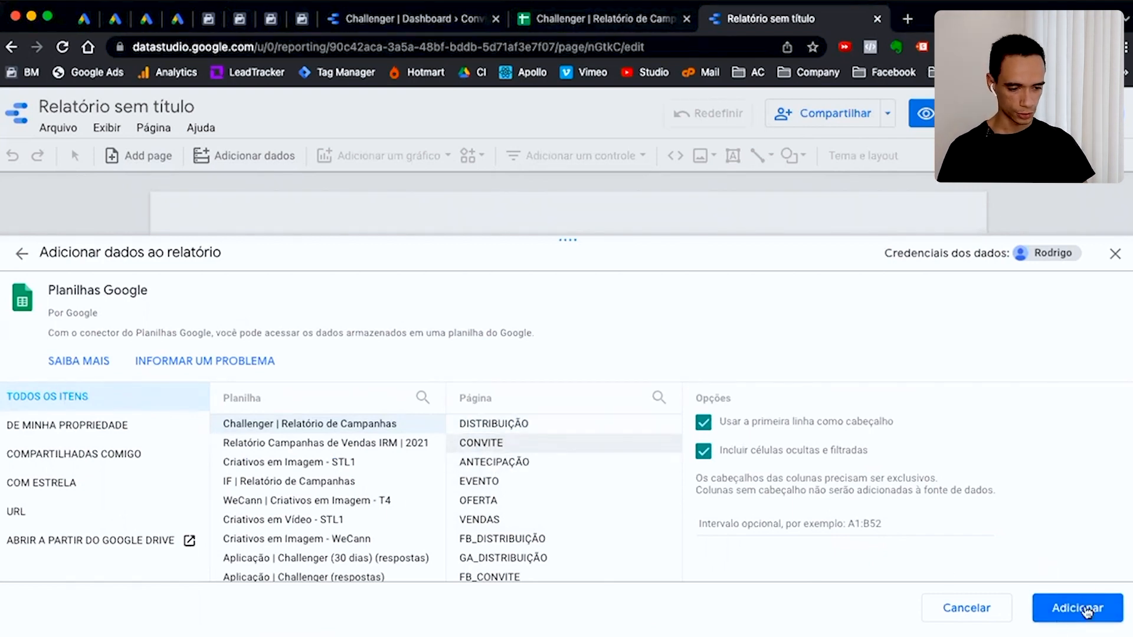
{"action": "left_click", "coordinate": [1082, 607]}
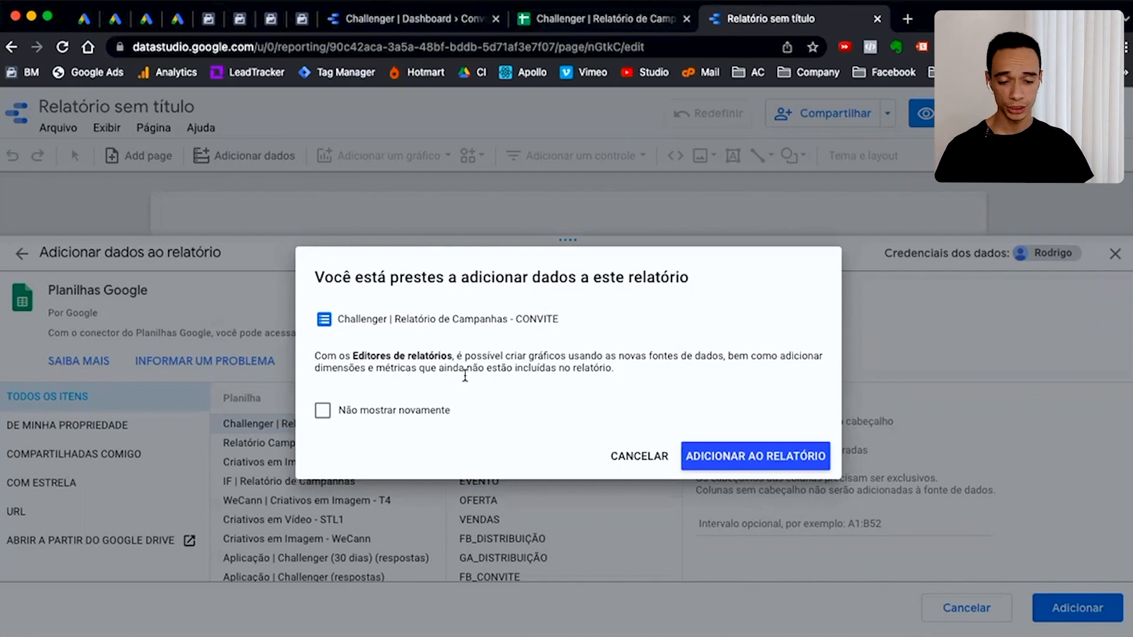
Confirm adding the data to the report with the notice set not to show again, and delete the default table
{"action": "left_click", "coordinate": [323, 417]}
{"action": "left_click", "coordinate": [800, 466]}
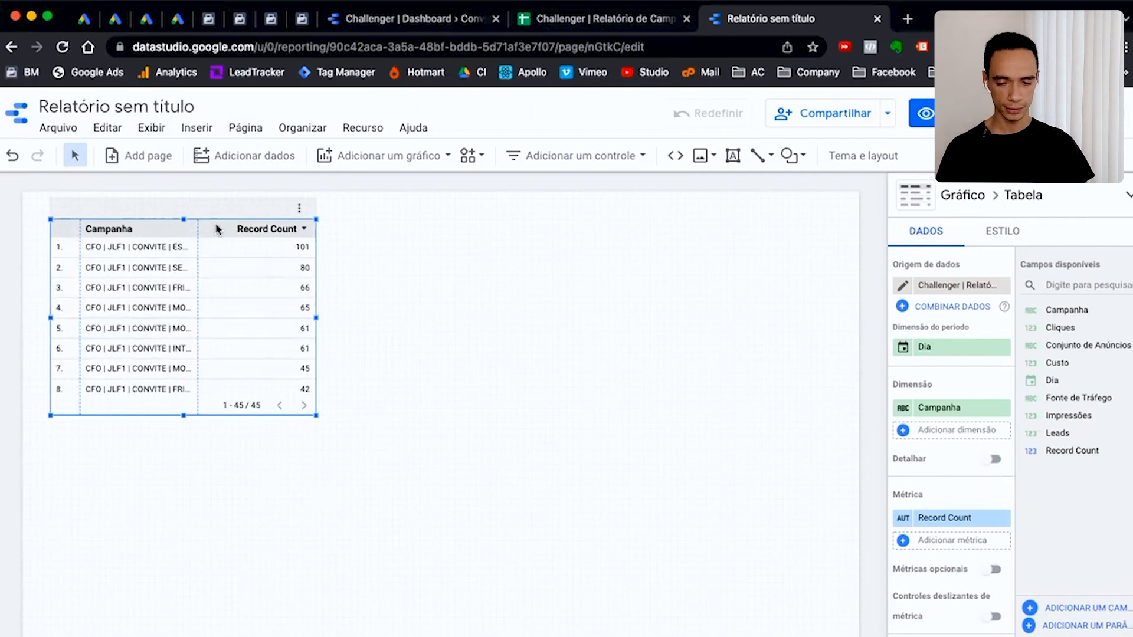
{"action": "key", "text": "Delete"}
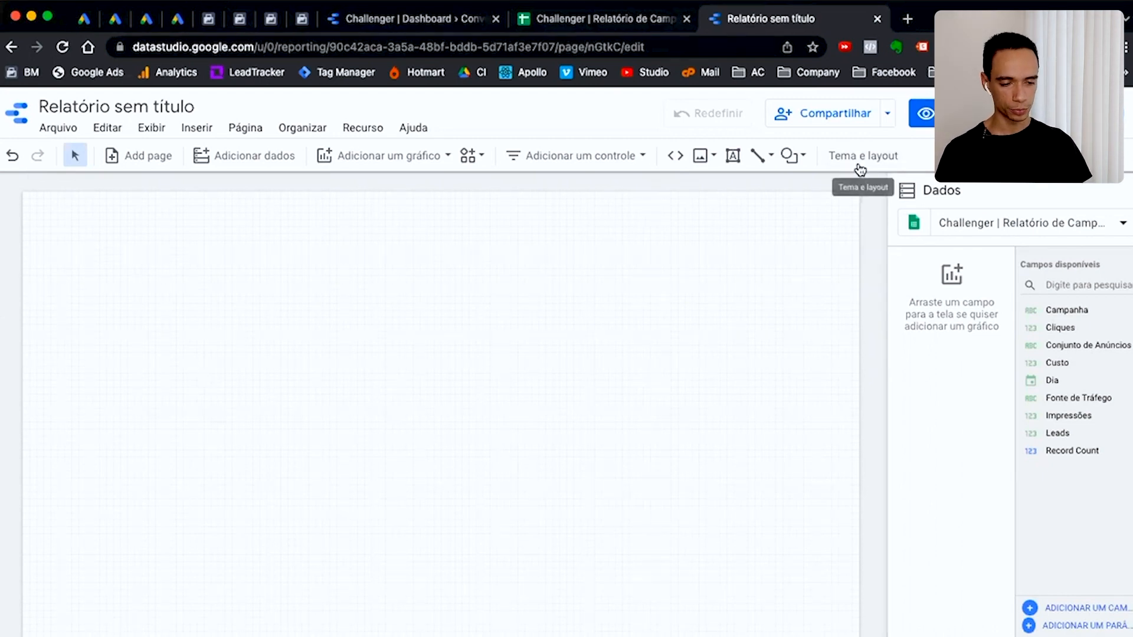
Browse the available report themes and open the Default theme's customization settings
{"action": "left_click", "coordinate": [875, 157]}
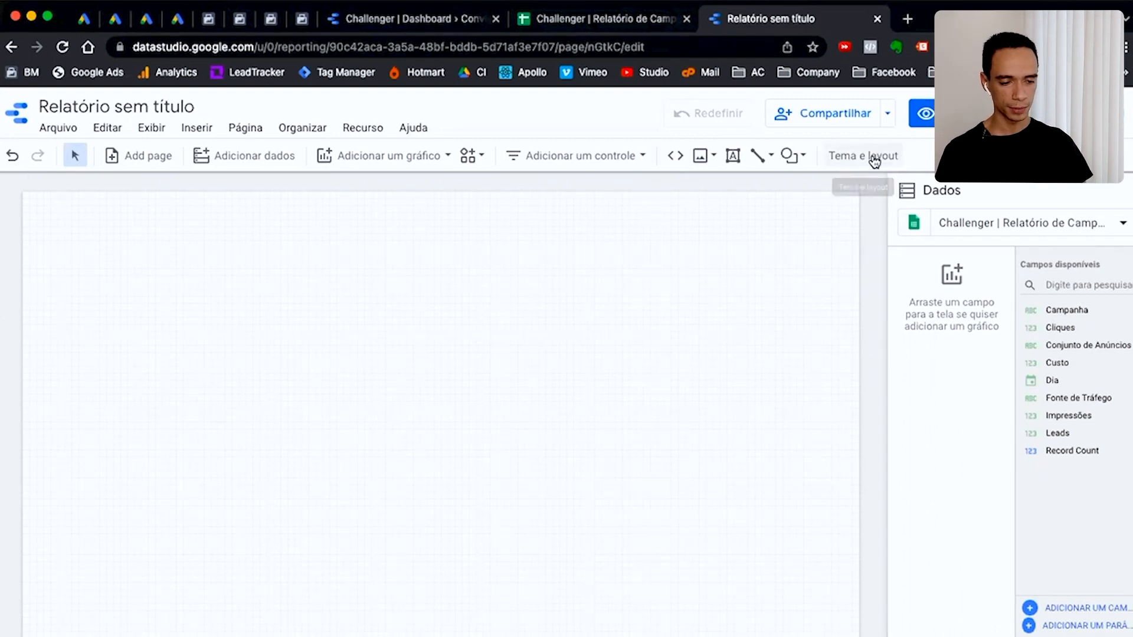
{"action": "scroll", "coordinate": [1017, 466], "scroll_direction": "down", "scroll_amount": 12}
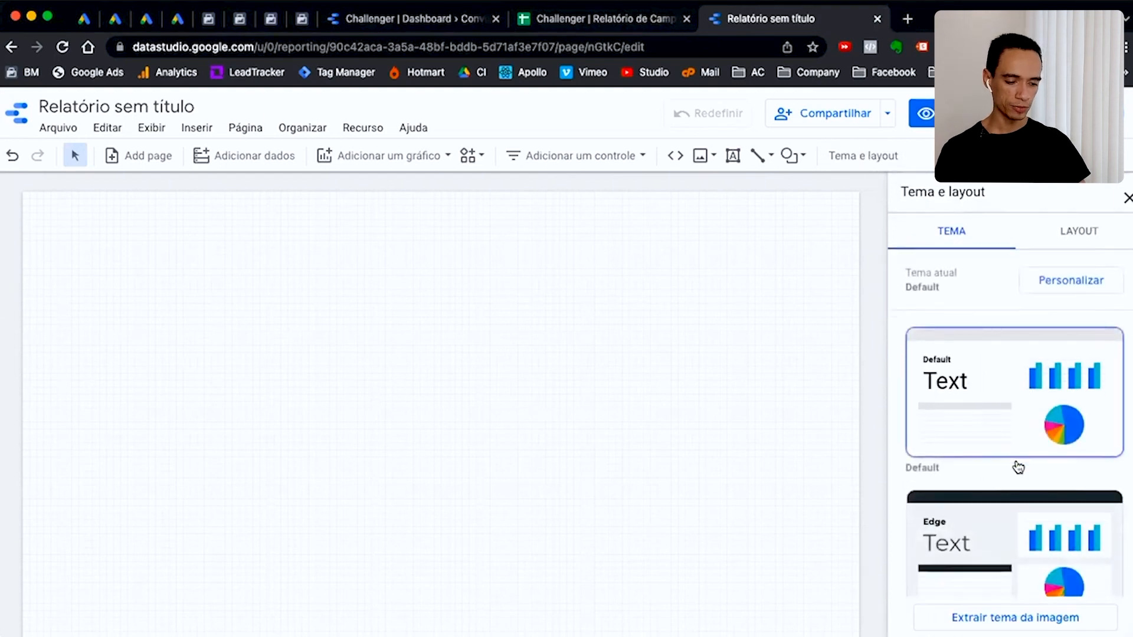
{"action": "scroll", "coordinate": [1018, 467], "scroll_direction": "down", "scroll_amount": 20}
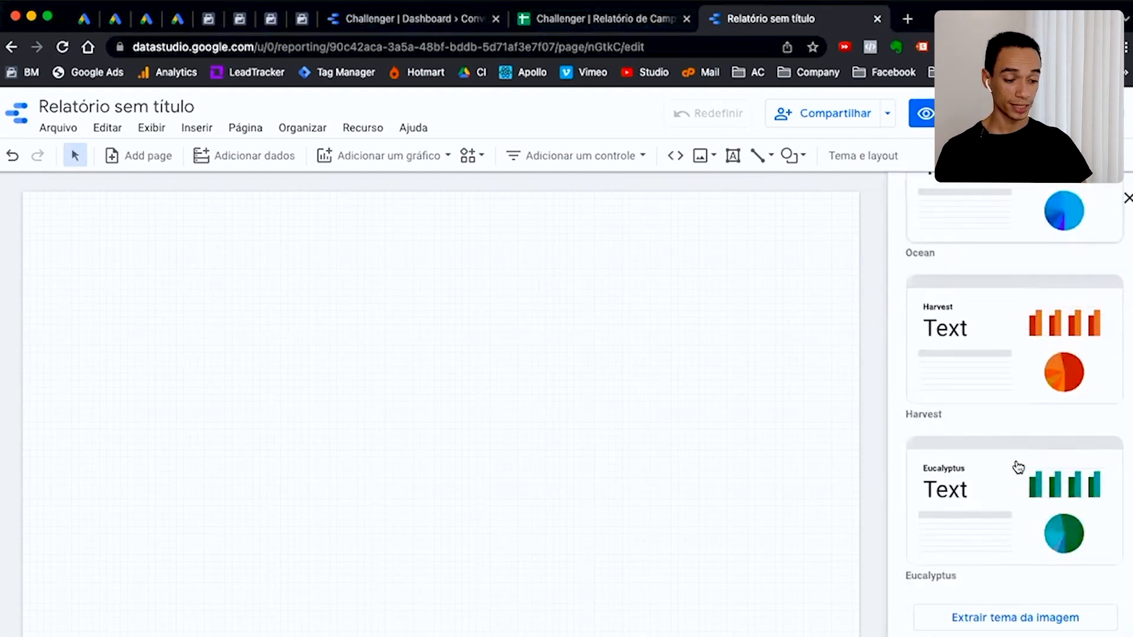
{"action": "scroll", "coordinate": [1018, 467], "scroll_direction": "down", "scroll_amount": 5}
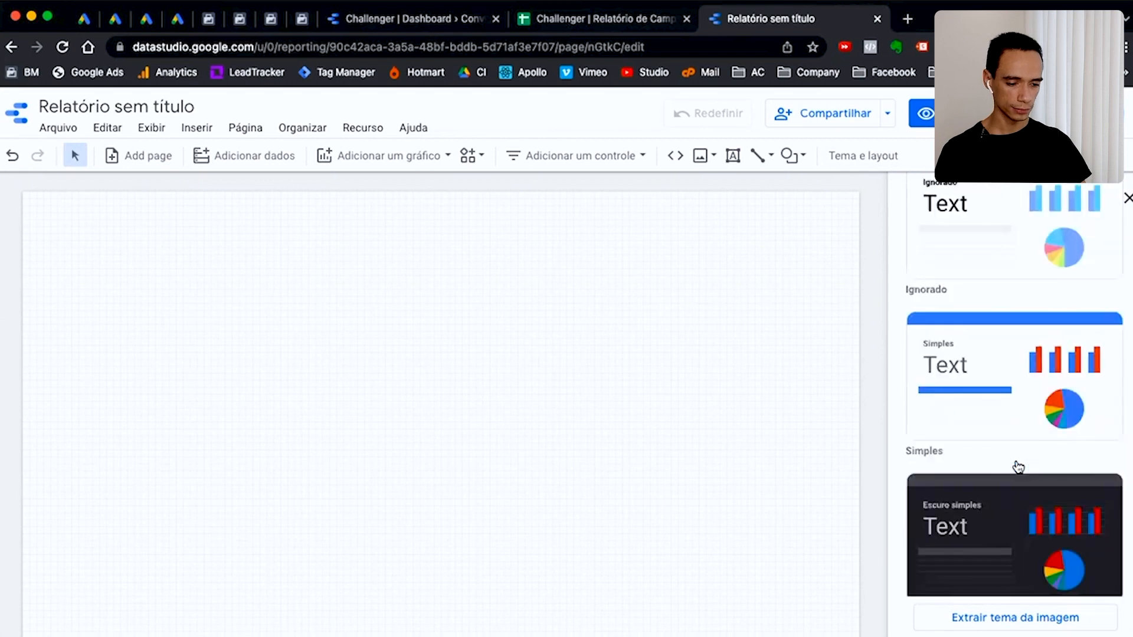
{"action": "scroll", "coordinate": [1019, 468], "scroll_direction": "up", "scroll_amount": 20}
{"action": "scroll", "coordinate": [1019, 468], "scroll_direction": "up", "scroll_amount": 8}
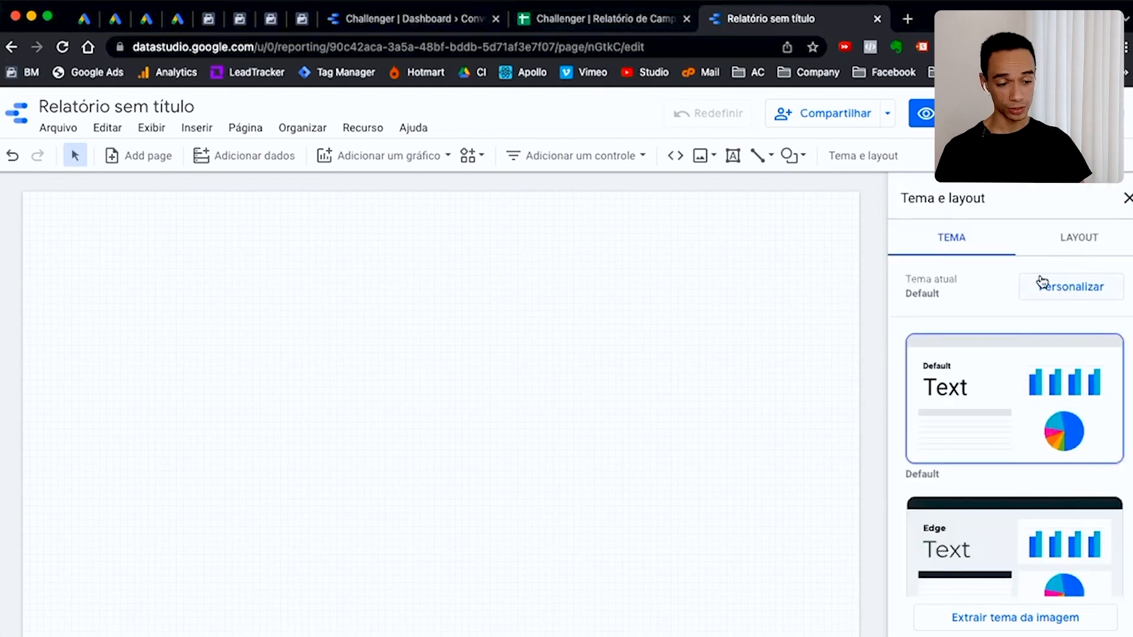
{"action": "left_click", "coordinate": [1080, 287]}
{"action": "scroll", "coordinate": [1040, 442], "scroll_direction": "down", "scroll_amount": 10}
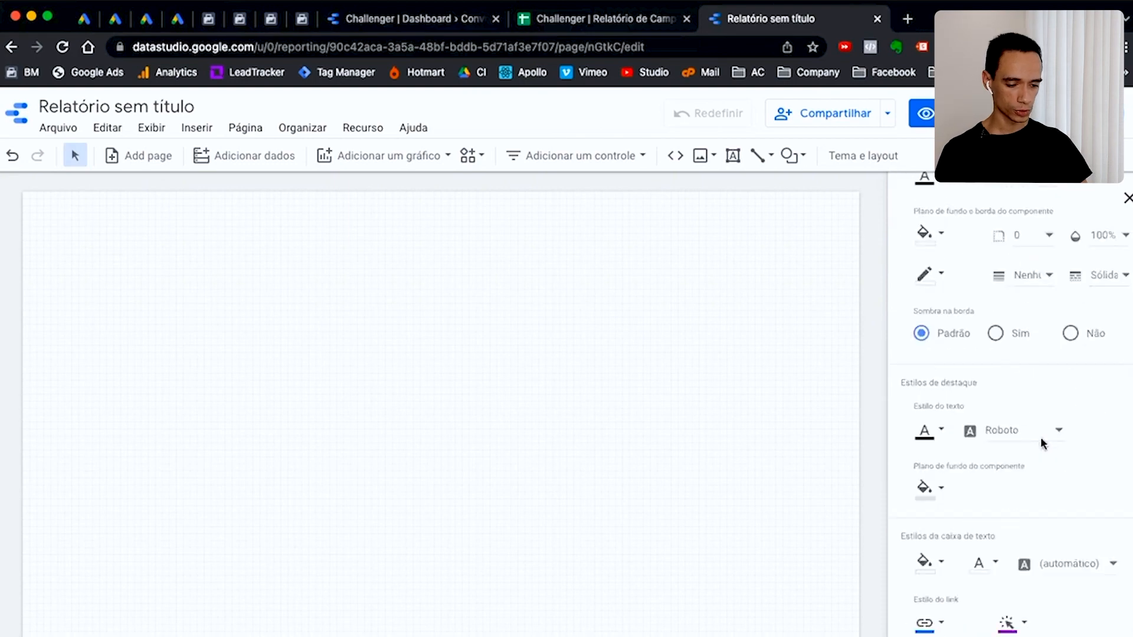
{"action": "scroll", "coordinate": [1056, 340], "scroll_direction": "up", "scroll_amount": 10}
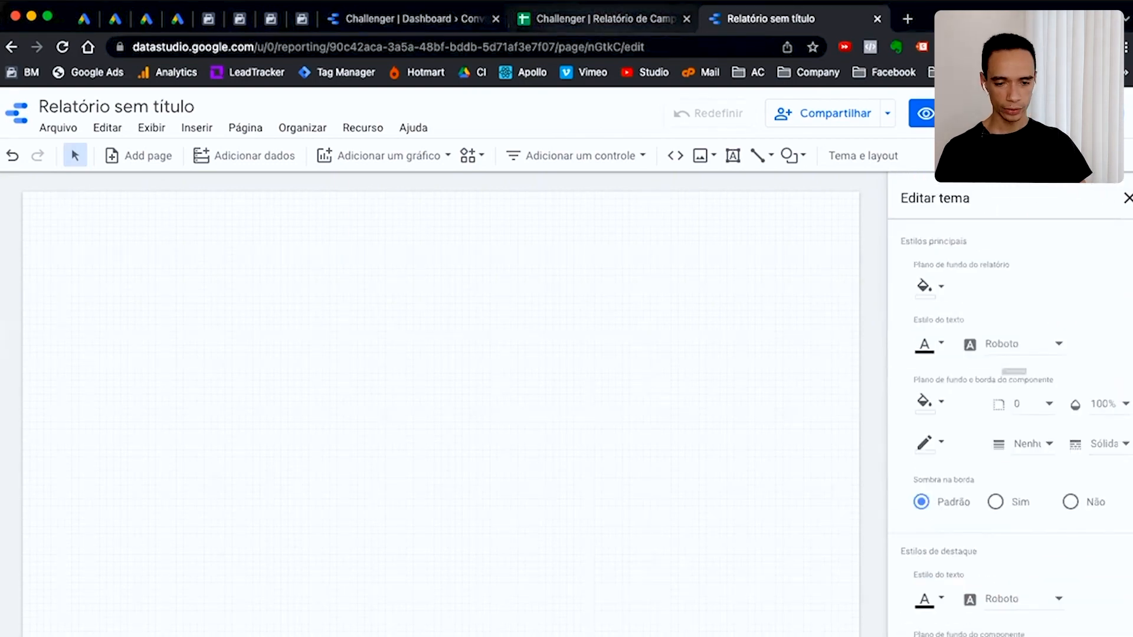
Sample the page background colour #1E1F31 from the Challenger dashboard with the colour picker extension and copy its hex code
{"action": "left_click", "coordinate": [446, 26]}
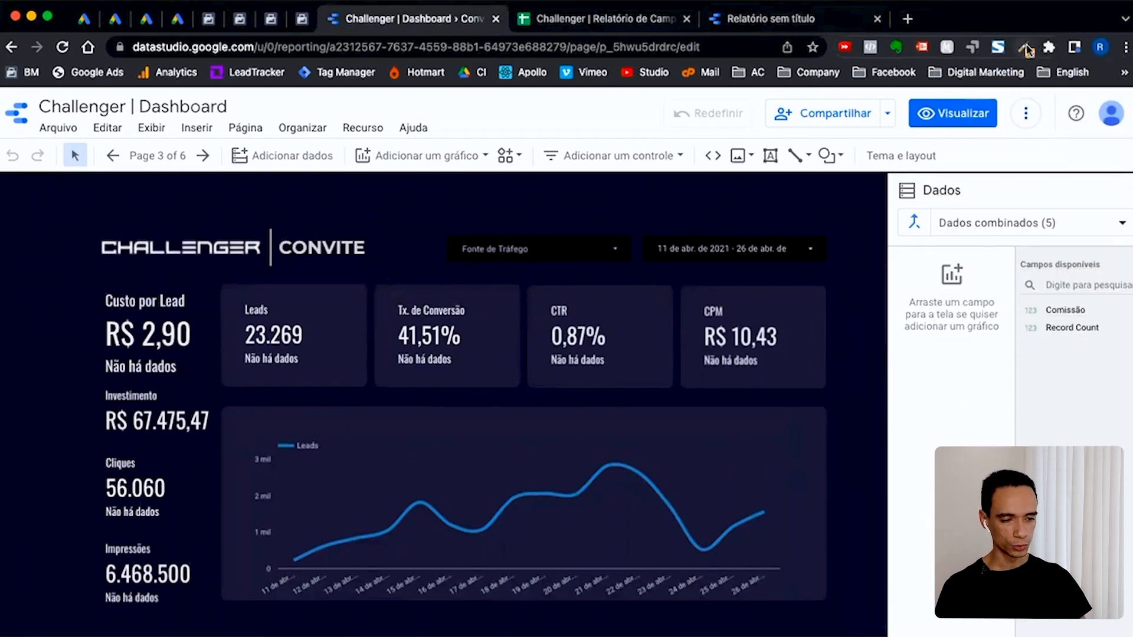
{"action": "left_click", "coordinate": [1027, 49]}
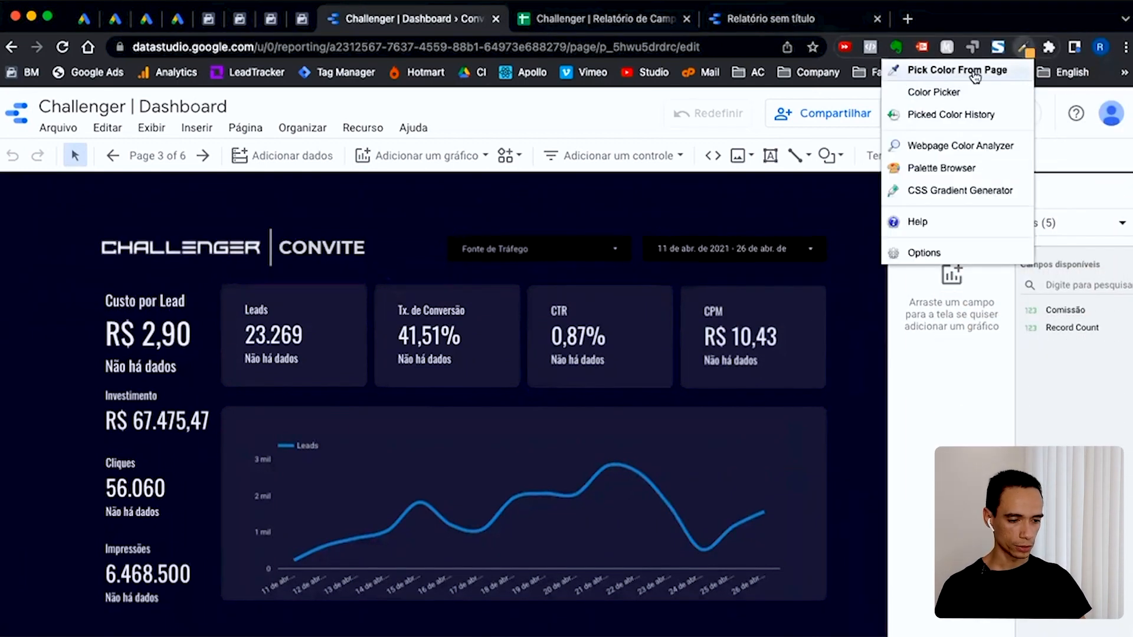
{"action": "left_click", "coordinate": [954, 81]}
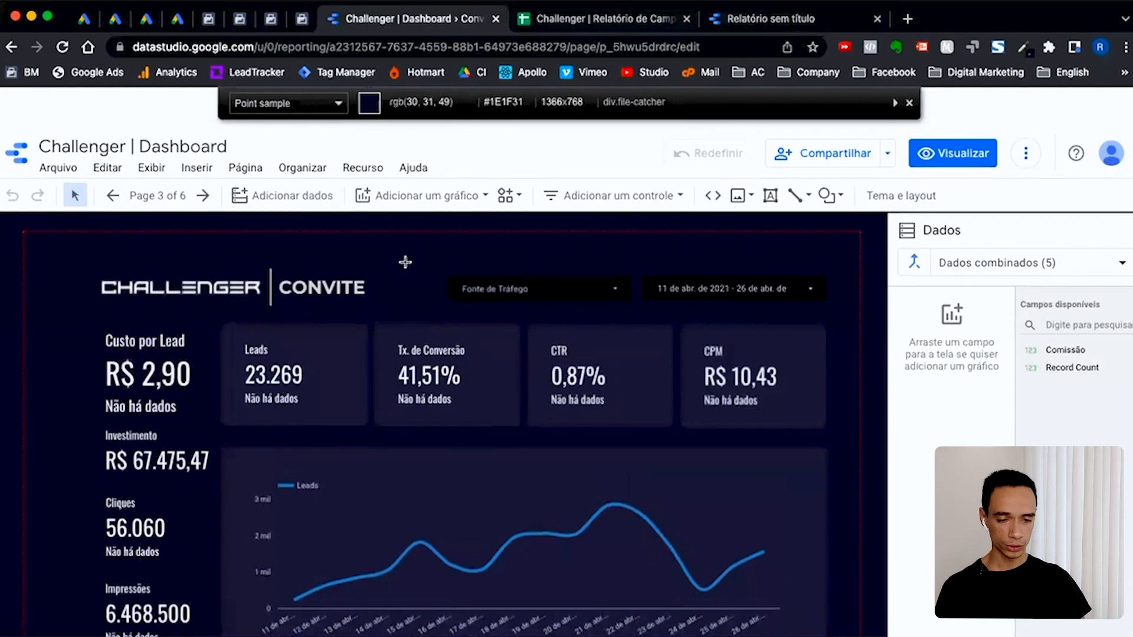
{"action": "left_click", "coordinate": [405, 262]}
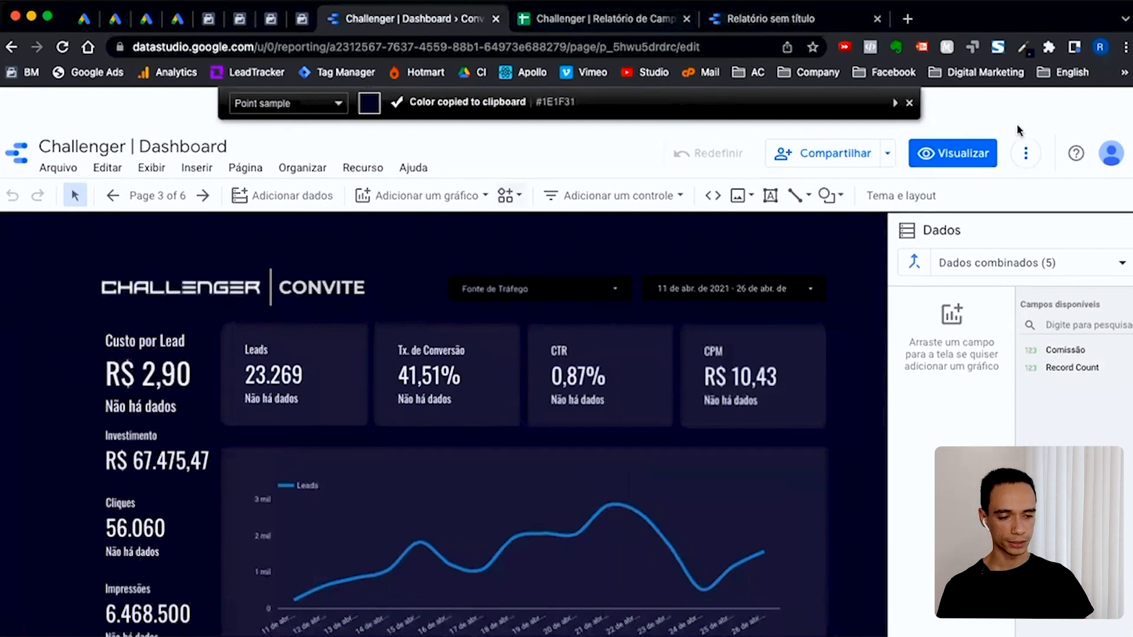
{"action": "left_click", "coordinate": [910, 103]}
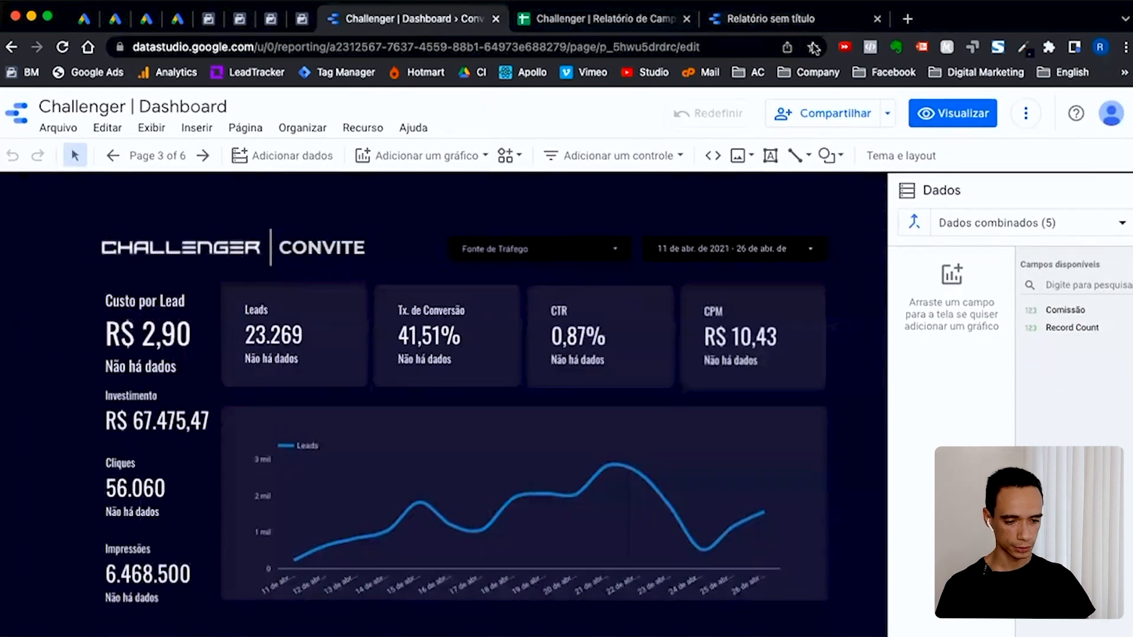
Set the new report's theme background to the custom colour #1E1F31
{"action": "left_click", "coordinate": [785, 23]}
{"action": "left_click", "coordinate": [930, 286]}
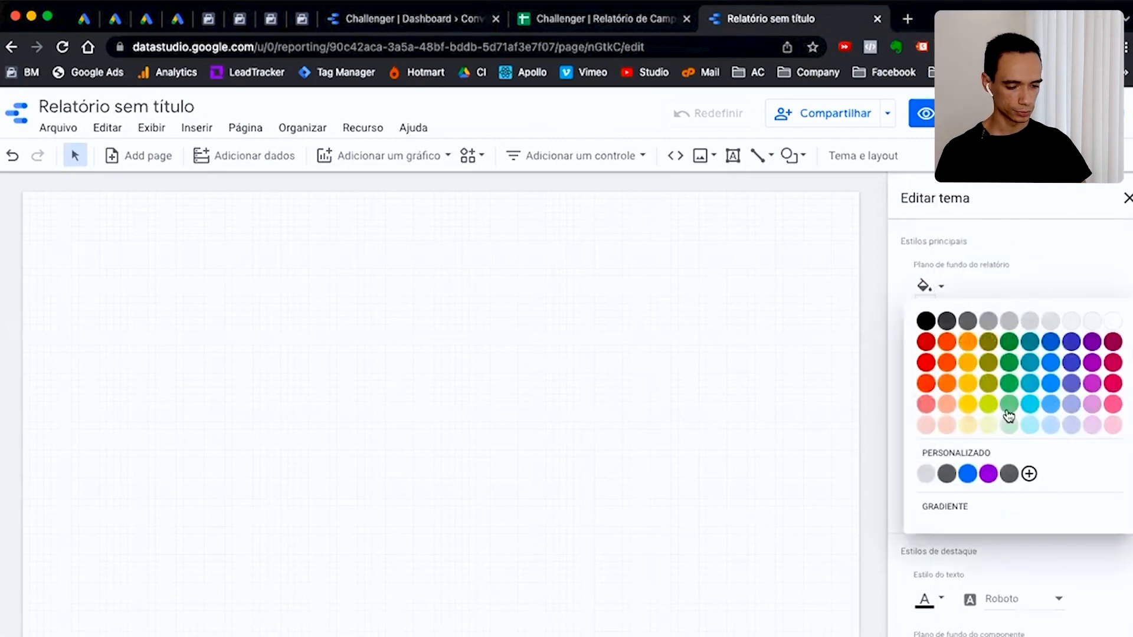
{"action": "left_click", "coordinate": [1030, 475]}
{"action": "left_click", "coordinate": [504, 242]}
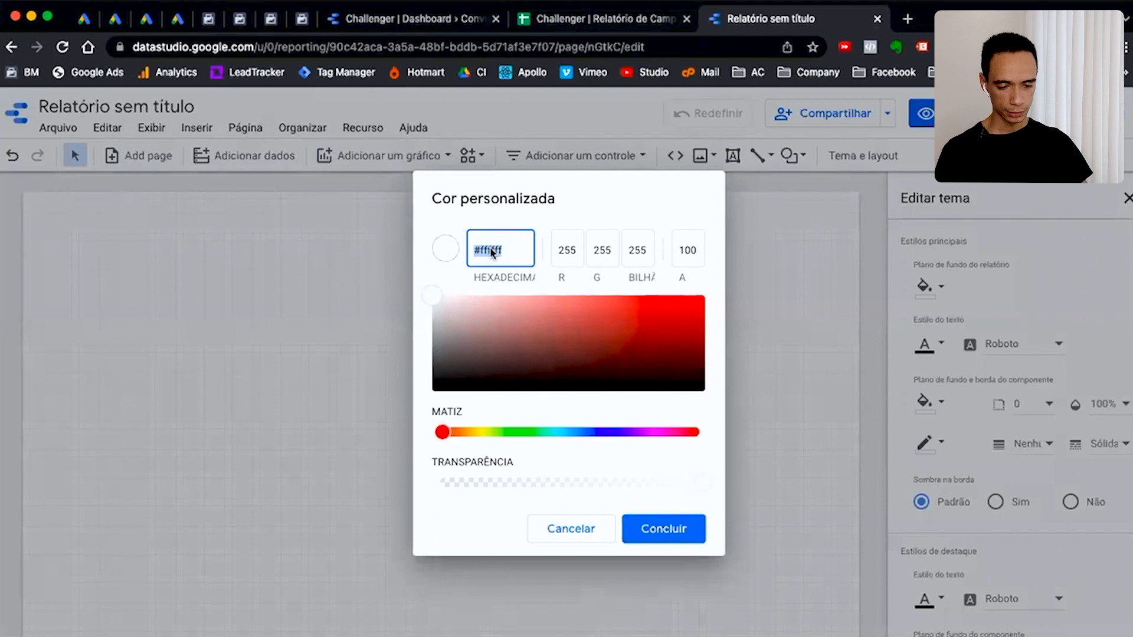
{"action": "key", "text": "super+v"}
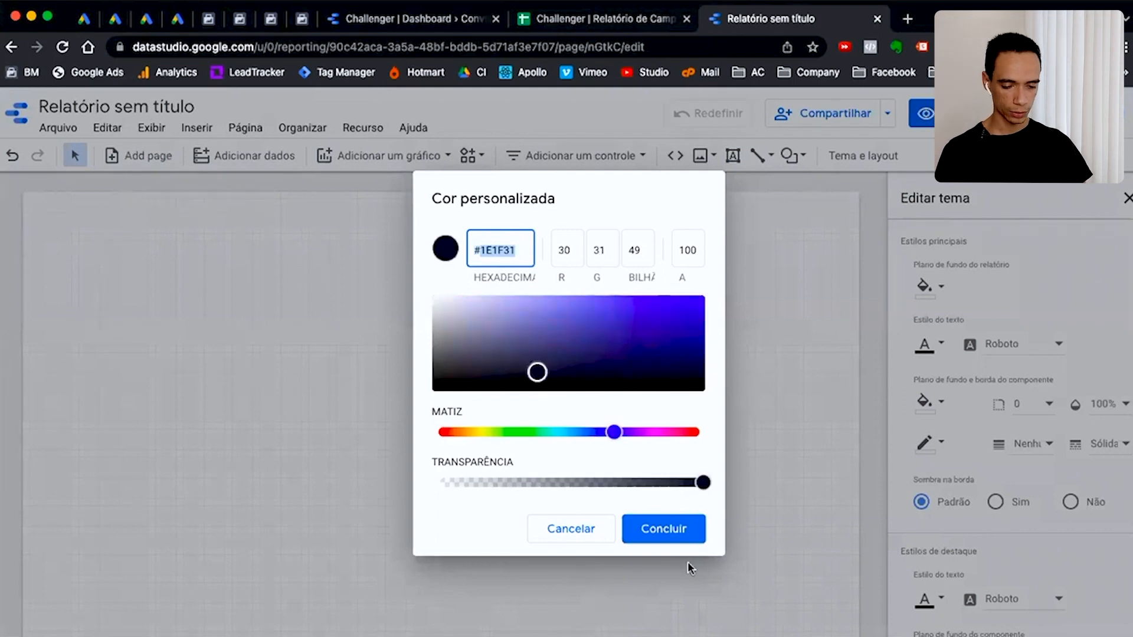
{"action": "left_click", "coordinate": [678, 534]}
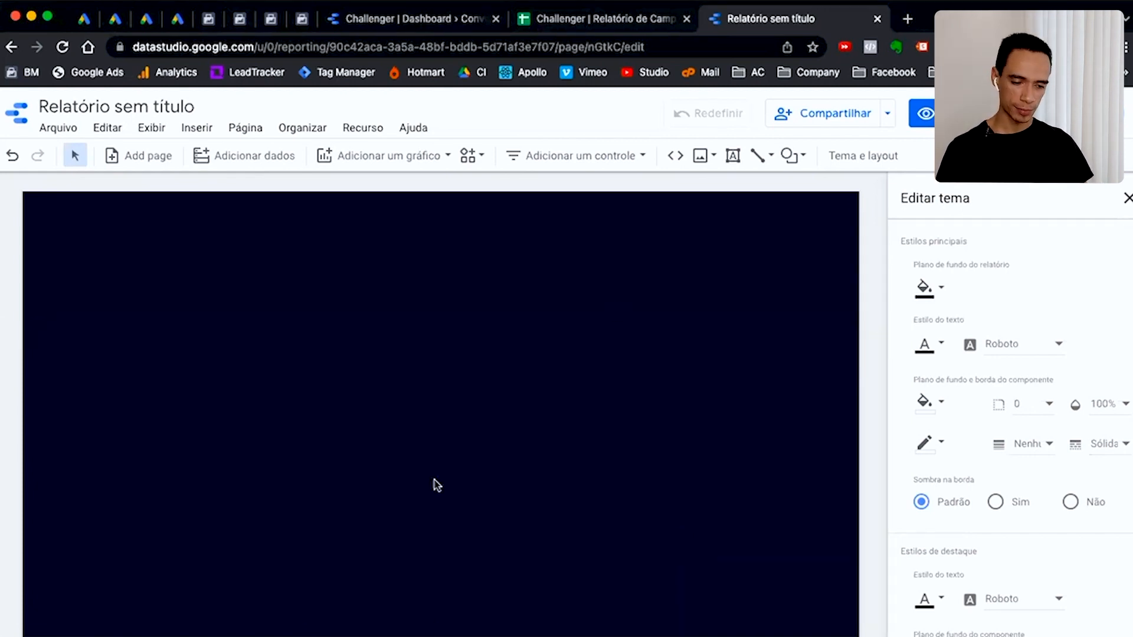
Set the theme's main text colour to white and its main font to Oswald
{"action": "scroll", "coordinate": [998, 294], "scroll_direction": "down", "scroll_amount": 1}
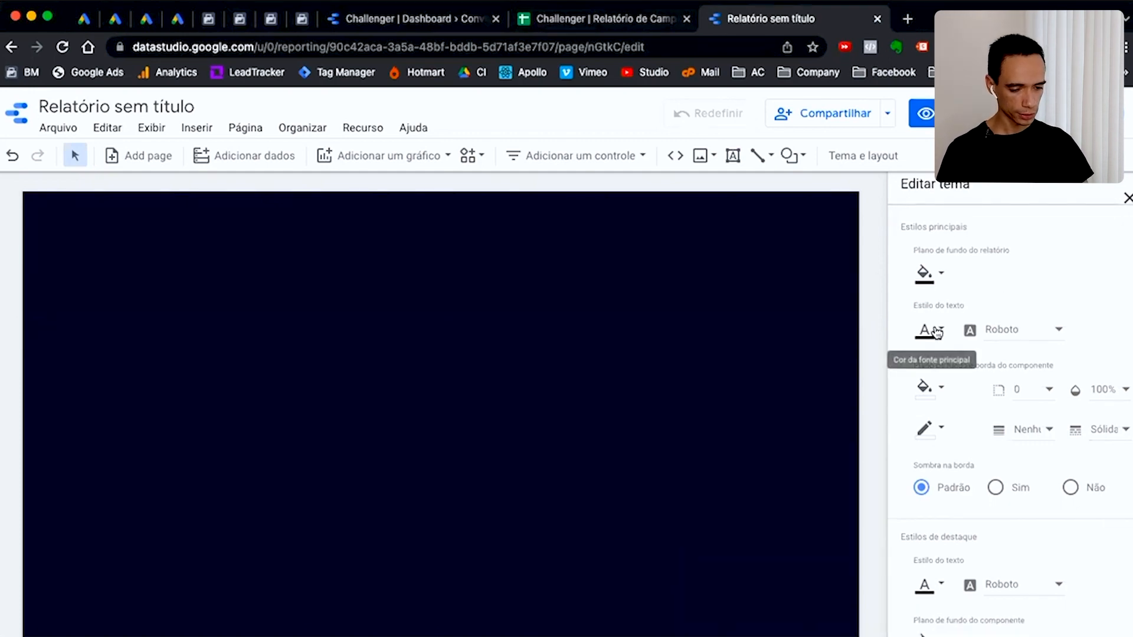
{"action": "left_click", "coordinate": [935, 331]}
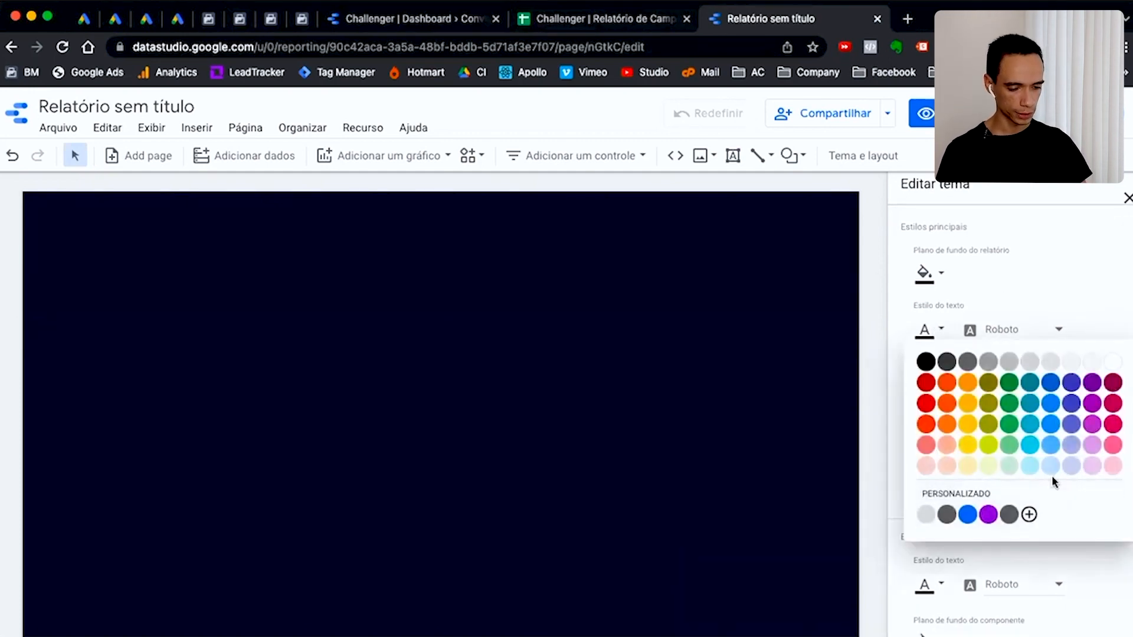
{"action": "left_click", "coordinate": [1114, 365]}
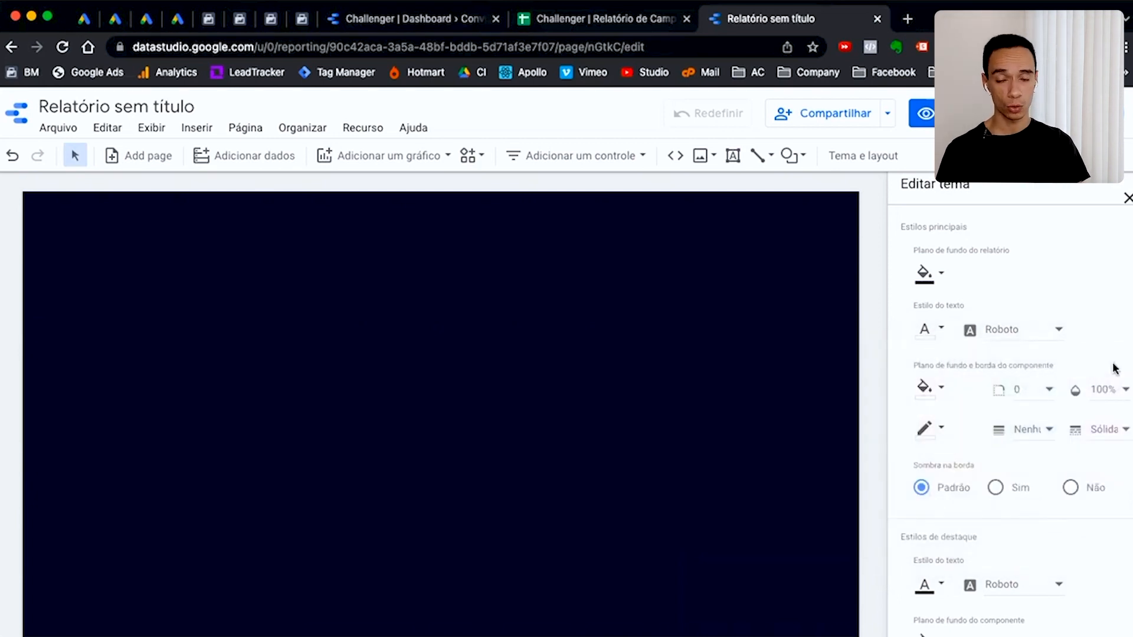
{"action": "left_click", "coordinate": [1017, 331]}
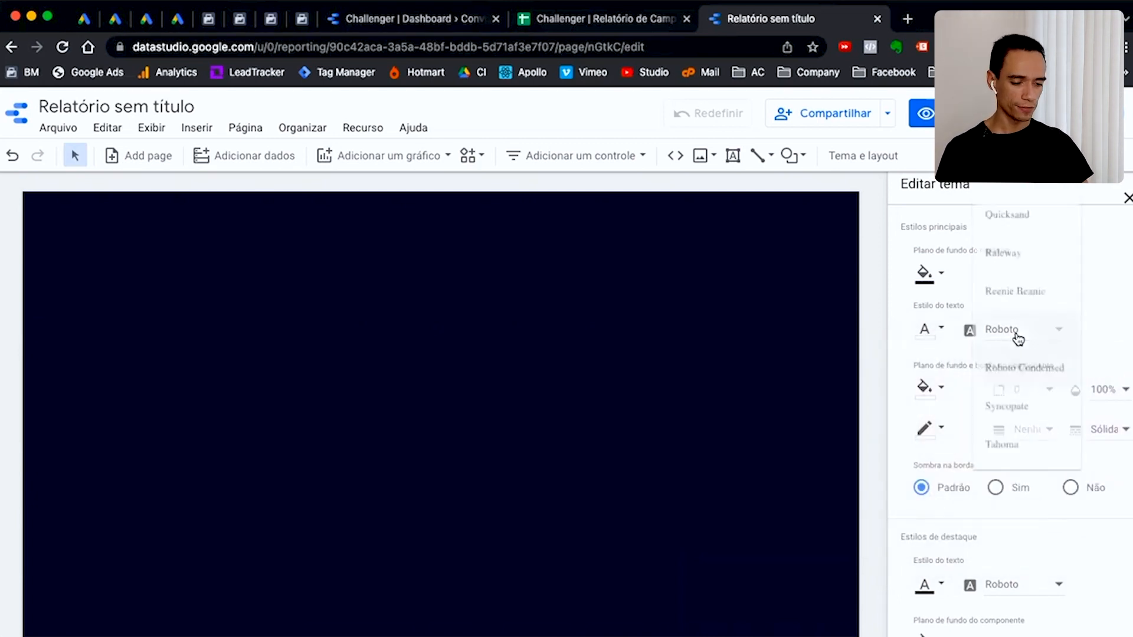
{"action": "scroll", "coordinate": [1038, 375], "scroll_direction": "up", "scroll_amount": 1}
{"action": "scroll", "coordinate": [1038, 376], "scroll_direction": "up", "scroll_amount": 5}
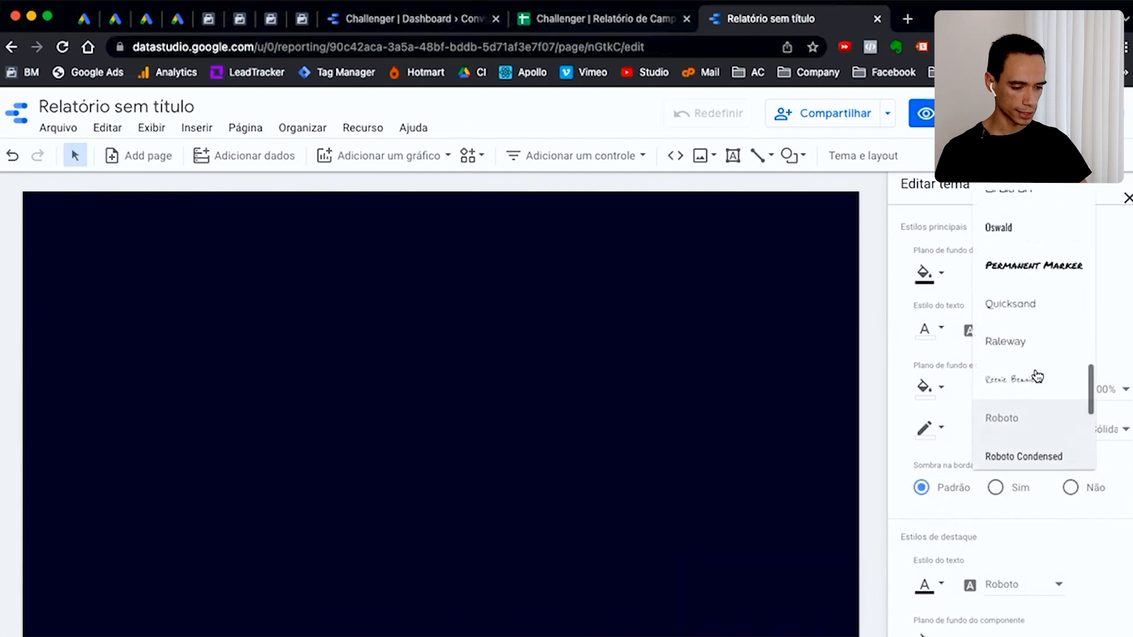
{"action": "left_click", "coordinate": [1003, 307]}
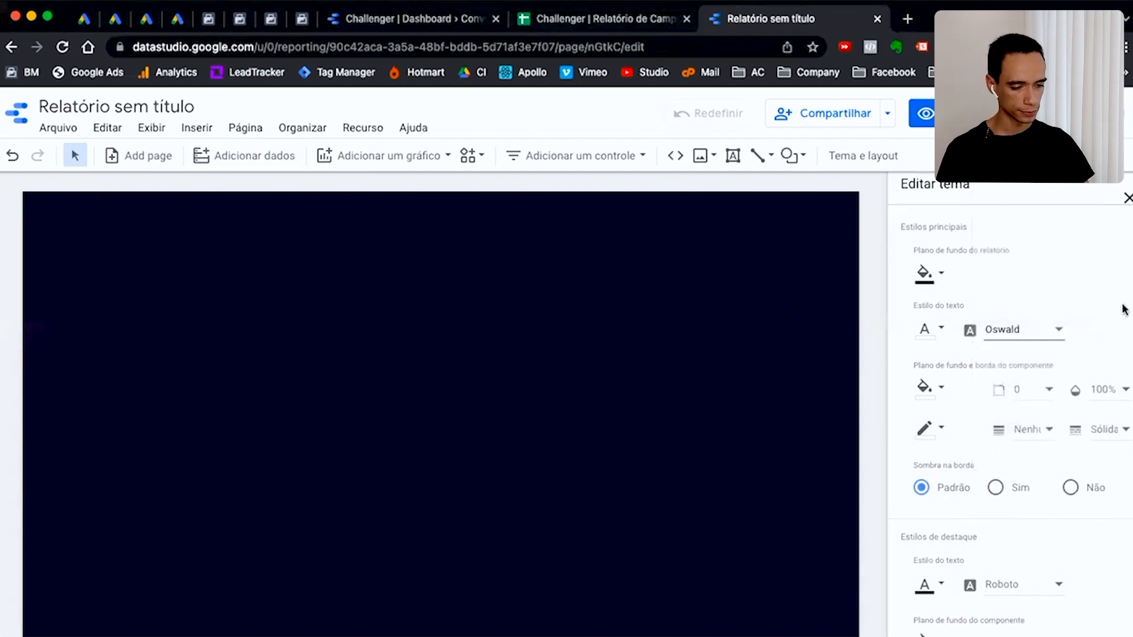
Review the remaining theme settings, from component background to page navigation style, and close the theme editor
{"action": "scroll", "coordinate": [1107, 324], "scroll_direction": "down", "scroll_amount": 3}
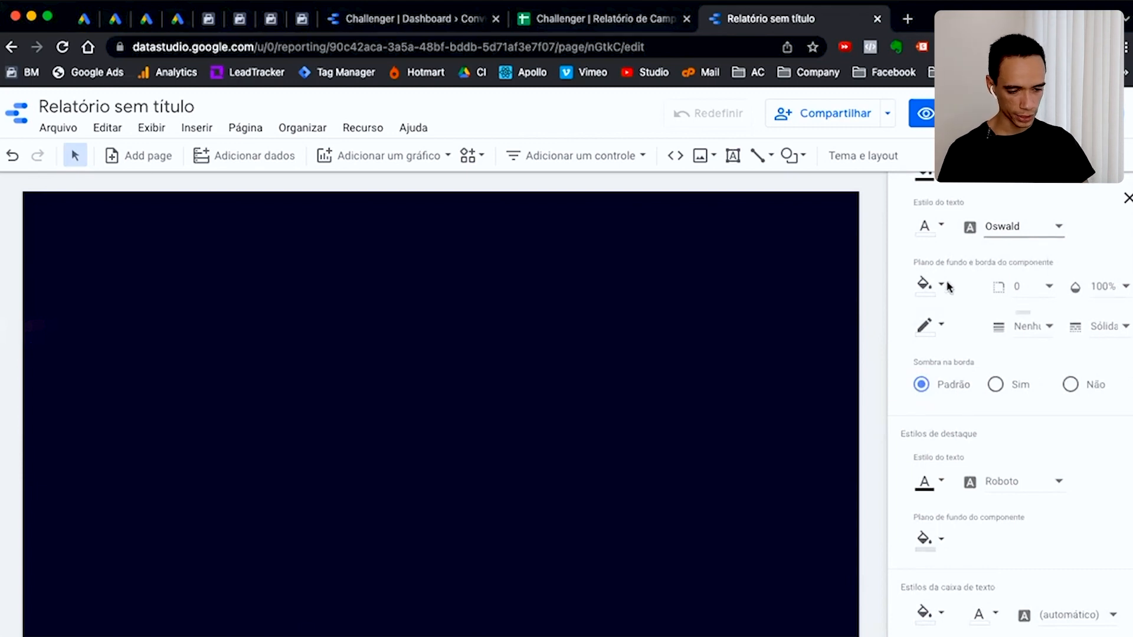
{"action": "scroll", "coordinate": [988, 350], "scroll_direction": "down", "scroll_amount": 2}
{"action": "scroll", "coordinate": [1046, 355], "scroll_direction": "down", "scroll_amount": 2}
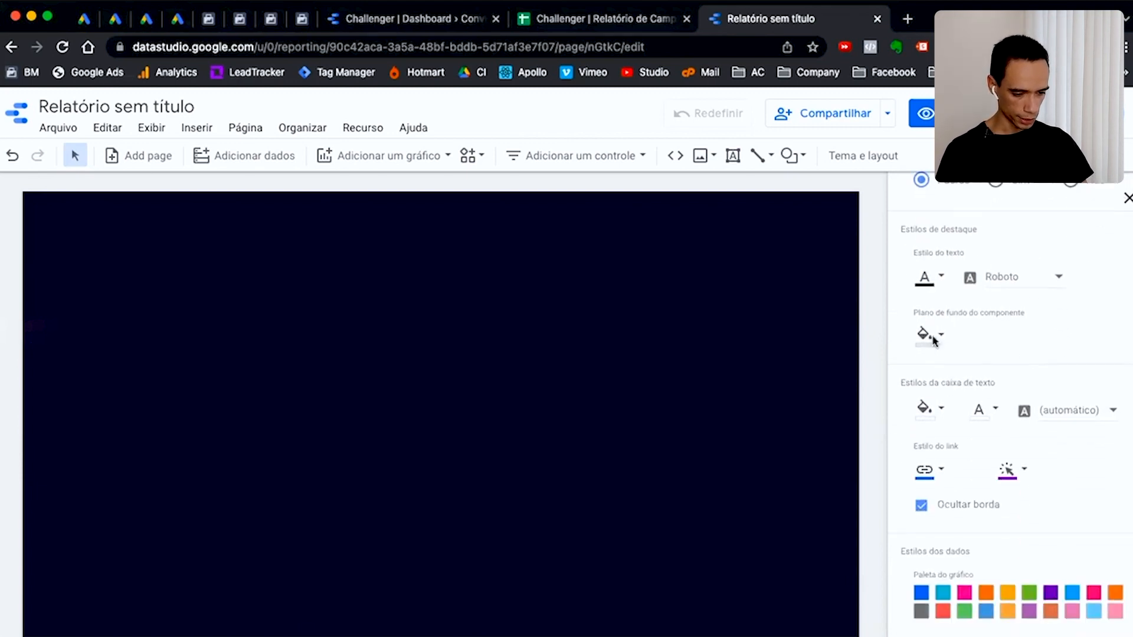
{"action": "scroll", "coordinate": [1057, 360], "scroll_direction": "down", "scroll_amount": 1}
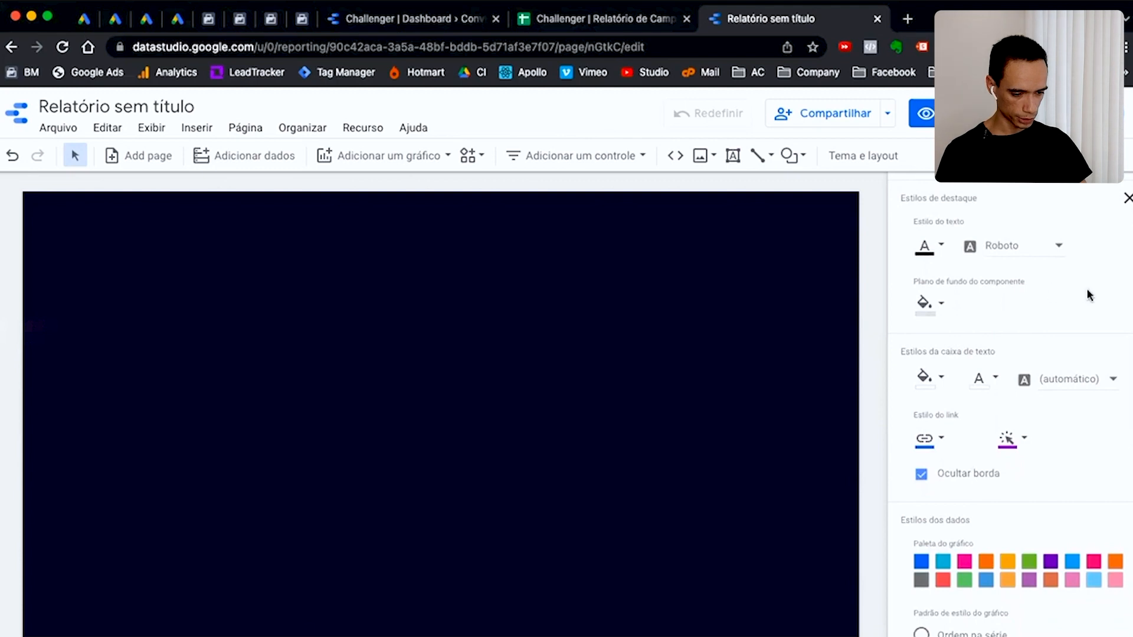
{"action": "scroll", "coordinate": [1010, 401], "scroll_direction": "down", "scroll_amount": 7}
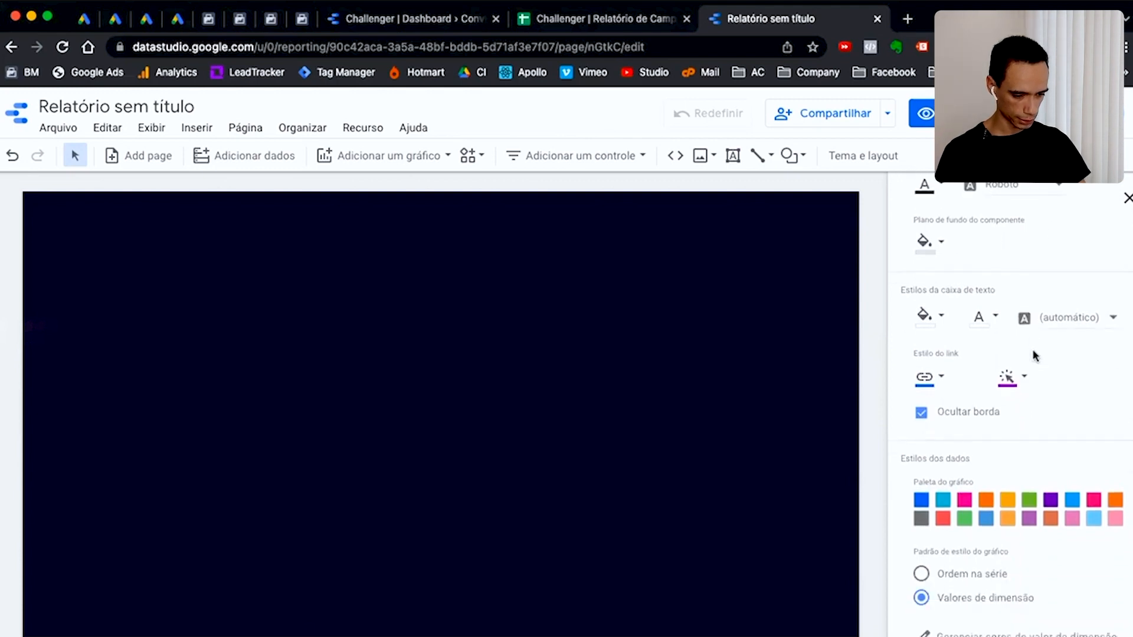
{"action": "scroll", "coordinate": [1026, 366], "scroll_direction": "up", "scroll_amount": 10}
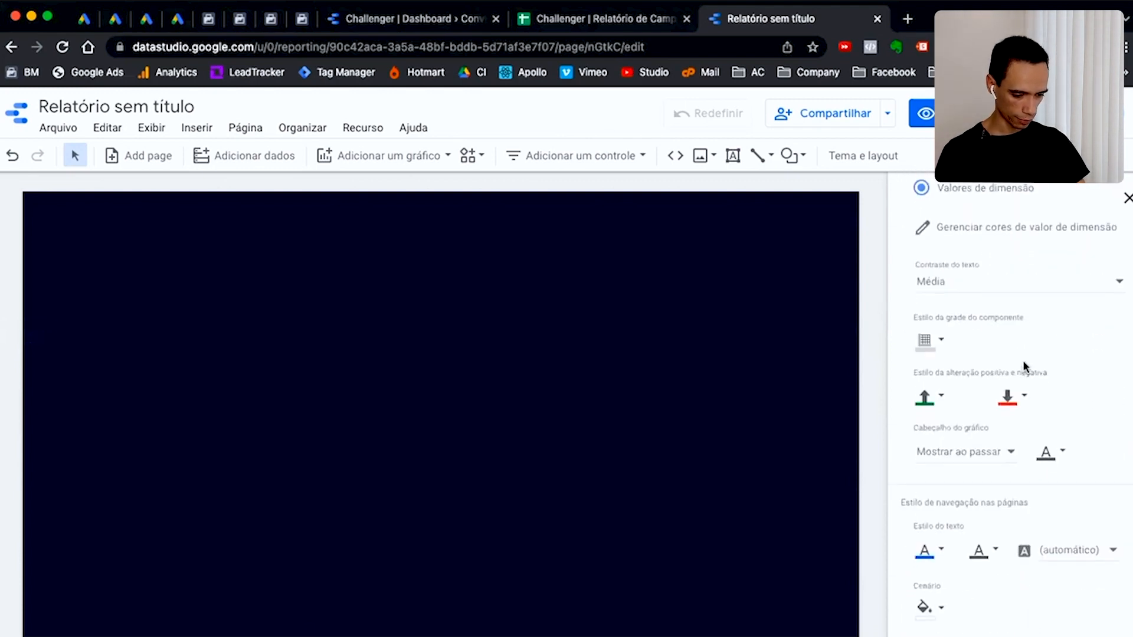
{"action": "left_click", "coordinate": [1127, 201]}
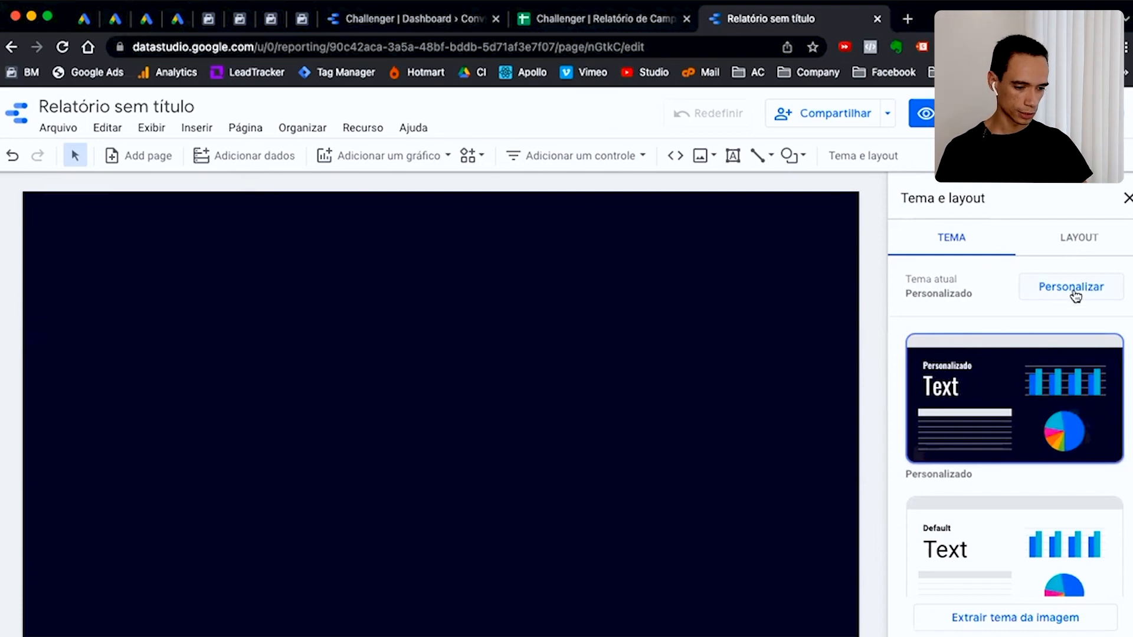
Set the report's canvas size to Tela cheia (16:9) - paisagem in the layout settings
{"action": "left_click", "coordinate": [1087, 240]}
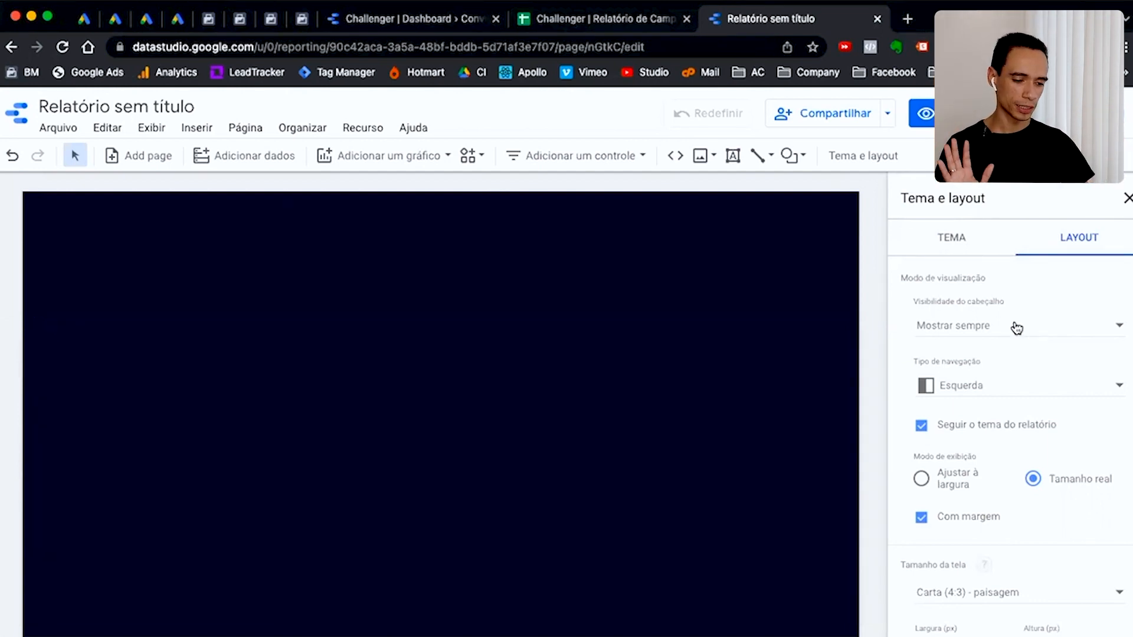
{"action": "scroll", "coordinate": [1017, 365], "scroll_direction": "down", "scroll_amount": 6}
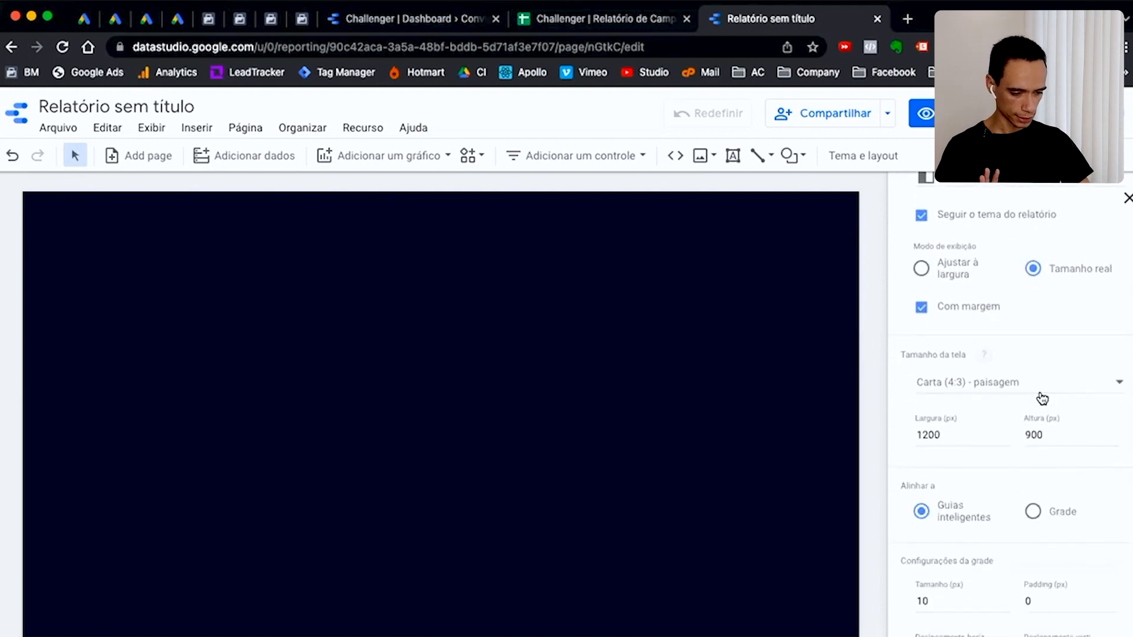
{"action": "left_click", "coordinate": [980, 260]}
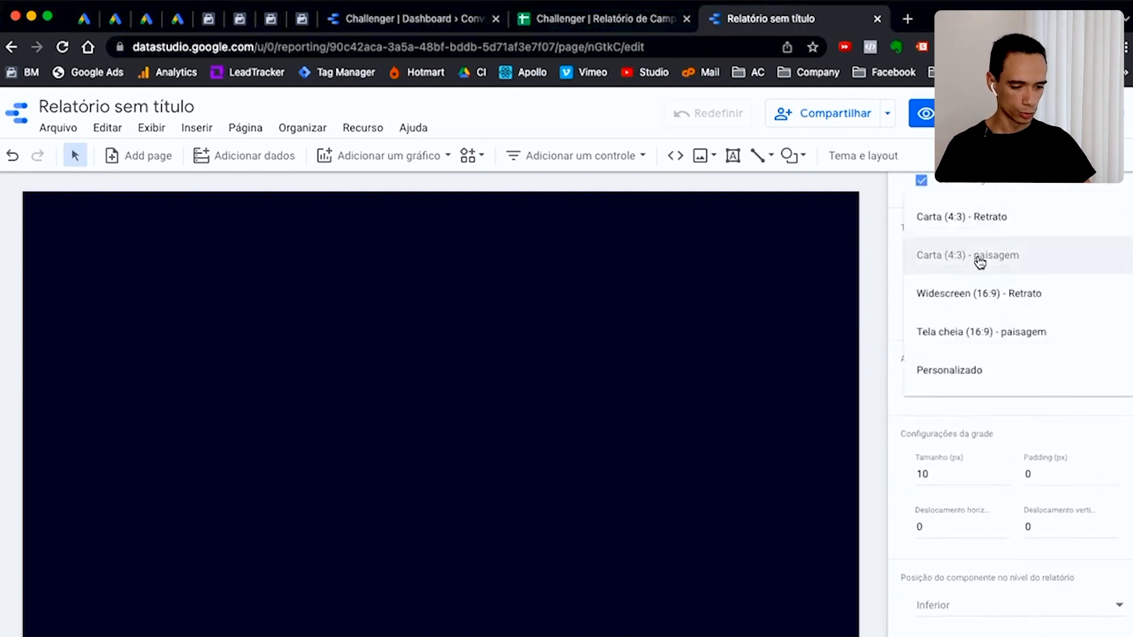
{"action": "left_click", "coordinate": [1003, 334]}
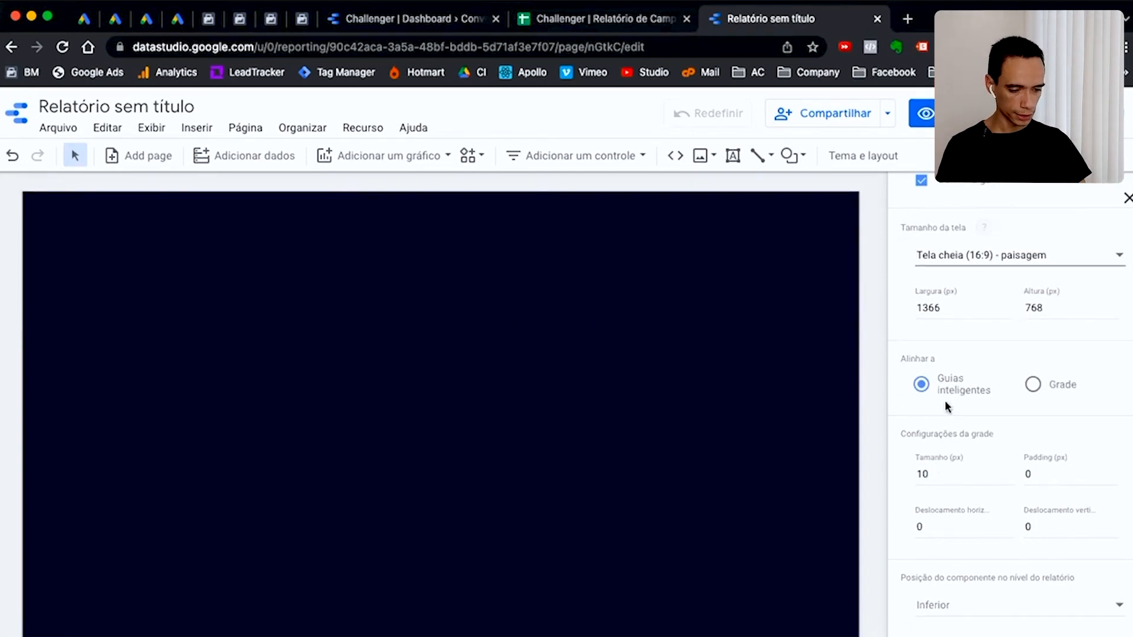
Turn off the page margin in the layout and keep the navigation type as Esquerda
{"action": "scroll", "coordinate": [1001, 360], "scroll_direction": "up", "scroll_amount": 5}
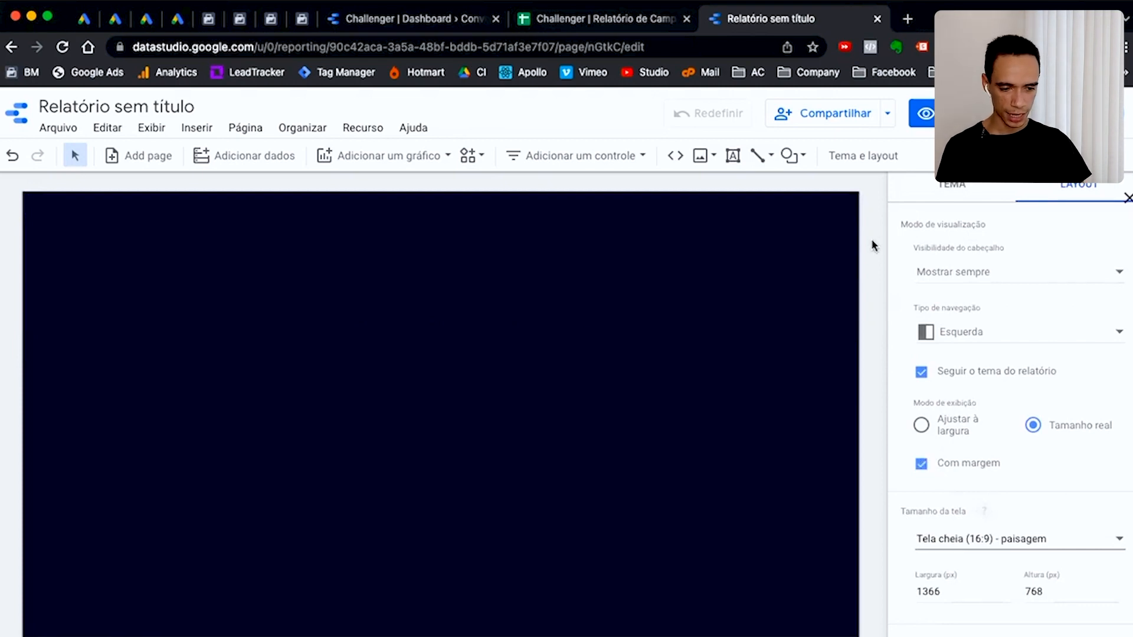
{"action": "left_click", "coordinate": [922, 464]}
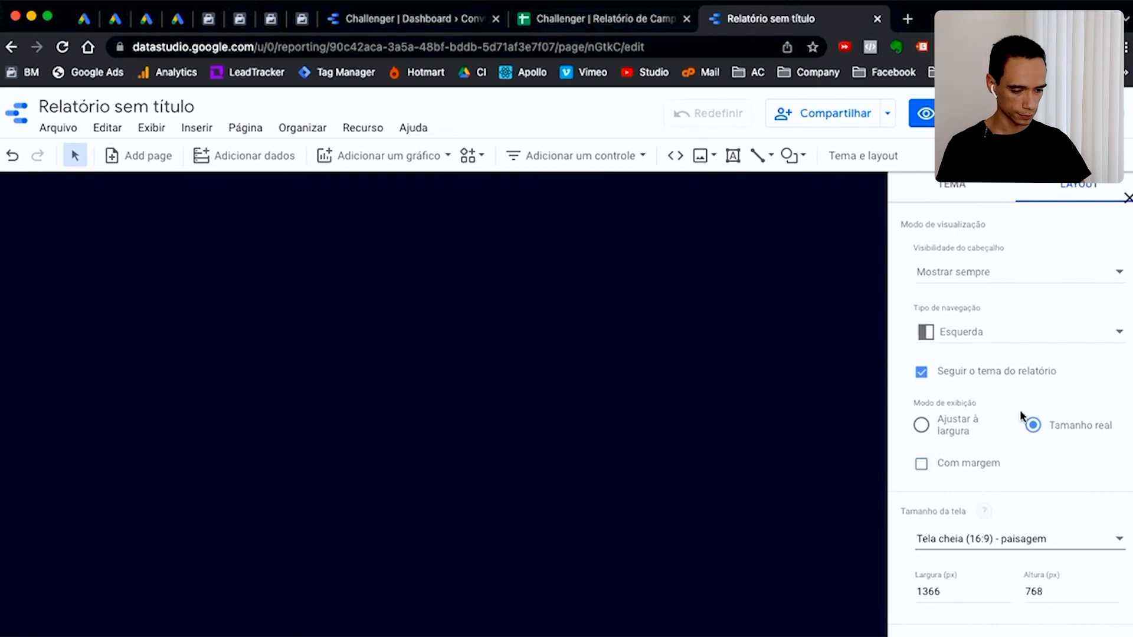
{"action": "scroll", "coordinate": [1020, 409], "scroll_direction": "up", "scroll_amount": 2}
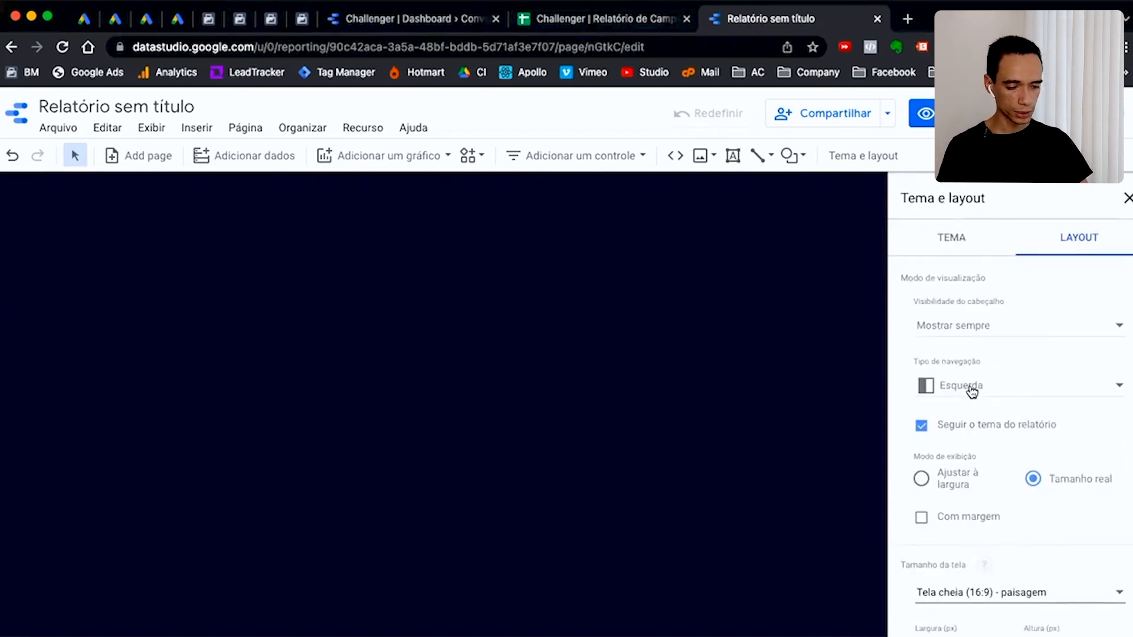
{"action": "left_click", "coordinate": [972, 389]}
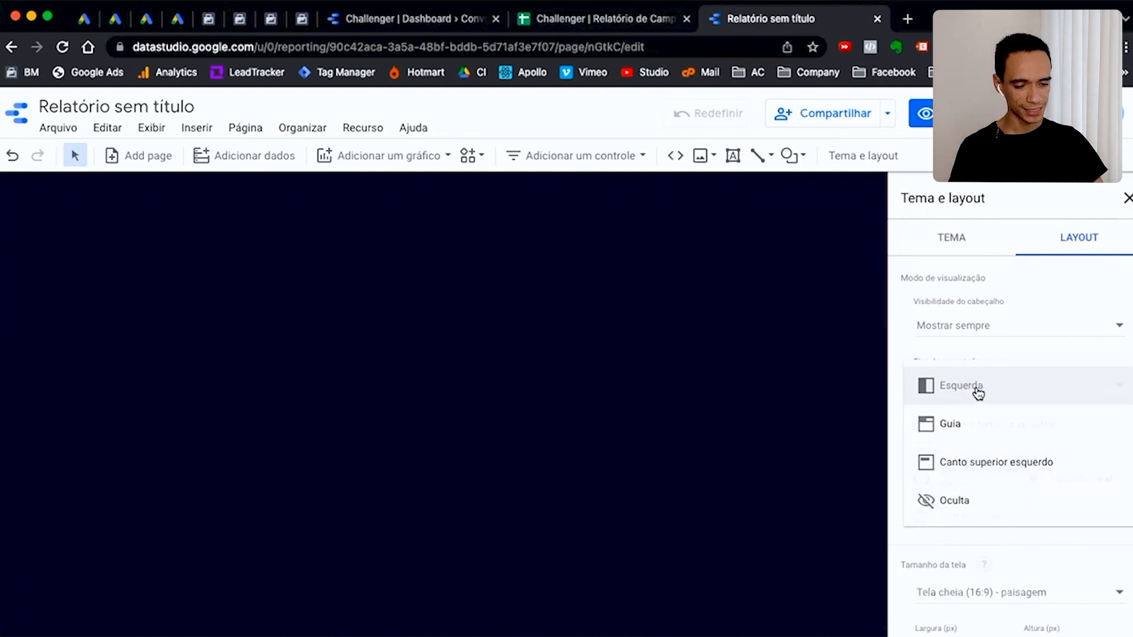
{"action": "left_click", "coordinate": [978, 394]}
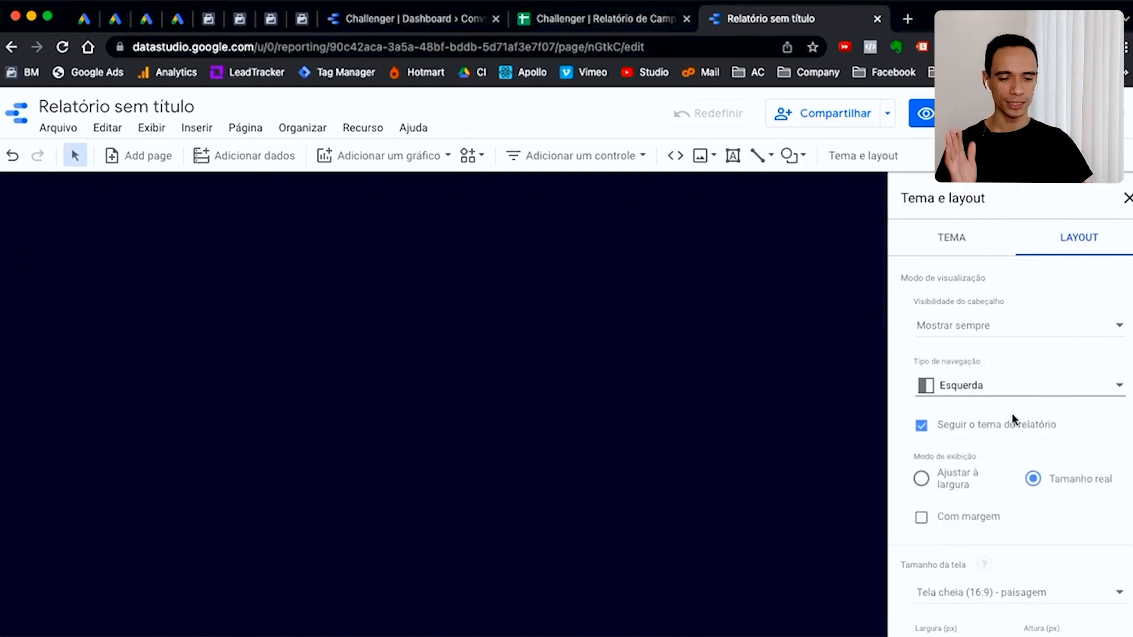
Examine the page navigation of the Challenger dashboard in view mode, open its Oferta page, collapse the page list, and return to the new report
{"action": "left_click", "coordinate": [406, 23]}
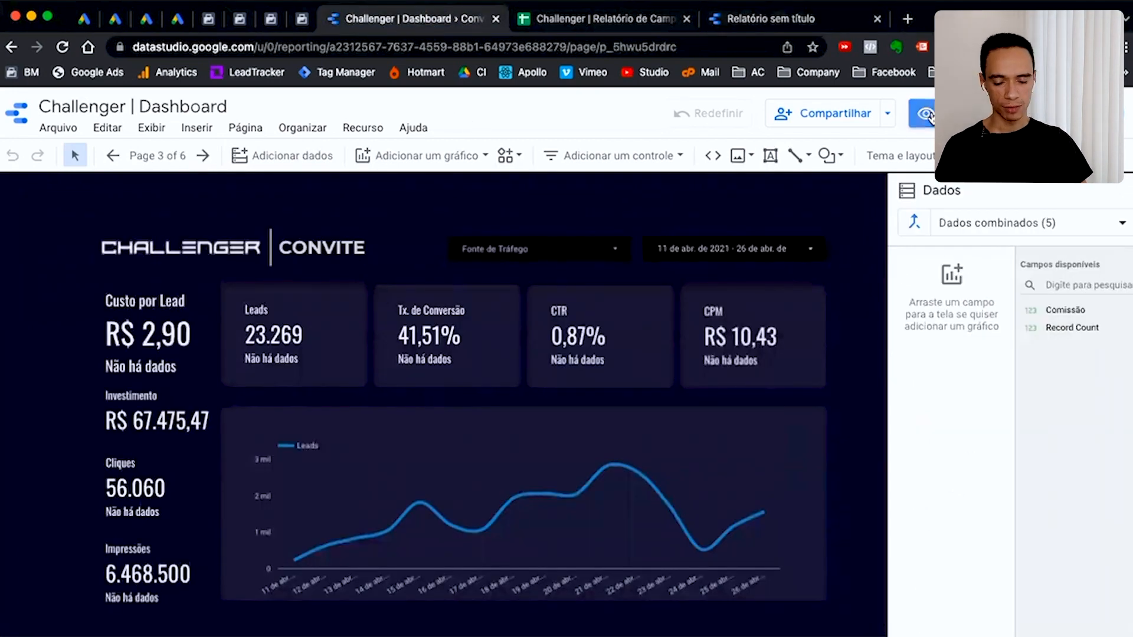
{"action": "left_click", "coordinate": [928, 115]}
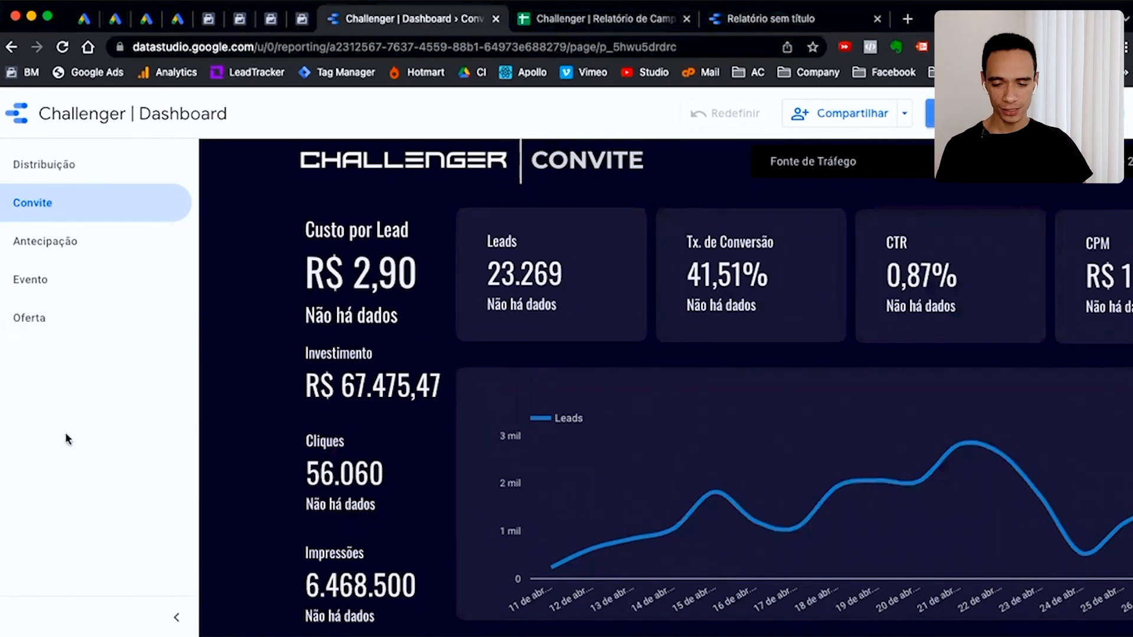
{"action": "left_click", "coordinate": [45, 328]}
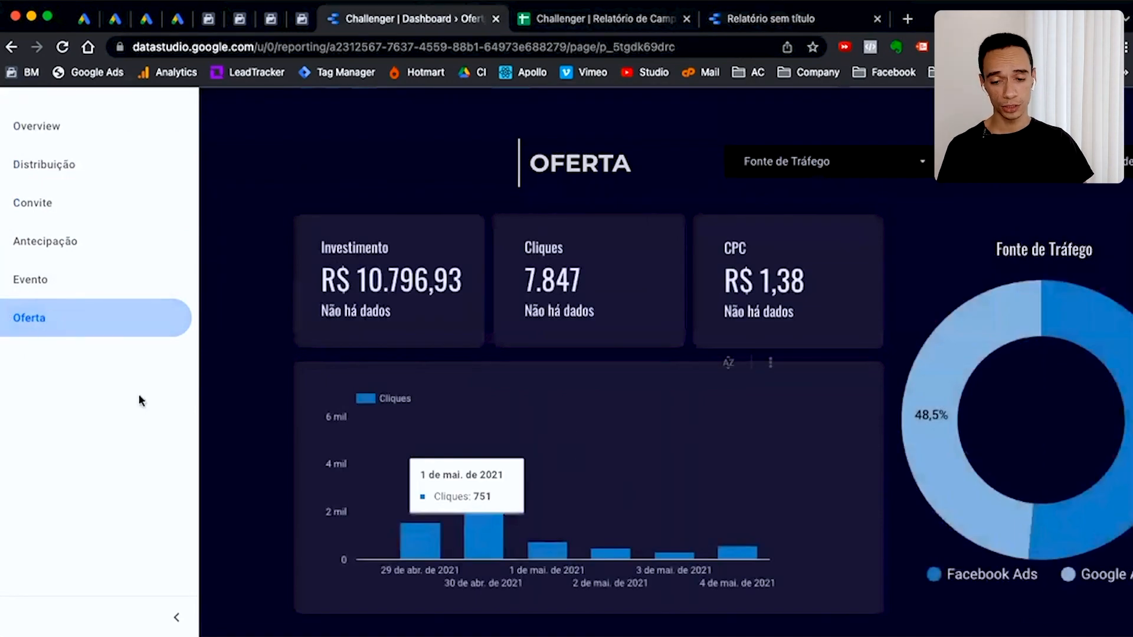
{"action": "left_click", "coordinate": [176, 616]}
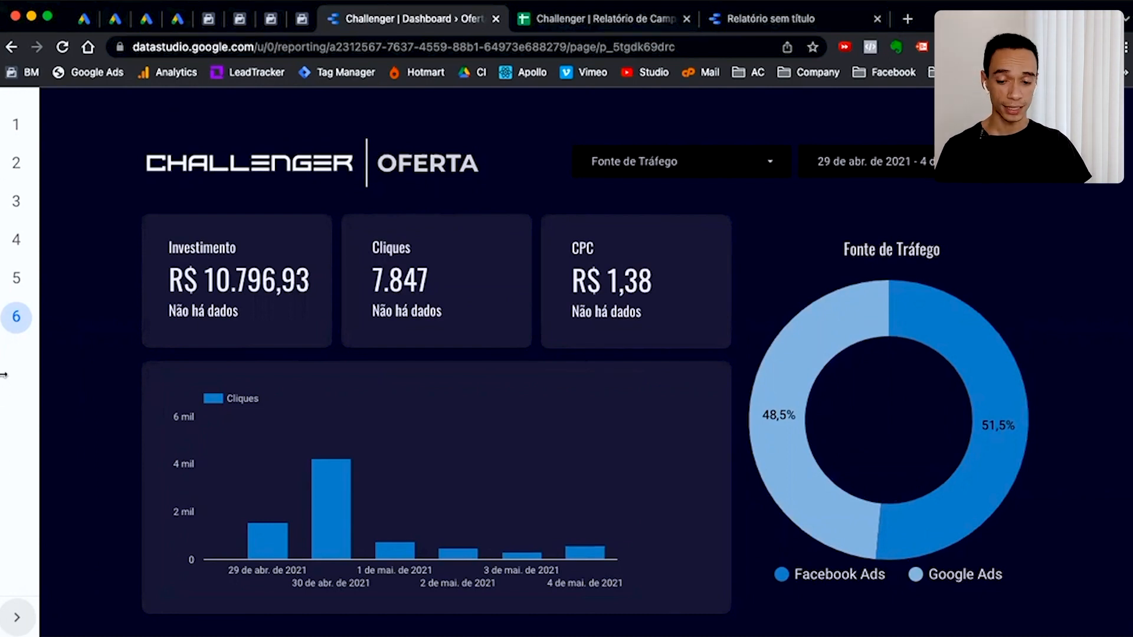
{"action": "left_click", "coordinate": [809, 27]}
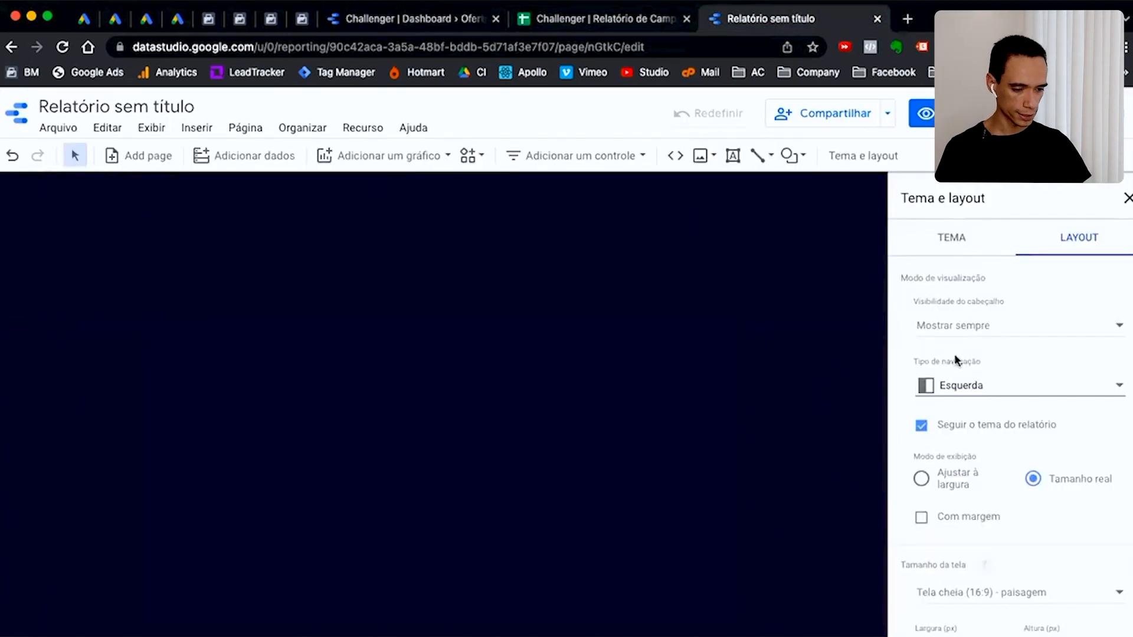
Upload the image logo challenger.png from the computer, shrink it and place it in the upper-left corner of the page
{"action": "left_click", "coordinate": [1127, 200]}
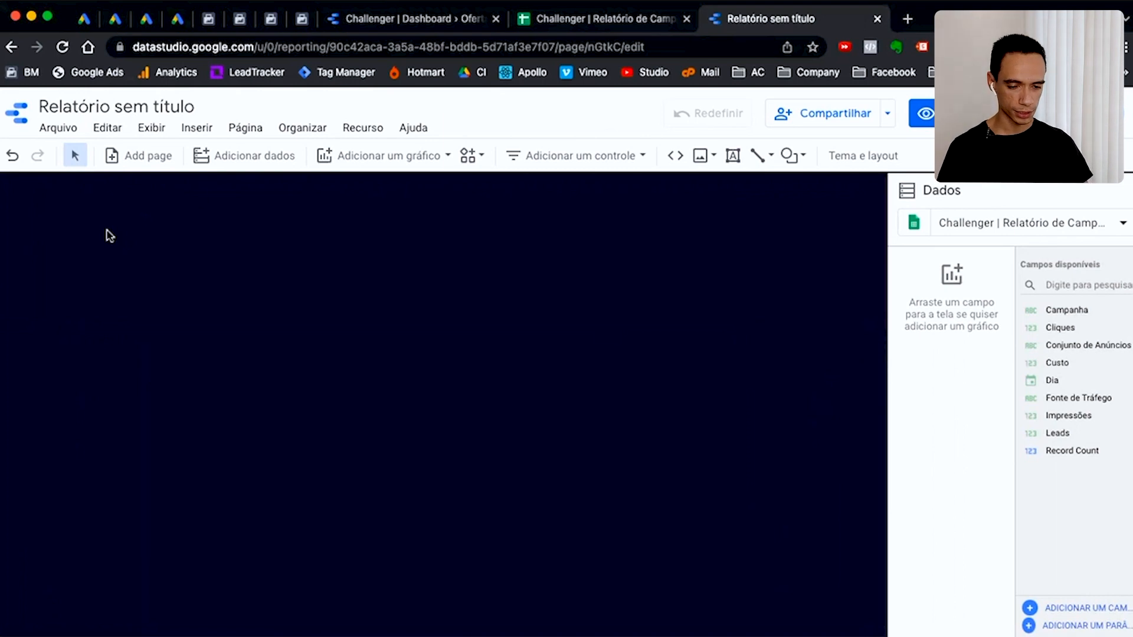
{"action": "left_click", "coordinate": [706, 154]}
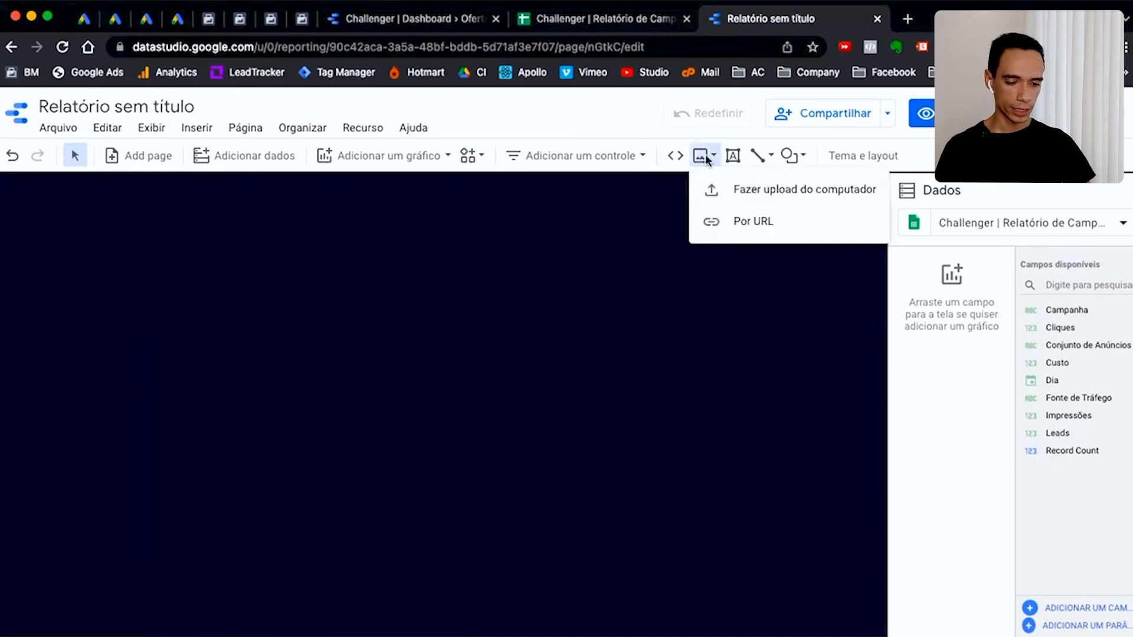
{"action": "left_click", "coordinate": [757, 200]}
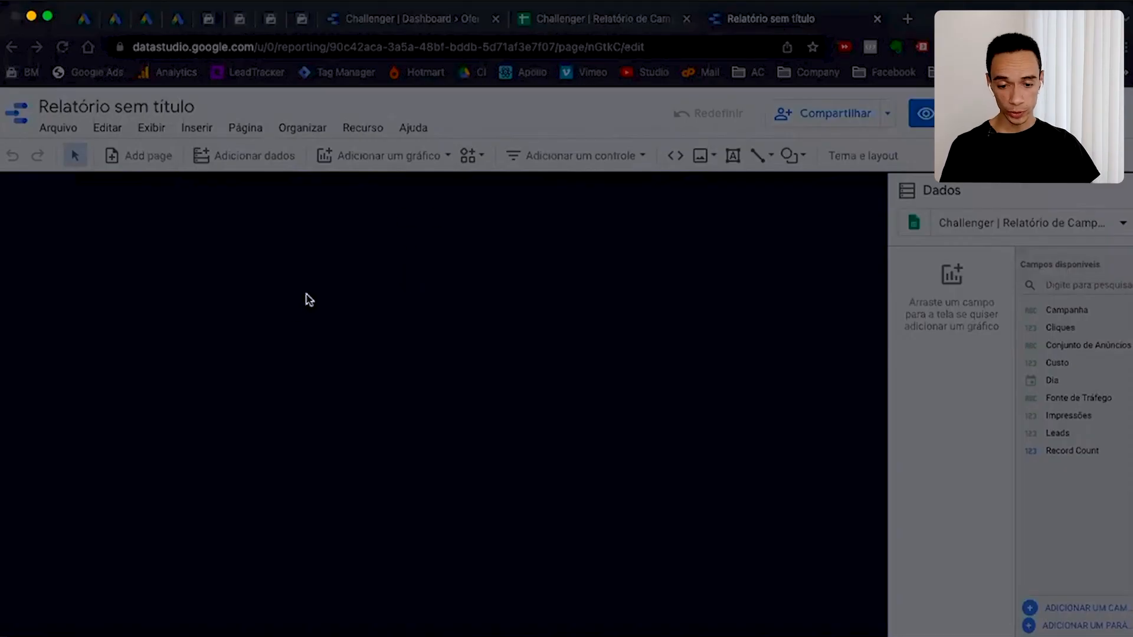
{"action": "left_click", "coordinate": [982, 491]}
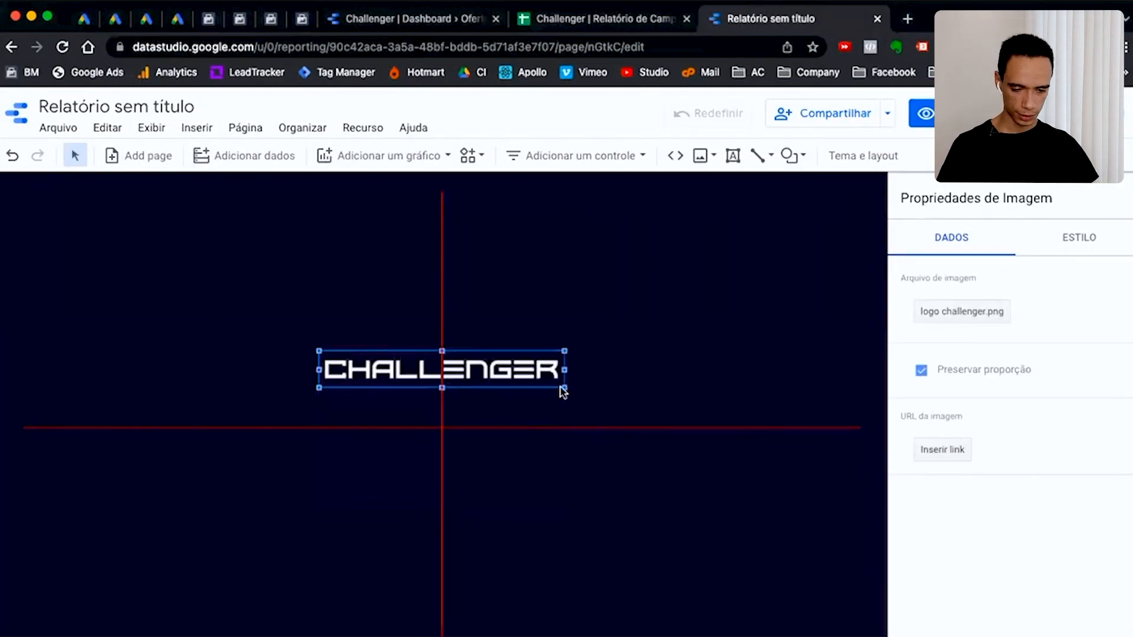
{"action": "left_click_drag", "start_coordinate": [565, 388], "coordinate": [187, 220]}
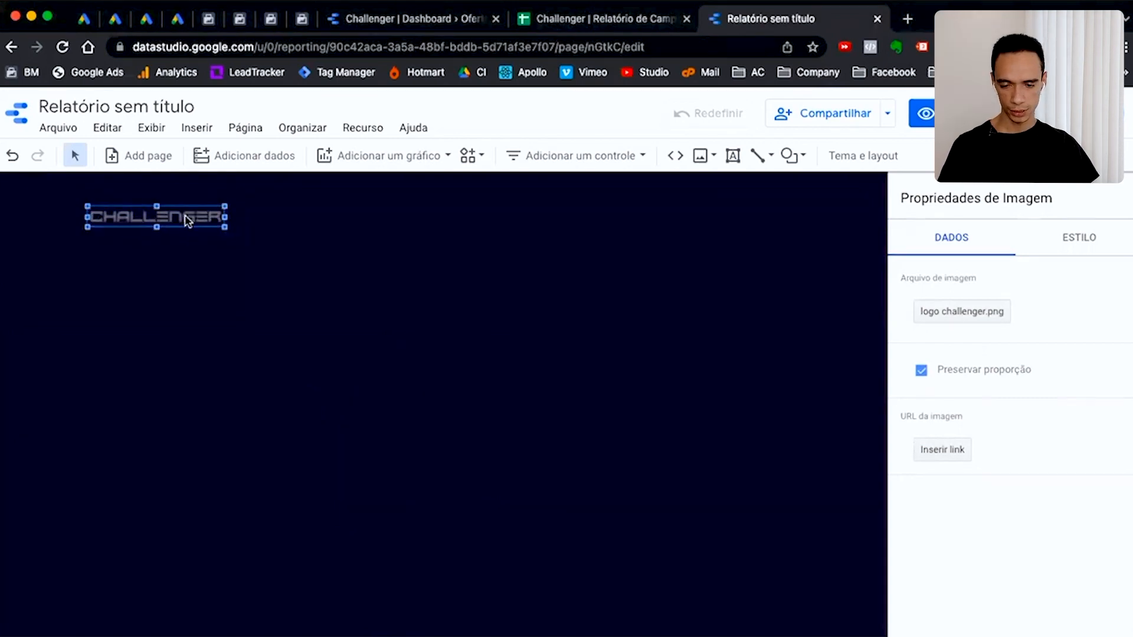
{"action": "left_click", "coordinate": [223, 289]}
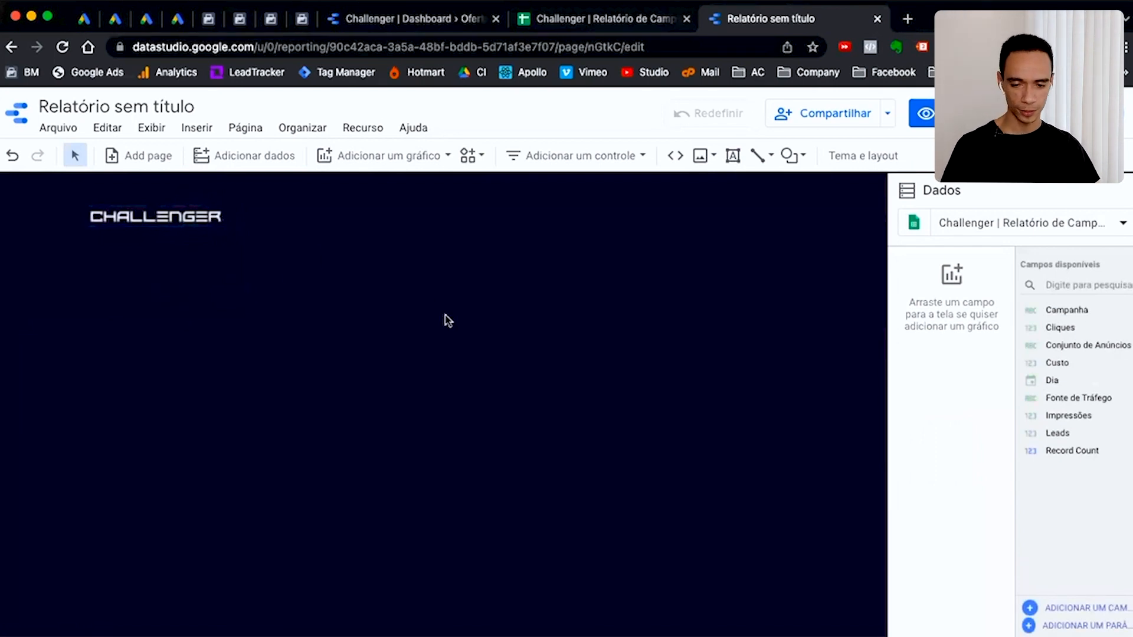
Draw a short vertical line just right of the Challenger logo and nudge it slightly closer to the logo
{"action": "left_click", "coordinate": [761, 157]}
{"action": "left_click", "coordinate": [797, 193]}
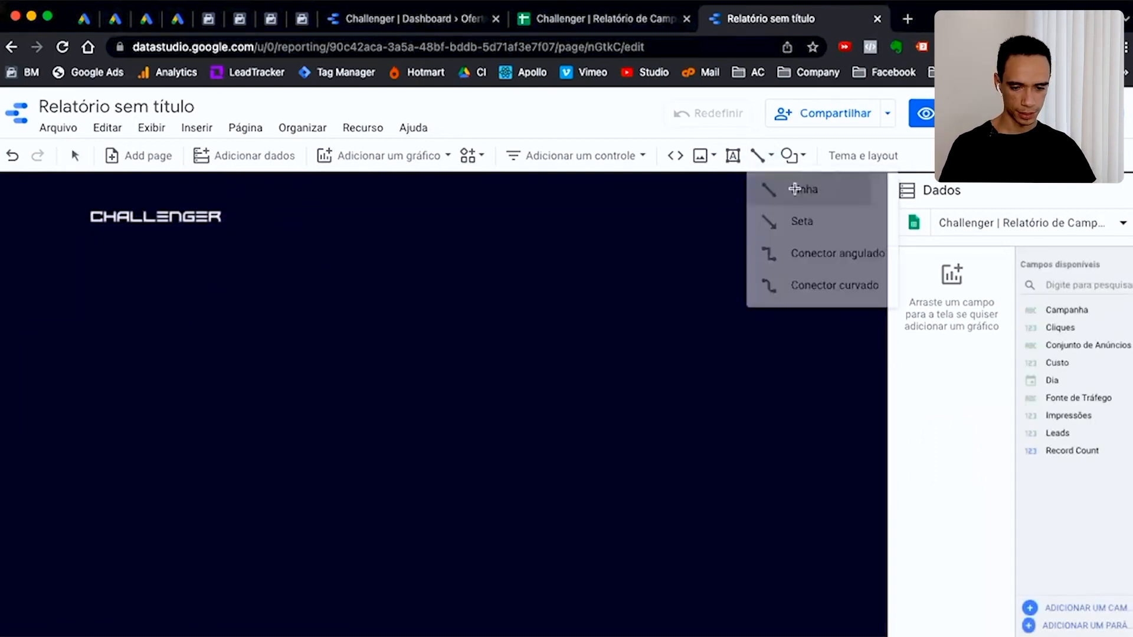
{"action": "left_click_drag", "start_coordinate": [236, 201], "coordinate": [236, 236]}
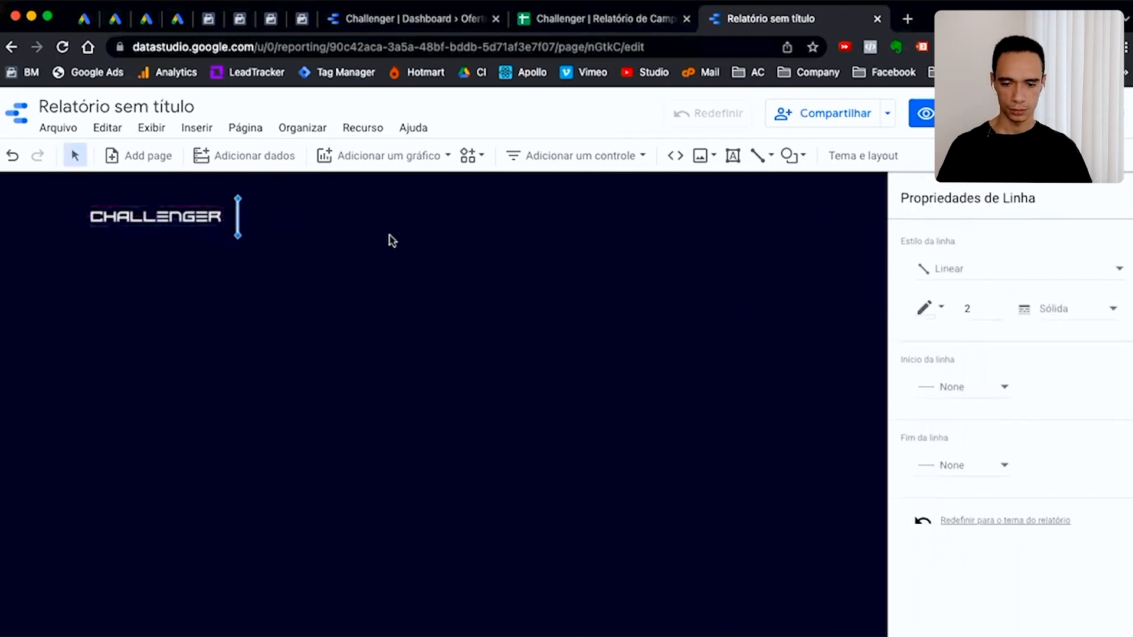
{"action": "key", "text": "Left"}
{"action": "key", "text": "Left"}
{"action": "key", "text": "Left"}
{"action": "key", "text": "Left"}
{"action": "key", "text": "Left"}
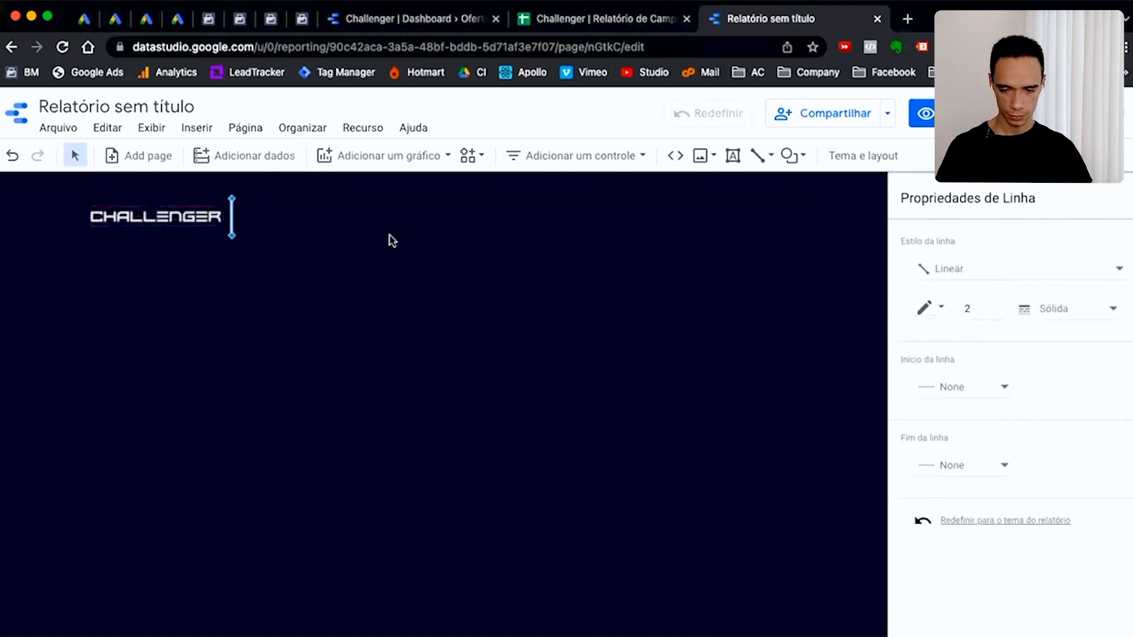
Add a text box reading CONVITE on the empty page area below the header and set its font size to 24px
{"action": "left_click", "coordinate": [258, 284]}
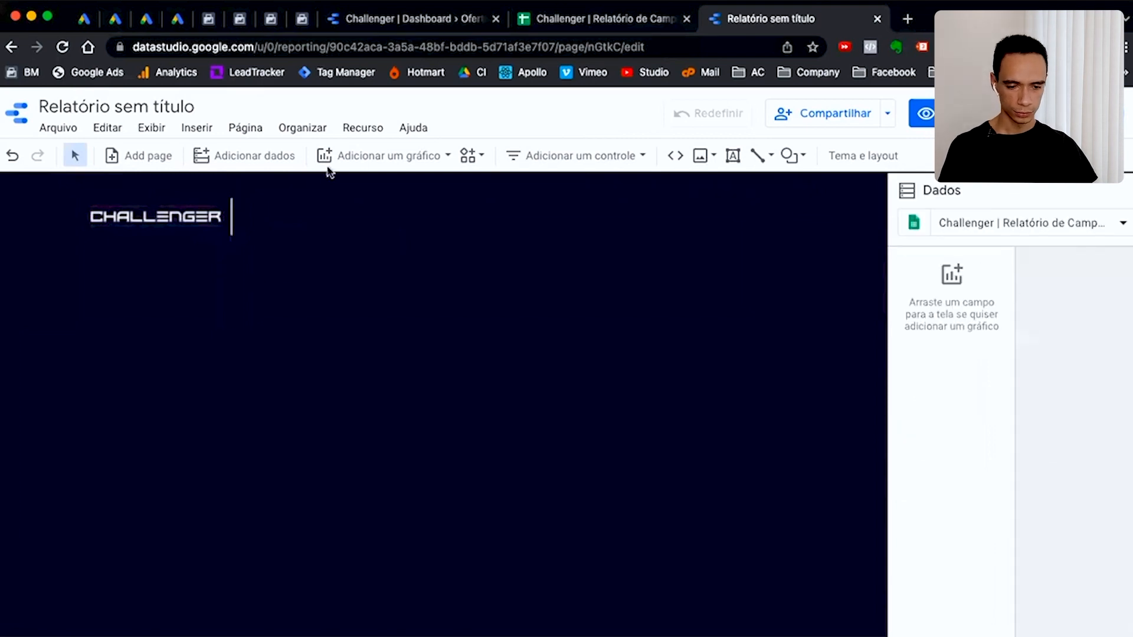
{"action": "left_click", "coordinate": [732, 155]}
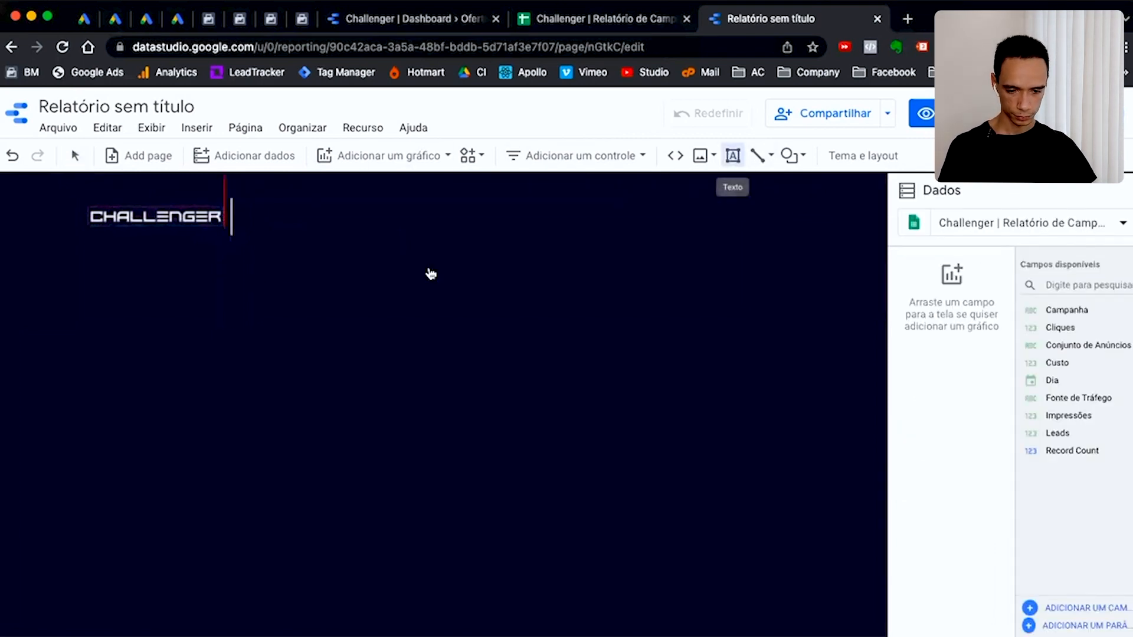
{"action": "left_click", "coordinate": [420, 254]}
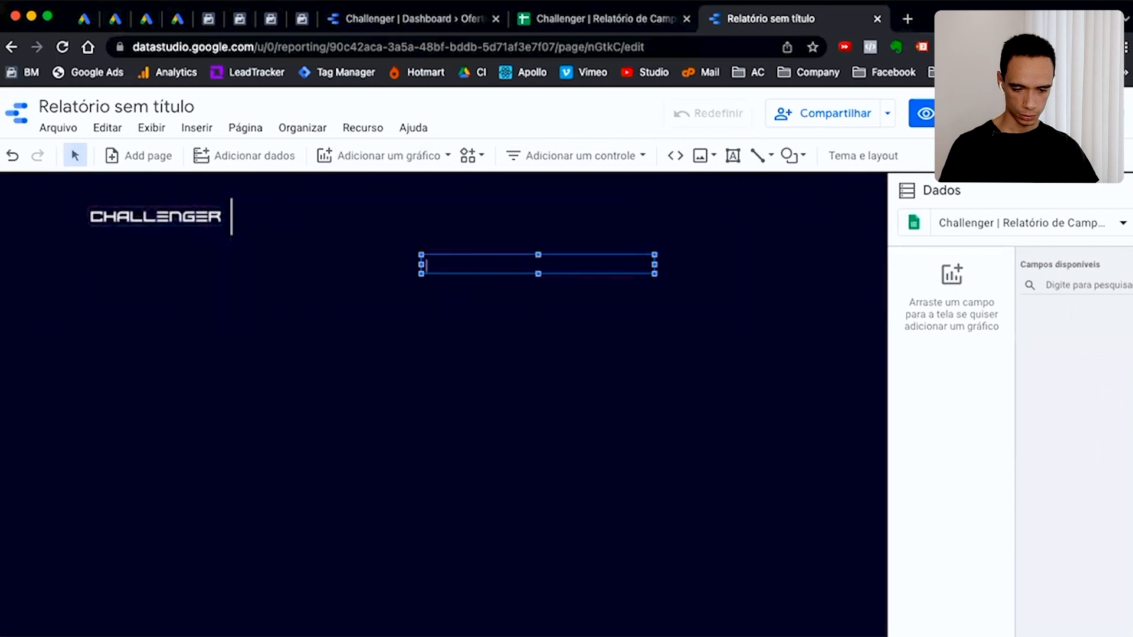
{"action": "type", "text": "convit"}
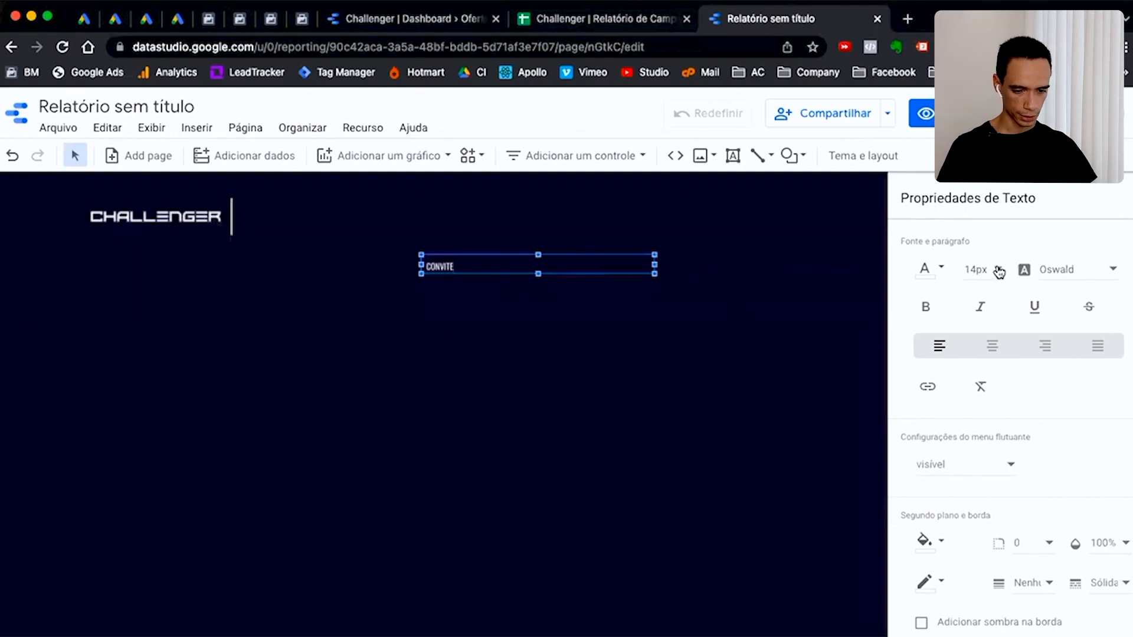
{"action": "double_click", "coordinate": [439, 270]}
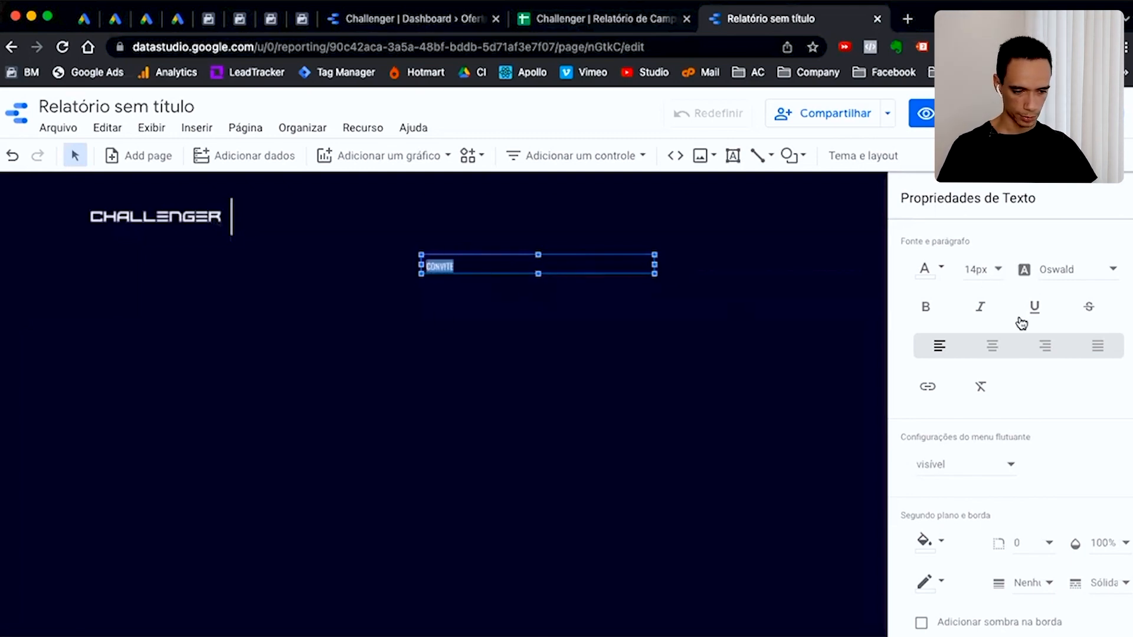
{"action": "left_click", "coordinate": [989, 269]}
{"action": "left_click", "coordinate": [992, 306]}
{"action": "left_click", "coordinate": [985, 270]}
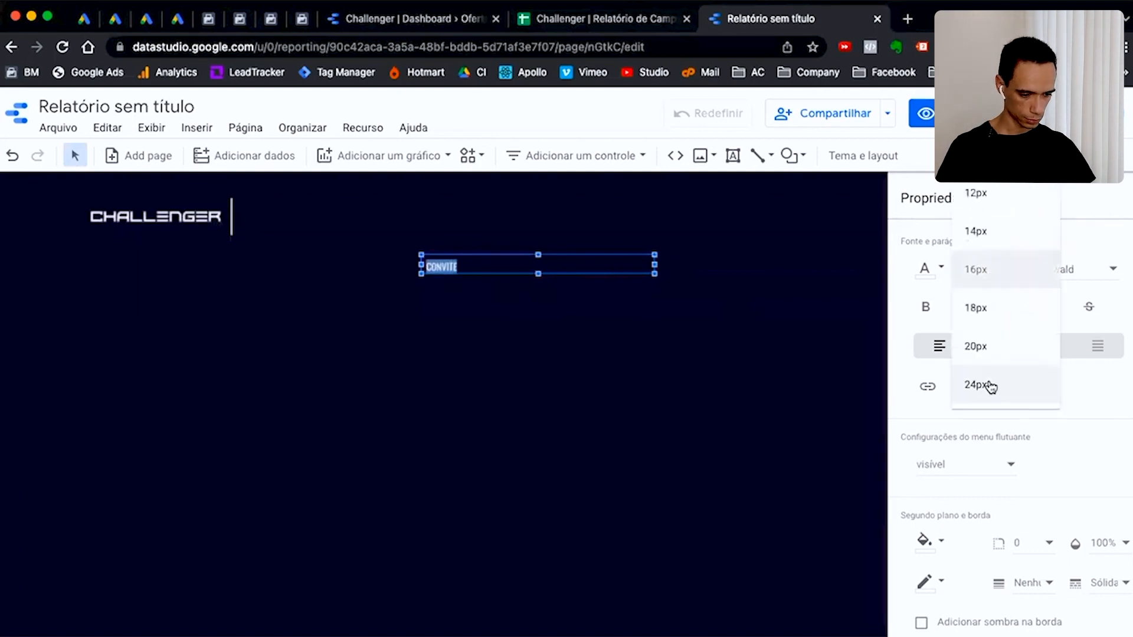
{"action": "left_click", "coordinate": [989, 386]}
{"action": "left_click", "coordinate": [551, 361]}
Move the CONVITE text just right of the vertical line beside the logo and nudge it down and left
{"action": "left_click", "coordinate": [465, 270]}
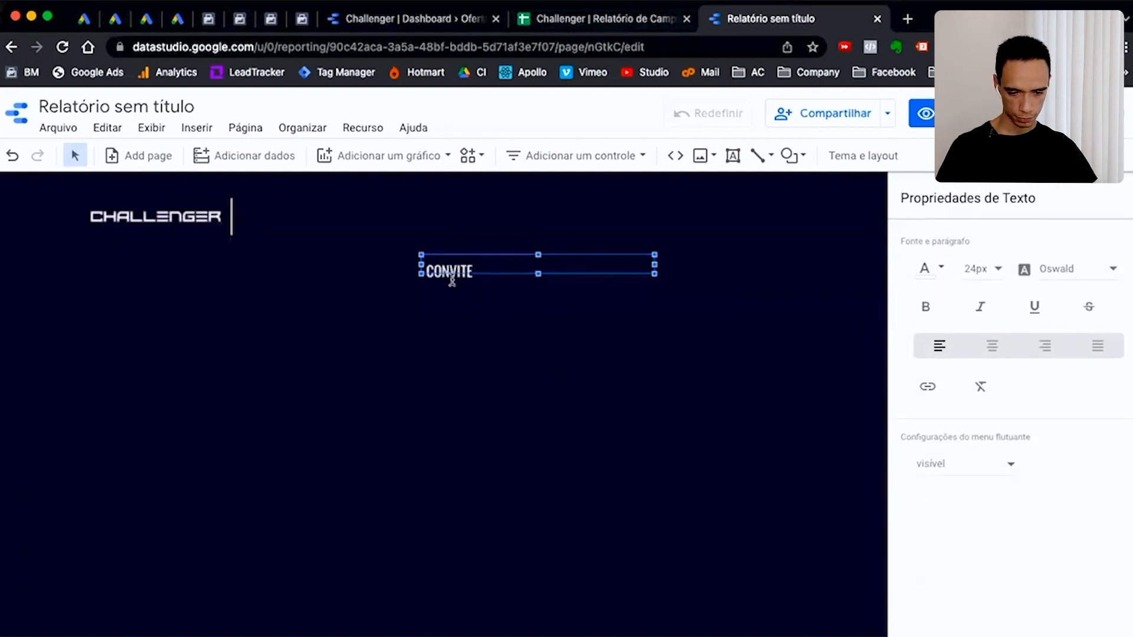
{"action": "left_click_drag", "start_coordinate": [453, 254], "coordinate": [268, 205]}
{"action": "left_click", "coordinate": [297, 327]}
{"action": "left_click", "coordinate": [273, 219]}
{"action": "key", "text": "Down"}
{"action": "key", "text": "Left"}
{"action": "left_click", "coordinate": [235, 297]}
Increase the CONVITE title's font size to 30px
{"action": "left_click", "coordinate": [272, 218]}
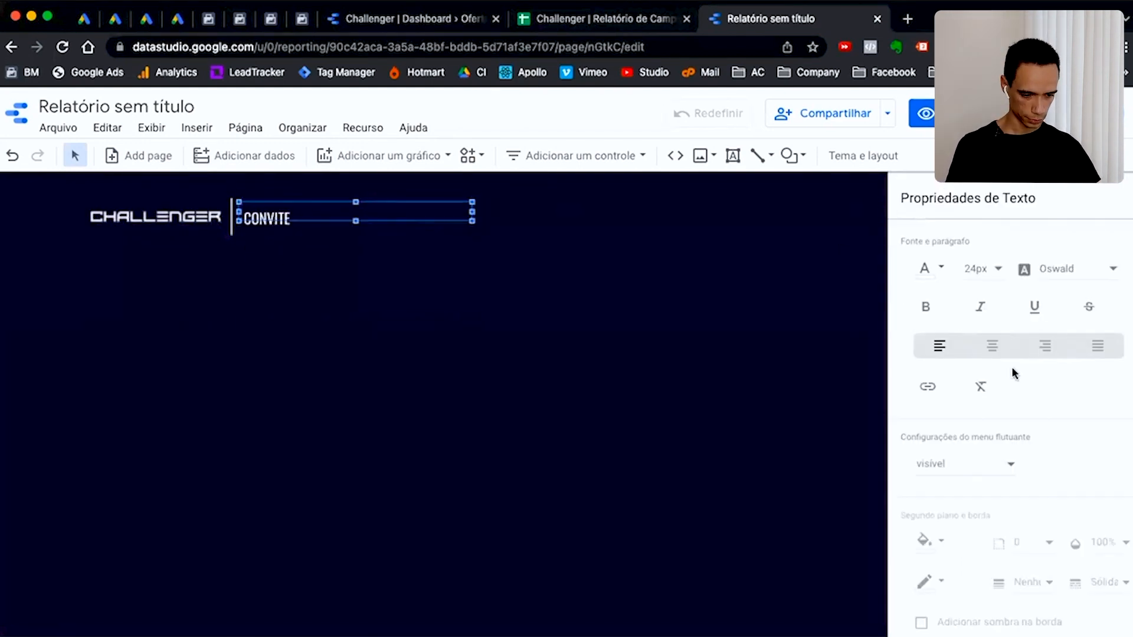
{"action": "left_click", "coordinate": [991, 270]}
{"action": "left_click", "coordinate": [992, 349]}
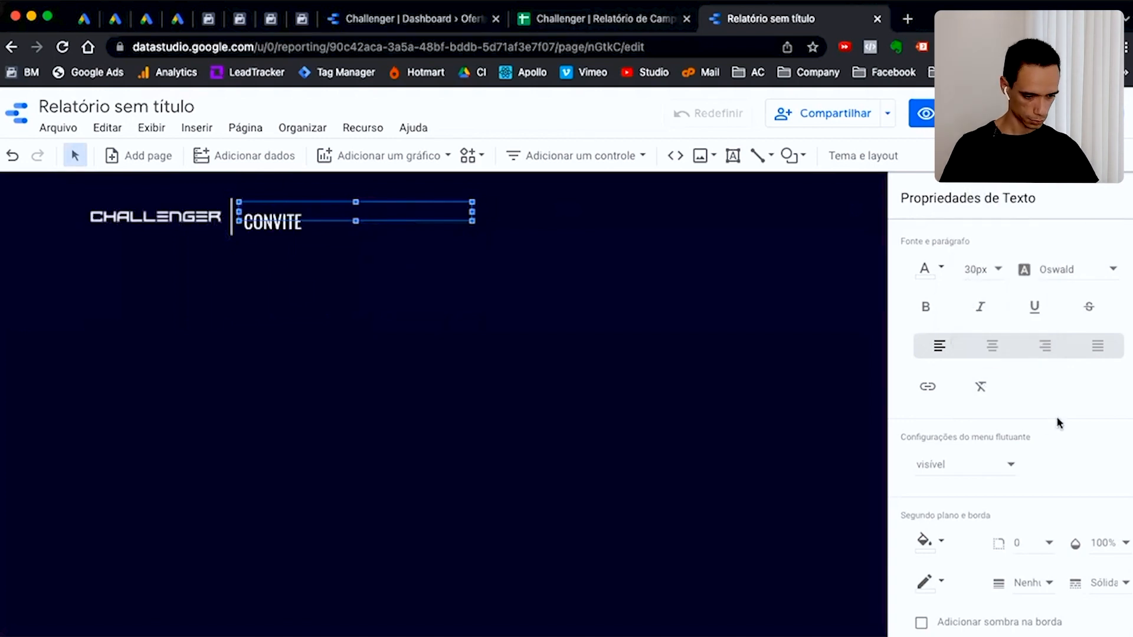
Change the CONVITE title's line spacing from auto to a tighter value and shift it down level with the Challenger logo
{"action": "scroll", "coordinate": [1059, 422], "scroll_direction": "down", "scroll_amount": 3}
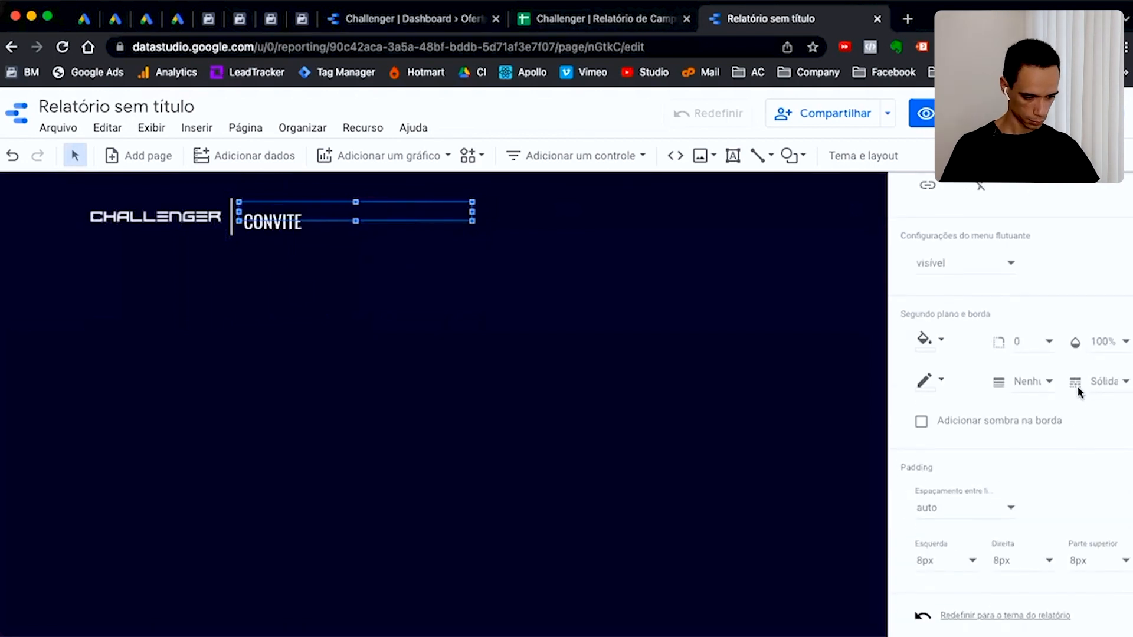
{"action": "left_click", "coordinate": [991, 508]}
{"action": "left_click", "coordinate": [930, 407]}
{"action": "left_click_drag", "start_coordinate": [346, 207], "coordinate": [349, 218]}
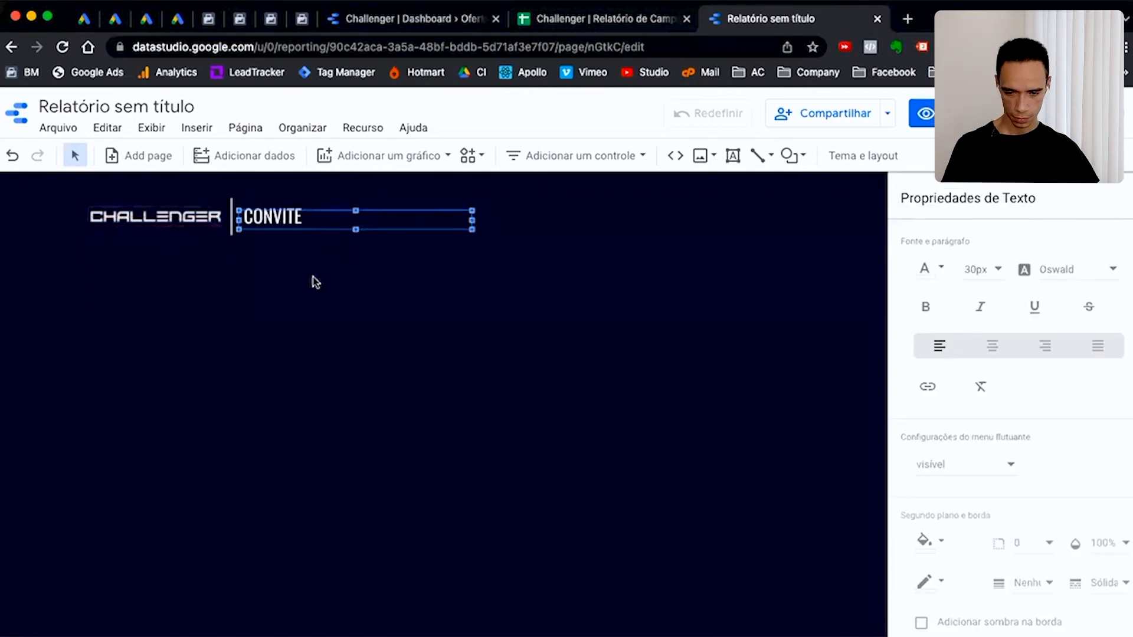
{"action": "left_click", "coordinate": [34, 216]}
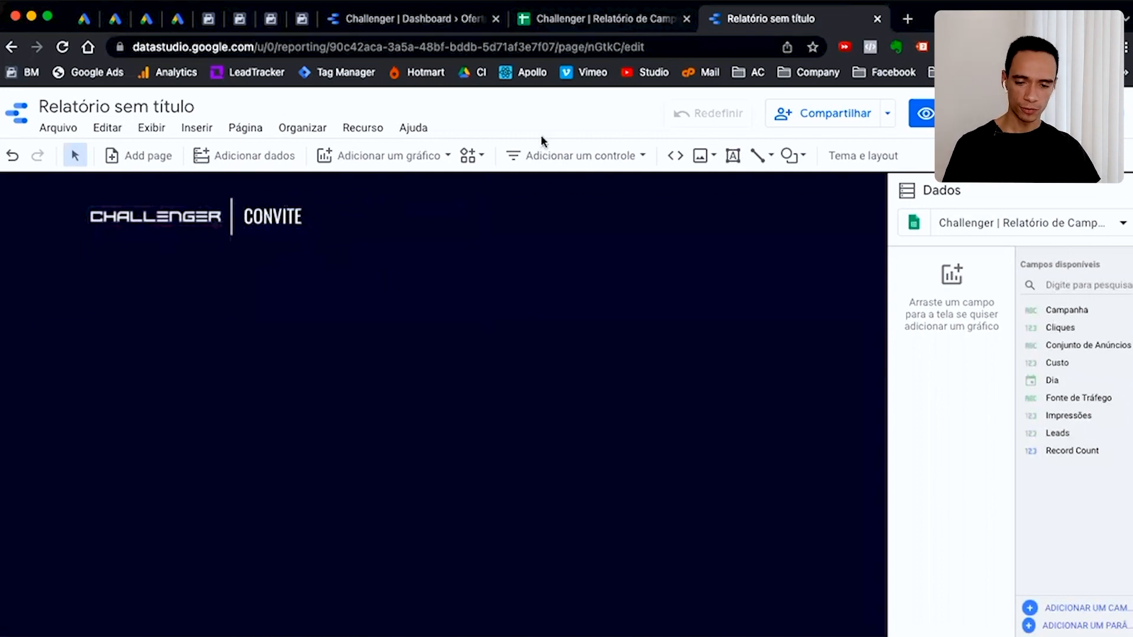
Place a Total scorecard below the CONVITE title and replace its metric with Leads
{"action": "left_click", "coordinate": [385, 155]}
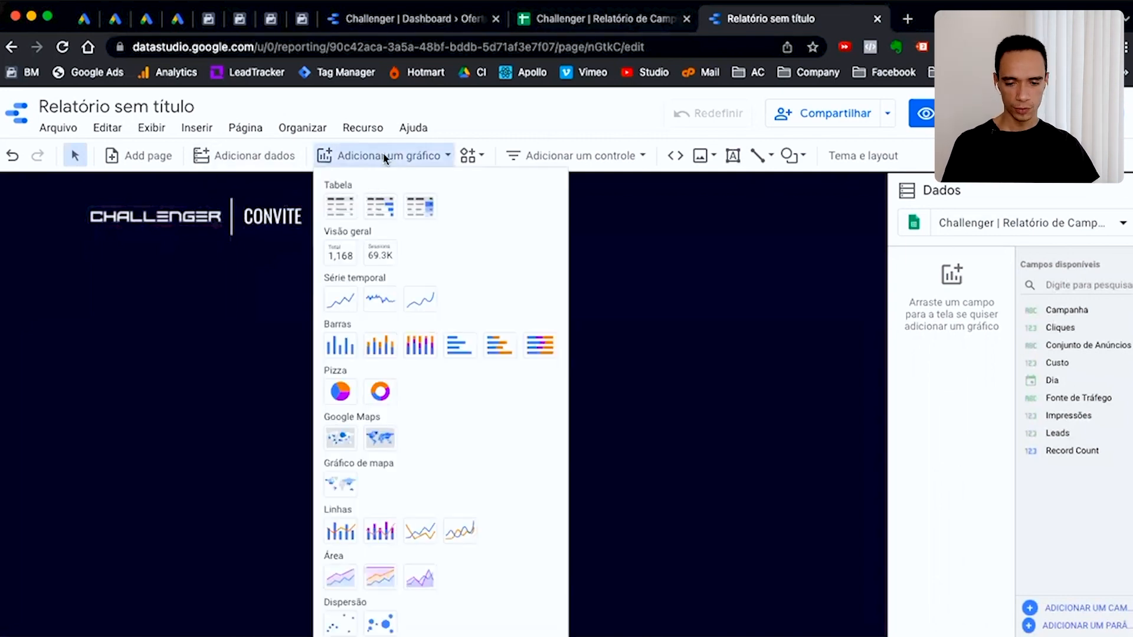
{"action": "left_click", "coordinate": [339, 248]}
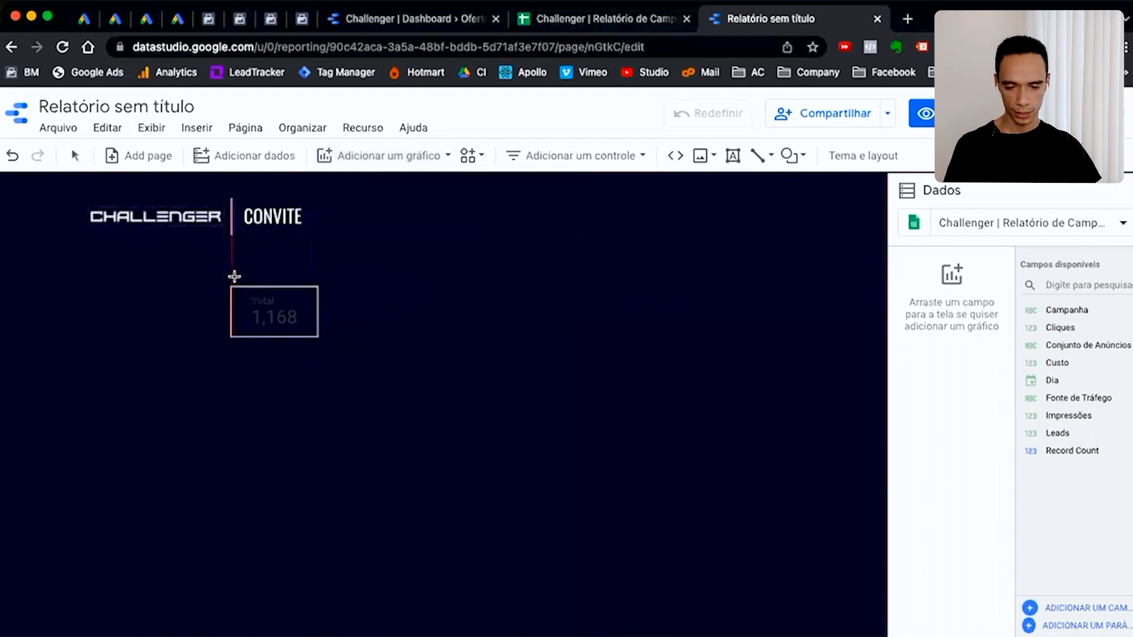
{"action": "left_click", "coordinate": [231, 265]}
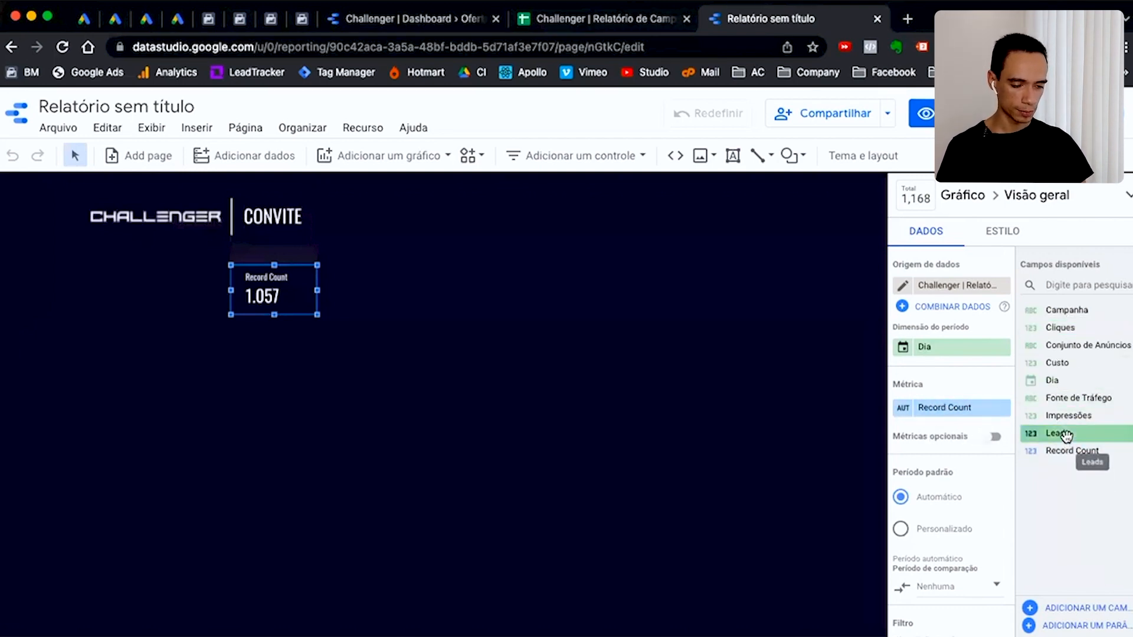
{"action": "left_click_drag", "start_coordinate": [1066, 438], "coordinate": [942, 412]}
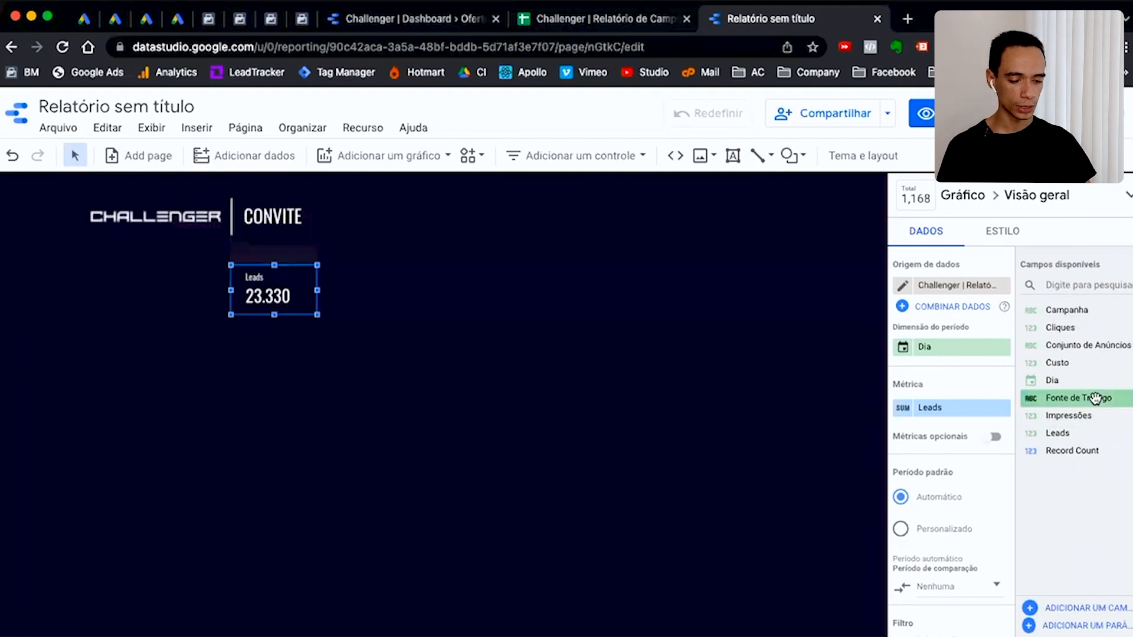
Create a calculated field named Custo por Lead and begin its formula with SUM(Custo)
{"action": "left_click", "coordinate": [1085, 608]}
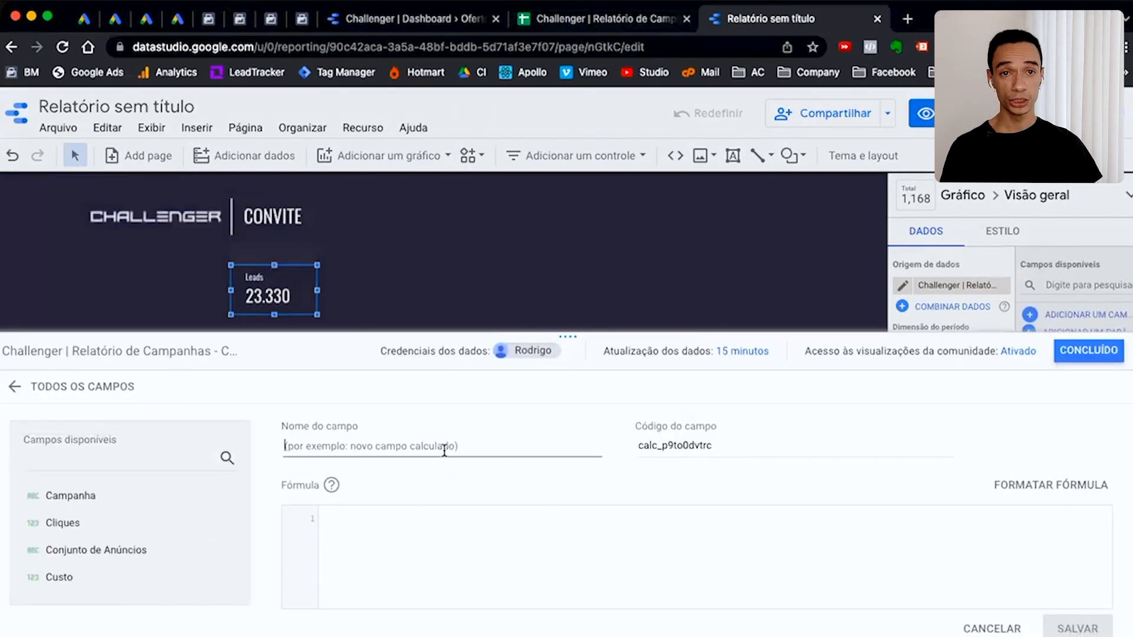
{"action": "type", "text": "cus"}
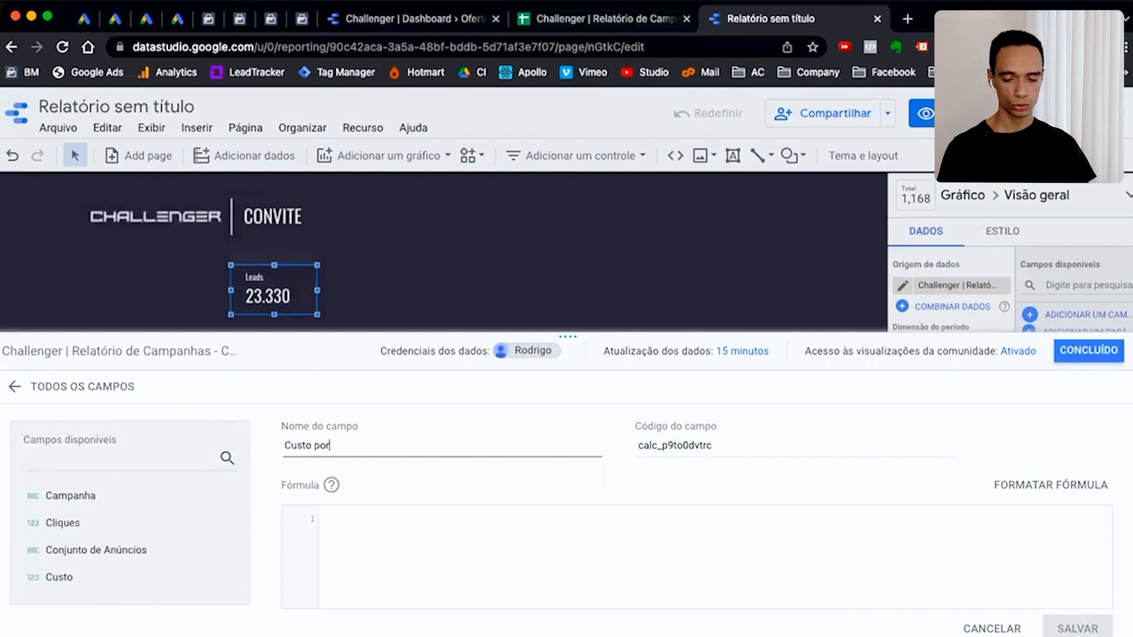
{"action": "left_click", "coordinate": [372, 517]}
{"action": "type", "text": "s"}
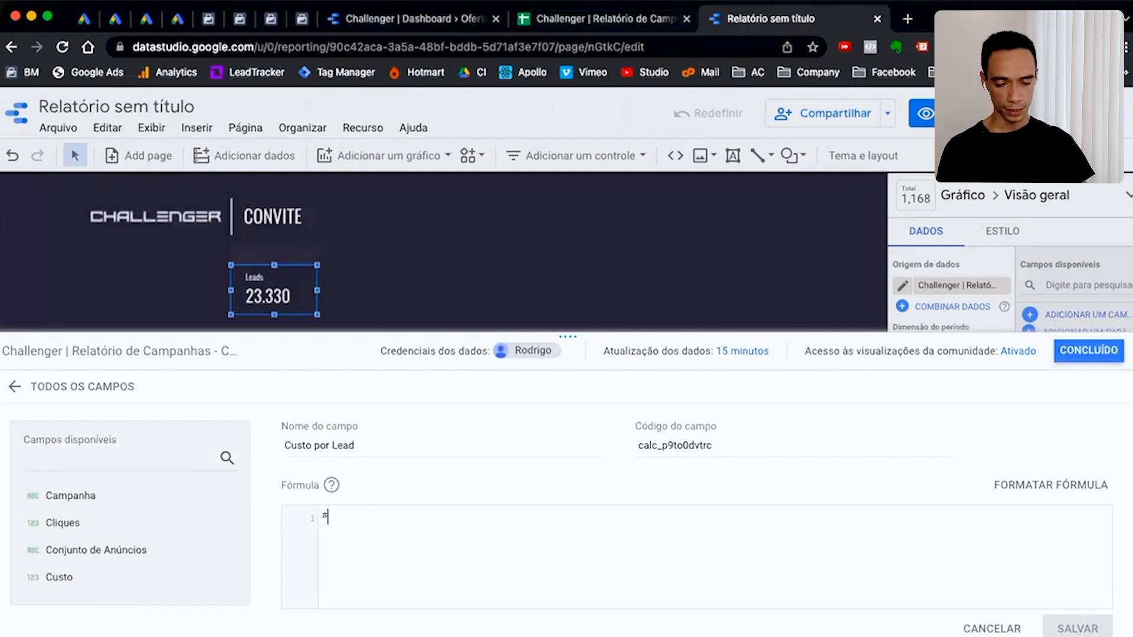
{"action": "type", "text": "um"}
{"action": "key", "text": "Return"}
{"action": "type", "text": "cus"}
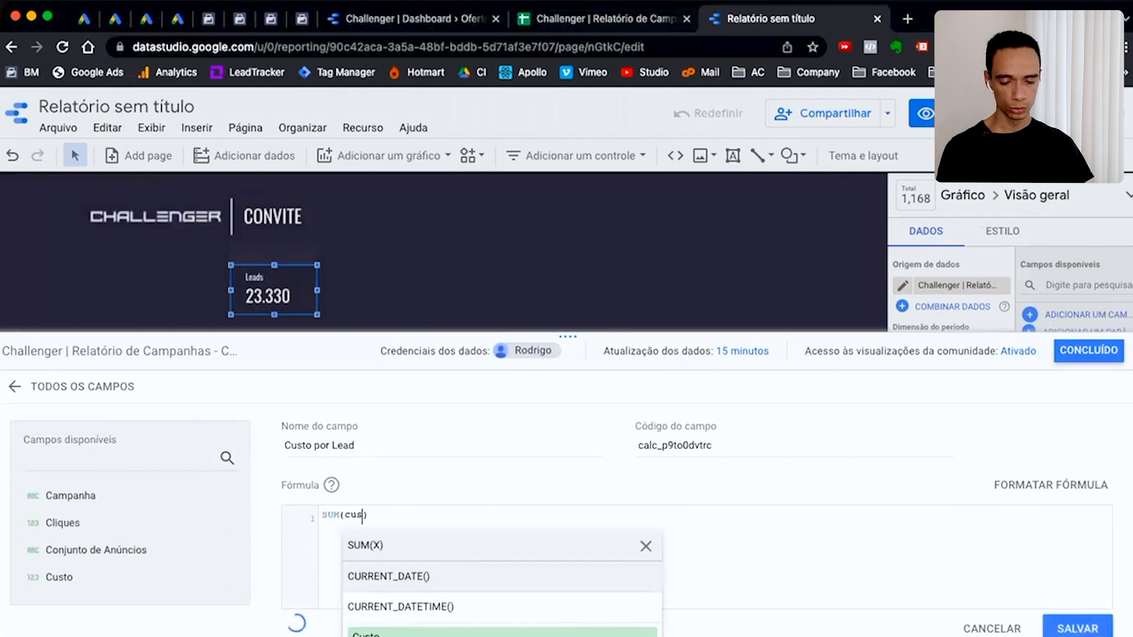
{"action": "key", "text": "Return"}
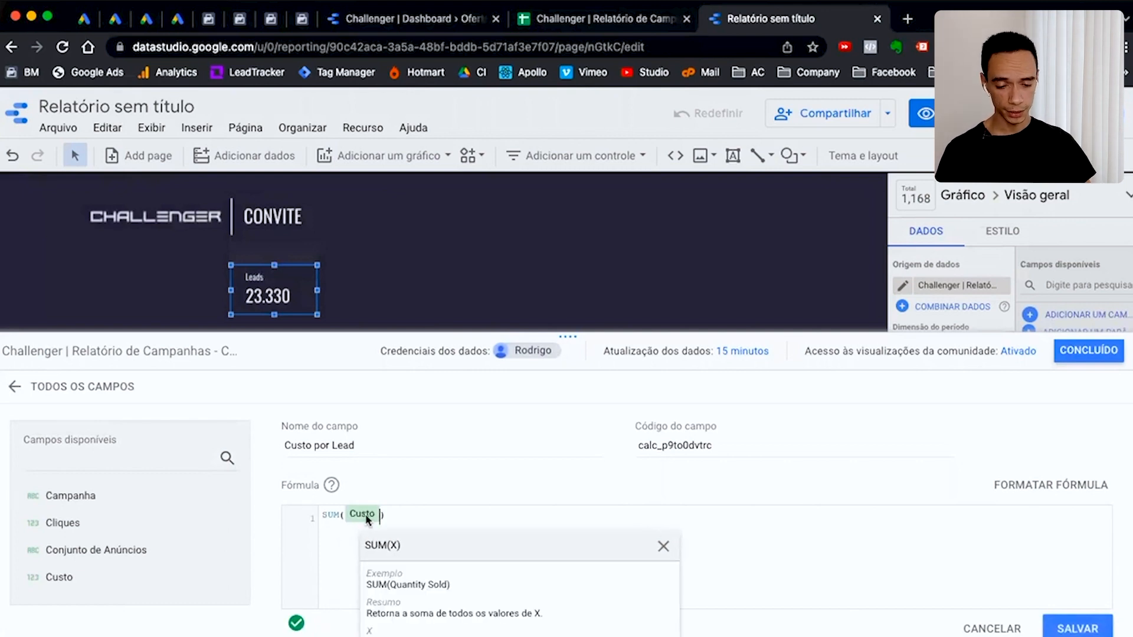
Complete the Custo por Lead formula by dividing by SUM(Leads), save the field and close the field editor
{"action": "key", "text": "Right"}
{"action": "type", "text": "/sum"}
{"action": "key", "text": "Return"}
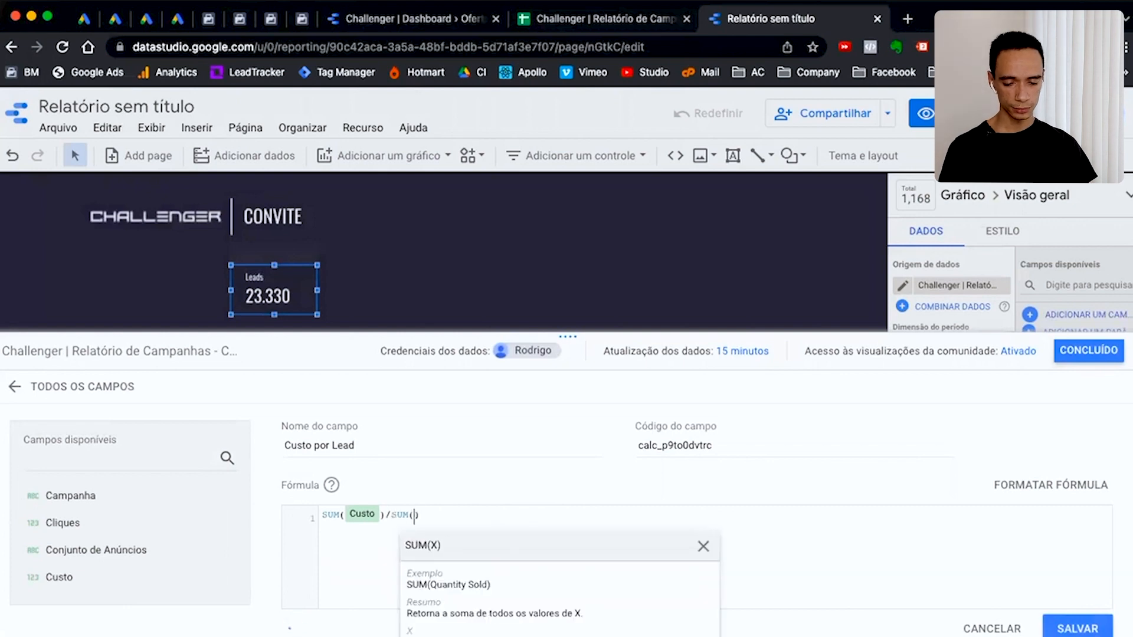
{"action": "type", "text": "lead"}
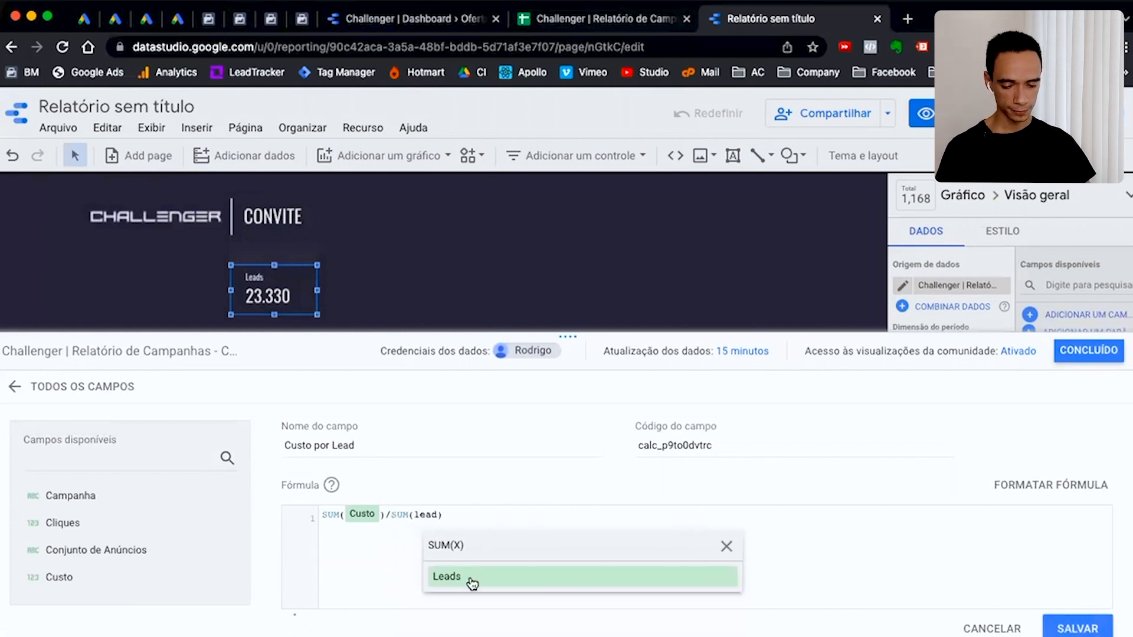
{"action": "left_click", "coordinate": [473, 583]}
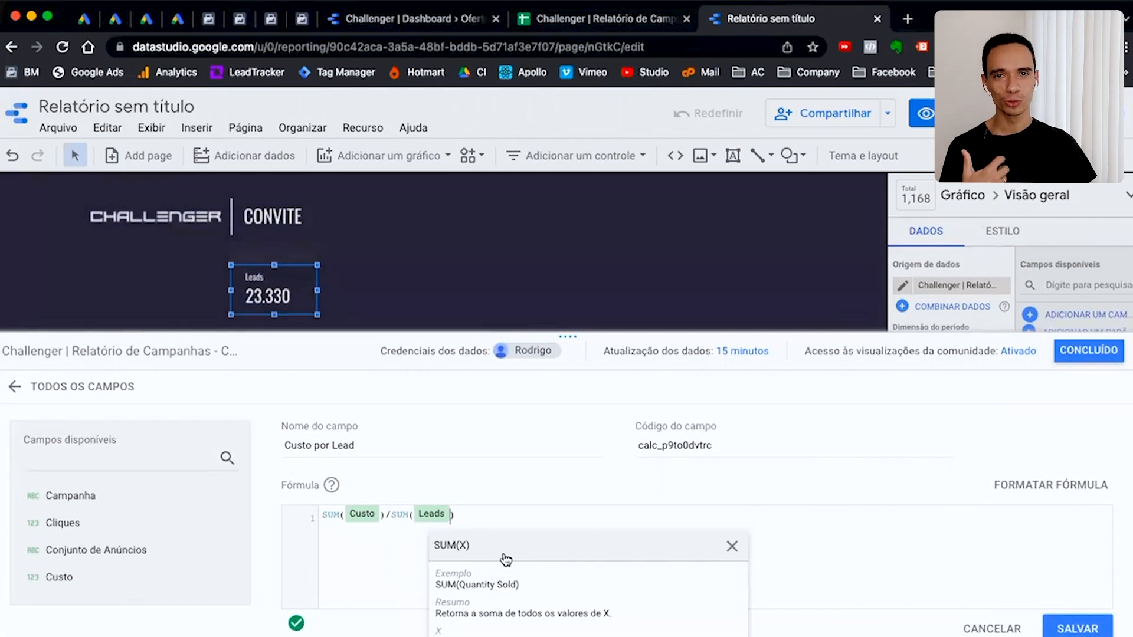
{"action": "left_click", "coordinate": [732, 546]}
{"action": "left_click", "coordinate": [1077, 627]}
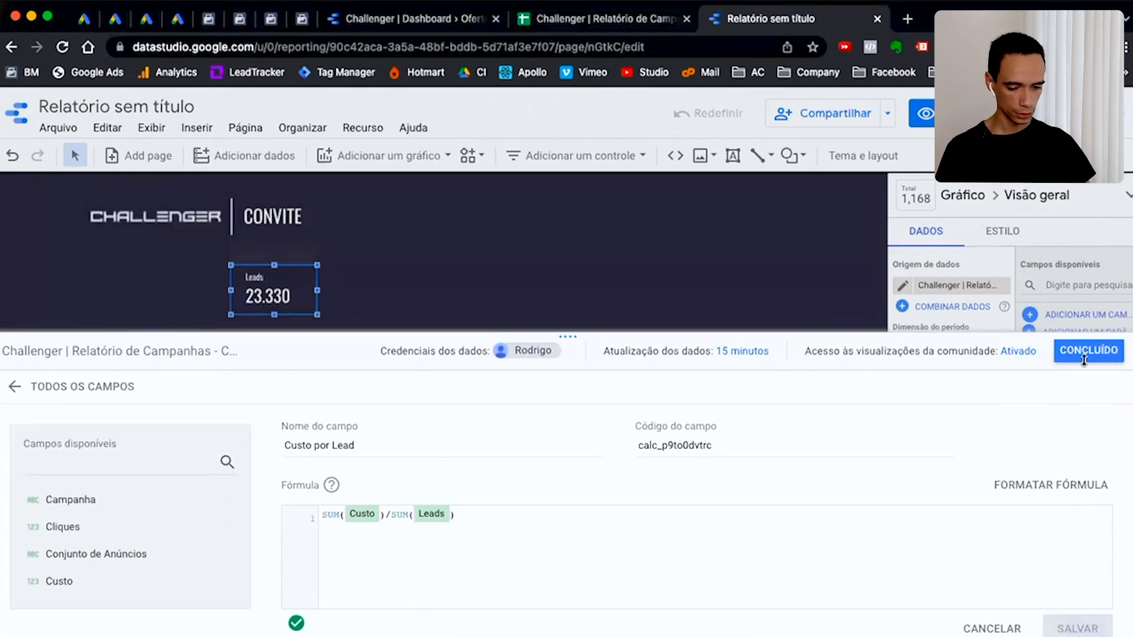
{"action": "left_click", "coordinate": [1084, 354]}
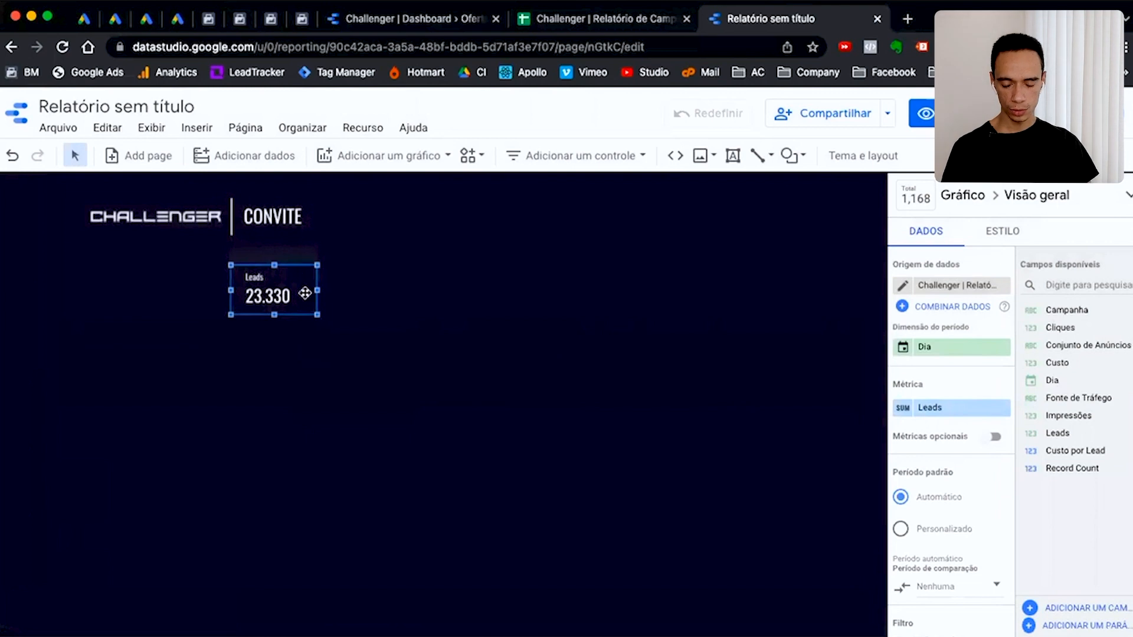
Duplicate the Leads scorecard and align the copy on the same row, just right of the original
{"action": "left_click", "coordinate": [347, 384]}
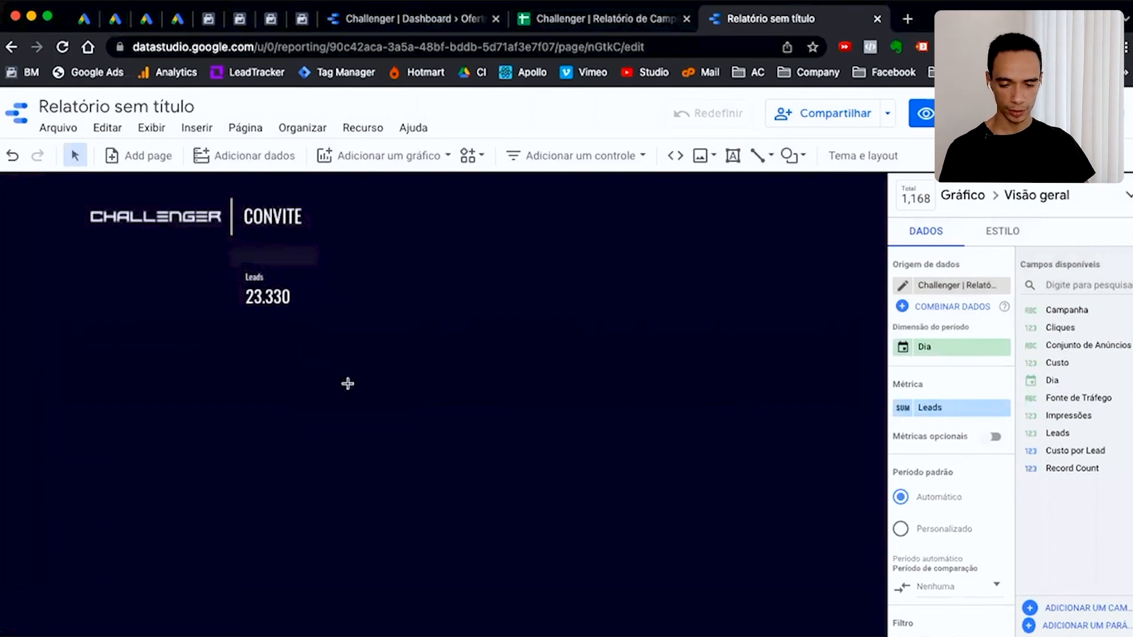
{"action": "left_click", "coordinate": [291, 313]}
{"action": "left_click_drag", "start_coordinate": [283, 297], "coordinate": [296, 308]}
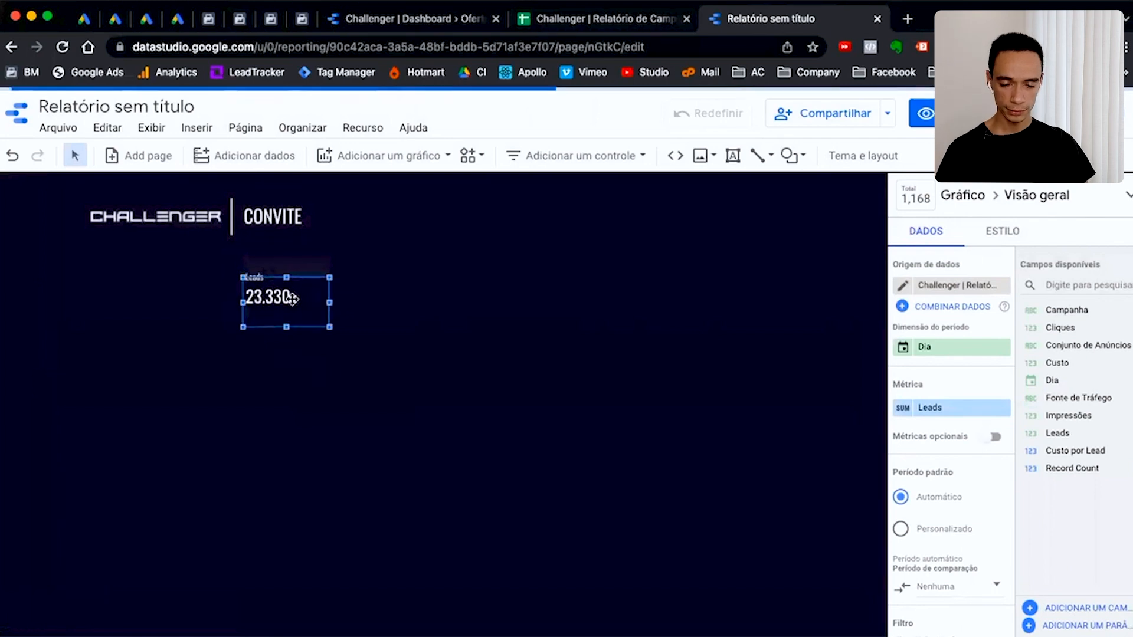
{"action": "left_click_drag", "start_coordinate": [294, 297], "coordinate": [383, 284]}
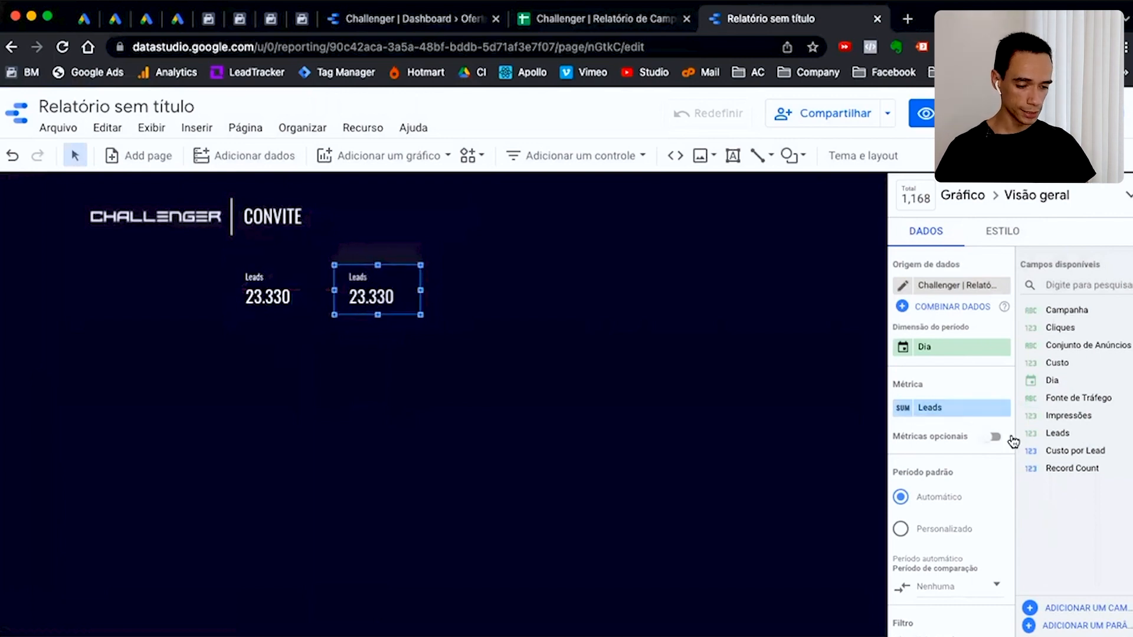
Replace the copied scorecard's metric with Custo por Lead and set its type to currency BRL - Real brasileiro (R$)
{"action": "left_click_drag", "start_coordinate": [1074, 452], "coordinate": [951, 407]}
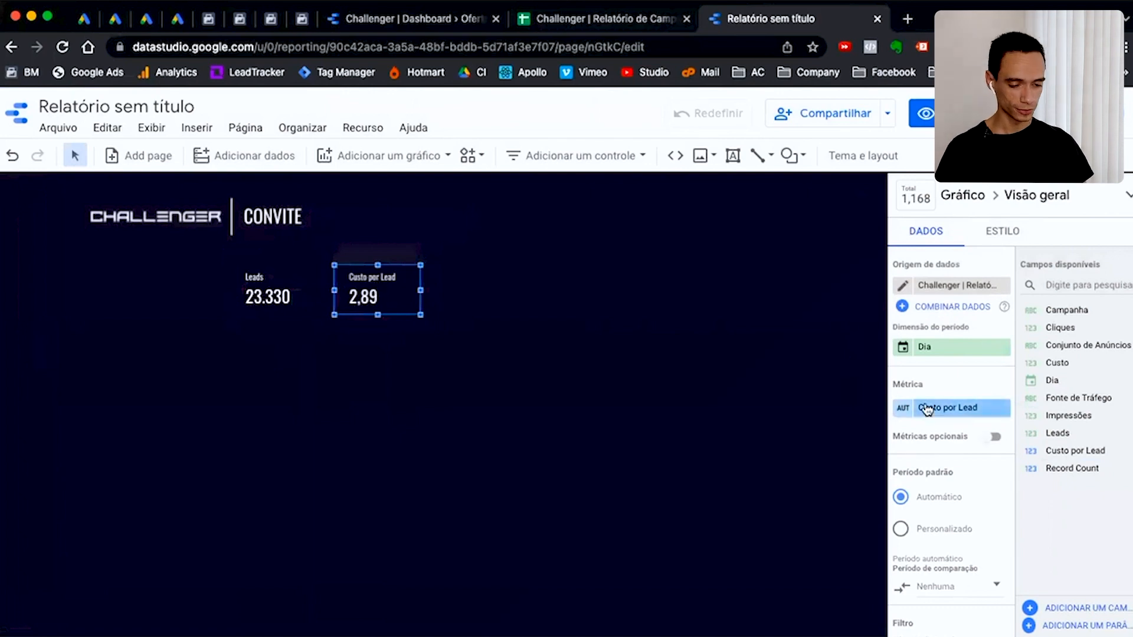
{"action": "left_click", "coordinate": [904, 407]}
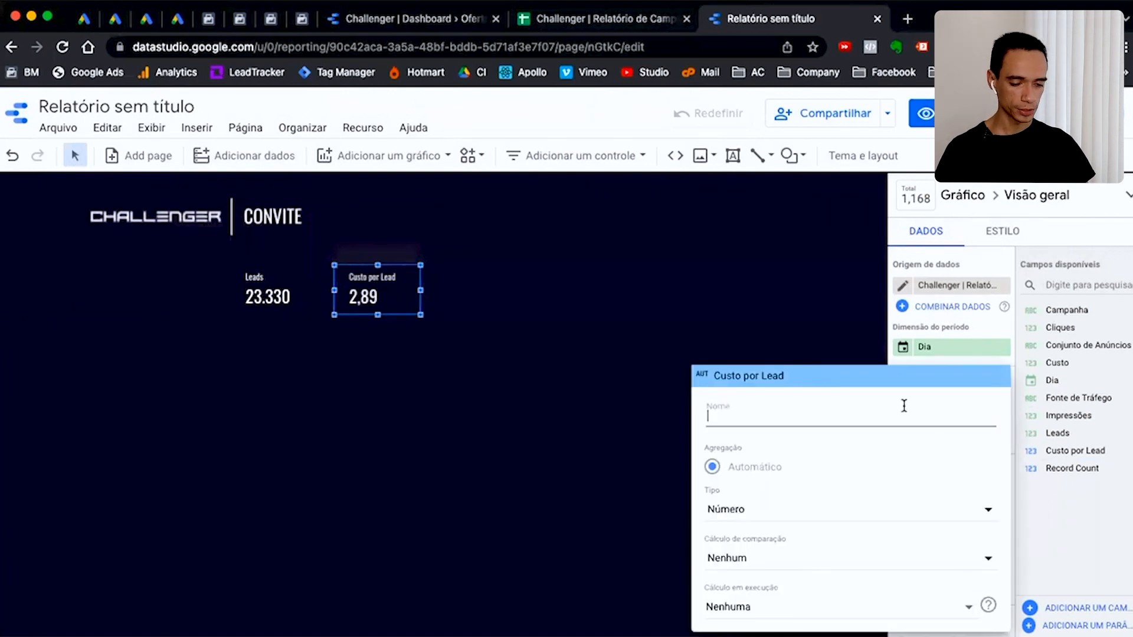
{"action": "left_click", "coordinate": [739, 513]}
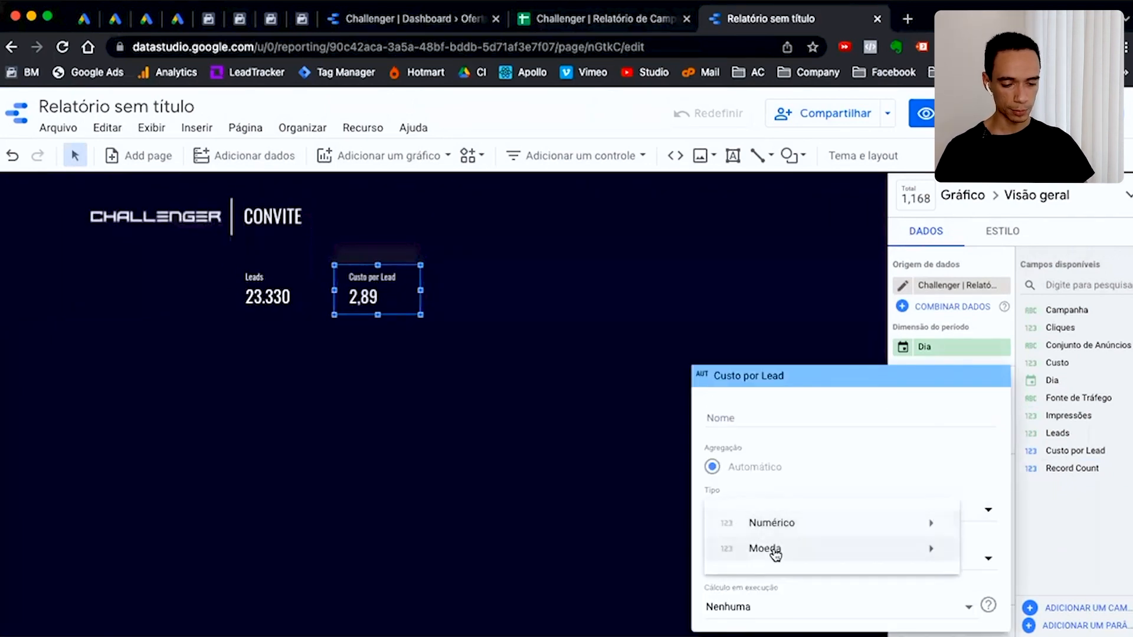
{"action": "mouse_move", "coordinate": [774, 550]}
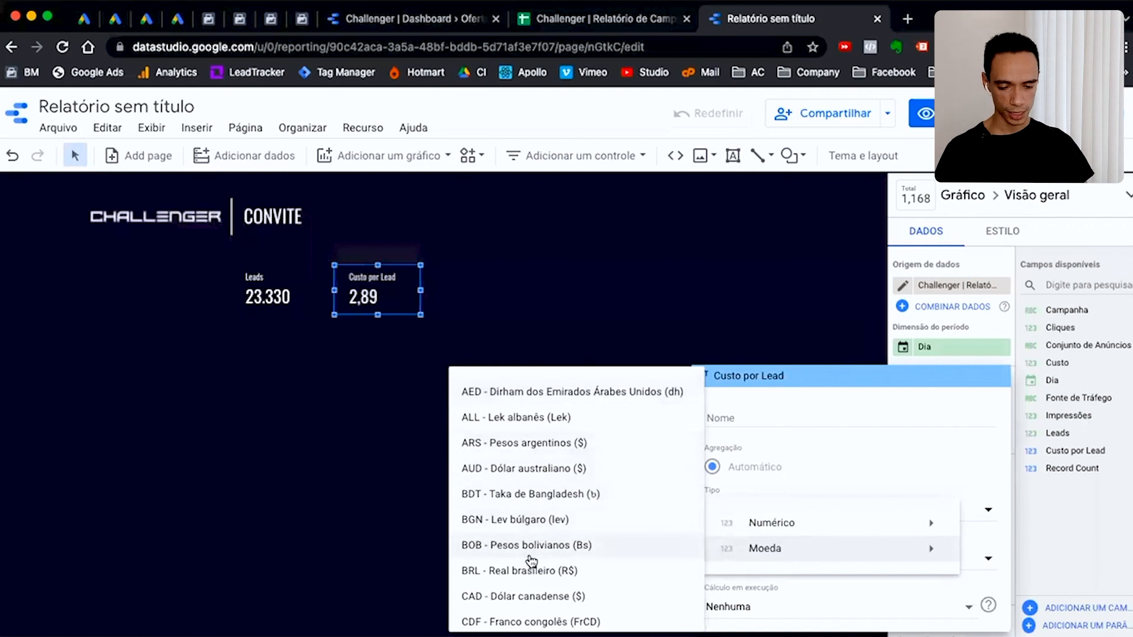
{"action": "left_click", "coordinate": [540, 570]}
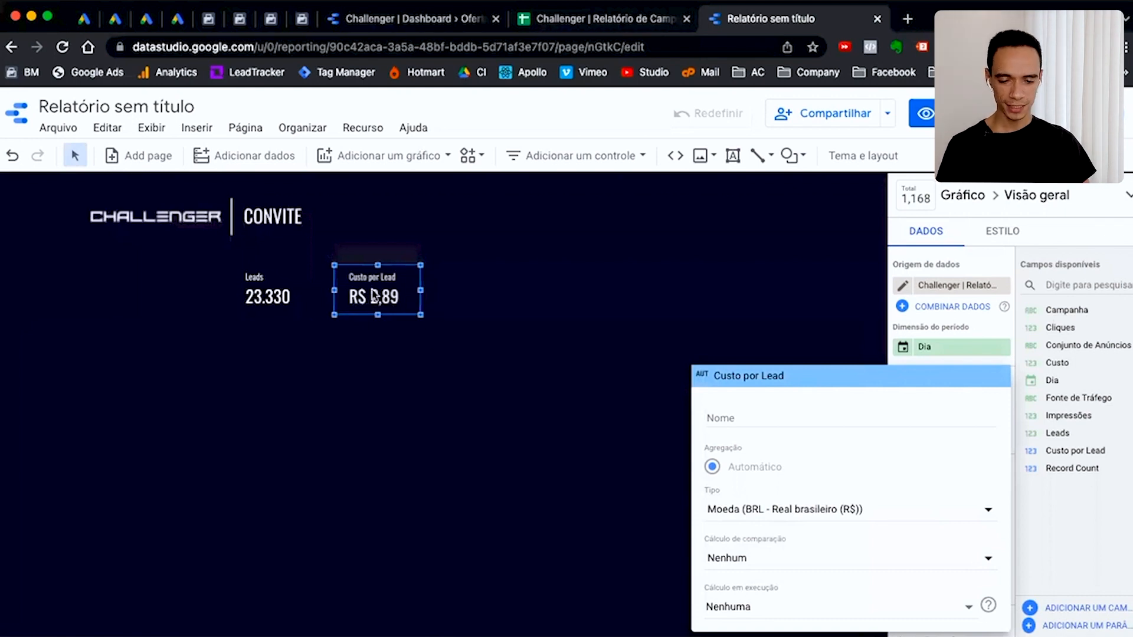
{"action": "left_click", "coordinate": [530, 376]}
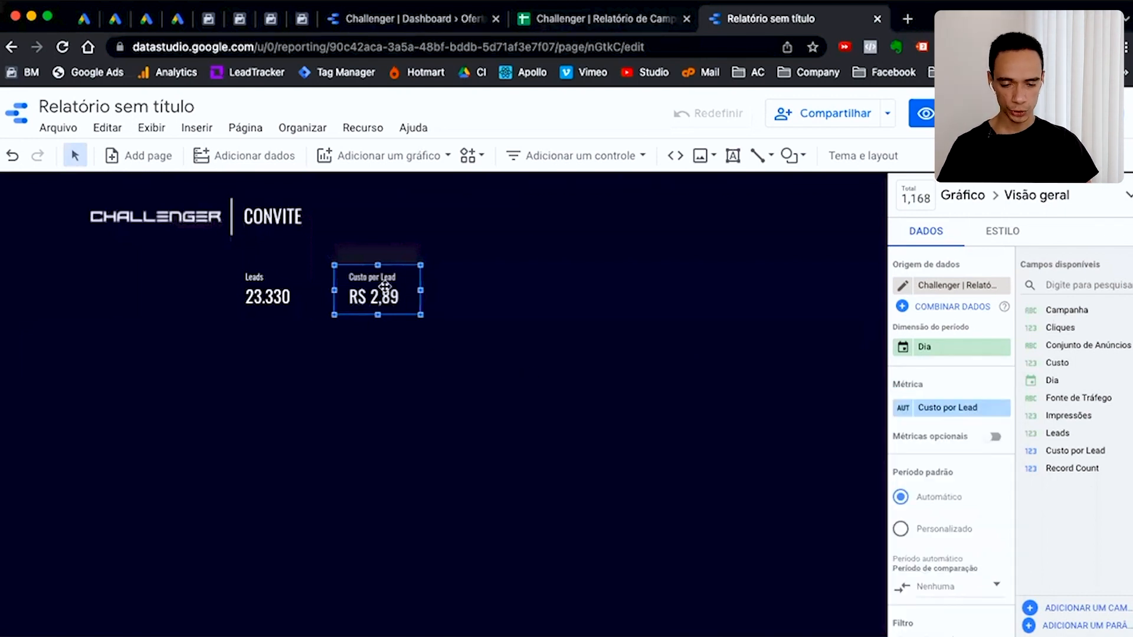
Move the Custo por Lead scorecard to the left of the Leads scorecard and set its label font size to 48px
{"action": "left_click_drag", "start_coordinate": [383, 288], "coordinate": [152, 292]}
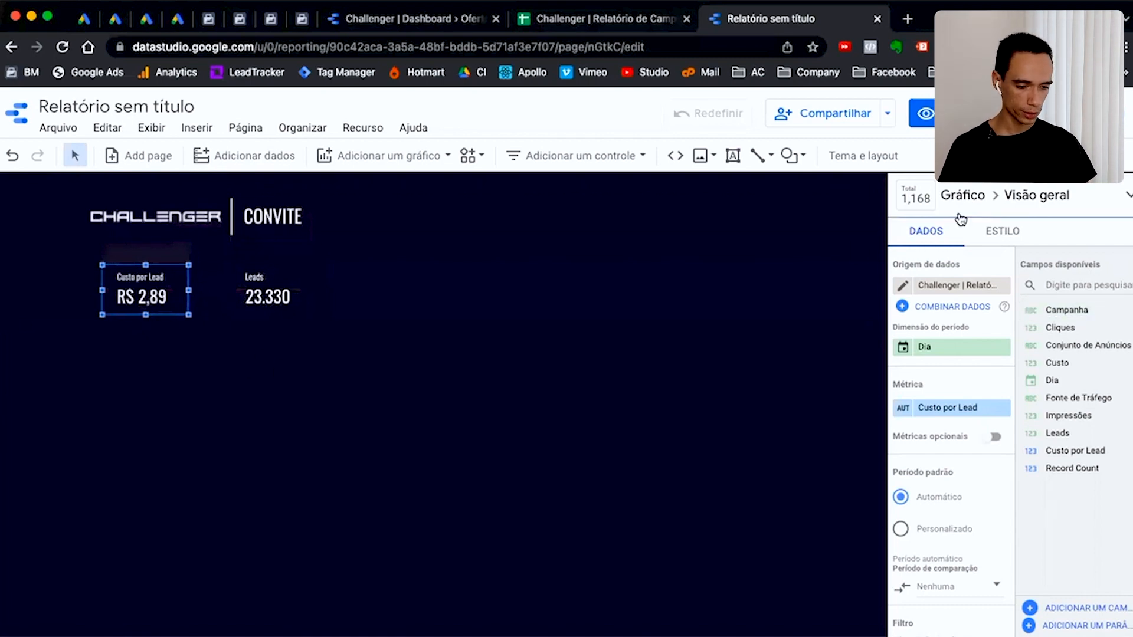
{"action": "left_click", "coordinate": [1007, 234]}
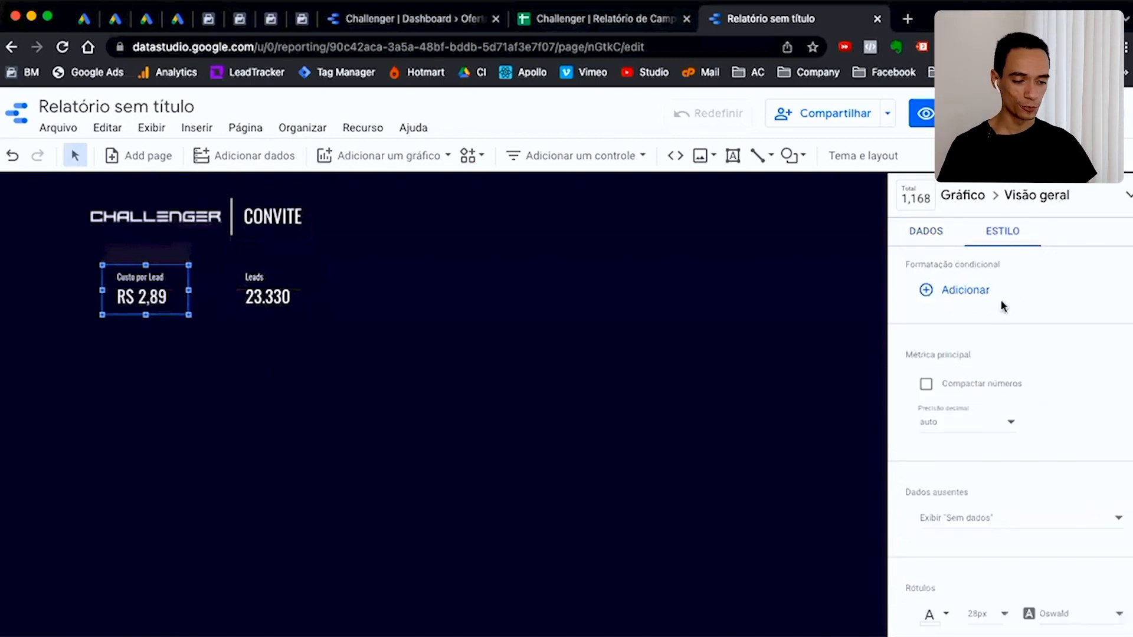
{"action": "scroll", "coordinate": [1035, 374], "scroll_direction": "down", "scroll_amount": 3}
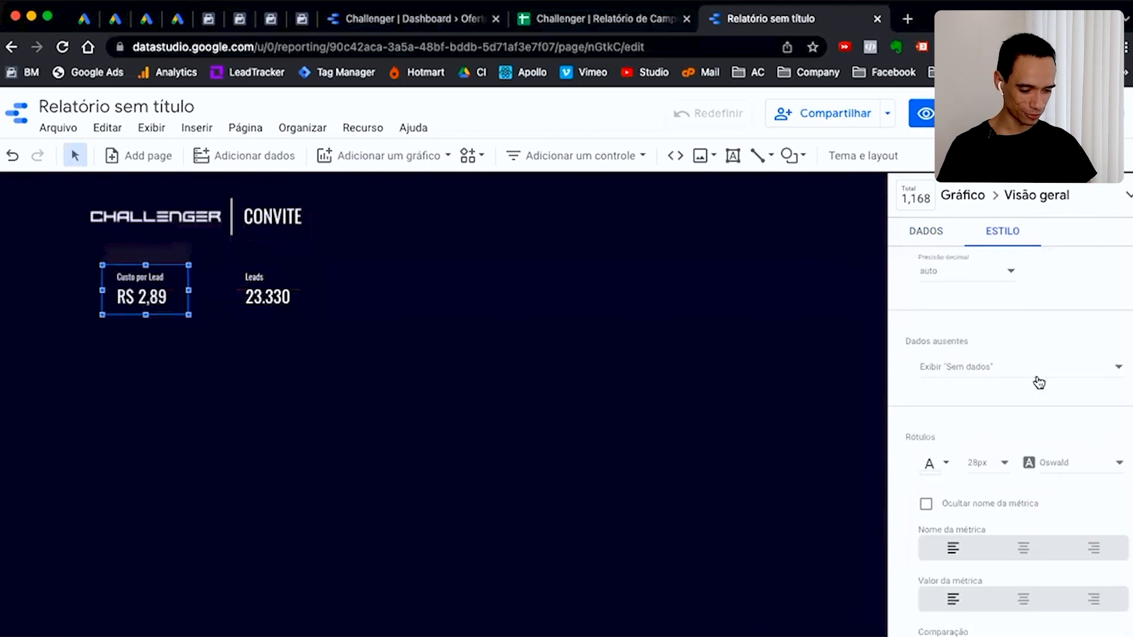
{"action": "left_click", "coordinate": [991, 464]}
{"action": "scroll", "coordinate": [997, 503], "scroll_direction": "down", "scroll_amount": 1}
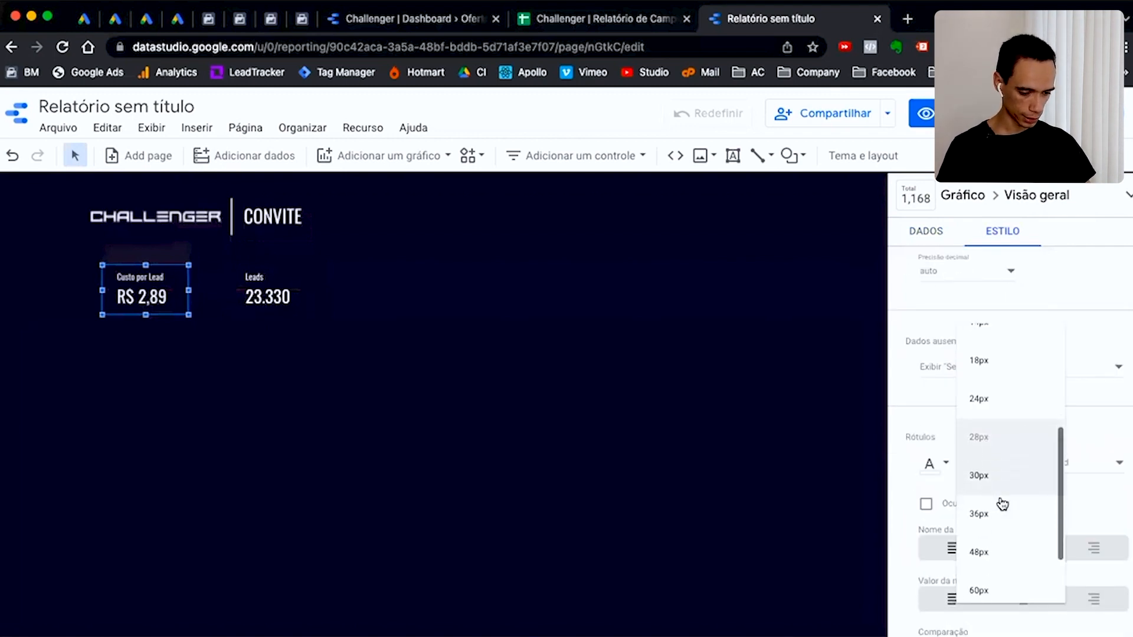
{"action": "left_click", "coordinate": [994, 548]}
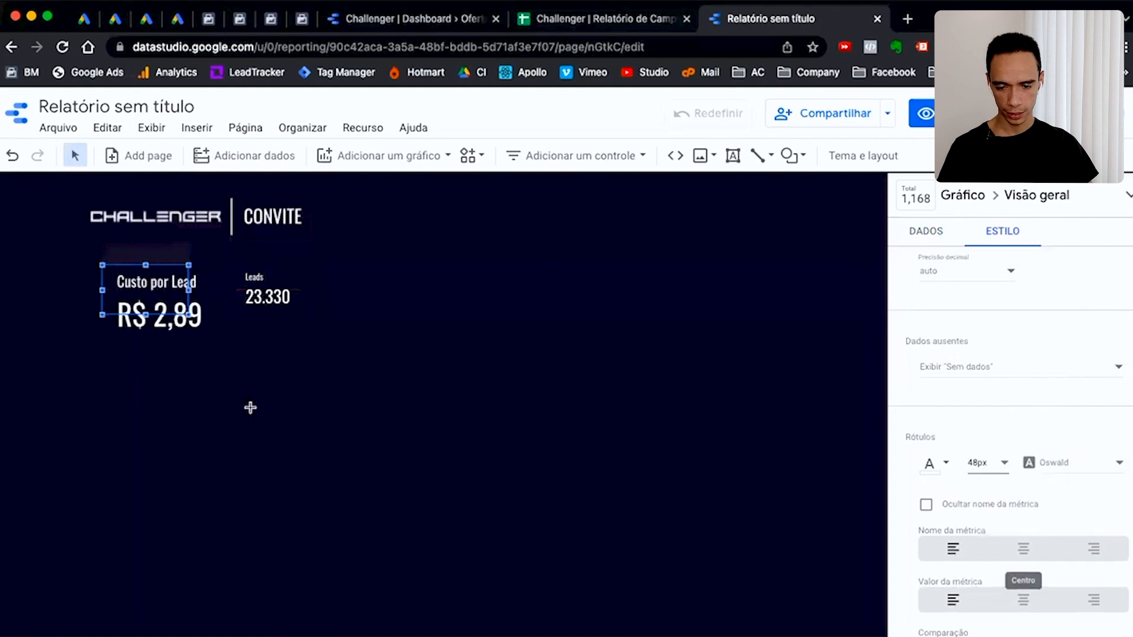
{"action": "left_click", "coordinate": [157, 397]}
Shift the Leads scorecard slightly right on the same row to leave more space beside Custo por Lead
{"action": "left_click", "coordinate": [270, 297]}
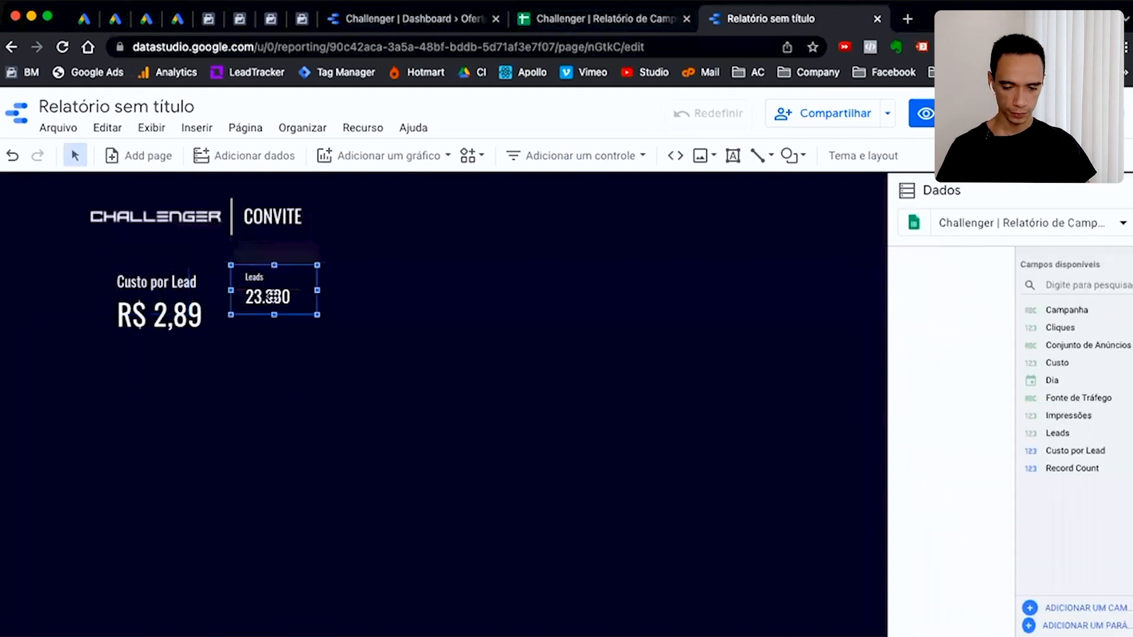
{"action": "left_click_drag", "start_coordinate": [308, 293], "coordinate": [330, 291]}
{"action": "left_click", "coordinate": [317, 385]}
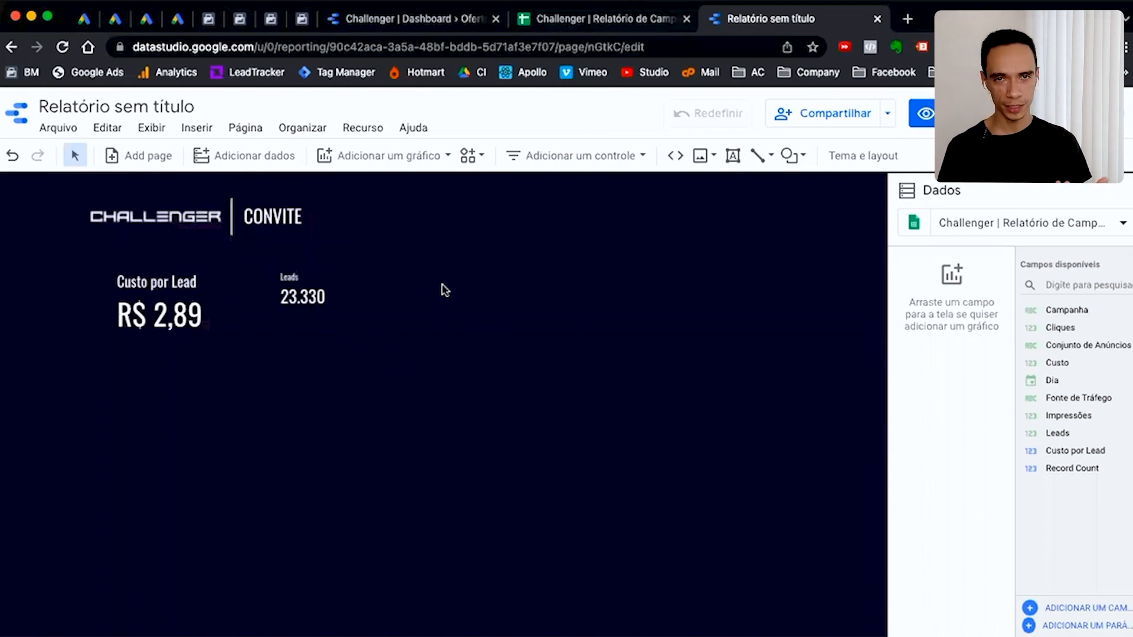
Duplicate the Leads scorecard and align the copy on the same row, just right of the original
{"action": "left_click", "coordinate": [345, 304]}
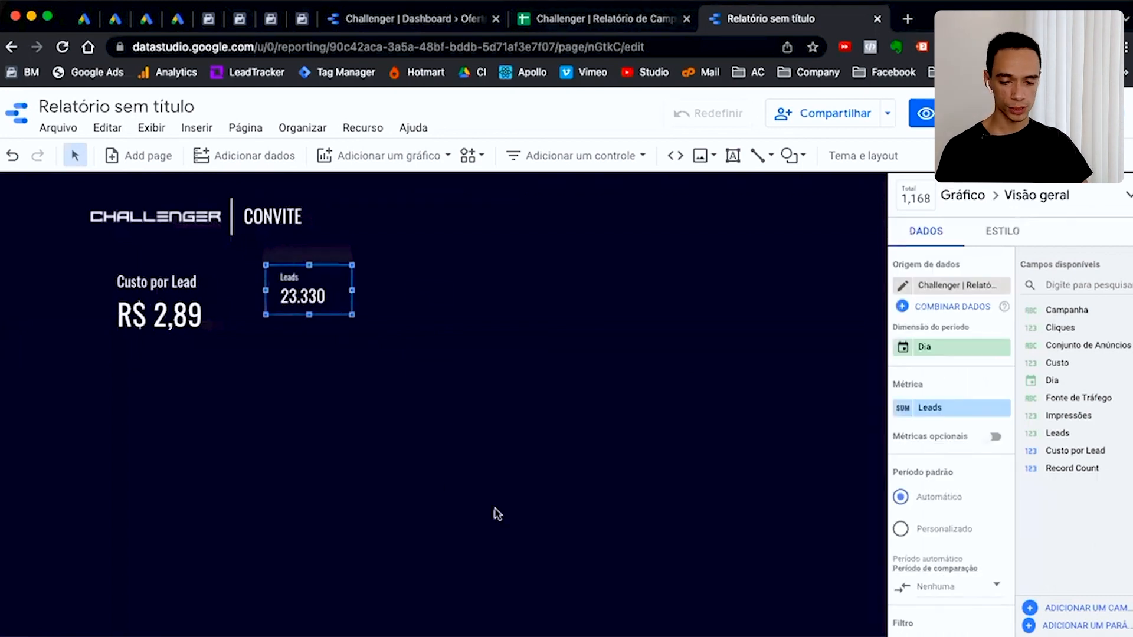
{"action": "key", "text": "super+v"}
{"action": "left_click_drag", "start_coordinate": [345, 294], "coordinate": [432, 285]}
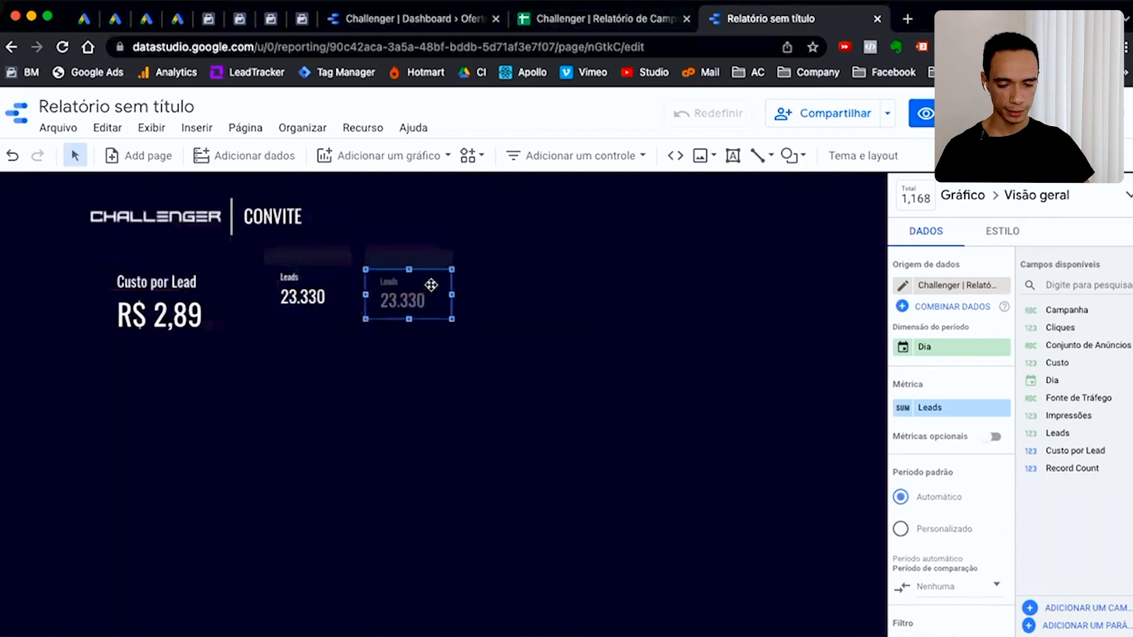
{"action": "left_click", "coordinate": [450, 328]}
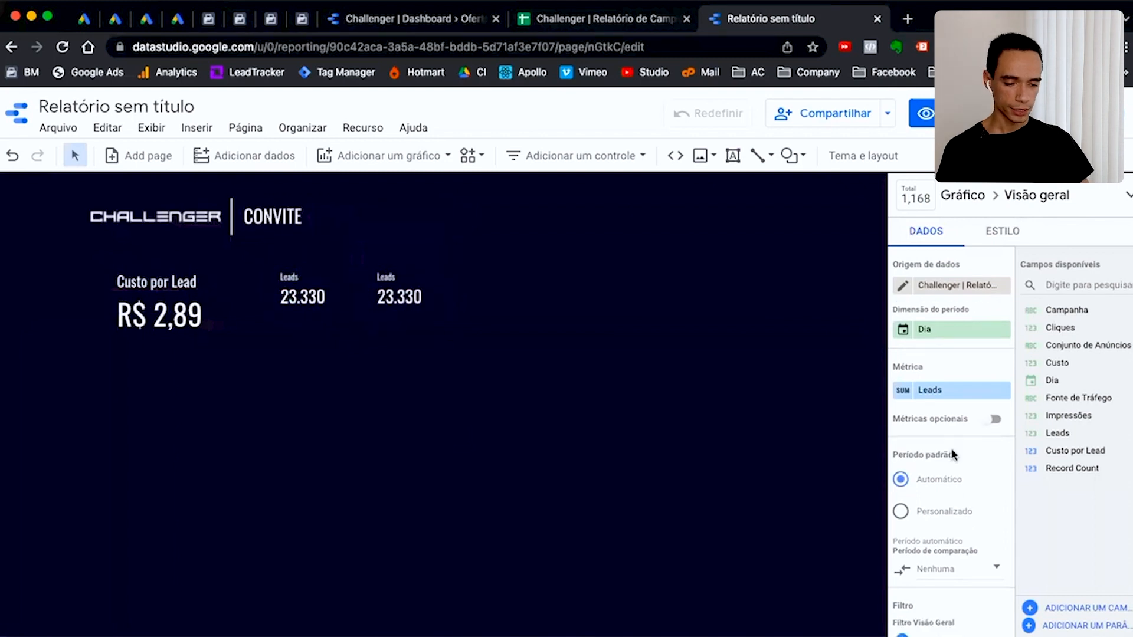
Create a calculated field named Tx. Conversão and begin its formula with SUM(Leads)
{"action": "left_click", "coordinate": [1091, 607]}
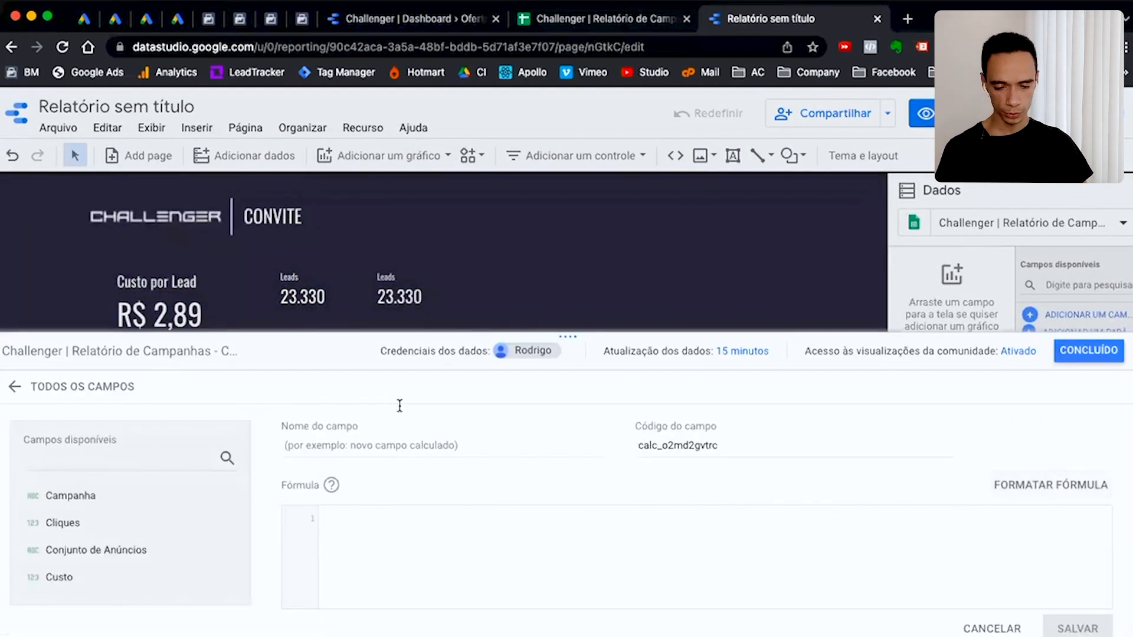
{"action": "left_click", "coordinate": [400, 447]}
{"action": "type", "text": "Tx. Conversão"}
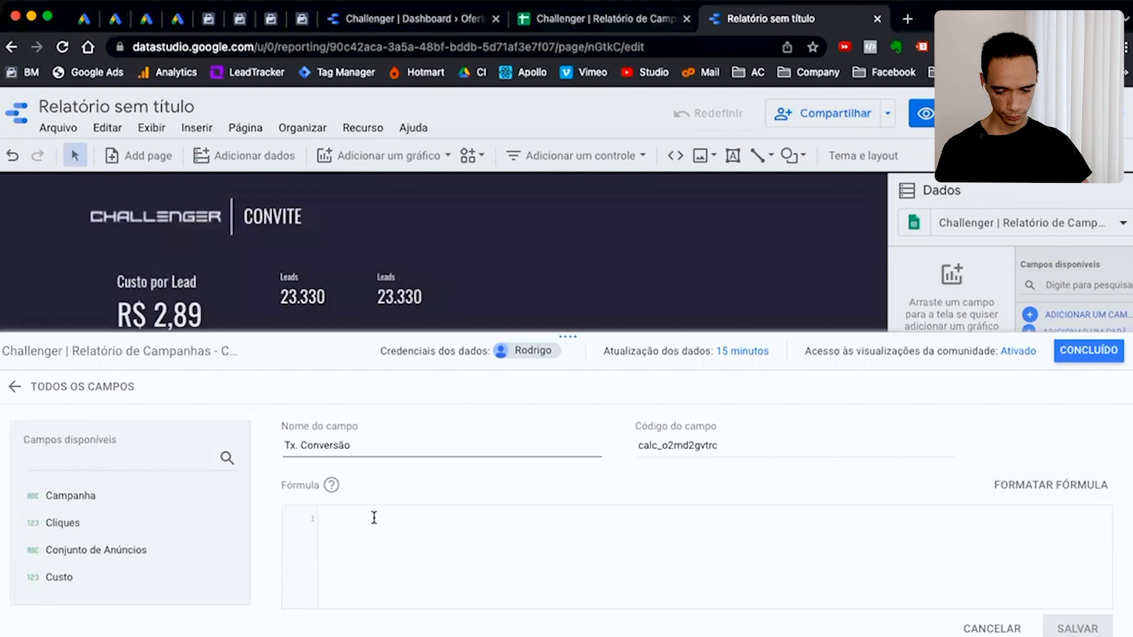
{"action": "left_click", "coordinate": [375, 518]}
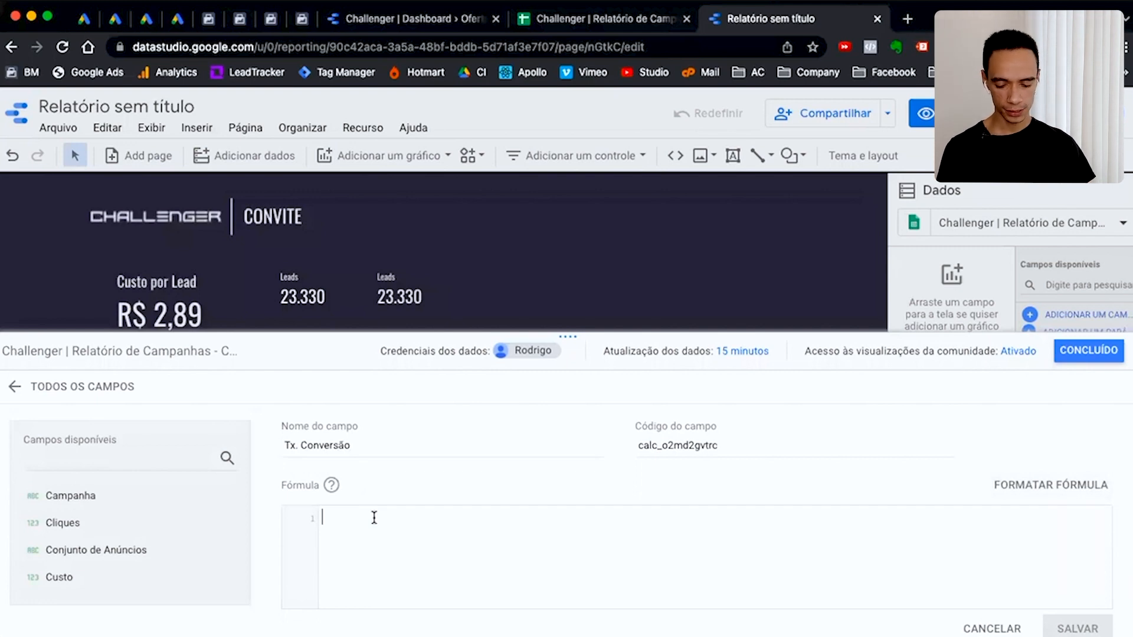
{"action": "type", "text": "sum"}
{"action": "key", "text": "Return"}
{"action": "type", "text": "lea"}
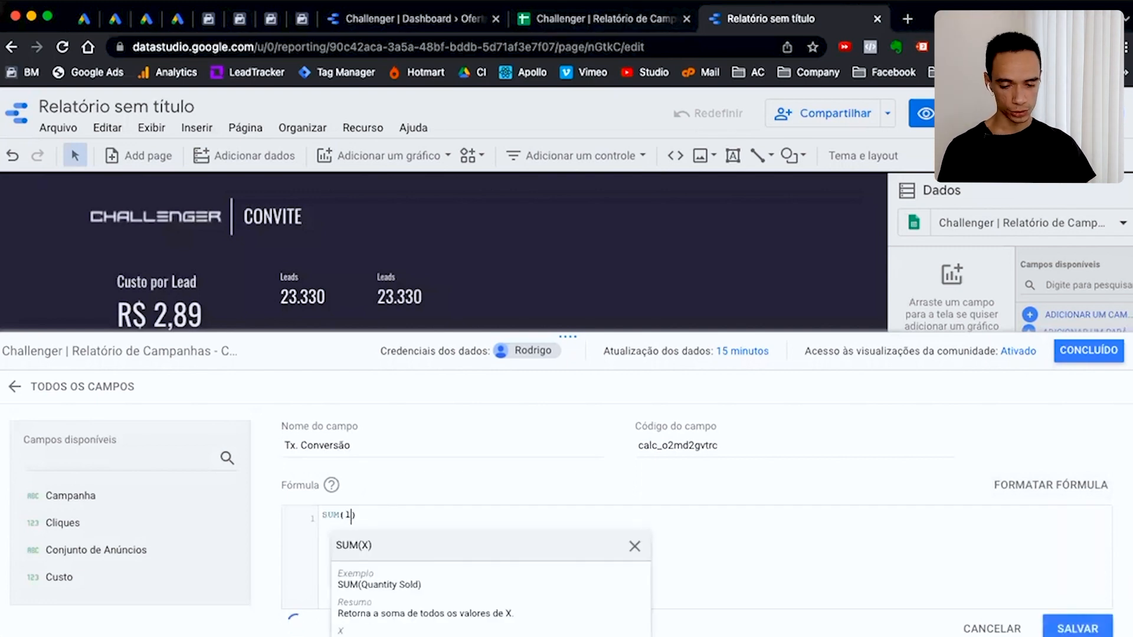
{"action": "key", "text": "Return"}
Complete the Tx. Conversão formula by dividing by SUM(Cliques), save the field and close the field editor
{"action": "type", "text": ")/sum"}
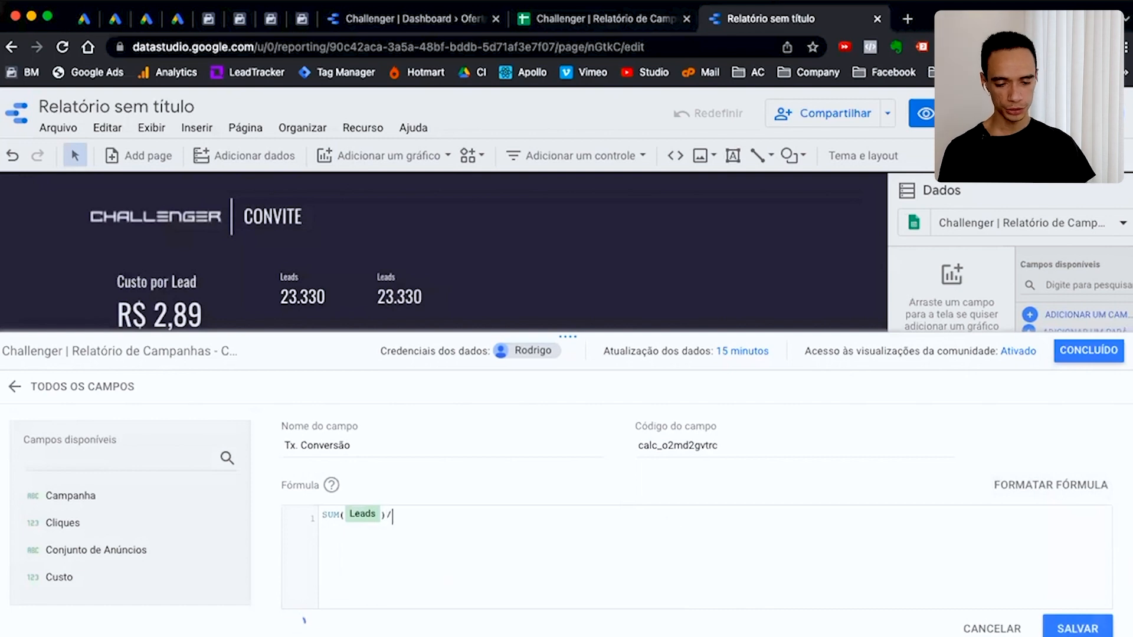
{"action": "key", "text": "Return"}
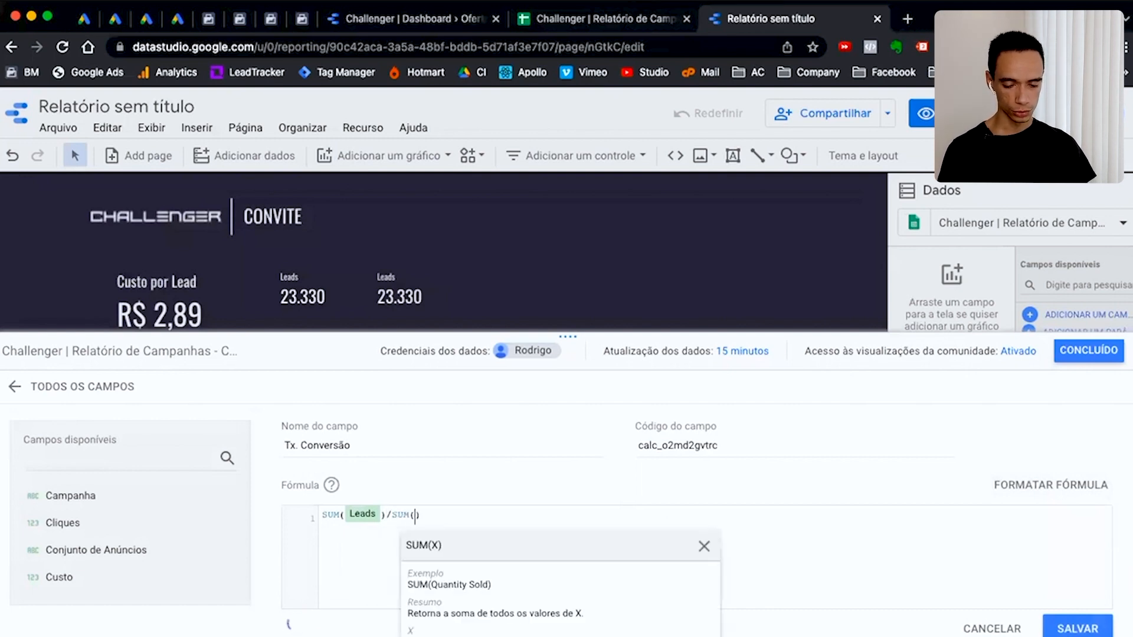
{"action": "type", "text": "cli"}
{"action": "key", "text": "Return"}
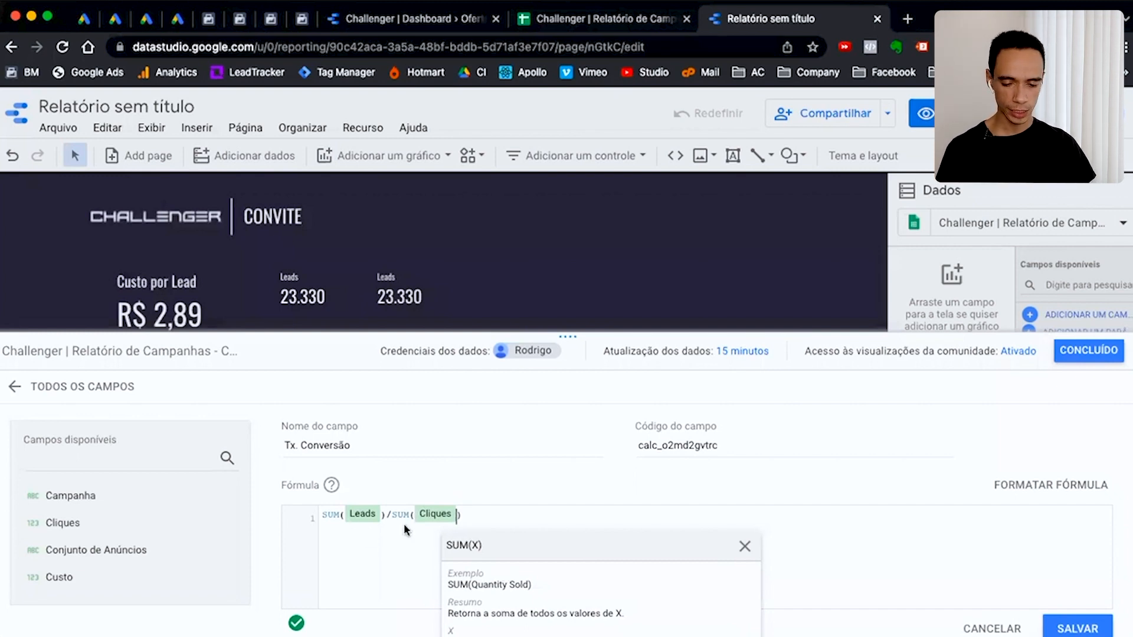
{"action": "key", "text": "Right"}
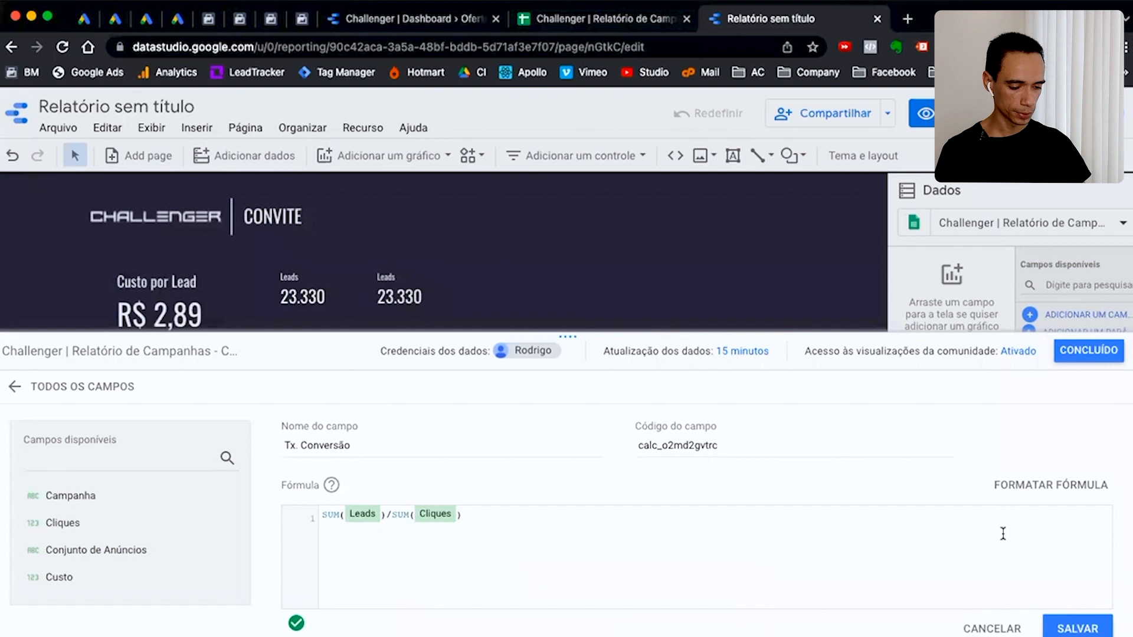
{"action": "left_click", "coordinate": [1072, 627]}
{"action": "left_click", "coordinate": [1086, 352]}
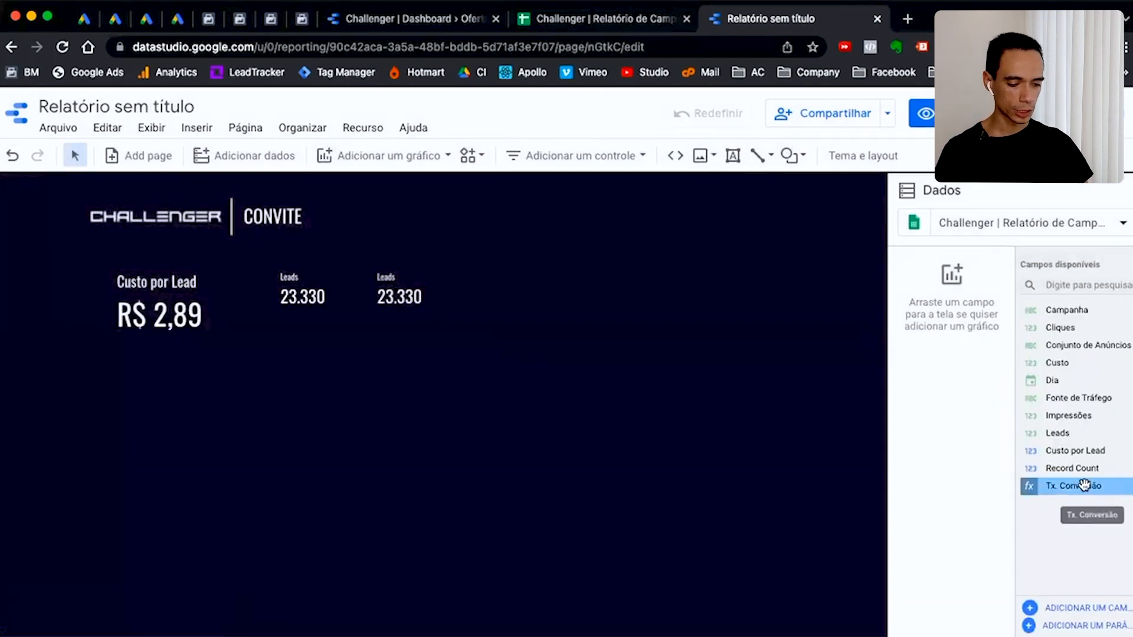
Replace the copied Leads scorecard's metric with Tx. Conversão and set its type to Porcentagem
{"action": "left_click", "coordinate": [421, 279]}
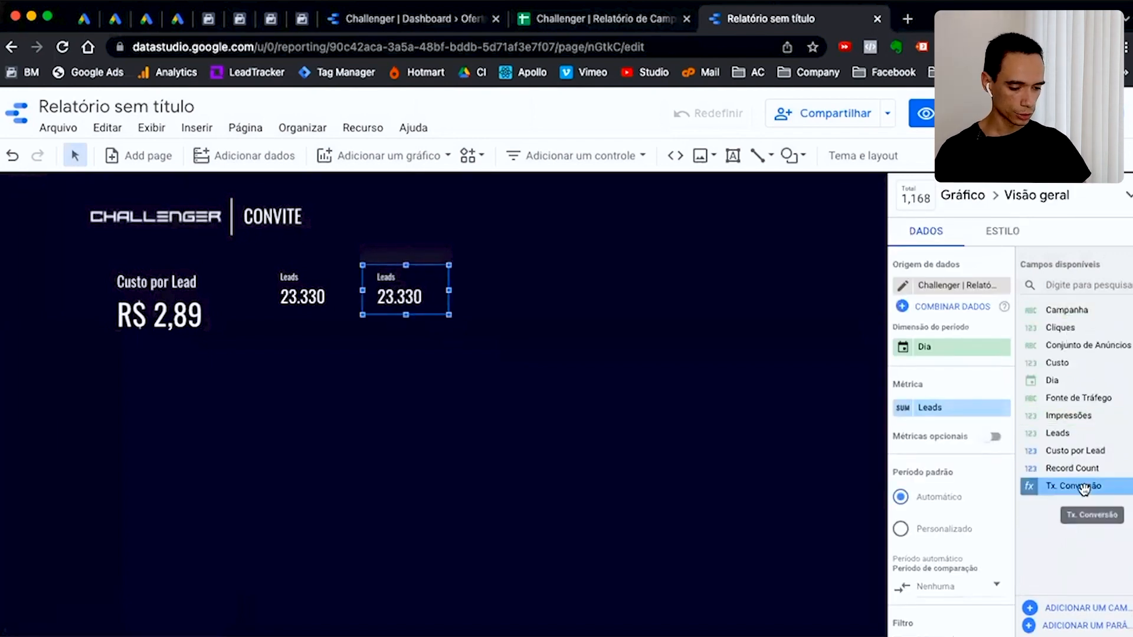
{"action": "left_click_drag", "start_coordinate": [1081, 488], "coordinate": [959, 412]}
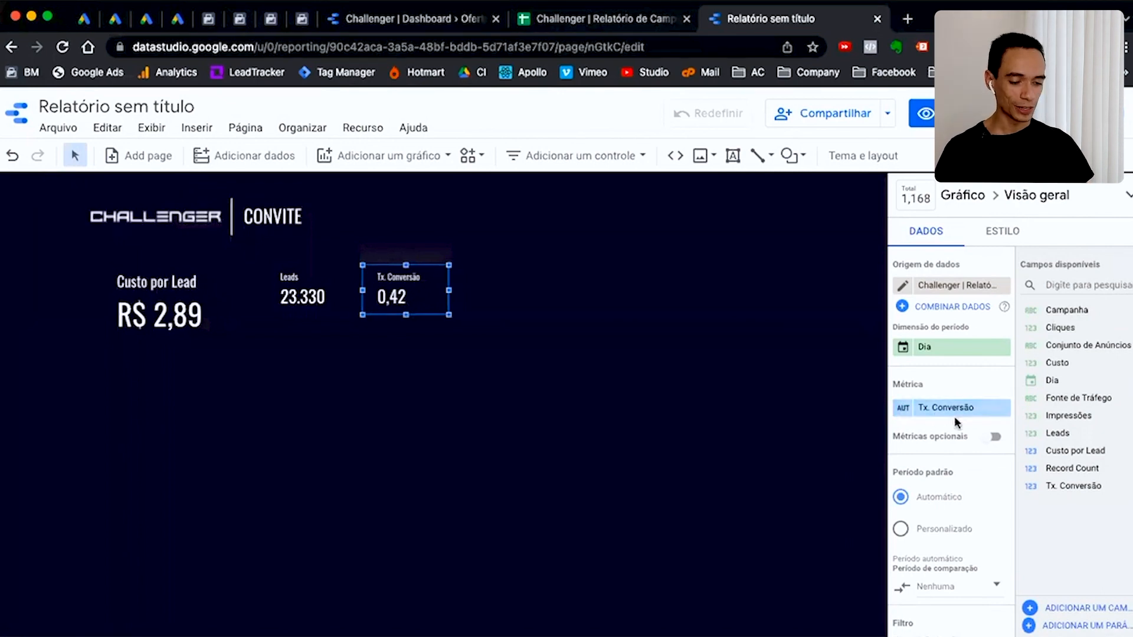
{"action": "left_click", "coordinate": [907, 412]}
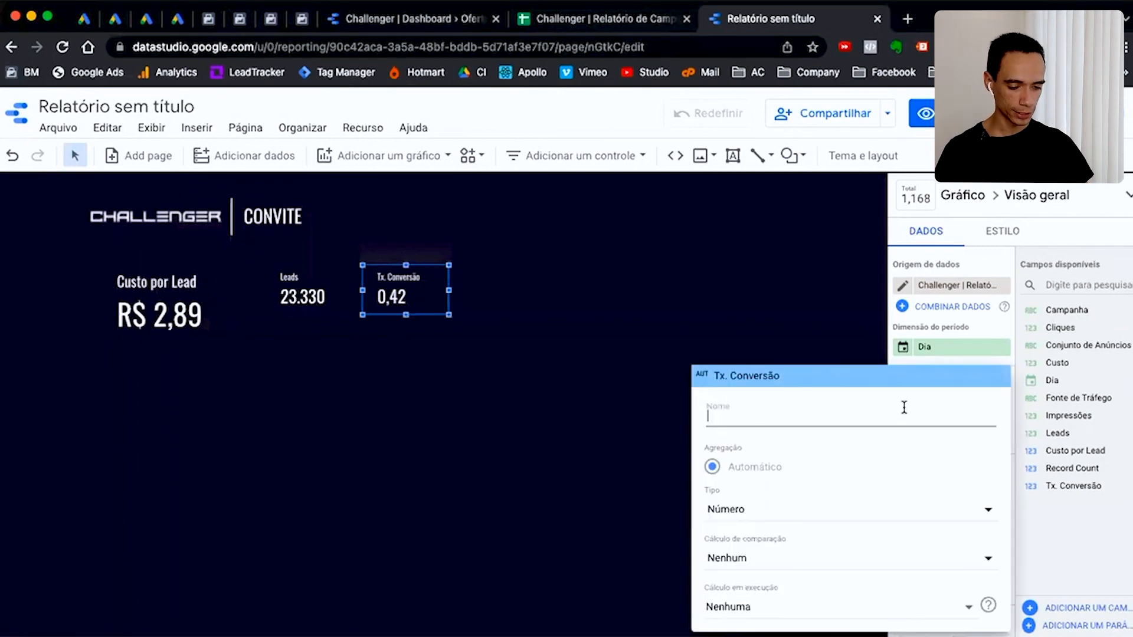
{"action": "left_click", "coordinate": [731, 511]}
{"action": "mouse_move", "coordinate": [735, 522]}
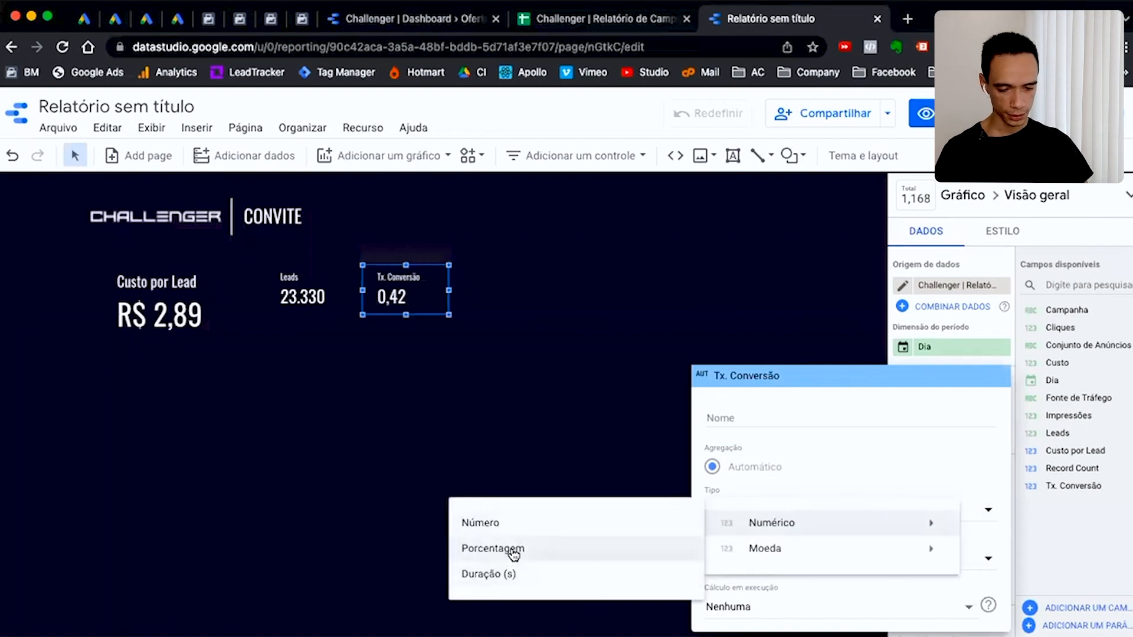
{"action": "left_click", "coordinate": [514, 551]}
{"action": "left_click", "coordinate": [475, 453]}
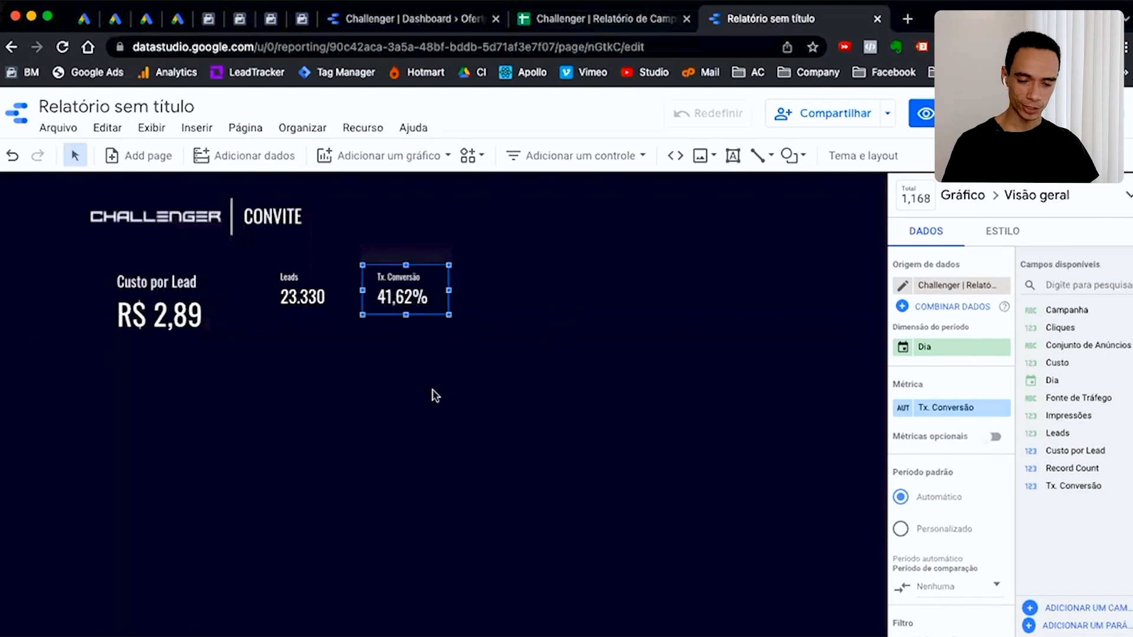
Duplicate the Tx. Conversão scorecard and align the copy on the same row, just right of the original
{"action": "key", "text": "super+v"}
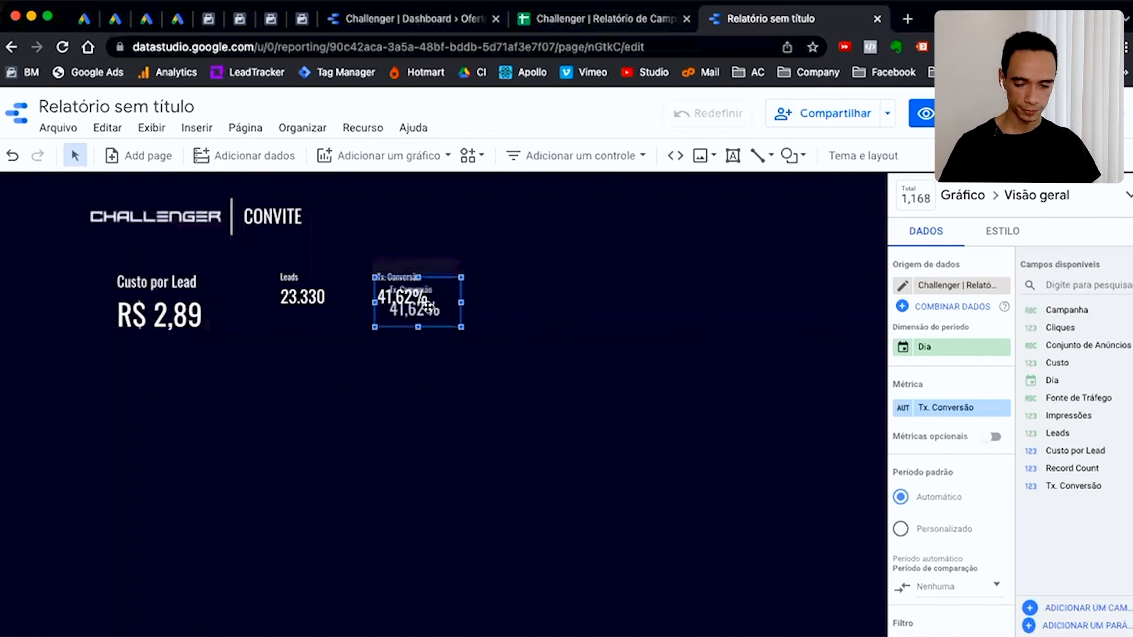
{"action": "left_click_drag", "start_coordinate": [423, 303], "coordinate": [509, 294]}
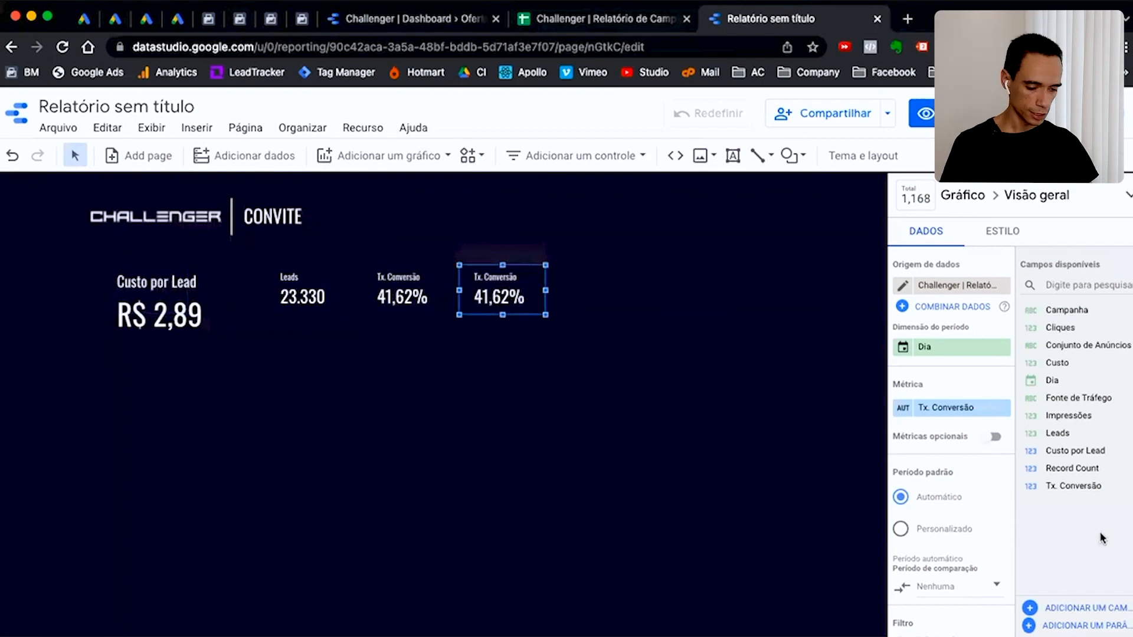
Create a calculated field named CTR and begin its formula with SUM(Cliques)
{"action": "left_click", "coordinate": [1091, 608]}
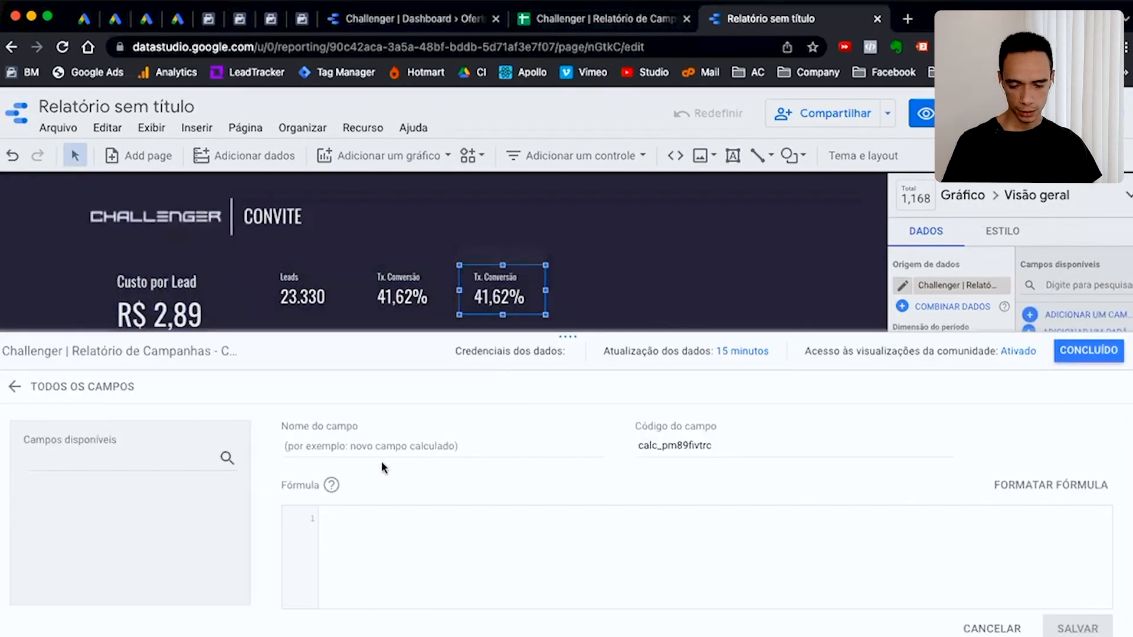
{"action": "left_click", "coordinate": [384, 452]}
{"action": "type", "text": "CT"}
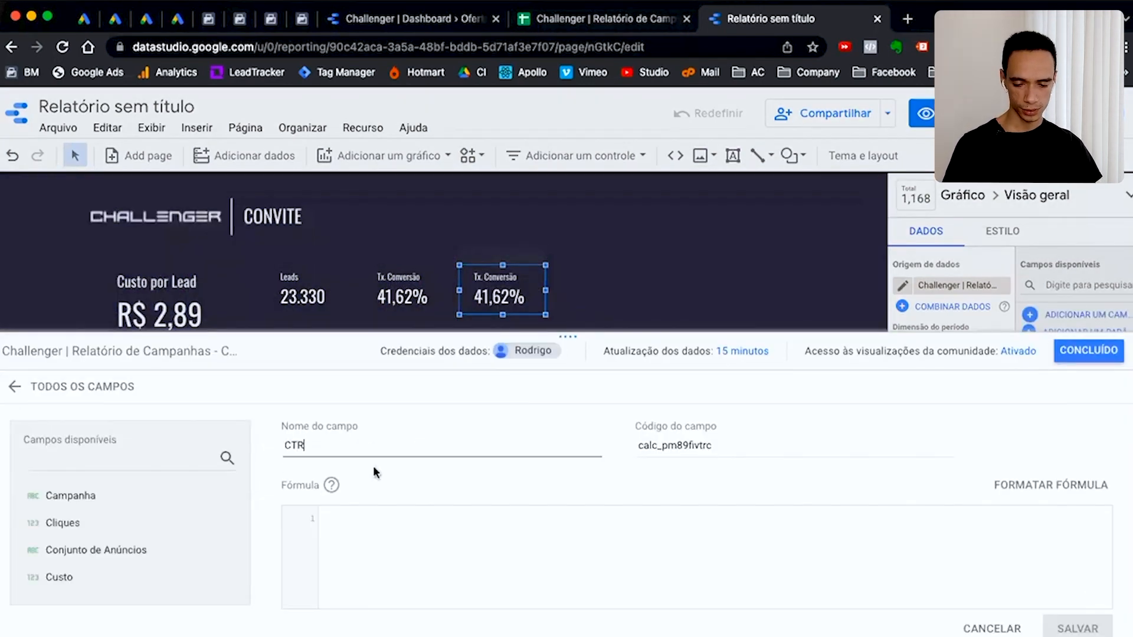
{"action": "type", "text": "R"}
{"action": "left_click", "coordinate": [375, 519]}
{"action": "type", "text": "sum"}
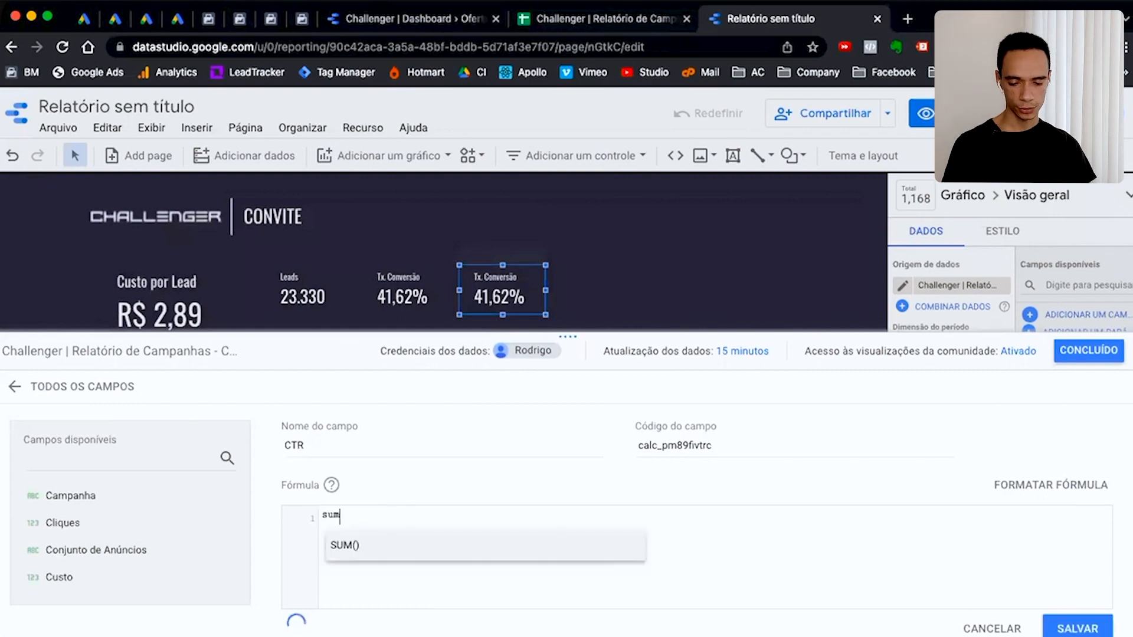
{"action": "key", "text": "Return"}
{"action": "type", "text": "cli"}
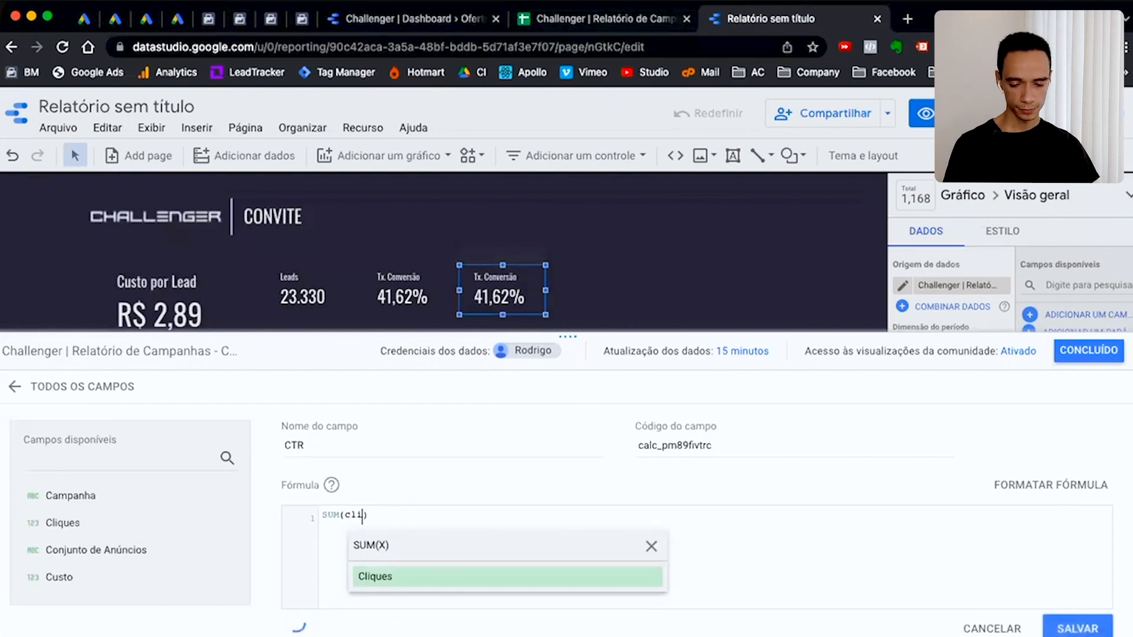
{"action": "key", "text": "Return"}
Complete the CTR formula by dividing by SUM(Impressões), save the field and close the field editor
{"action": "type", "text": "/su"}
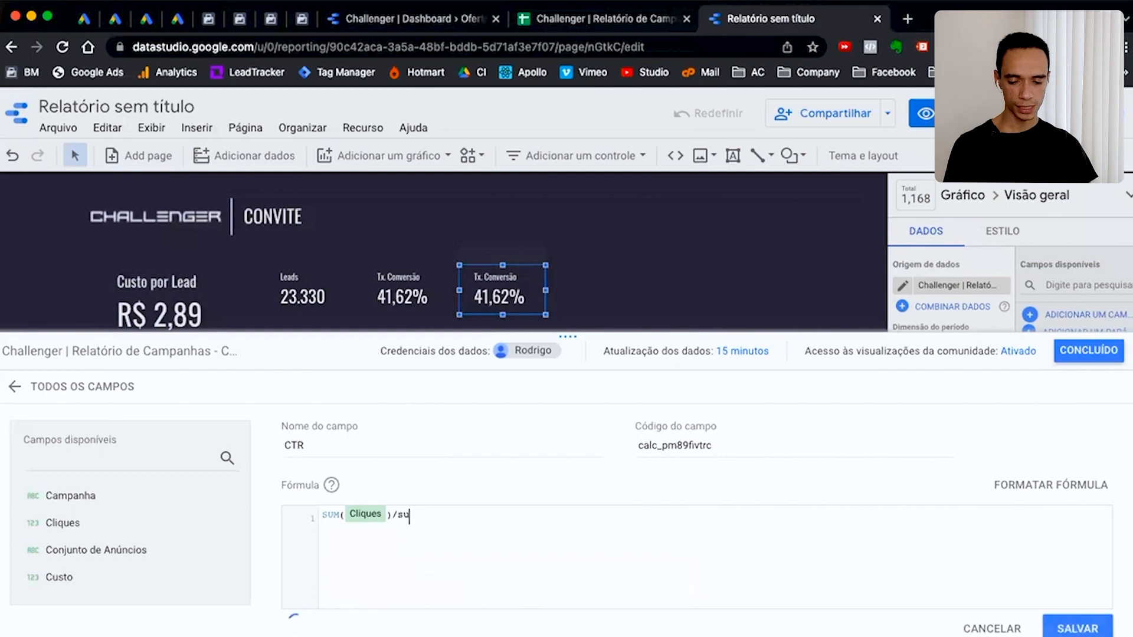
{"action": "type", "text": "m"}
{"action": "key", "text": "Return"}
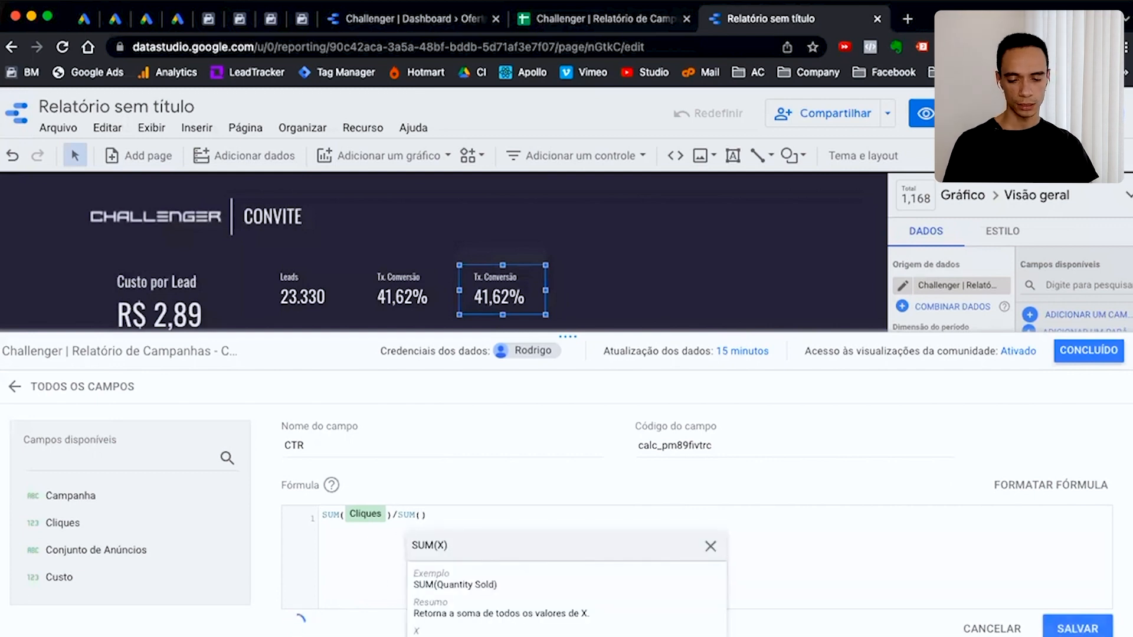
{"action": "type", "text": "impre"}
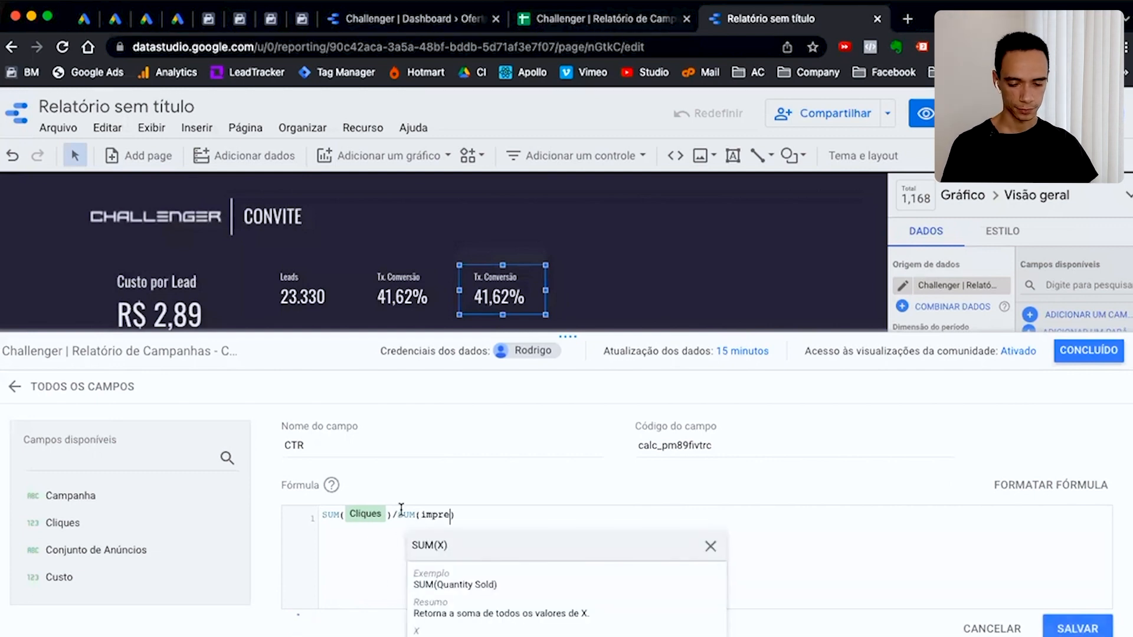
{"action": "left_click", "coordinate": [514, 580]}
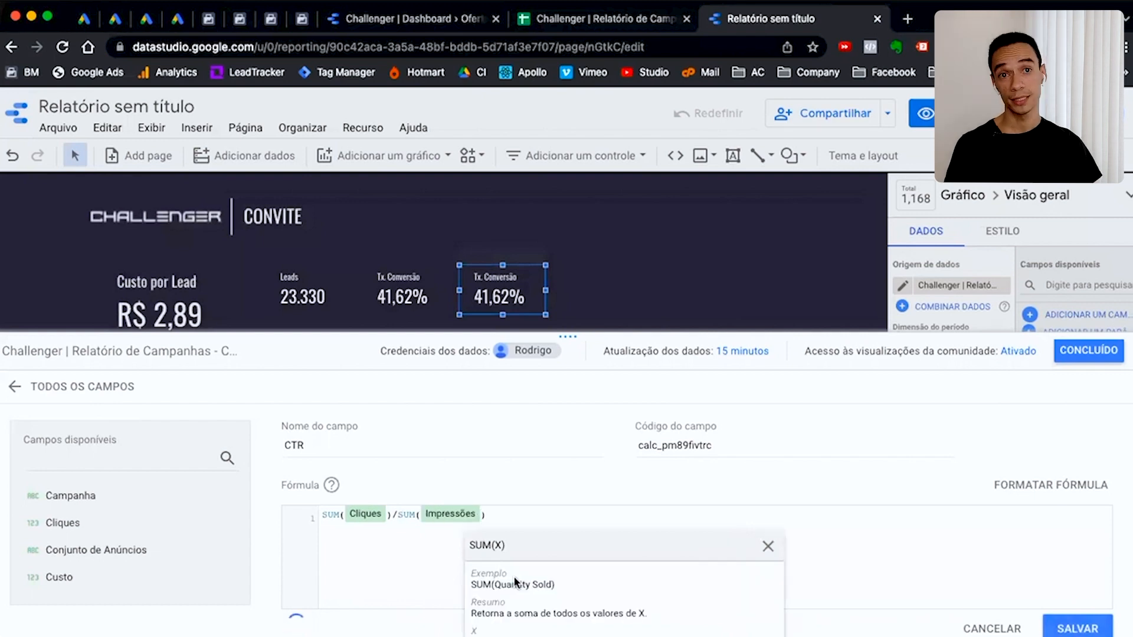
{"action": "left_click", "coordinate": [900, 530]}
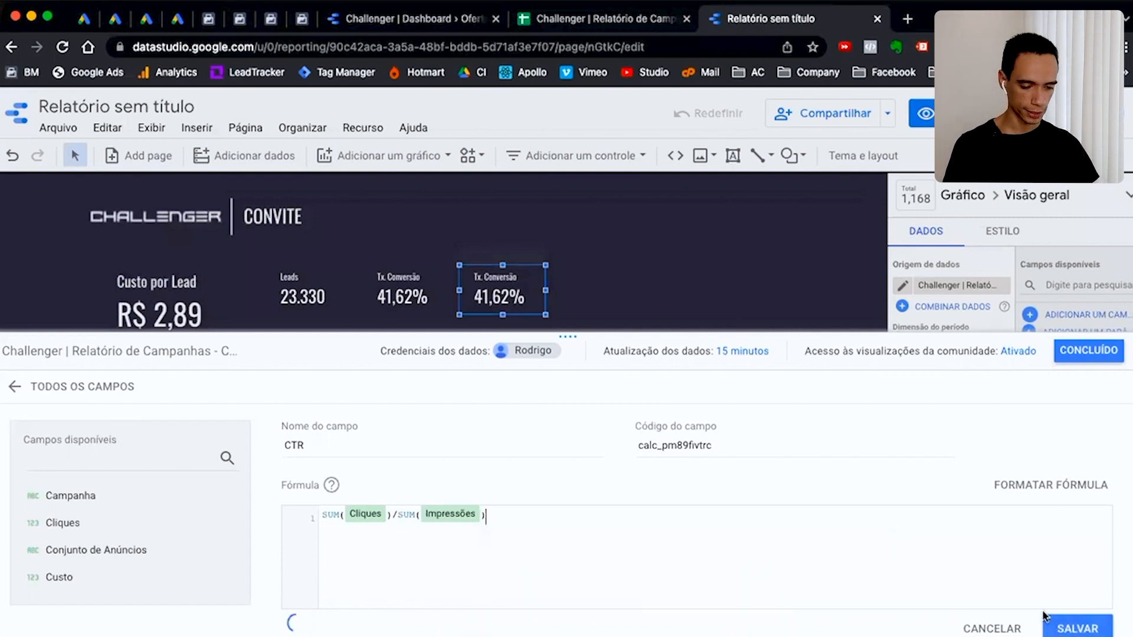
{"action": "left_click", "coordinate": [1078, 627]}
{"action": "left_click", "coordinate": [1089, 351]}
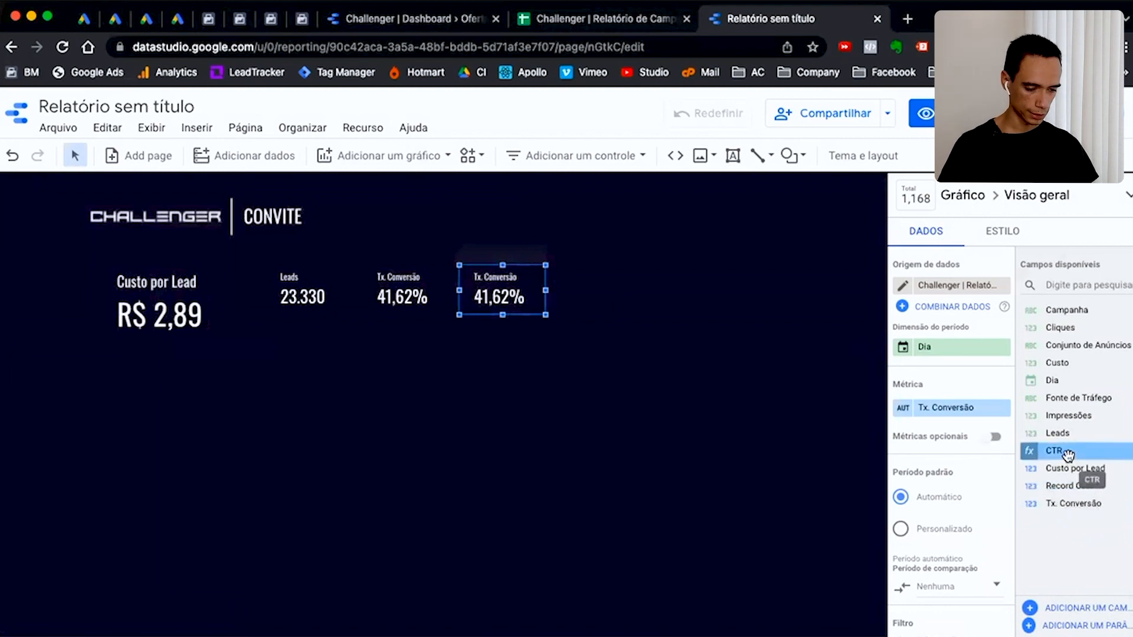
Replace the copied Tx. Conversão scorecard's metric with CTR and set its type to Porcentagem
{"action": "left_click_drag", "start_coordinate": [1069, 454], "coordinate": [944, 410]}
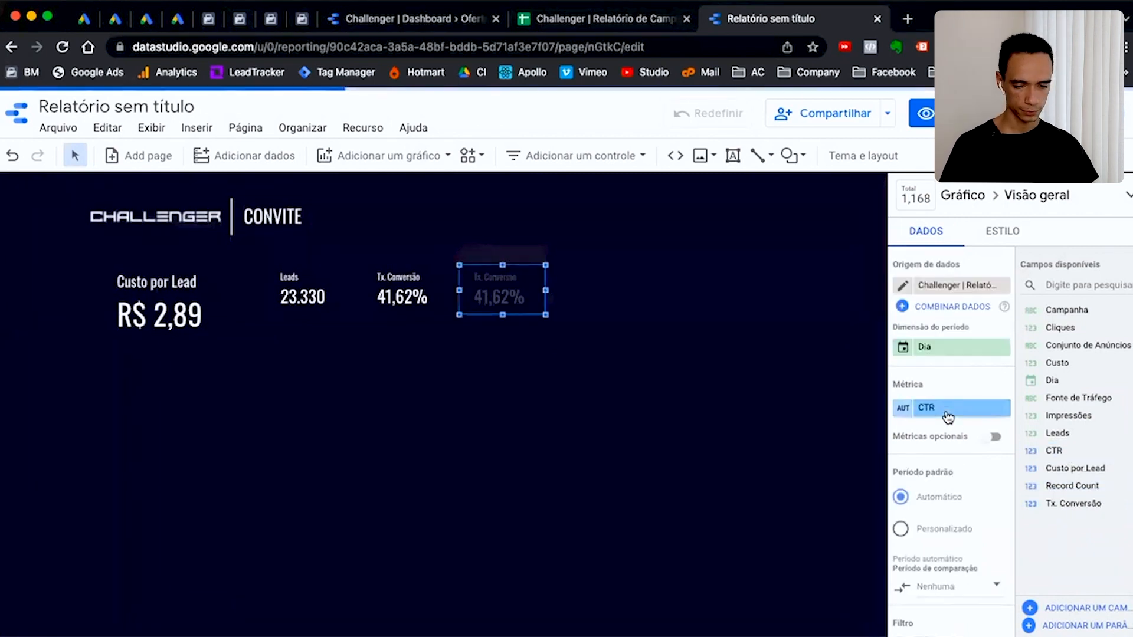
{"action": "left_click", "coordinate": [902, 415]}
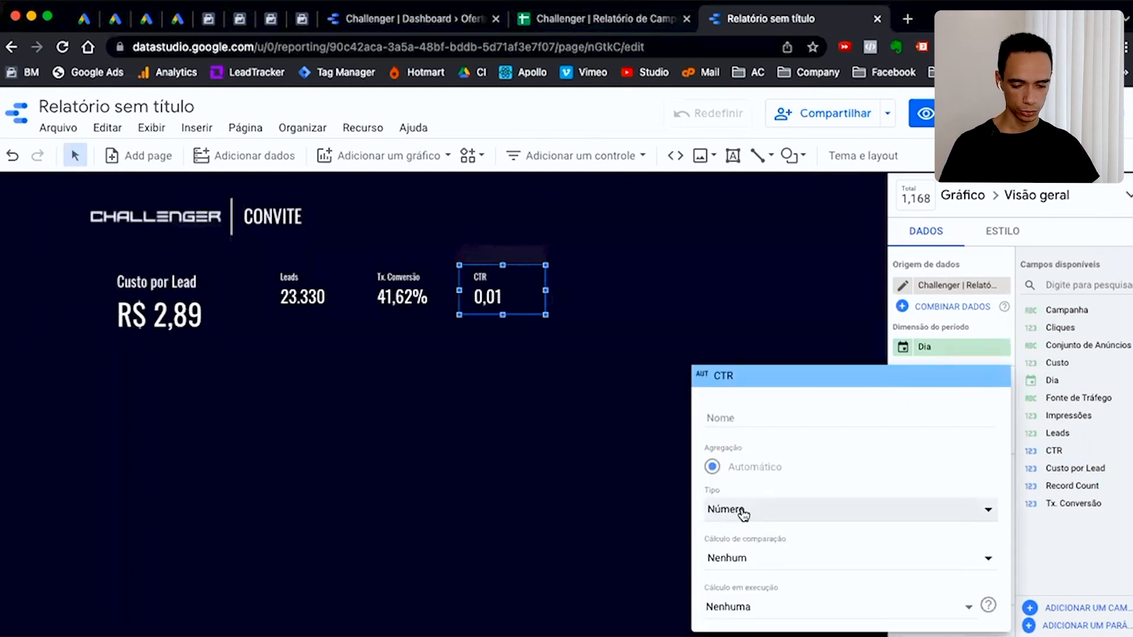
{"action": "left_click", "coordinate": [742, 514]}
{"action": "mouse_move", "coordinate": [752, 528]}
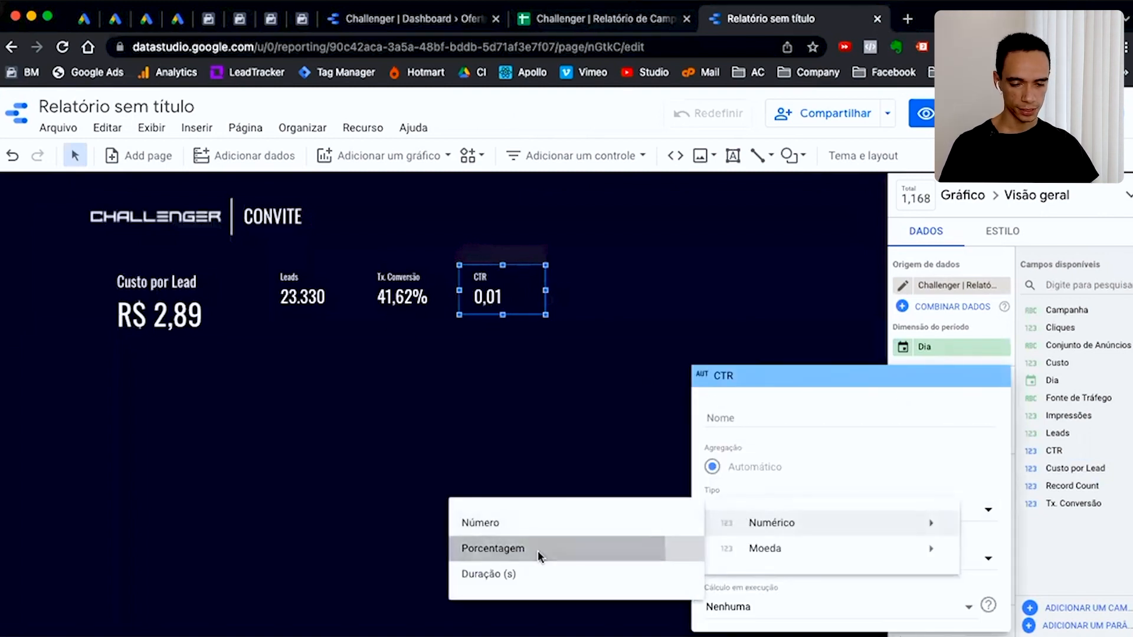
{"action": "left_click", "coordinate": [537, 552]}
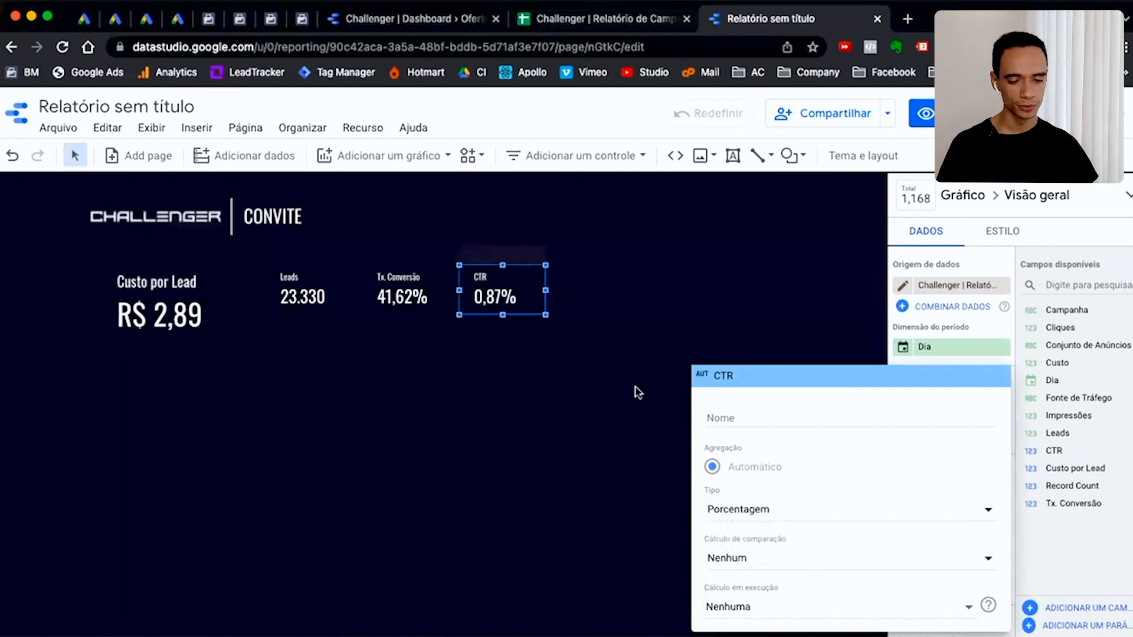
{"action": "left_click", "coordinate": [627, 320]}
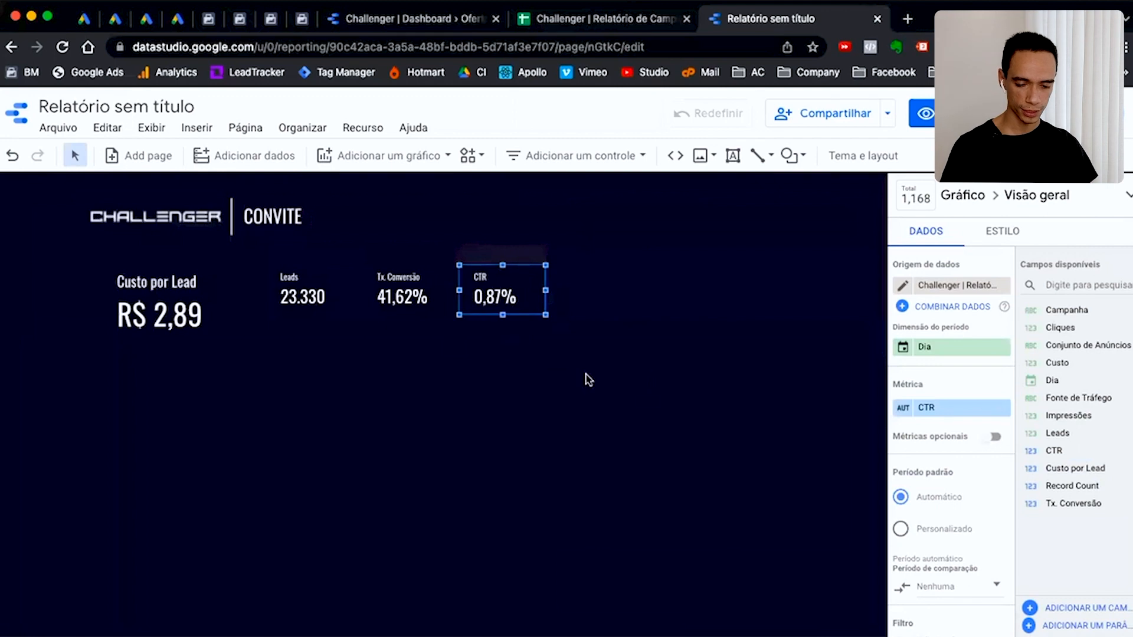
Duplicate the CTR scorecard and align the copy on the same row, just right of the original
{"action": "key", "text": "super+v"}
{"action": "left_click_drag", "start_coordinate": [533, 301], "coordinate": [617, 289]}
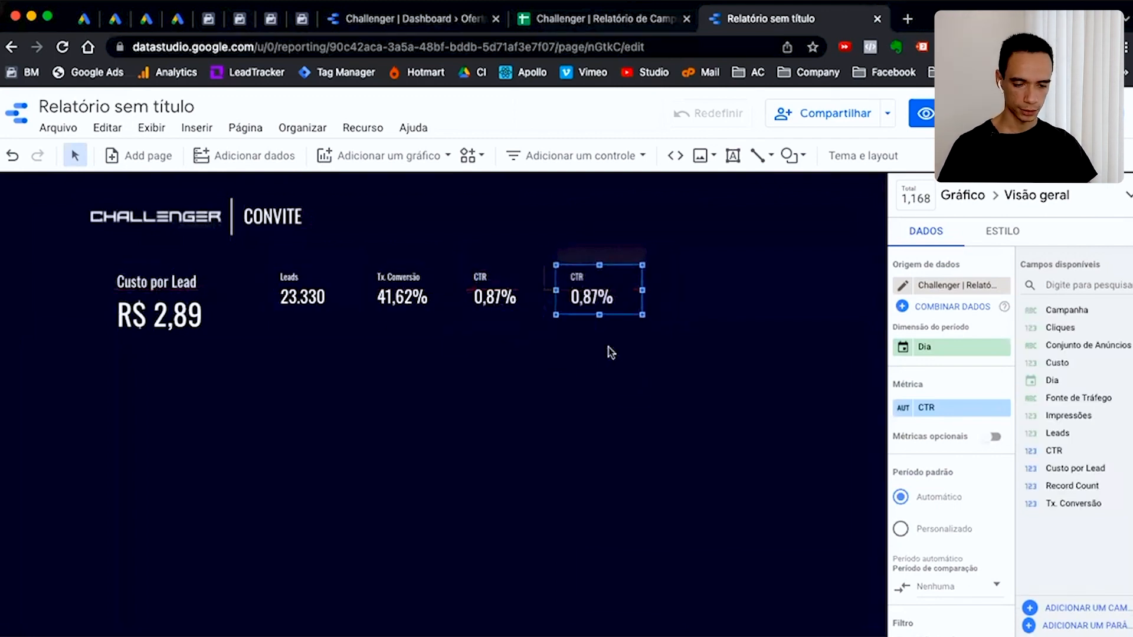
Add a new calculated field to the data source and name it CPM
{"action": "left_click", "coordinate": [1099, 608]}
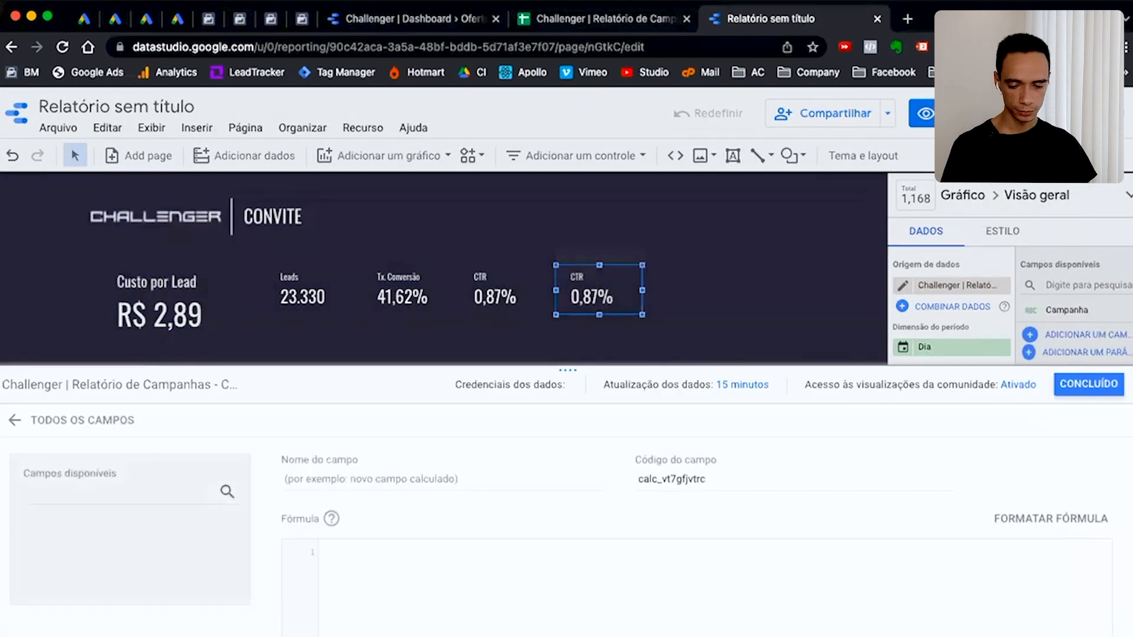
{"action": "type", "text": "cpm"}
{"action": "key", "text": "BackSpace"}
{"action": "key", "text": "BackSpace"}
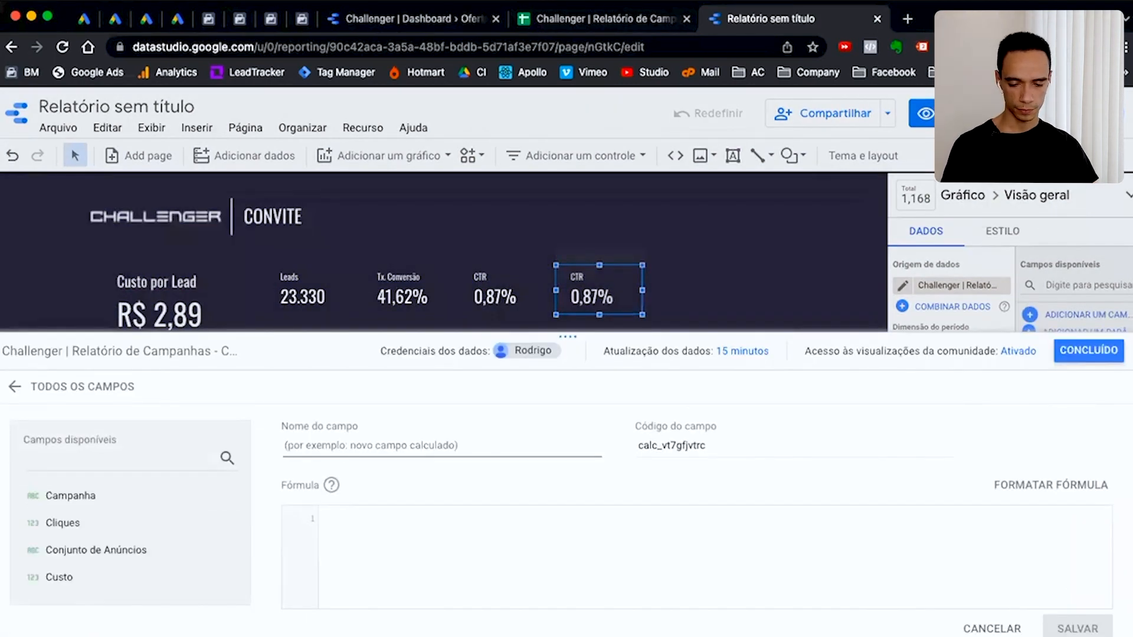
{"action": "type", "text": "CPM"}
Enter the CPM formula (SUM(Custo)*1000)/SUM(Impressões), save the field and close the field editor
{"action": "left_click", "coordinate": [341, 517]}
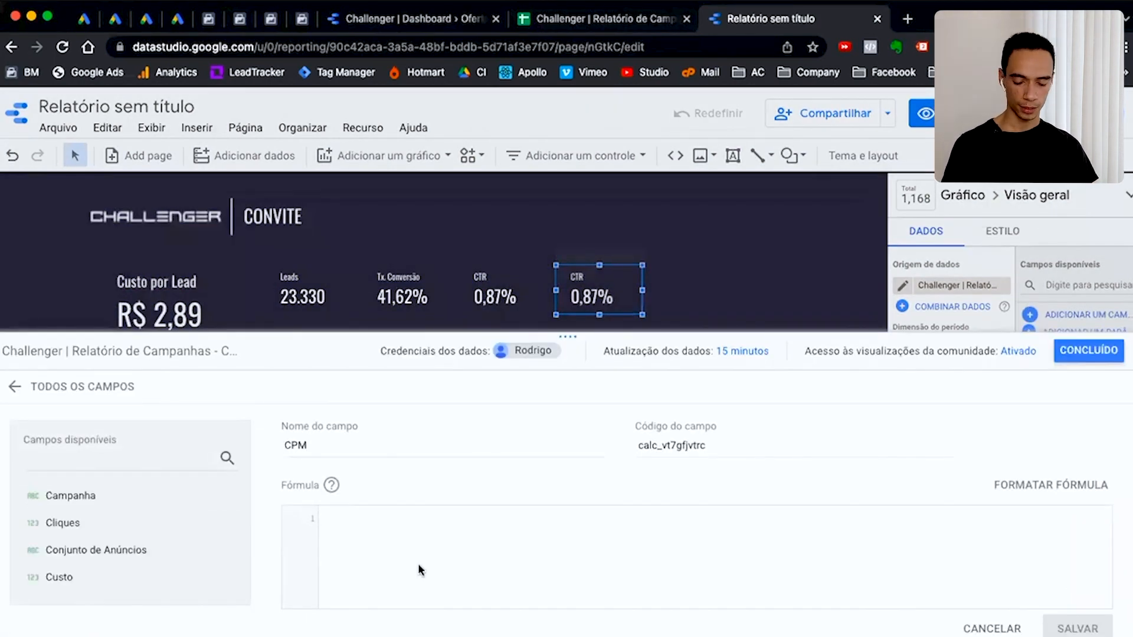
{"action": "type", "text": "sum(custo)*"}
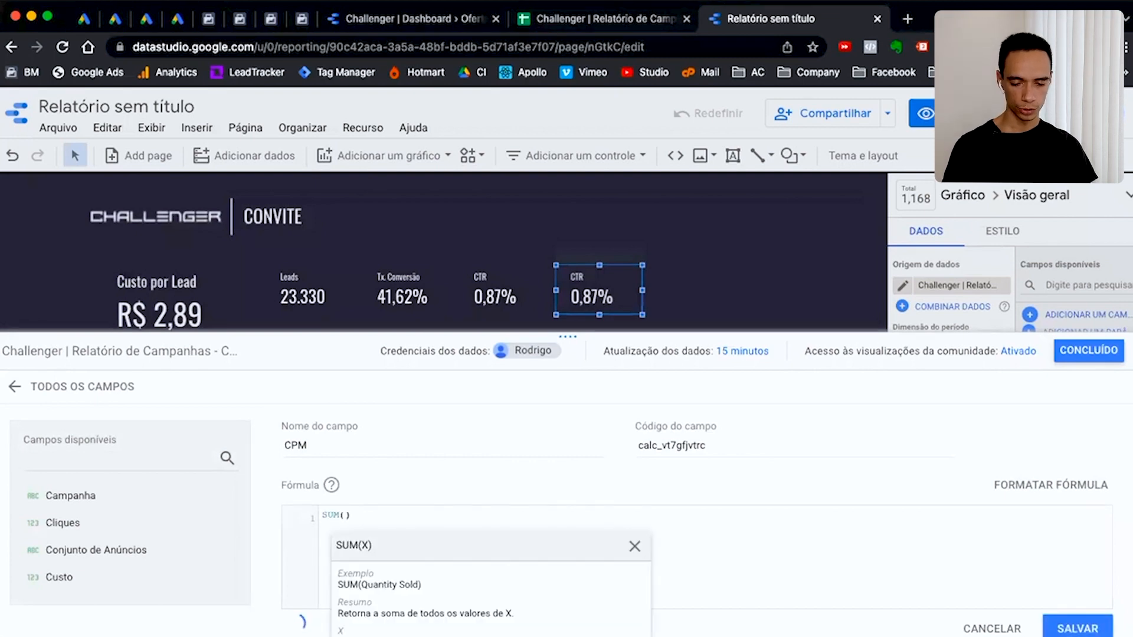
{"action": "type", "text": "1000)"}
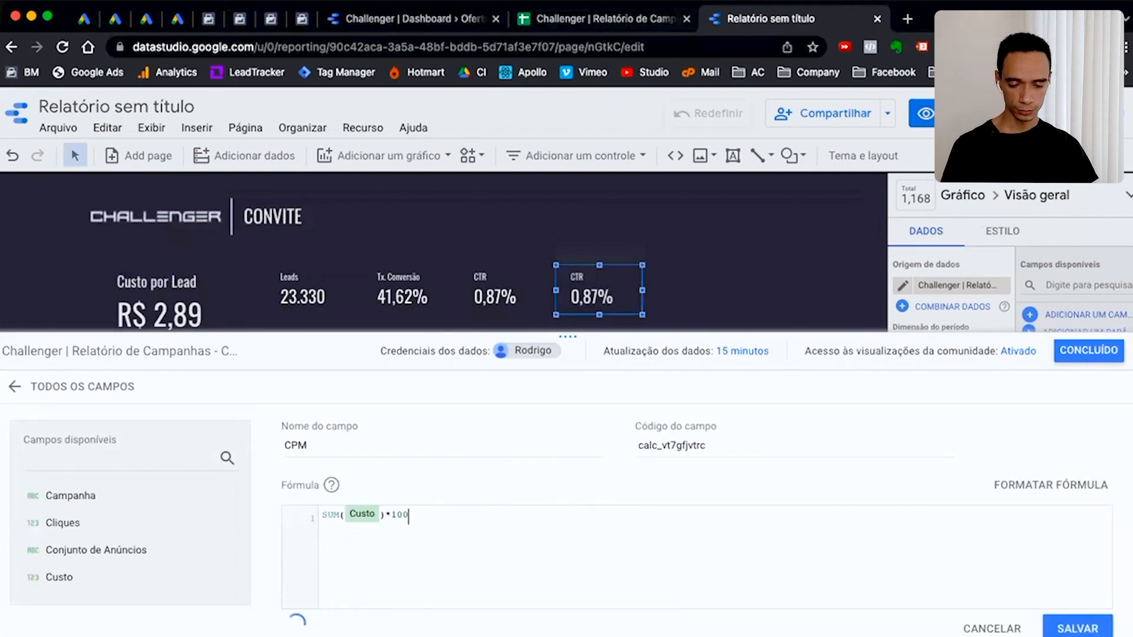
{"action": "left_click", "coordinate": [322, 515]}
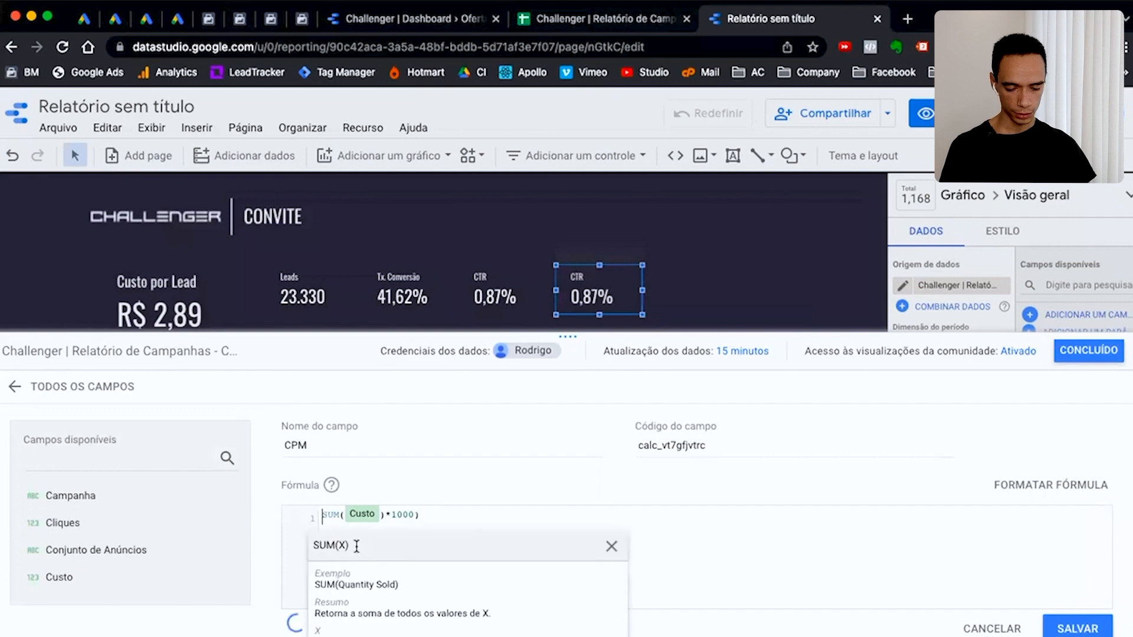
{"action": "type", "text": "("}
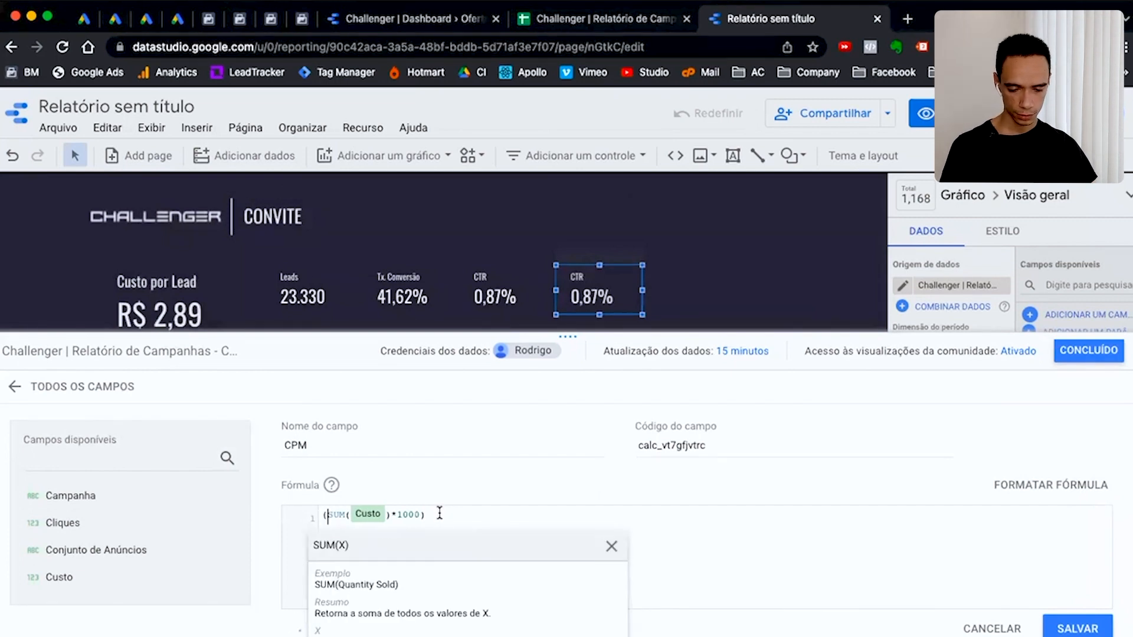
{"action": "left_click", "coordinate": [437, 513]}
{"action": "type", "text": "/sum"}
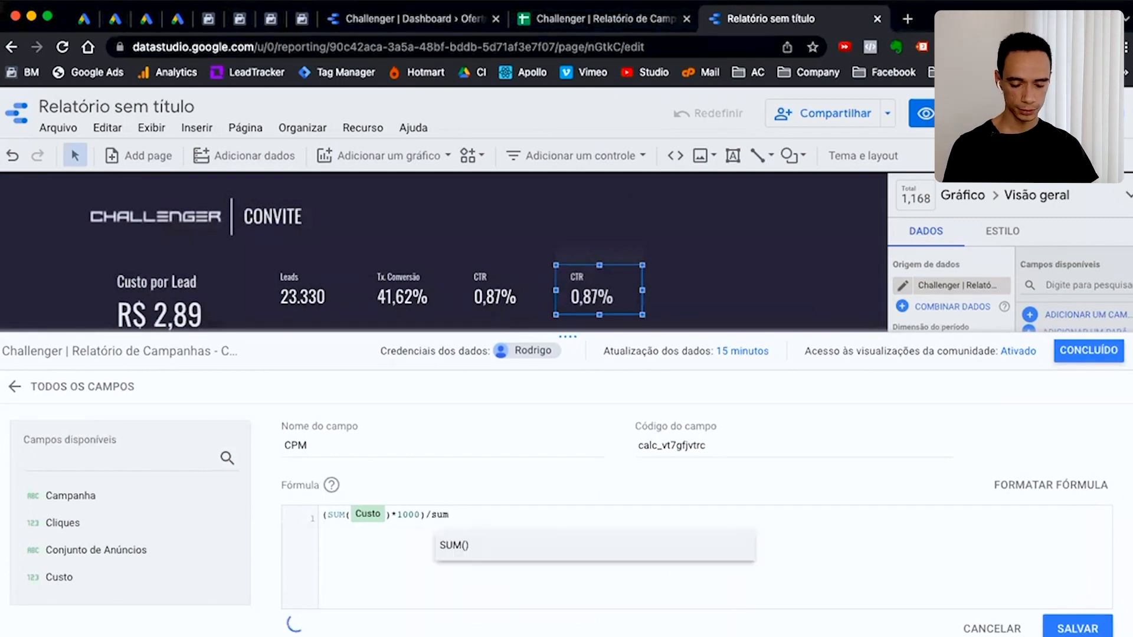
{"action": "key", "text": "Return"}
{"action": "type", "text": "impress"}
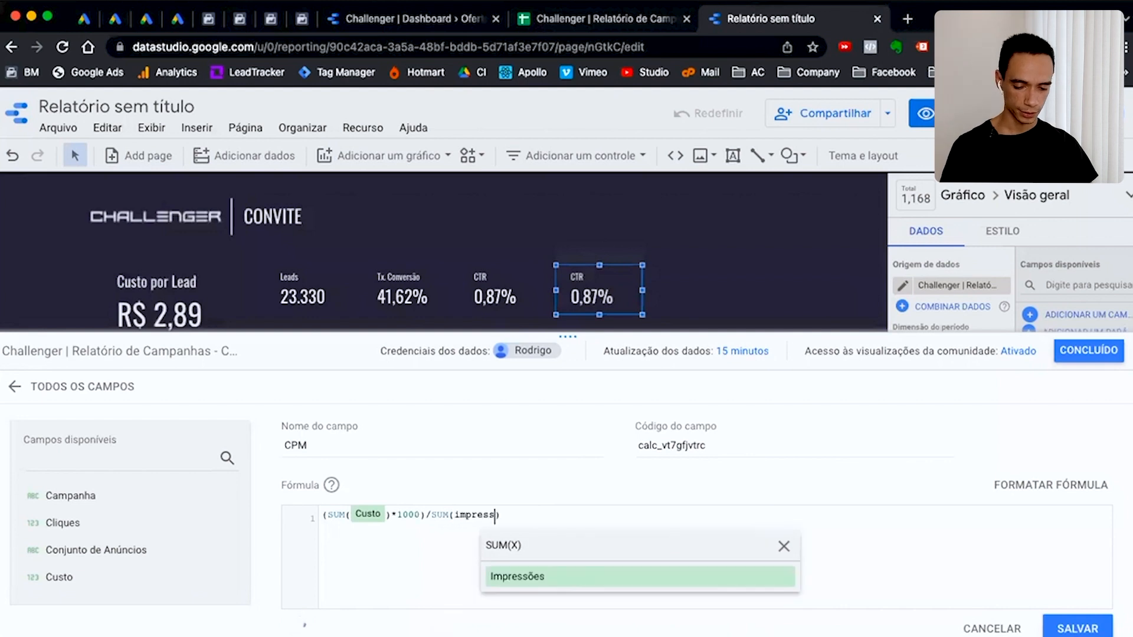
{"action": "left_click", "coordinate": [513, 577]}
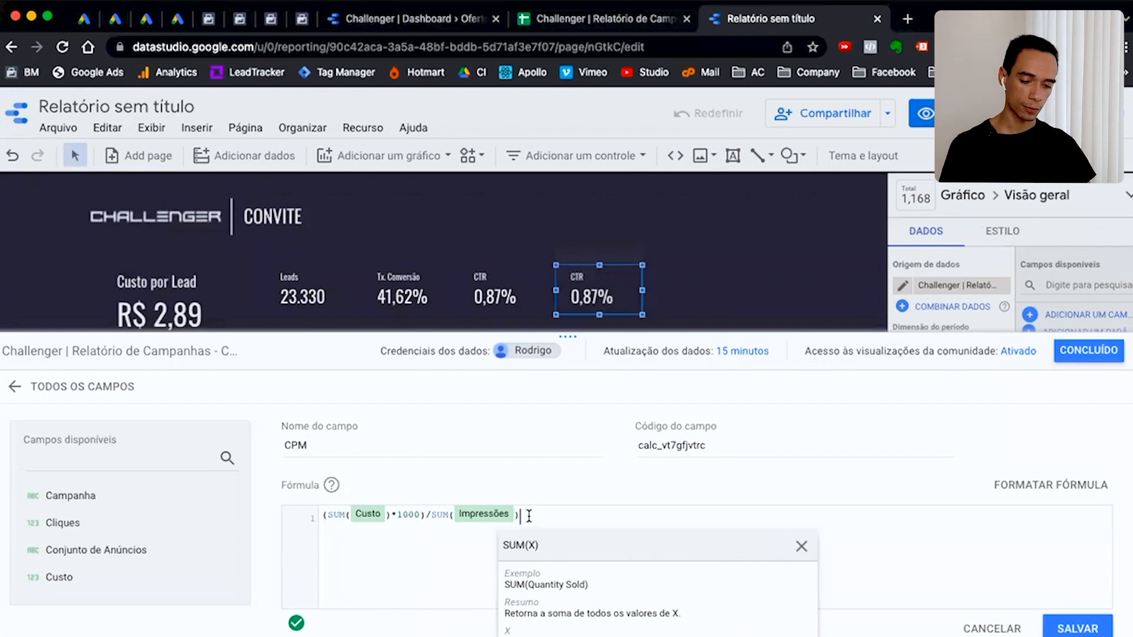
{"action": "left_click", "coordinate": [1077, 628]}
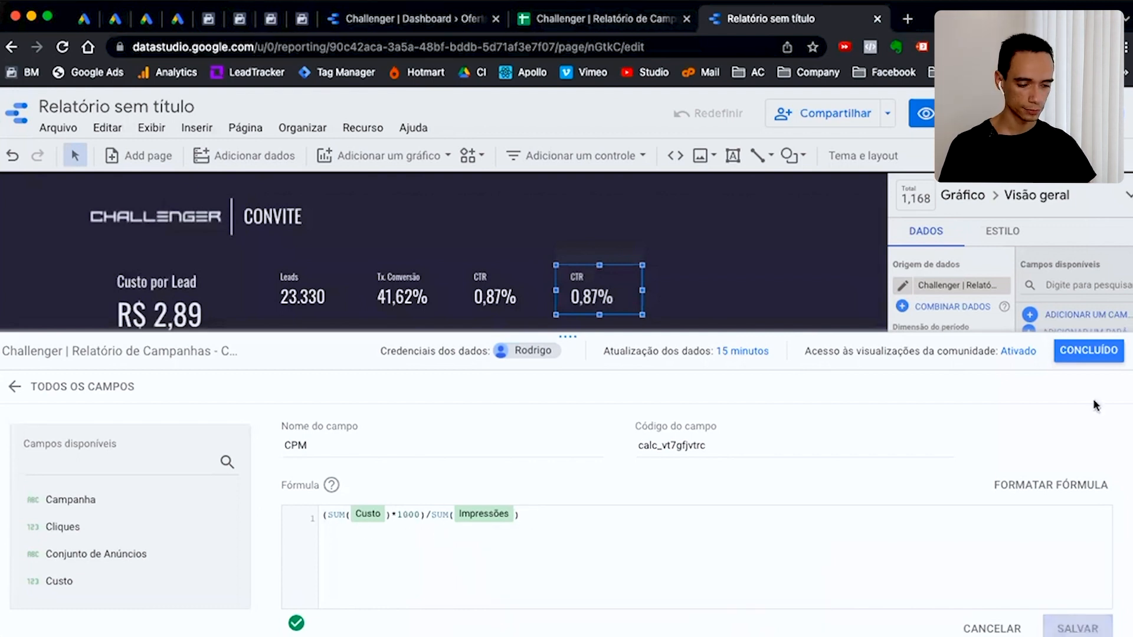
{"action": "left_click", "coordinate": [1091, 356]}
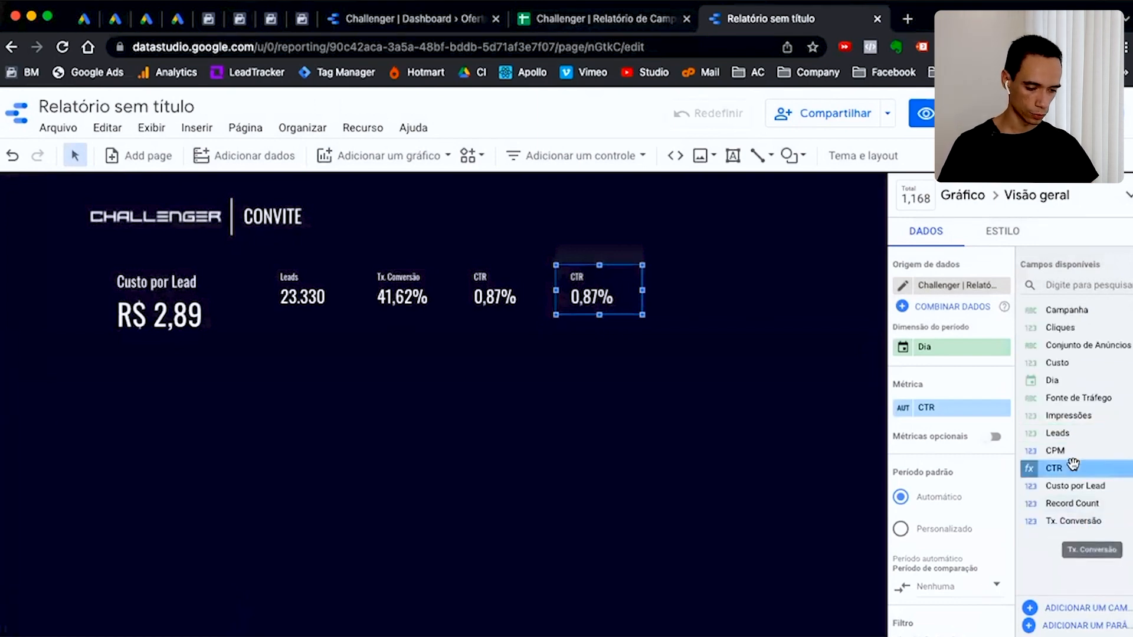
Replace the copied CTR scorecard's metric with CPM, set its type to Moeda (BRL - Real brasileiro (R$)) and deselect it
{"action": "left_click_drag", "start_coordinate": [956, 406], "coordinate": [949, 406]}
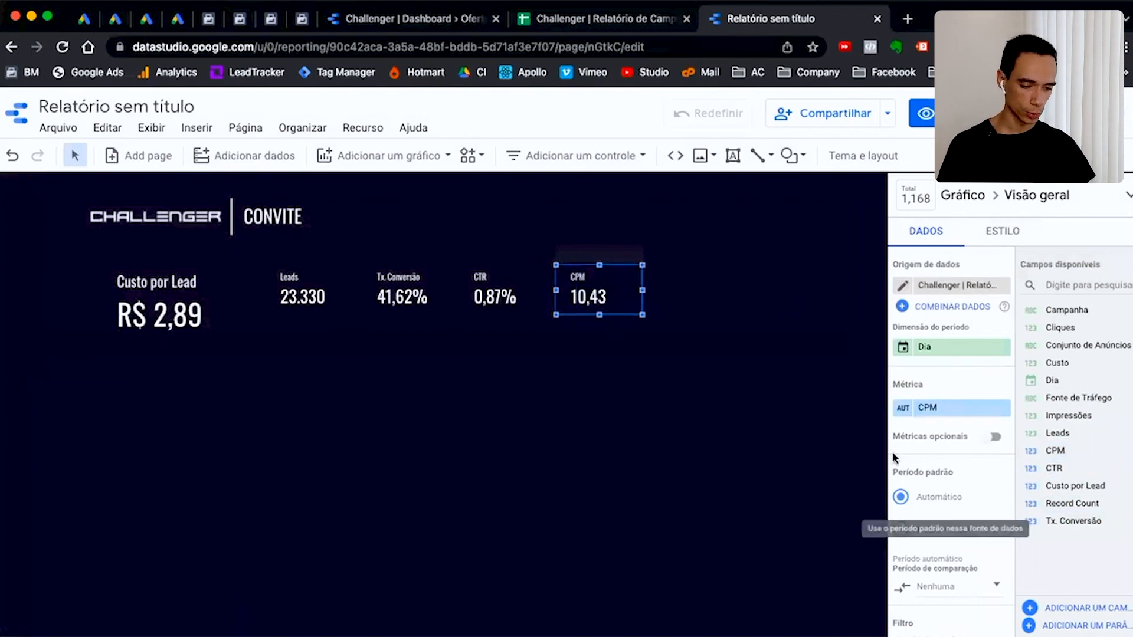
{"action": "left_click", "coordinate": [905, 414]}
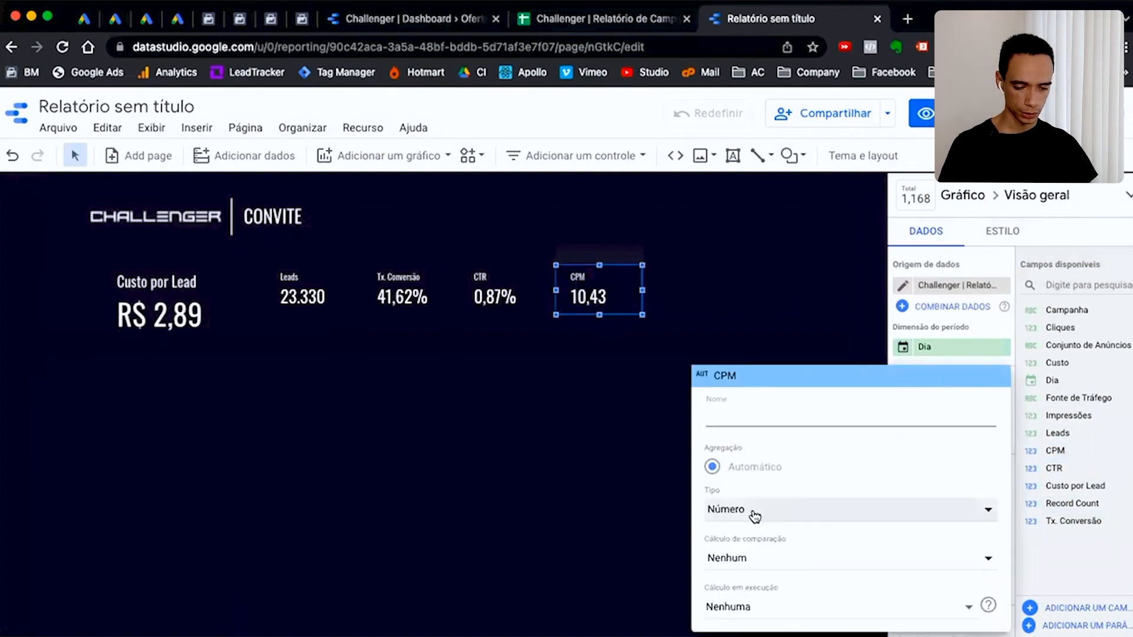
{"action": "left_click", "coordinate": [755, 513]}
{"action": "mouse_move", "coordinate": [759, 548]}
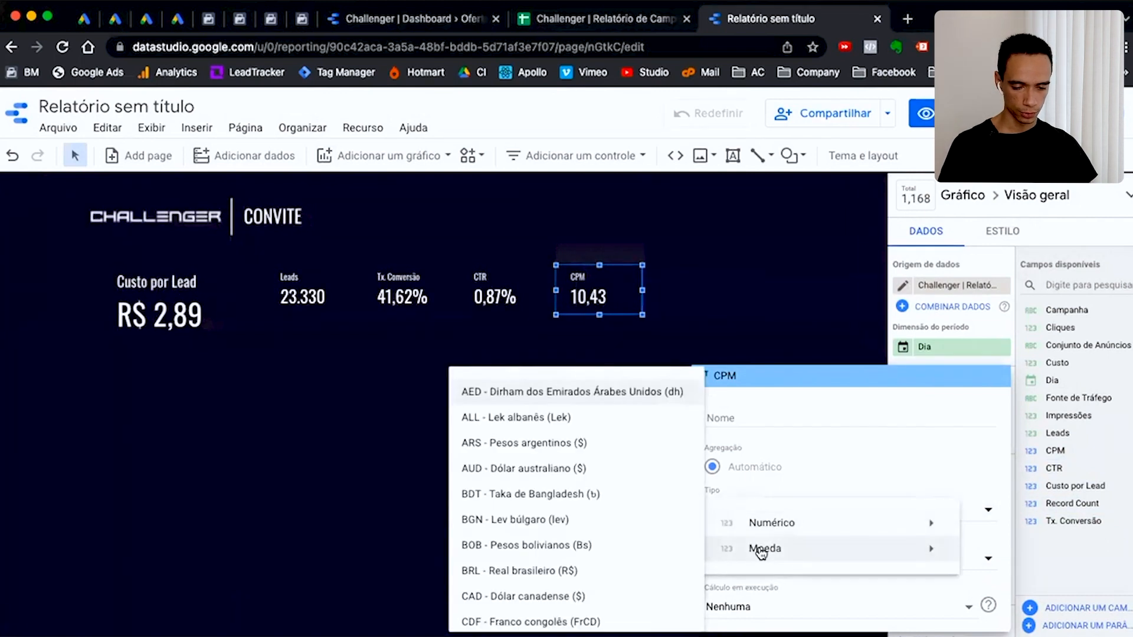
{"action": "left_click", "coordinate": [527, 570]}
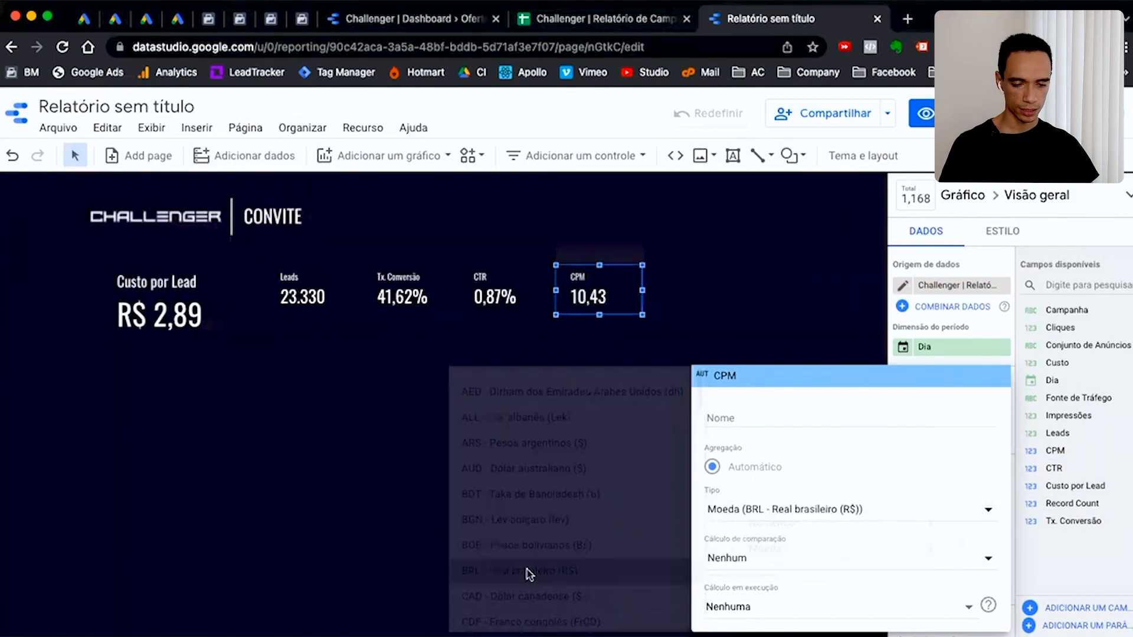
{"action": "left_click", "coordinate": [593, 431]}
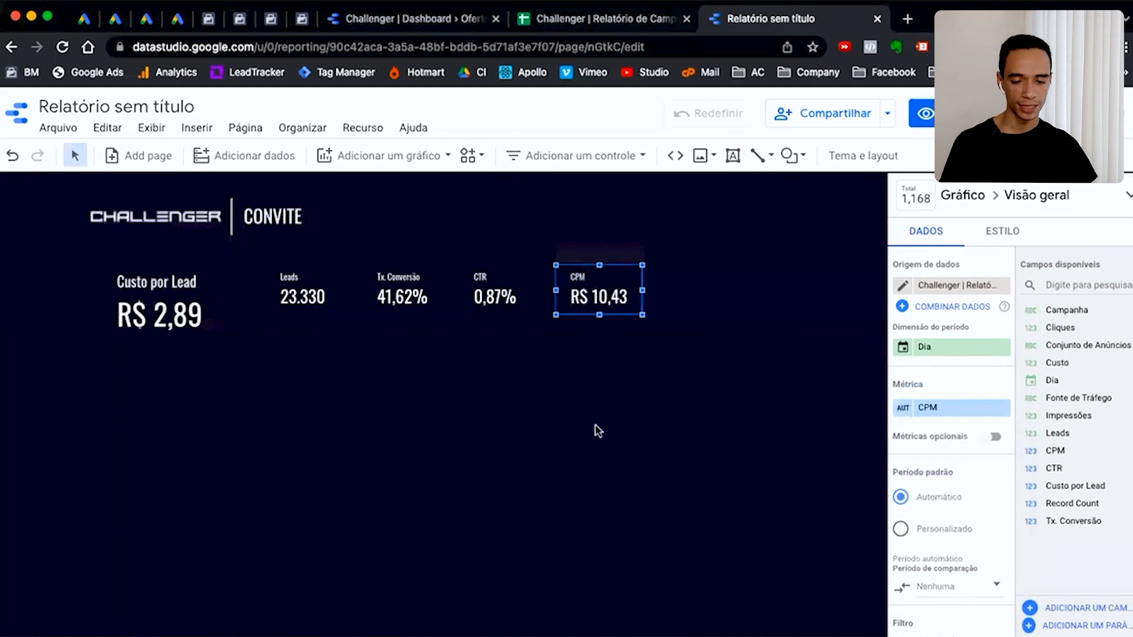
{"action": "left_click", "coordinate": [621, 428]}
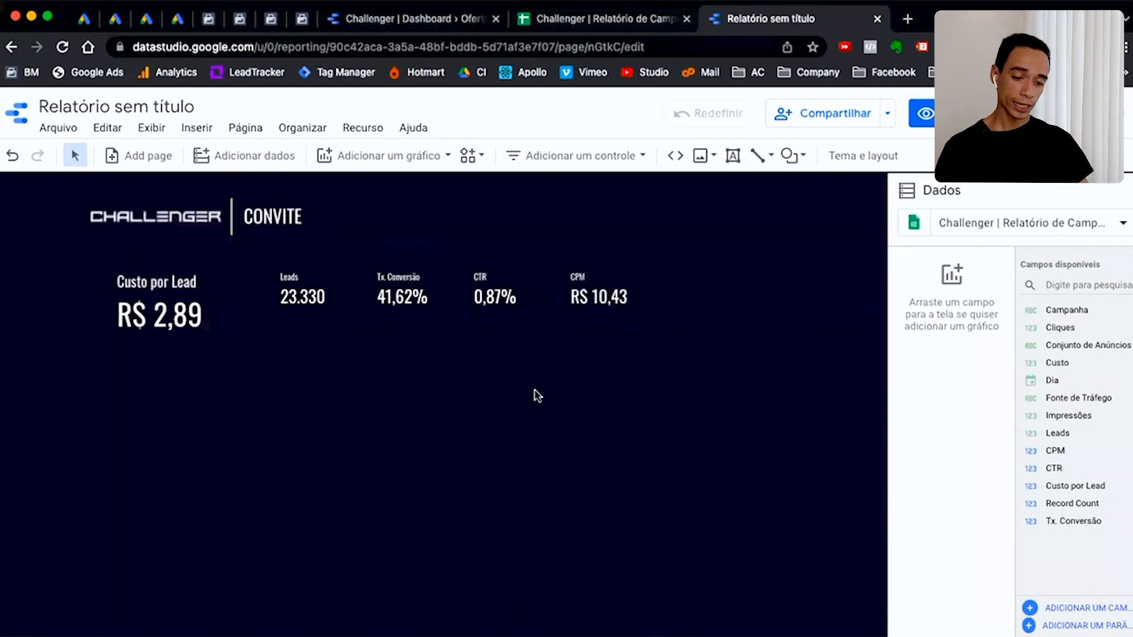
Examine the scorecard layout on page 3, CONVITE, of the existing Challenger dashboard
{"action": "left_click", "coordinate": [416, 20]}
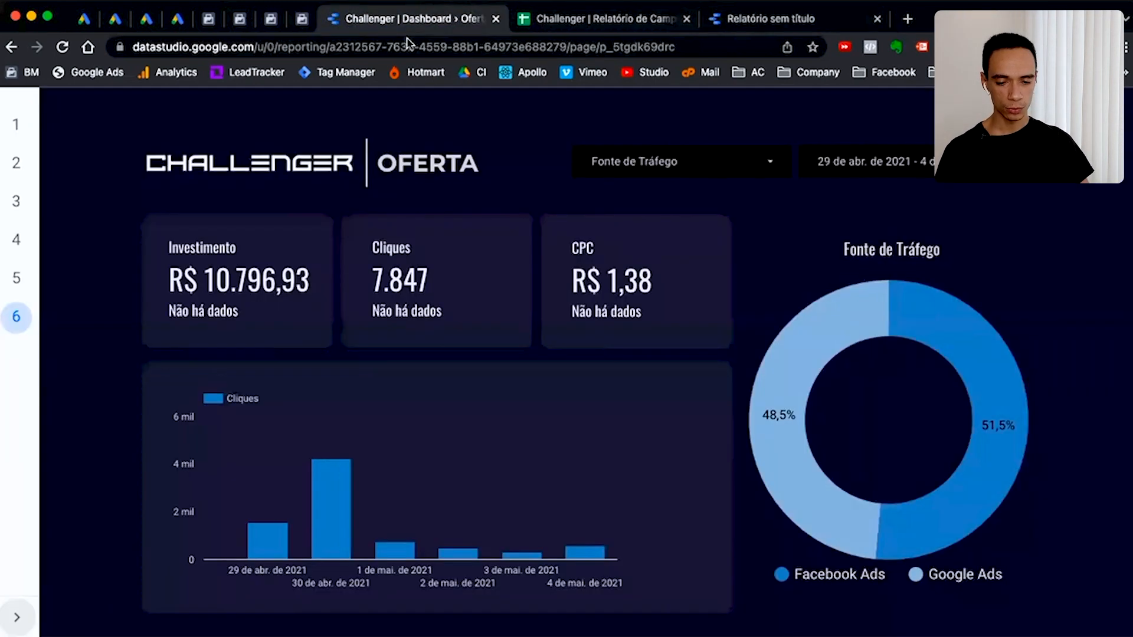
{"action": "left_click", "coordinate": [18, 165]}
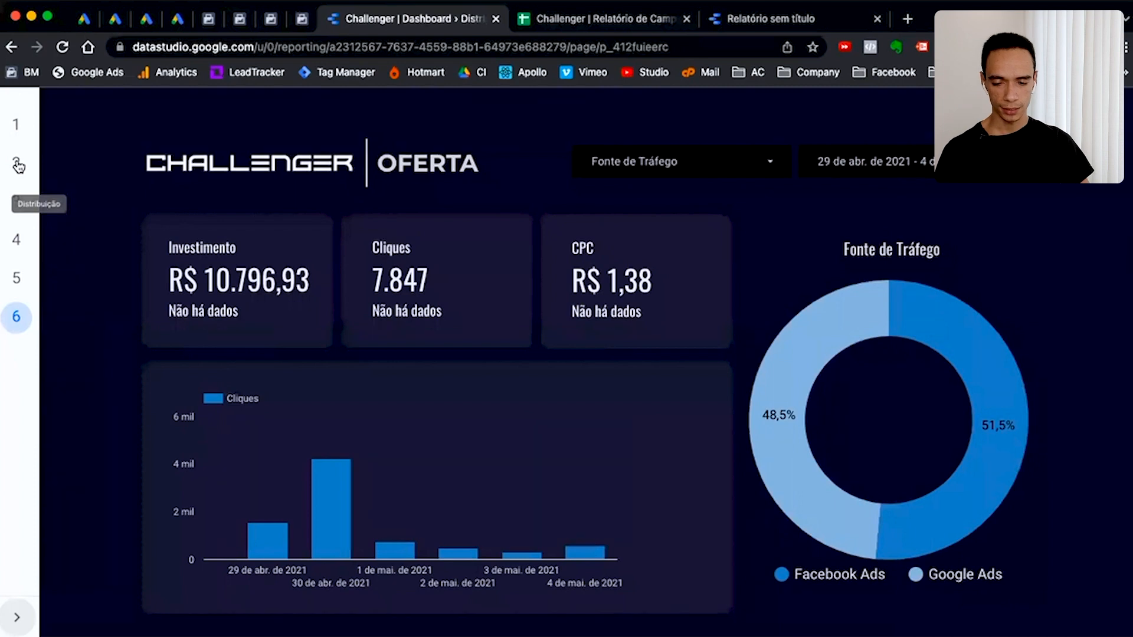
{"action": "left_click", "coordinate": [17, 204]}
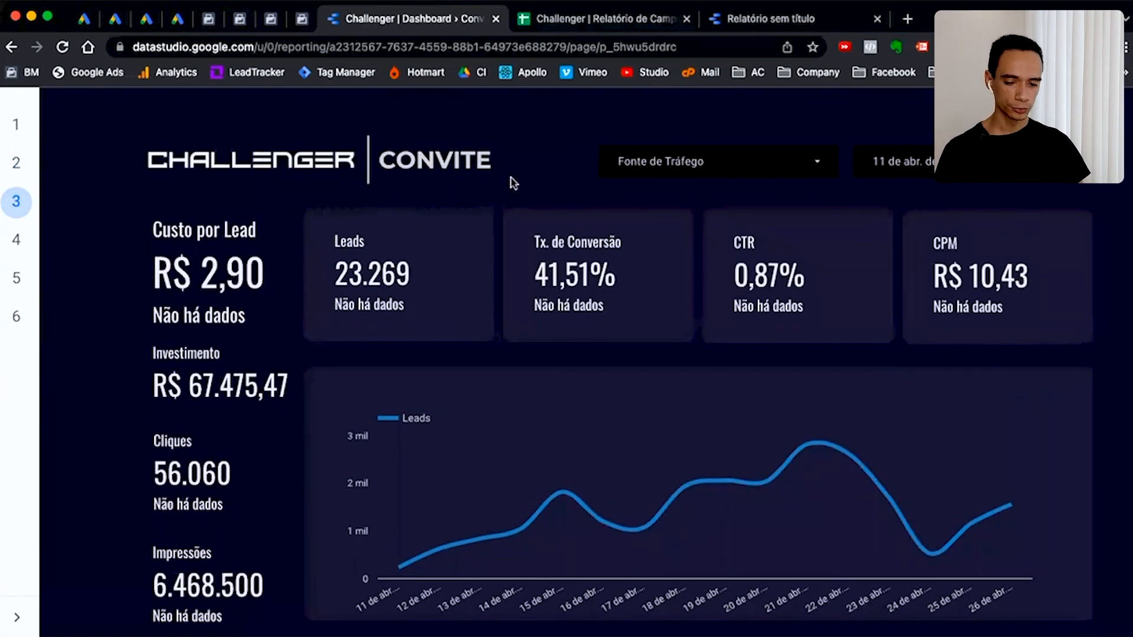
Return to the untitled report and draw a card-sized rectangle over the Leads scorecard
{"action": "left_click", "coordinate": [812, 22]}
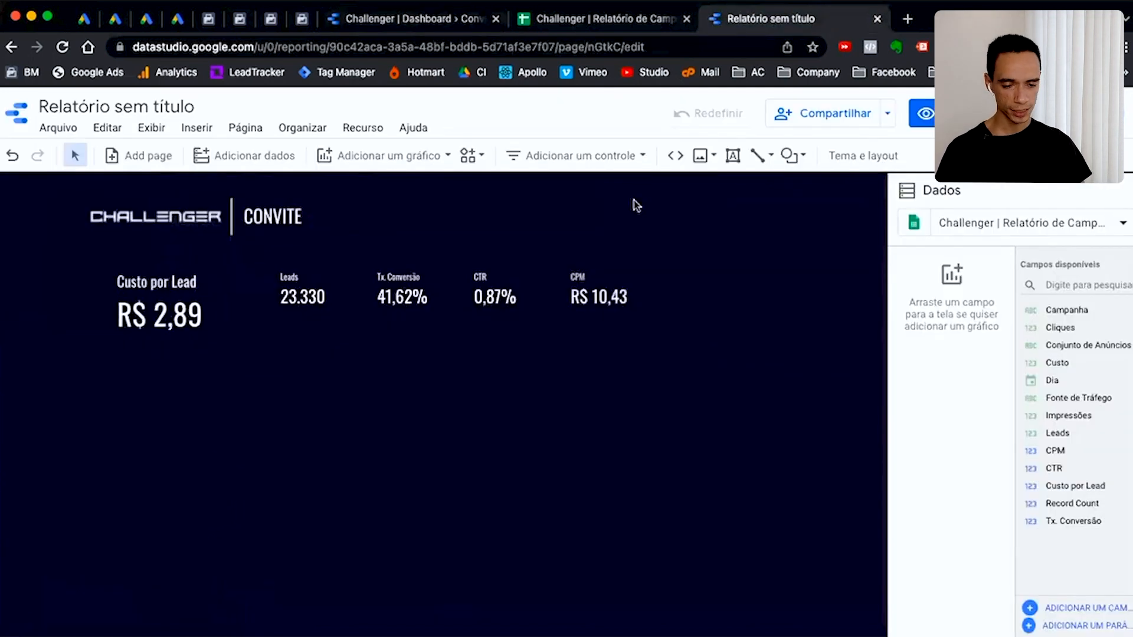
{"action": "left_click", "coordinate": [796, 161]}
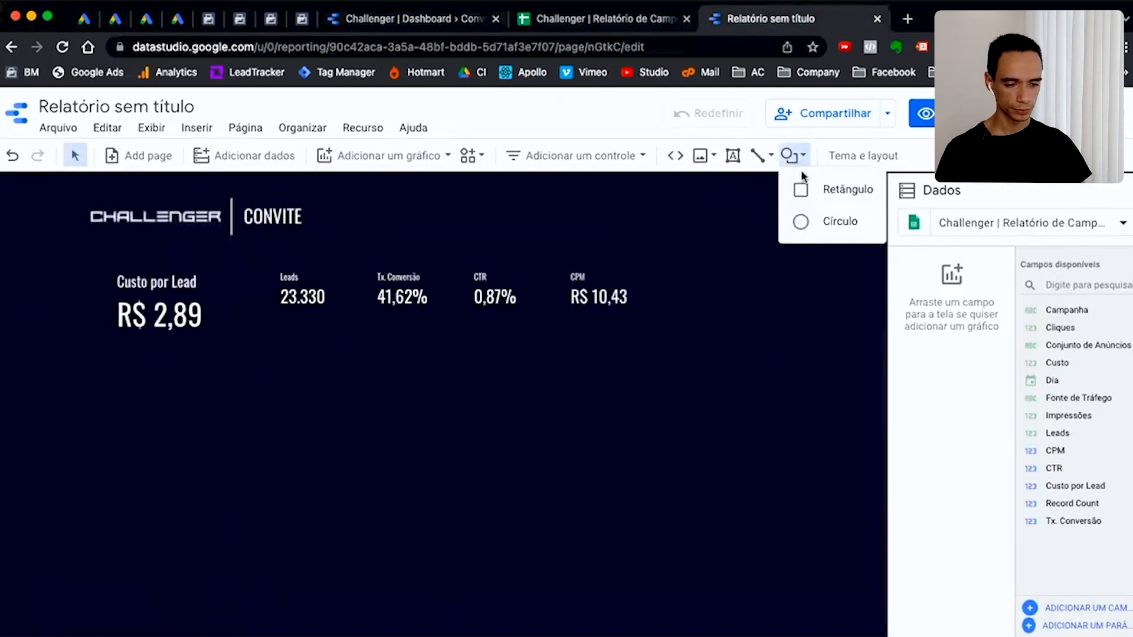
{"action": "left_click", "coordinate": [837, 193]}
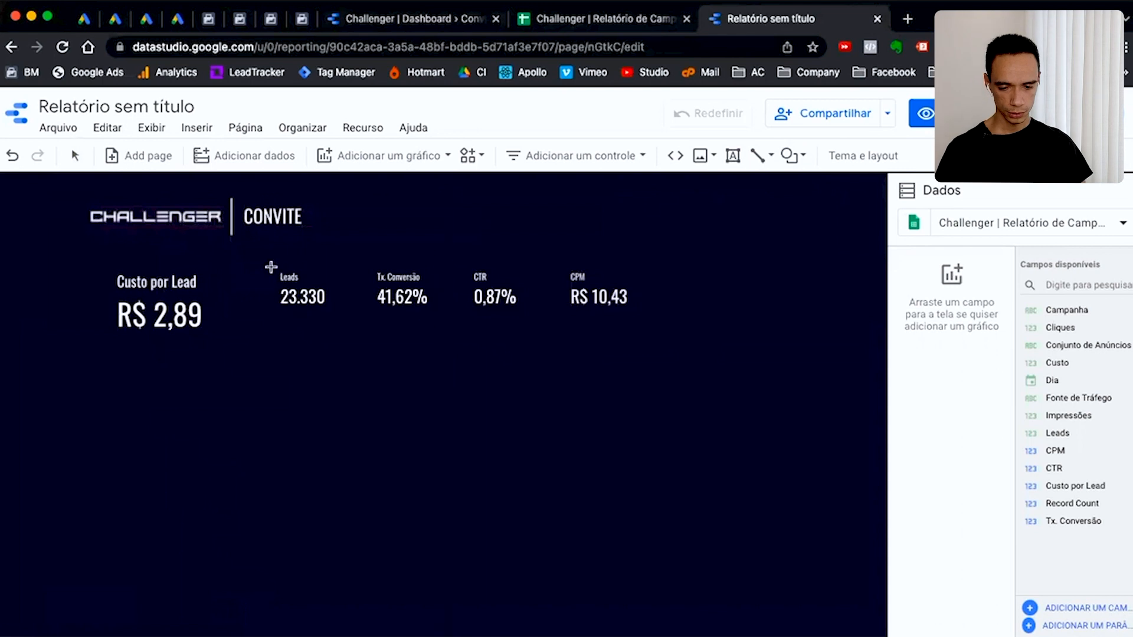
{"action": "mouse_move", "coordinate": [261, 261]}
{"action": "left_mouse_down"}
{"action": "mouse_move", "coordinate": [328, 321]}
{"action": "mouse_move", "coordinate": [345, 323]}
{"action": "left_mouse_up"}
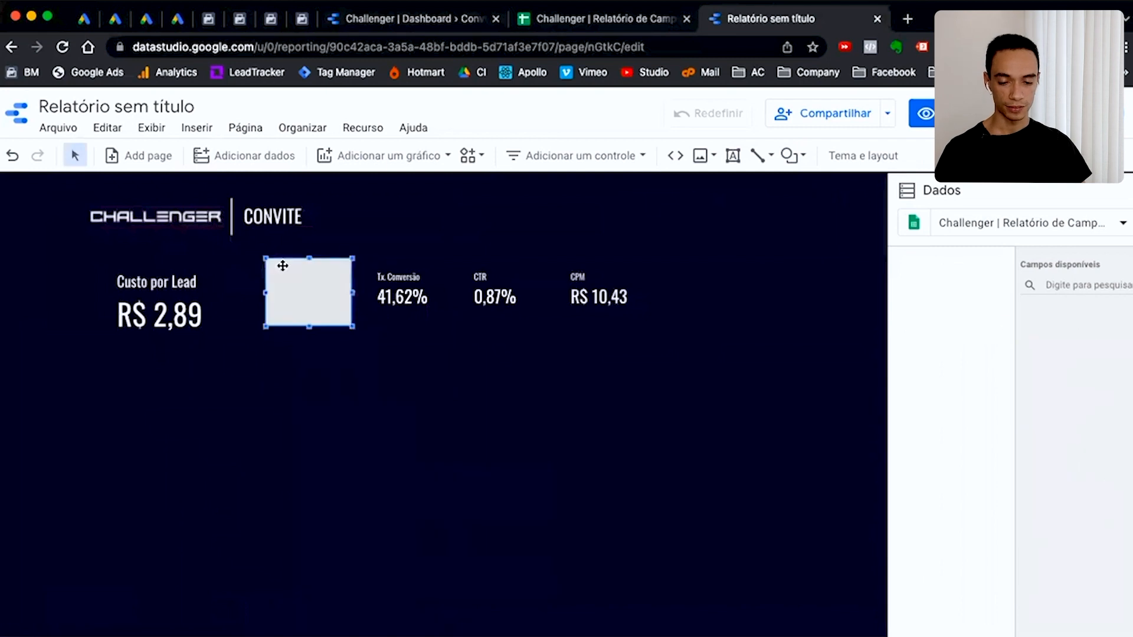
{"action": "left_click", "coordinate": [302, 311]}
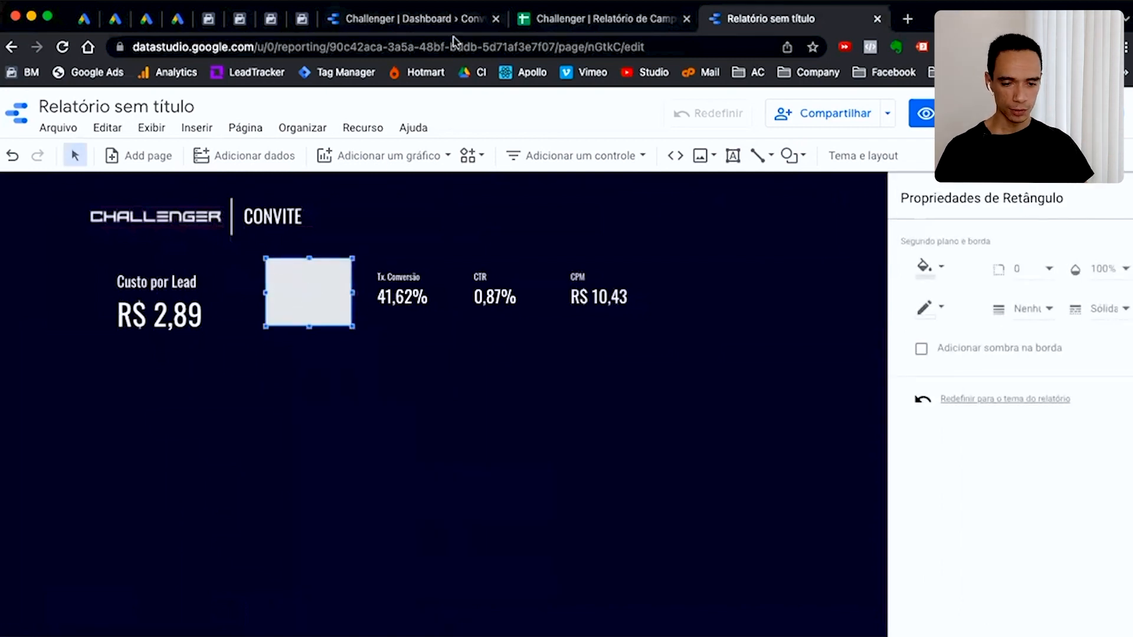
Sample and copy the Leads card's background colour, #27293E, from the existing Challenger dashboard
{"action": "left_click", "coordinate": [413, 18]}
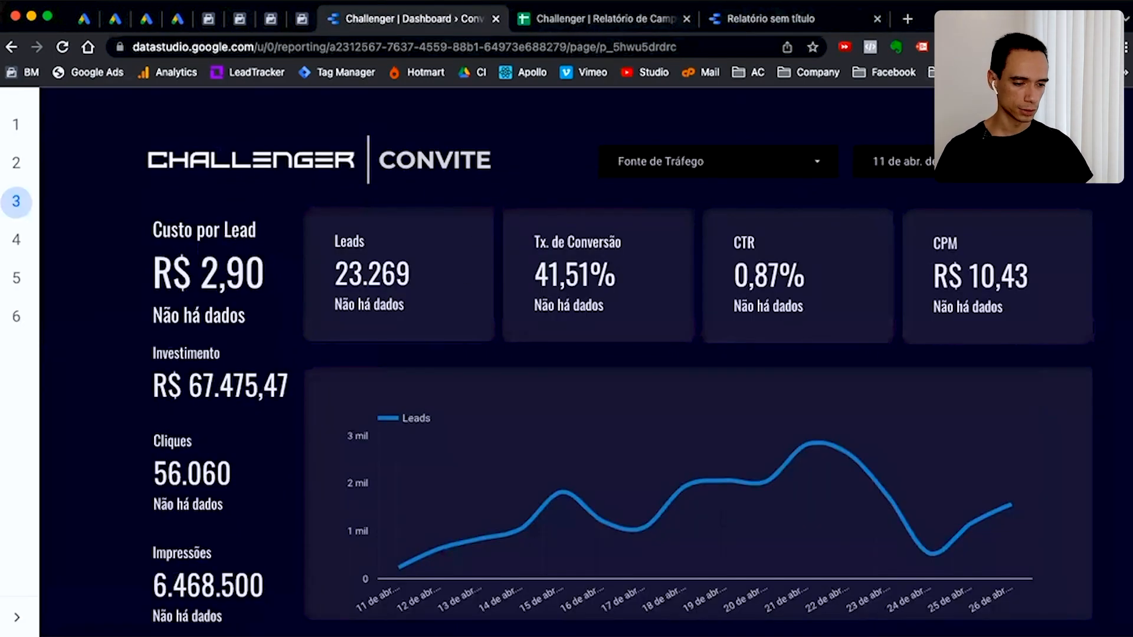
{"action": "left_click", "coordinate": [1027, 46]}
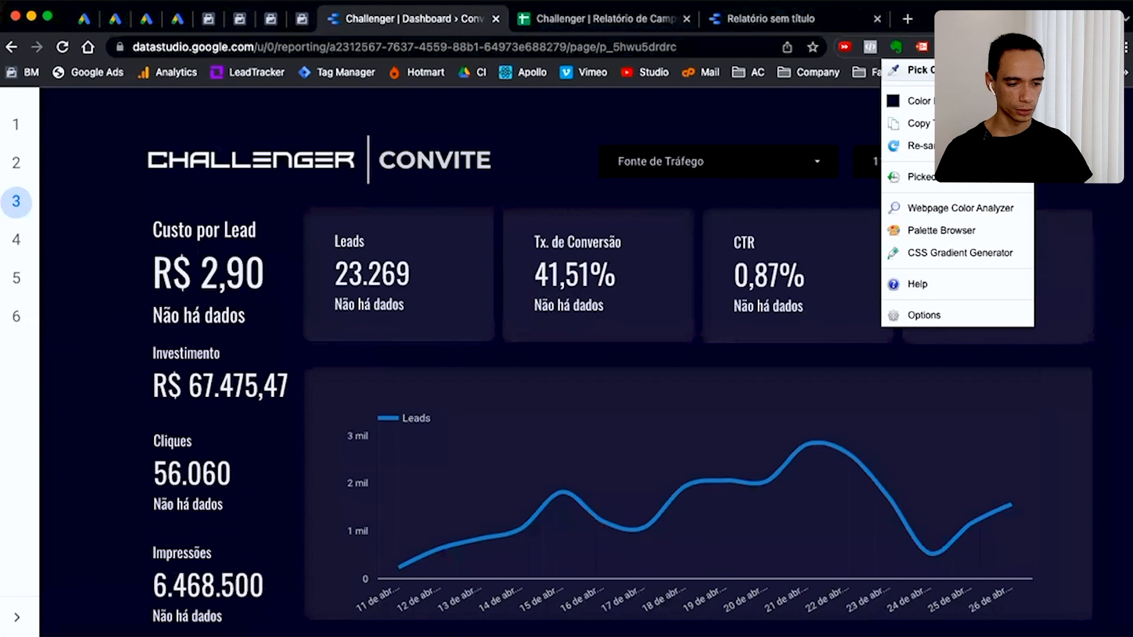
{"action": "left_click", "coordinate": [950, 69]}
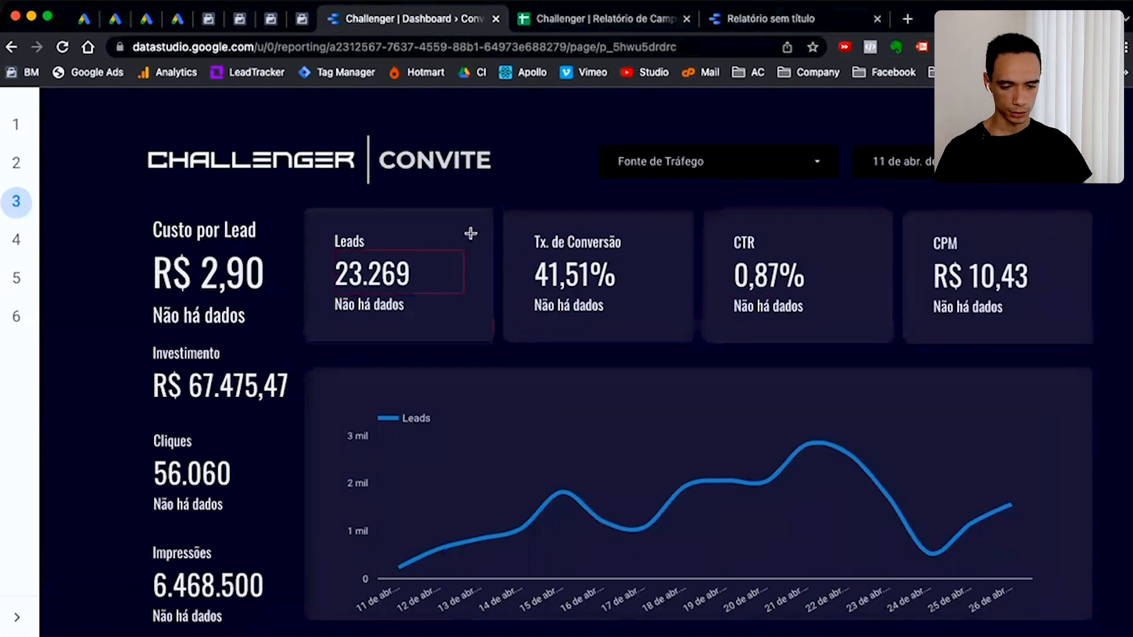
{"action": "left_click", "coordinate": [477, 267]}
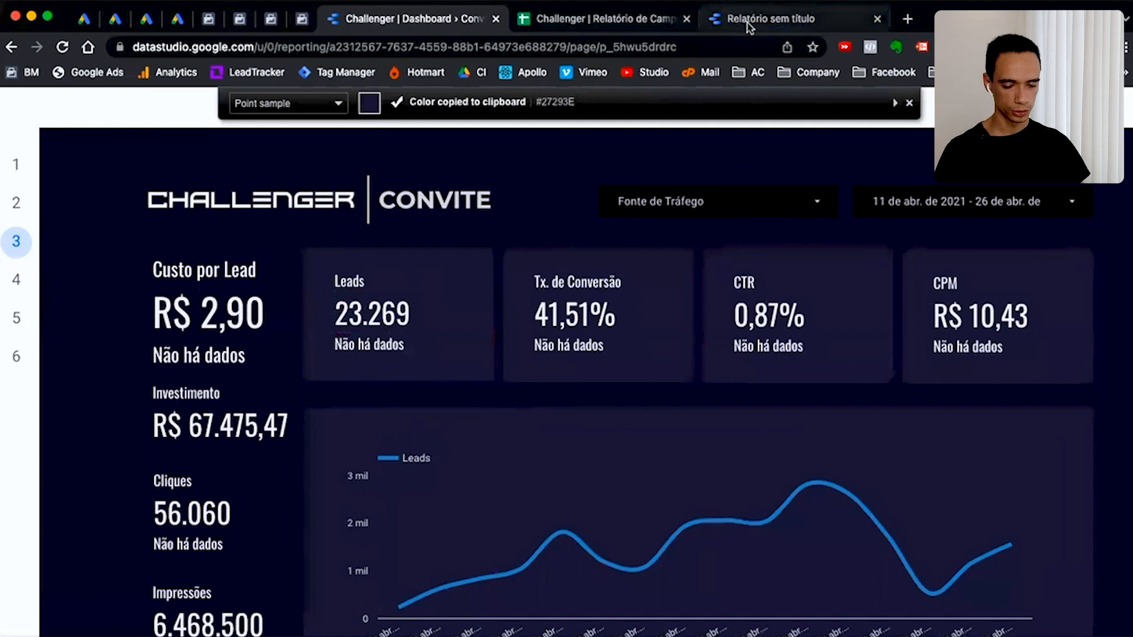
In the untitled report, fill the new rectangle with the copied custom colour #27293E
{"action": "left_click", "coordinate": [748, 24]}
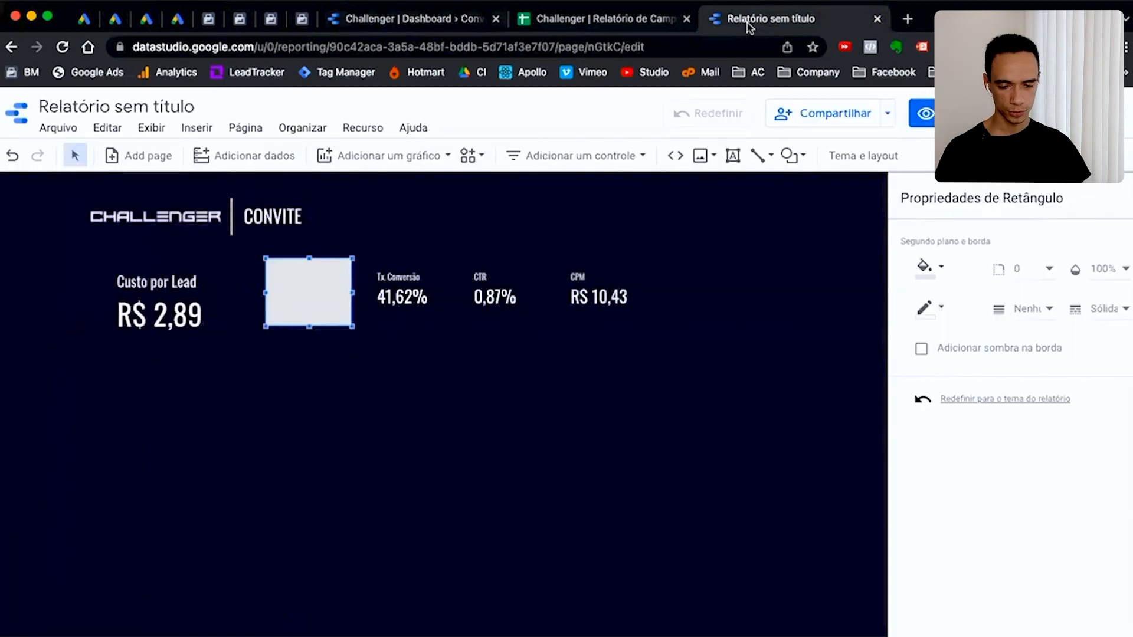
{"action": "left_click", "coordinate": [934, 270]}
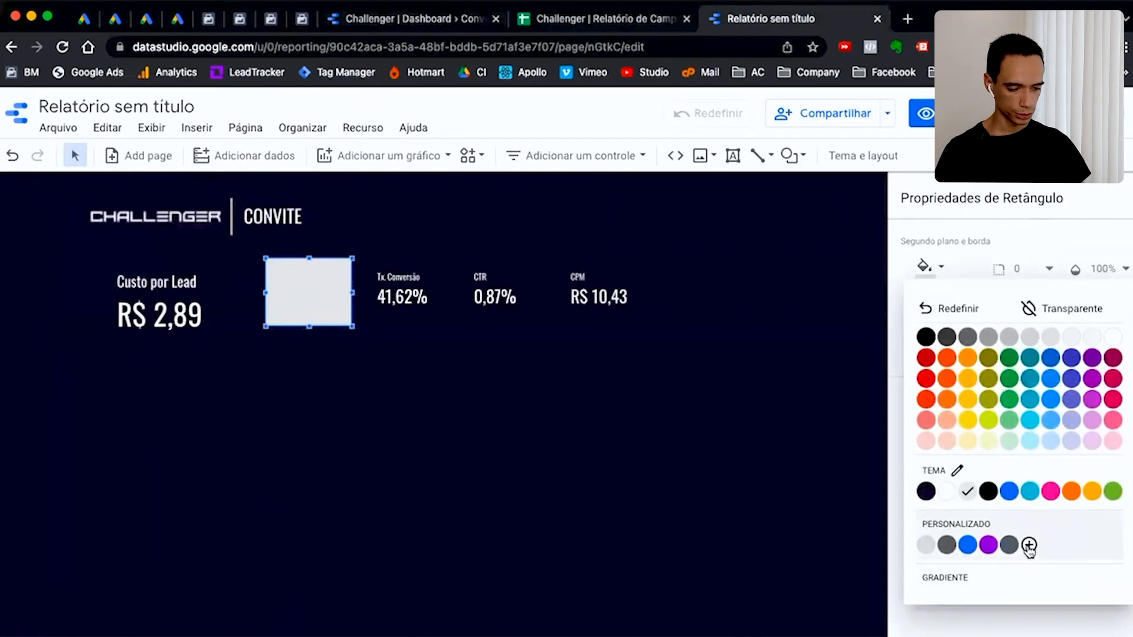
{"action": "left_click", "coordinate": [1029, 544]}
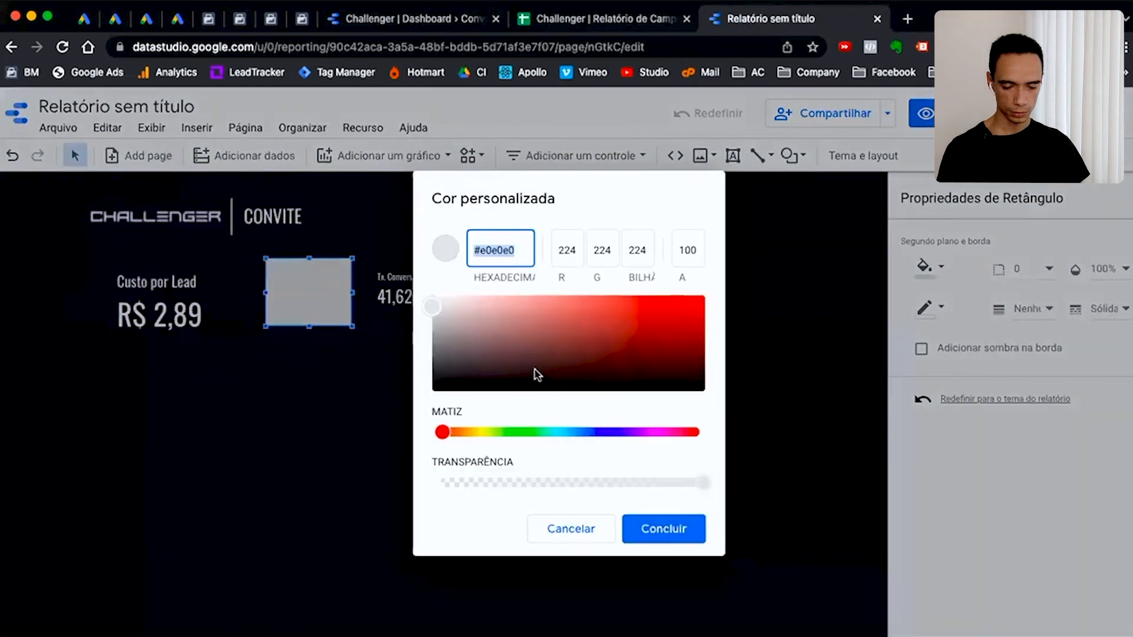
{"action": "key", "text": "super+v"}
{"action": "left_click", "coordinate": [672, 531]}
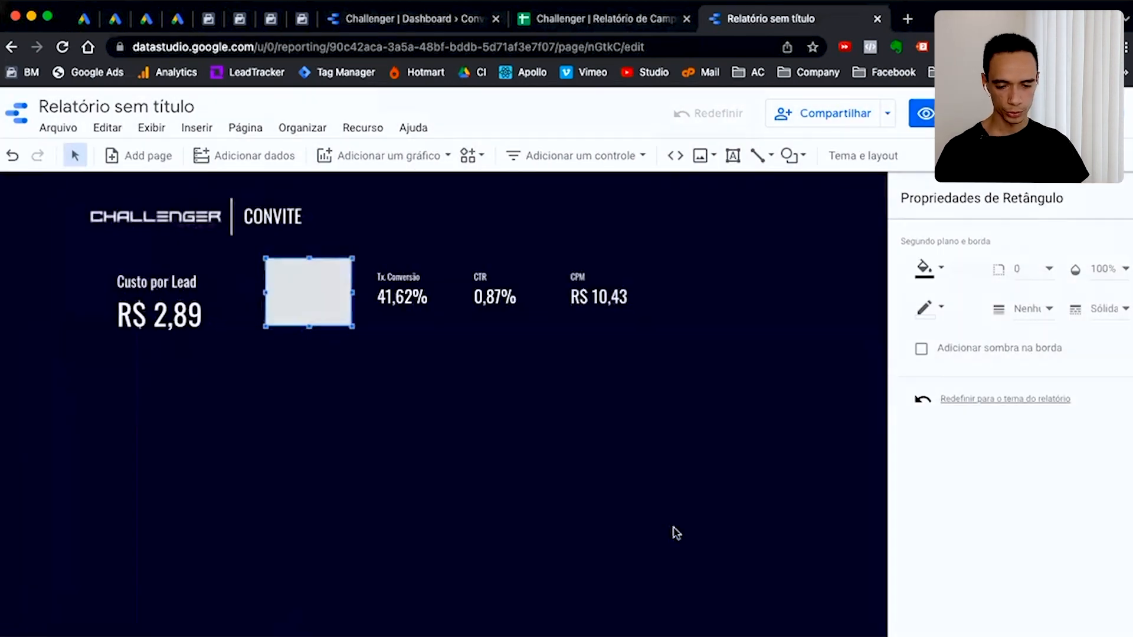
Send the filled rectangle to the back so it sits behind the Leads scorecard
{"action": "right_click", "coordinate": [316, 296]}
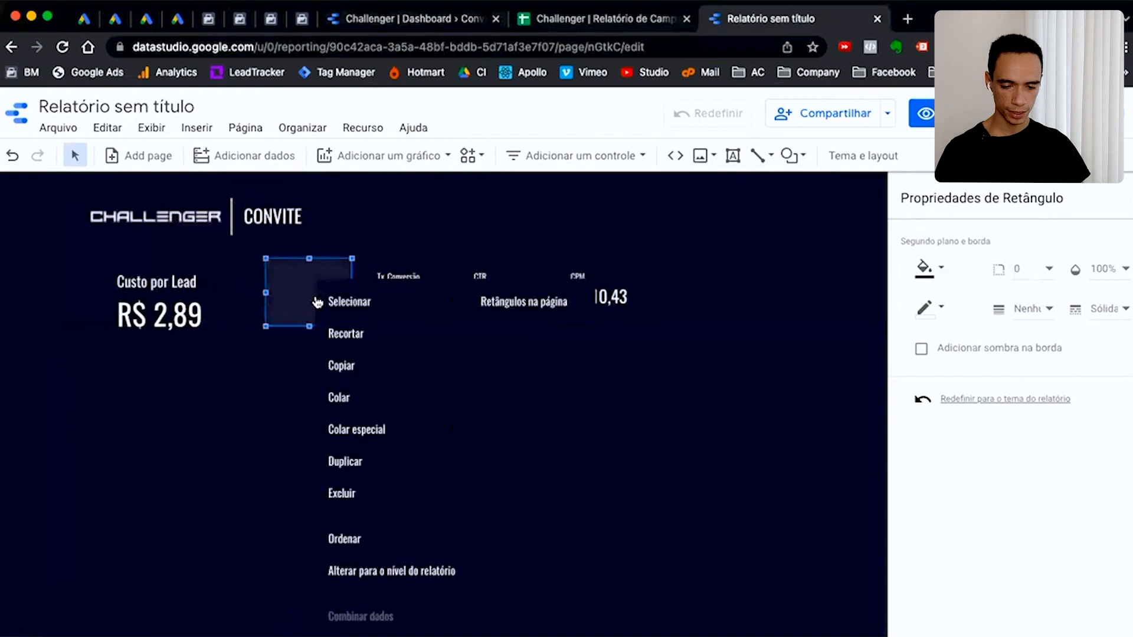
{"action": "mouse_move", "coordinate": [392, 539]}
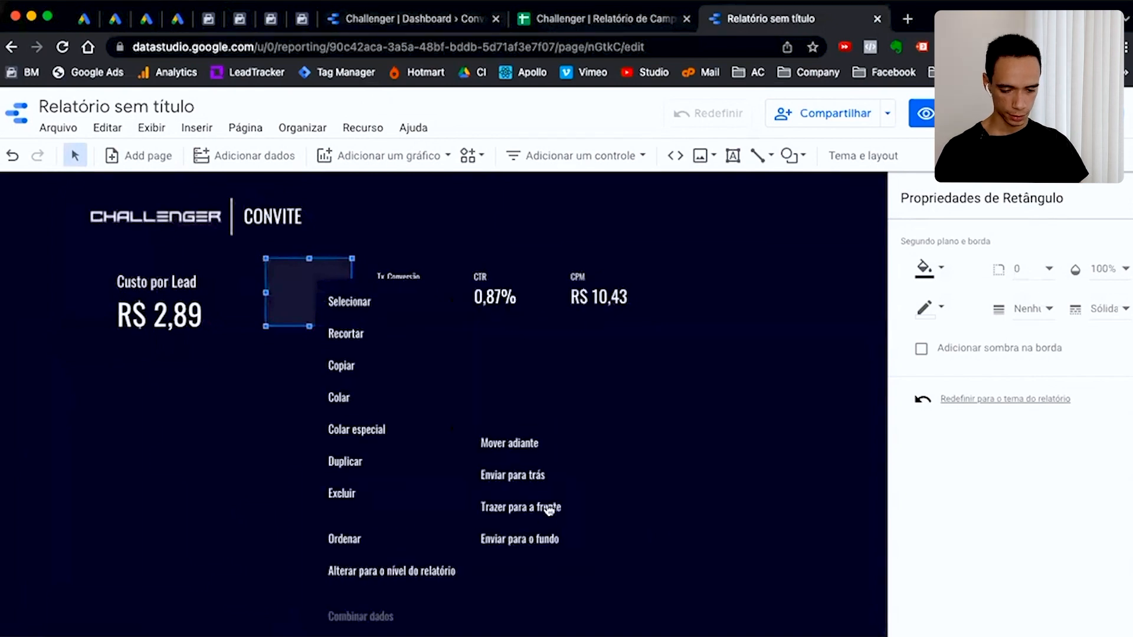
{"action": "left_click", "coordinate": [548, 540]}
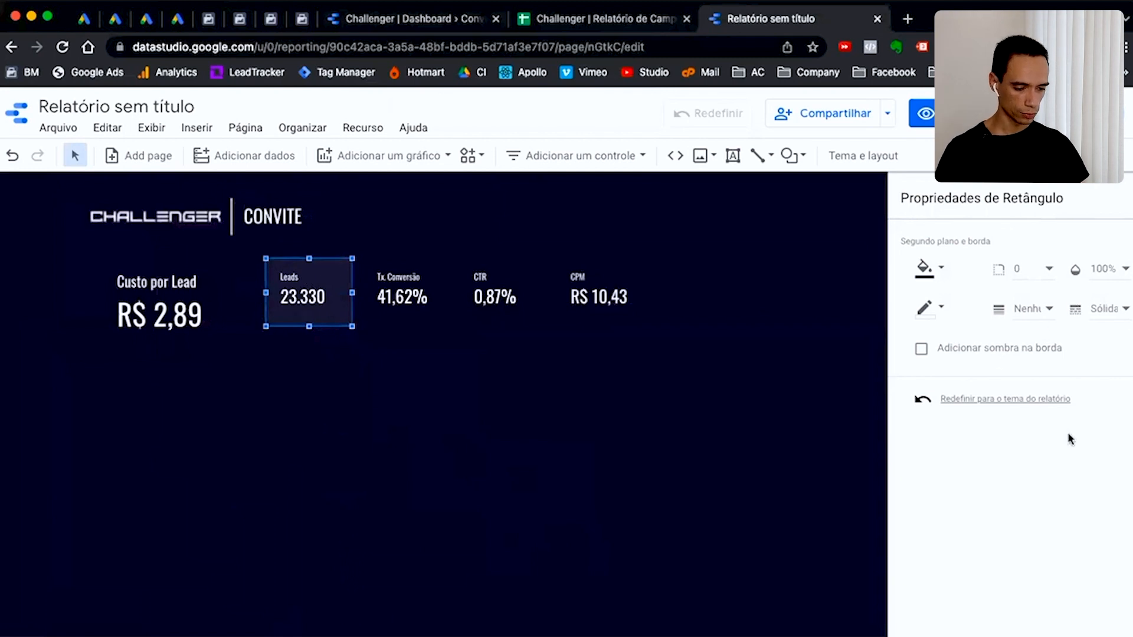
Set the Leads card rectangle's corner radius to 10 and add a border shadow
{"action": "left_click", "coordinate": [1032, 268]}
{"action": "left_click", "coordinate": [1040, 503]}
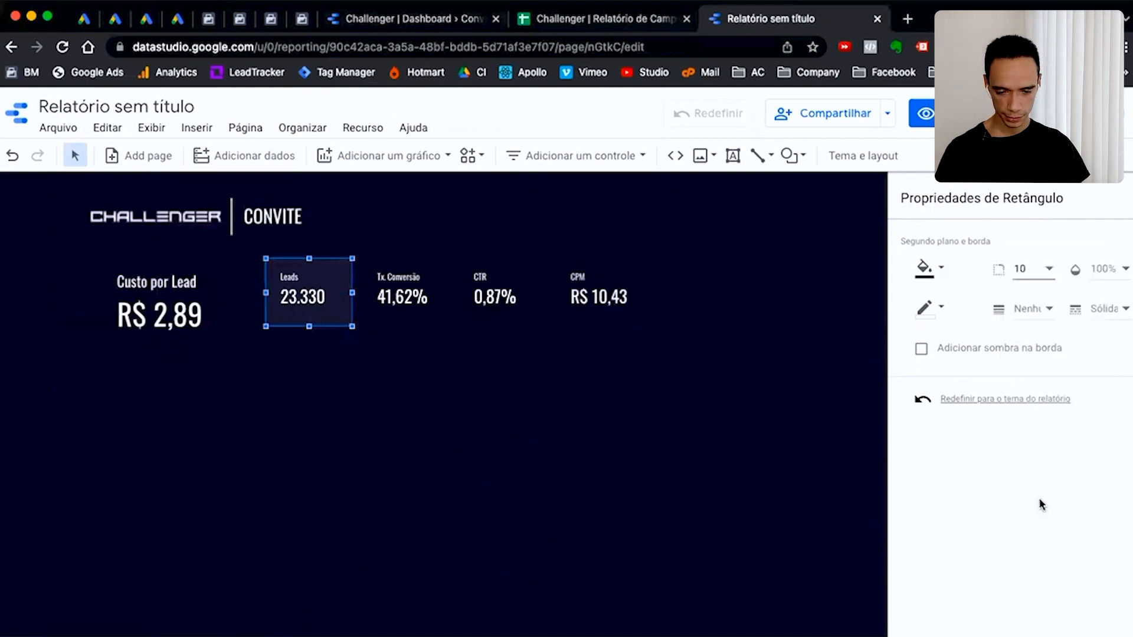
{"action": "left_click", "coordinate": [366, 399]}
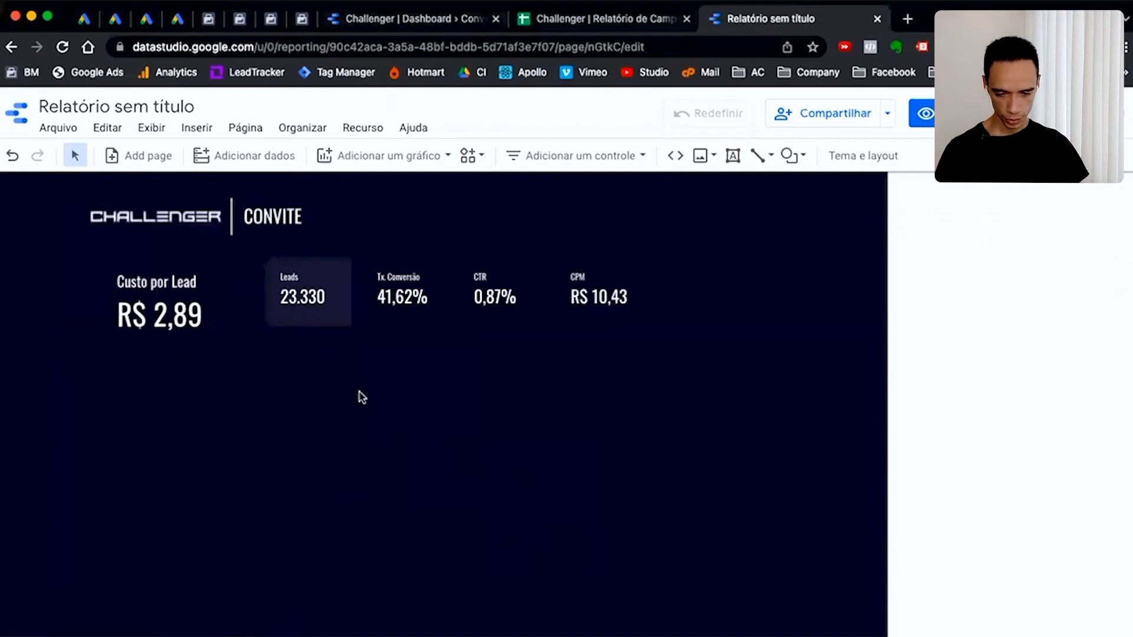
{"action": "left_click", "coordinate": [322, 262]}
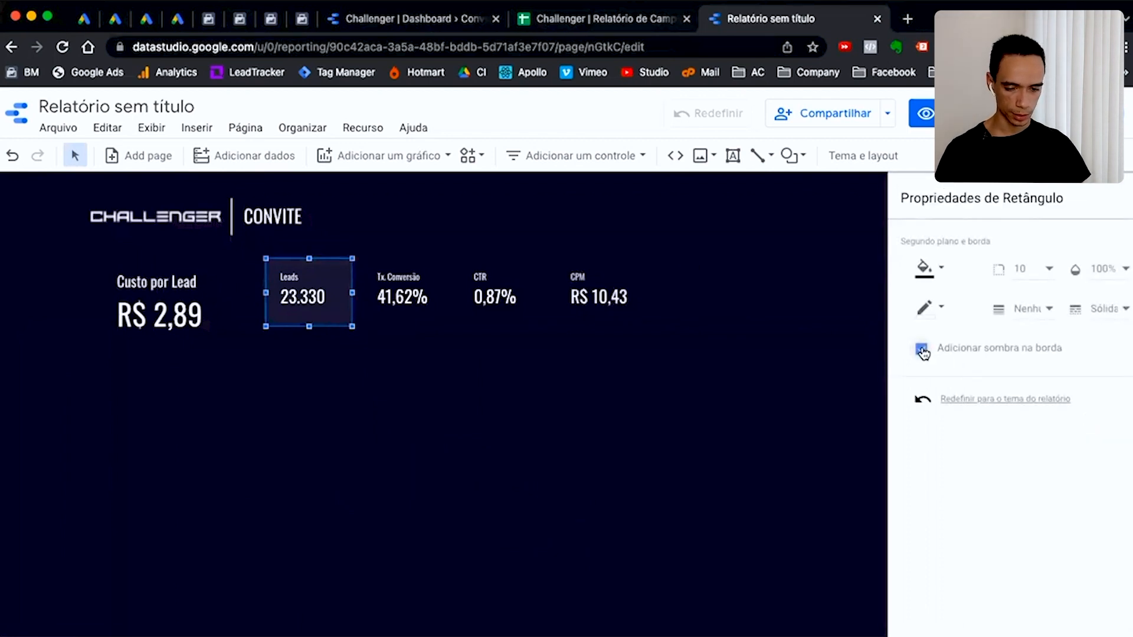
{"action": "left_click", "coordinate": [392, 438]}
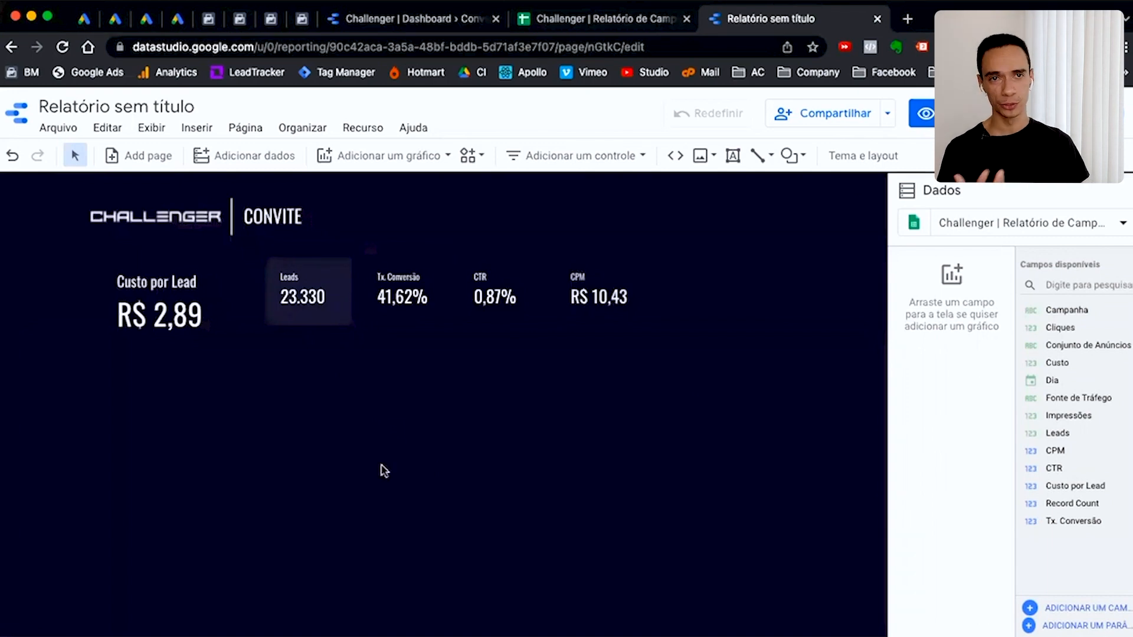
Duplicate the Leads card rectangle, place the copy over the Tx. Conversão scorecard and send it to the back
{"action": "left_click", "coordinate": [328, 321]}
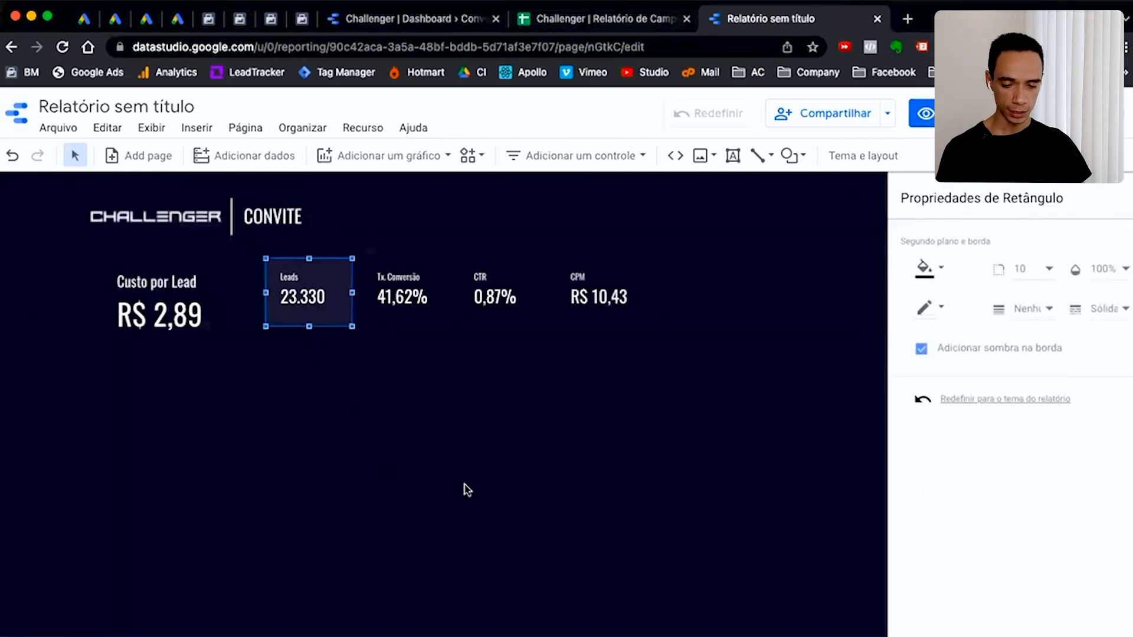
{"action": "key", "text": "super+c"}
{"action": "key", "text": "super+v"}
{"action": "left_click_drag", "start_coordinate": [353, 313], "coordinate": [428, 308]}
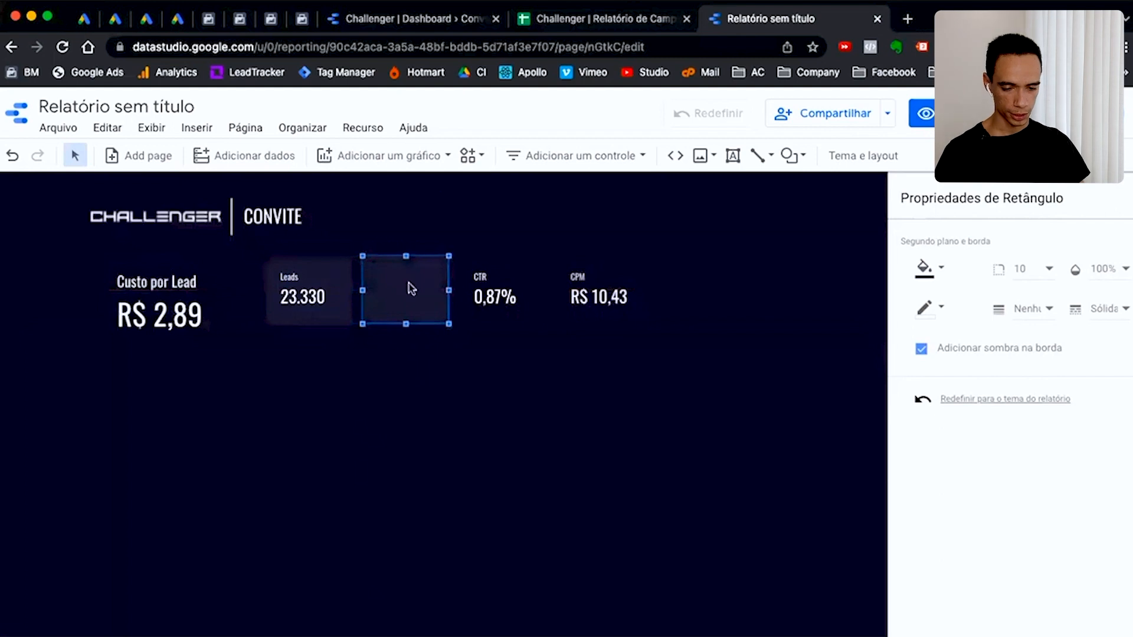
{"action": "right_click", "coordinate": [412, 301]}
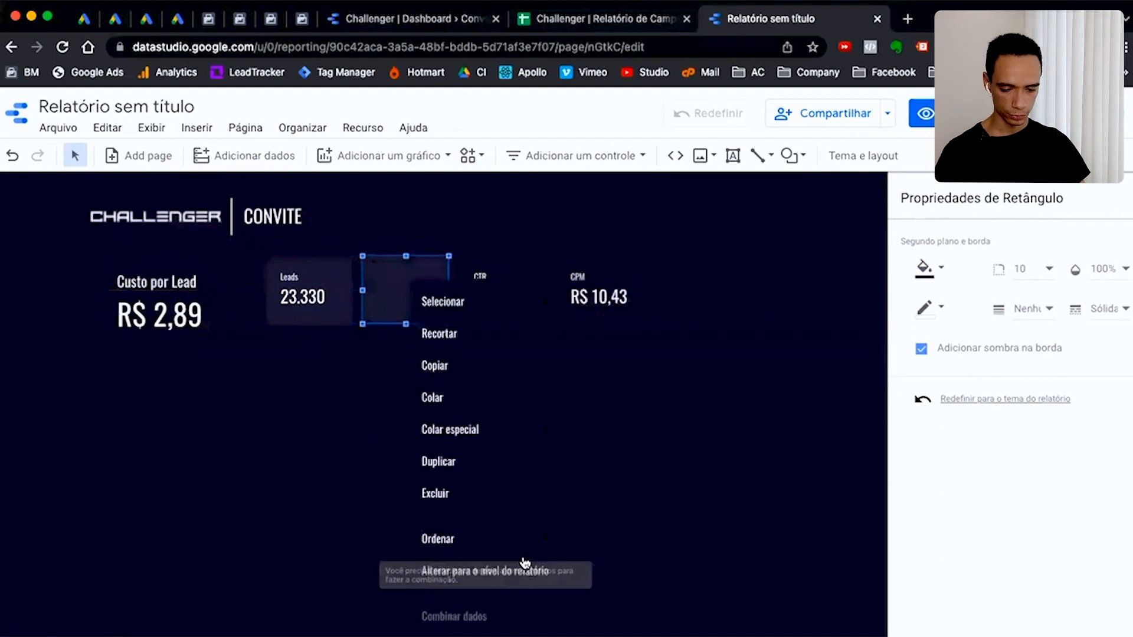
{"action": "mouse_move", "coordinate": [549, 549]}
{"action": "left_click", "coordinate": [613, 539]}
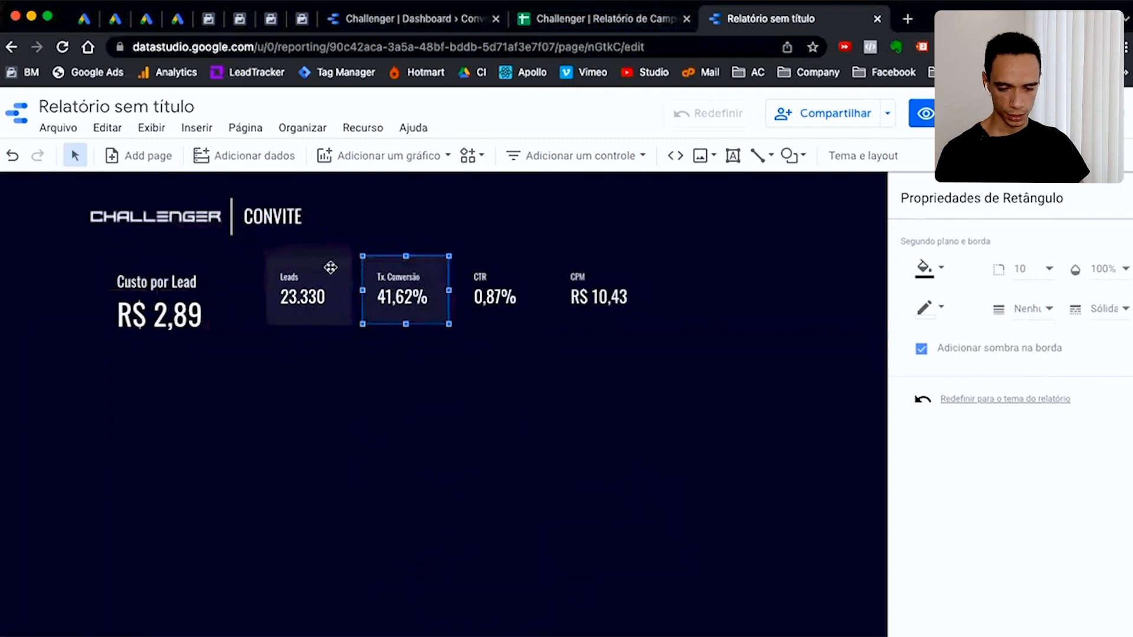
Duplicate both card rectangles together, place the copies over the CTR and CPM scorecards and send them to the back
{"action": "left_click", "coordinate": [328, 322], "text": "shift"}
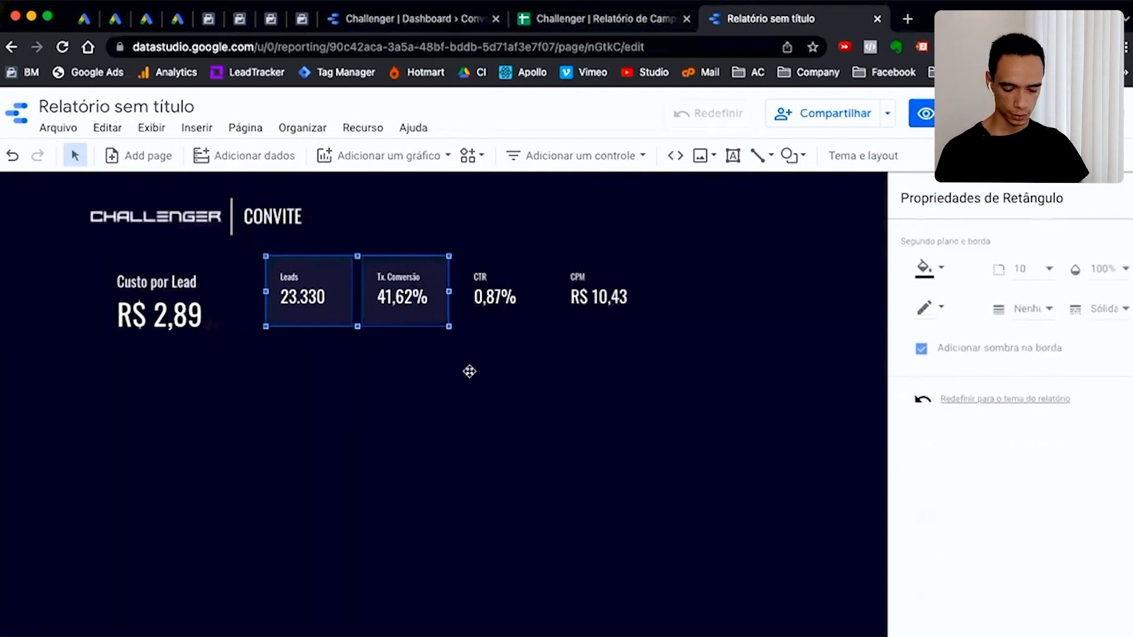
{"action": "key", "text": "super+v"}
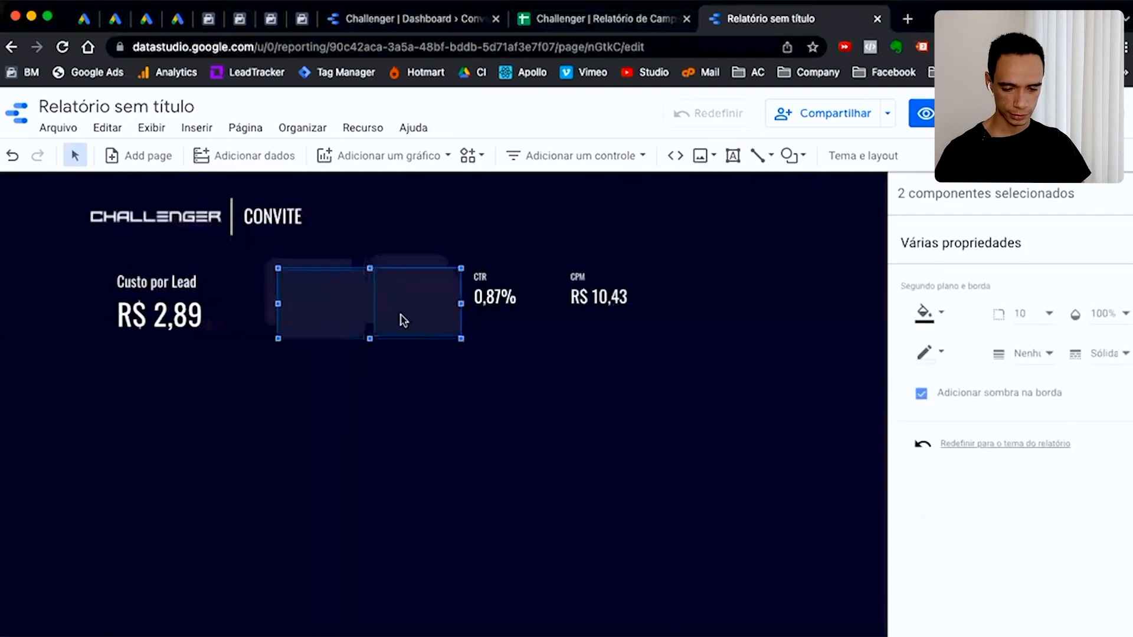
{"action": "left_click_drag", "start_coordinate": [400, 313], "coordinate": [566, 299]}
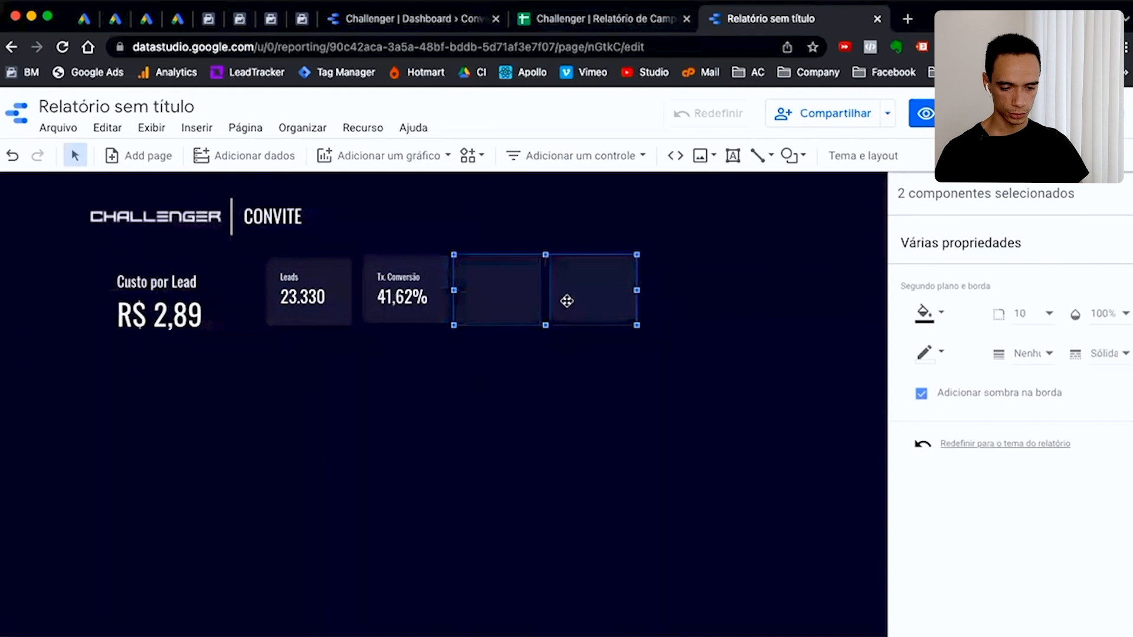
{"action": "right_click", "coordinate": [519, 307]}
{"action": "mouse_move", "coordinate": [589, 525]}
{"action": "mouse_move", "coordinate": [597, 474]}
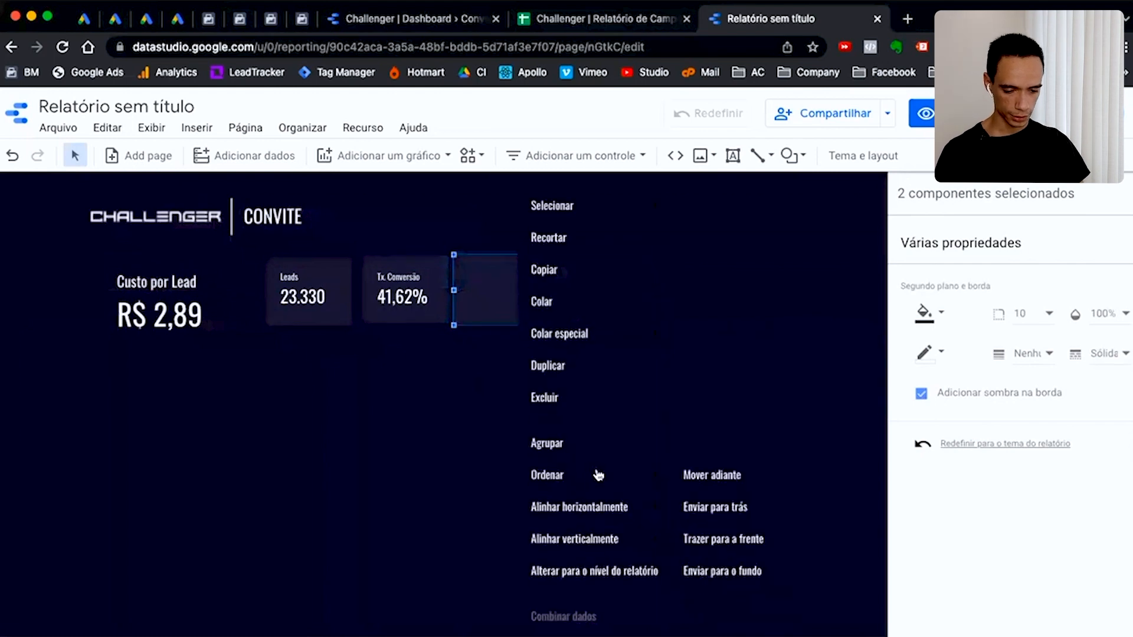
{"action": "left_click", "coordinate": [732, 566]}
{"action": "left_click", "coordinate": [523, 487]}
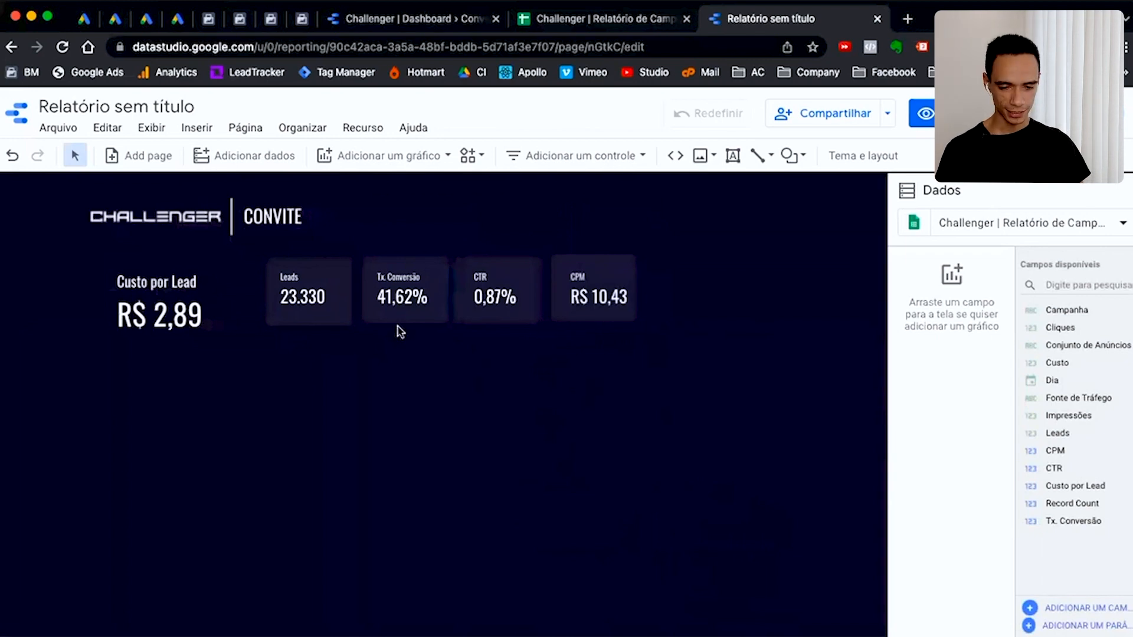
Check the Challenger dashboard's scorecards, return to the new report and set the Leads scorecard's comparison period to Período anterior
{"action": "left_click", "coordinate": [422, 22]}
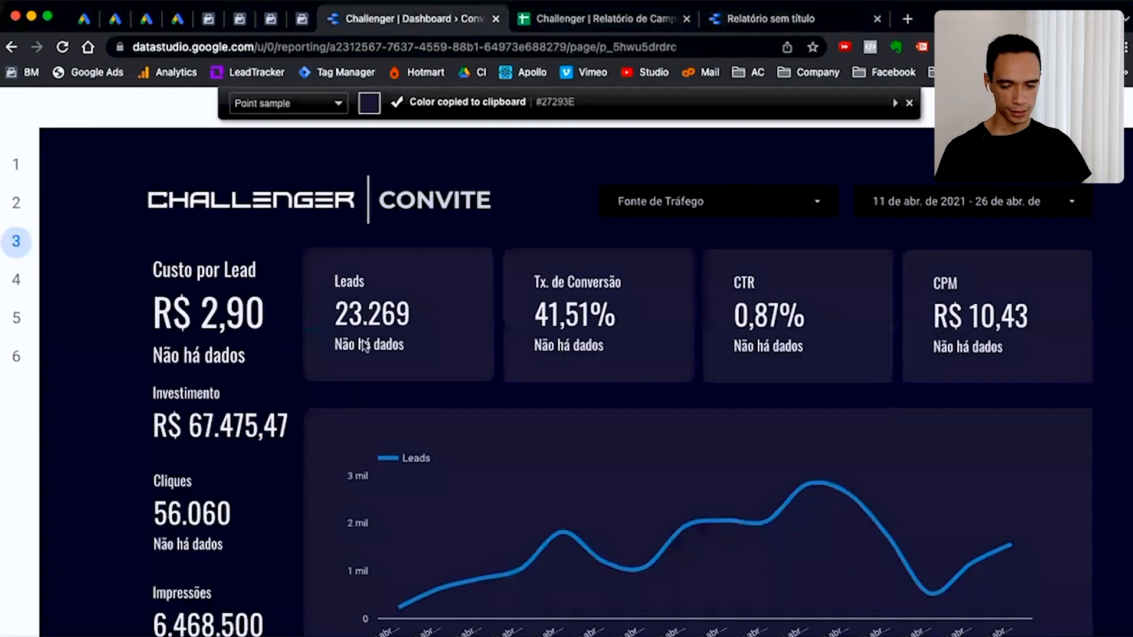
{"action": "left_click", "coordinate": [799, 18]}
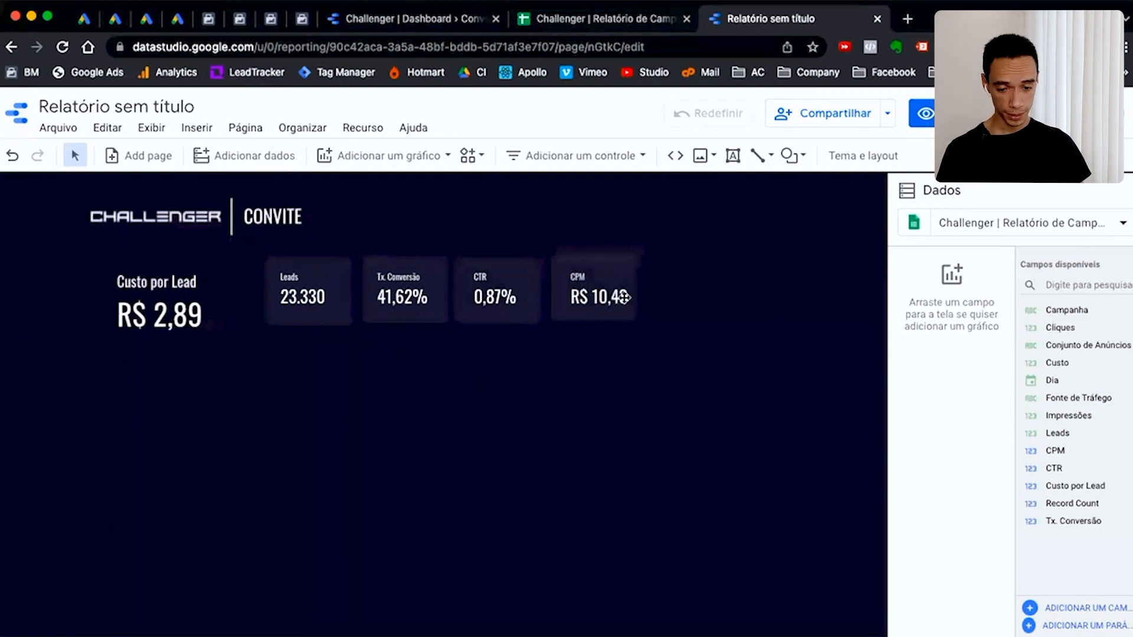
{"action": "left_click", "coordinate": [318, 304]}
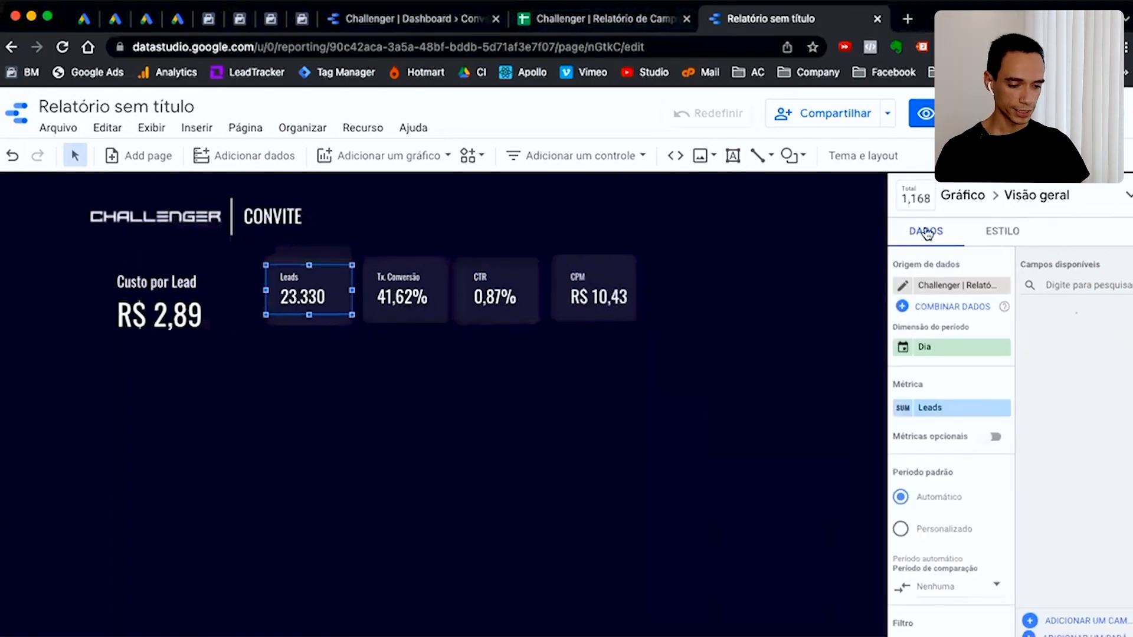
{"action": "scroll", "coordinate": [938, 607], "scroll_direction": "down", "scroll_amount": 4}
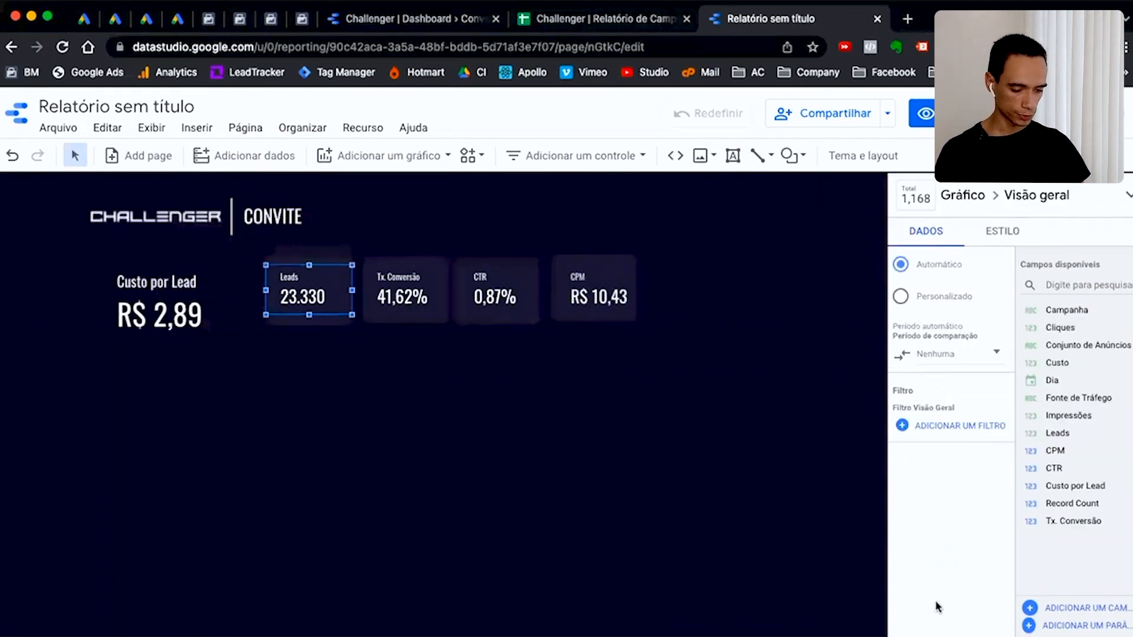
{"action": "left_click", "coordinate": [947, 358]}
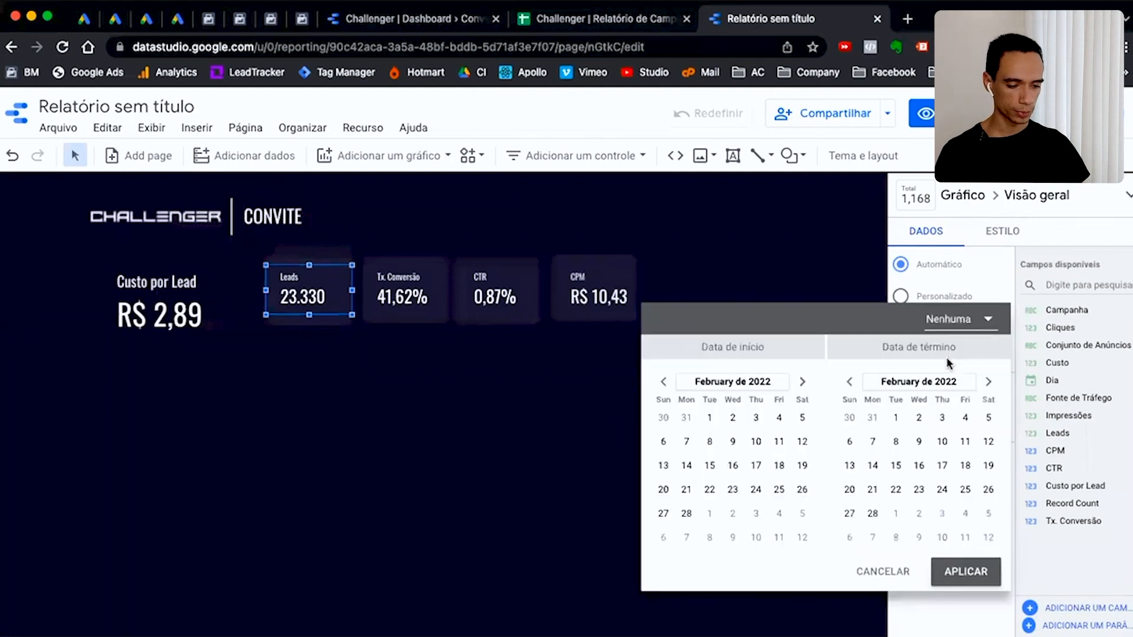
{"action": "left_click", "coordinate": [958, 326]}
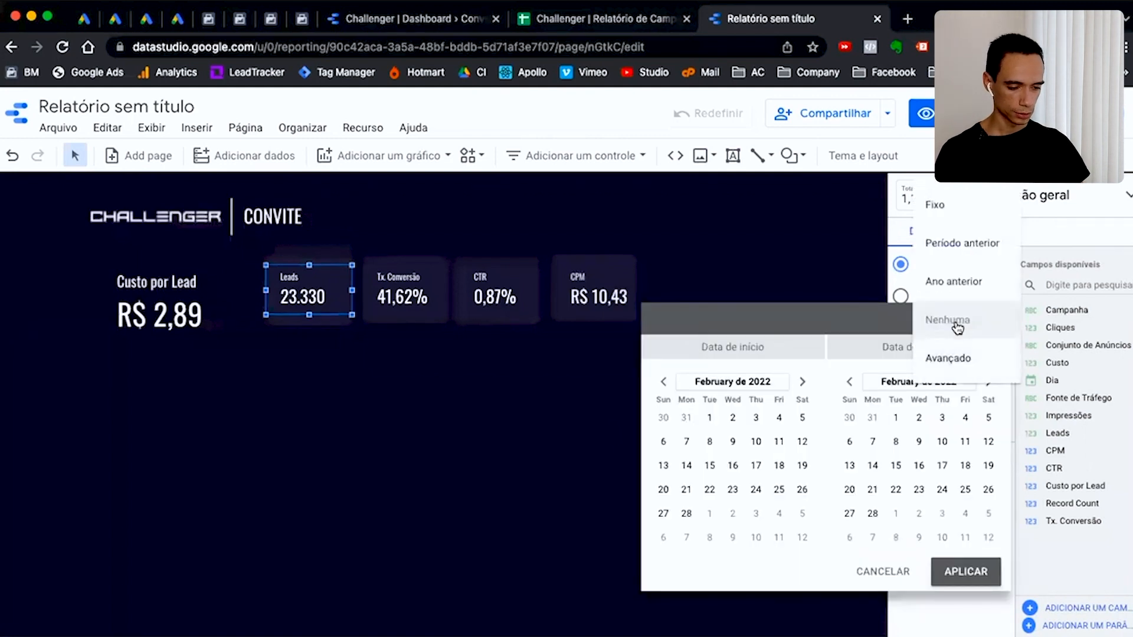
{"action": "left_click", "coordinate": [972, 250]}
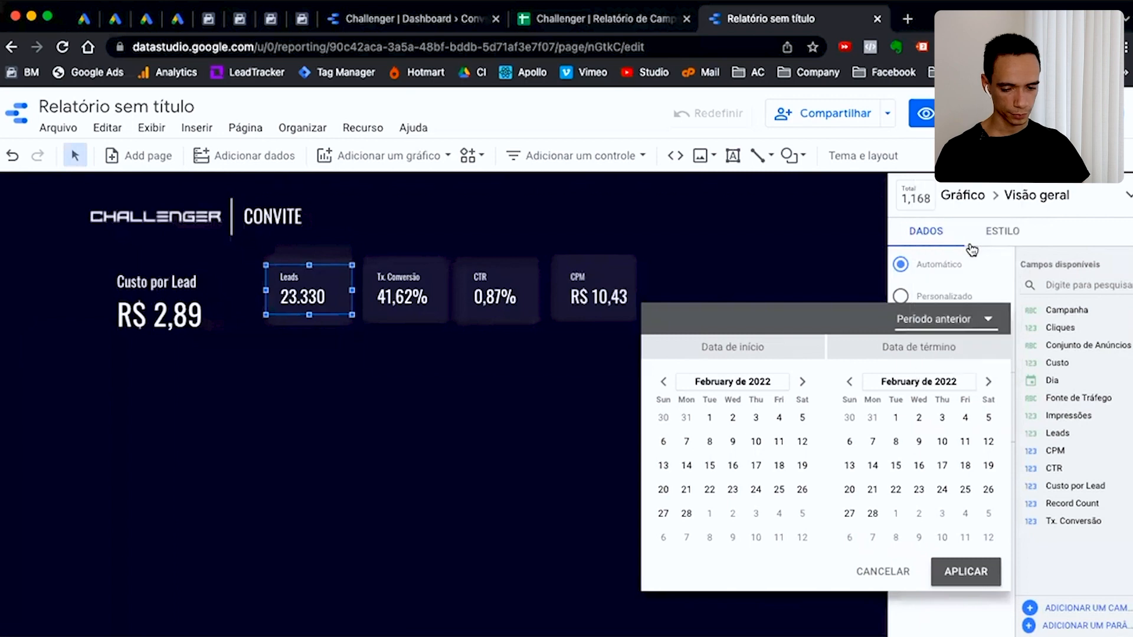
{"action": "left_click", "coordinate": [966, 582]}
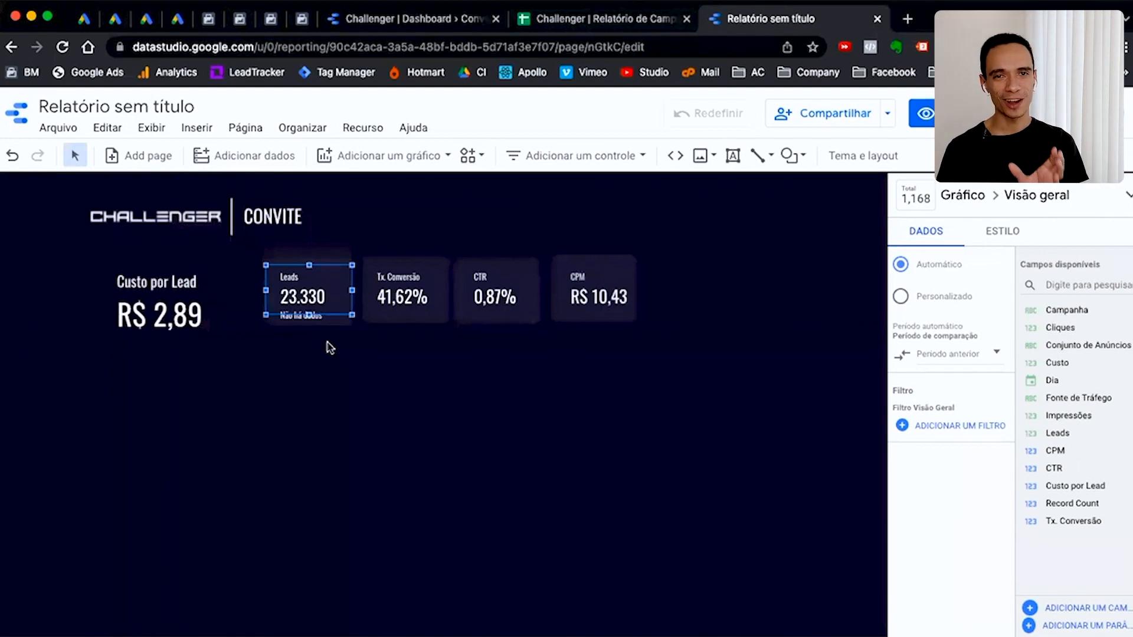
Set the Leads scorecard's comparison period back to Nenhuma
{"action": "left_click", "coordinate": [954, 354]}
{"action": "left_click", "coordinate": [951, 326]}
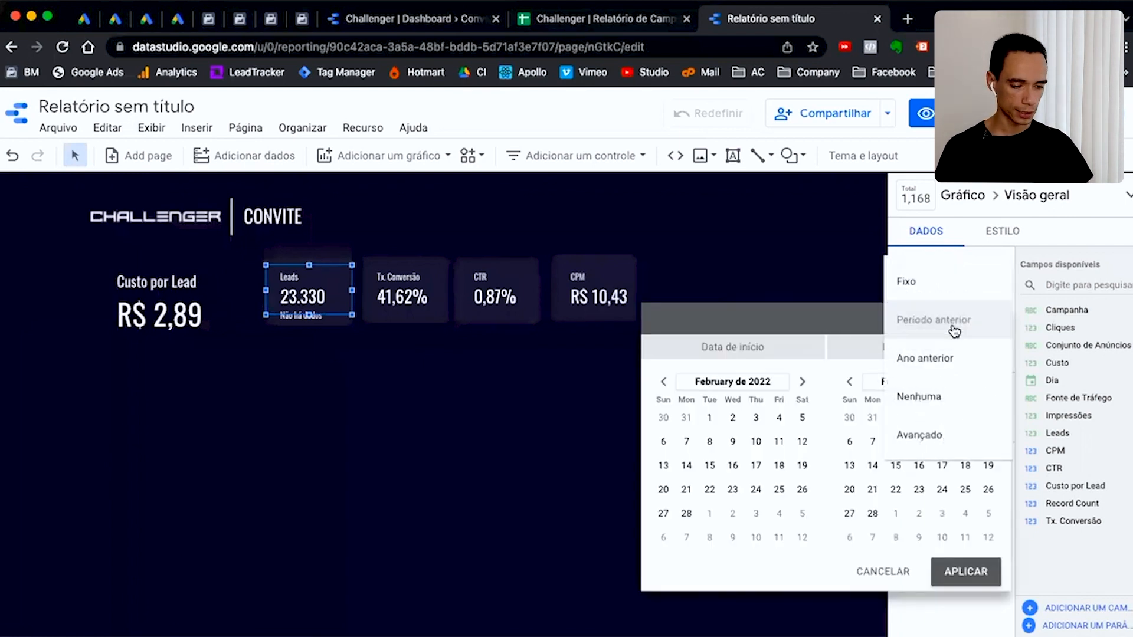
{"action": "left_click", "coordinate": [921, 397]}
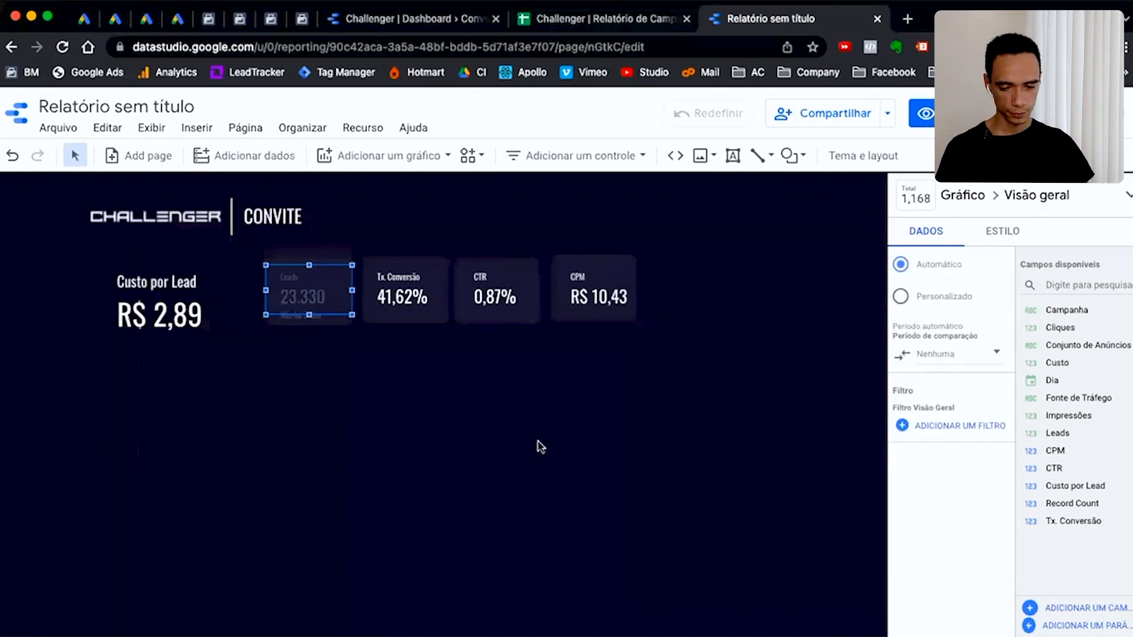
{"action": "left_click", "coordinate": [405, 422]}
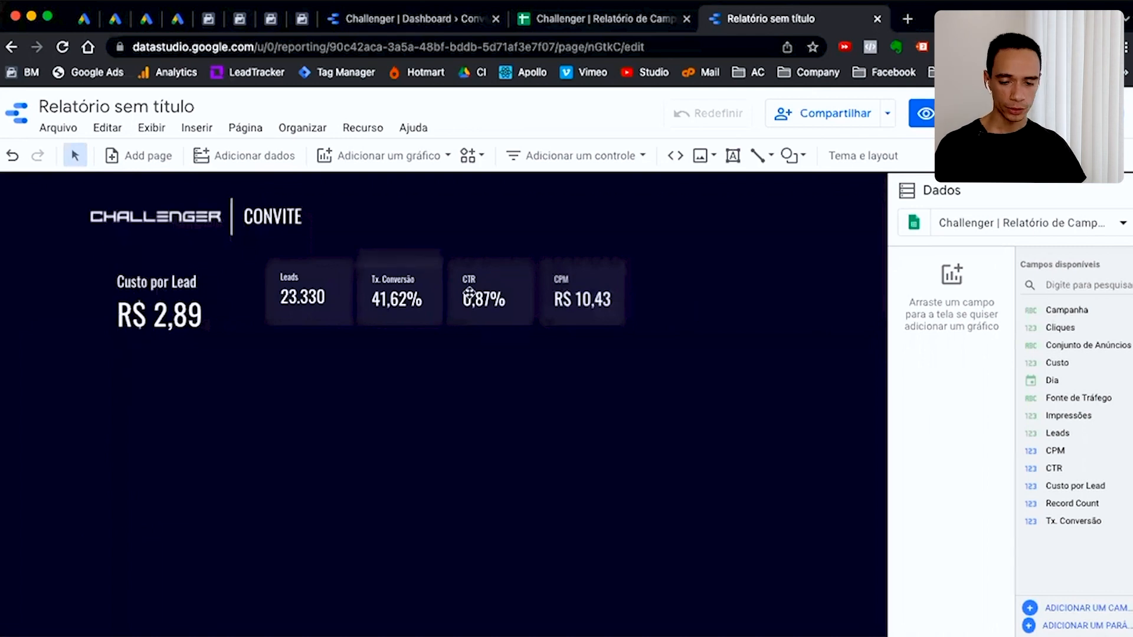
Duplicate the Leads scorecard, place the copy below Custo por Lead and set its metric to Custo
{"action": "left_click", "coordinate": [316, 299]}
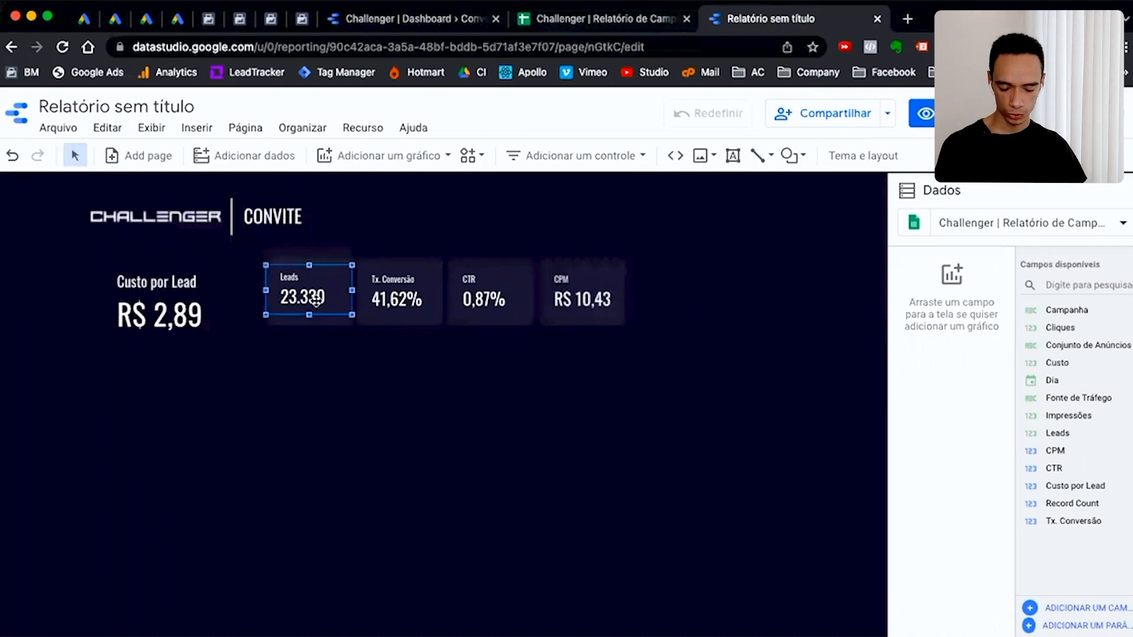
{"action": "left_click_drag", "start_coordinate": [321, 293], "coordinate": [141, 364]}
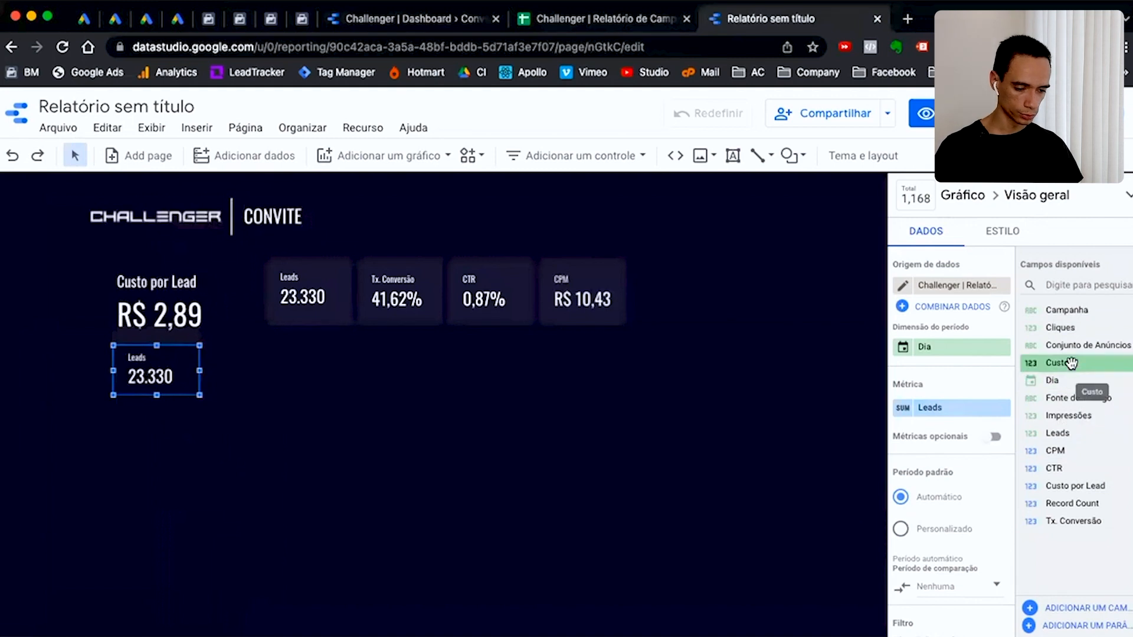
{"action": "left_click_drag", "start_coordinate": [1071, 363], "coordinate": [944, 407]}
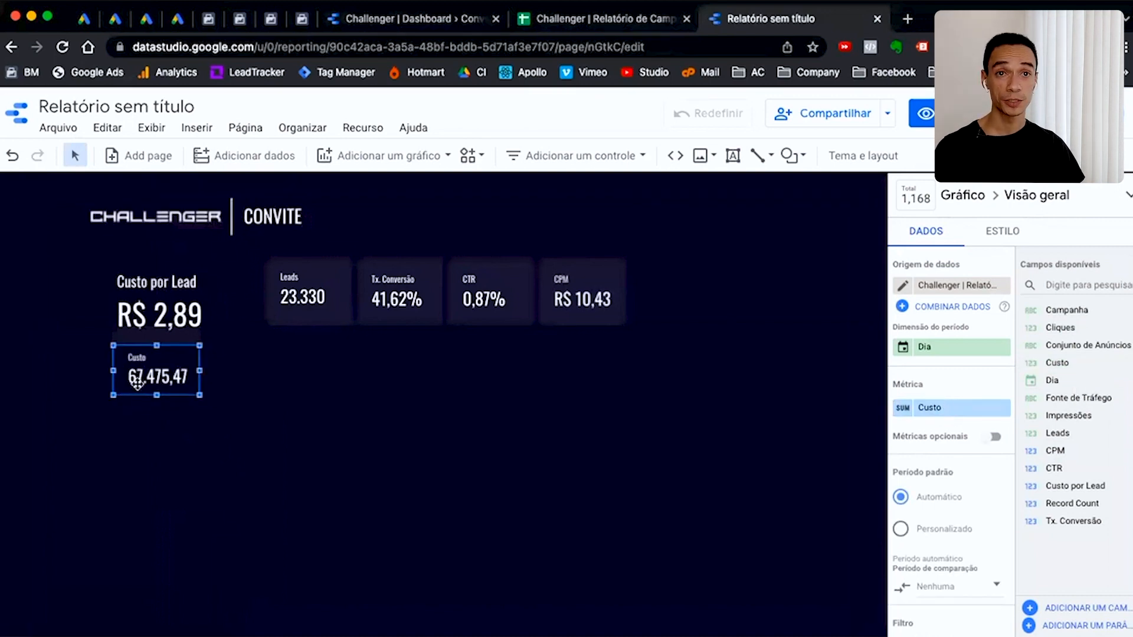
Set the Custo metric's type to currency BRL - Real brasileiro (R$) and align the scorecard under Custo por Lead
{"action": "left_click", "coordinate": [904, 410]}
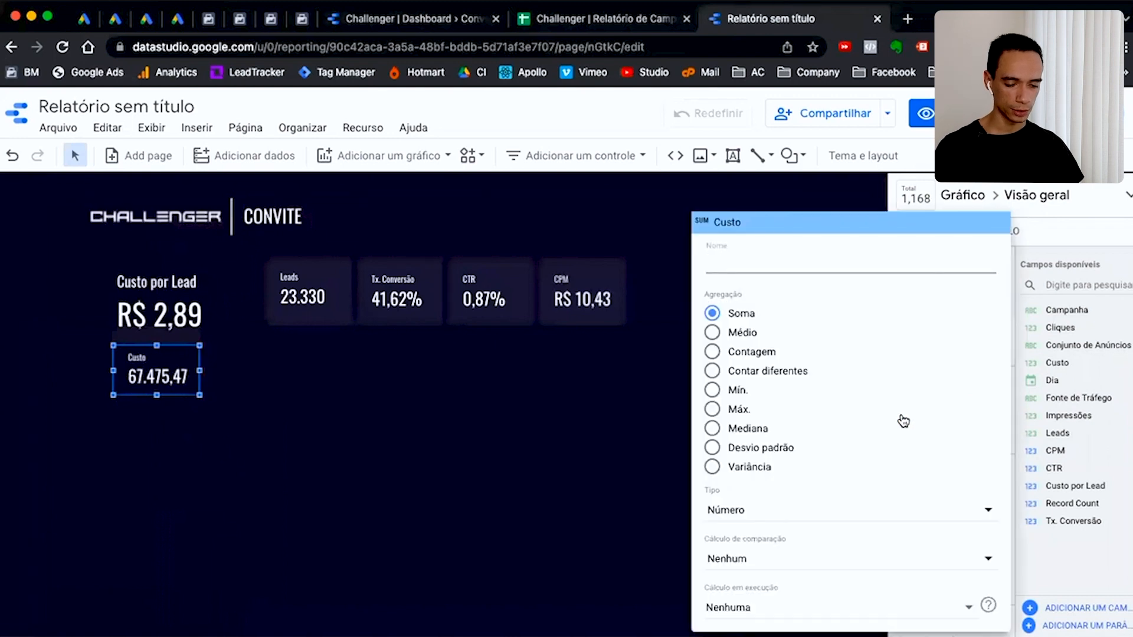
{"action": "left_click", "coordinate": [764, 509]}
{"action": "mouse_move", "coordinate": [761, 550]}
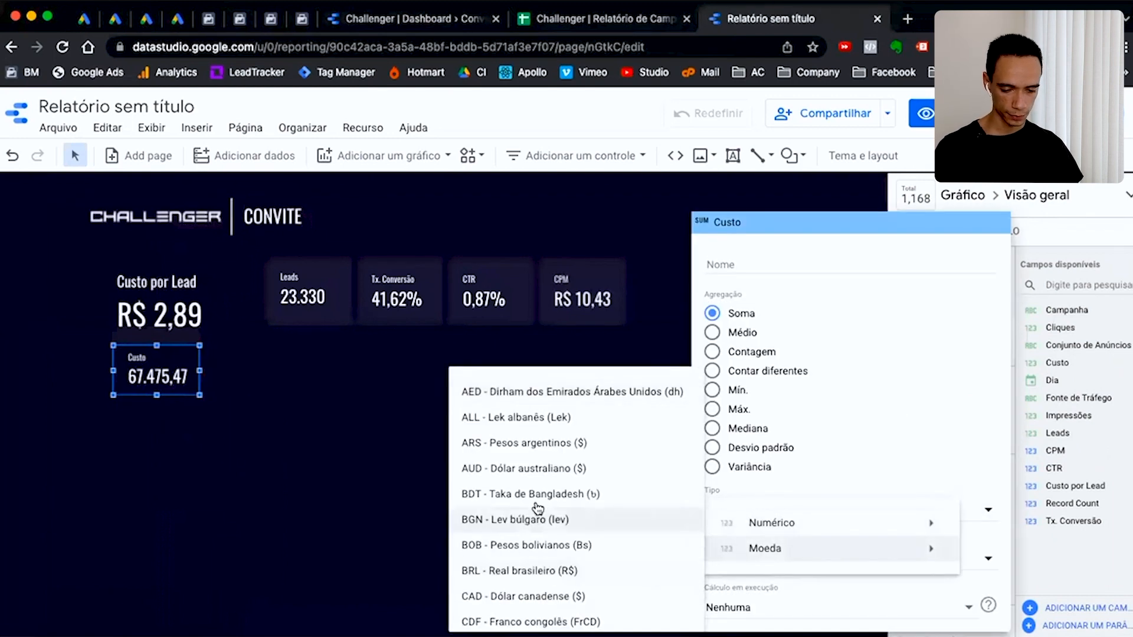
{"action": "left_click", "coordinate": [546, 572]}
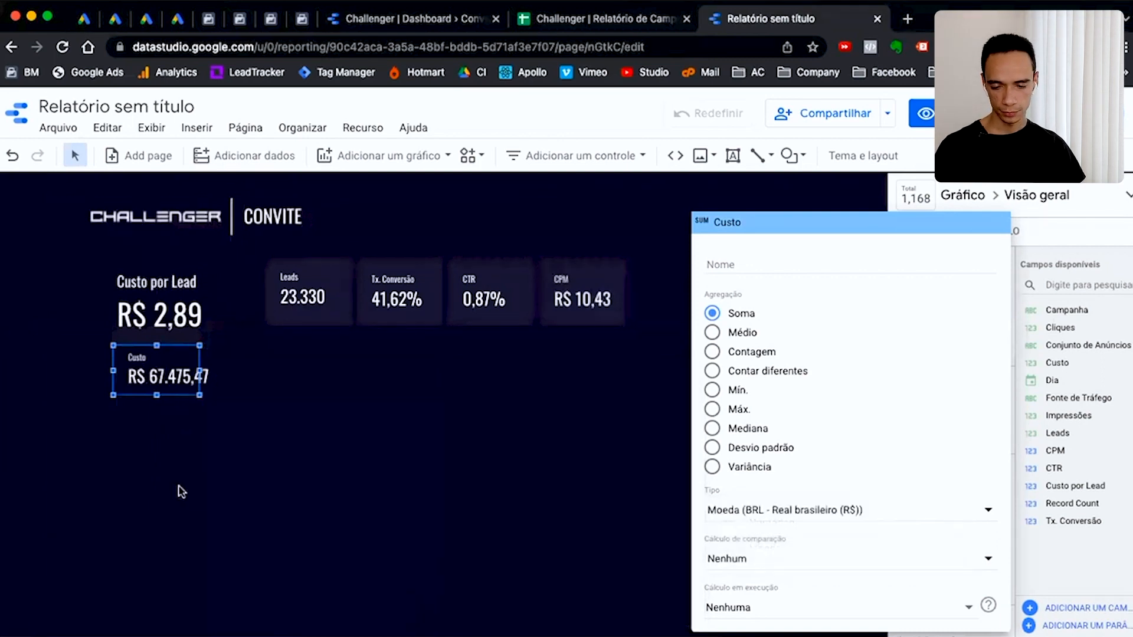
{"action": "left_click_drag", "start_coordinate": [178, 376], "coordinate": [171, 372]}
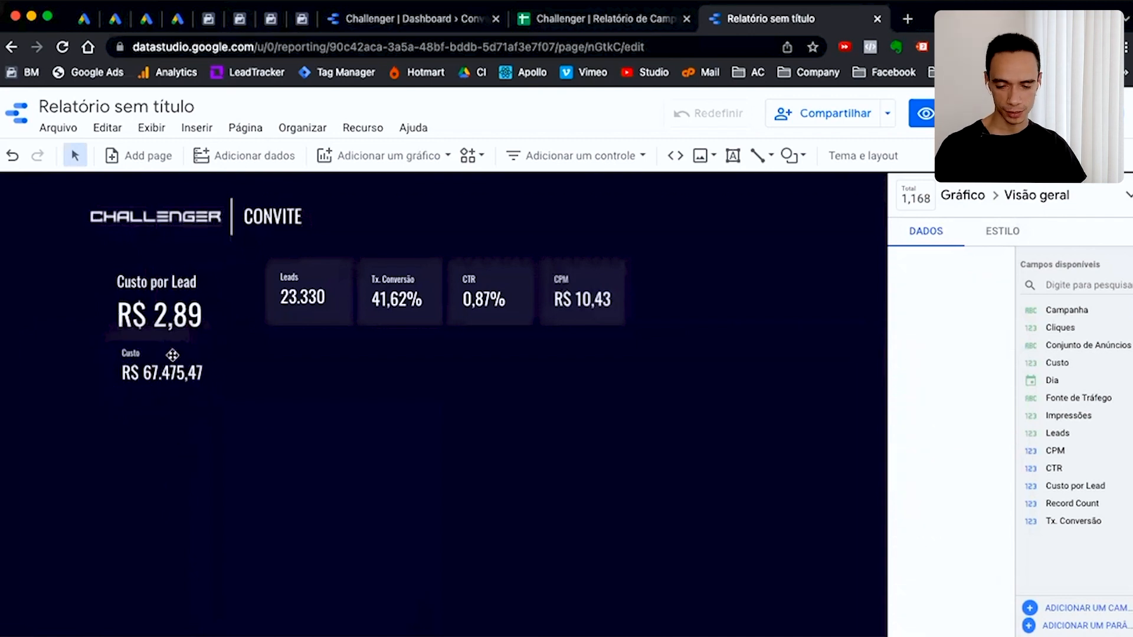
Duplicate the Custo scorecard, place the copy directly below it and set its metric to Impressões
{"action": "key", "text": "super+v"}
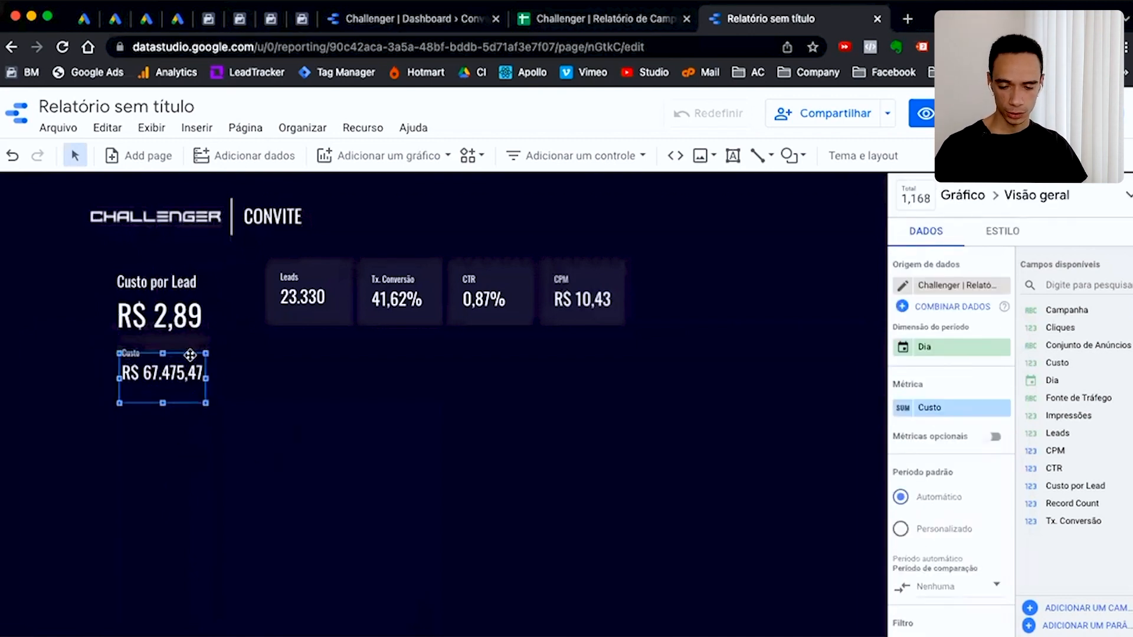
{"action": "left_click_drag", "start_coordinate": [174, 388], "coordinate": [156, 469]}
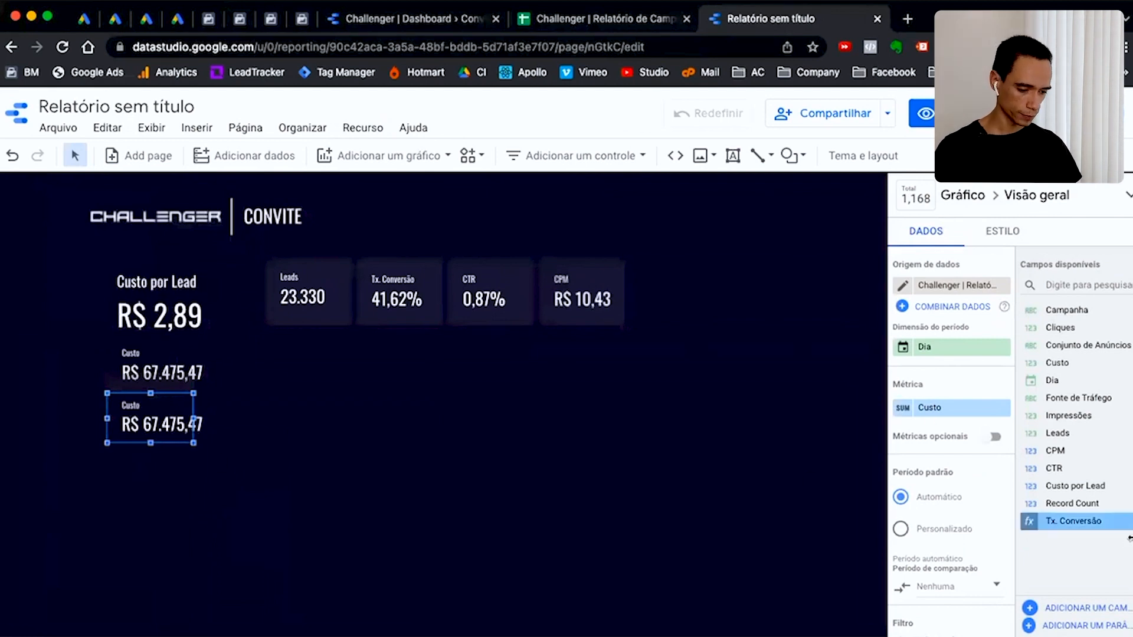
{"action": "left_click_drag", "start_coordinate": [1069, 416], "coordinate": [946, 409]}
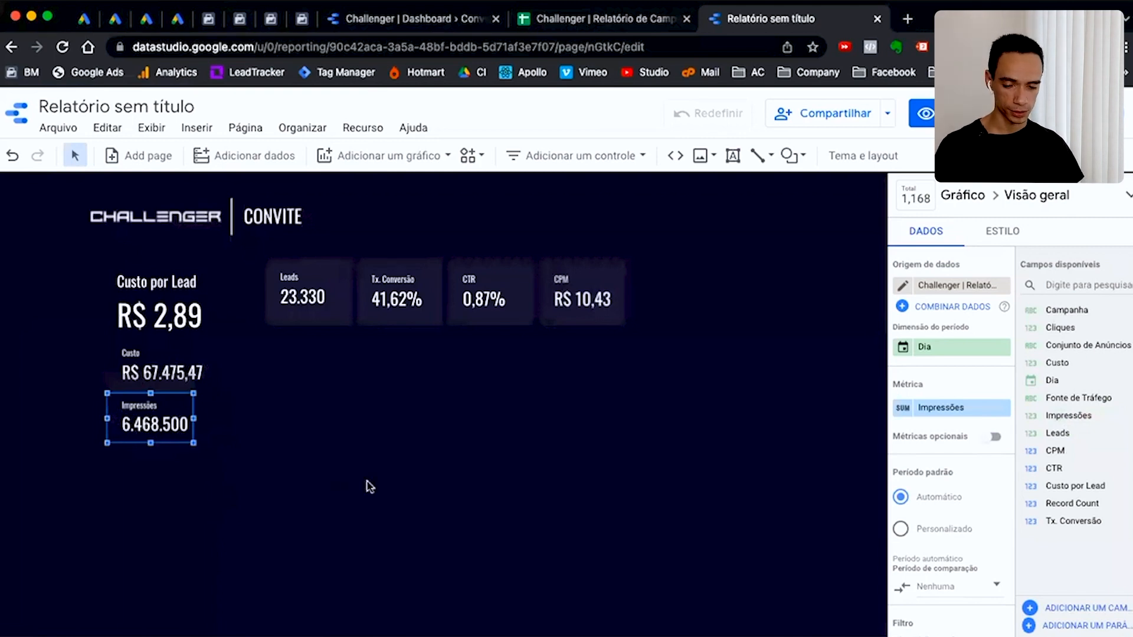
Duplicate the Impressões scorecard, place the copy directly below it and set its metric to Cliques
{"action": "key", "text": "super+z"}
{"action": "key", "text": "super+v"}
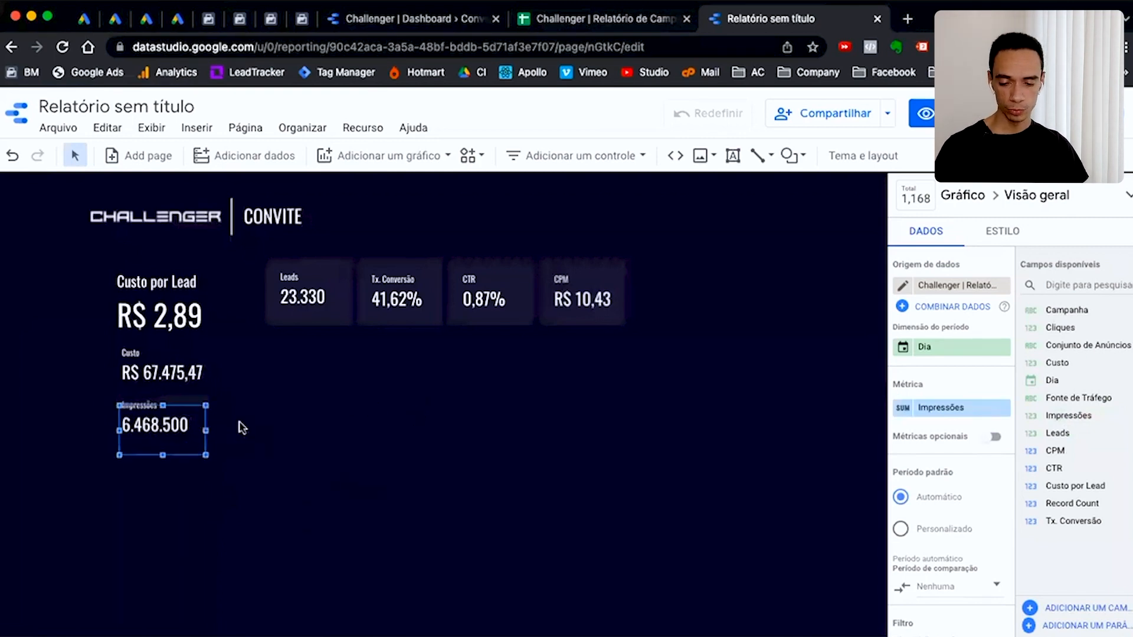
{"action": "left_click_drag", "start_coordinate": [172, 423], "coordinate": [161, 457]}
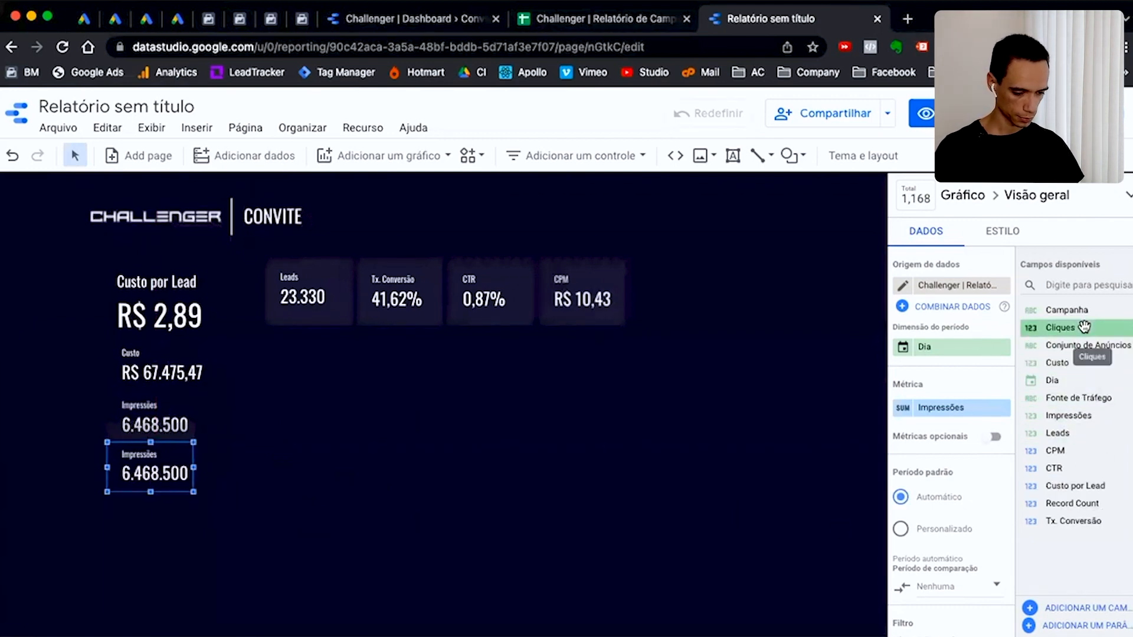
{"action": "left_click_drag", "start_coordinate": [1084, 326], "coordinate": [946, 411]}
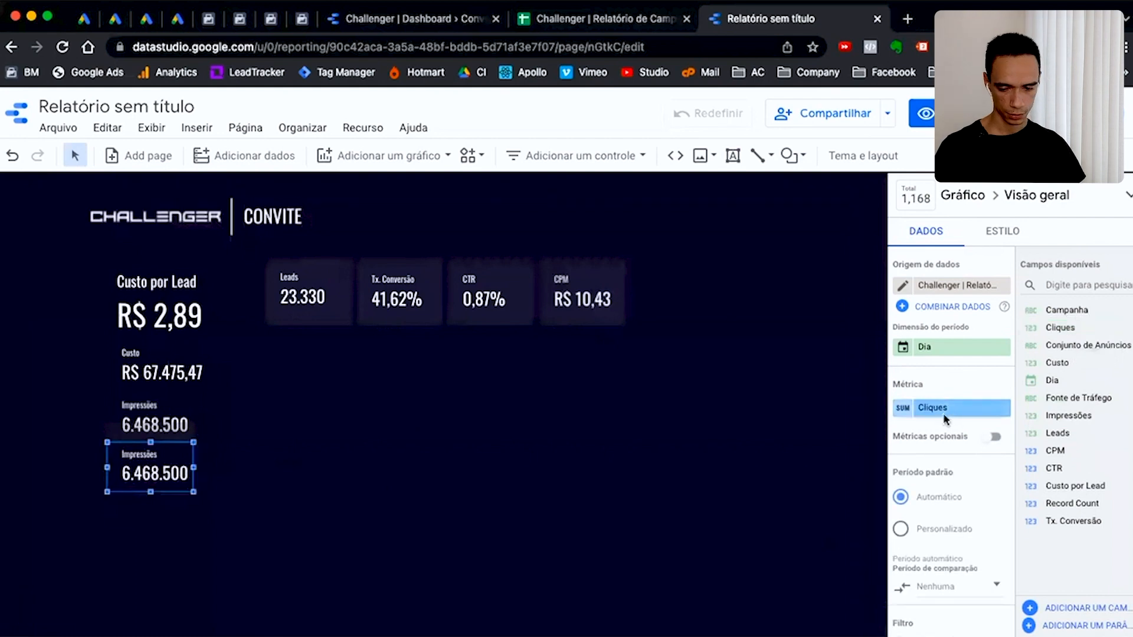
{"action": "left_click", "coordinate": [411, 551]}
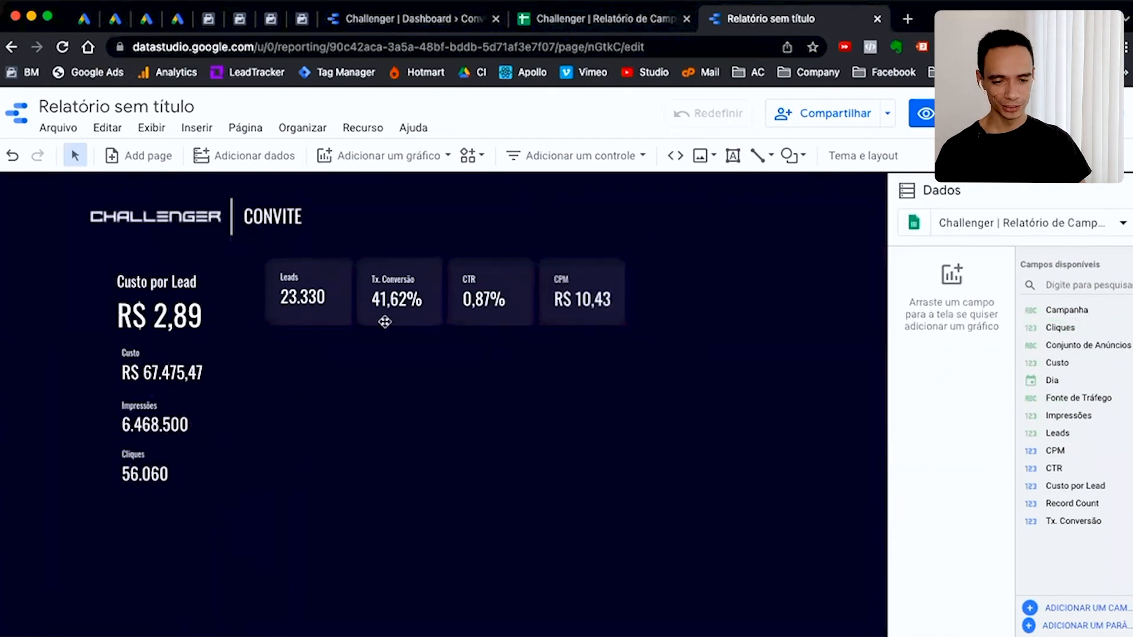
Check the Challenger dashboard's line chart and add a smoothed time series chart below the Leads card, aligned with its outer edge
{"action": "left_click", "coordinate": [416, 21]}
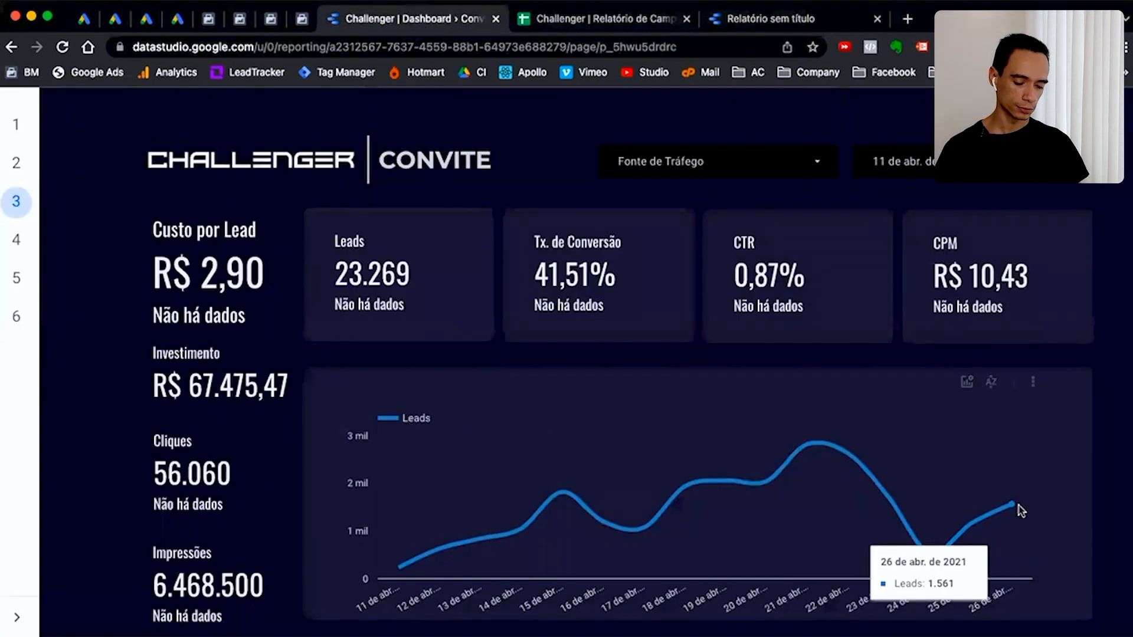
{"action": "left_click", "coordinate": [752, 22]}
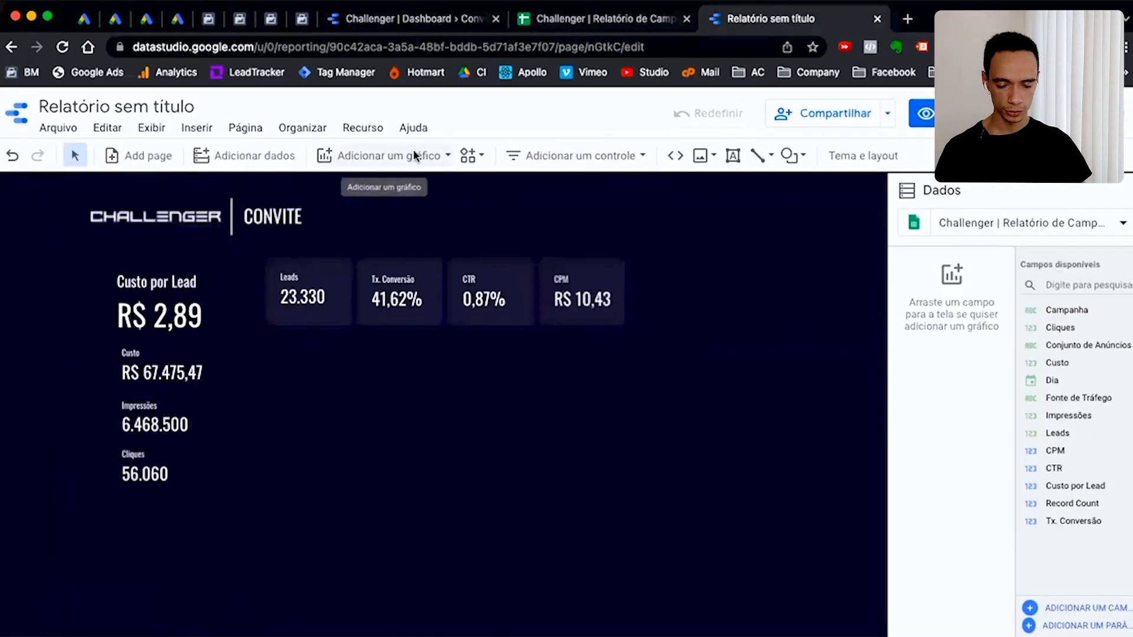
{"action": "left_click", "coordinate": [414, 155]}
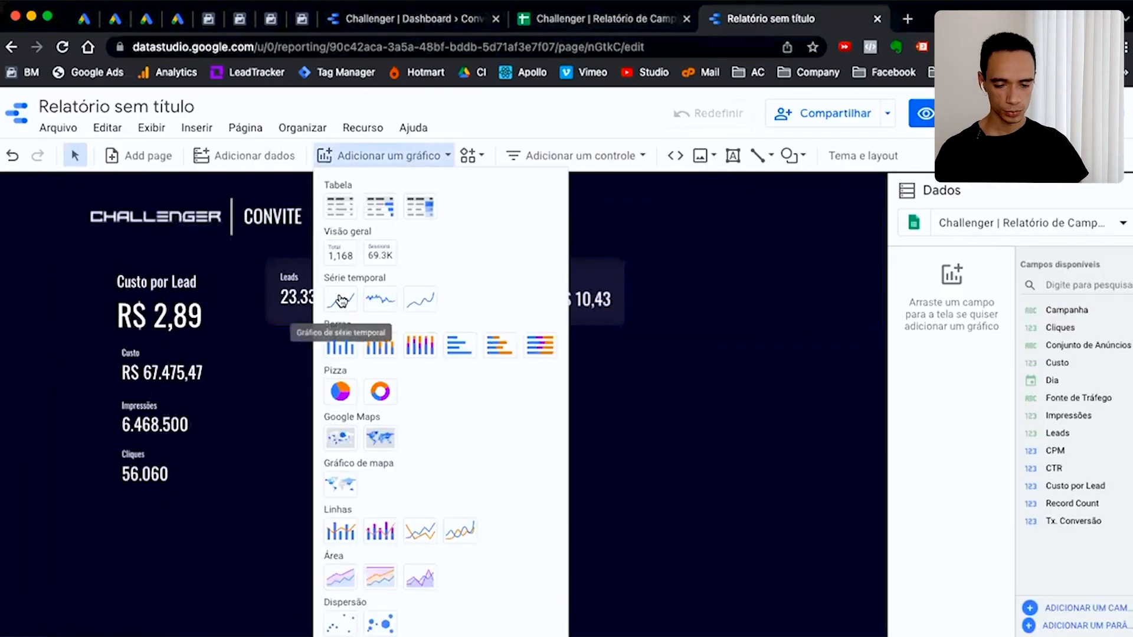
{"action": "left_click", "coordinate": [428, 302]}
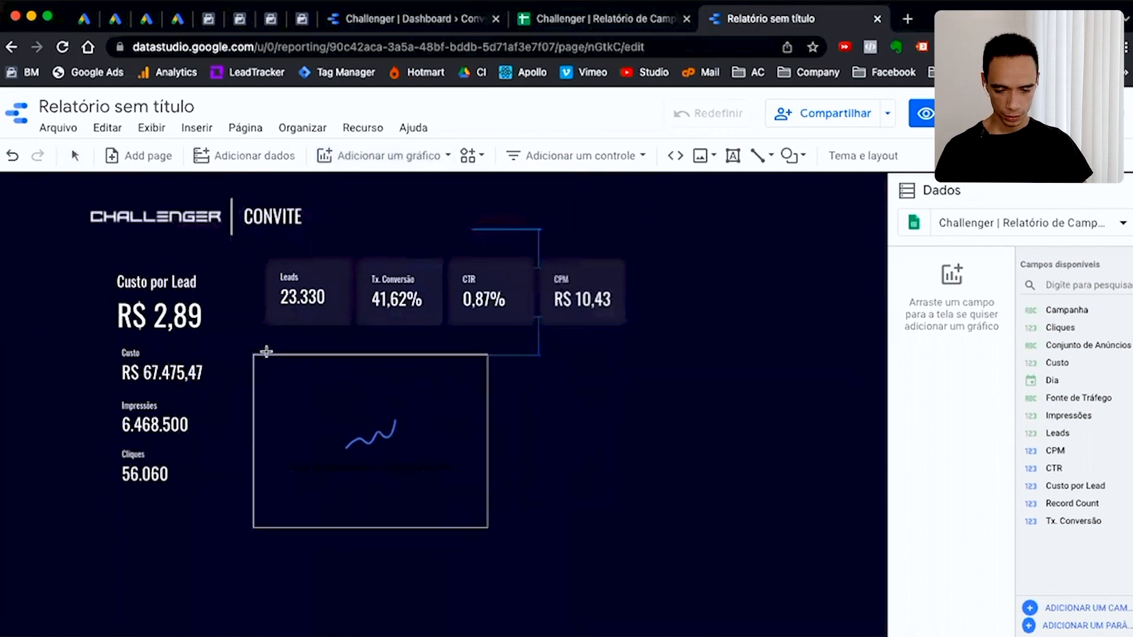
{"action": "left_click", "coordinate": [267, 342]}
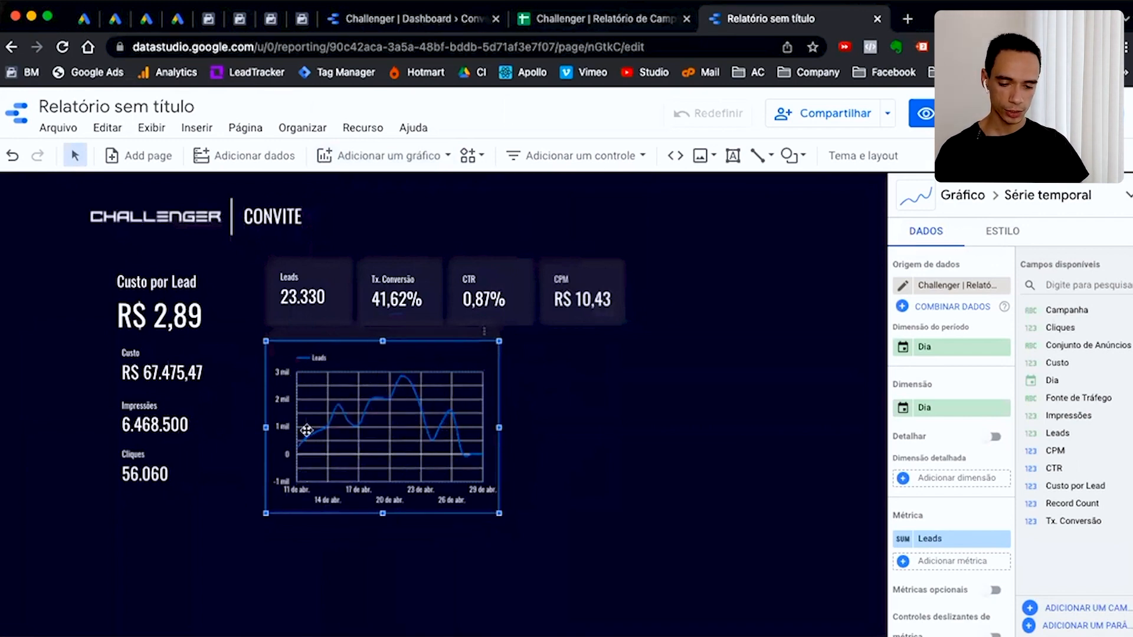
Make the time series chart's gridlines transparent and widen the chart to line up with the CPM card's outer edge
{"action": "left_click", "coordinate": [998, 233]}
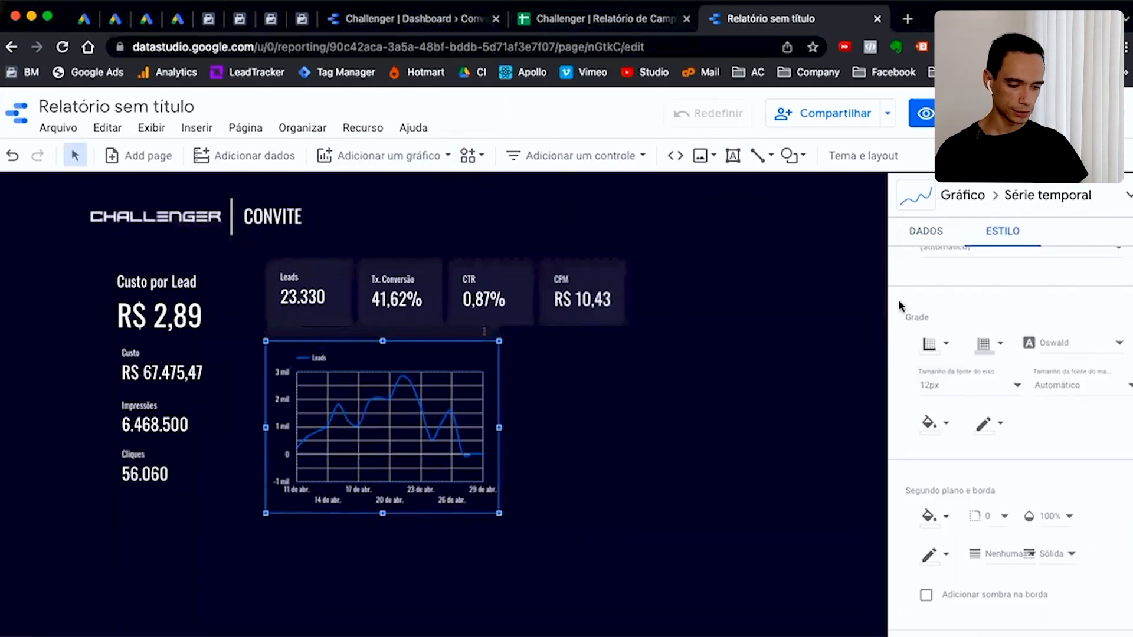
{"action": "left_click", "coordinate": [997, 345]}
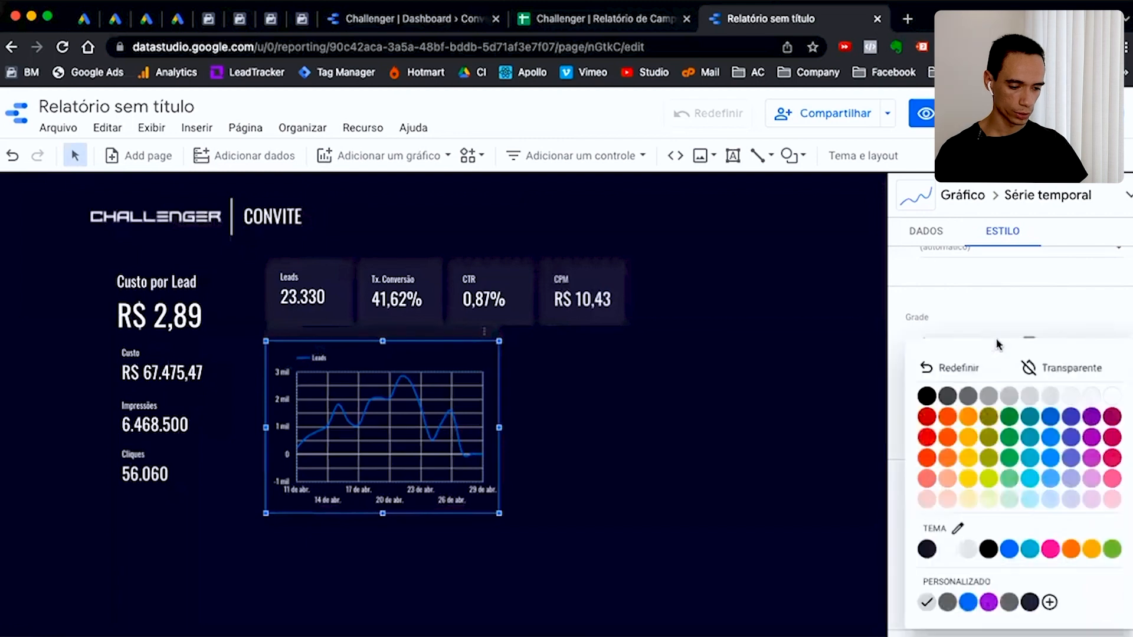
{"action": "left_click", "coordinate": [1069, 371]}
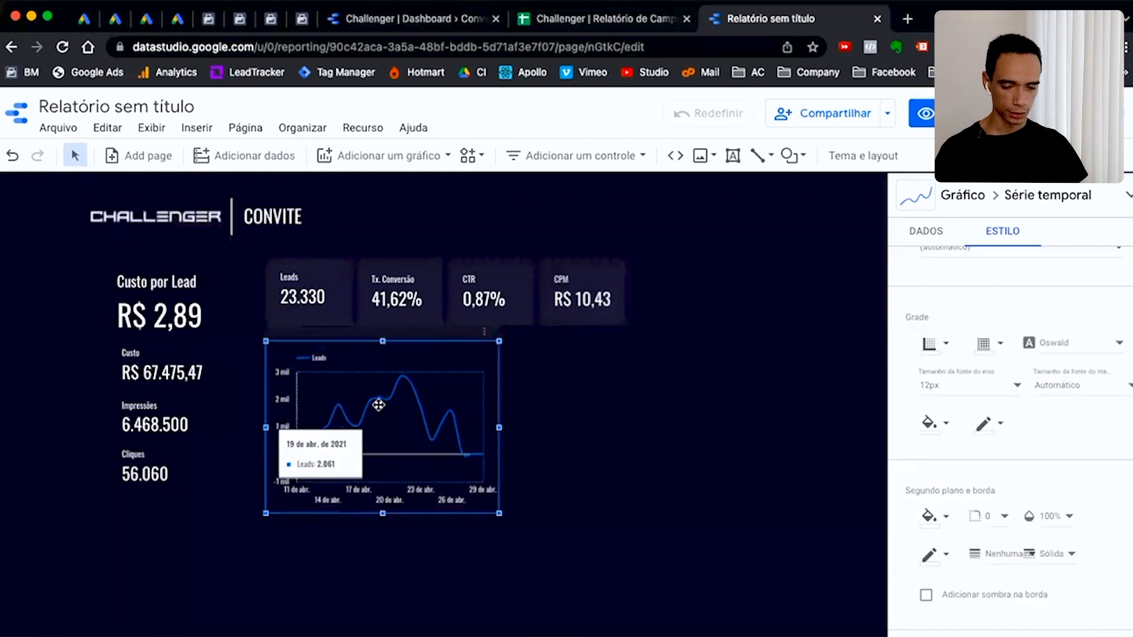
{"action": "scroll", "coordinate": [956, 496], "scroll_direction": "down", "scroll_amount": 8}
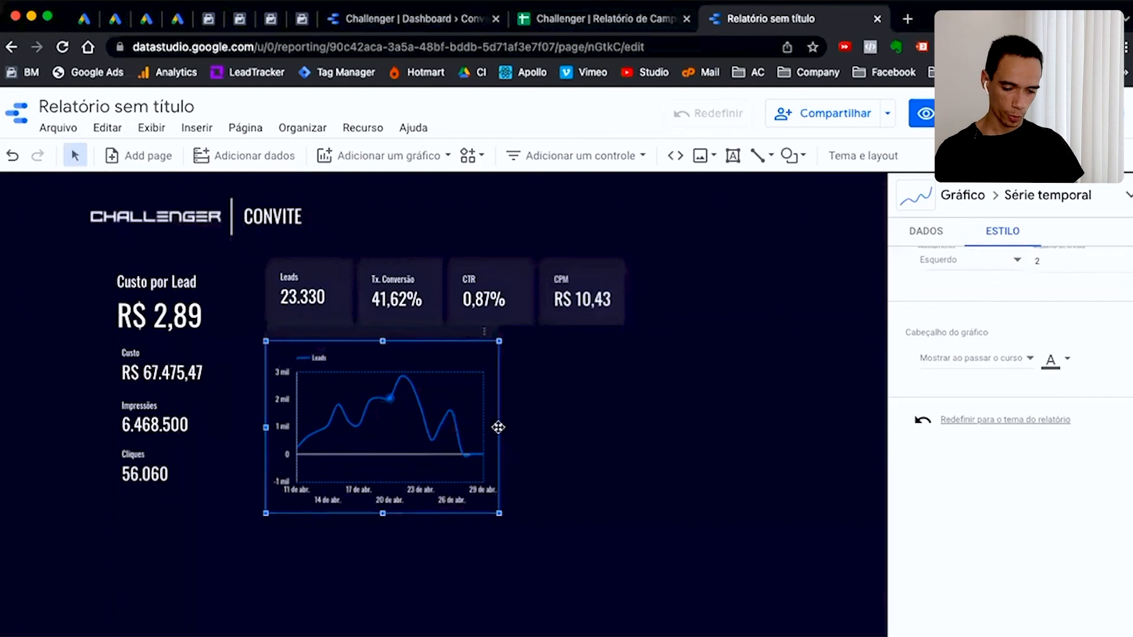
{"action": "left_click_drag", "start_coordinate": [500, 429], "coordinate": [627, 419]}
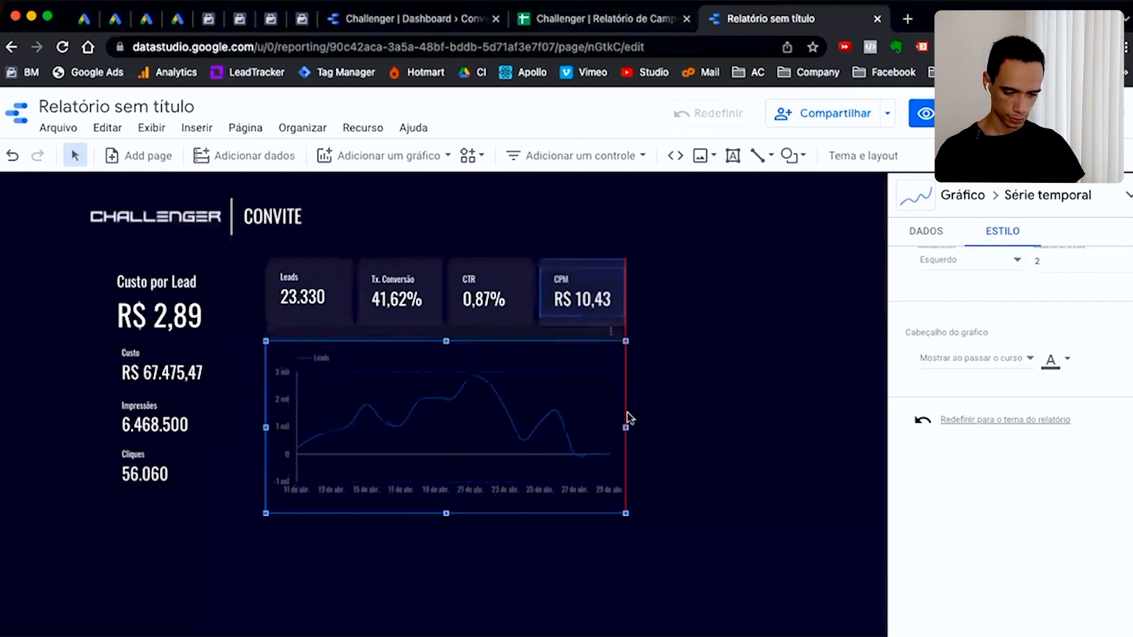
Duplicate the Leads card's background rectangle, place it over the time series chart and stretch it to the chart's full width and height
{"action": "left_click", "coordinate": [705, 503]}
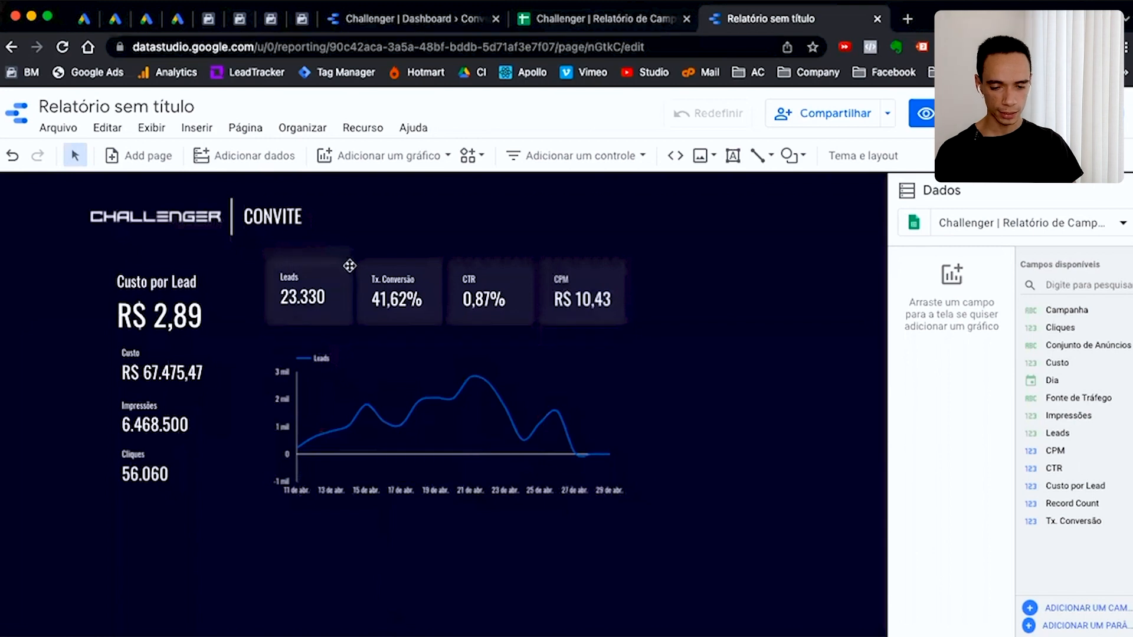
{"action": "left_click", "coordinate": [291, 321]}
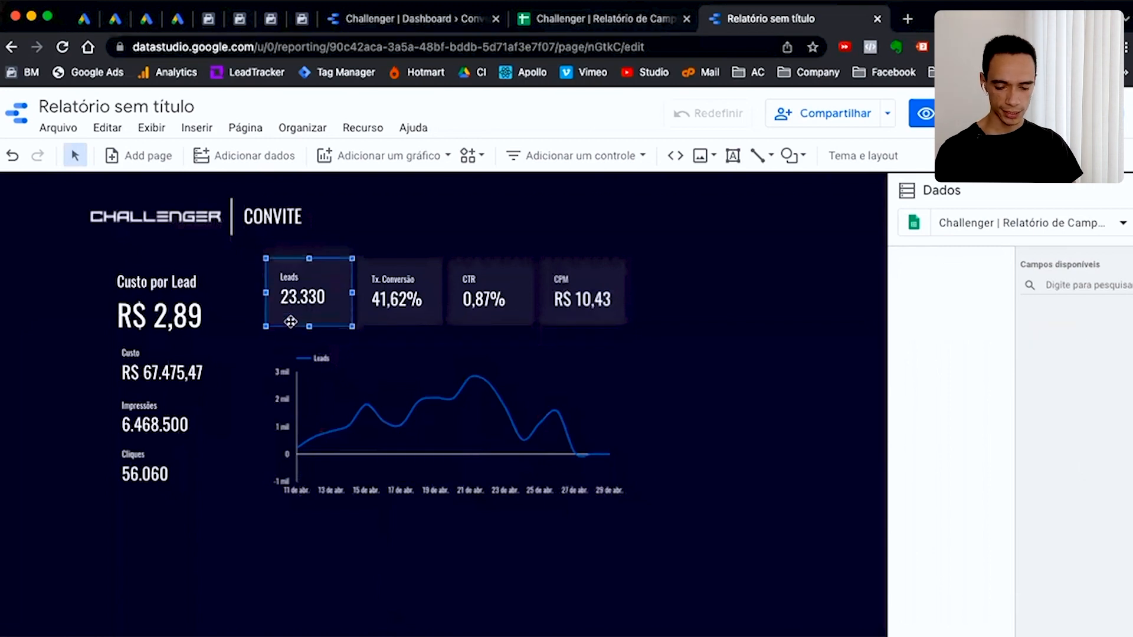
{"action": "left_click", "coordinate": [291, 336]}
{"action": "left_click_drag", "start_coordinate": [291, 337], "coordinate": [627, 372]}
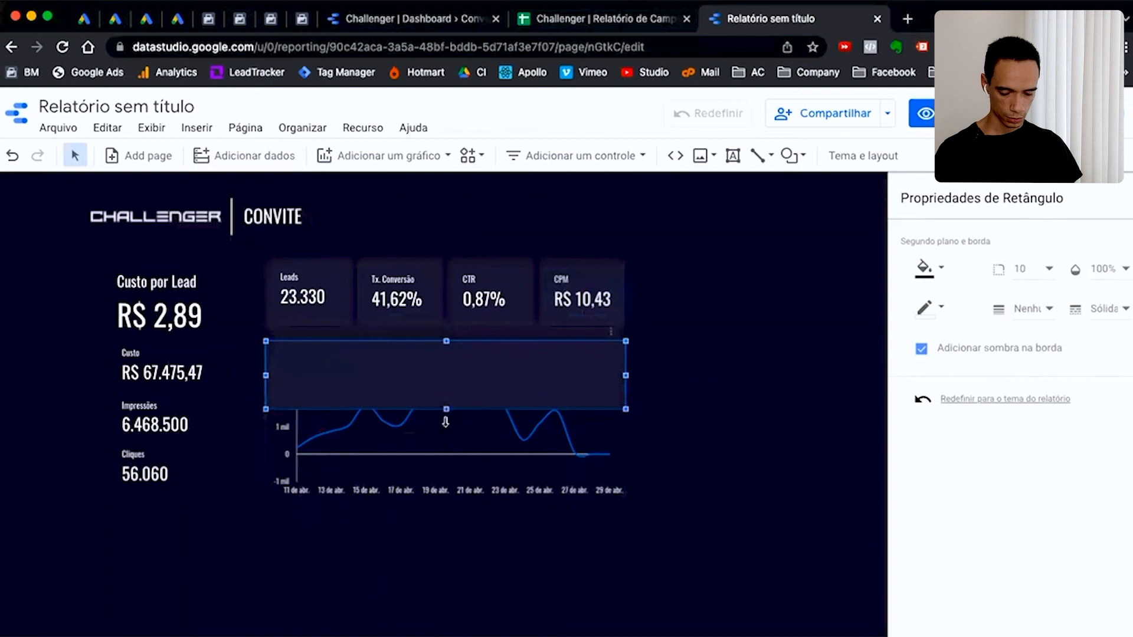
{"action": "left_click_drag", "start_coordinate": [446, 413], "coordinate": [451, 512]}
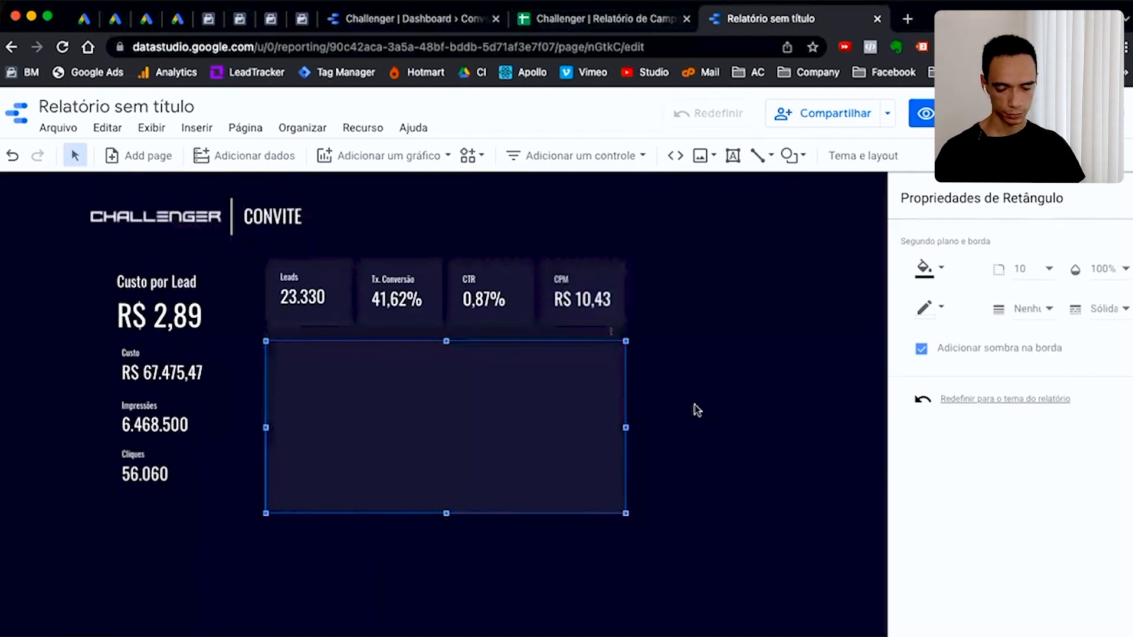
Send the enlarged background rectangle behind the time series chart
{"action": "right_click", "coordinate": [552, 409]}
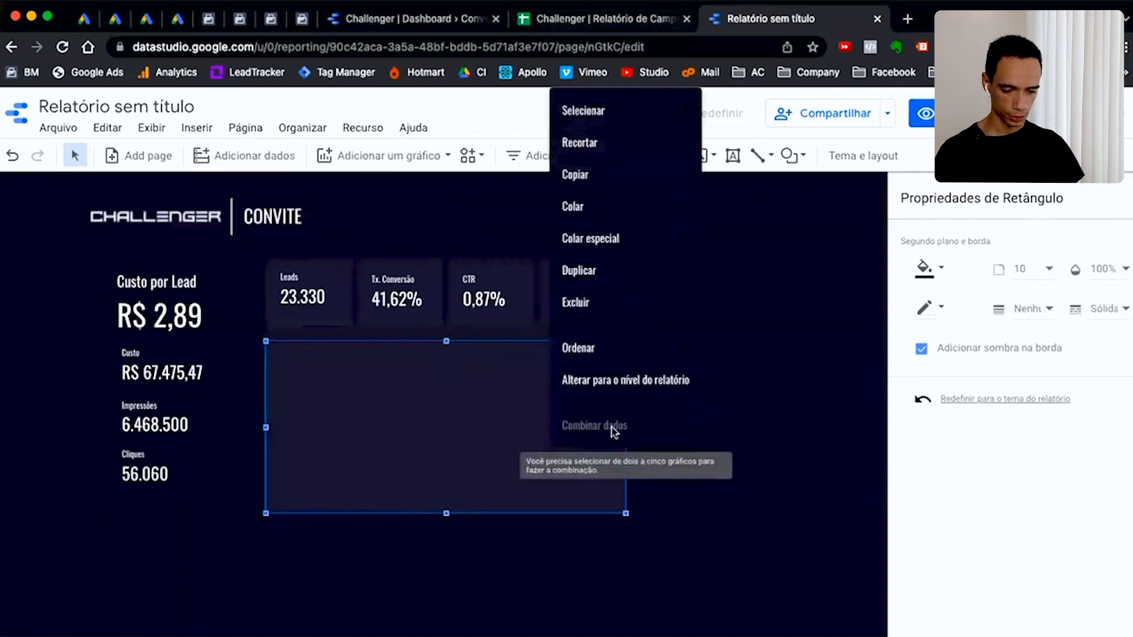
{"action": "mouse_move", "coordinate": [619, 355]}
{"action": "left_click", "coordinate": [760, 448]}
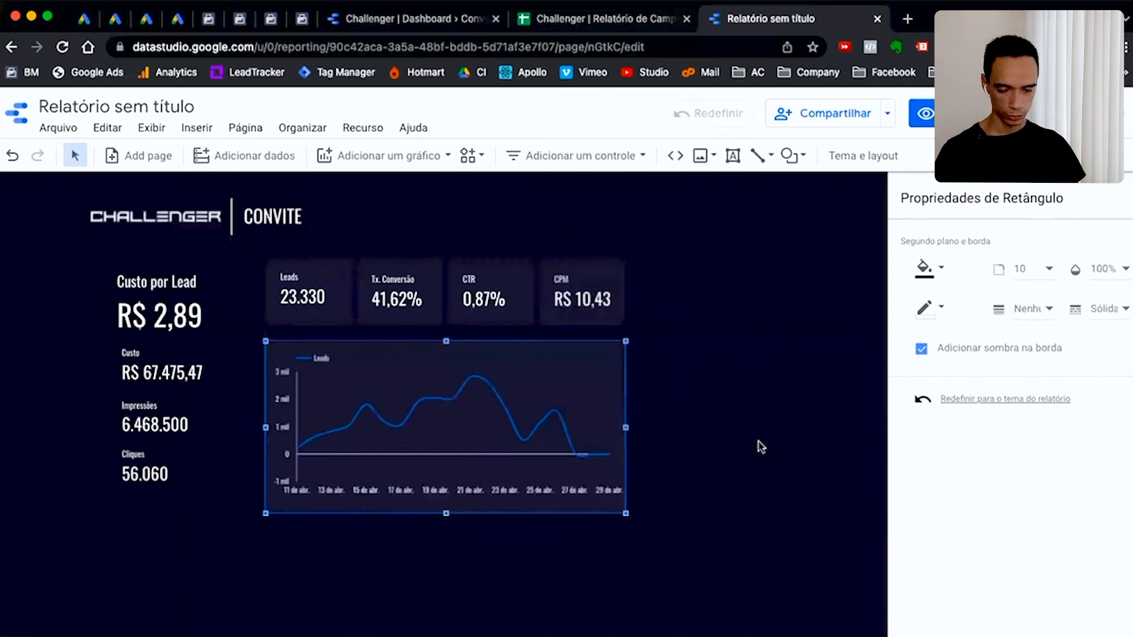
{"action": "left_click", "coordinate": [770, 451]}
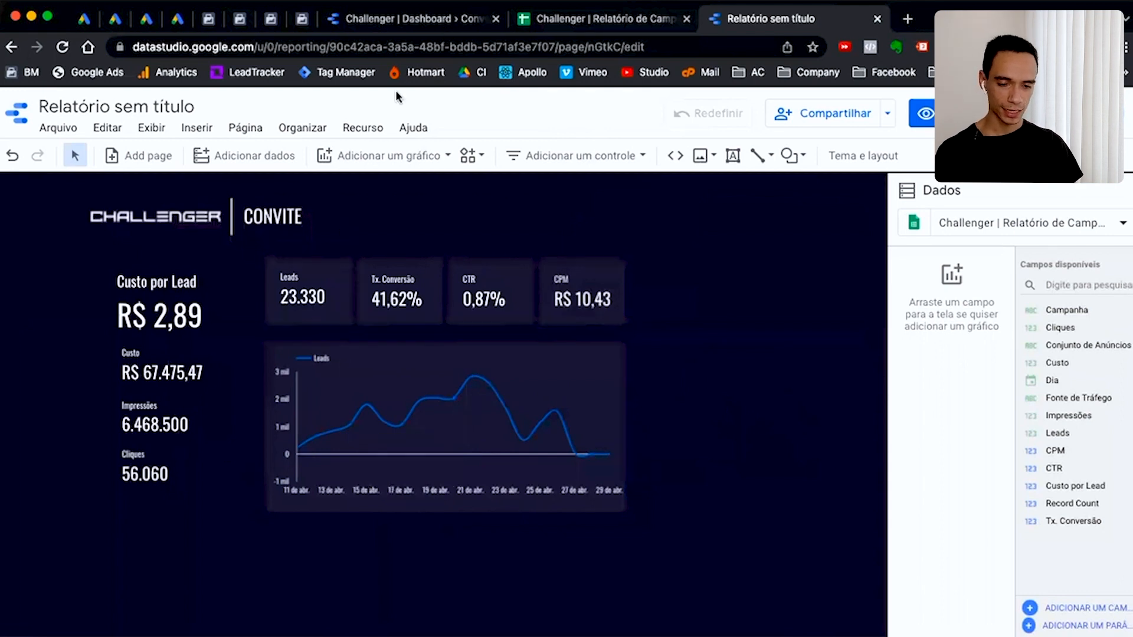
Check the Challenger dashboard's filters and add a date range control above the CTR and CPM cards, aligned with the CPM card's outer edge
{"action": "left_click", "coordinate": [416, 23]}
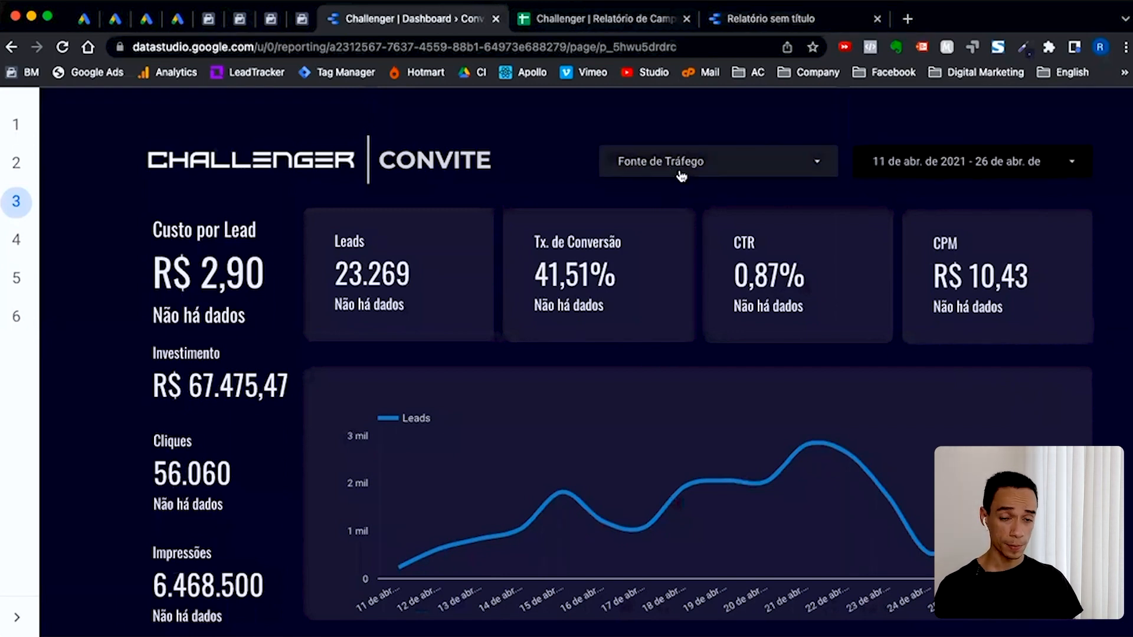
{"action": "left_click", "coordinate": [752, 19]}
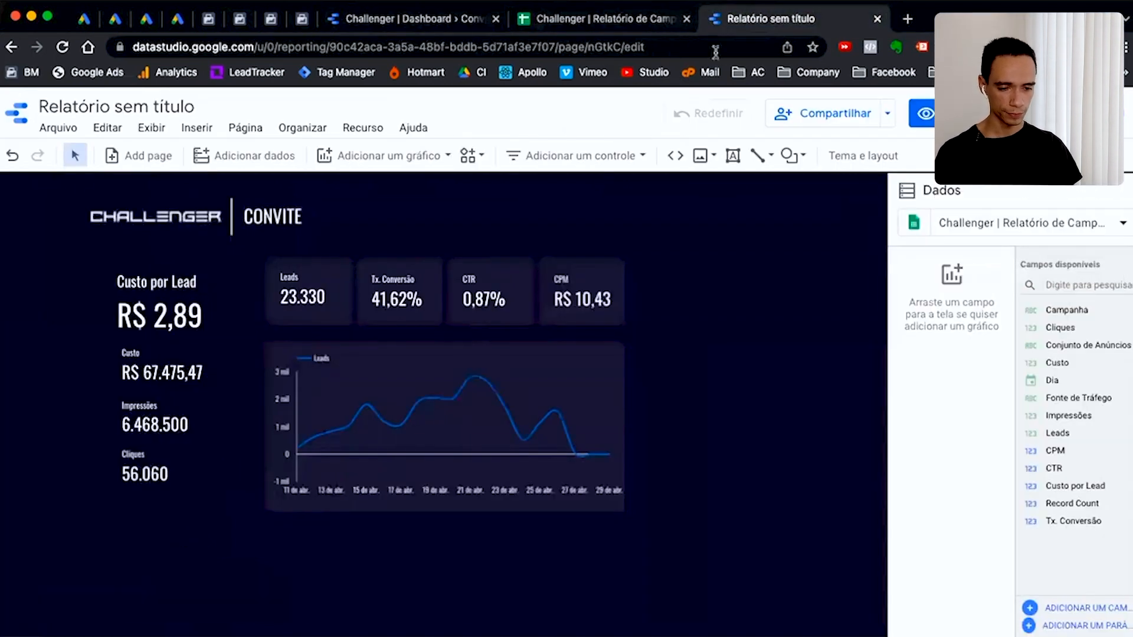
{"action": "left_click", "coordinate": [583, 158]}
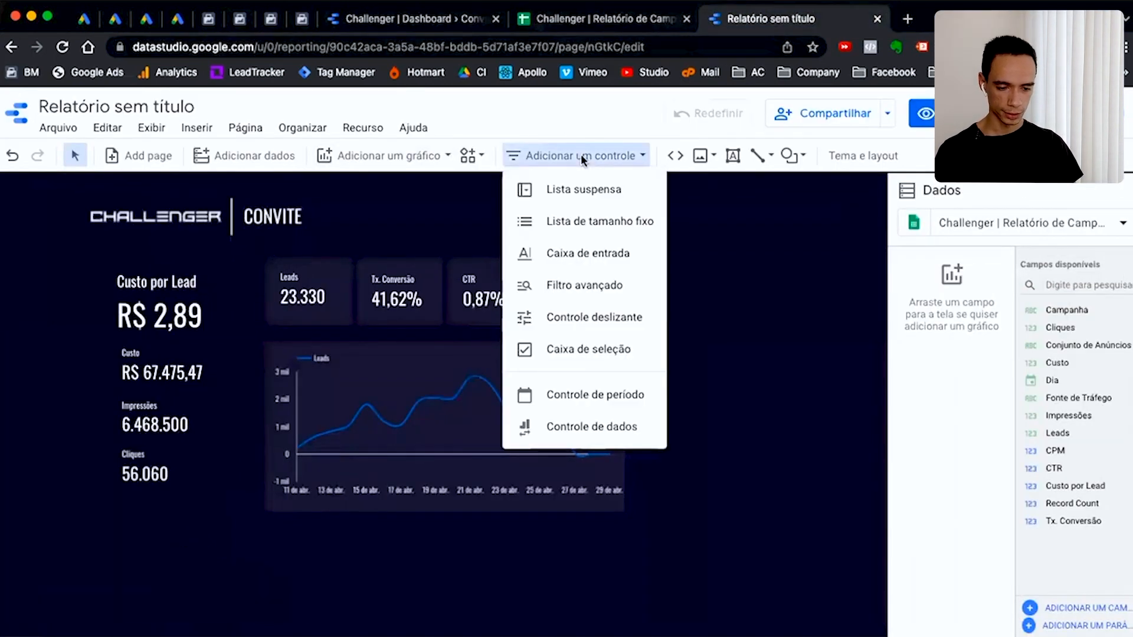
{"action": "left_click", "coordinate": [601, 397]}
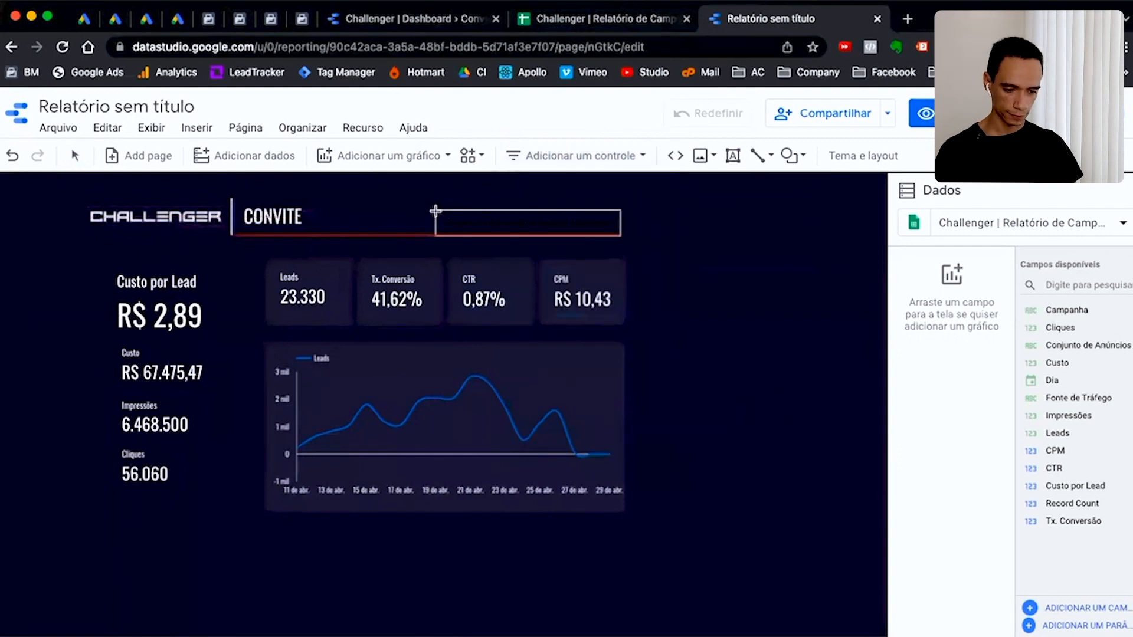
{"action": "left_click", "coordinate": [435, 210]}
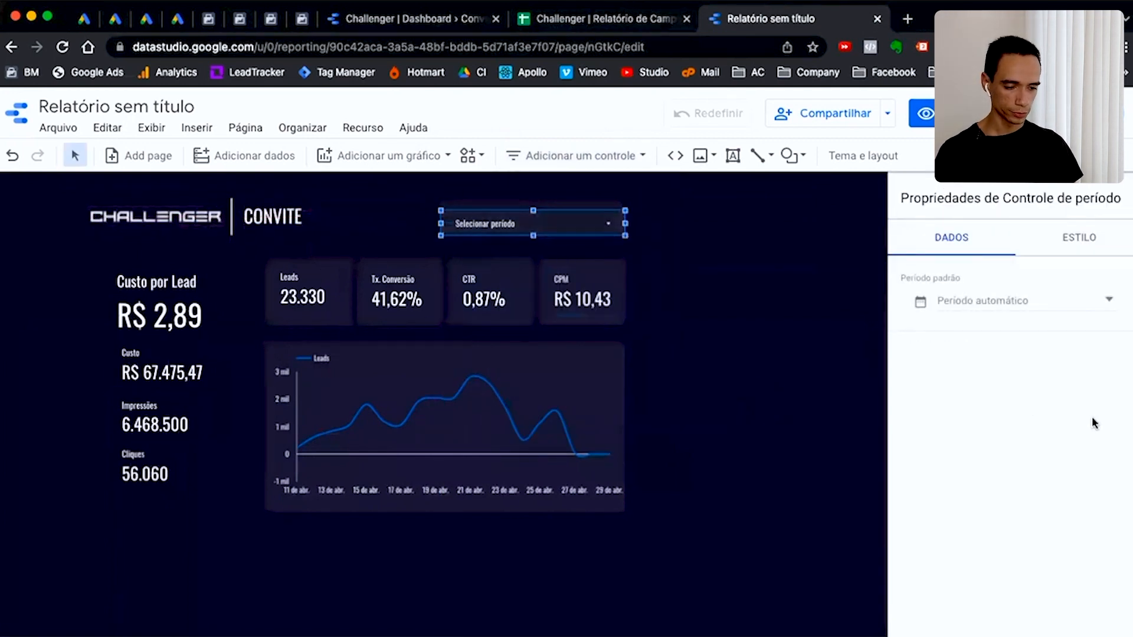
Set the date range control's default period type to Fixo and check the Challenger dashboard for the dates to use
{"action": "left_click", "coordinate": [988, 301]}
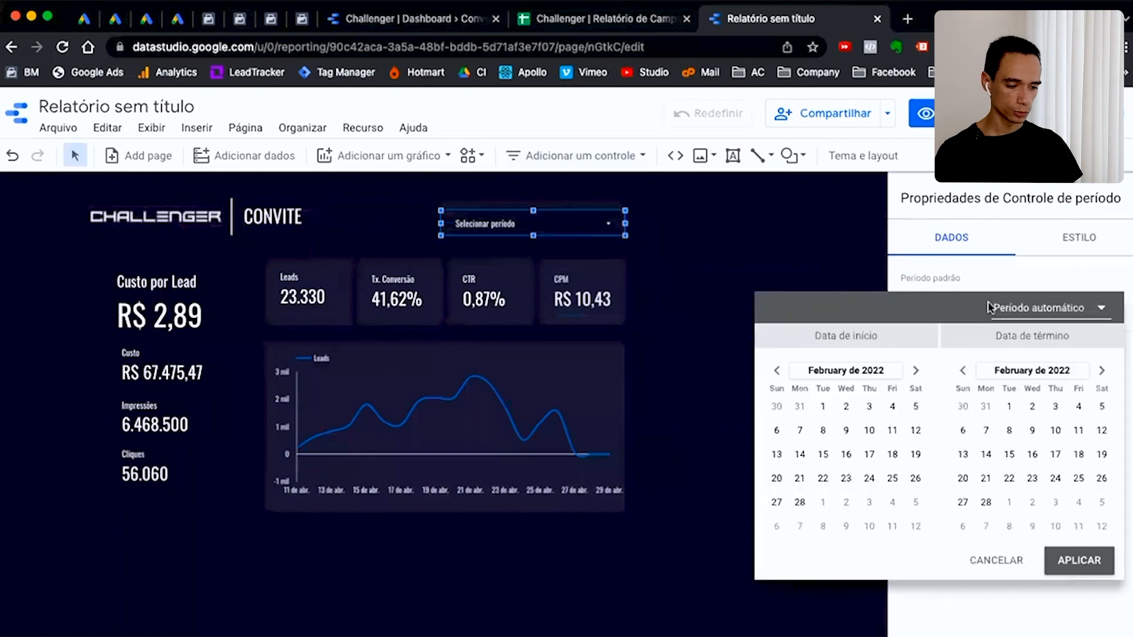
{"action": "left_click", "coordinate": [1040, 313]}
{"action": "scroll", "coordinate": [965, 313], "scroll_direction": "up", "scroll_amount": 9}
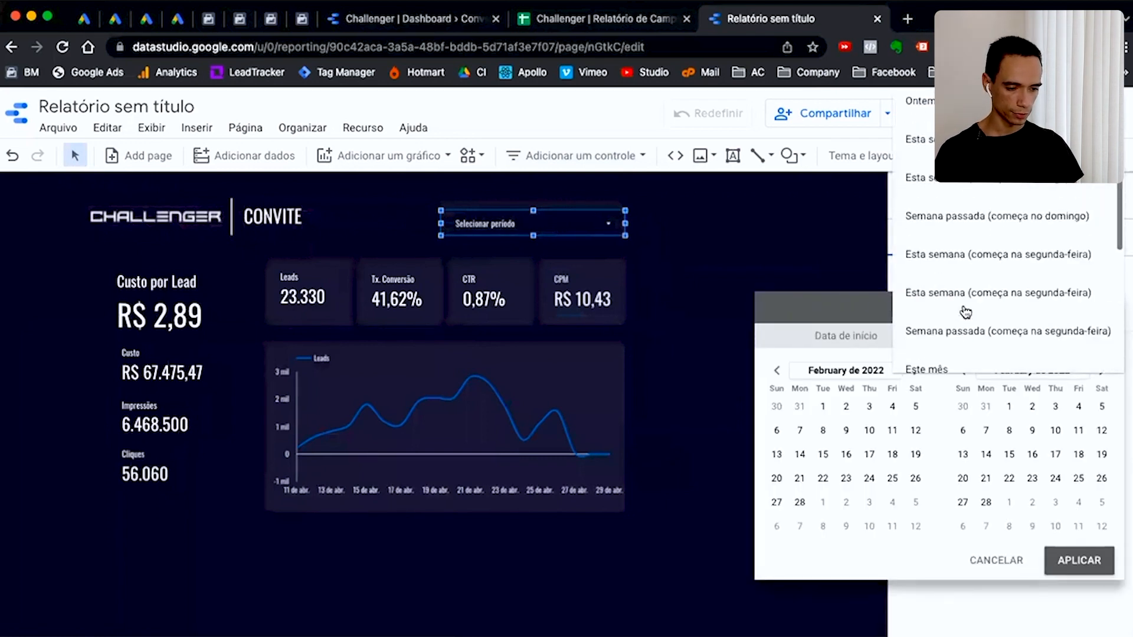
{"action": "scroll", "coordinate": [918, 195], "scroll_direction": "up", "scroll_amount": 1}
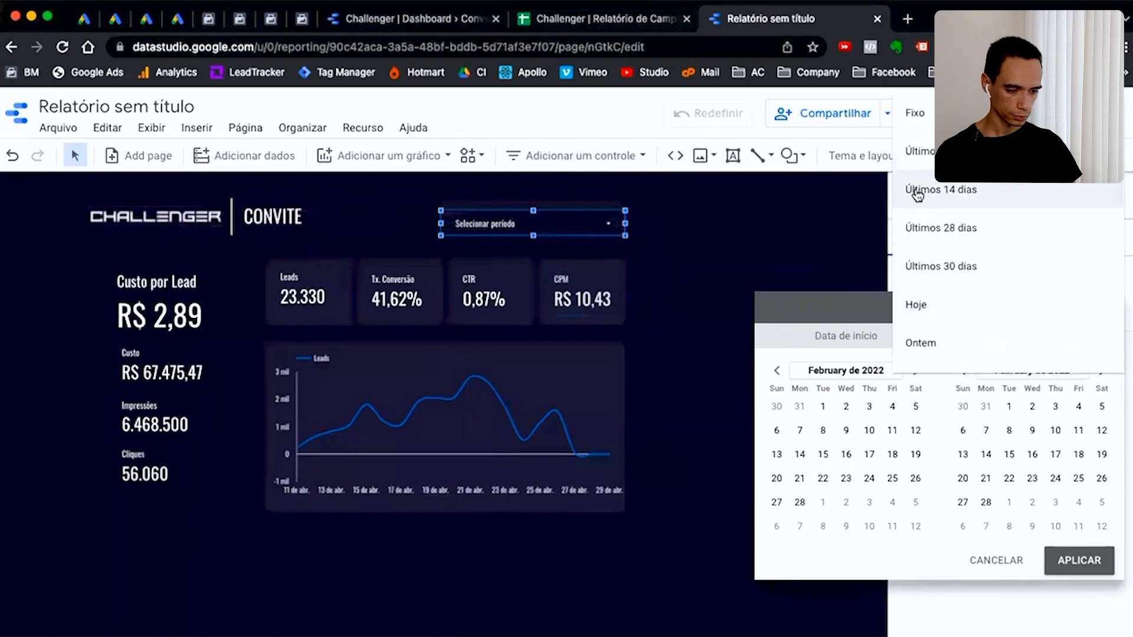
{"action": "left_click", "coordinate": [912, 114]}
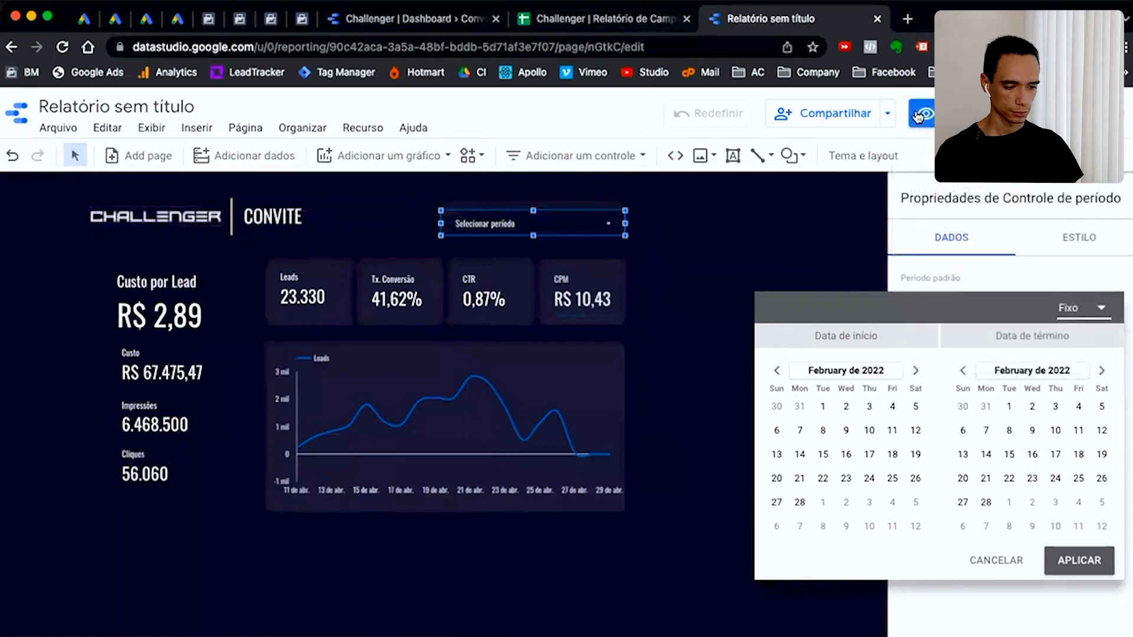
{"action": "left_click", "coordinate": [458, 23]}
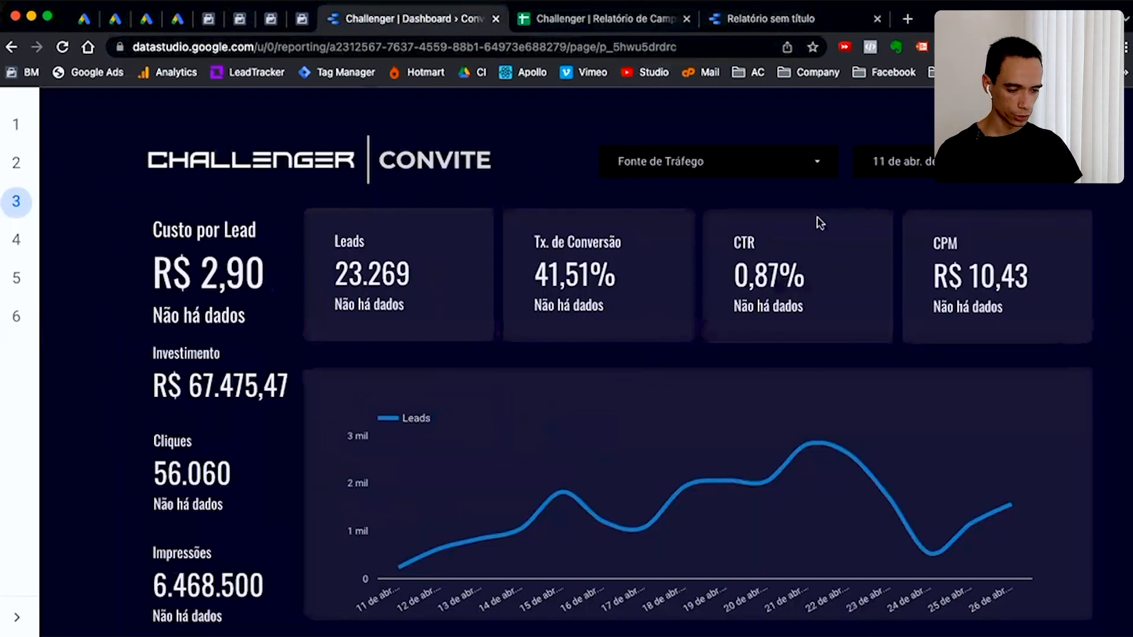
{"action": "left_click", "coordinate": [734, 26]}
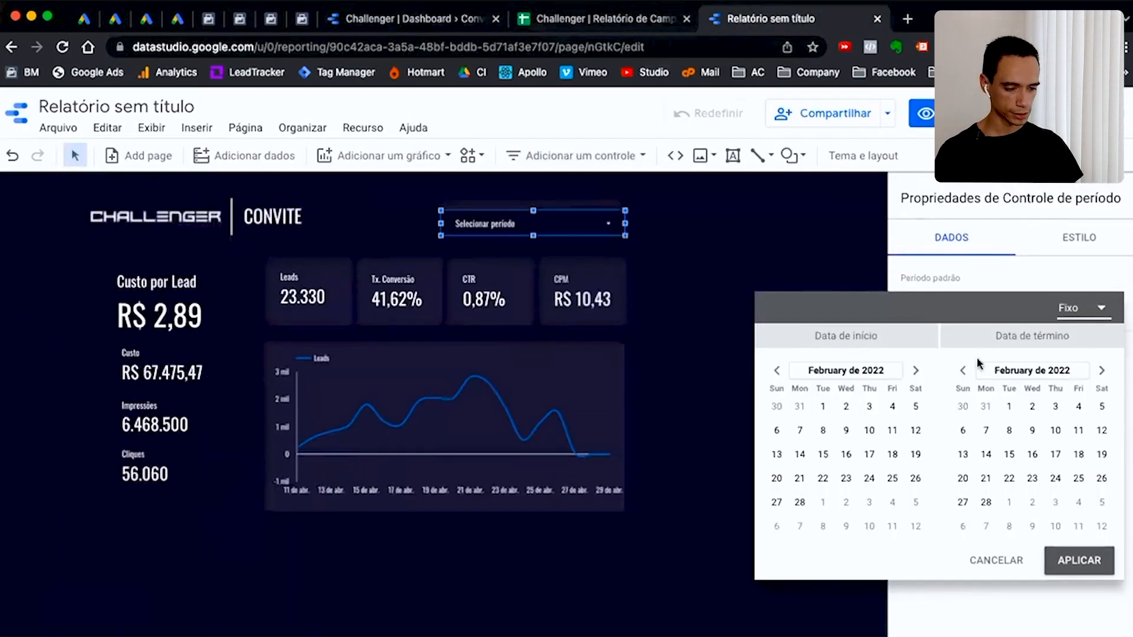
Apply a default period from 11 April 2021 to 26 April 2021 and compare the resulting figures with the Challenger dashboard
{"action": "left_click", "coordinate": [829, 373]}
{"action": "left_click", "coordinate": [784, 371]}
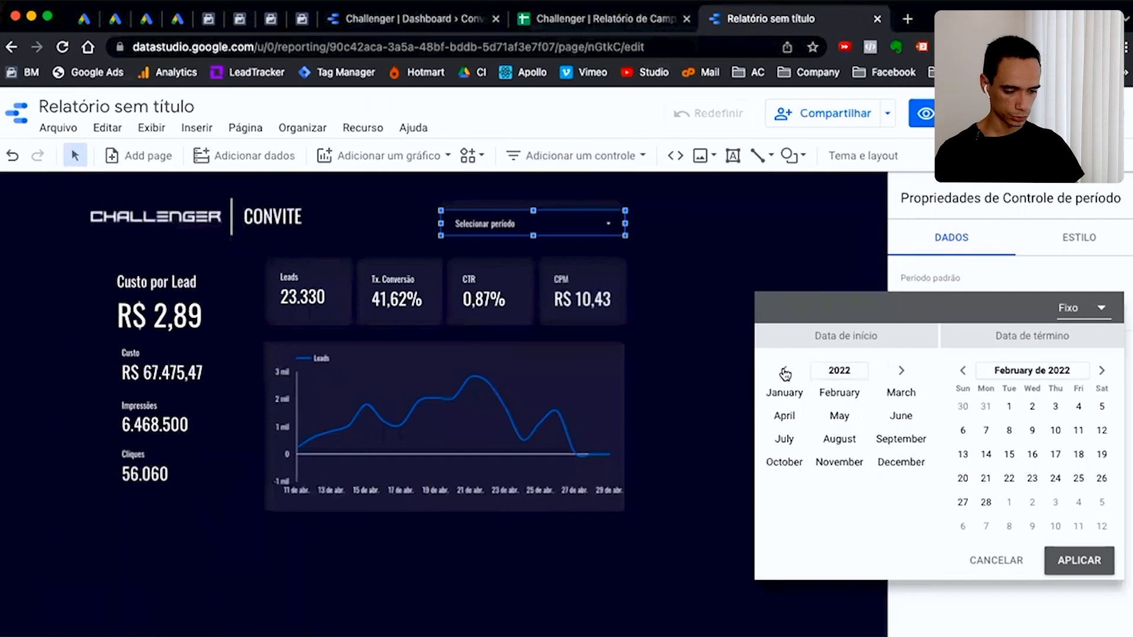
{"action": "left_click", "coordinate": [786, 417]}
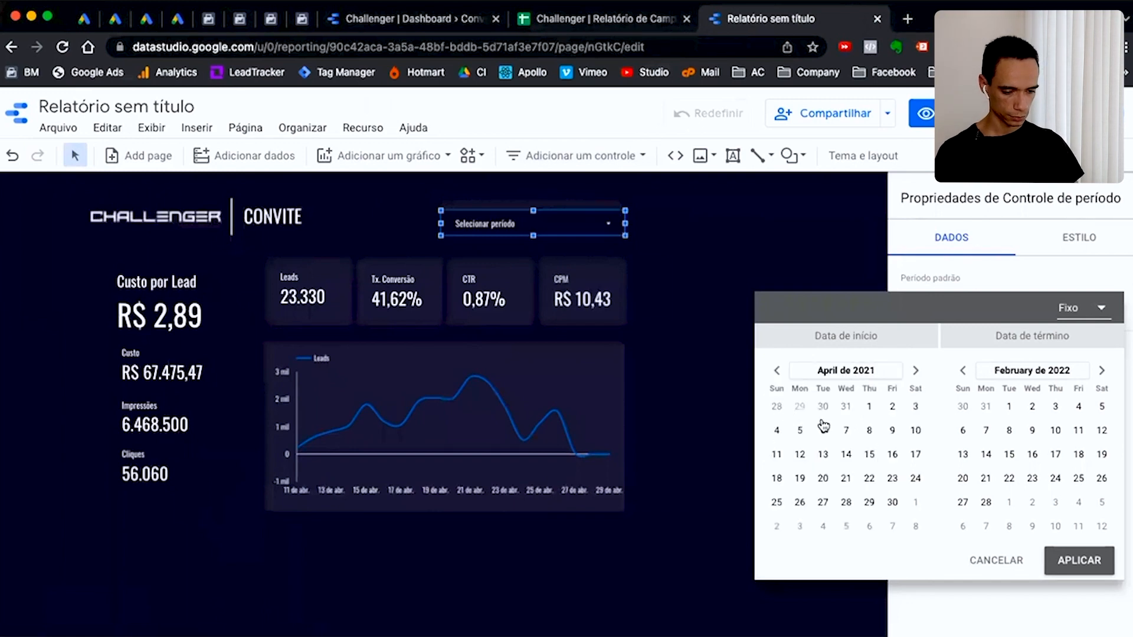
{"action": "left_click", "coordinate": [777, 456]}
{"action": "left_click", "coordinate": [1054, 373]}
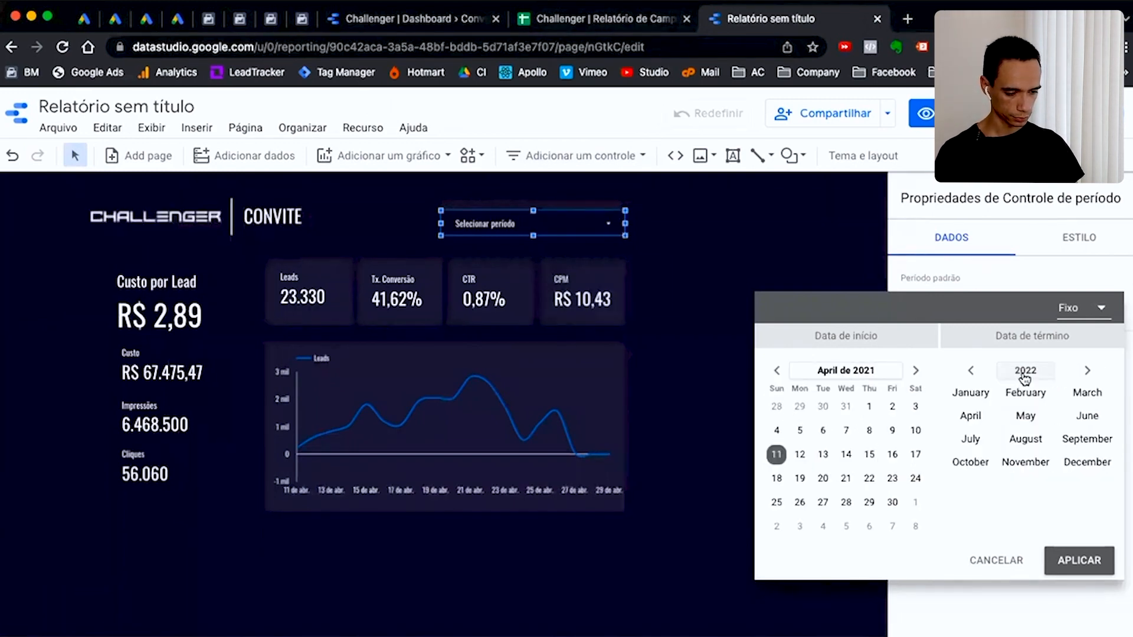
{"action": "left_click", "coordinate": [969, 373]}
{"action": "left_click", "coordinate": [971, 416]}
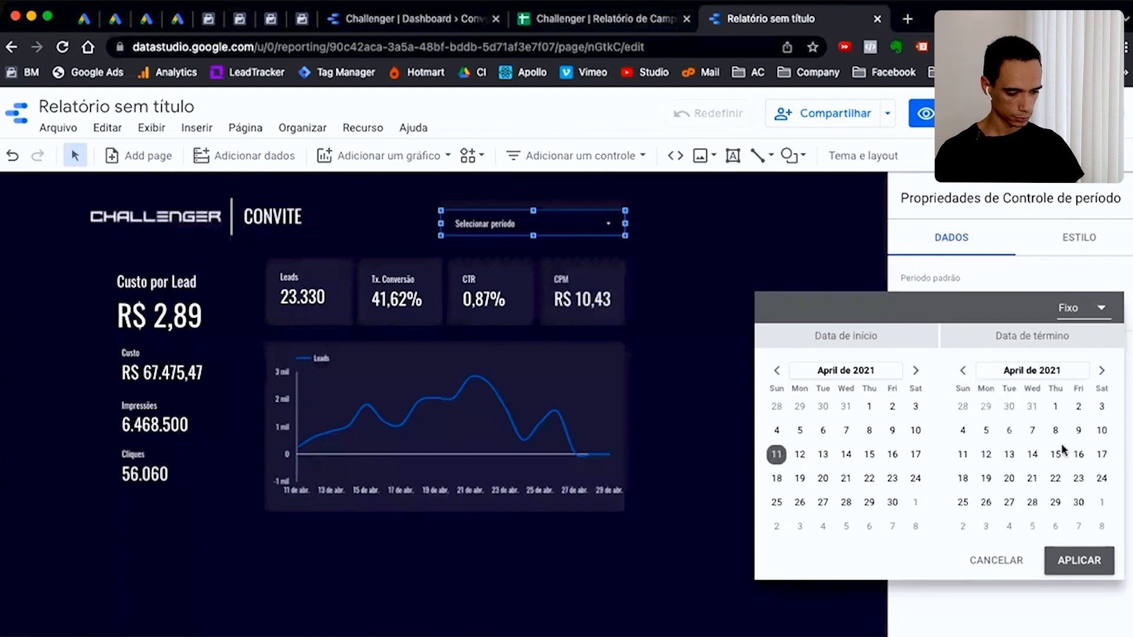
{"action": "left_click", "coordinate": [986, 502]}
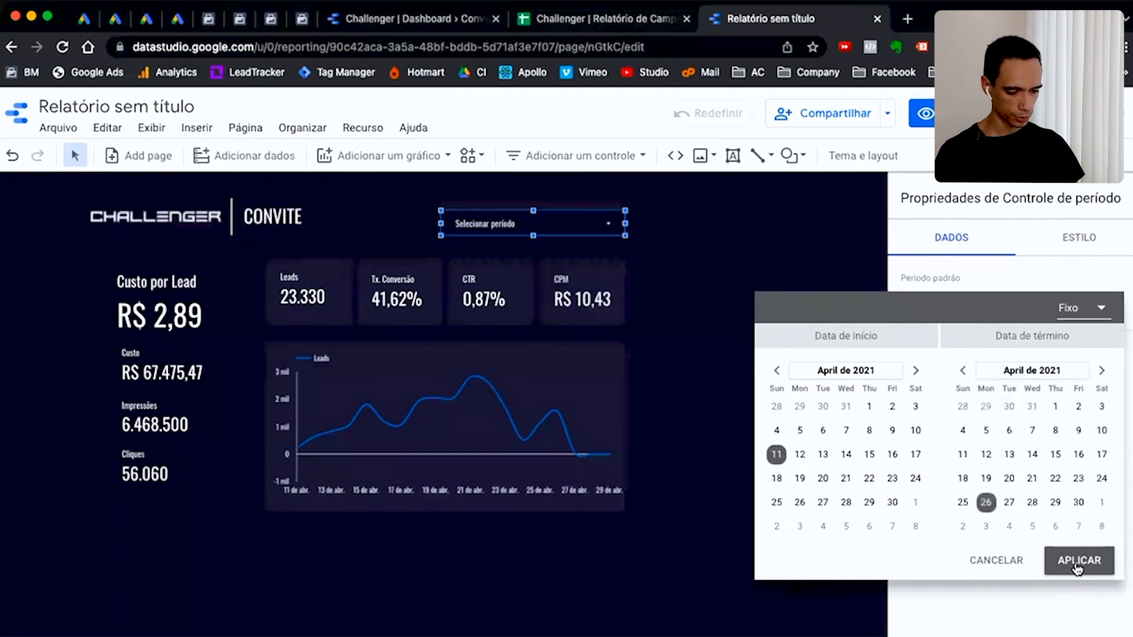
{"action": "left_click", "coordinate": [1079, 564]}
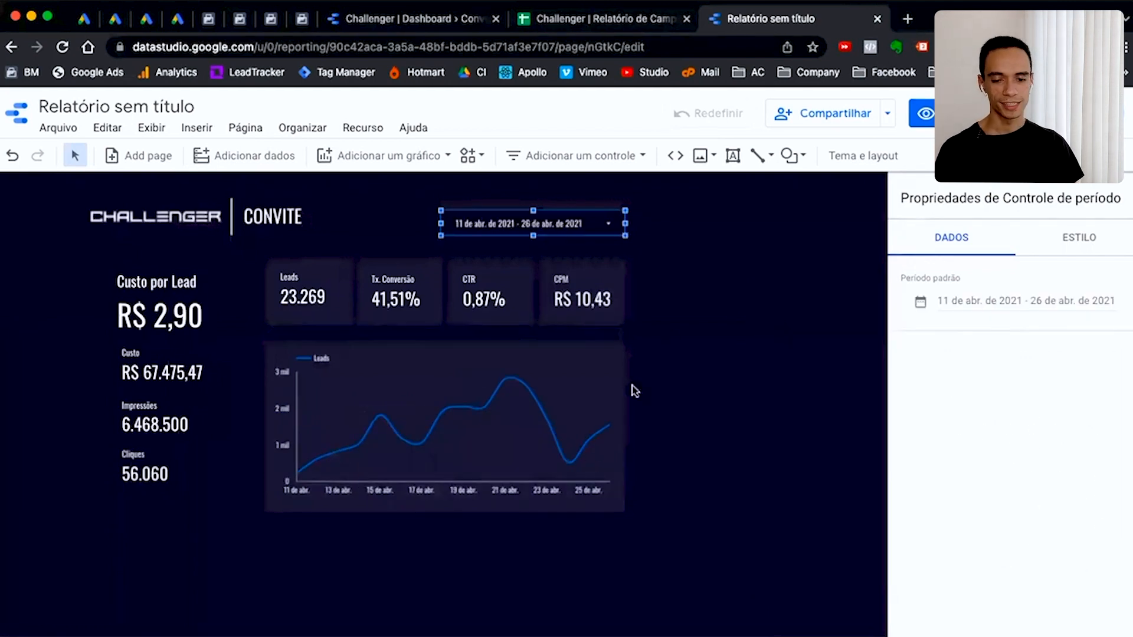
{"action": "left_click", "coordinate": [440, 24]}
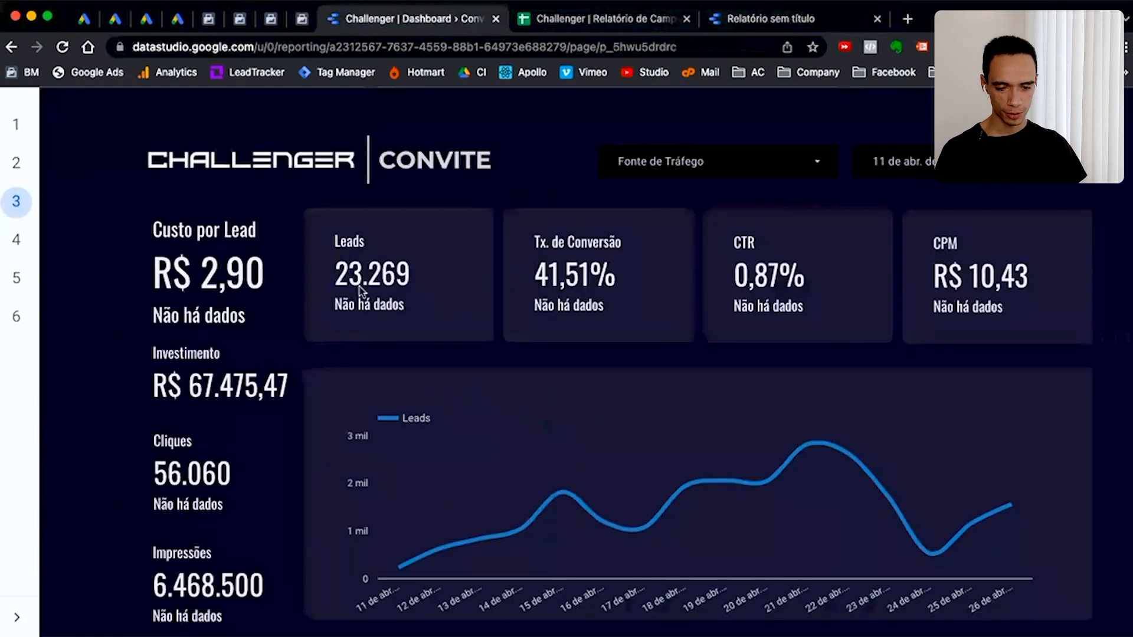
{"action": "left_click", "coordinate": [817, 19]}
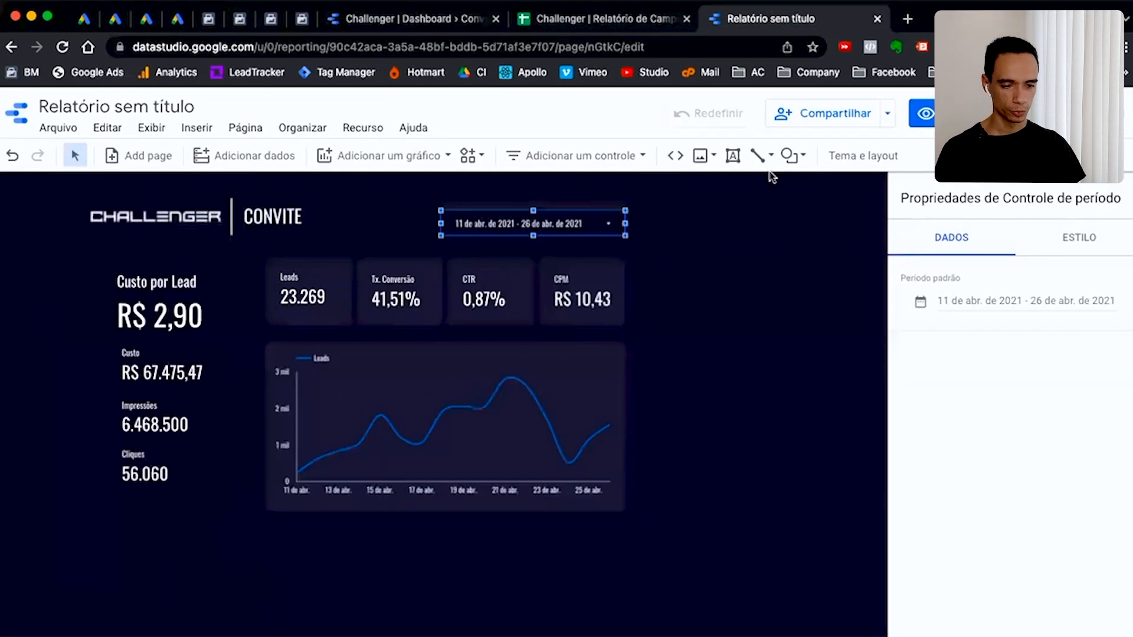
{"action": "left_click", "coordinate": [717, 300]}
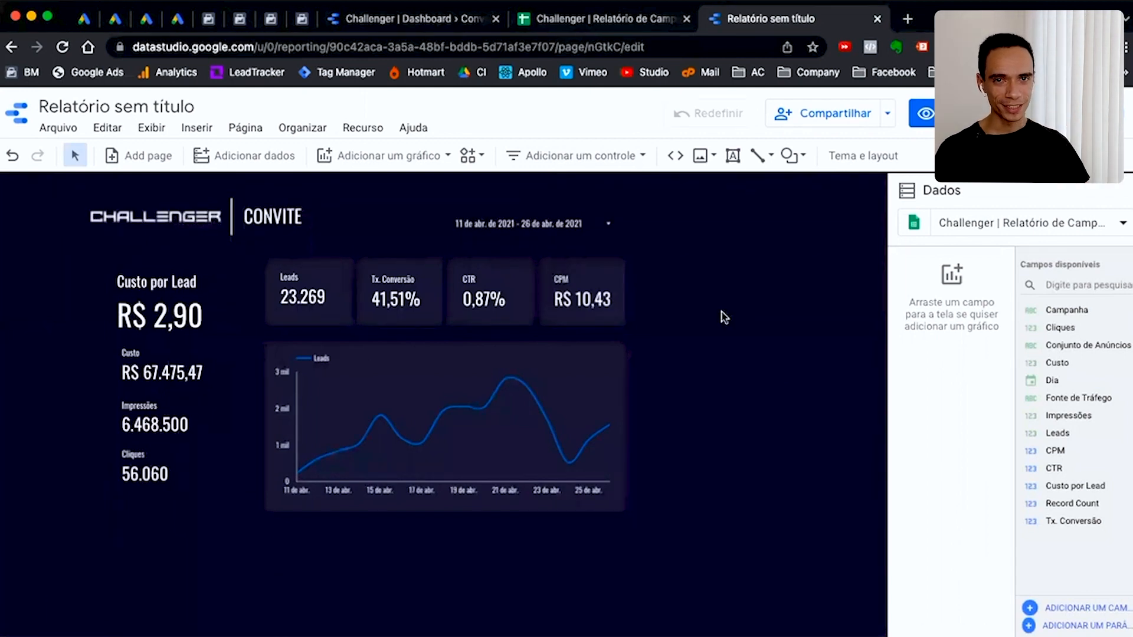
Add a drop-down list control level with the date range control and narrow it to fit between that control and the CONVITE title
{"action": "left_click", "coordinate": [596, 157]}
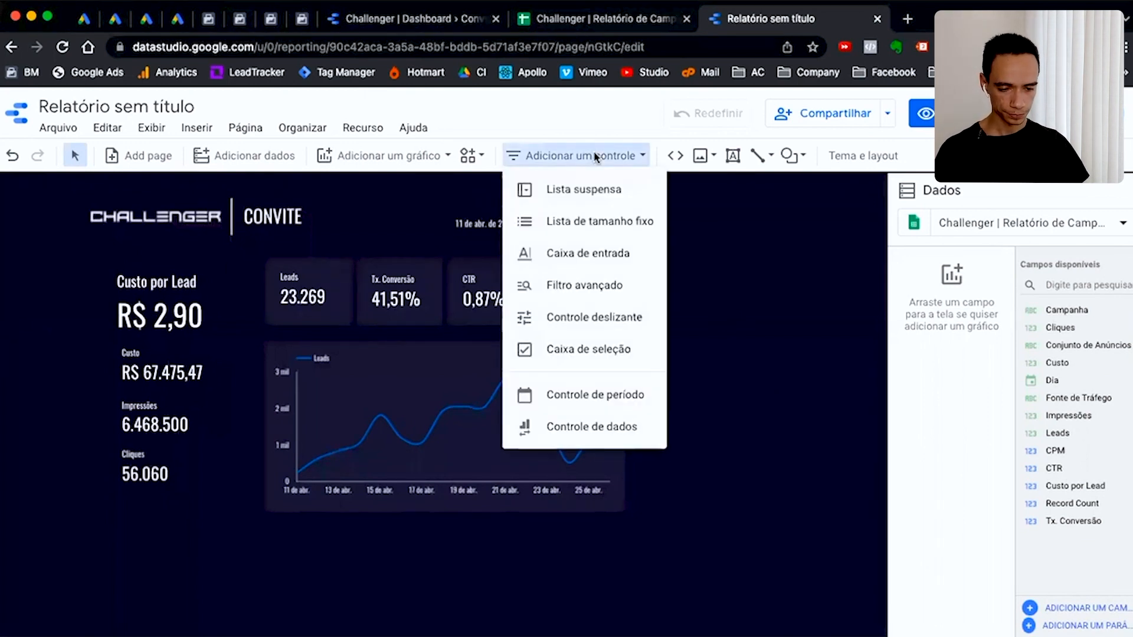
{"action": "left_click", "coordinate": [593, 189]}
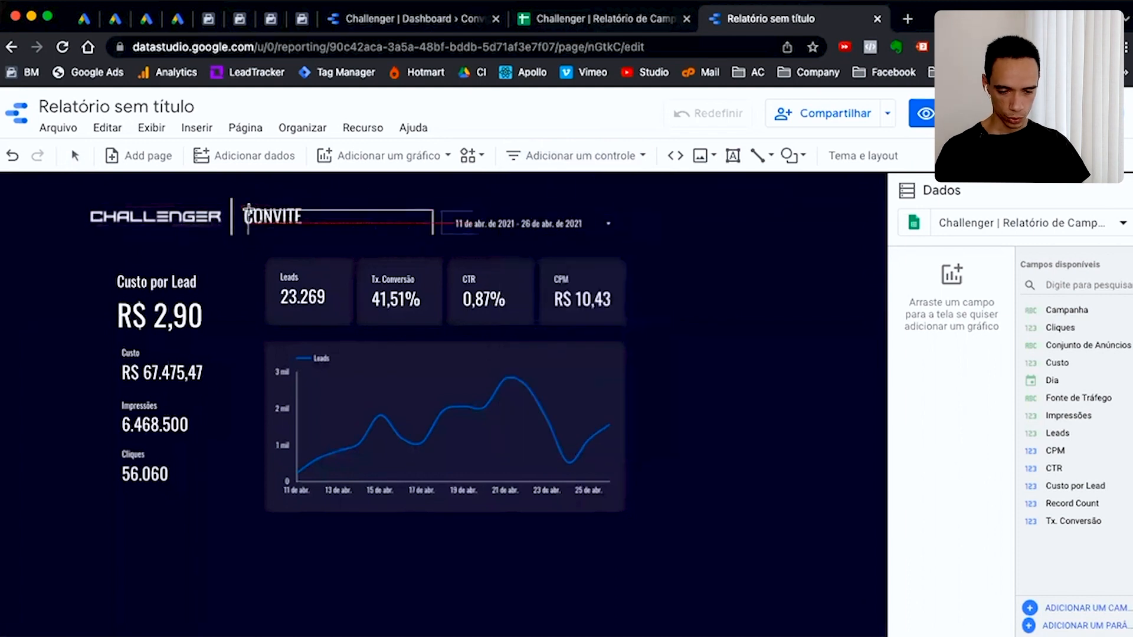
{"action": "left_click", "coordinate": [254, 217]}
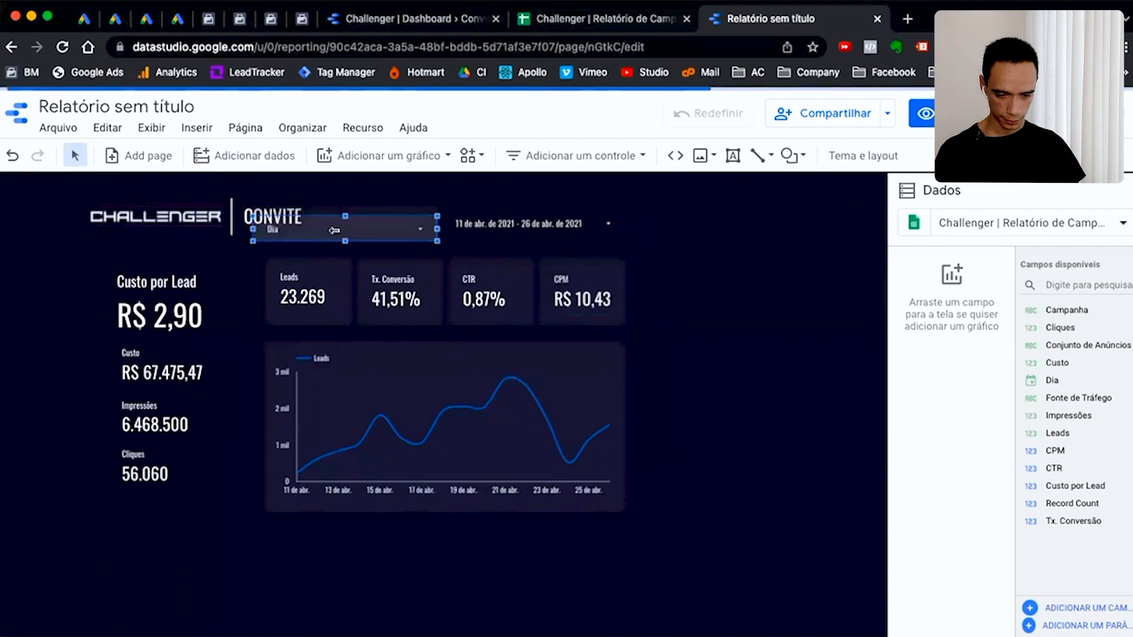
{"action": "left_click_drag", "start_coordinate": [334, 230], "coordinate": [332, 225]}
{"action": "left_click_drag", "start_coordinate": [251, 223], "coordinate": [309, 224]}
{"action": "left_click", "coordinate": [710, 298]}
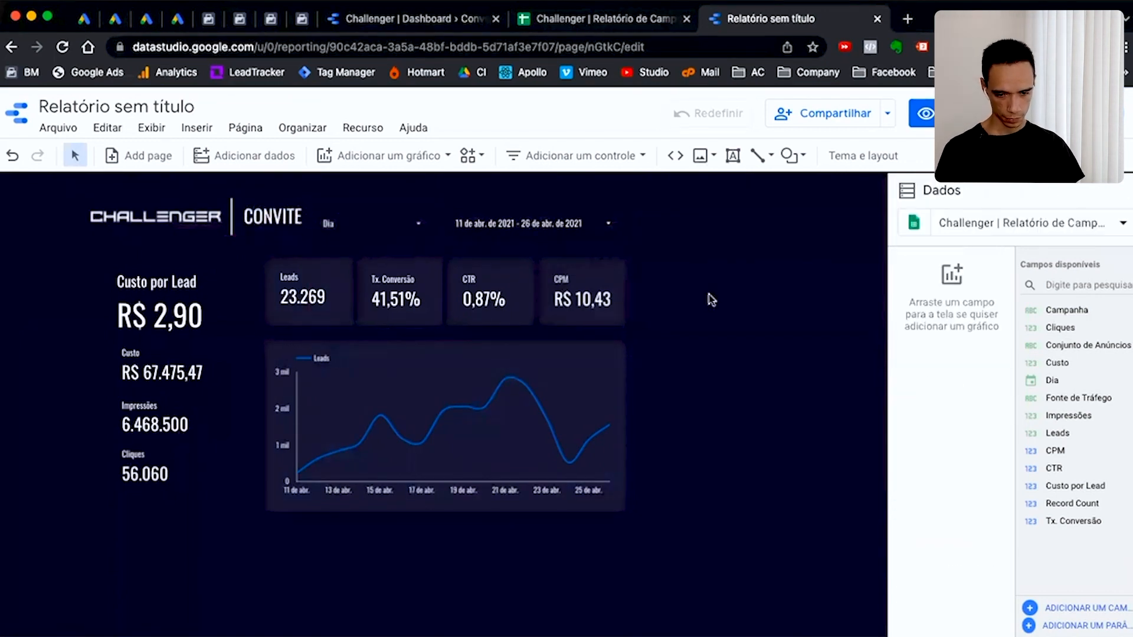
Change the drop-down list's control field to Fonte de Tráfego and filter it to Facebook Ads only
{"action": "left_click", "coordinate": [376, 232]}
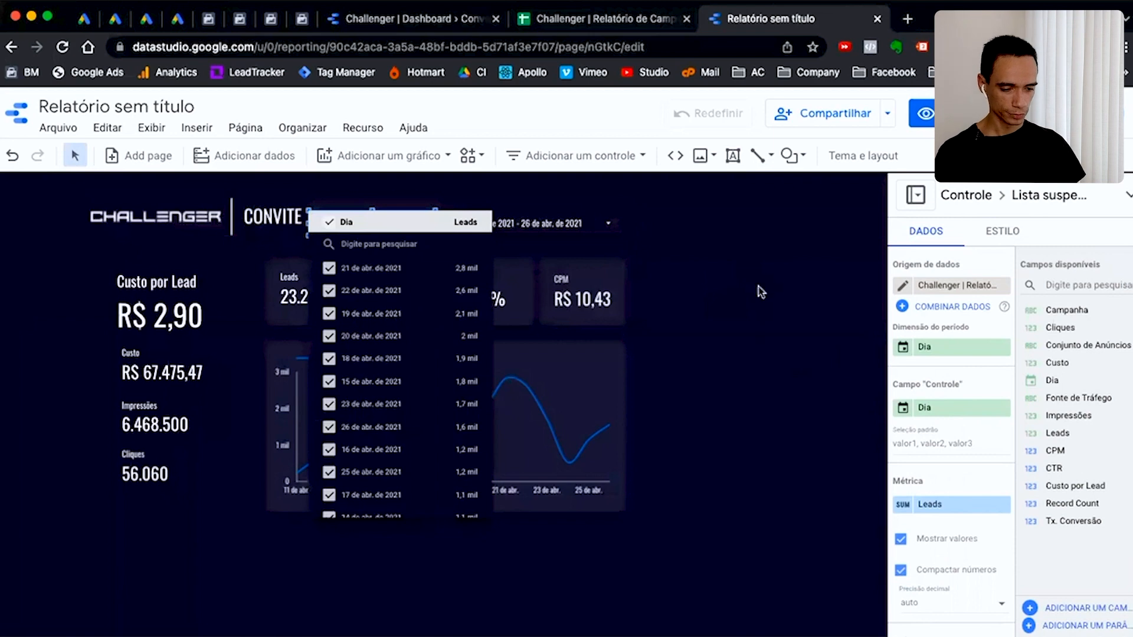
{"action": "left_click", "coordinate": [776, 332]}
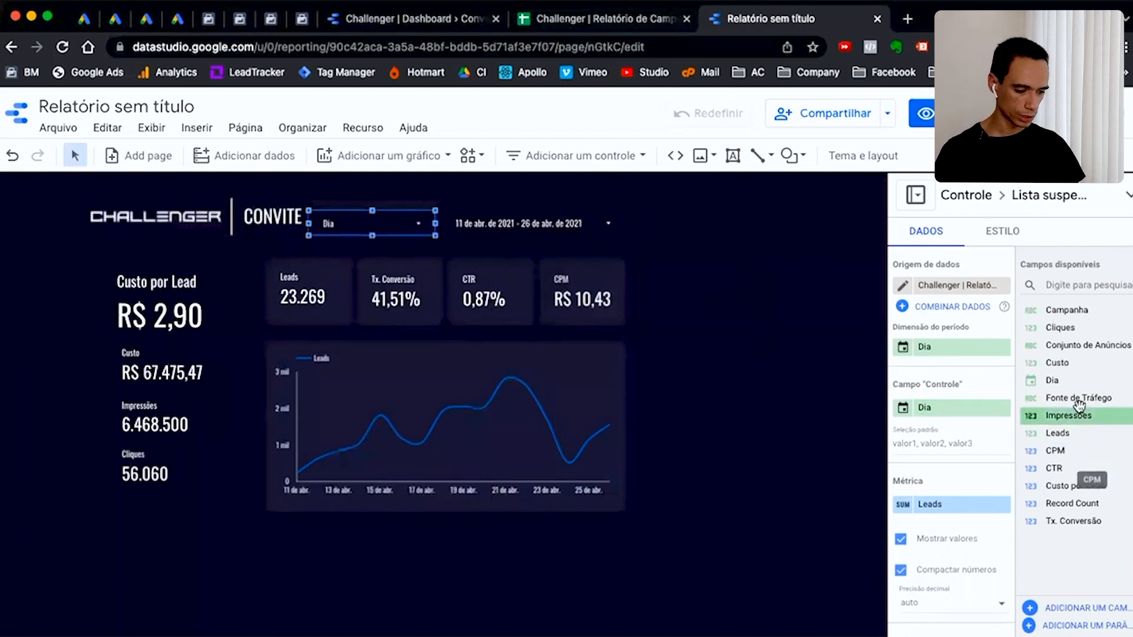
{"action": "left_click_drag", "start_coordinate": [954, 406], "coordinate": [955, 409]}
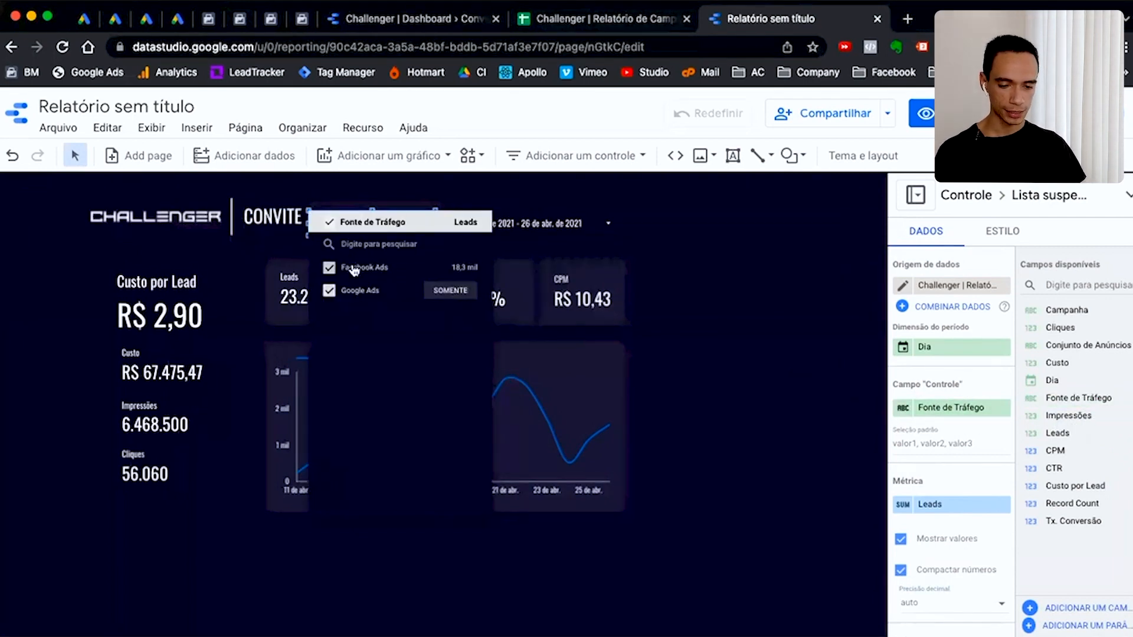
{"action": "left_click", "coordinate": [455, 269]}
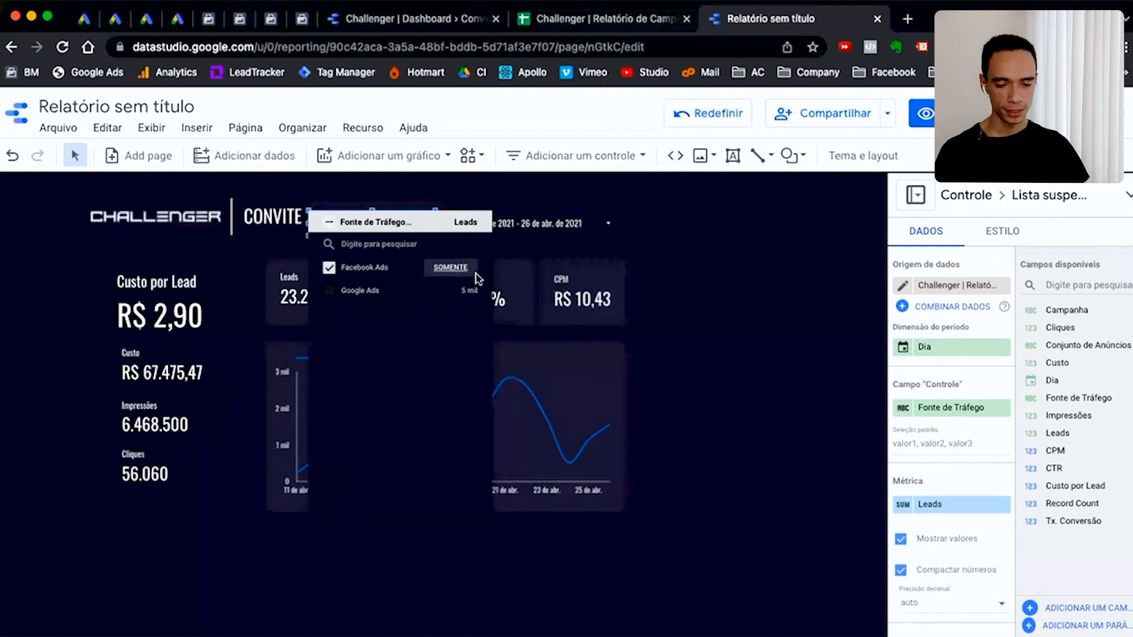
Filter the report to Google Ads only with the Fonte de Tráfego drop-down list
{"action": "left_click", "coordinate": [711, 405]}
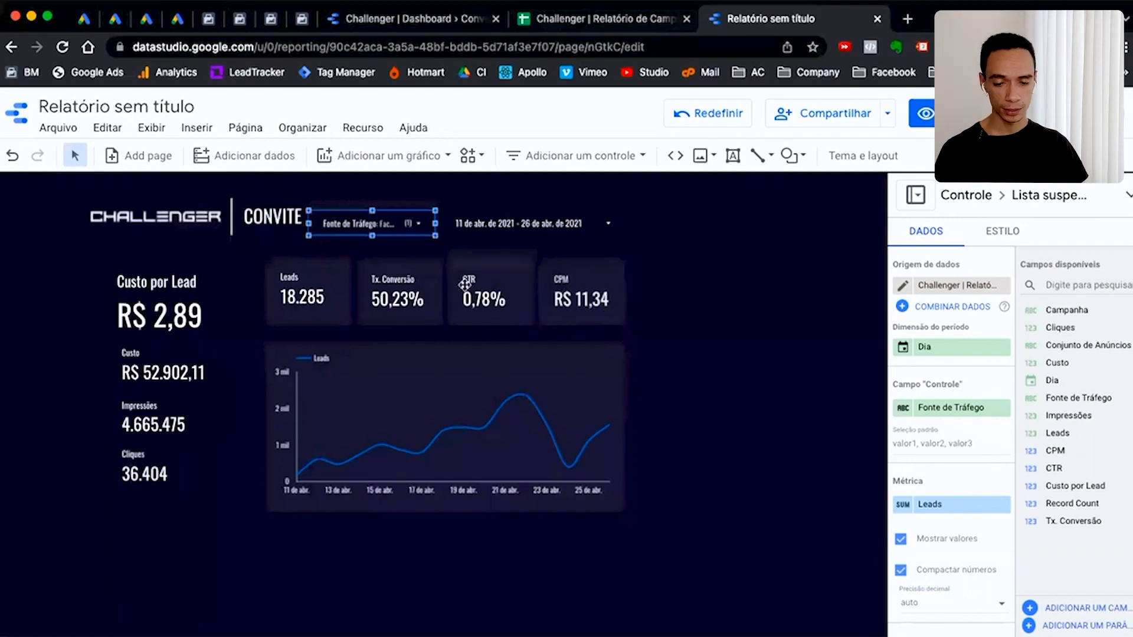
{"action": "left_click", "coordinate": [390, 221]}
{"action": "mouse_move", "coordinate": [358, 299]}
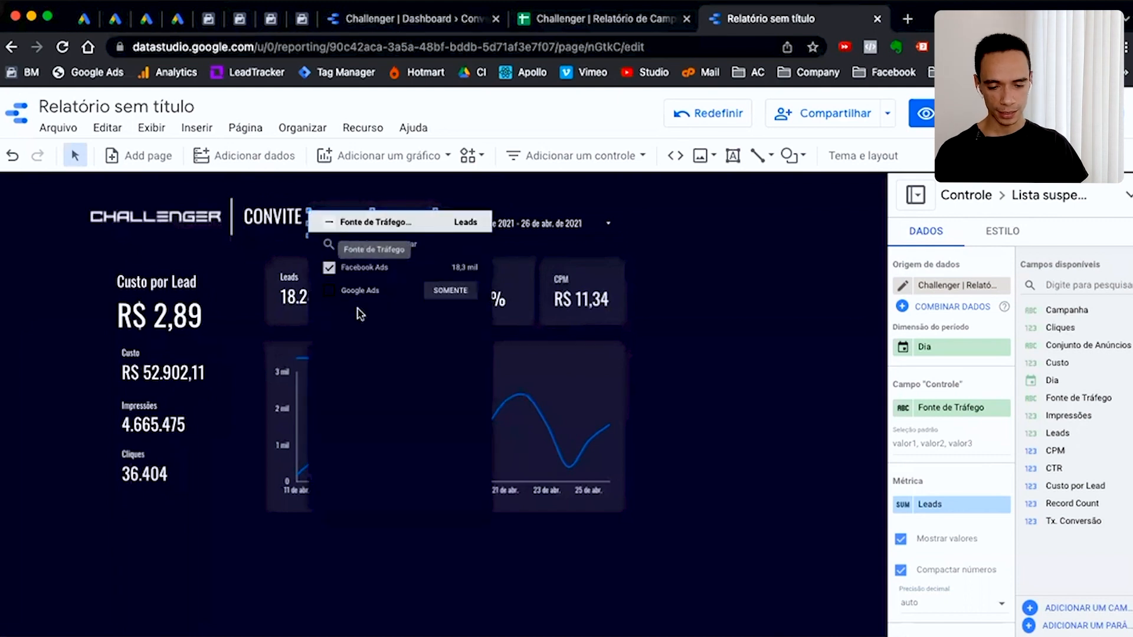
{"action": "left_click", "coordinate": [453, 298]}
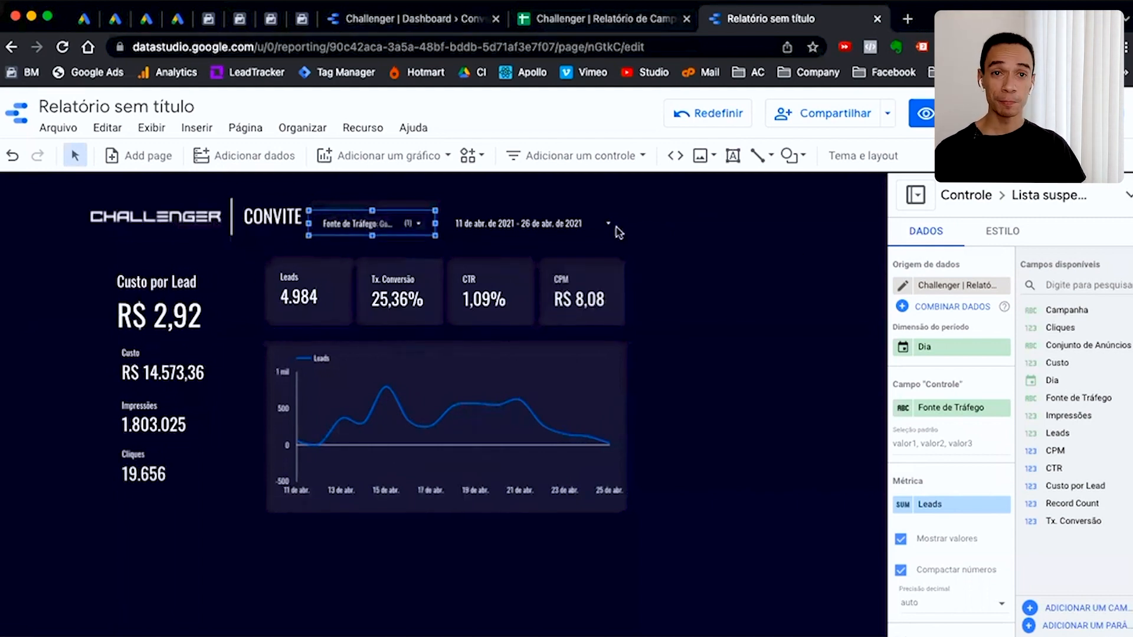
Include Facebook Ads in the Fonte de Tráfego list again, alongside Google Ads
{"action": "left_click", "coordinate": [409, 226]}
{"action": "left_click", "coordinate": [330, 269]}
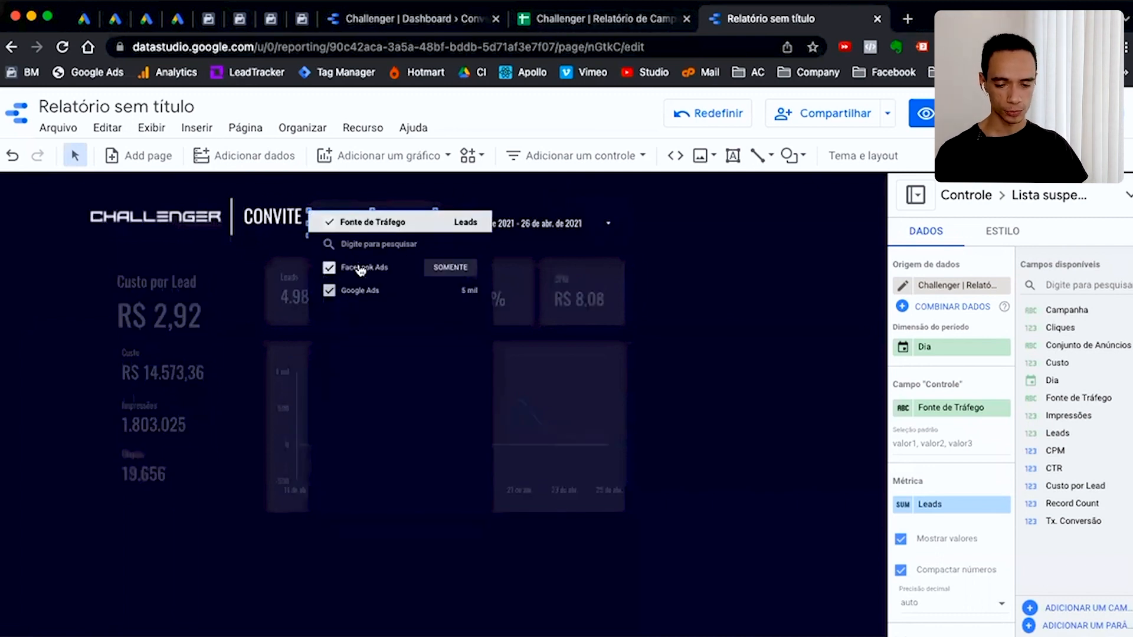
{"action": "left_click", "coordinate": [720, 351]}
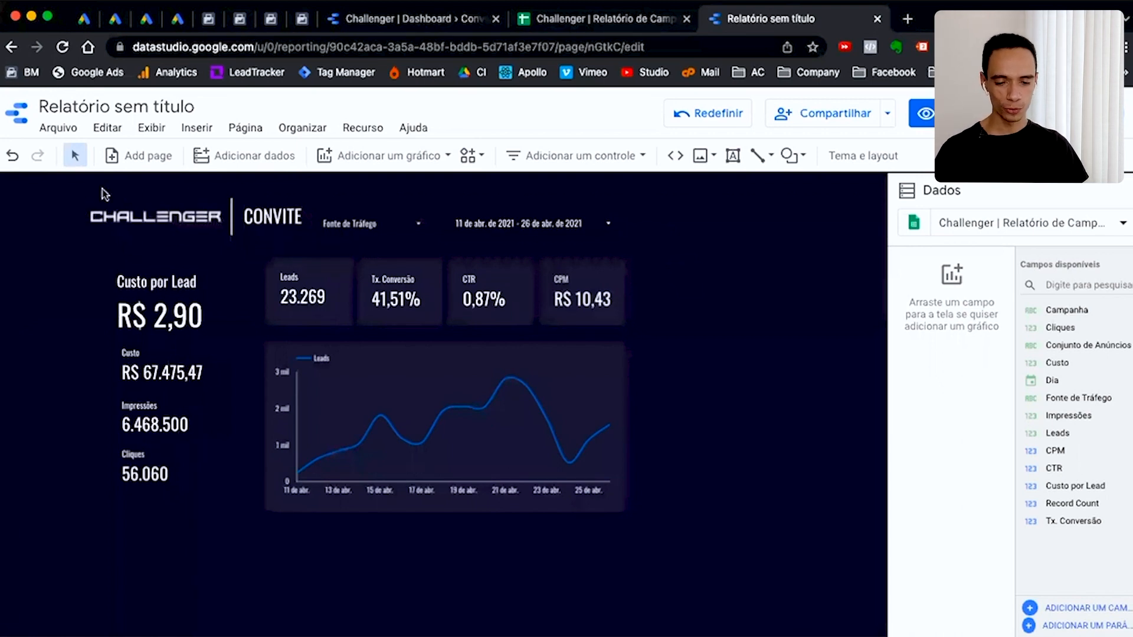
Shrink the CHALLENGER logo and set the CONVITE title's font size to 24px
{"action": "left_click", "coordinate": [162, 222]}
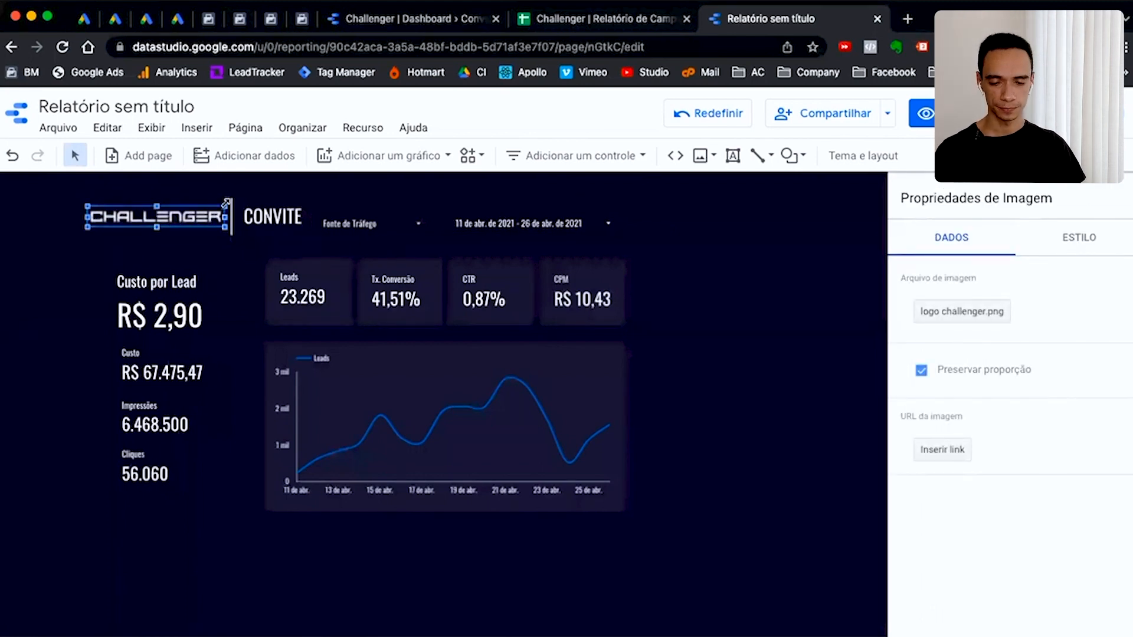
{"action": "left_click_drag", "start_coordinate": [226, 204], "coordinate": [195, 218]}
{"action": "left_click", "coordinate": [258, 215]}
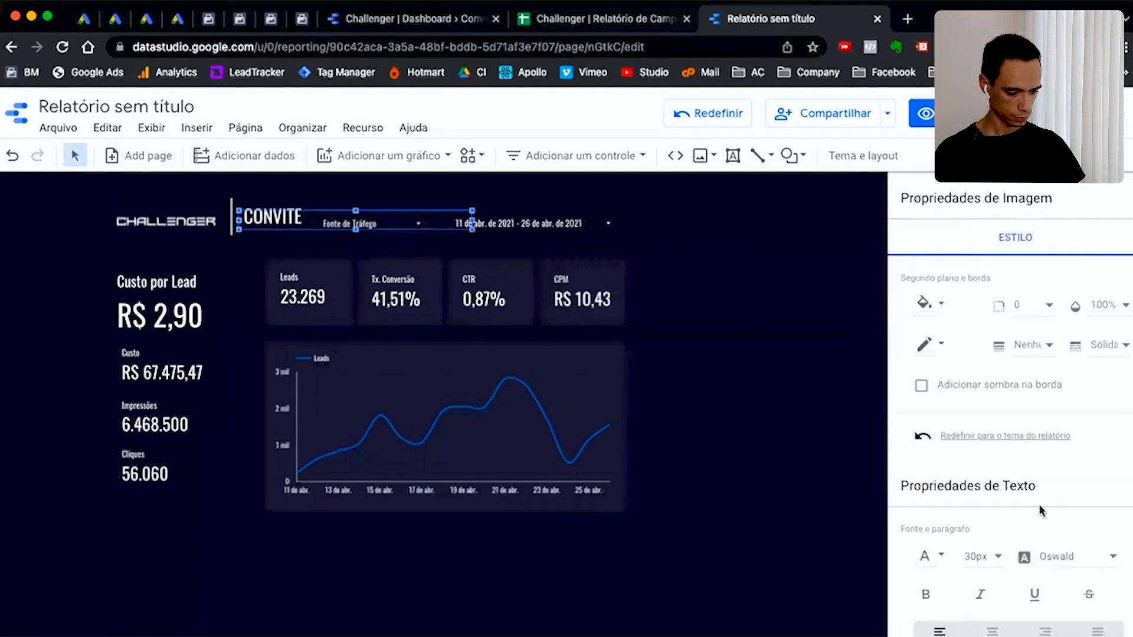
{"action": "left_click", "coordinate": [983, 269]}
{"action": "left_click", "coordinate": [1003, 195]}
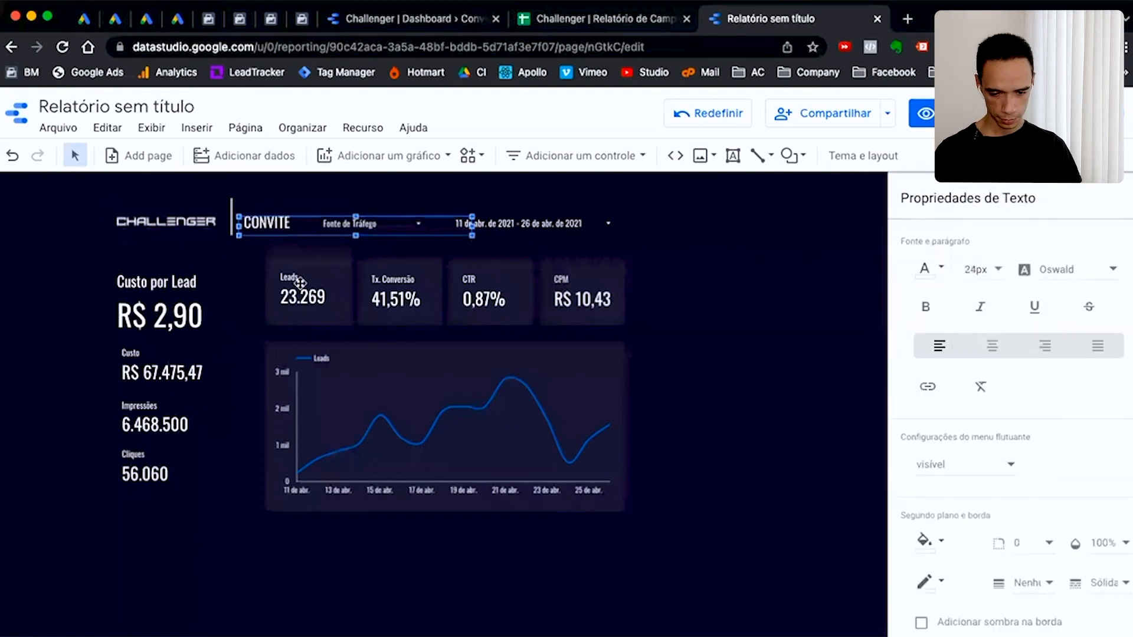
Move the vertical divider line next to the CHALLENGER logo and shorten it to suit the smaller header
{"action": "left_click", "coordinate": [232, 205]}
{"action": "key", "text": "Down"}
{"action": "key", "text": "Left"}
{"action": "key", "text": "Left"}
{"action": "key", "text": "Right"}
{"action": "key", "text": "Left"}
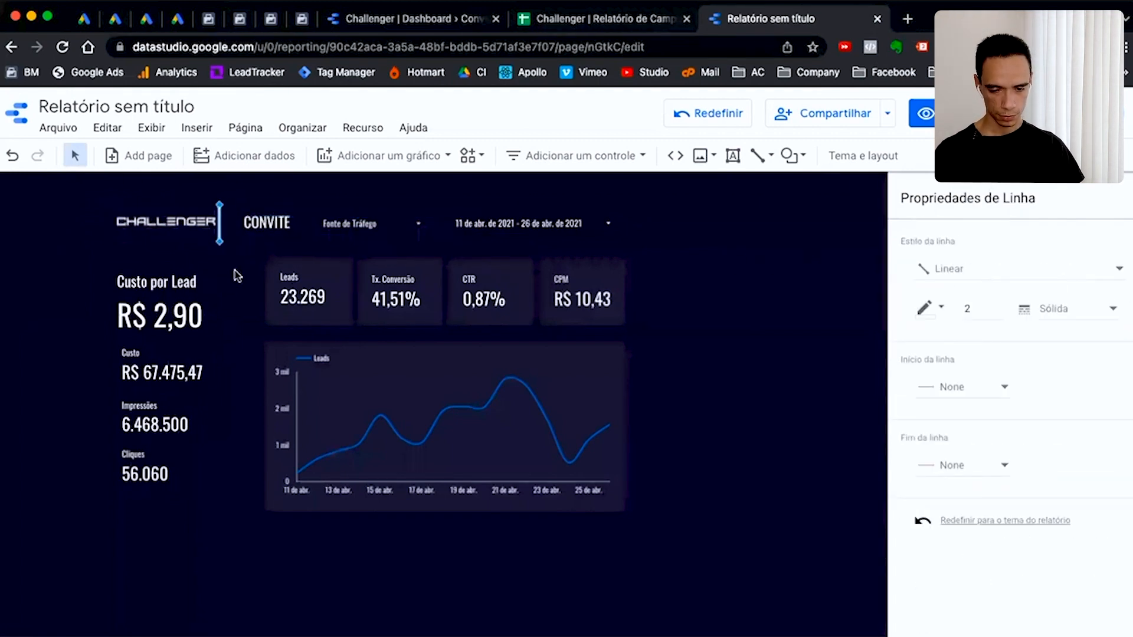
{"action": "left_click", "coordinate": [237, 276]}
{"action": "left_click", "coordinate": [220, 224]}
{"action": "left_click_drag", "start_coordinate": [220, 207], "coordinate": [220, 214]}
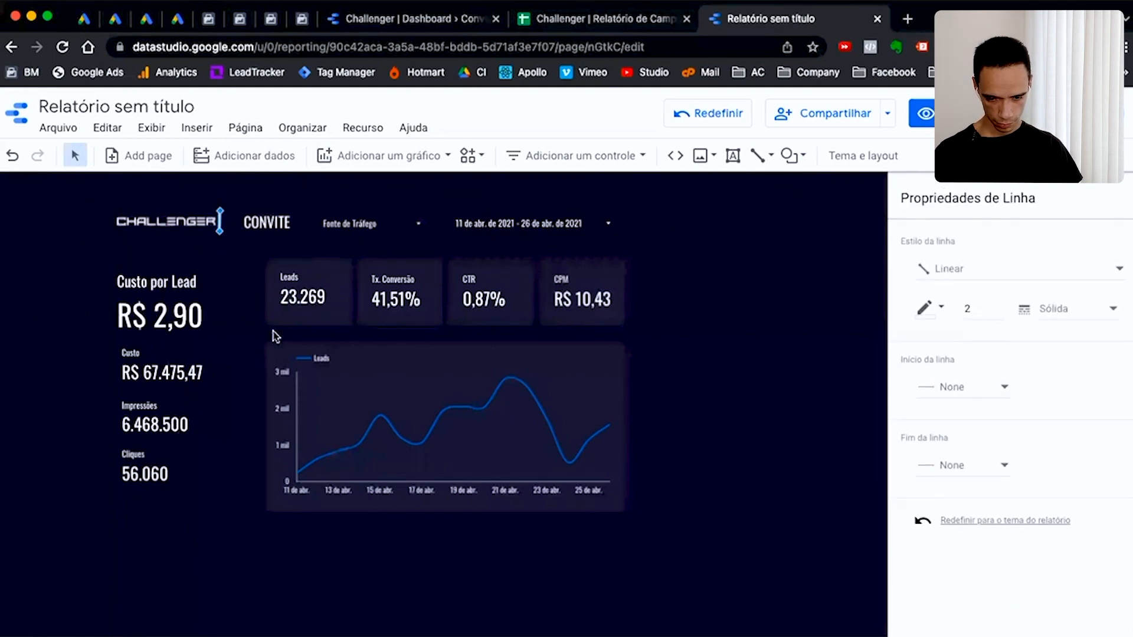
{"action": "key", "text": "ctrl+z"}
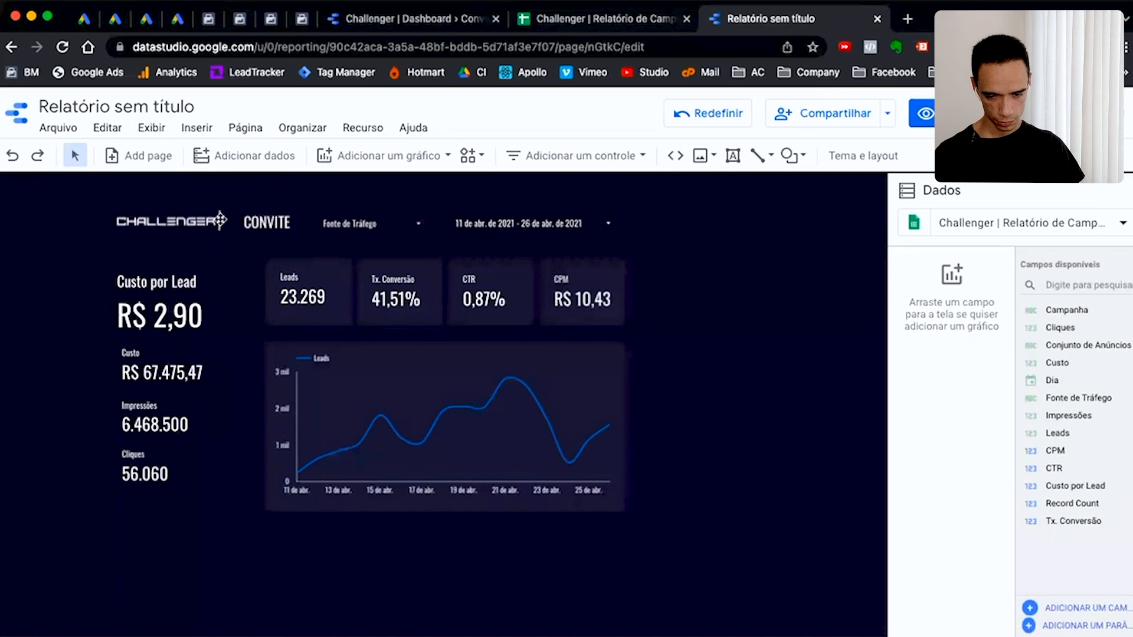
{"action": "left_click", "coordinate": [221, 221]}
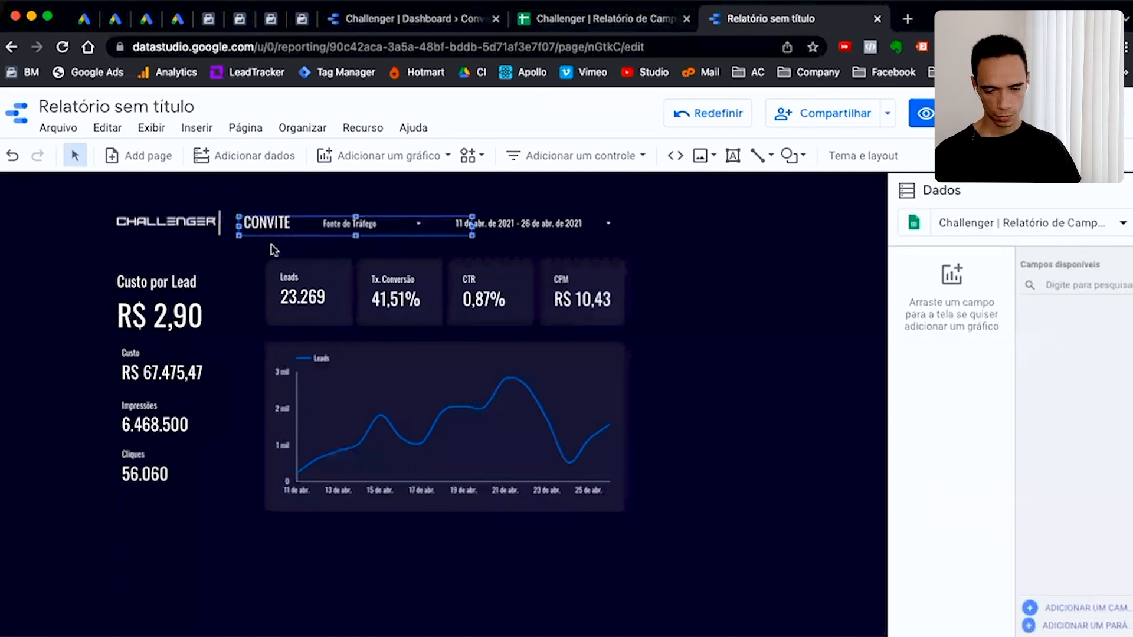
Place the CONVITE title in a narrower text box beside the divider line and set its font size to 20px
{"action": "left_click", "coordinate": [266, 225]}
{"action": "mouse_move", "coordinate": [266, 224]}
{"action": "left_mouse_down"}
{"action": "mouse_move", "coordinate": [250, 227]}
{"action": "mouse_move", "coordinate": [362, 236]}
{"action": "mouse_move", "coordinate": [274, 235]}
{"action": "mouse_move", "coordinate": [288, 226]}
{"action": "left_mouse_up"}
{"action": "left_click", "coordinate": [250, 261]}
{"action": "left_click", "coordinate": [255, 227]}
{"action": "left_click", "coordinate": [241, 264]}
{"action": "left_click", "coordinate": [261, 221]}
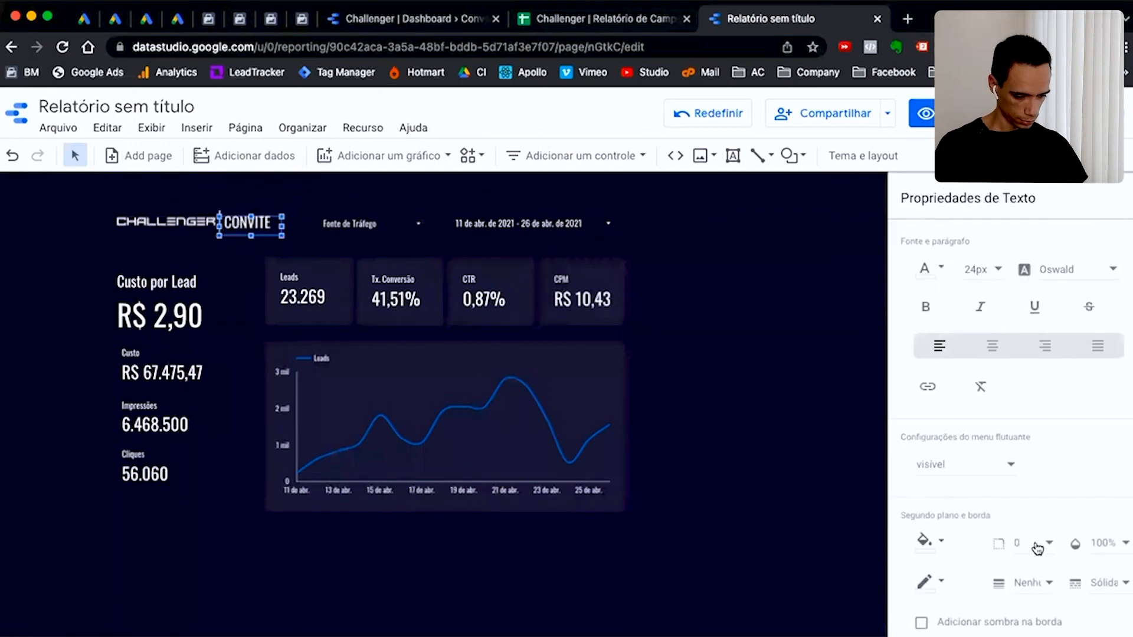
{"action": "left_click", "coordinate": [982, 270]}
{"action": "left_click", "coordinate": [988, 237]}
{"action": "left_click", "coordinate": [791, 321]}
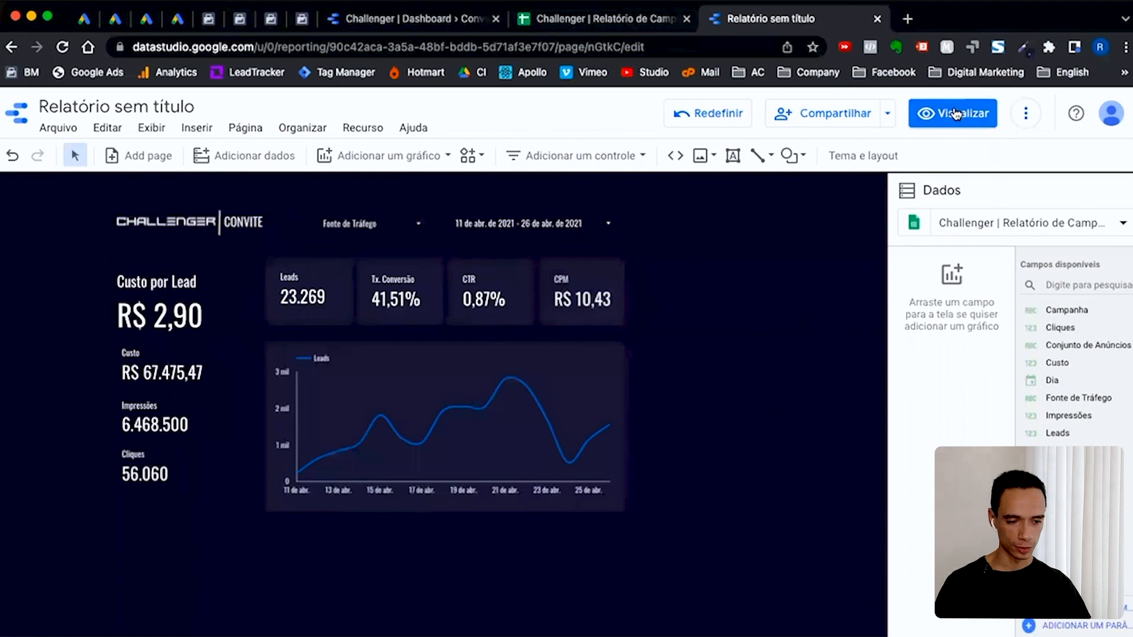
Preview the report in view mode and inspect the options of the traffic-source and date range controls
{"action": "left_click", "coordinate": [956, 113]}
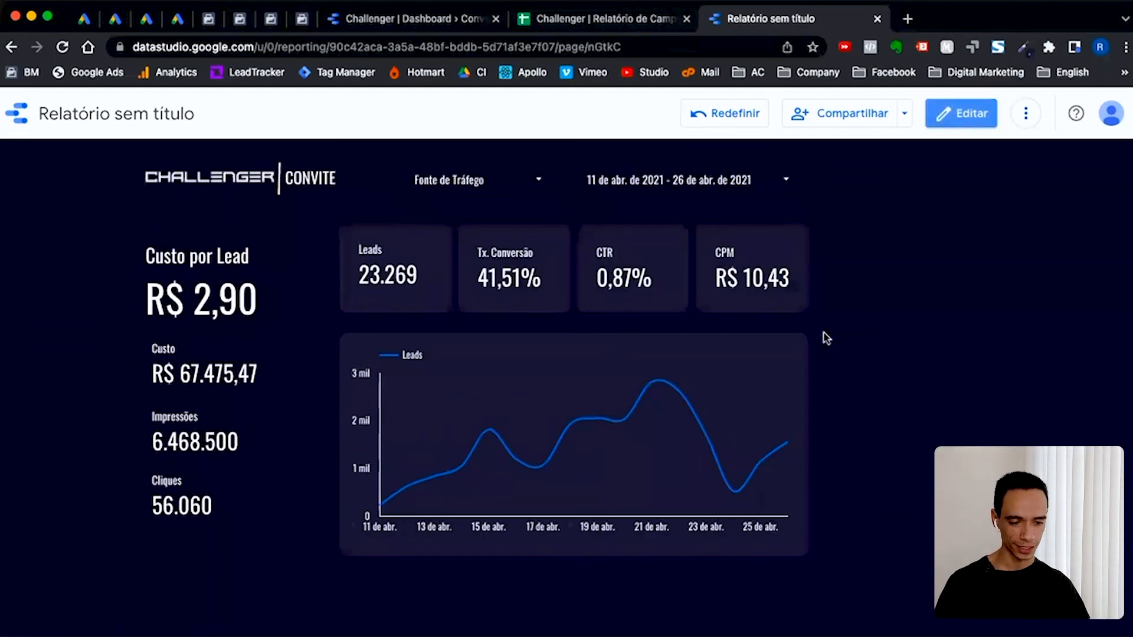
{"action": "left_click", "coordinate": [522, 189]}
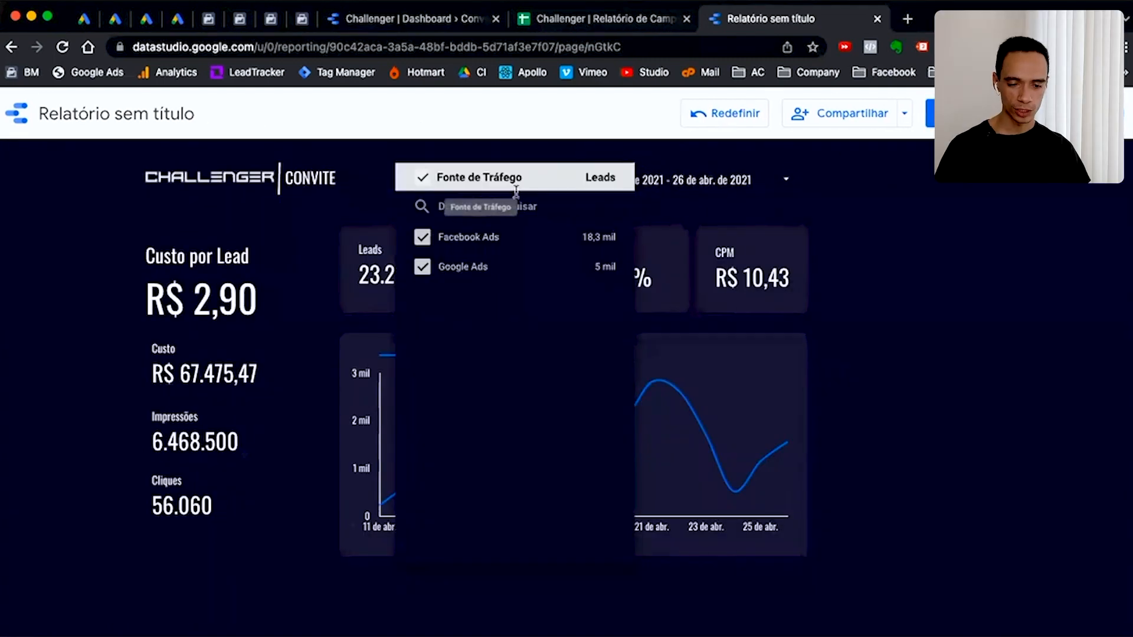
{"action": "left_click", "coordinate": [835, 236]}
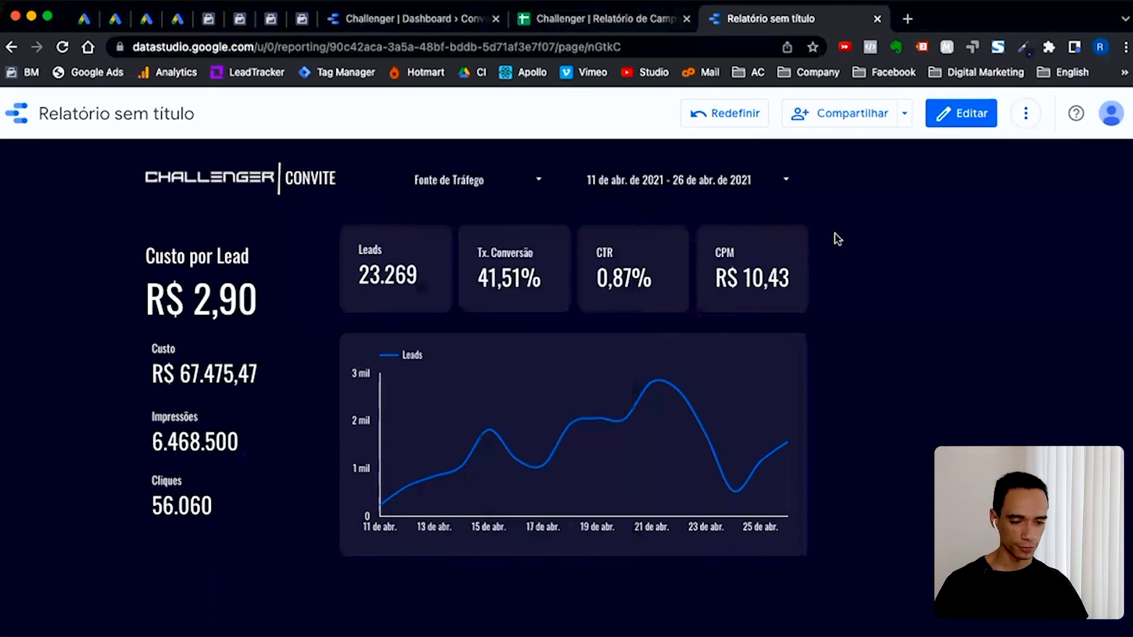
{"action": "left_click", "coordinate": [744, 183]}
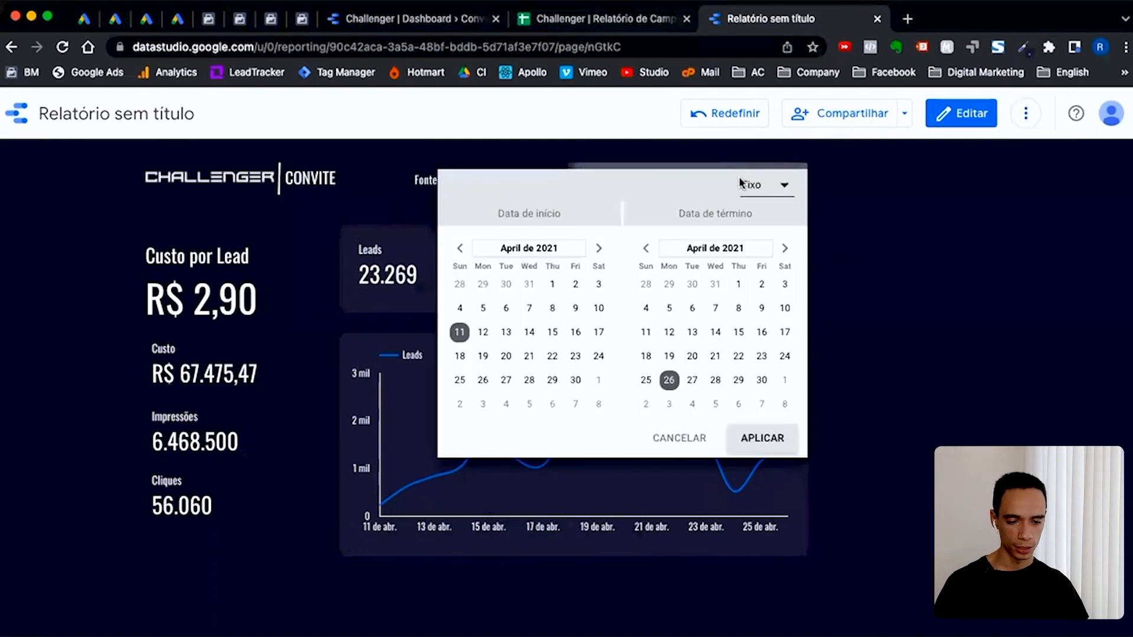
{"action": "left_click", "coordinate": [883, 235]}
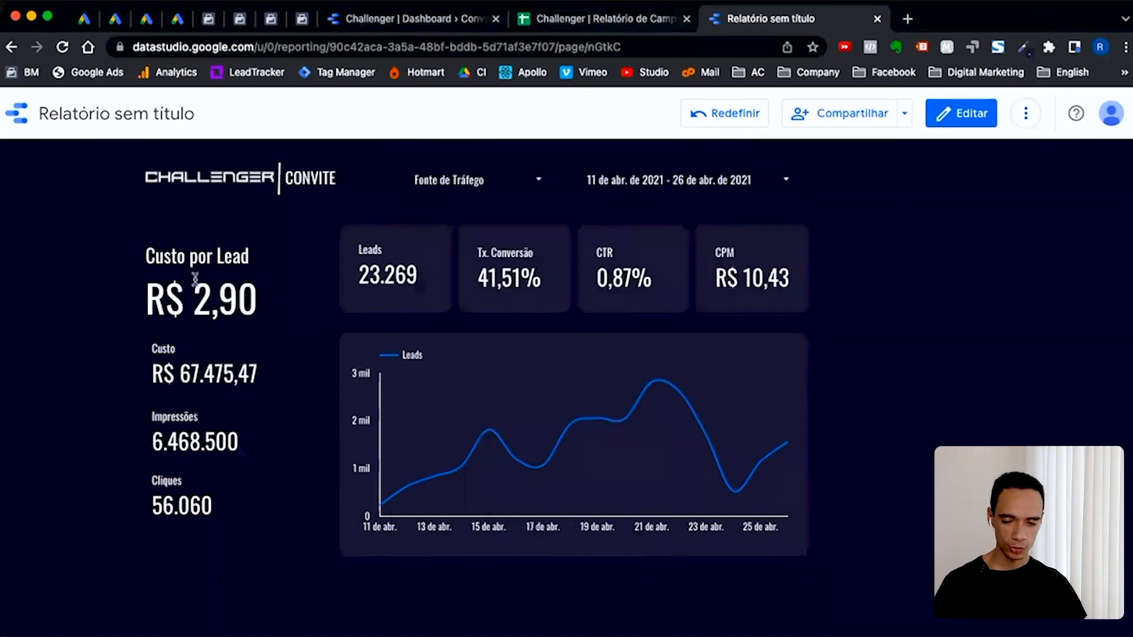
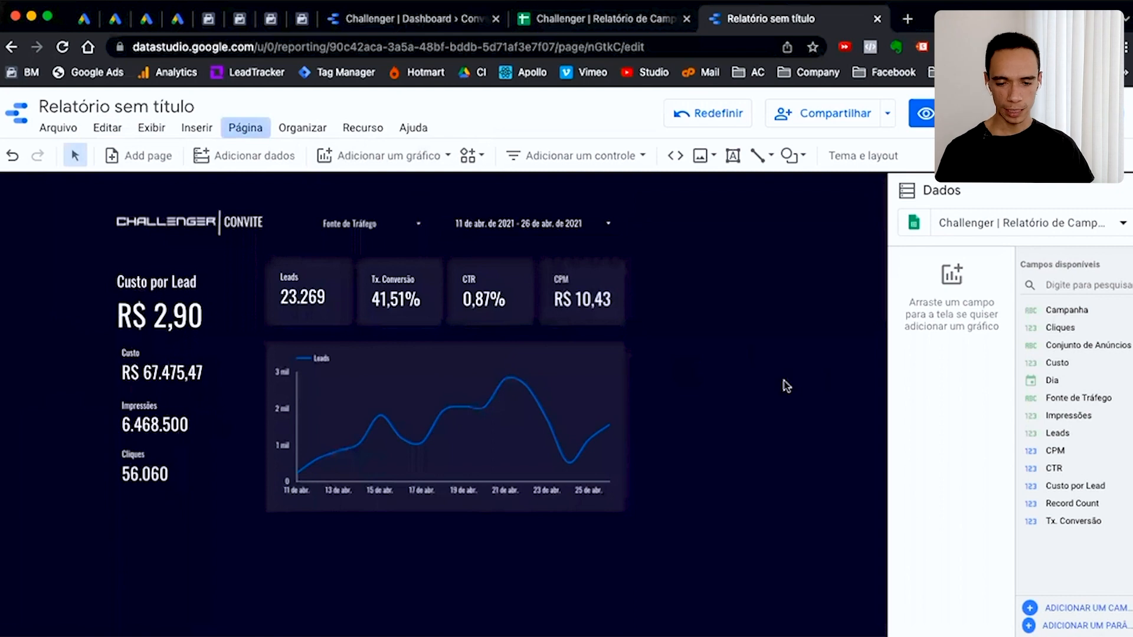
Duplicate the CONVITE page and compare the copy on page 2 with the original
{"action": "left_click", "coordinate": [251, 135]}
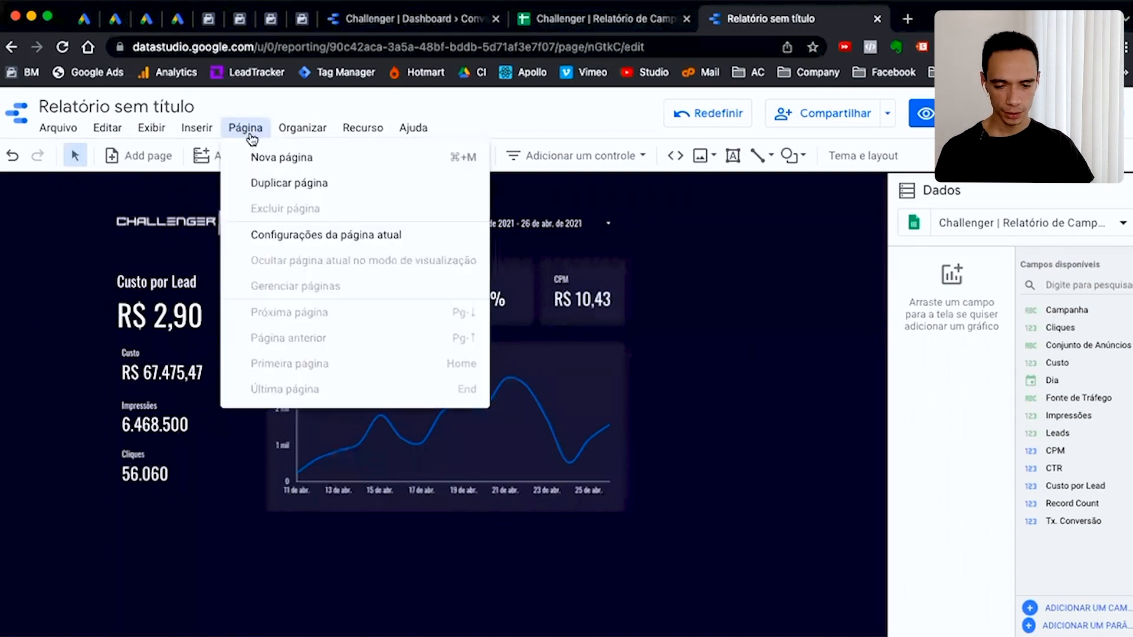
{"action": "left_click", "coordinate": [306, 184]}
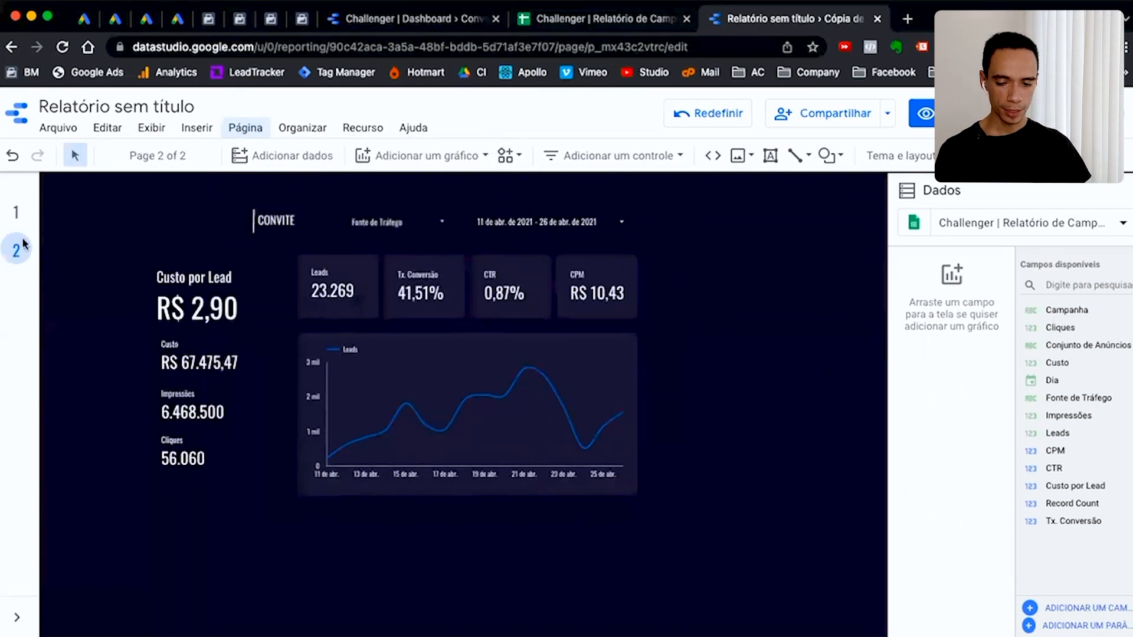
{"action": "left_click", "coordinate": [16, 213]}
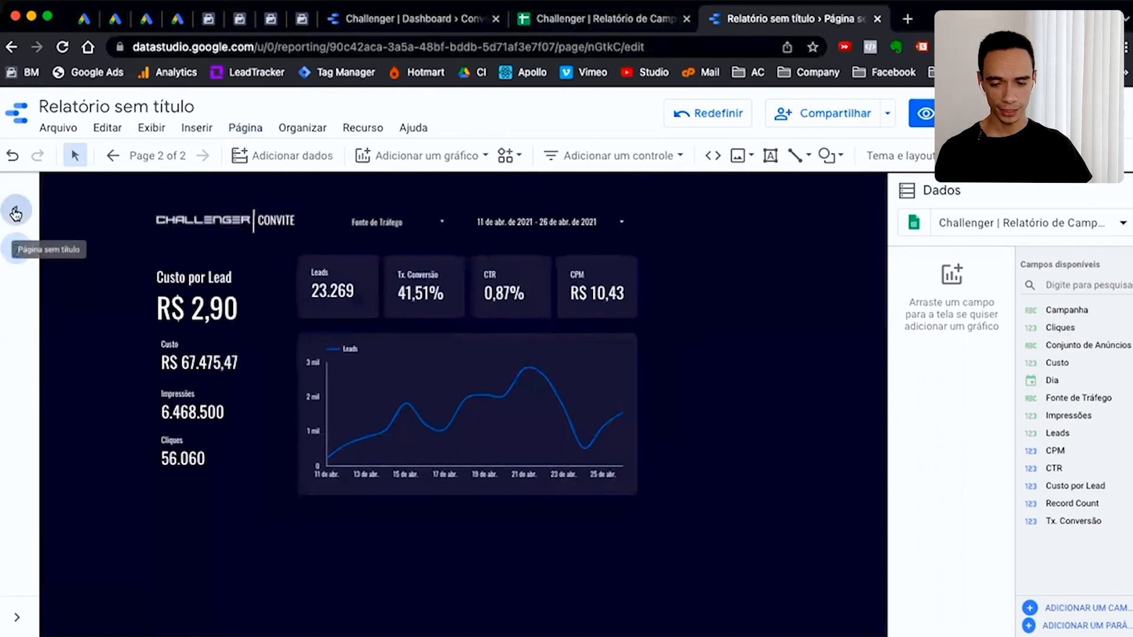
{"action": "left_click", "coordinate": [17, 254]}
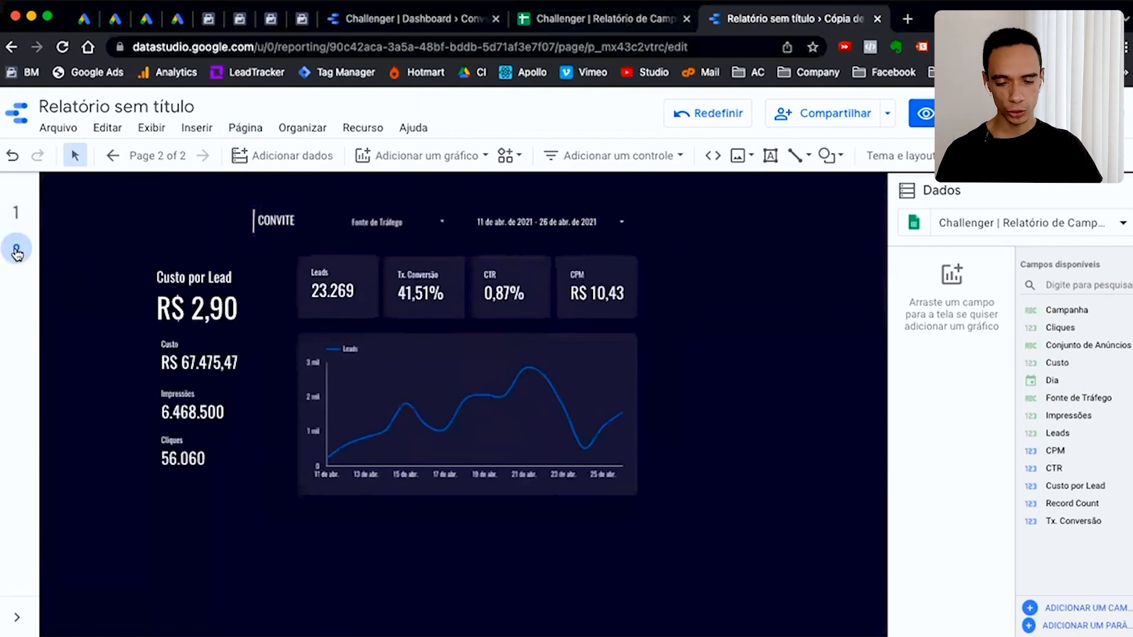
Replace the CONVITE title on page 2 with DISTRIBUIÇÃO
{"action": "left_click", "coordinate": [282, 222]}
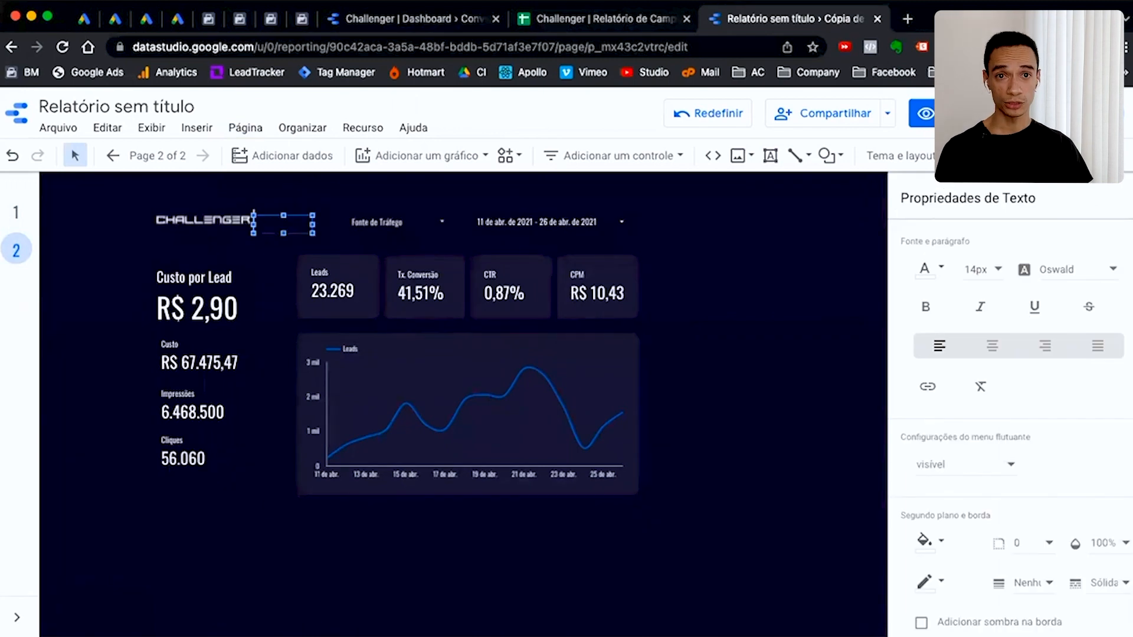
{"action": "type", "text": "DISTRIB"}
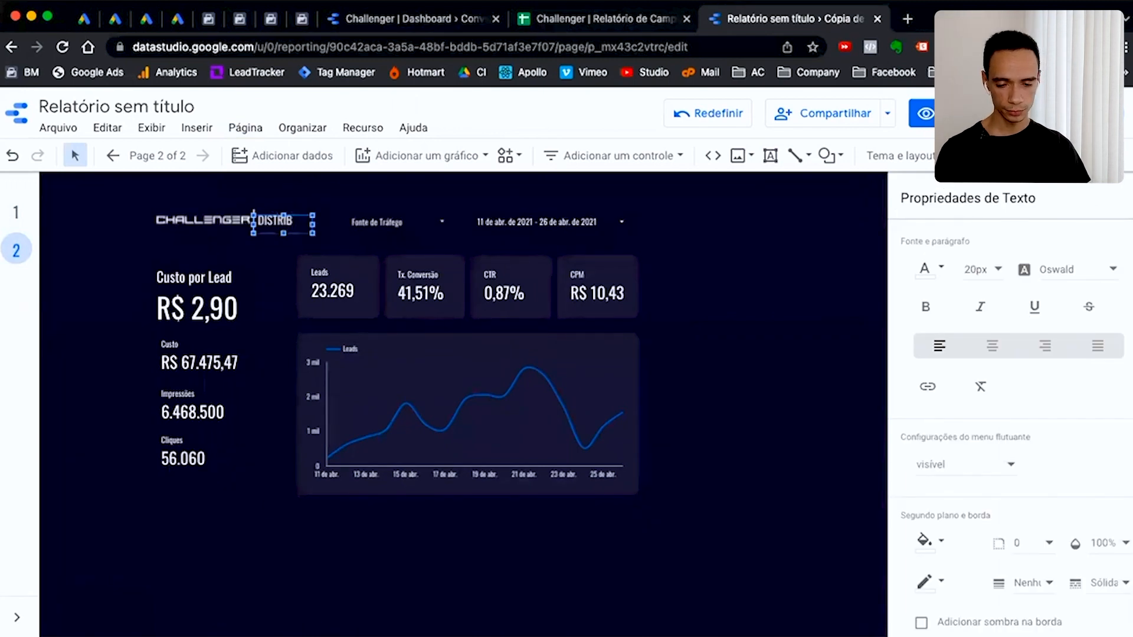
{"action": "type", "text": "UIÇÃO"}
{"action": "left_click", "coordinate": [711, 351]}
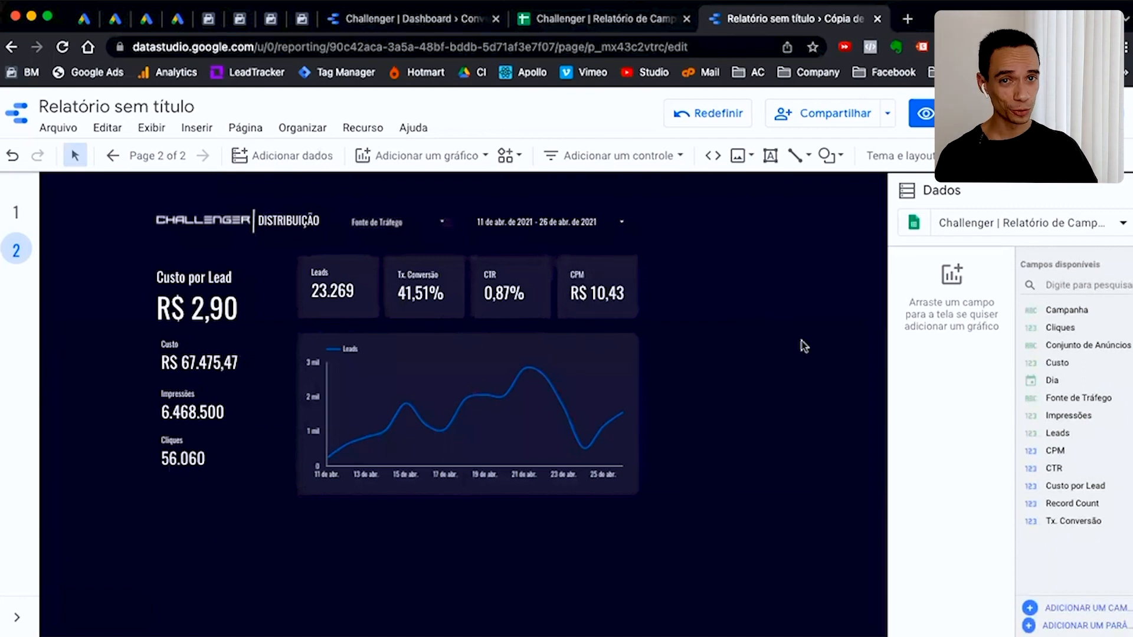
Examine the DISTRIBUIÇÃO page of the Challenger dashboard, including its scorecards and Fonte de Tráfego donut chart, and return to the untitled report
{"action": "left_click", "coordinate": [424, 22]}
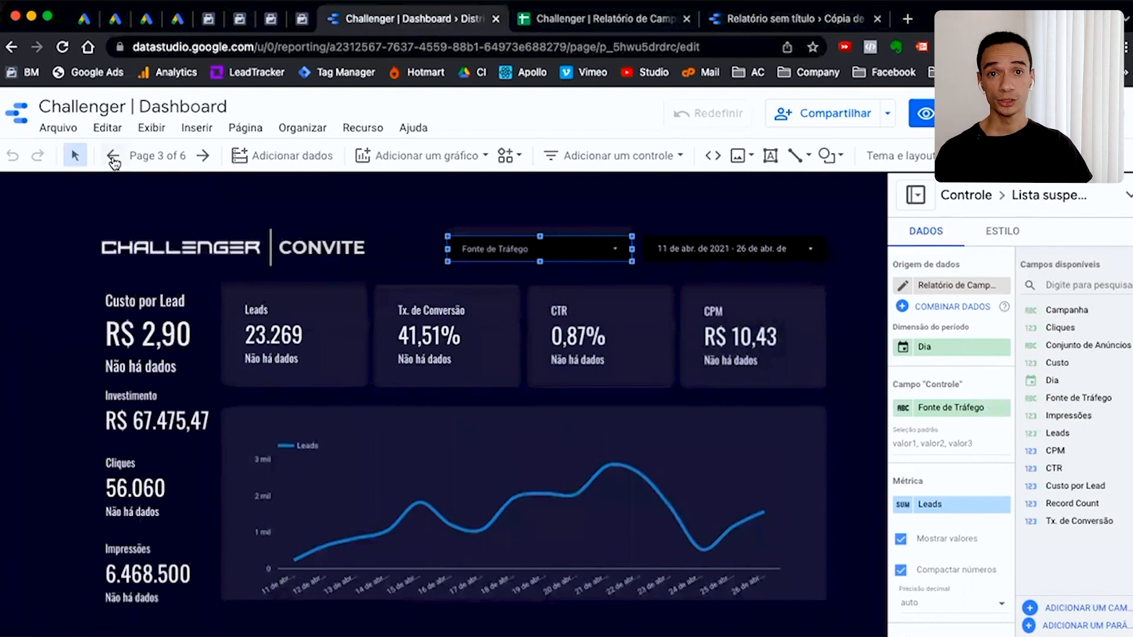
{"action": "left_click", "coordinate": [113, 156]}
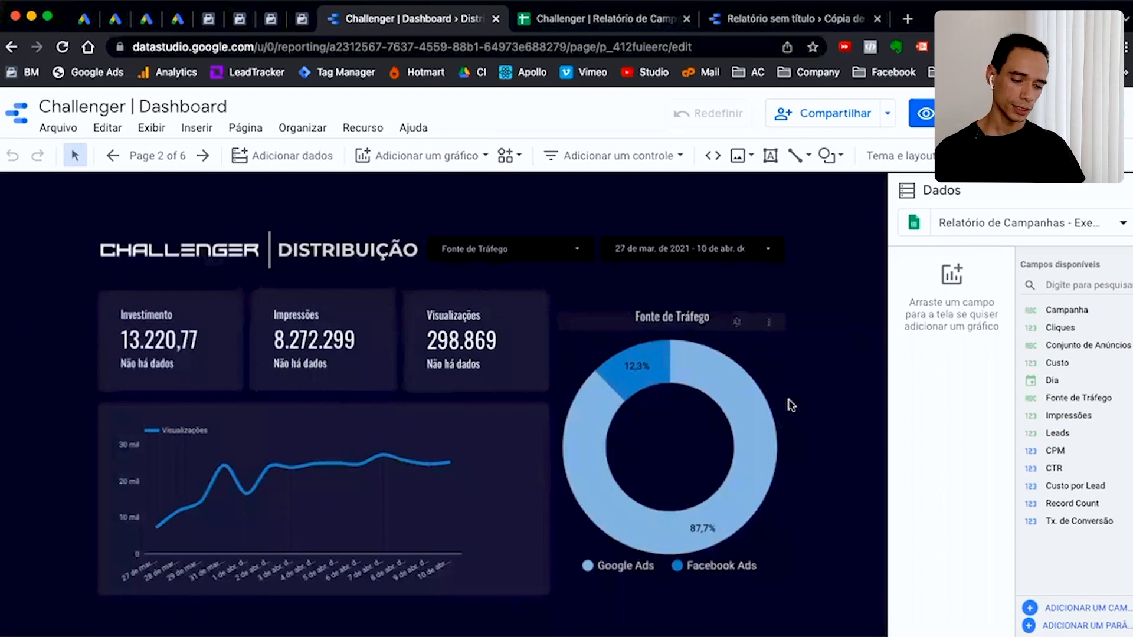
{"action": "mouse_move", "coordinate": [643, 370]}
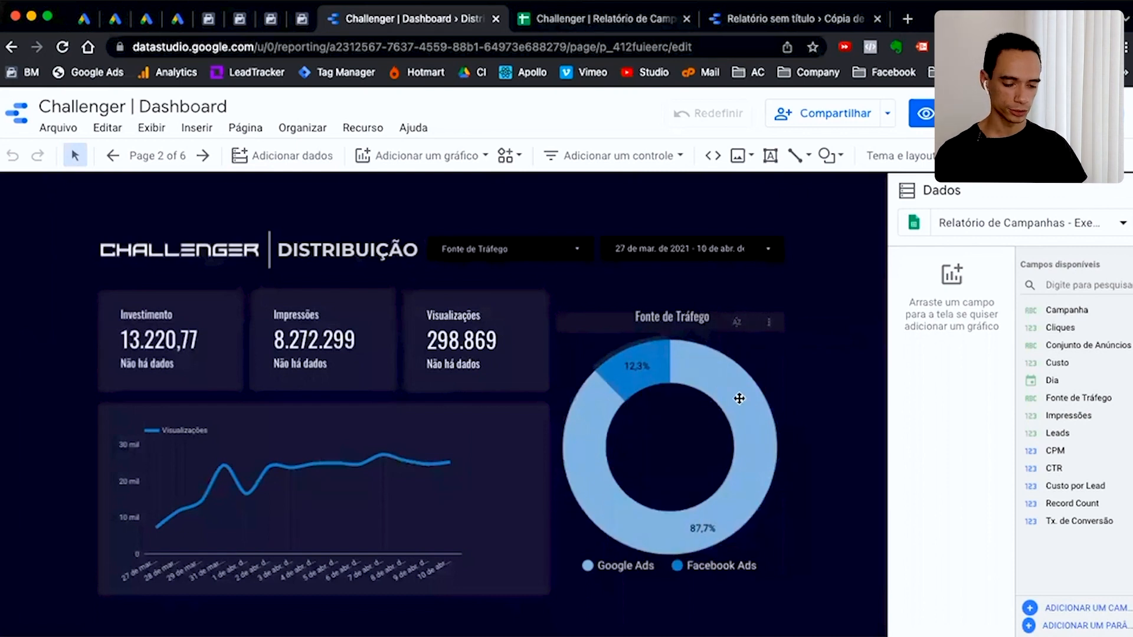
{"action": "mouse_move", "coordinate": [750, 408]}
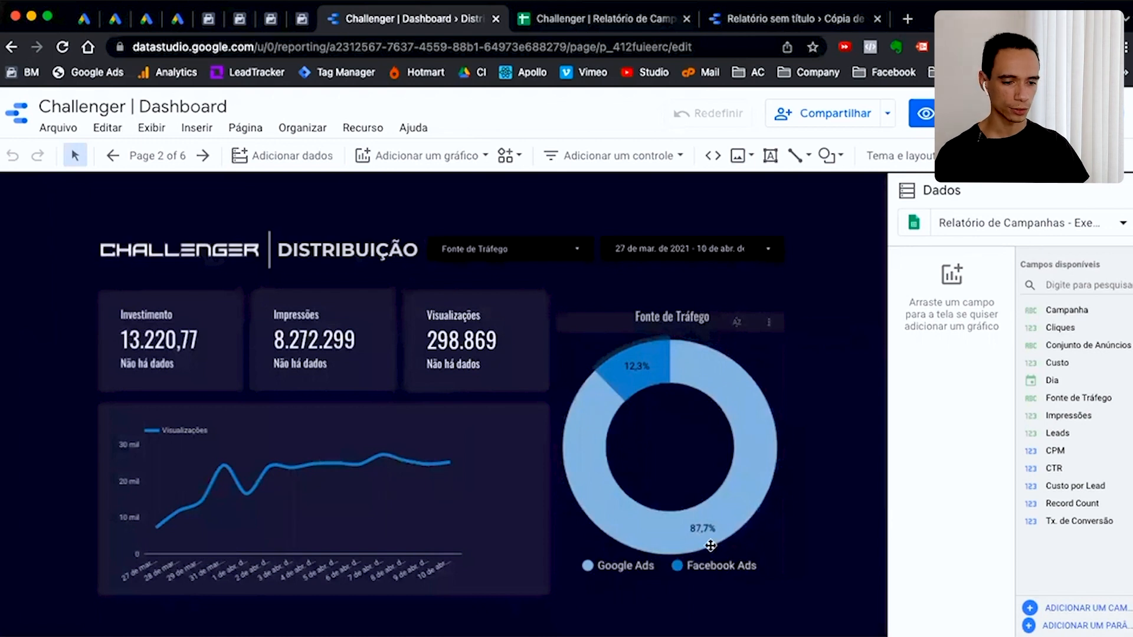
{"action": "left_click", "coordinate": [774, 20]}
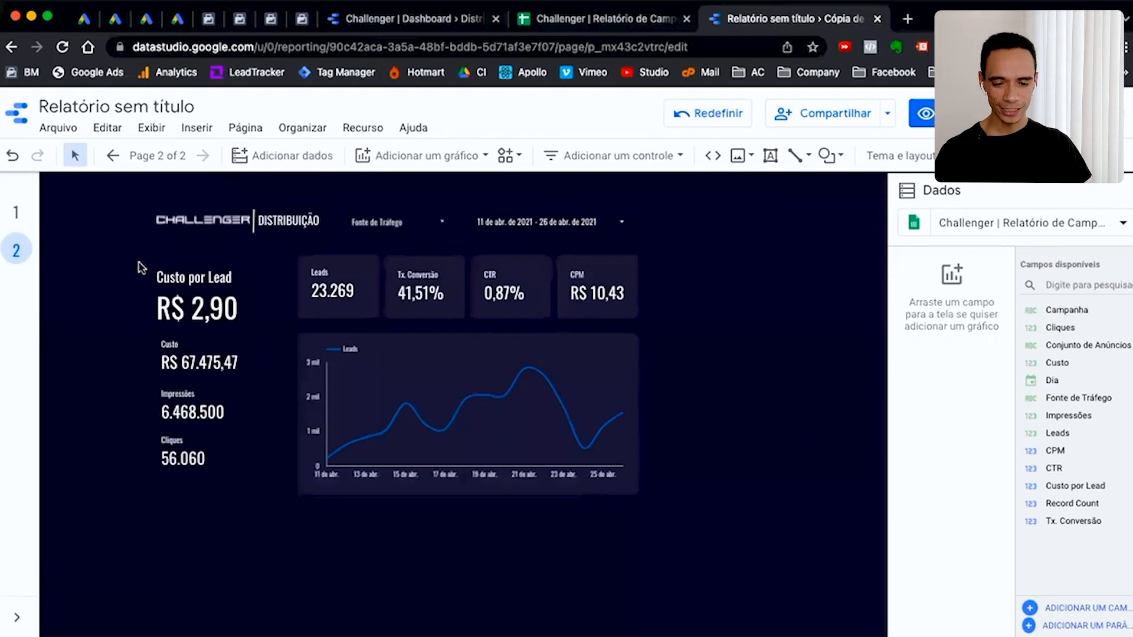
Delete the Custo por Lead, Custo, Impressões and Cliques scorecards and align the remaining cards and Leads chart with the logo's left edge
{"action": "left_click_drag", "start_coordinate": [141, 255], "coordinate": [246, 499]}
{"action": "key", "text": "Delete"}
{"action": "left_click_drag", "start_coordinate": [277, 253], "coordinate": [661, 531]}
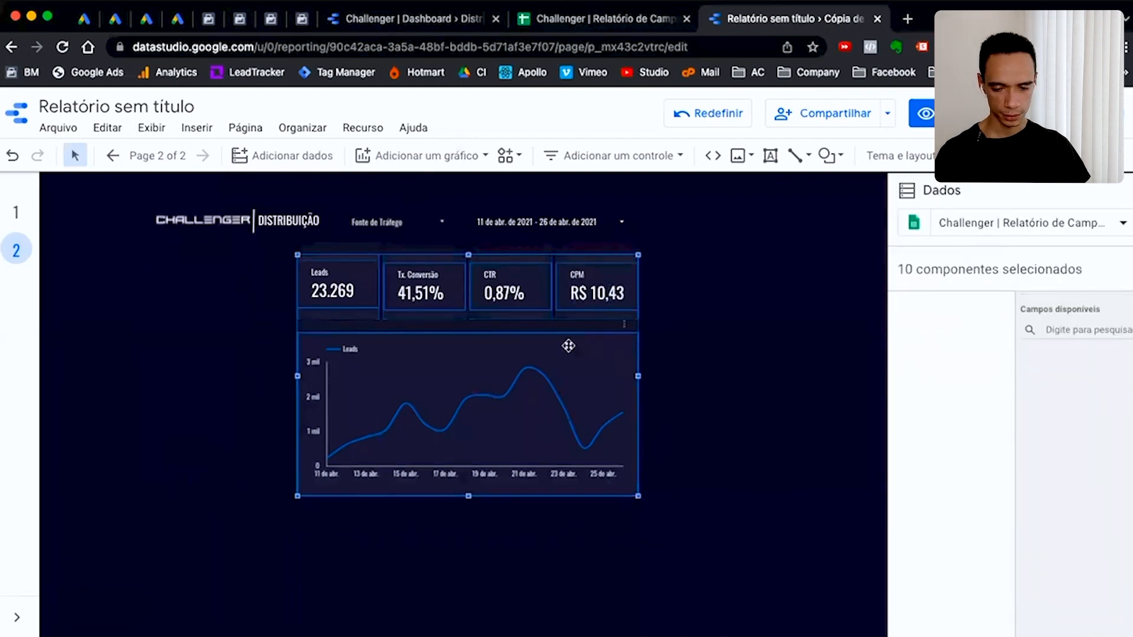
{"action": "left_click_drag", "start_coordinate": [568, 346], "coordinate": [443, 346]}
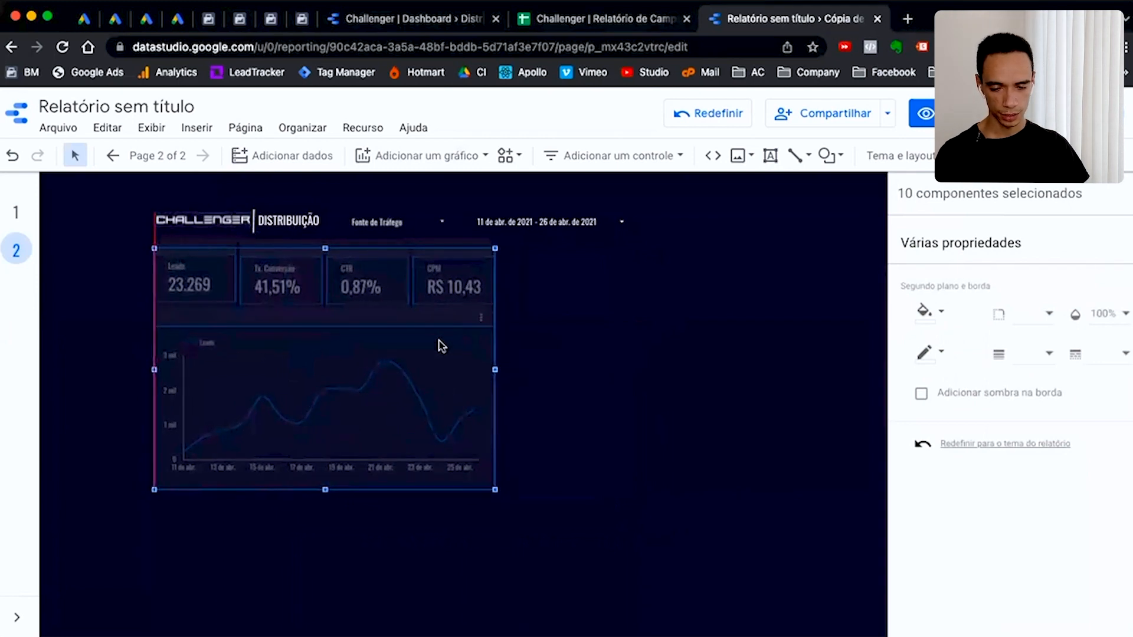
{"action": "left_click", "coordinate": [565, 399]}
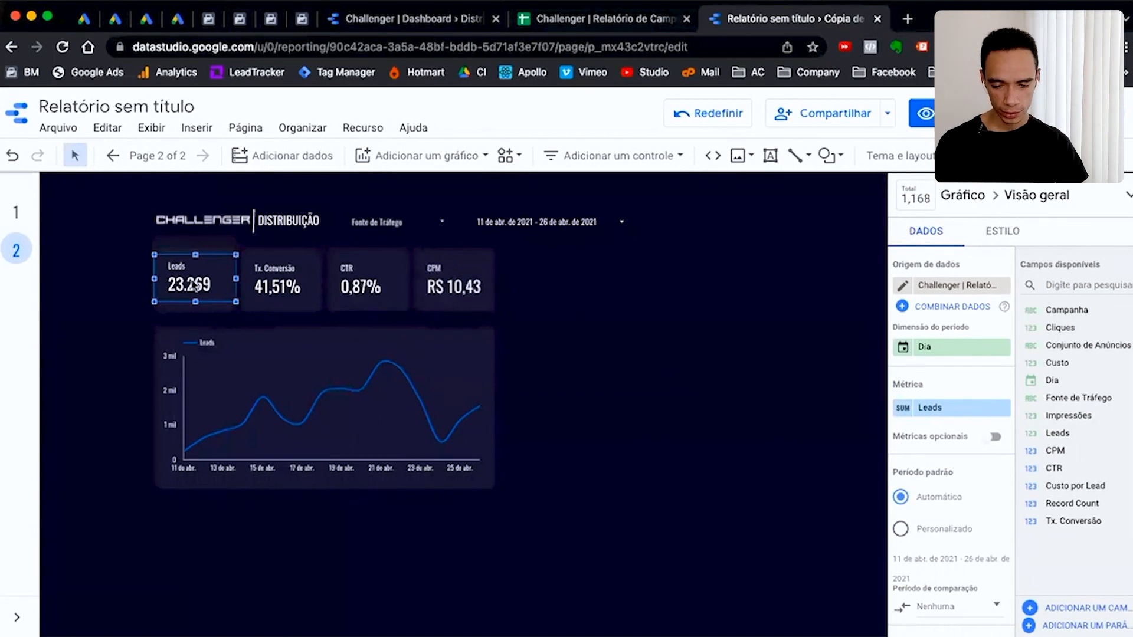
Connect the Leads scorecard to the DISTRIBUIÇÃO sheet of the Google Sheets file Challenger | Relatório de Campanhas as a new data source
{"action": "left_click", "coordinate": [945, 289]}
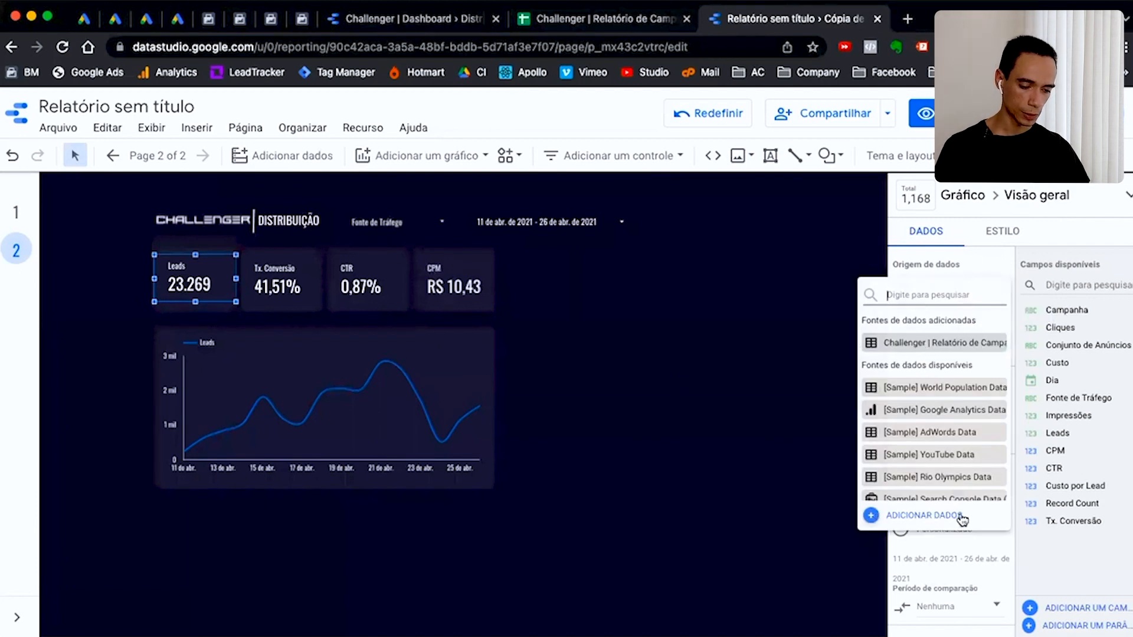
{"action": "left_click", "coordinate": [924, 516]}
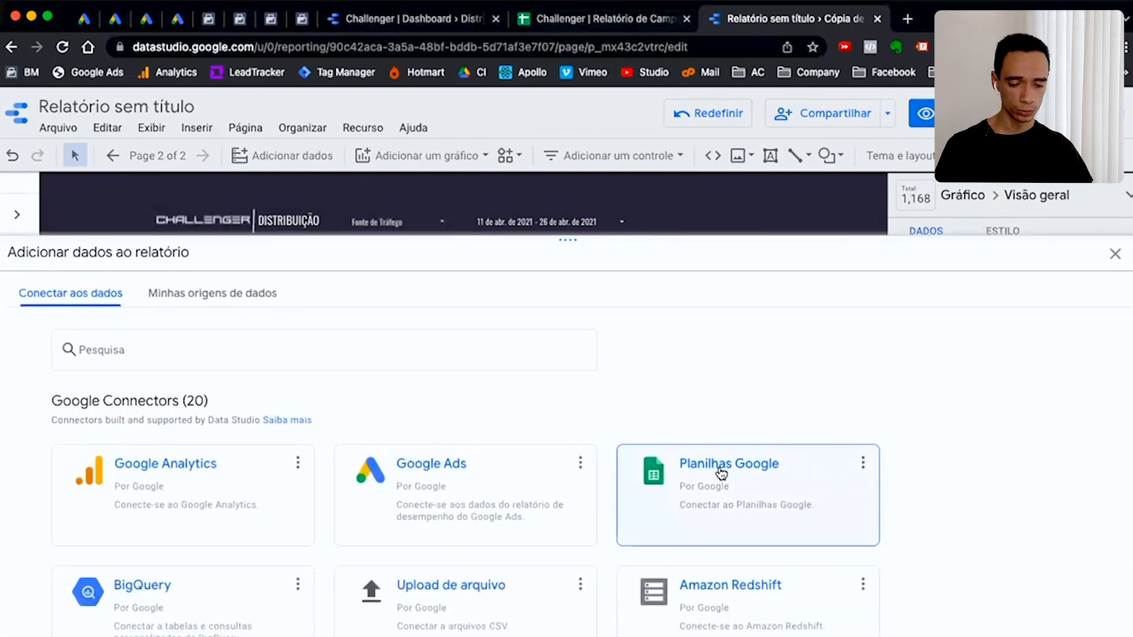
{"action": "left_click", "coordinate": [721, 472]}
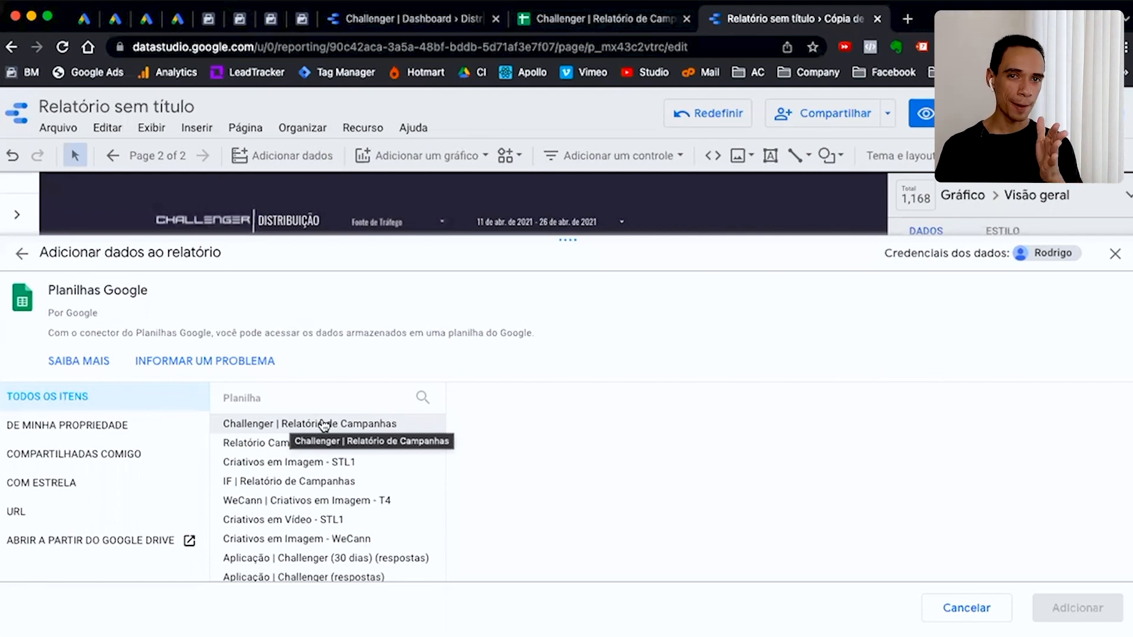
{"action": "left_click", "coordinate": [291, 425]}
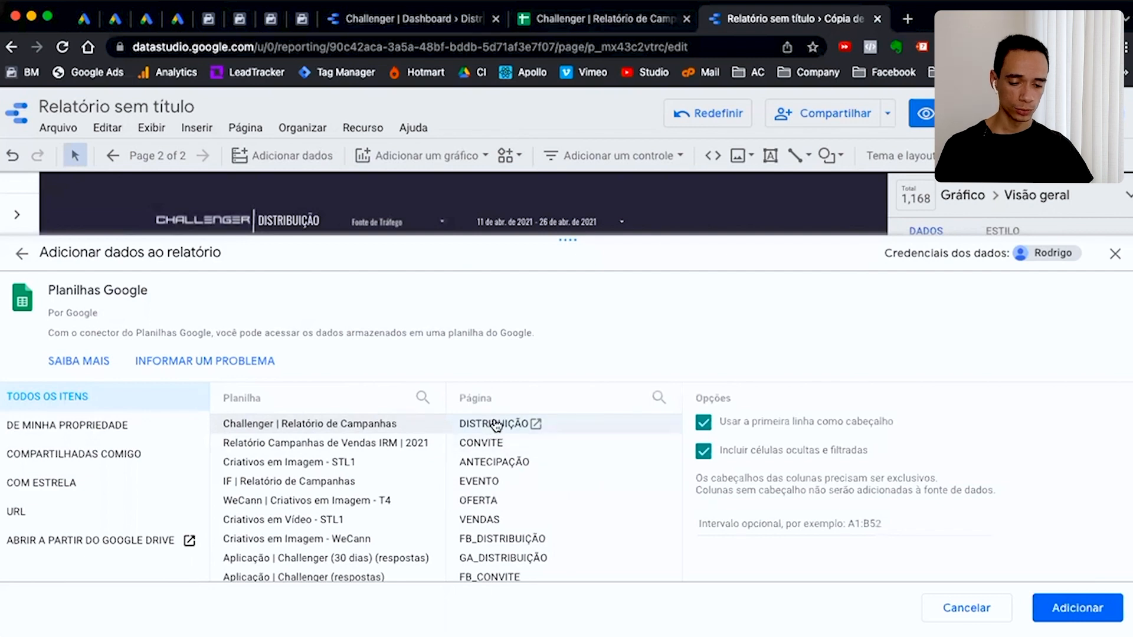
{"action": "left_click", "coordinate": [496, 425]}
{"action": "left_click", "coordinate": [1087, 613]}
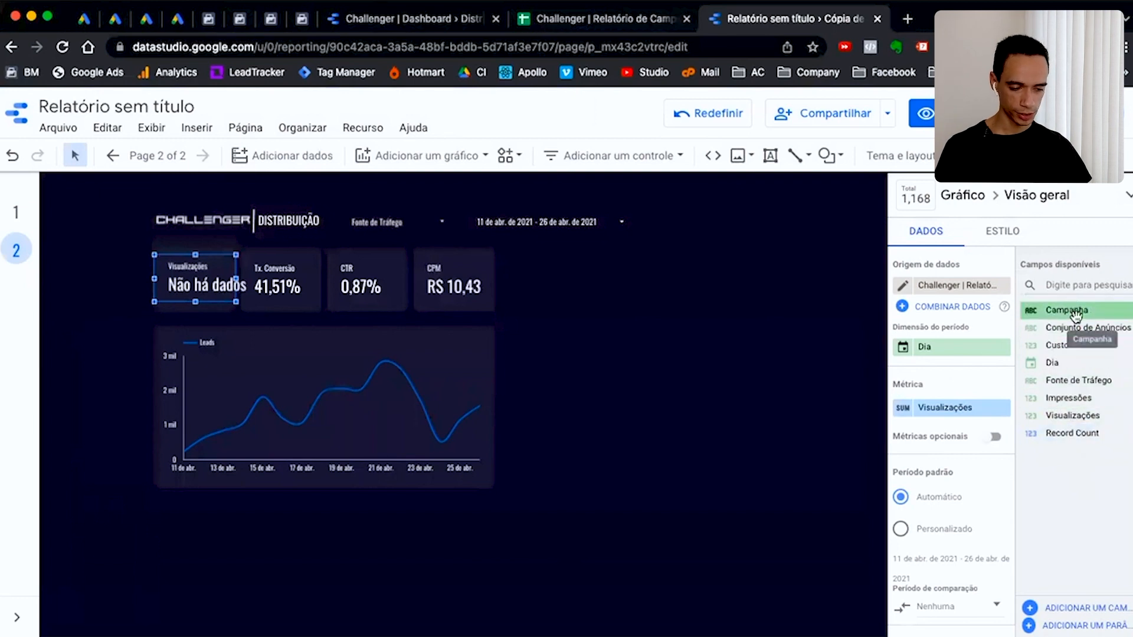
Start a new calculated field in the DISTRIBUIÇÃO data source and name it CPV
{"action": "left_click", "coordinate": [1084, 611]}
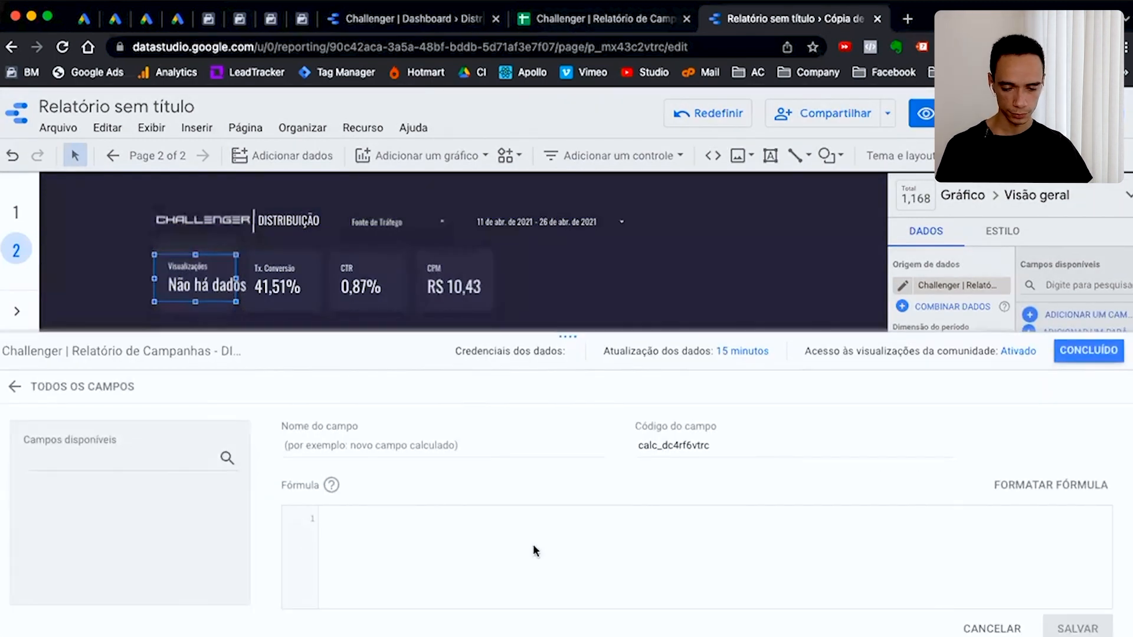
{"action": "left_click", "coordinate": [417, 444]}
{"action": "type", "text": "cu"}
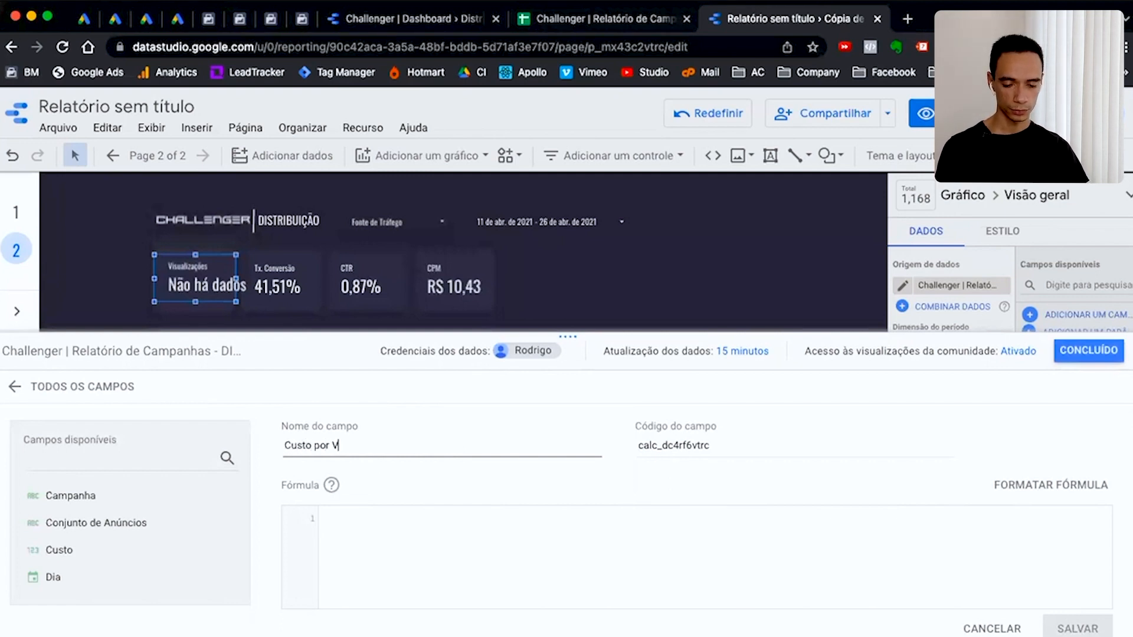
{"action": "type", "text": "sto por View"}
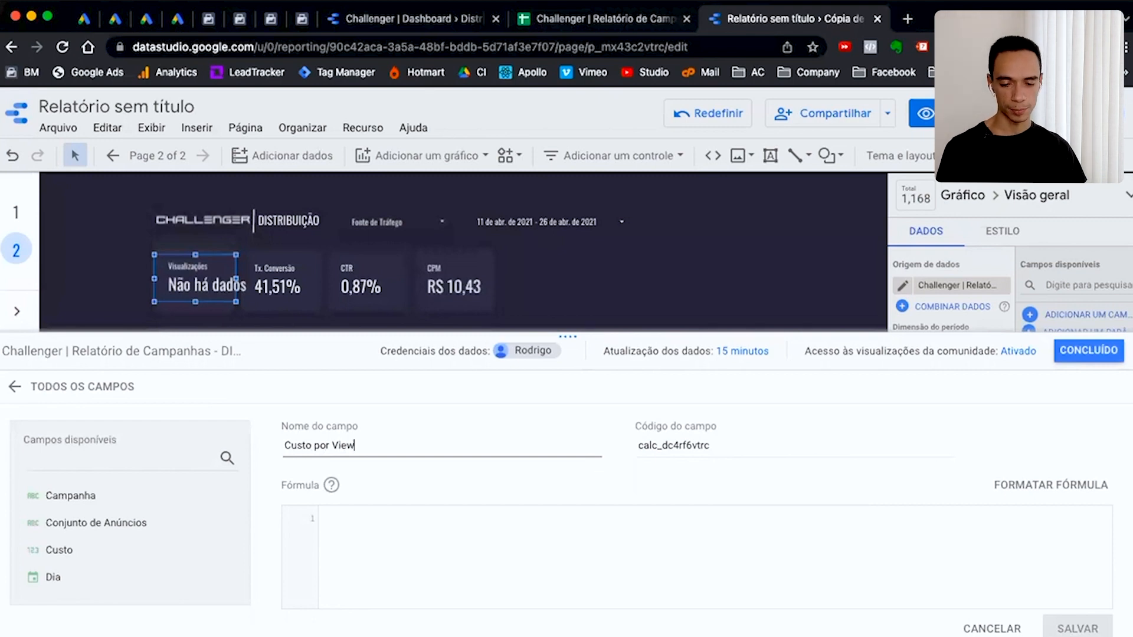
{"action": "key", "text": "super+a"}
{"action": "type", "text": "CP"}
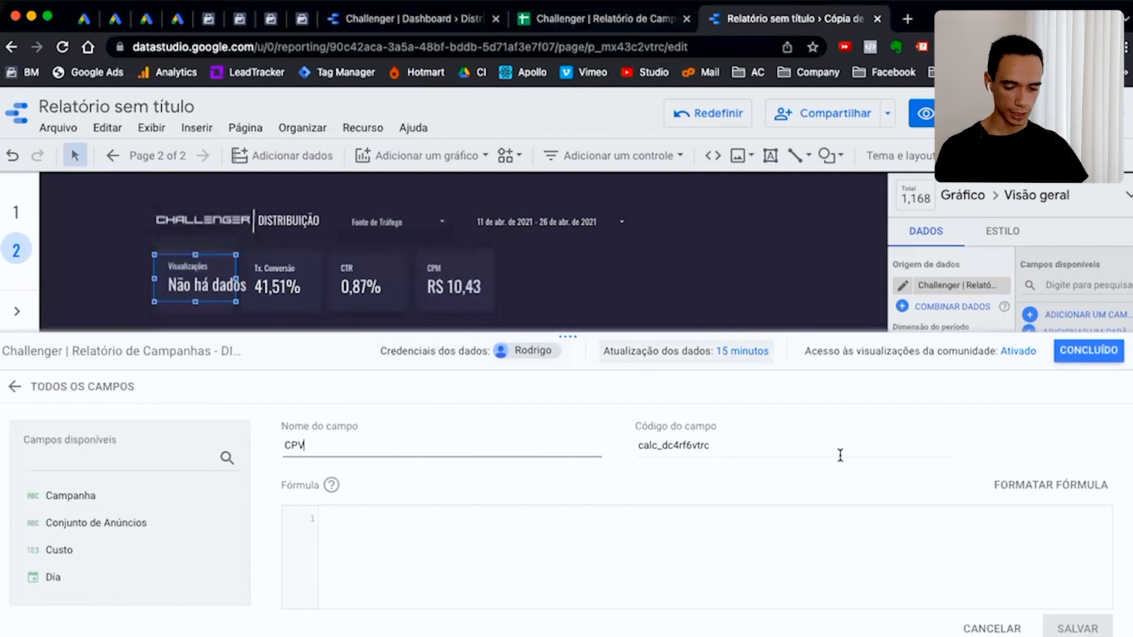
Enter the formula SUM(Custo)/SUM(Visualizações) for the CPV field
{"action": "left_click", "coordinate": [499, 517]}
{"action": "type", "text": "sum"}
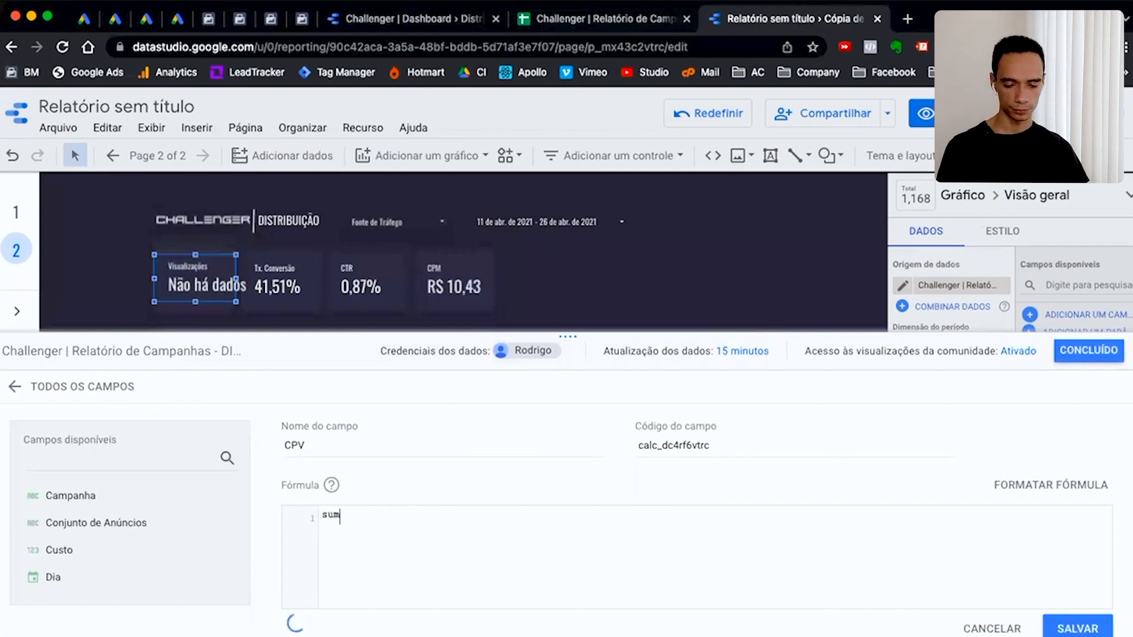
{"action": "key", "text": "Return"}
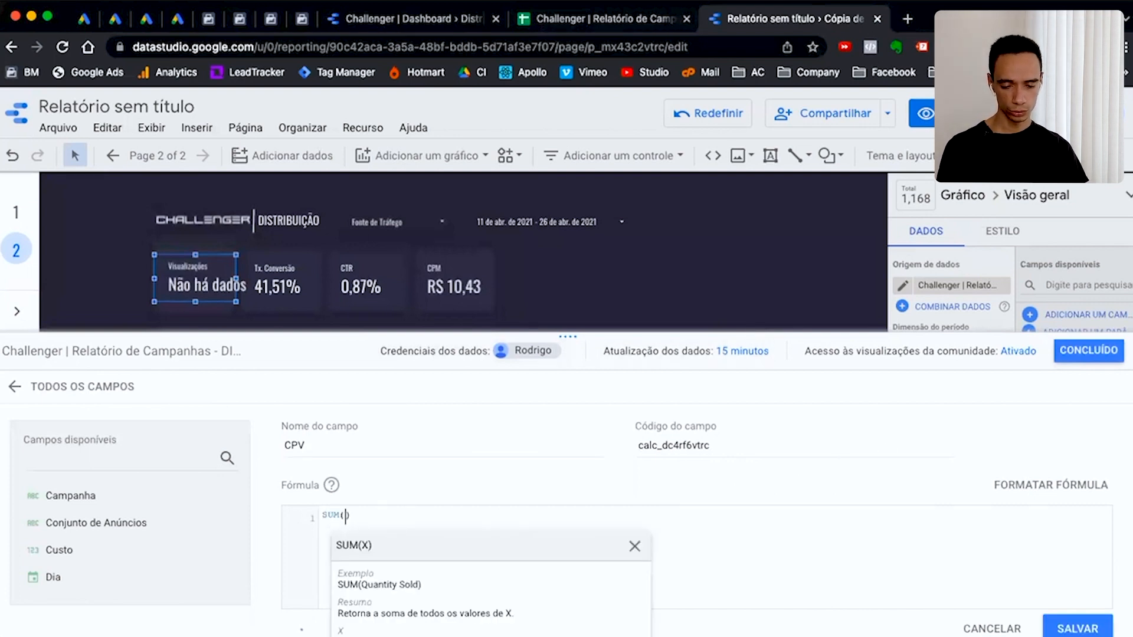
{"action": "type", "text": "custo"}
{"action": "key", "text": "Return"}
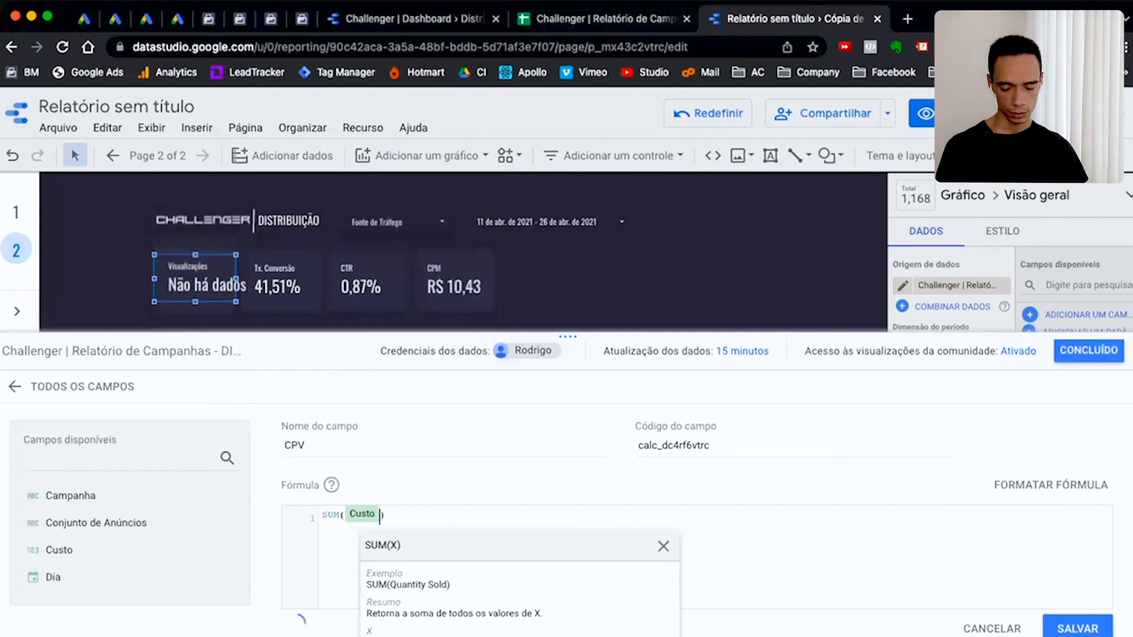
{"action": "key", "text": "Right"}
{"action": "type", "text": "/"}
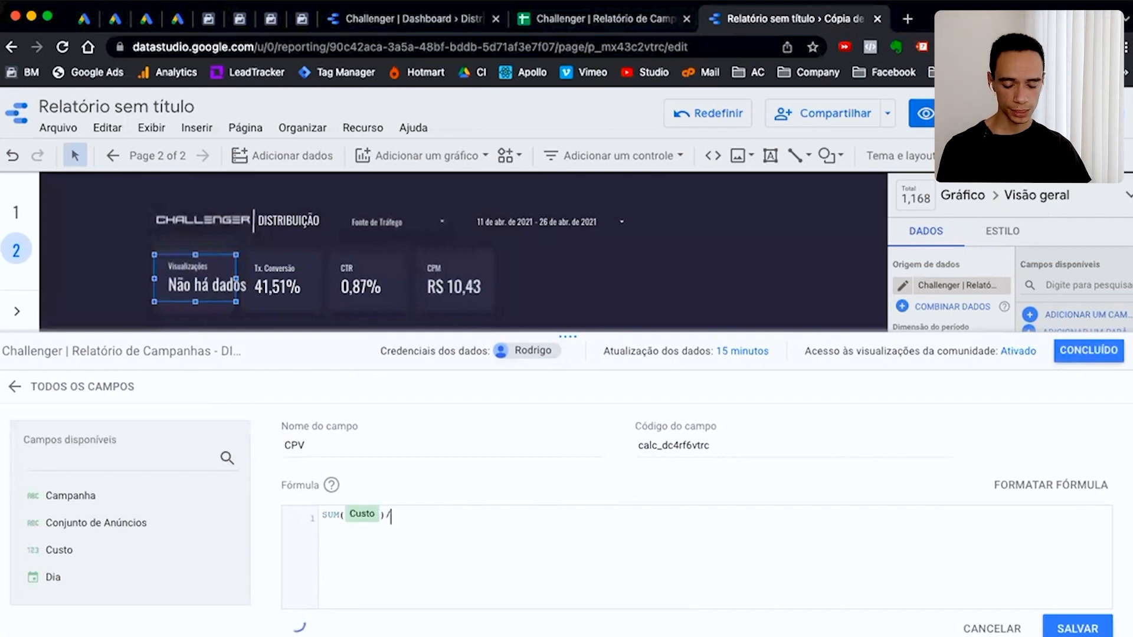
{"action": "type", "text": "sum"}
{"action": "key", "text": "Return"}
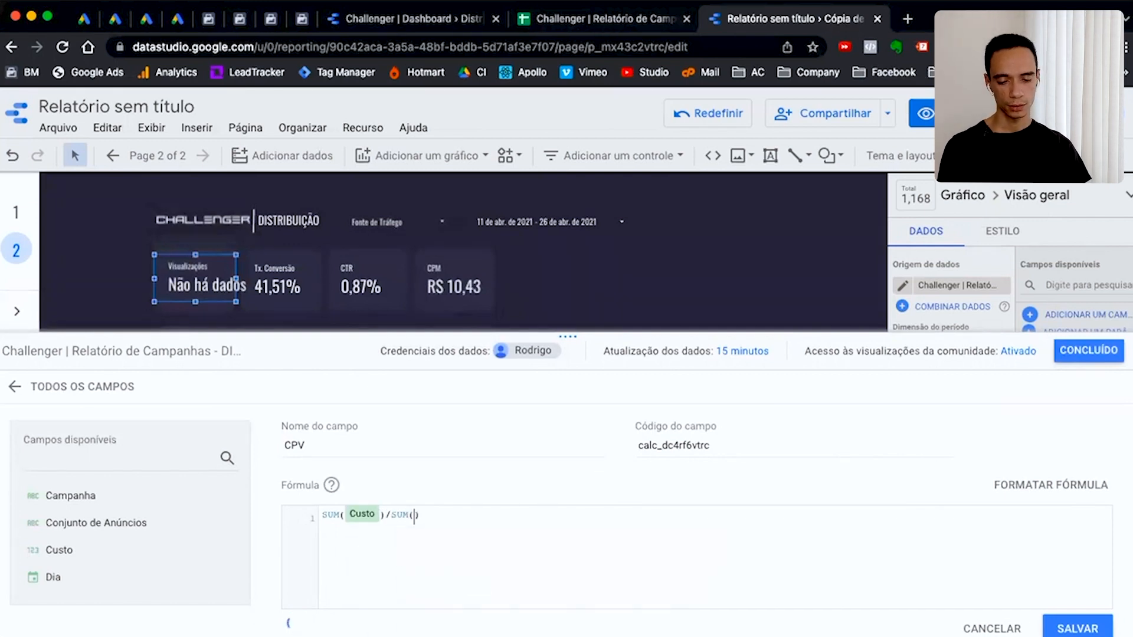
{"action": "type", "text": "visu"}
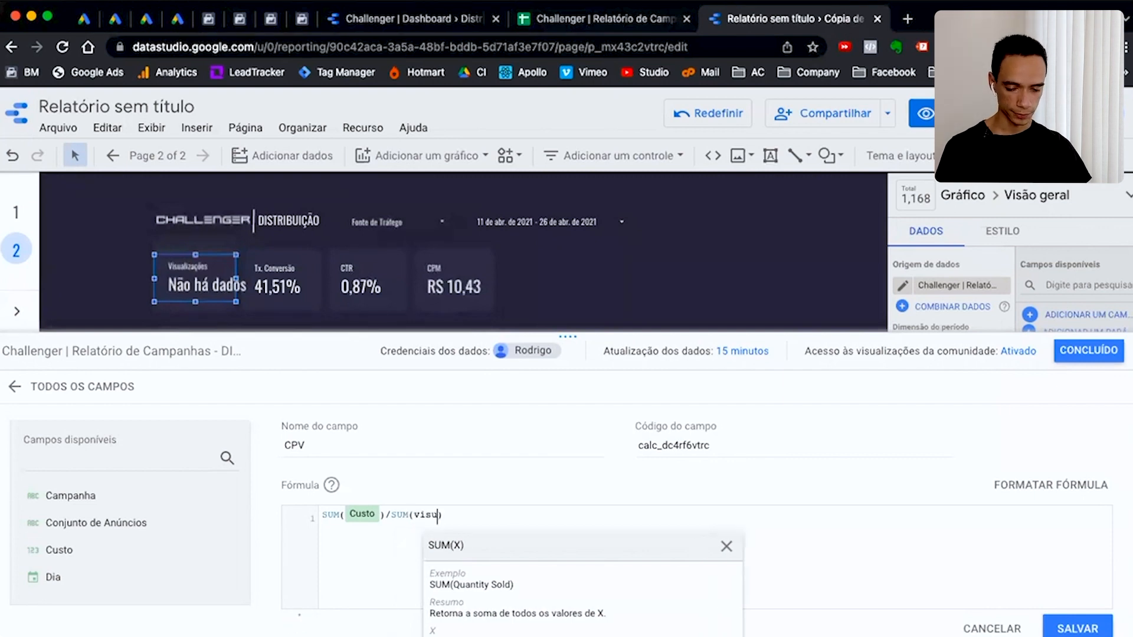
{"action": "left_click", "coordinate": [486, 576]}
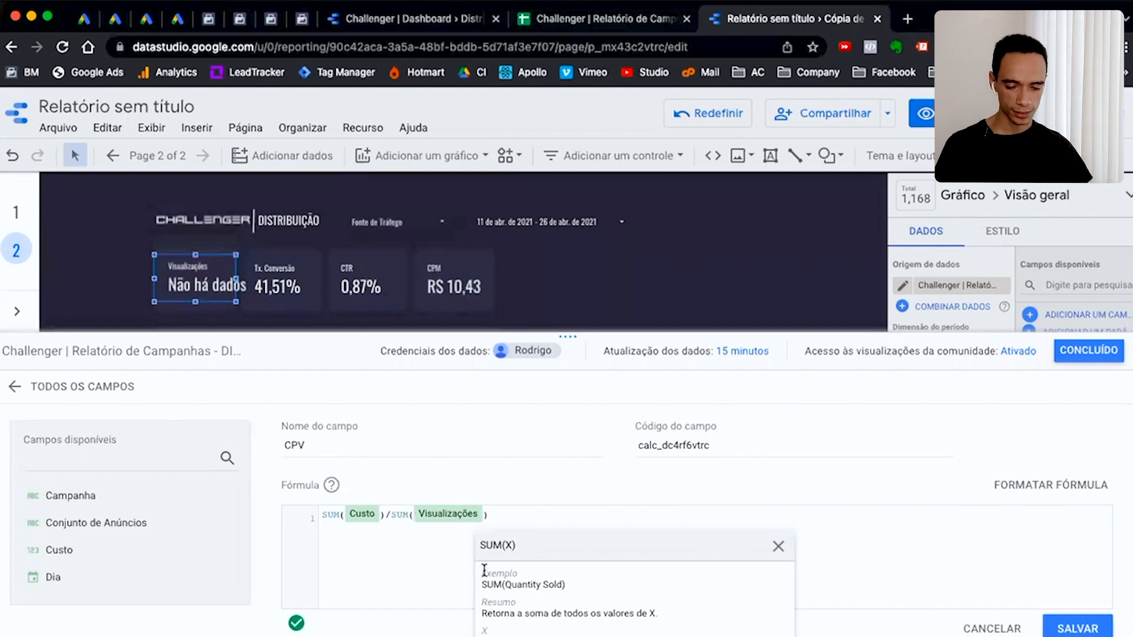
Save the CPV calculated field and make it the metric of the first scorecard
{"action": "left_click", "coordinate": [1078, 629]}
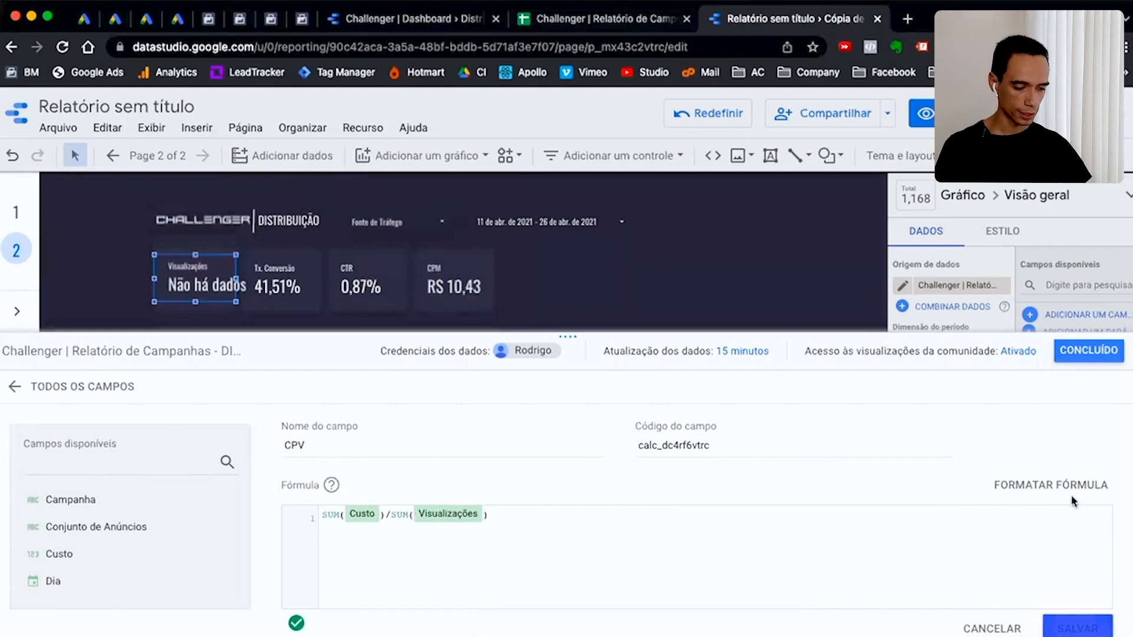
{"action": "left_click", "coordinate": [1088, 351]}
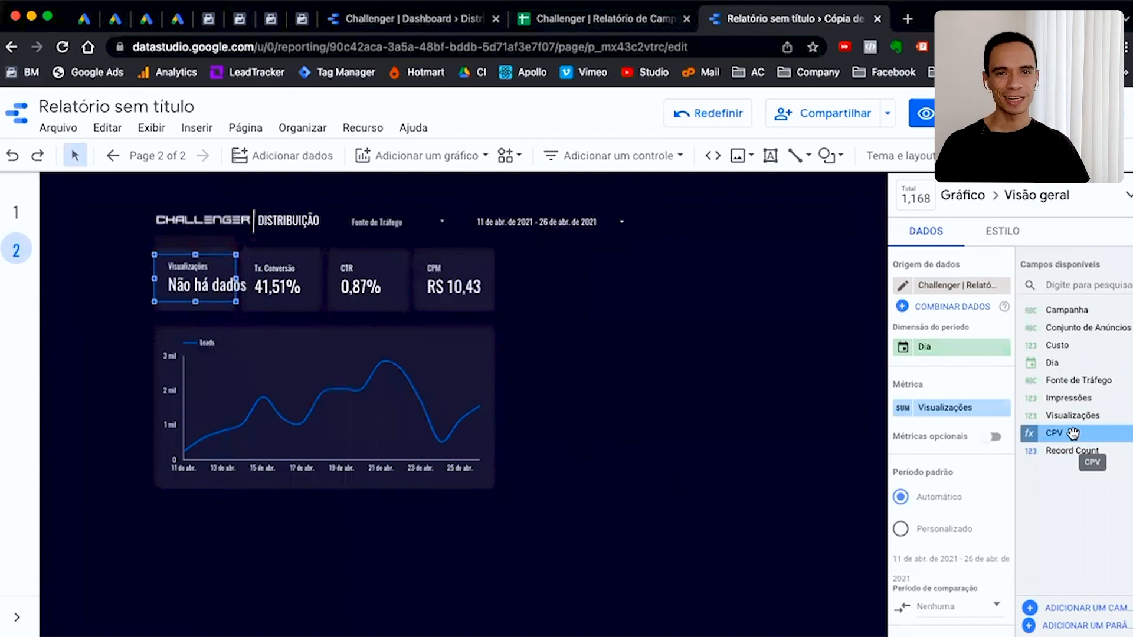
{"action": "left_click_drag", "start_coordinate": [1073, 434], "coordinate": [946, 410]}
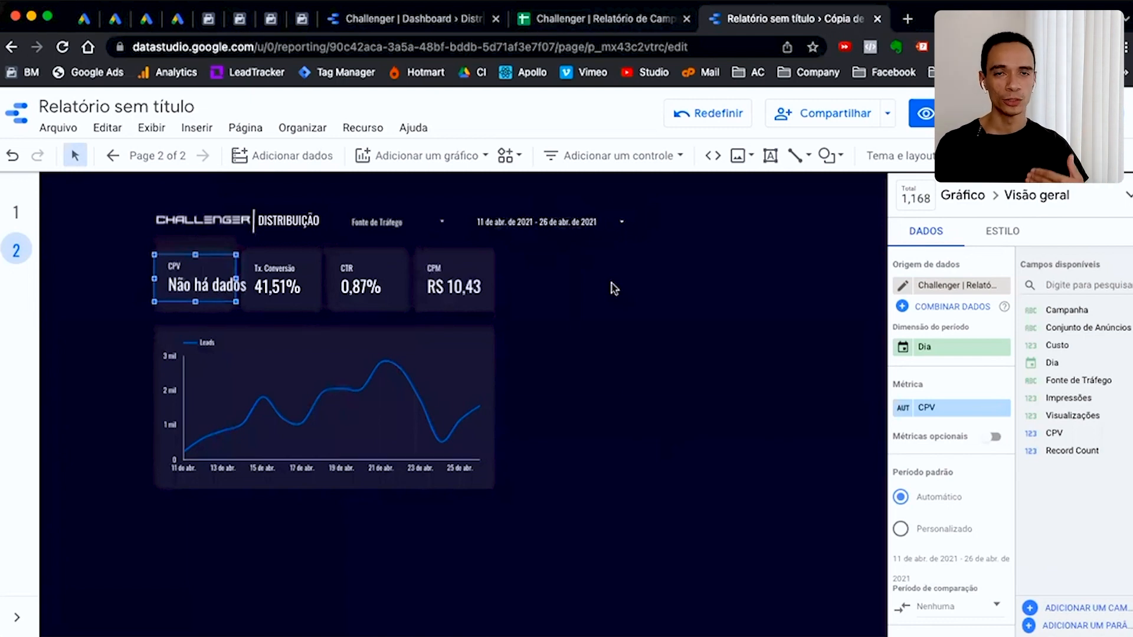
Set the date range control's default period to 27 March 2021 – 10 April 2021, matching the Challenger dashboard
{"action": "left_click", "coordinate": [558, 223]}
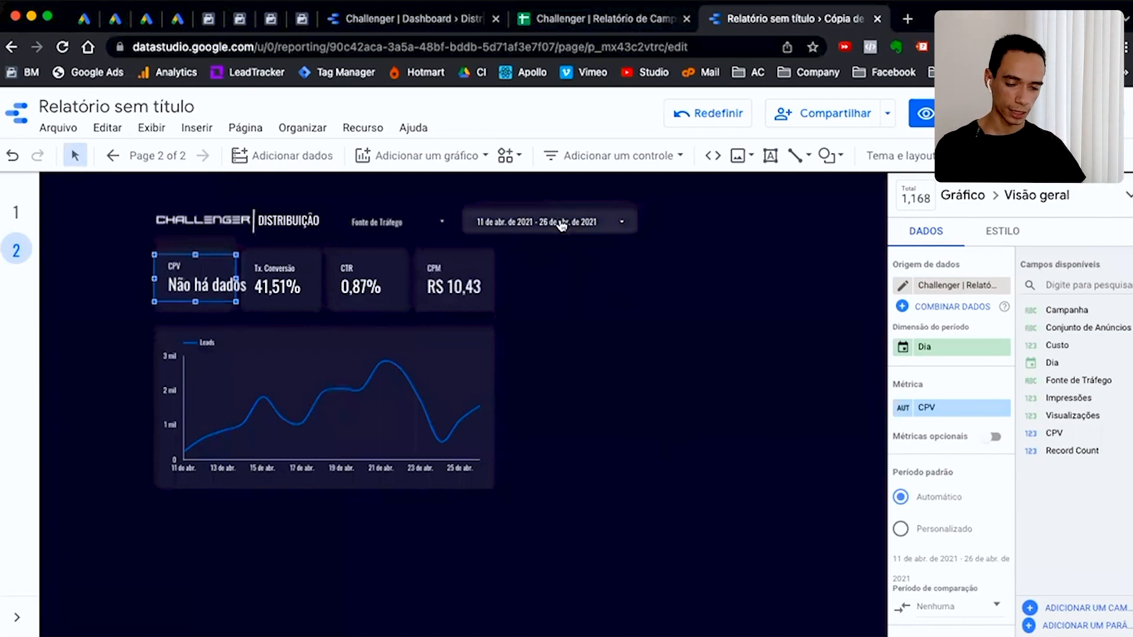
{"action": "left_click", "coordinate": [561, 222]}
{"action": "left_click", "coordinate": [966, 303]}
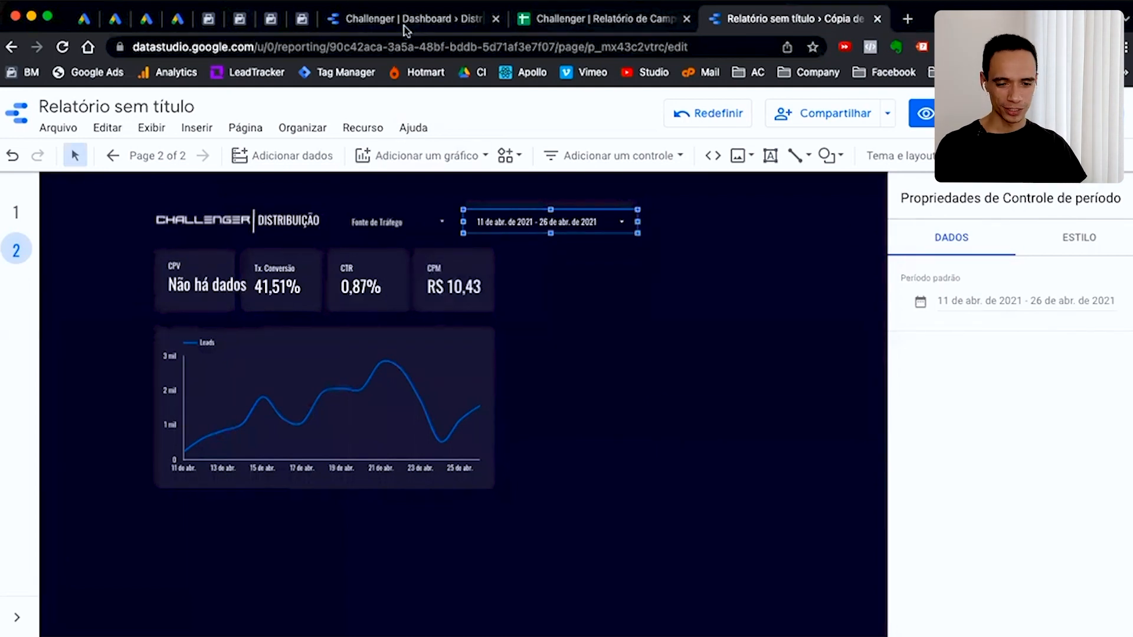
{"action": "left_click", "coordinate": [422, 21]}
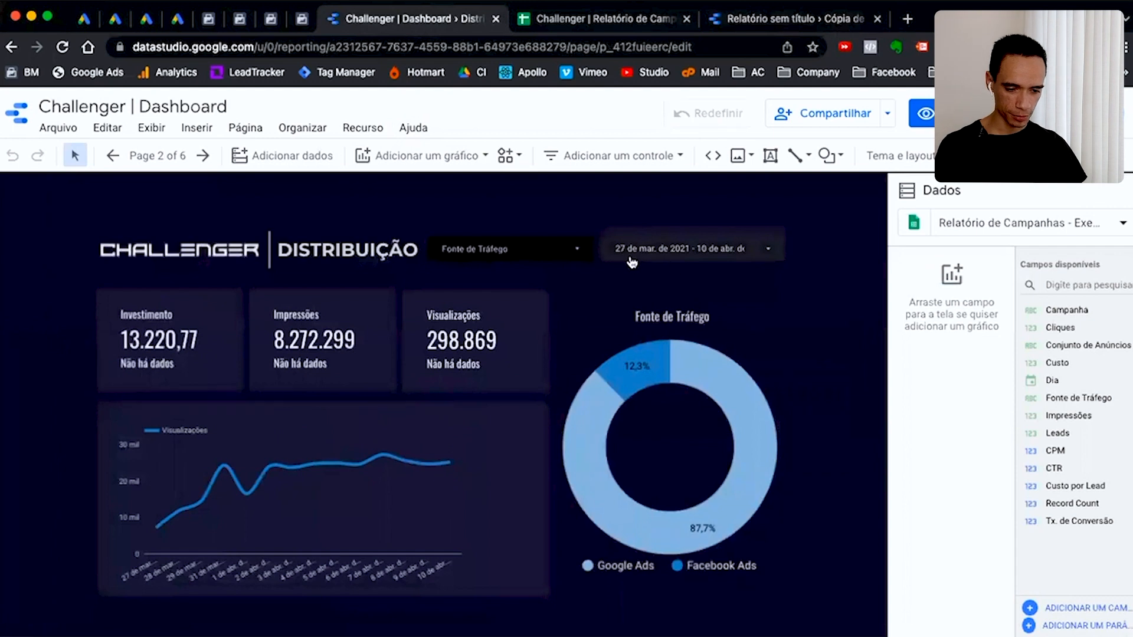
{"action": "left_click", "coordinate": [818, 21]}
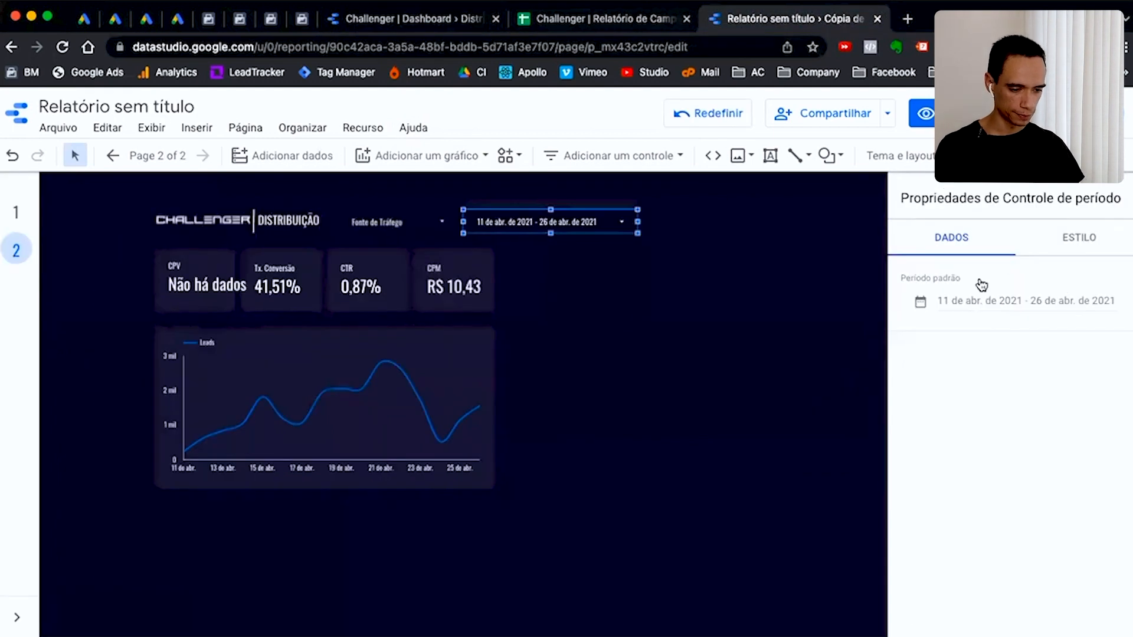
{"action": "left_click", "coordinate": [981, 305]}
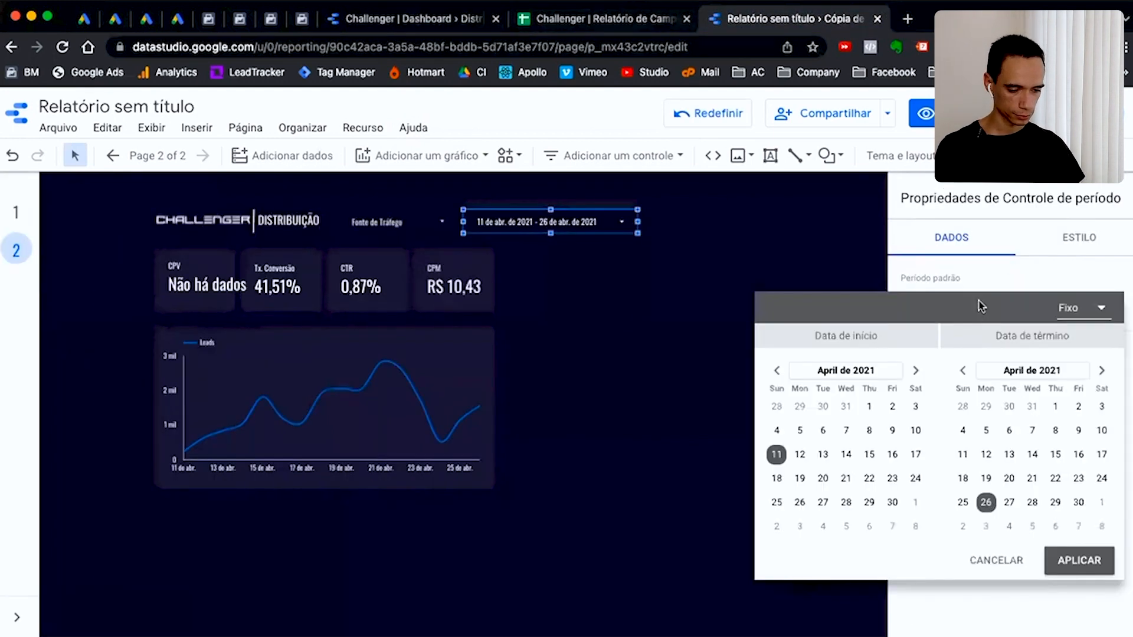
{"action": "left_click", "coordinate": [777, 371]}
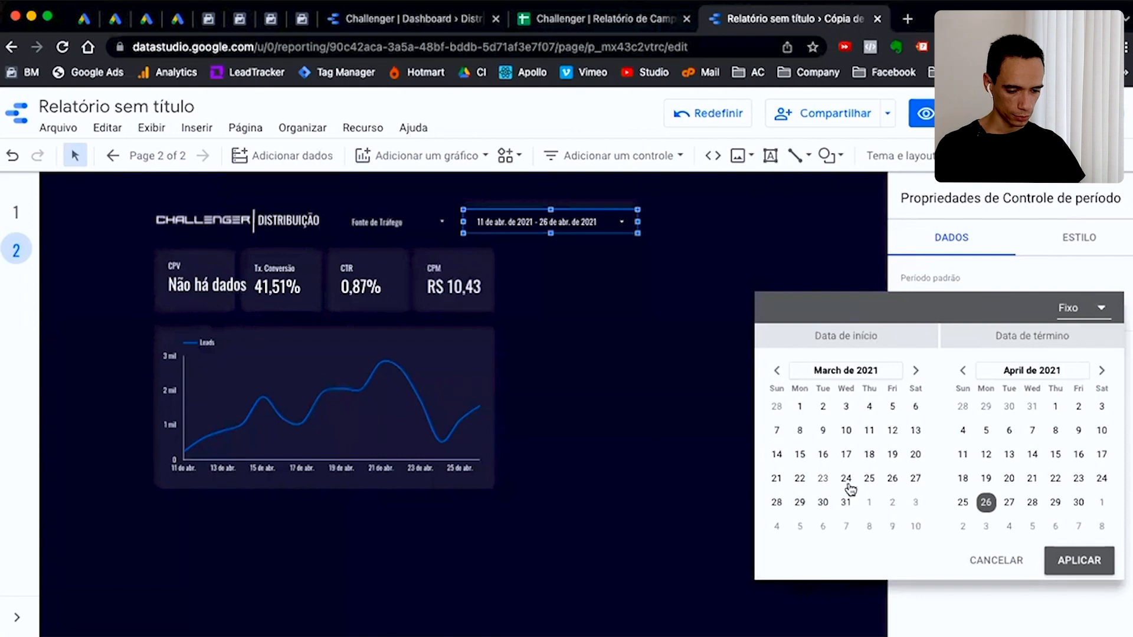
{"action": "left_click", "coordinate": [915, 478]}
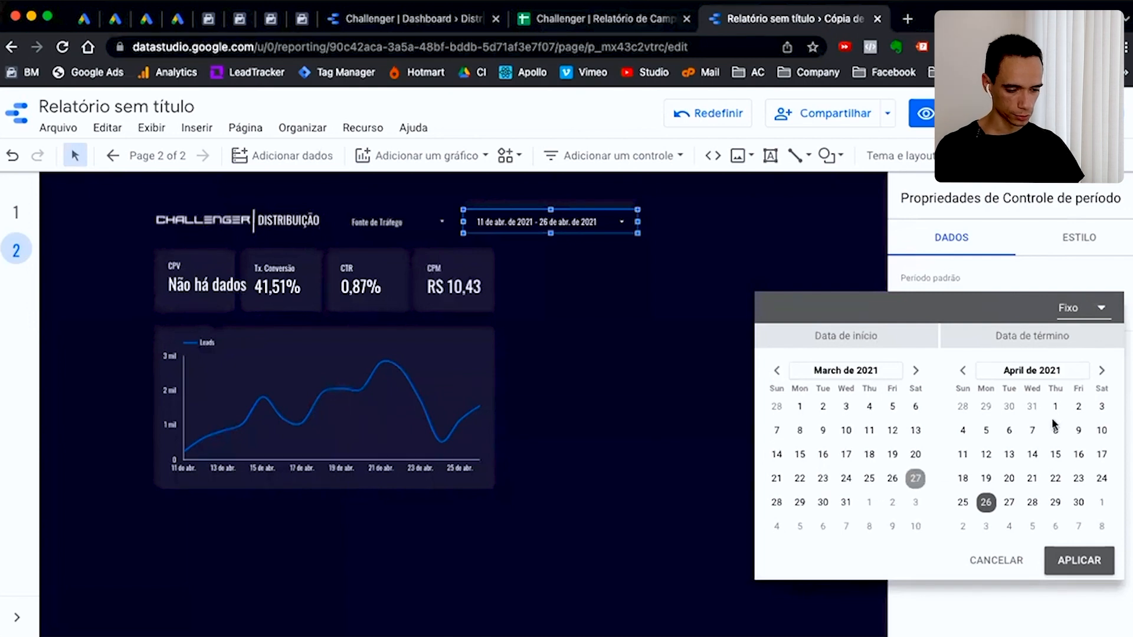
{"action": "left_click", "coordinate": [1102, 431]}
{"action": "left_click", "coordinate": [1080, 561]}
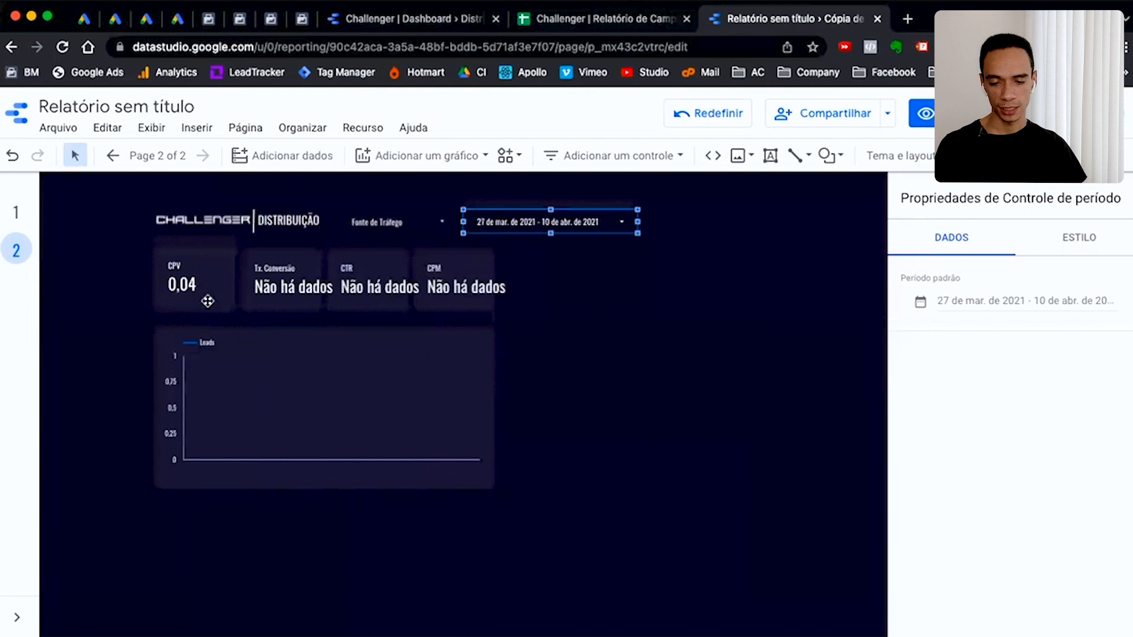
Format the CPV scorecard's metric as currency in BRL - Real brasileiro (R$)
{"action": "left_click", "coordinate": [183, 280]}
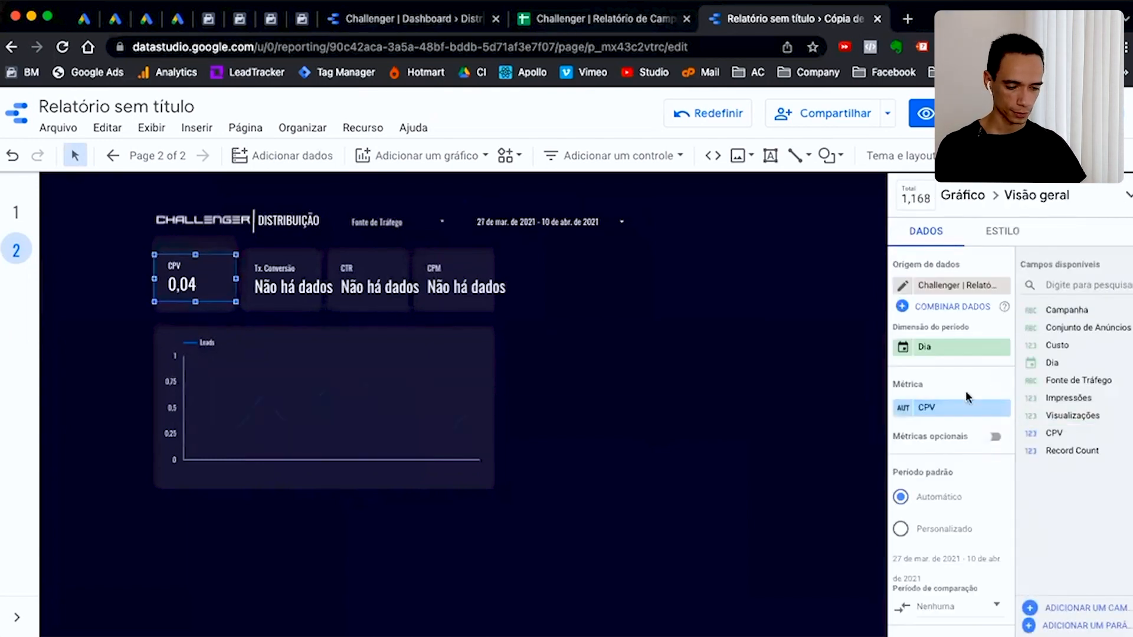
{"action": "left_click", "coordinate": [903, 413]}
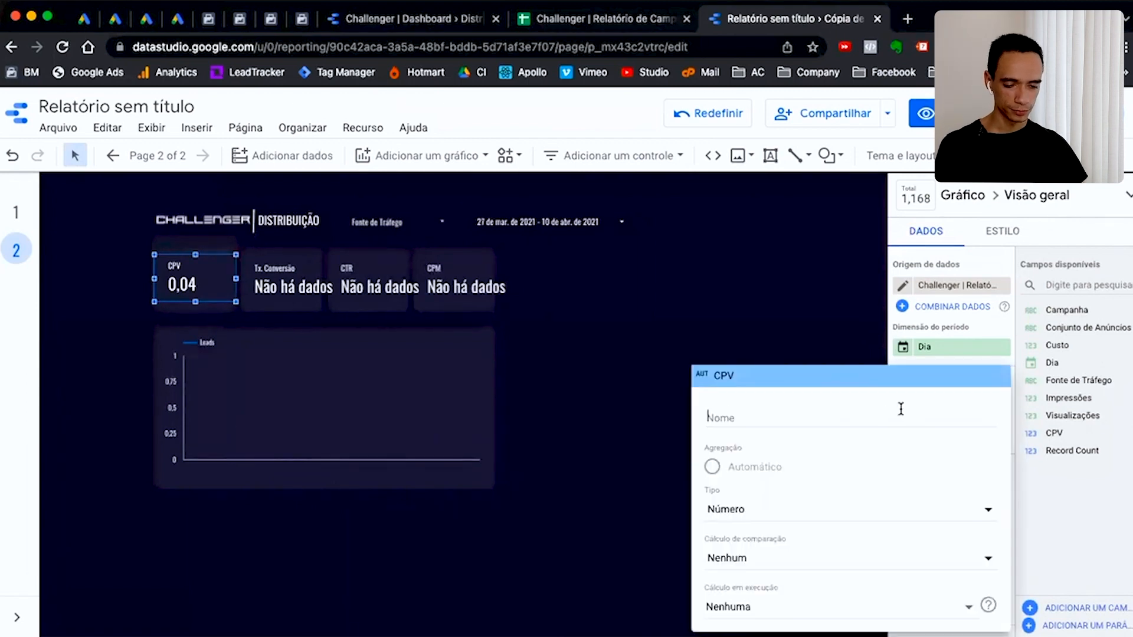
{"action": "left_click", "coordinate": [731, 522]}
{"action": "mouse_move", "coordinate": [754, 547]}
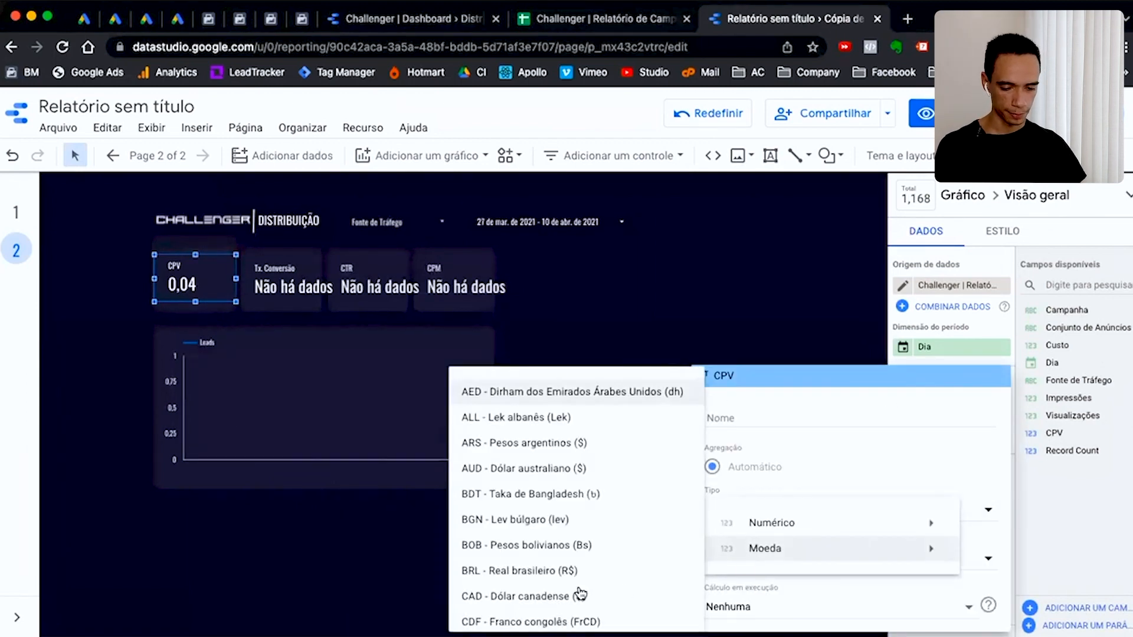
{"action": "left_click", "coordinate": [563, 571]}
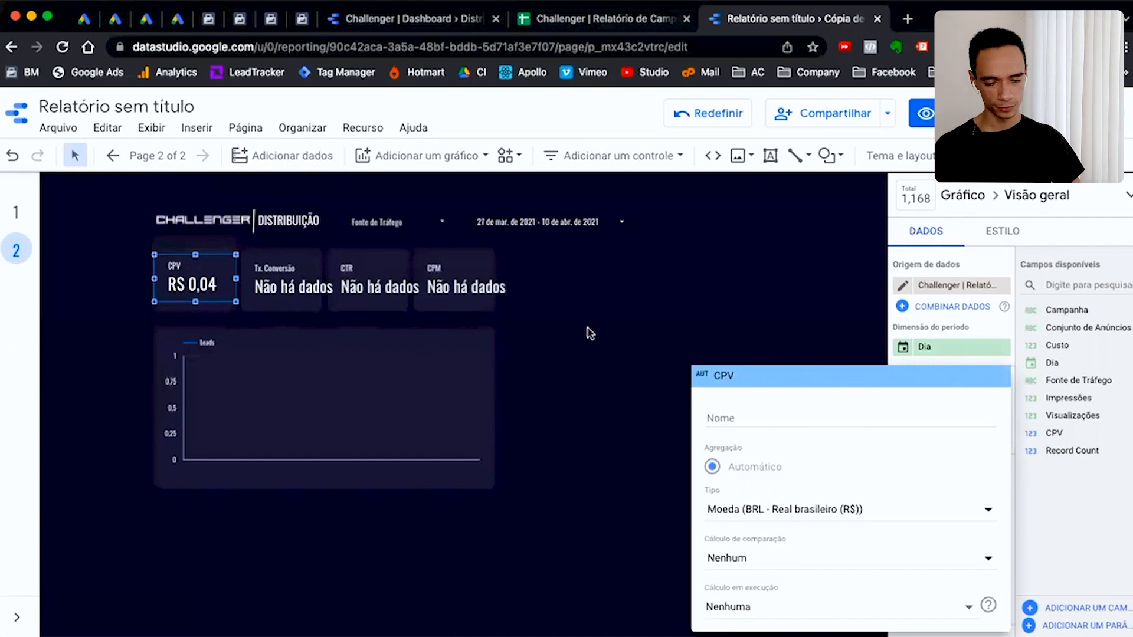
Select the Tx. Conversão, CTR and CPM scorecards together
{"action": "left_click", "coordinate": [266, 287]}
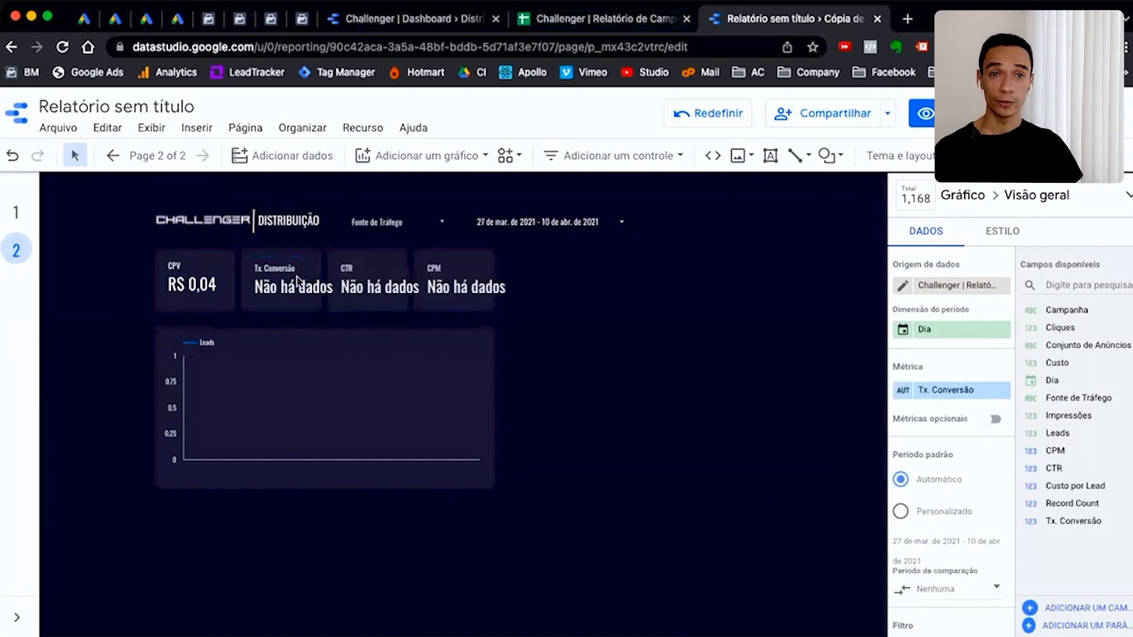
{"action": "key", "text": "Escape"}
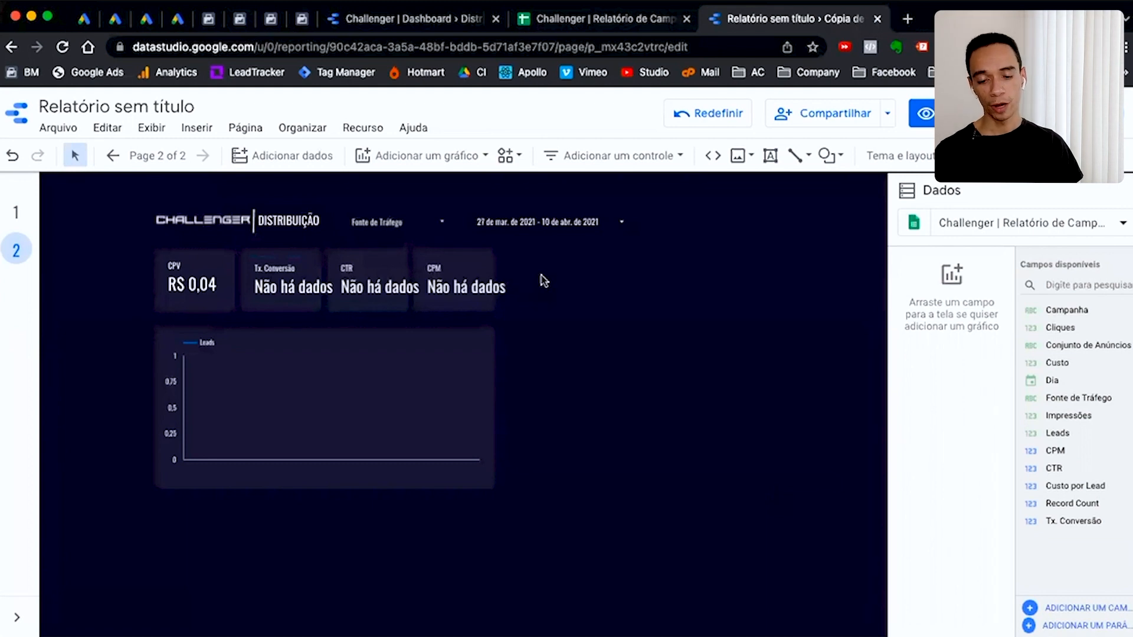
{"action": "left_click", "coordinate": [301, 294]}
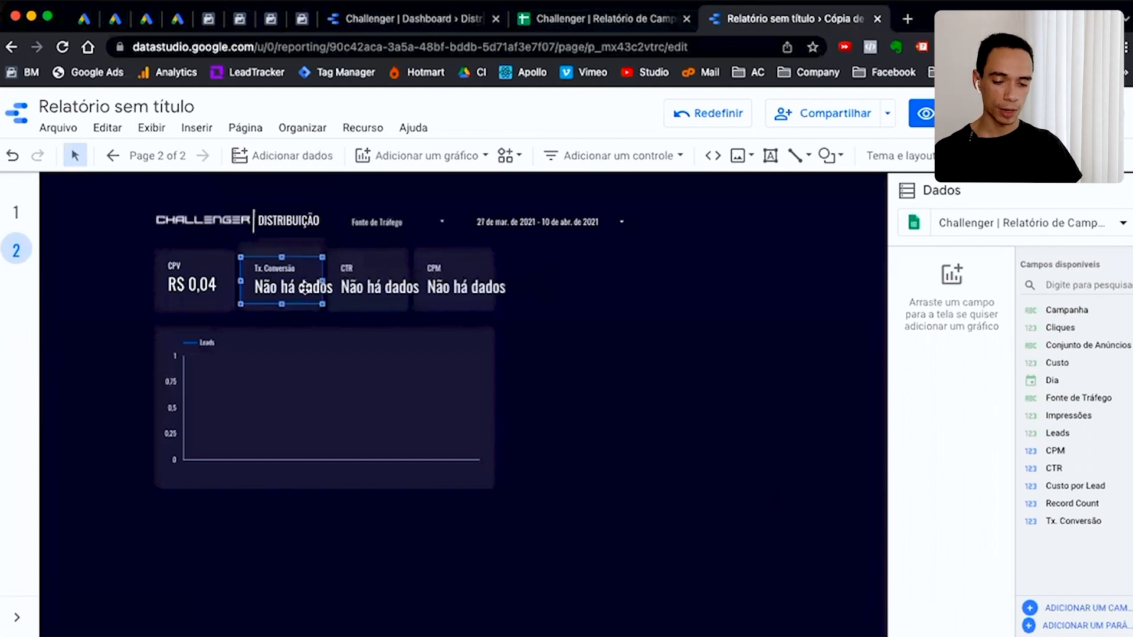
{"action": "left_click", "coordinate": [449, 287], "text": "shift"}
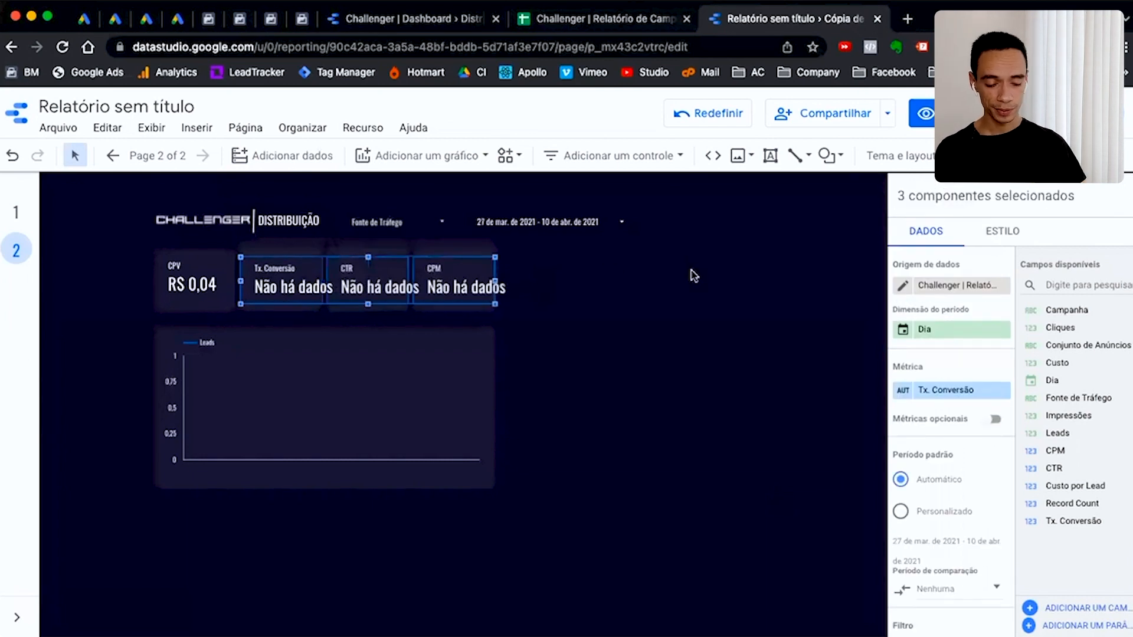
Replace the Tx. Conversão, CTR and CPM scorecards with one copy of the CPV scorecard in the second card, set to the Visualizações metric
{"action": "key", "text": "Delete"}
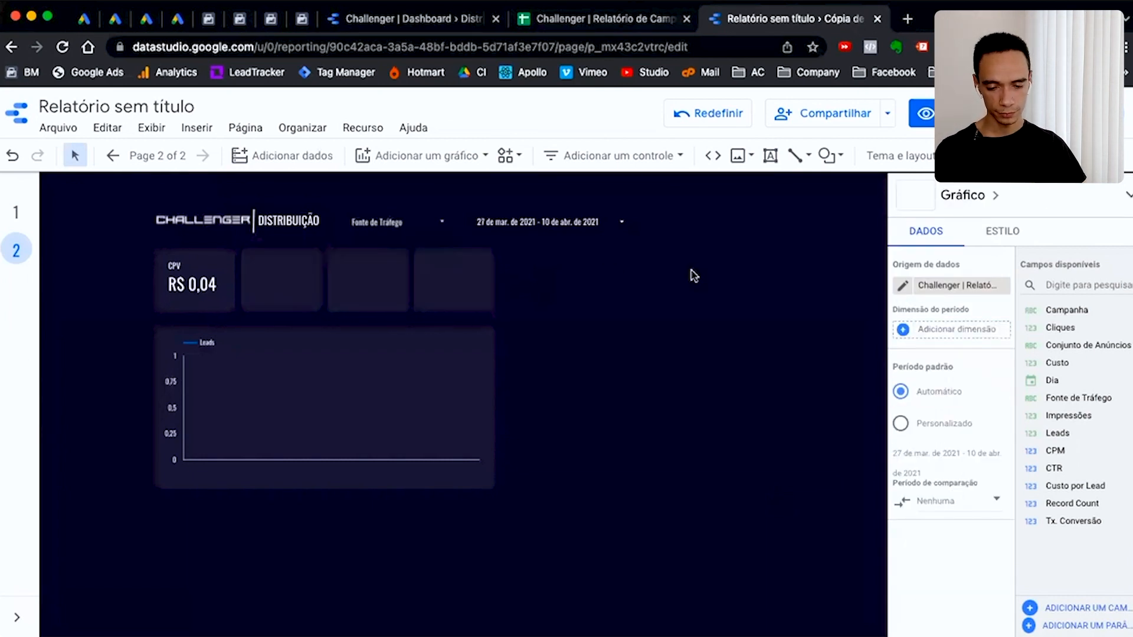
{"action": "left_click", "coordinate": [190, 280]}
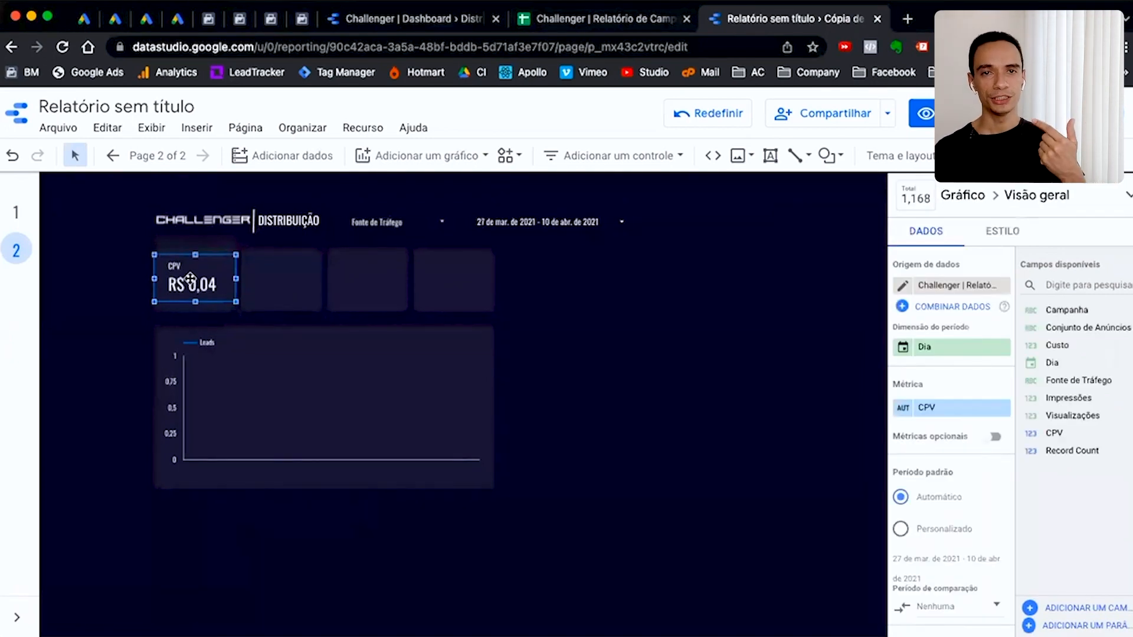
{"action": "key", "text": "super+v"}
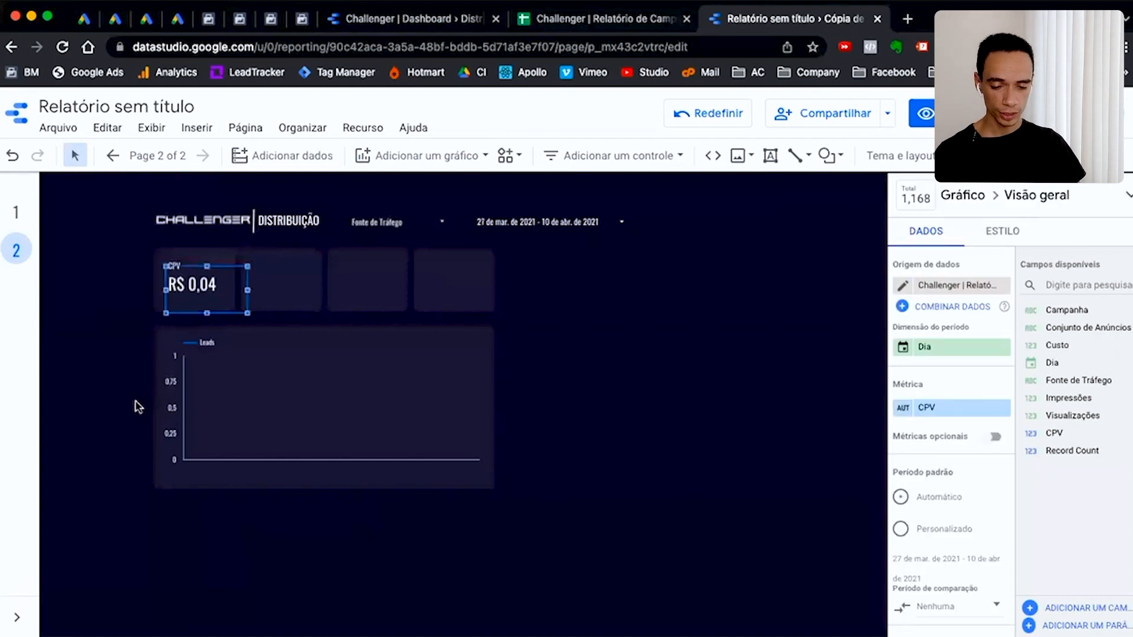
{"action": "left_click_drag", "start_coordinate": [214, 288], "coordinate": [286, 273]}
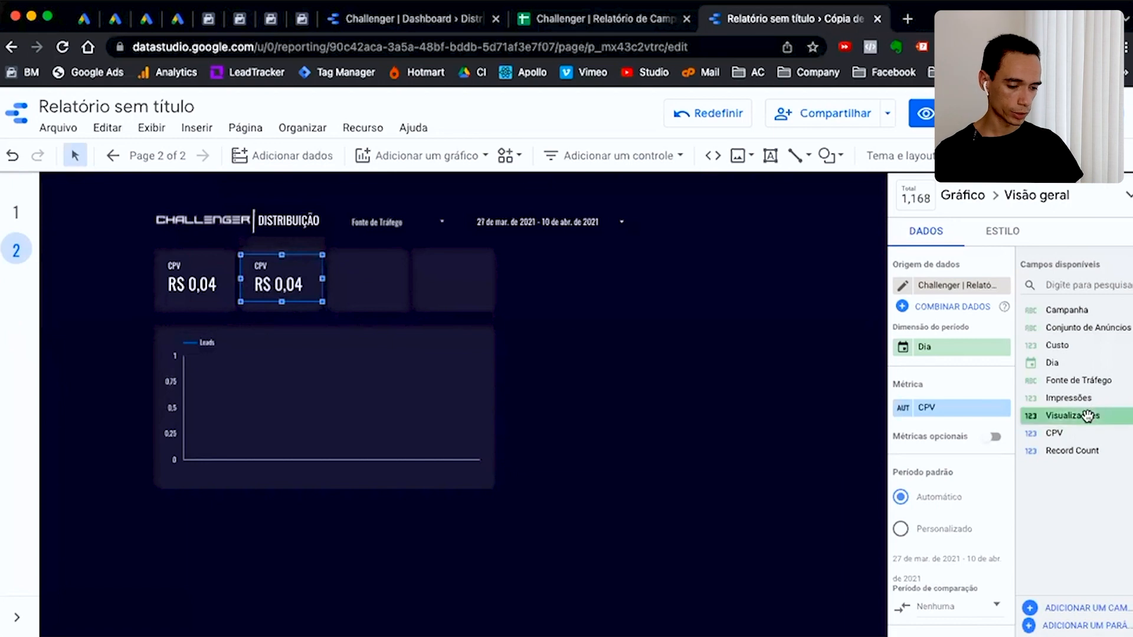
{"action": "left_click_drag", "start_coordinate": [1086, 416], "coordinate": [955, 407]}
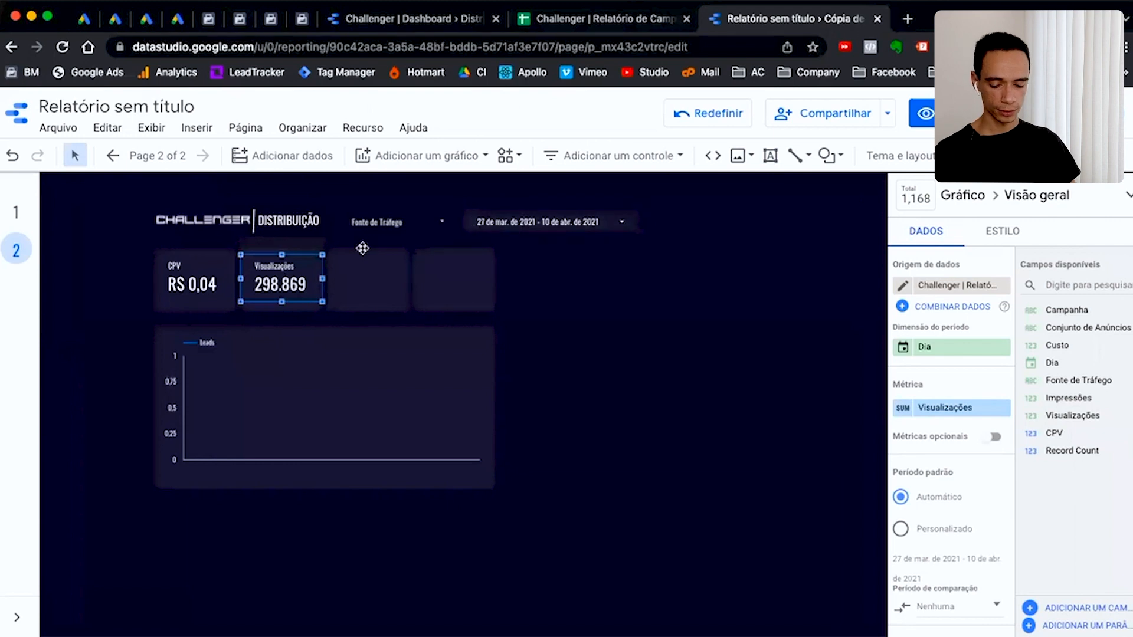
Place a copy of the Visualizações scorecard in the third card and set its metric to Custo
{"action": "left_click_drag", "start_coordinate": [283, 282], "coordinate": [376, 278]}
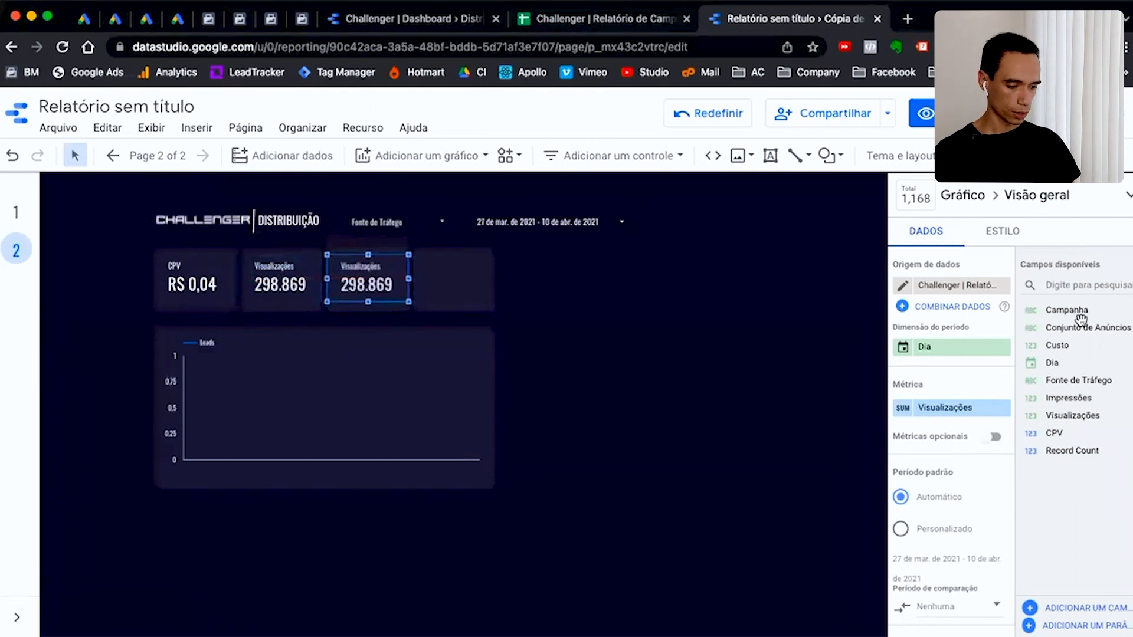
{"action": "left_click_drag", "start_coordinate": [1072, 347], "coordinate": [943, 409]}
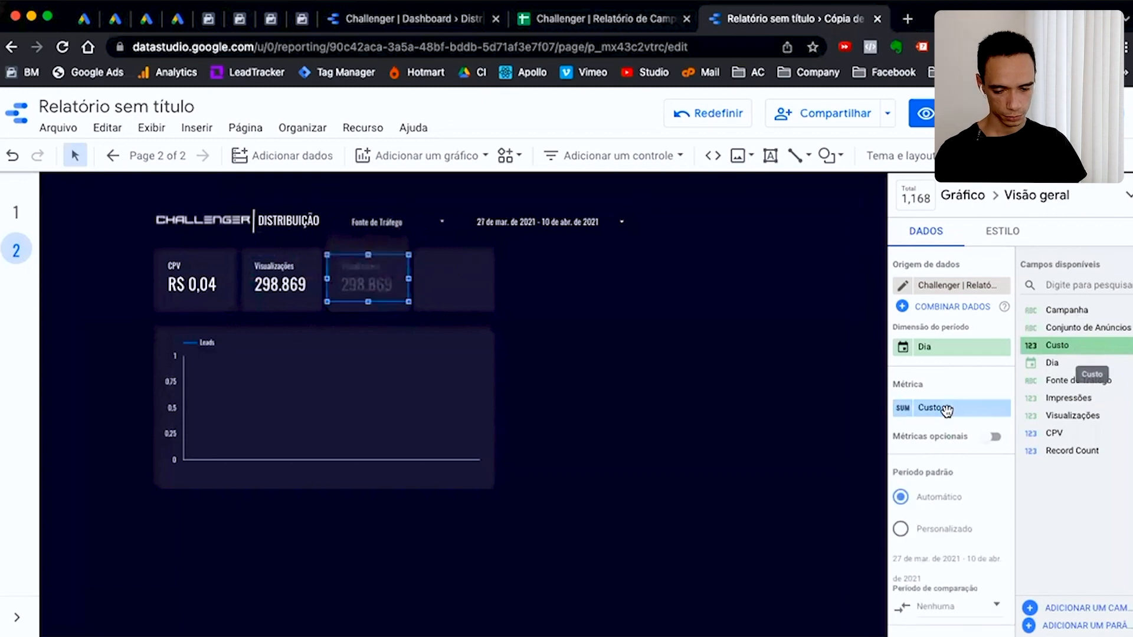
Format the Custo metric as BRL - Real brasileiro (R$) currency and shift the scorecard slightly left to fit its card
{"action": "left_click", "coordinate": [903, 409]}
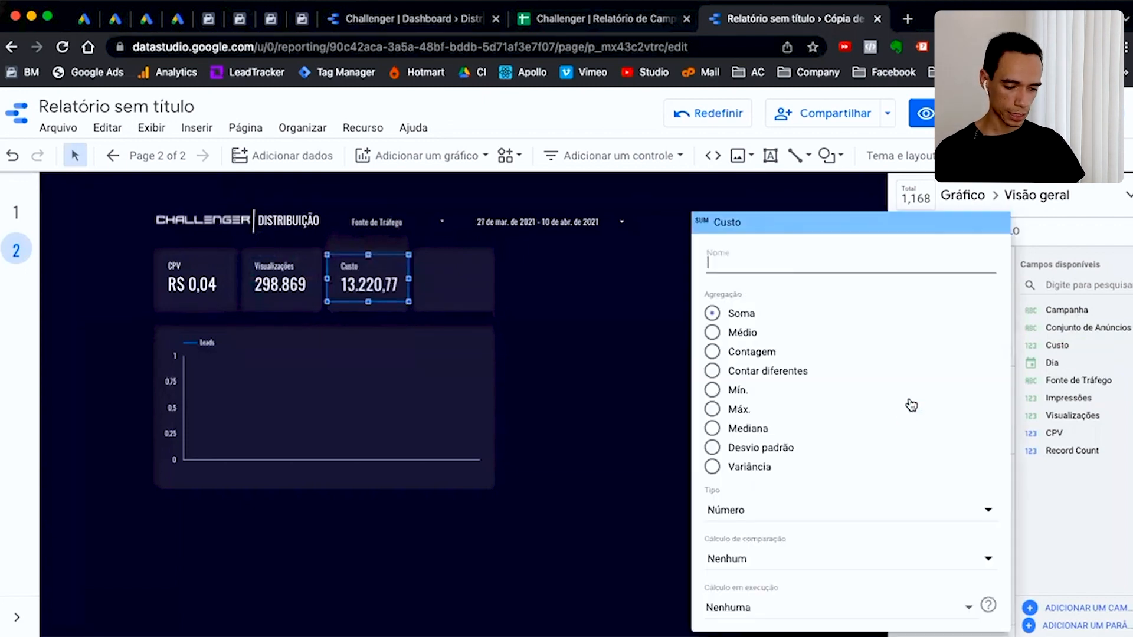
{"action": "left_click", "coordinate": [750, 517]}
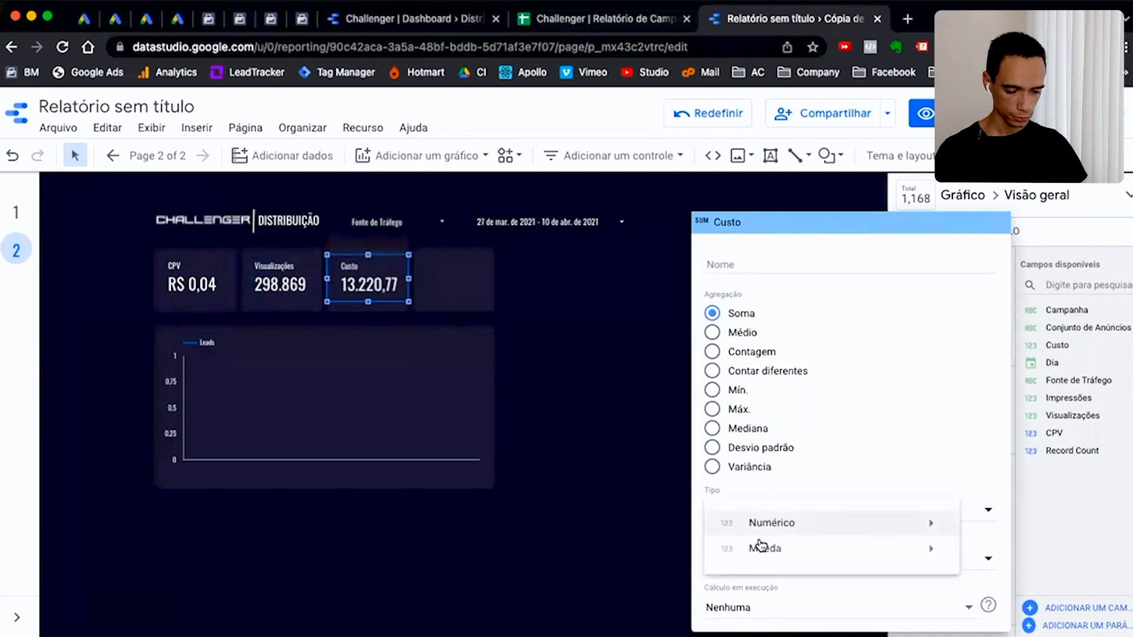
{"action": "mouse_move", "coordinate": [768, 549]}
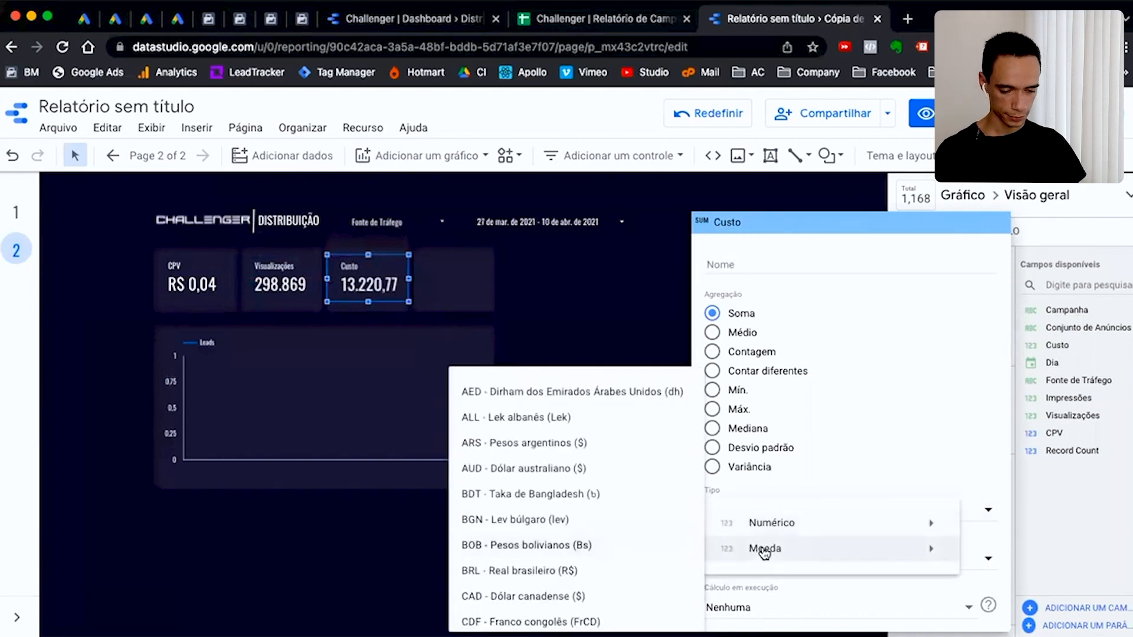
{"action": "left_click", "coordinate": [535, 573]}
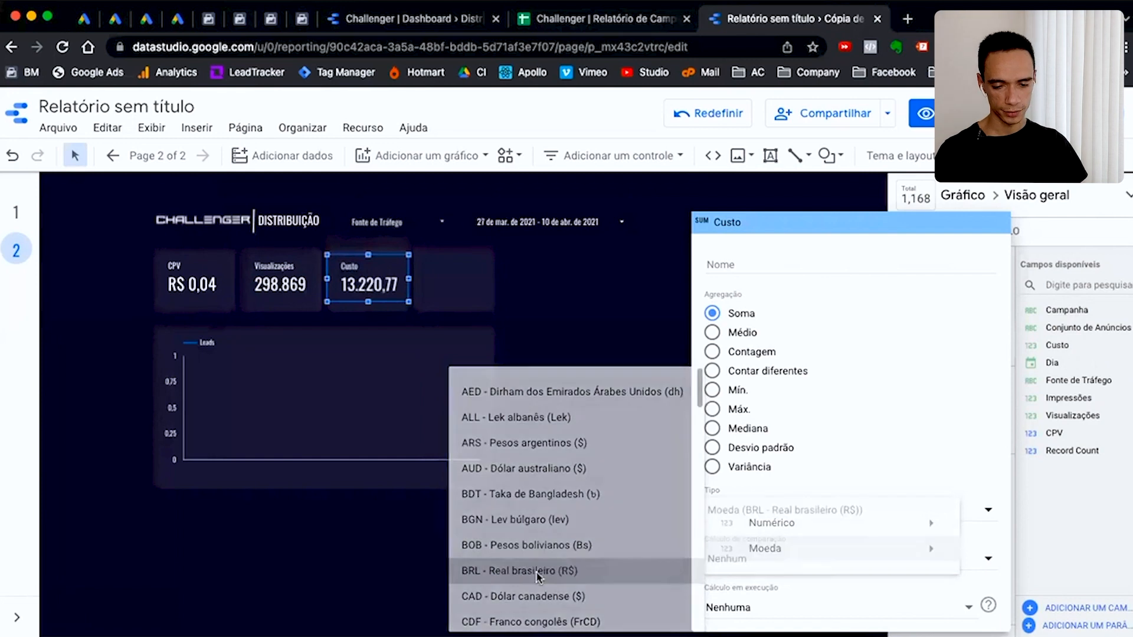
{"action": "left_click", "coordinate": [609, 308]}
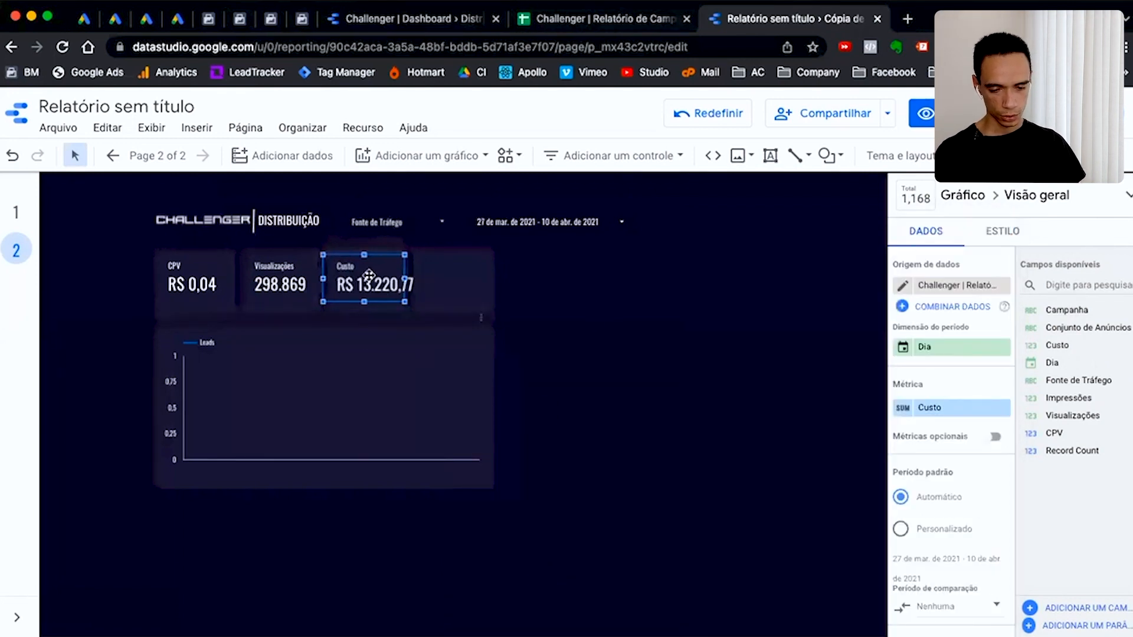
{"action": "left_click", "coordinate": [353, 306]}
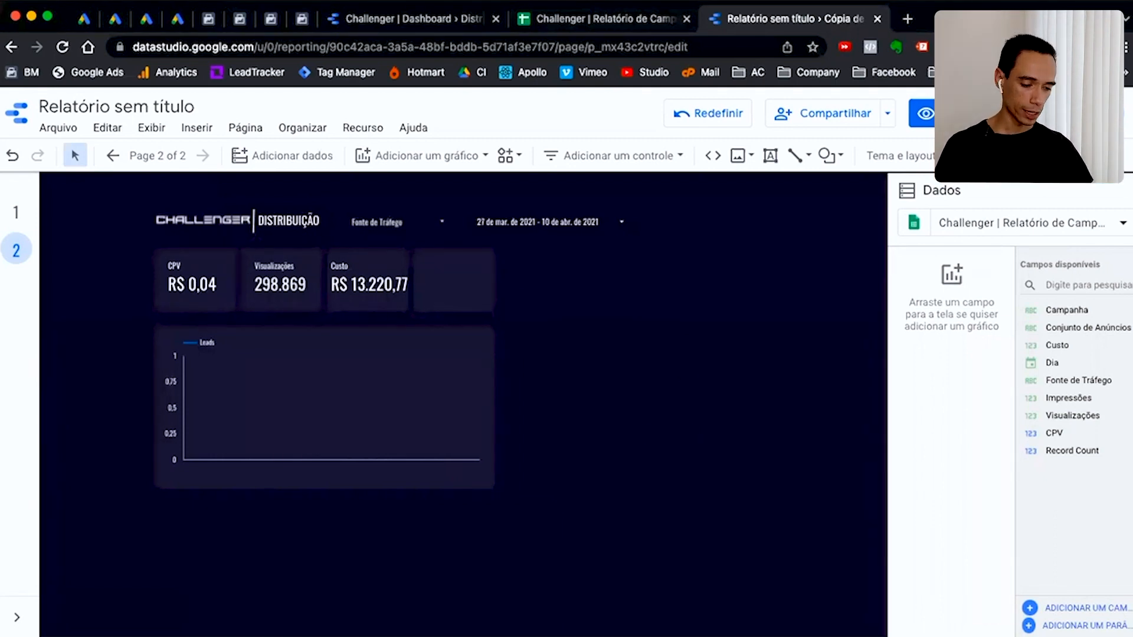
Add a new calculated field named Tx. Visualização to the distribution data source
{"action": "left_click", "coordinate": [1091, 611]}
{"action": "left_click", "coordinate": [328, 456]}
{"action": "type", "text": "Tx. Visualização"}
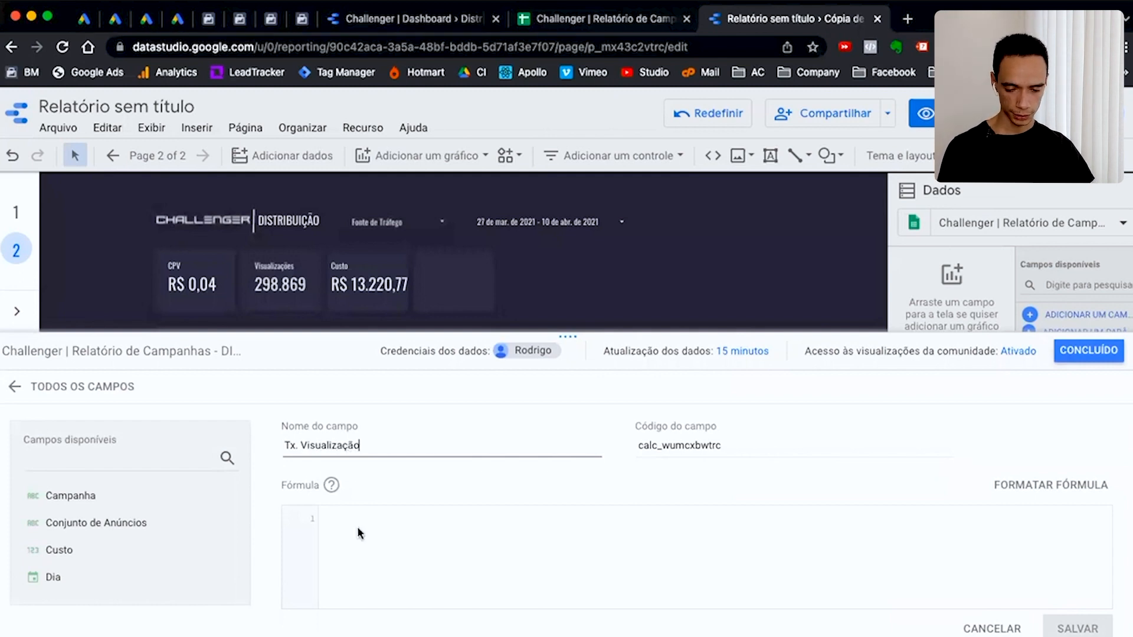
Define the Tx. Visualização formula as SUM(Visualizações)/SUM(Impressões), then save the field and close the editor
{"action": "left_click", "coordinate": [359, 533]}
{"action": "type", "text": "sum"}
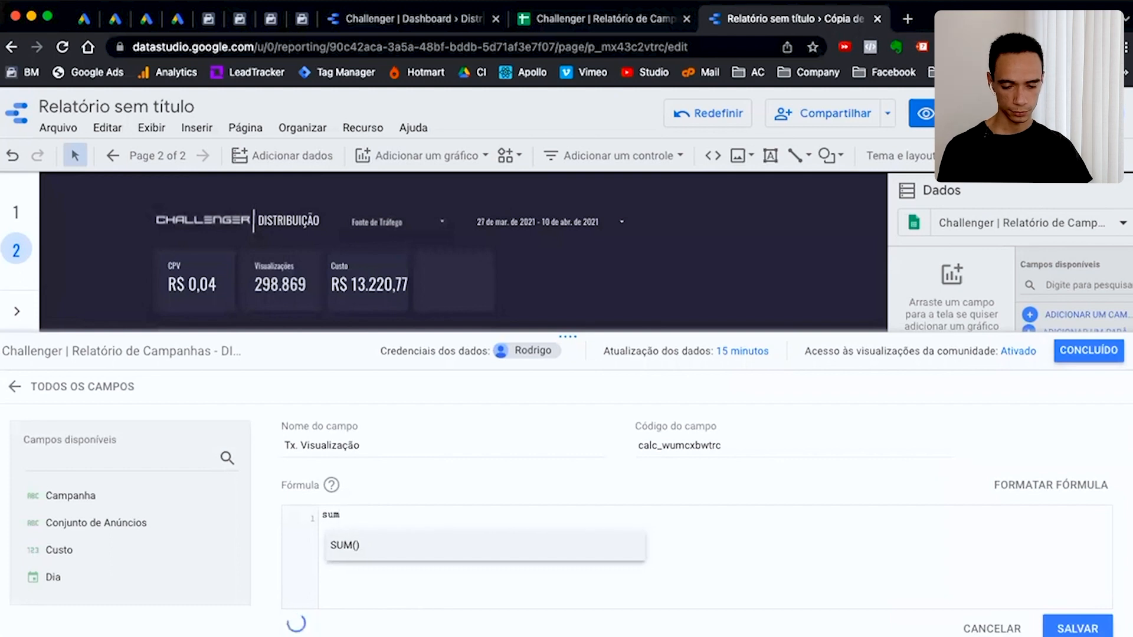
{"action": "key", "text": "Return"}
{"action": "type", "text": "vis"}
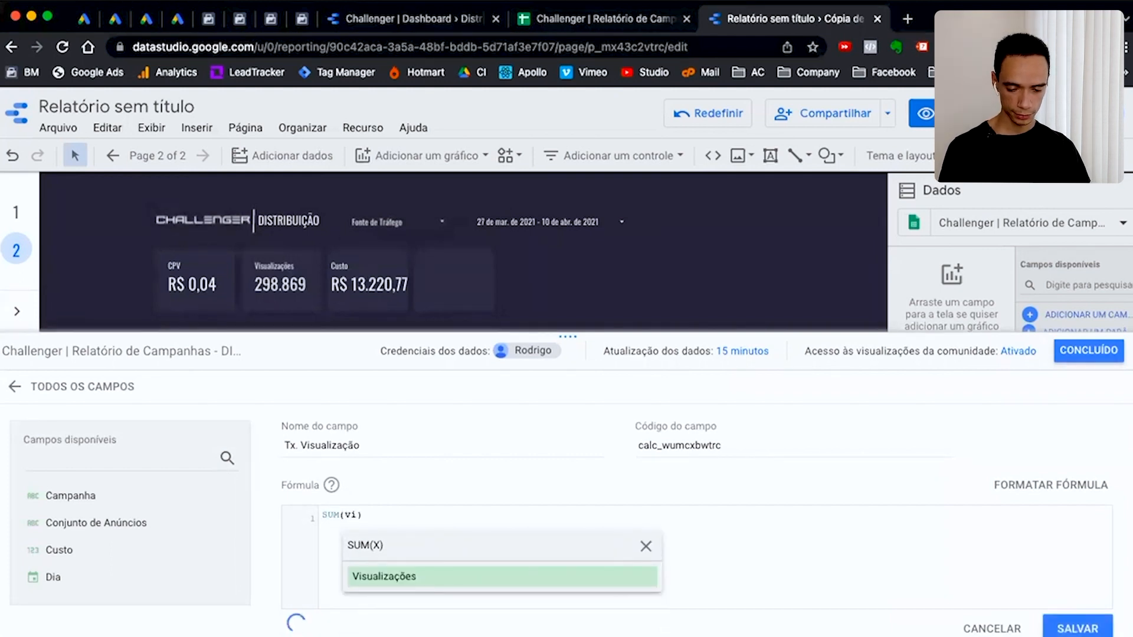
{"action": "key", "text": "Return"}
{"action": "type", "text": "/sum"}
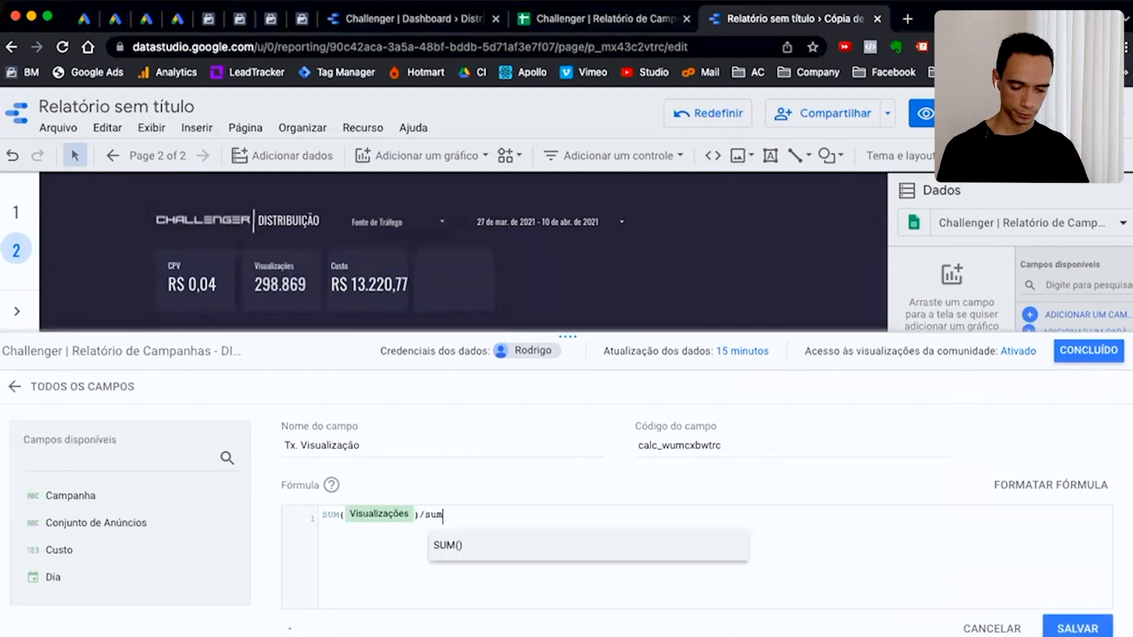
{"action": "key", "text": "Return"}
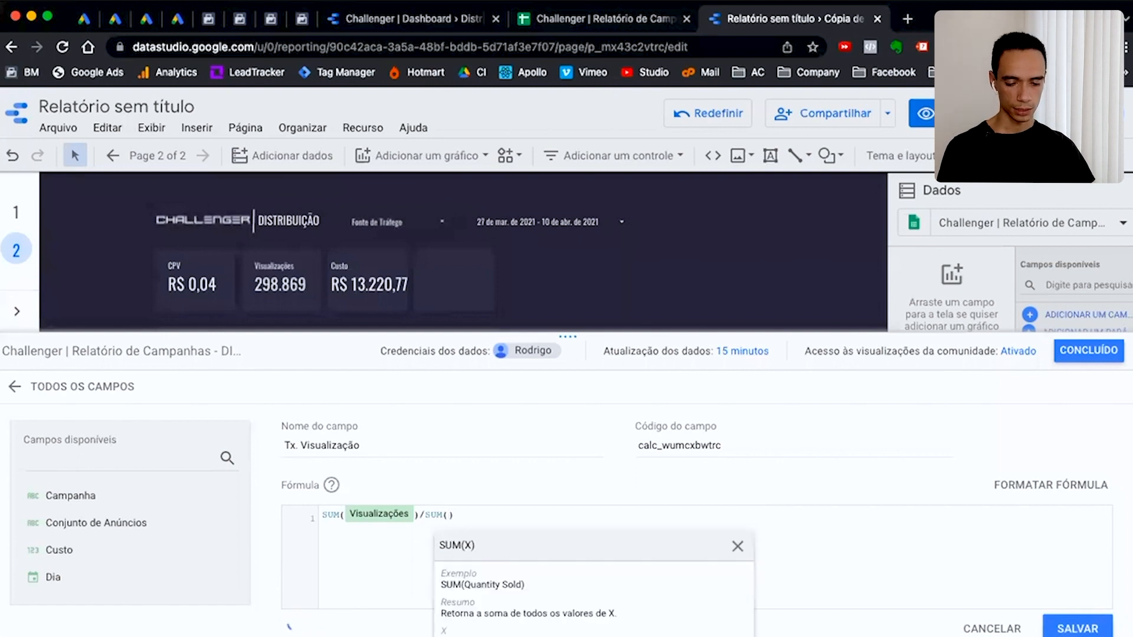
{"action": "type", "text": "impre"}
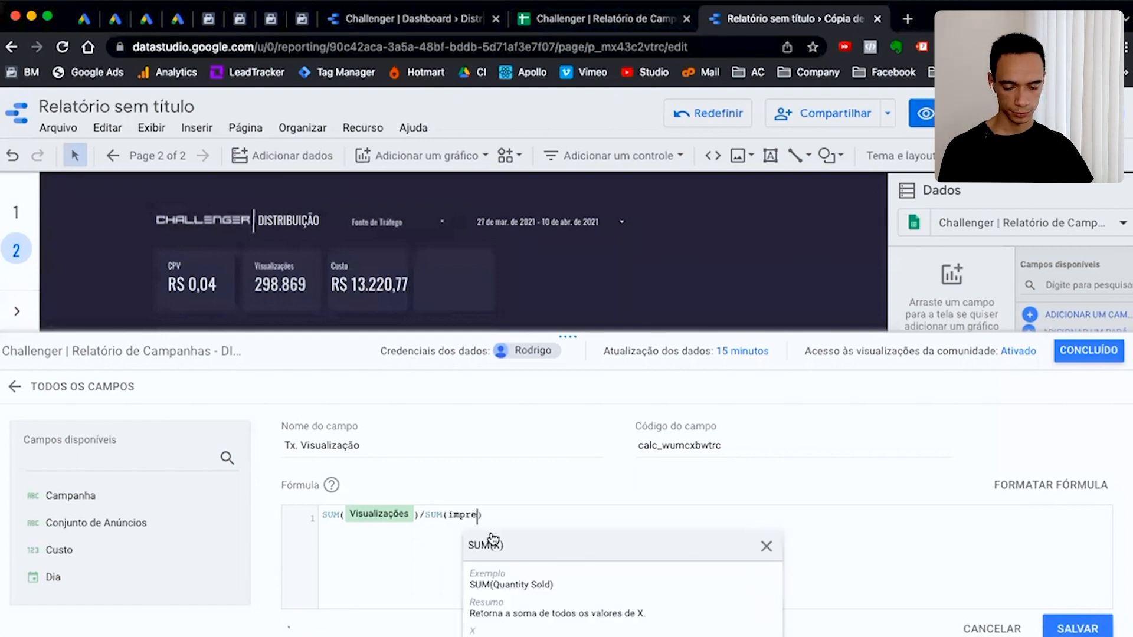
{"action": "left_click", "coordinate": [518, 579]}
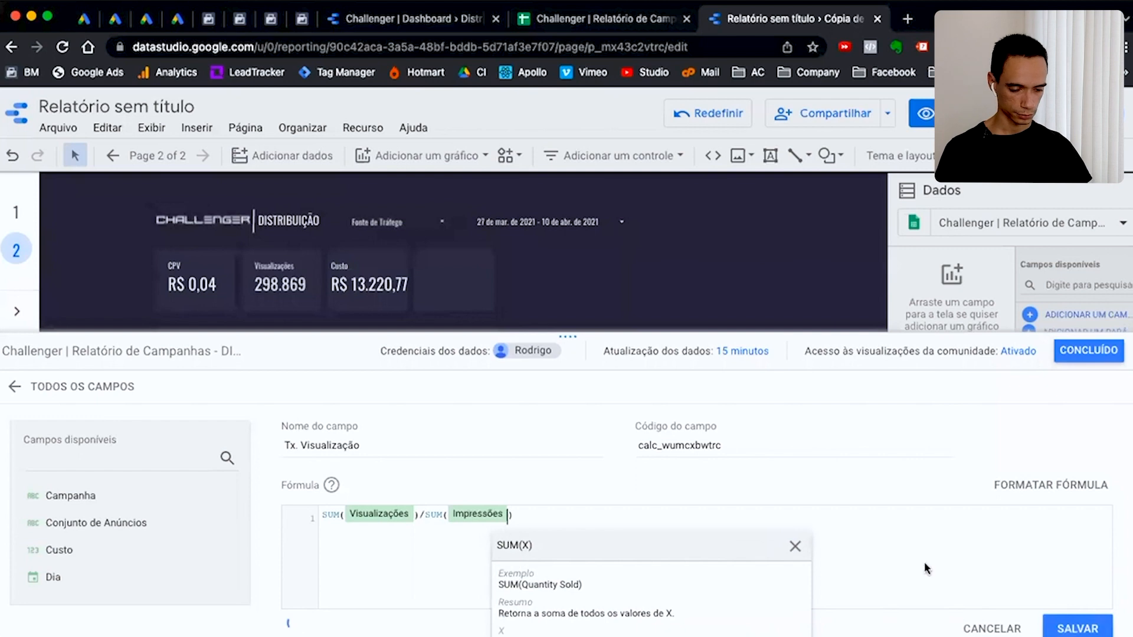
{"action": "left_click", "coordinate": [1077, 628]}
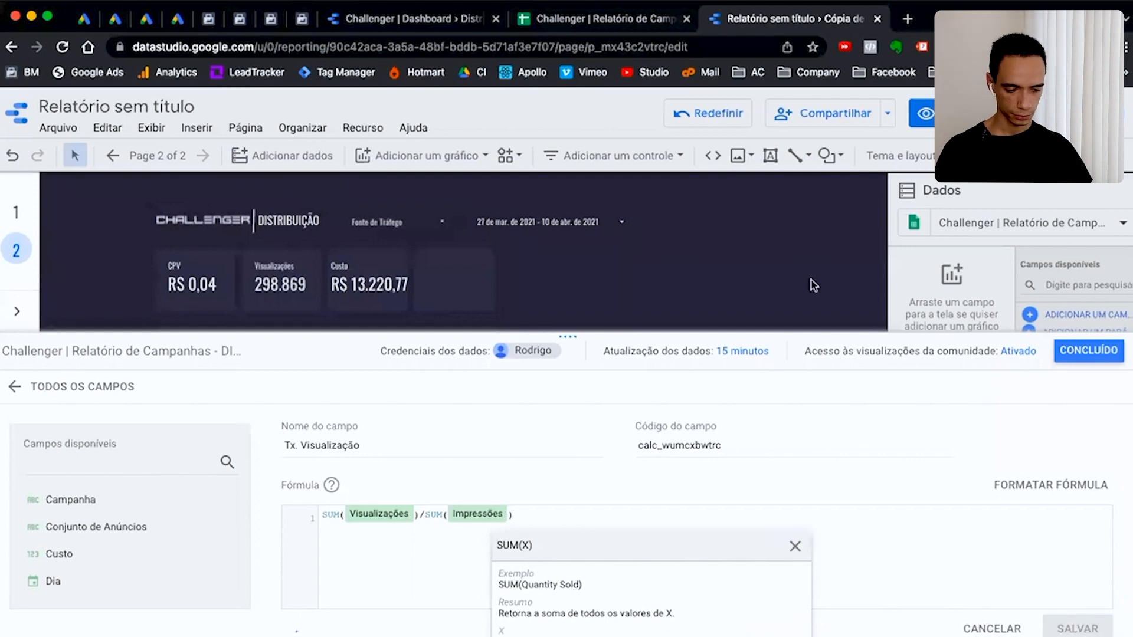
{"action": "left_click", "coordinate": [1100, 352]}
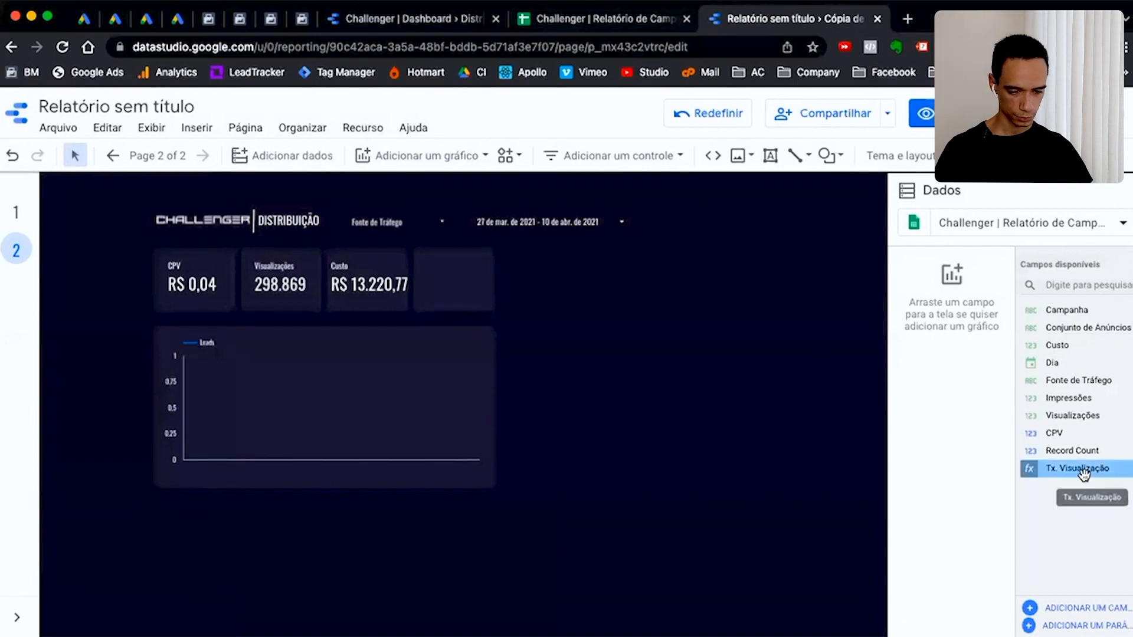
Place a copy of the CPV scorecard in the empty fourth card and set its metric to Tx. Visualização
{"action": "left_click", "coordinate": [371, 281]}
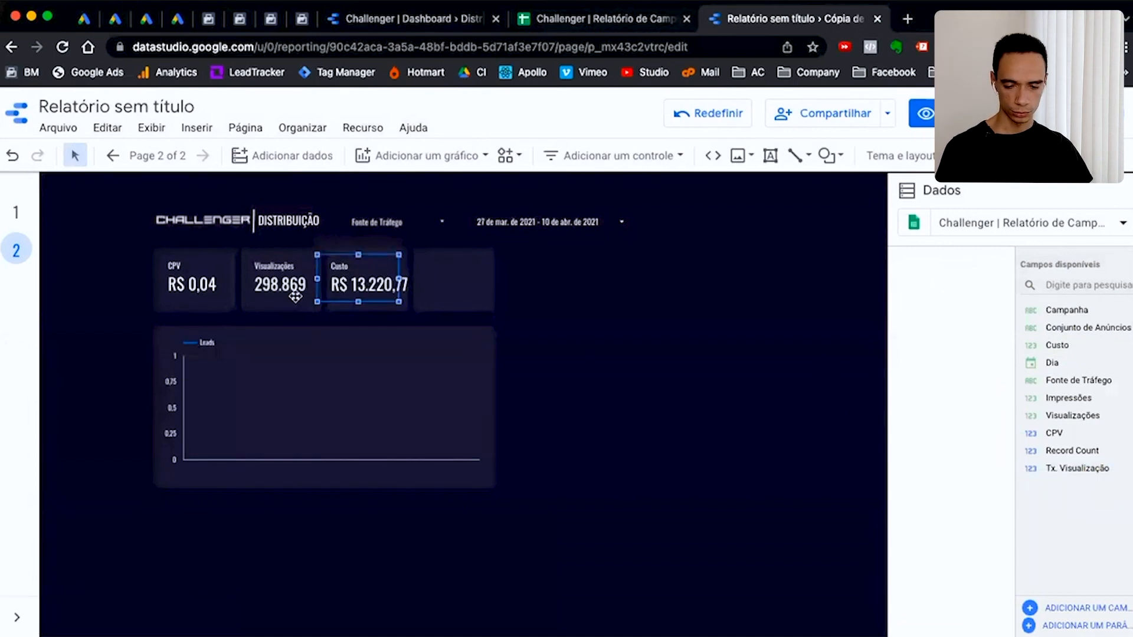
{"action": "left_click", "coordinate": [192, 288]}
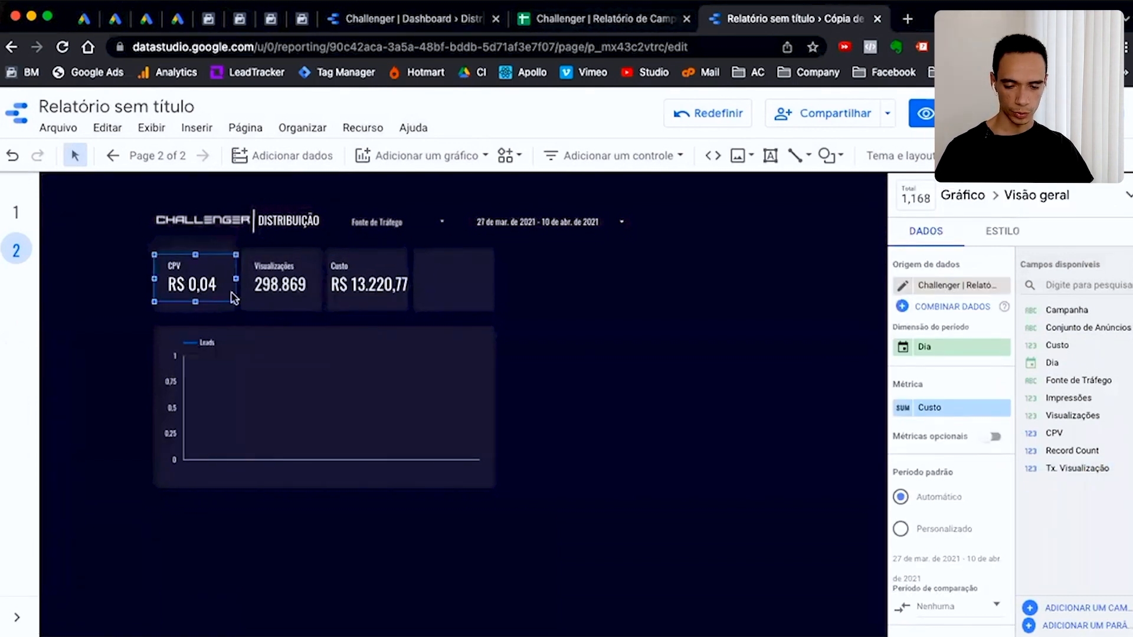
{"action": "key", "text": "ctrl+d"}
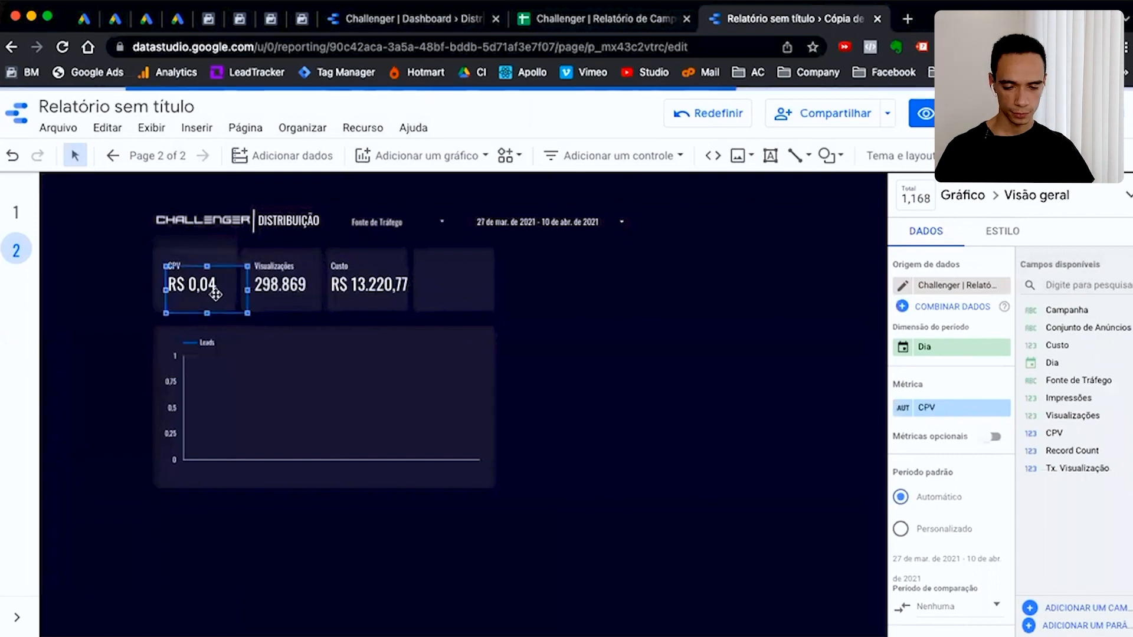
{"action": "left_click_drag", "start_coordinate": [478, 283], "coordinate": [477, 284]}
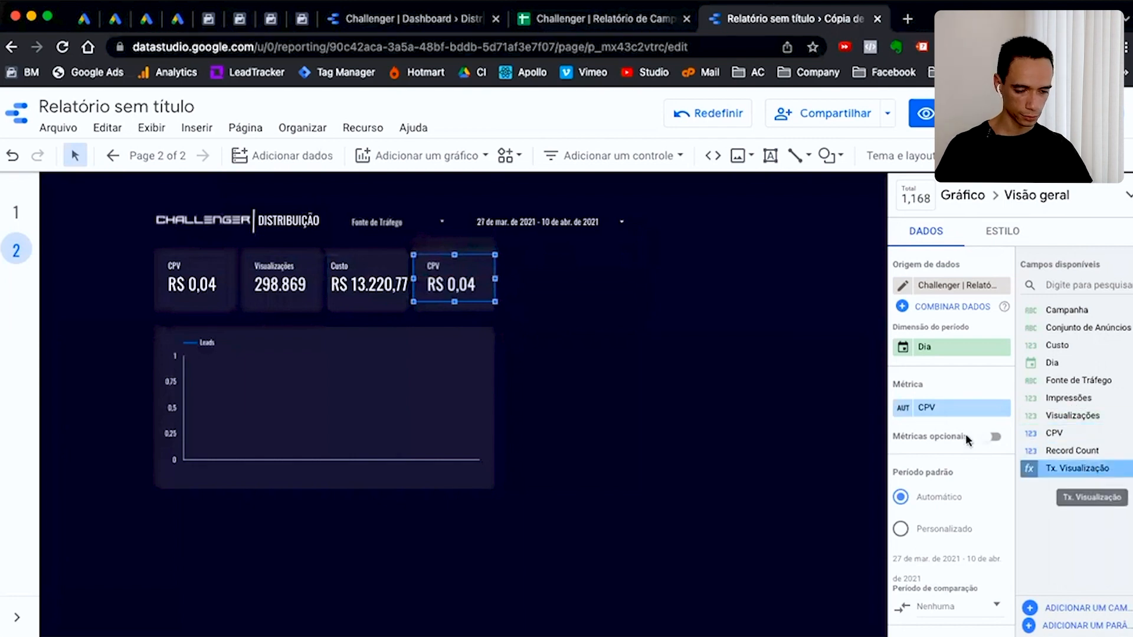
{"action": "left_click_drag", "start_coordinate": [965, 439], "coordinate": [956, 406]}
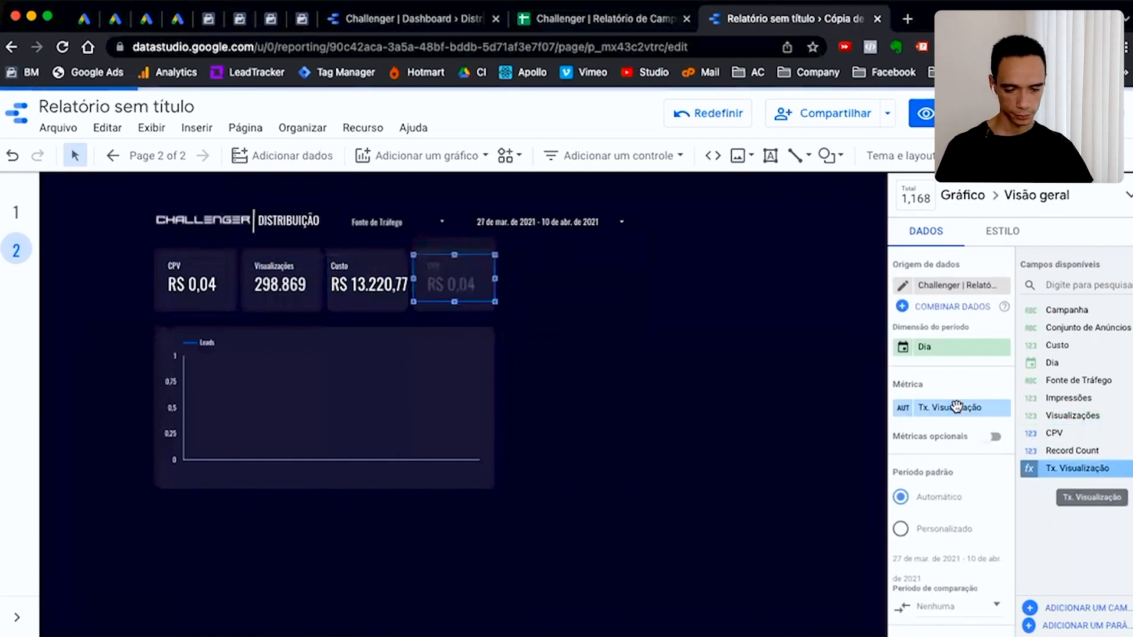
Format the Tx. Visualização metric in the fourth scorecard as Porcentagem
{"action": "left_click", "coordinate": [903, 407]}
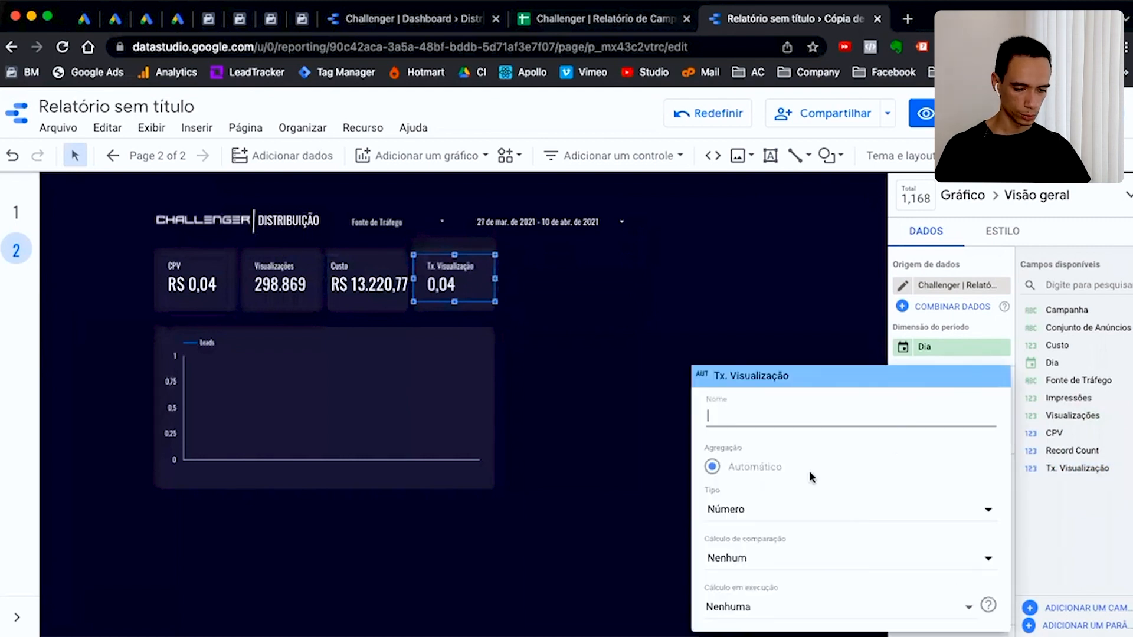
{"action": "left_click", "coordinate": [748, 509]}
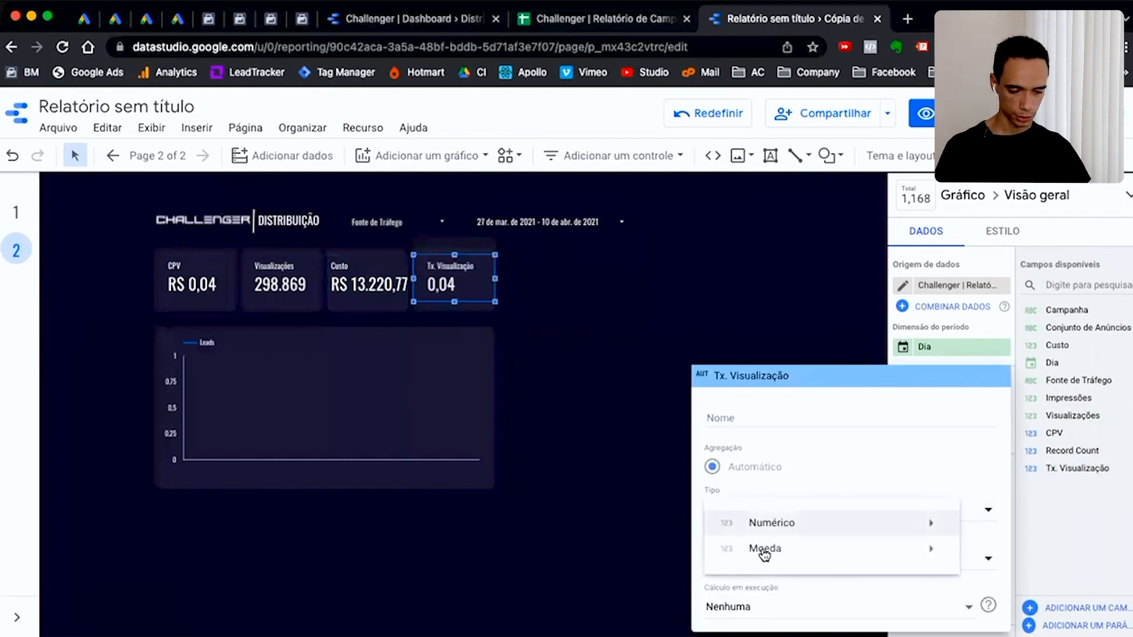
{"action": "mouse_move", "coordinate": [768, 525]}
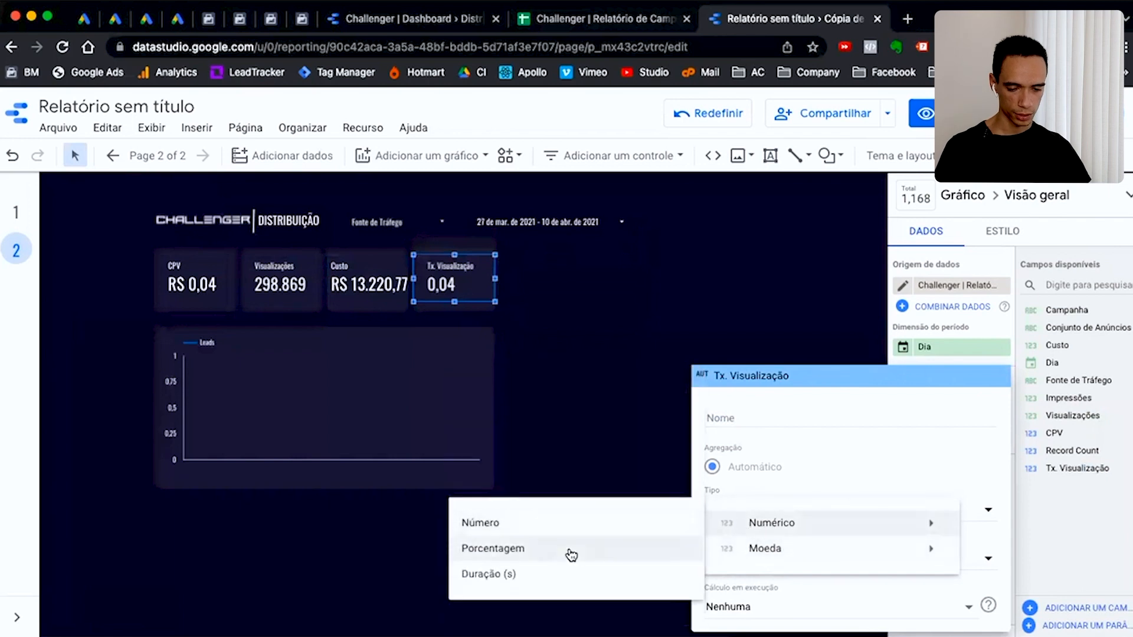
{"action": "left_click", "coordinate": [569, 547]}
{"action": "left_click", "coordinate": [584, 402]}
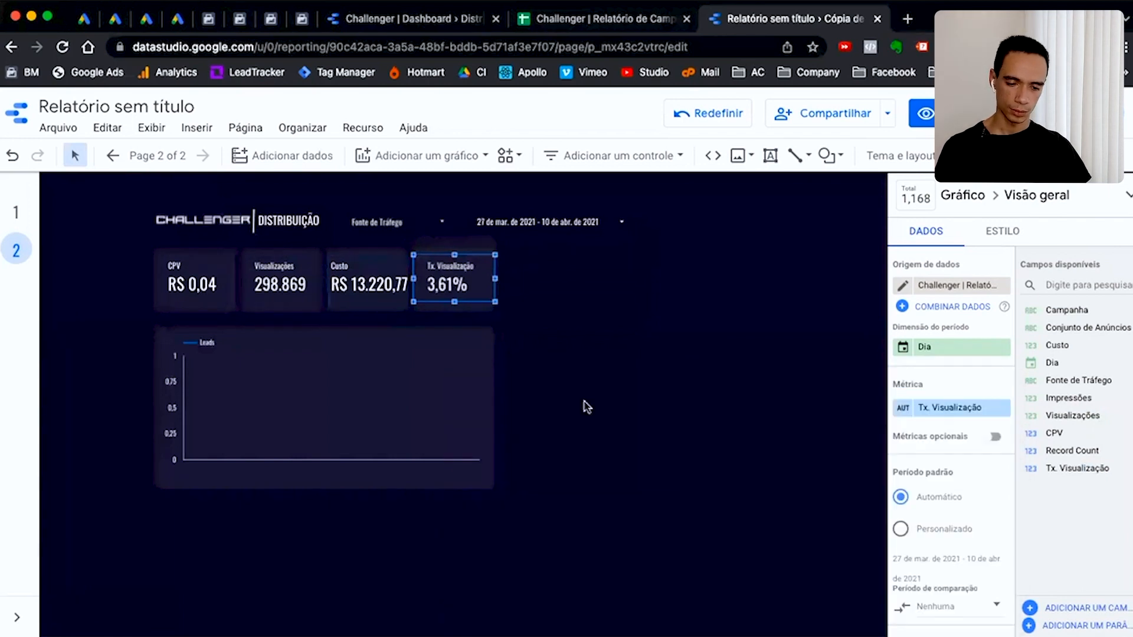
{"action": "left_click", "coordinate": [589, 395]}
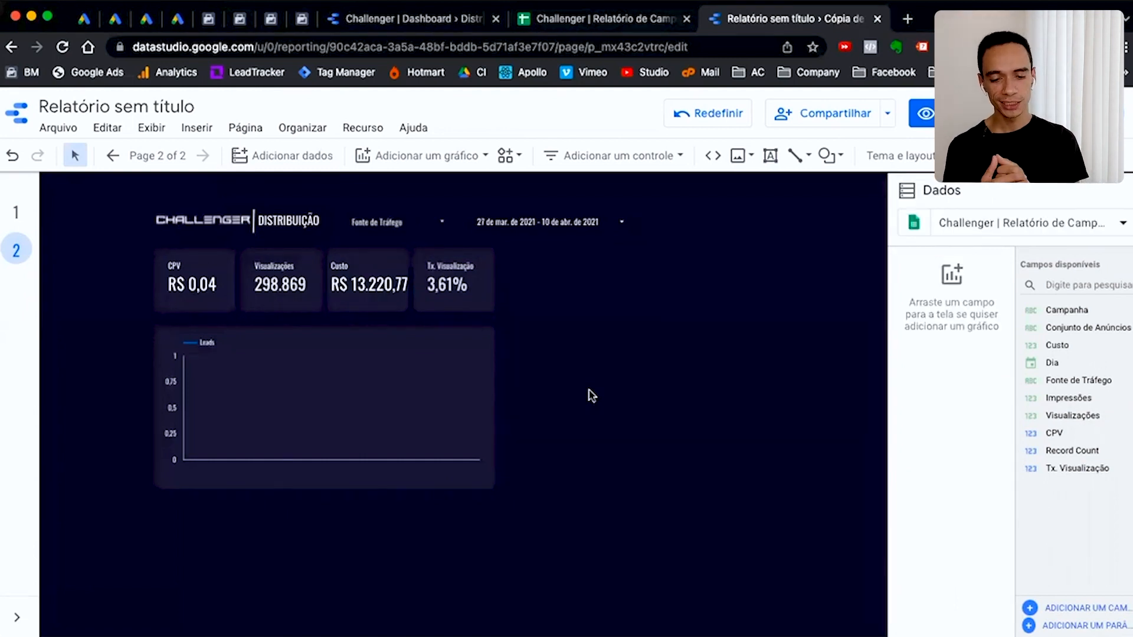
Switch the time series chart's data source to Challenger | Relatório de Campanhas - DISTRIBUIÇÃO
{"action": "left_click", "coordinate": [482, 371]}
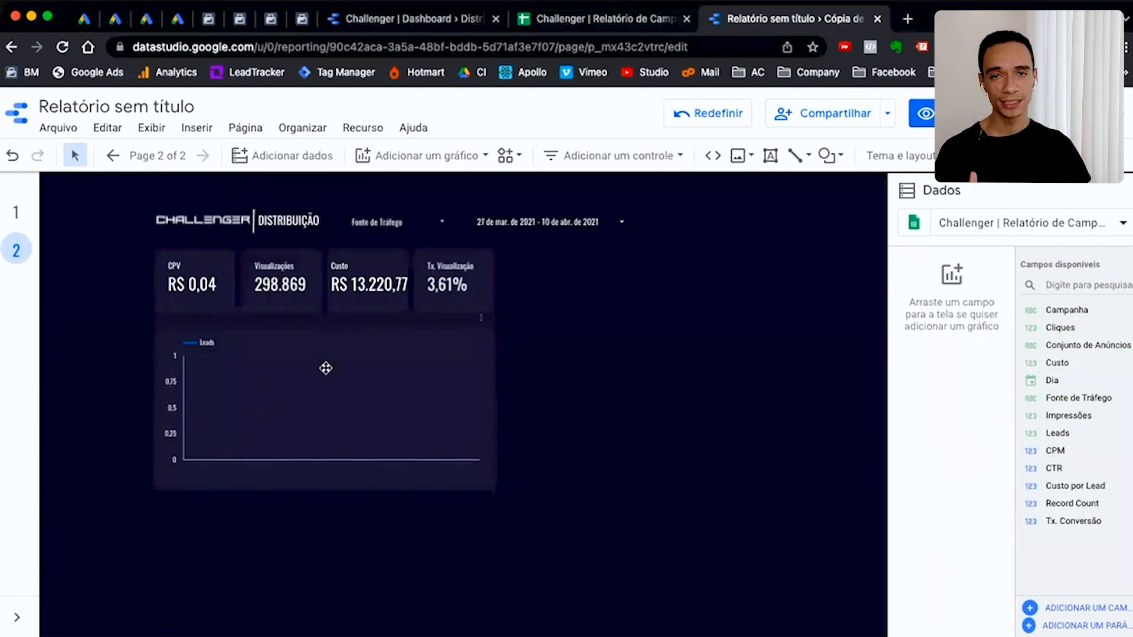
{"action": "left_click", "coordinate": [245, 414]}
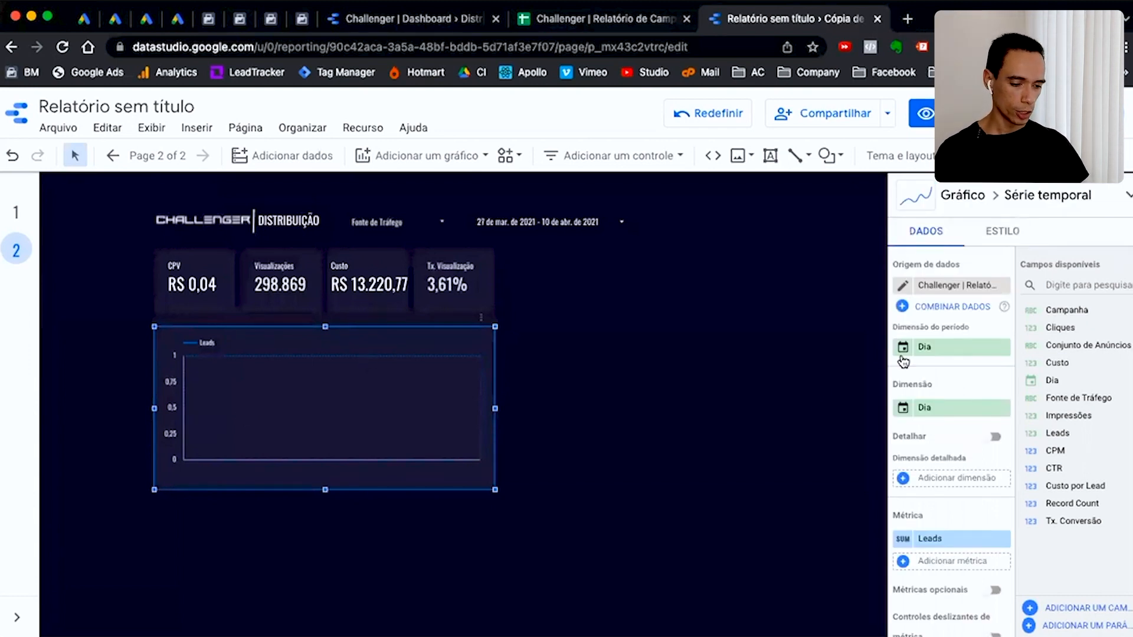
{"action": "left_click", "coordinate": [948, 289]}
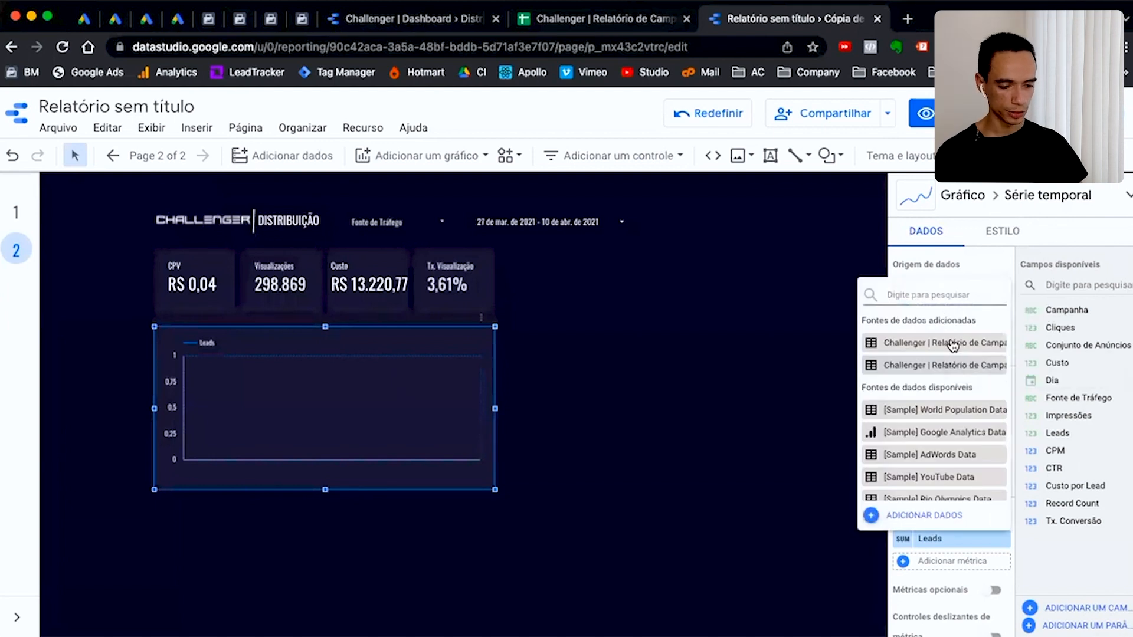
{"action": "left_click", "coordinate": [953, 344]}
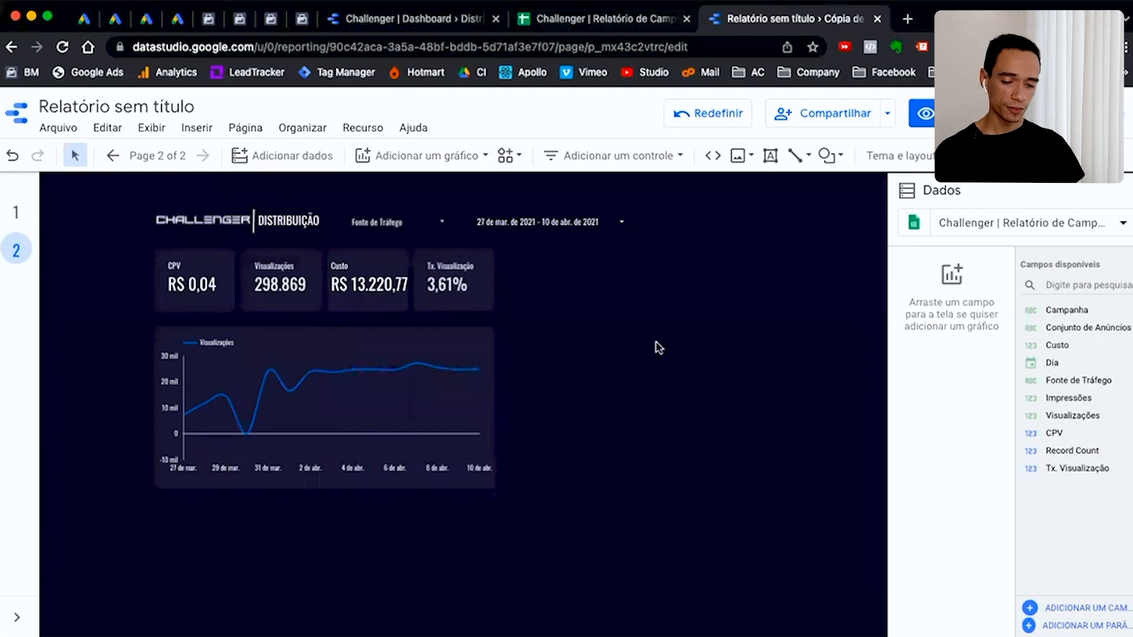
Following the reference dashboard, add a donut chart beside the time series with Fonte de Tráfego as dimension and Custo as metric
{"action": "left_click", "coordinate": [417, 21]}
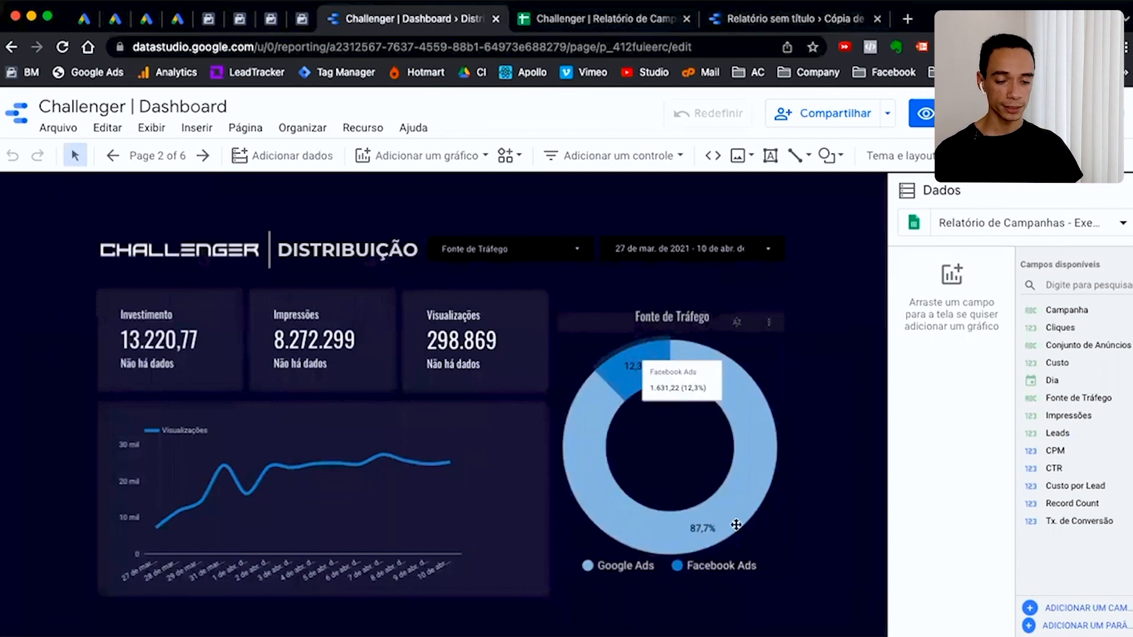
{"action": "left_click", "coordinate": [795, 27]}
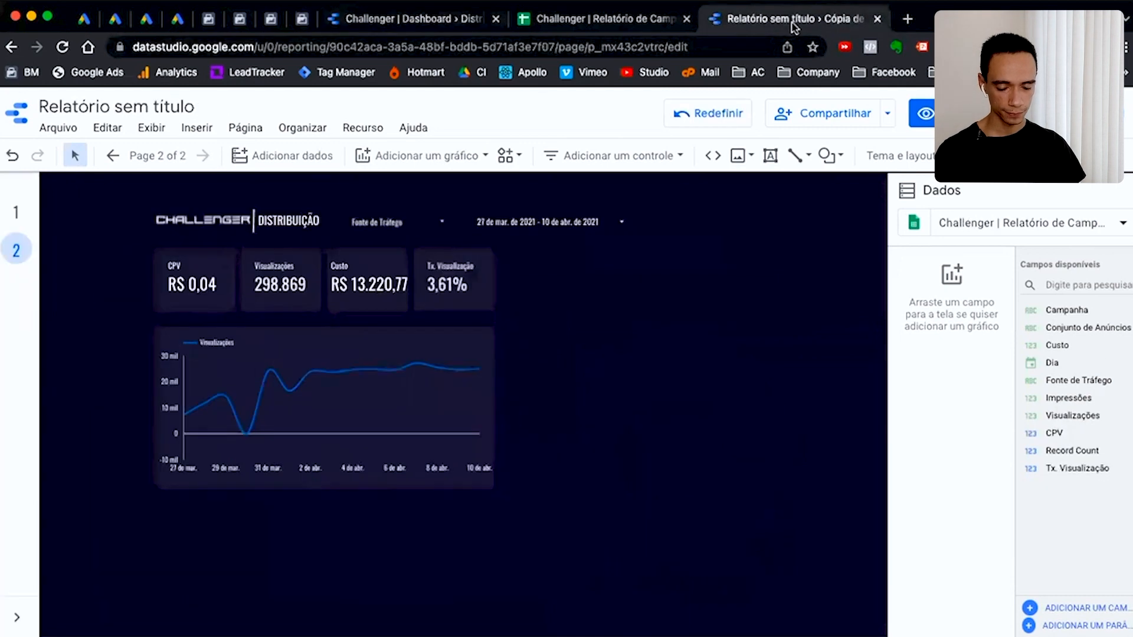
{"action": "left_click", "coordinate": [447, 154]}
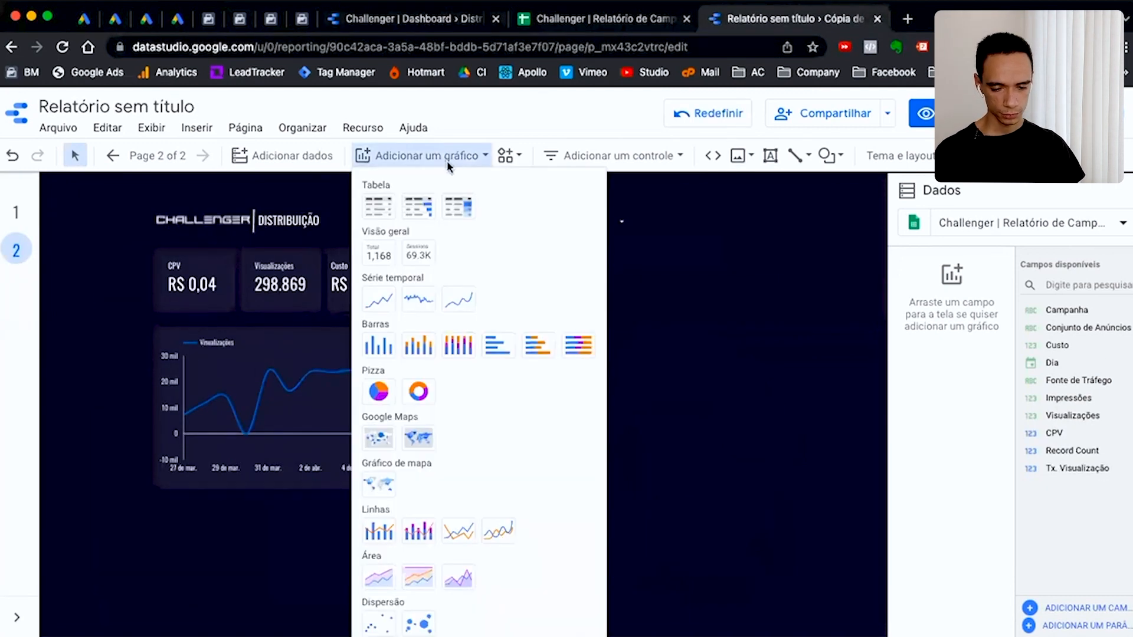
{"action": "left_click", "coordinate": [419, 392]}
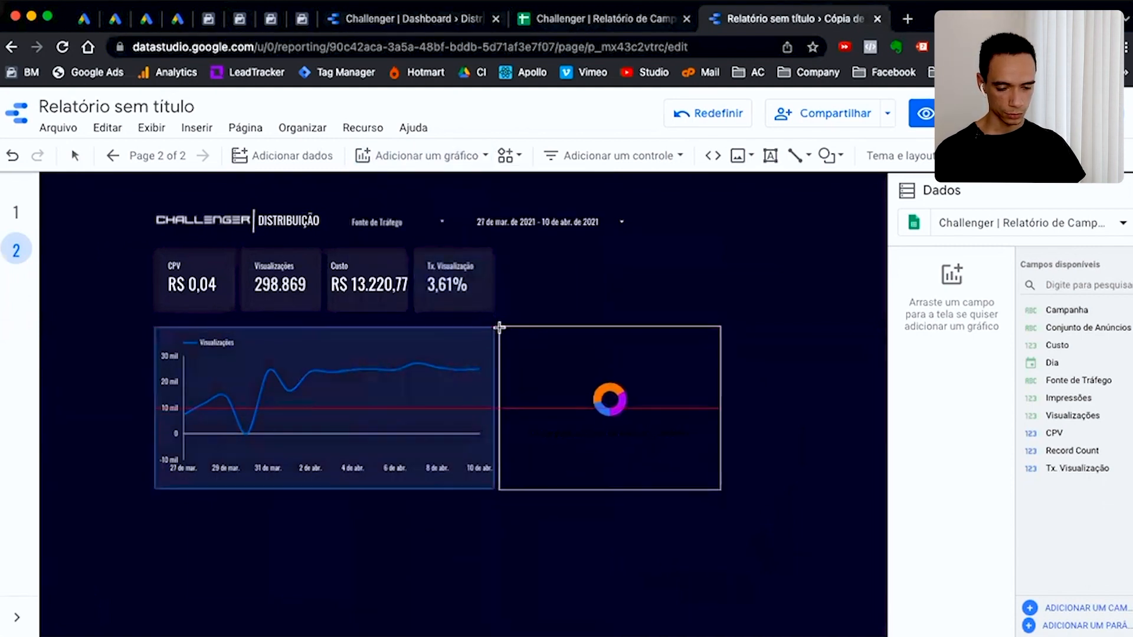
{"action": "left_click", "coordinate": [500, 328]}
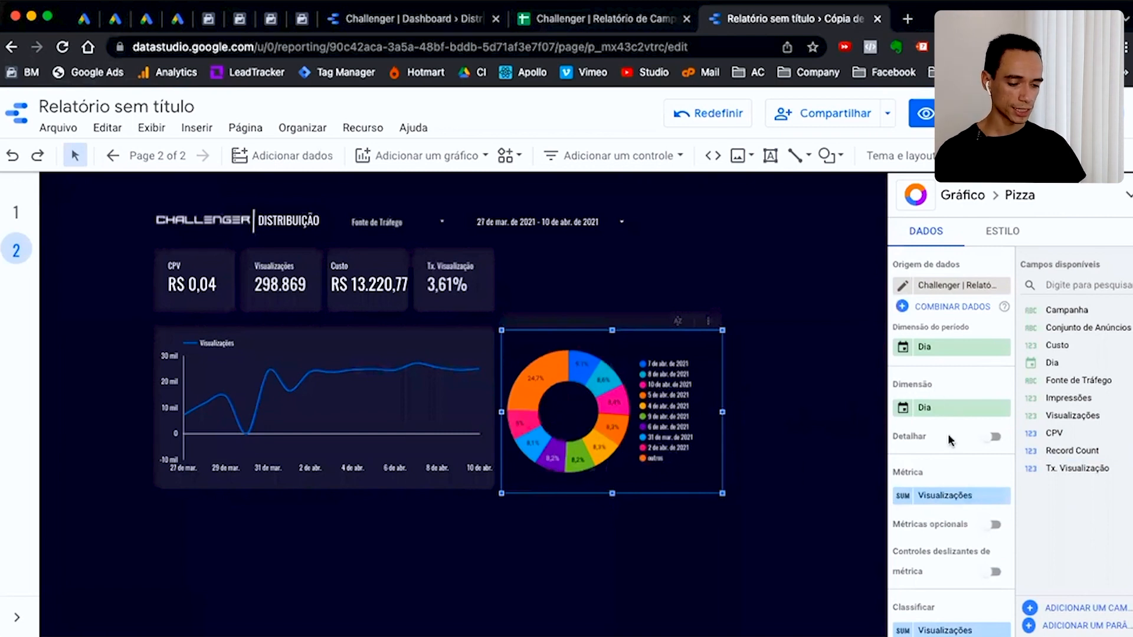
{"action": "left_click_drag", "start_coordinate": [1089, 379], "coordinate": [961, 407]}
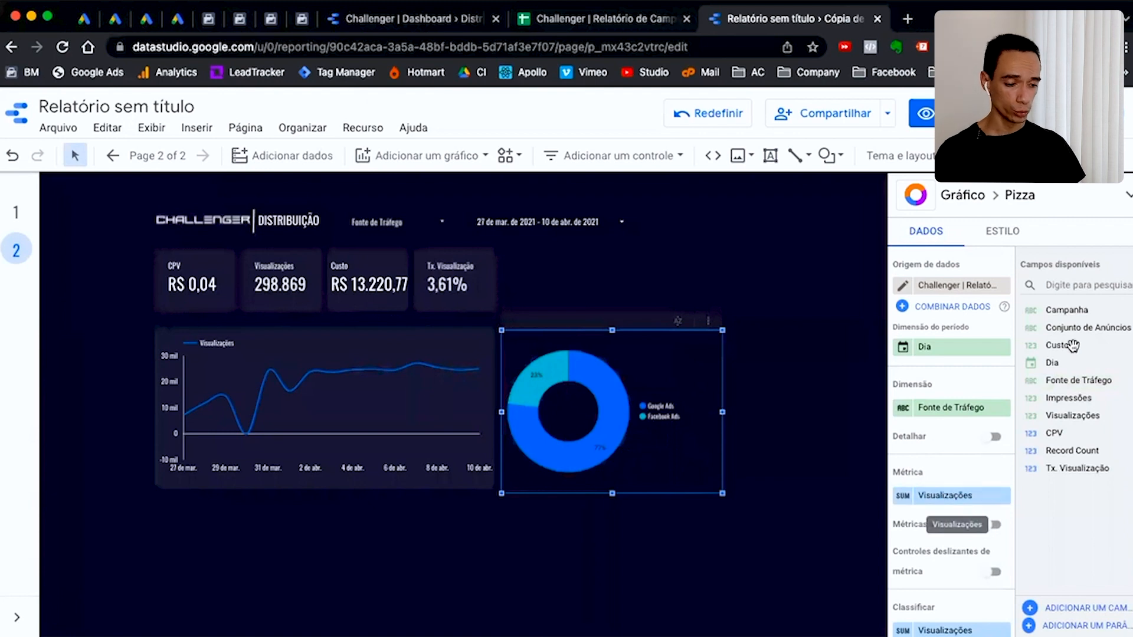
{"action": "left_click_drag", "start_coordinate": [1072, 346], "coordinate": [950, 499]}
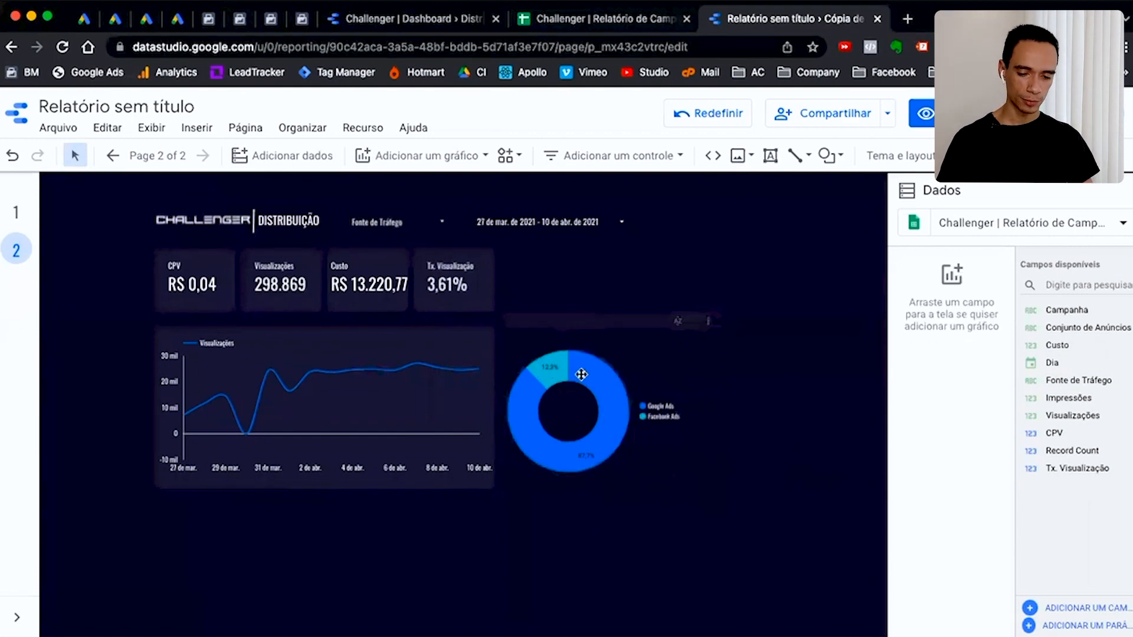
Duplicate the DISTRIBUIÇÃO title, place the copy above the donut chart and change its text to Fonte de Tráfego
{"action": "left_click", "coordinate": [292, 219]}
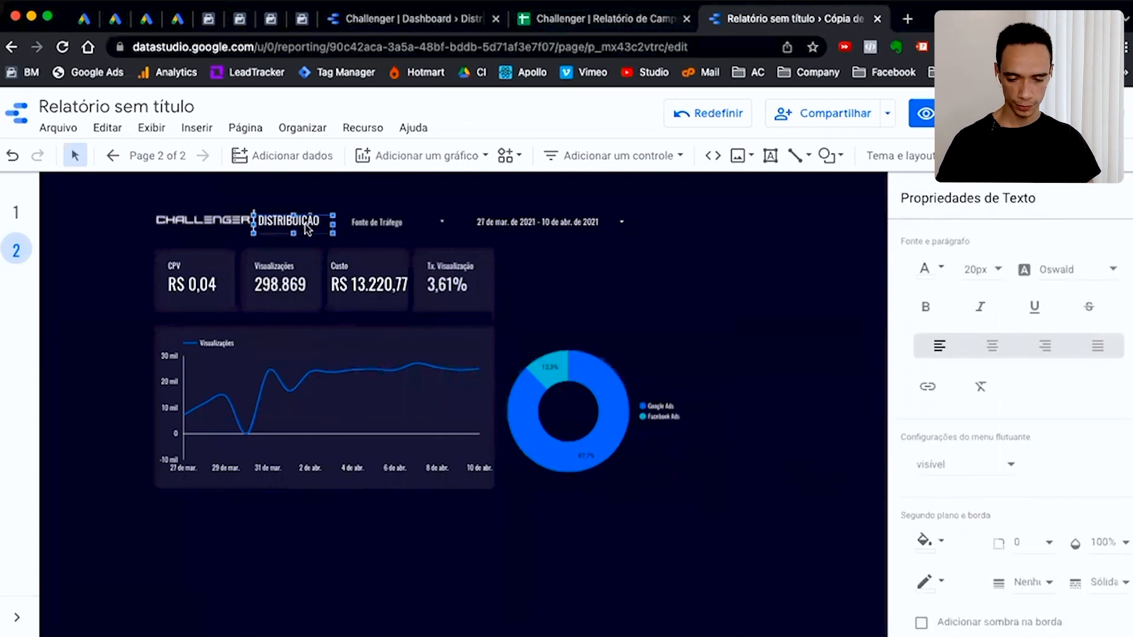
{"action": "key", "text": "super+d"}
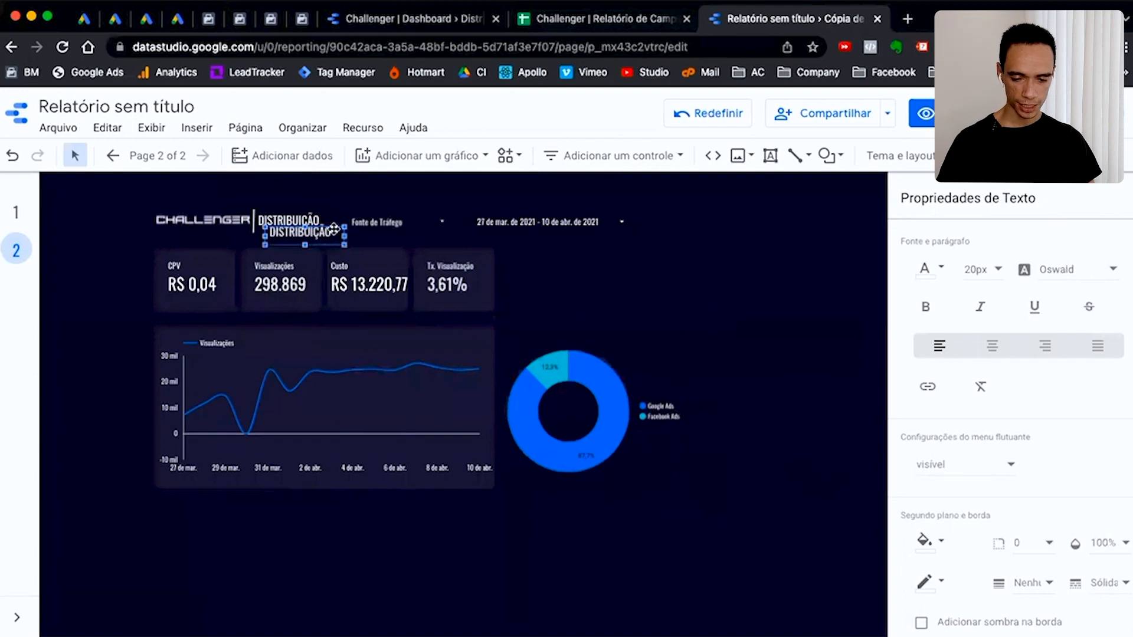
{"action": "left_click_drag", "start_coordinate": [335, 231], "coordinate": [598, 346]}
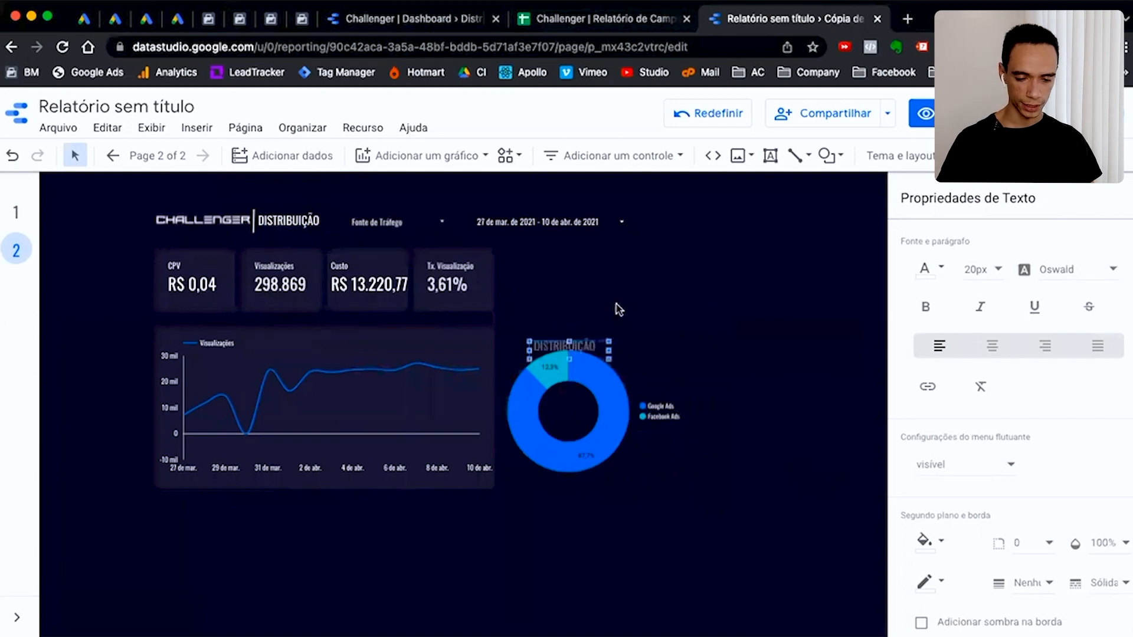
{"action": "left_click_drag", "start_coordinate": [615, 281], "coordinate": [599, 337]}
{"action": "left_click_drag", "start_coordinate": [600, 338], "coordinate": [603, 333]}
{"action": "type", "text": "Fonte de Tr"}
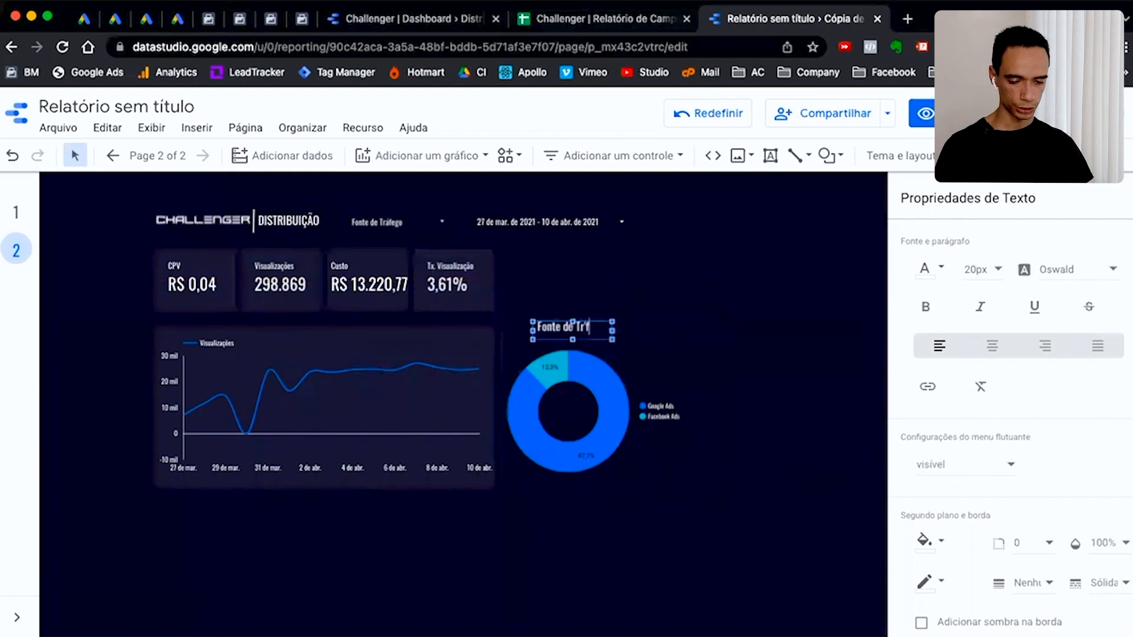
{"action": "type", "text": "áfego"}
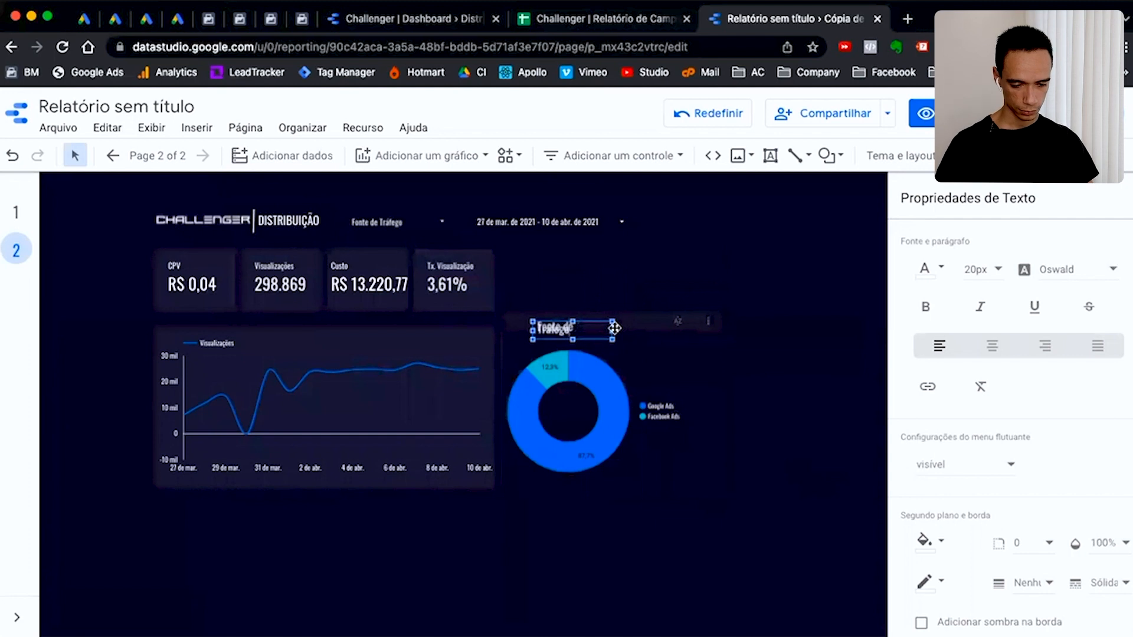
Move the Fonte de Tráfego title higher, fit its text box to one line and centre the text
{"action": "left_click_drag", "start_coordinate": [611, 331], "coordinate": [599, 289]}
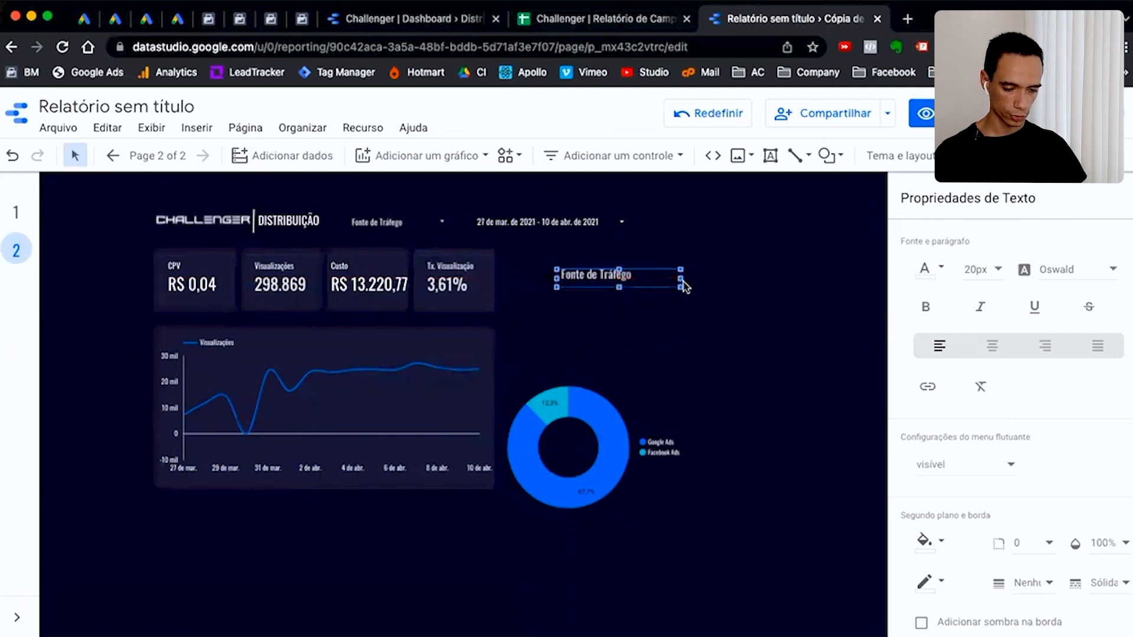
{"action": "left_click_drag", "start_coordinate": [681, 278], "coordinate": [643, 278]}
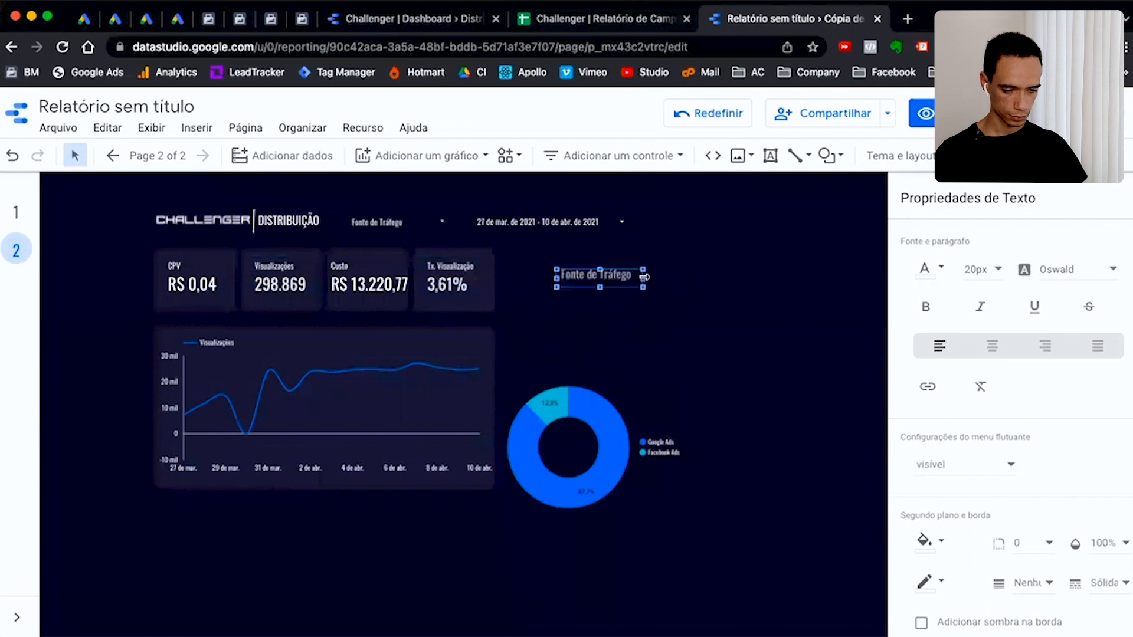
{"action": "left_click", "coordinate": [992, 348]}
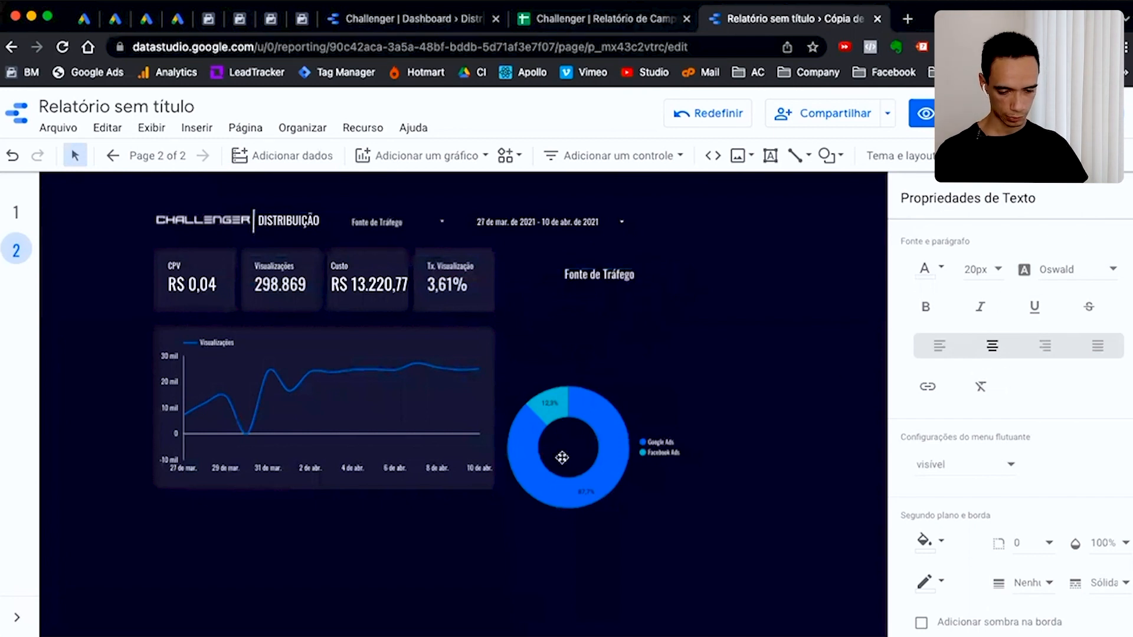
Enlarge the donut chart and place its centred legend below the ring
{"action": "left_click", "coordinate": [625, 397]}
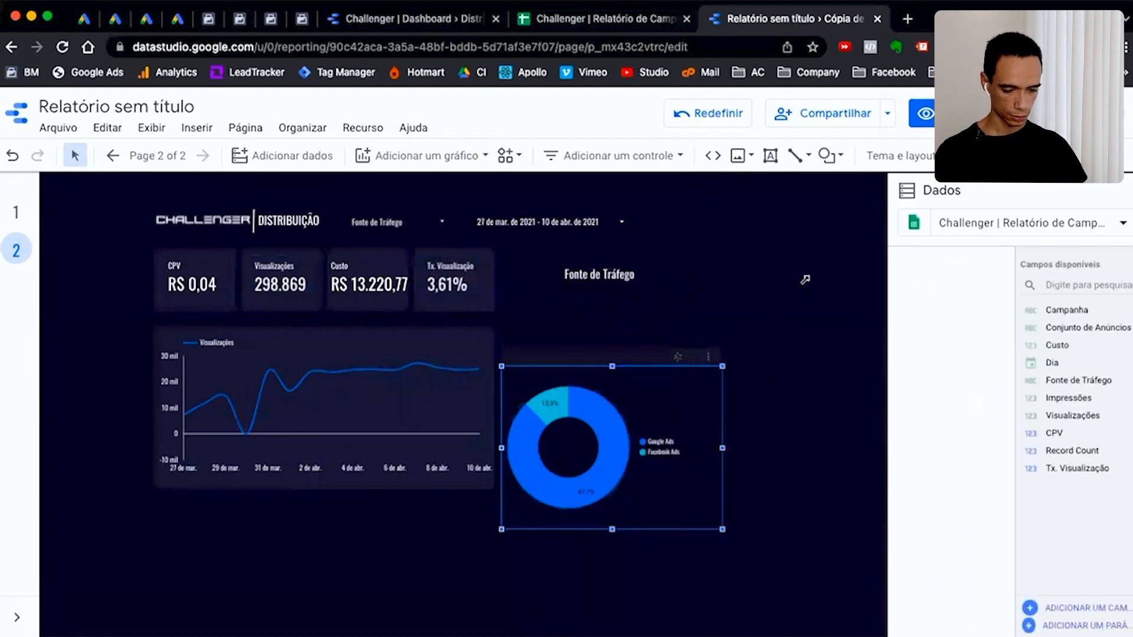
{"action": "left_click_drag", "start_coordinate": [805, 280], "coordinate": [804, 279]}
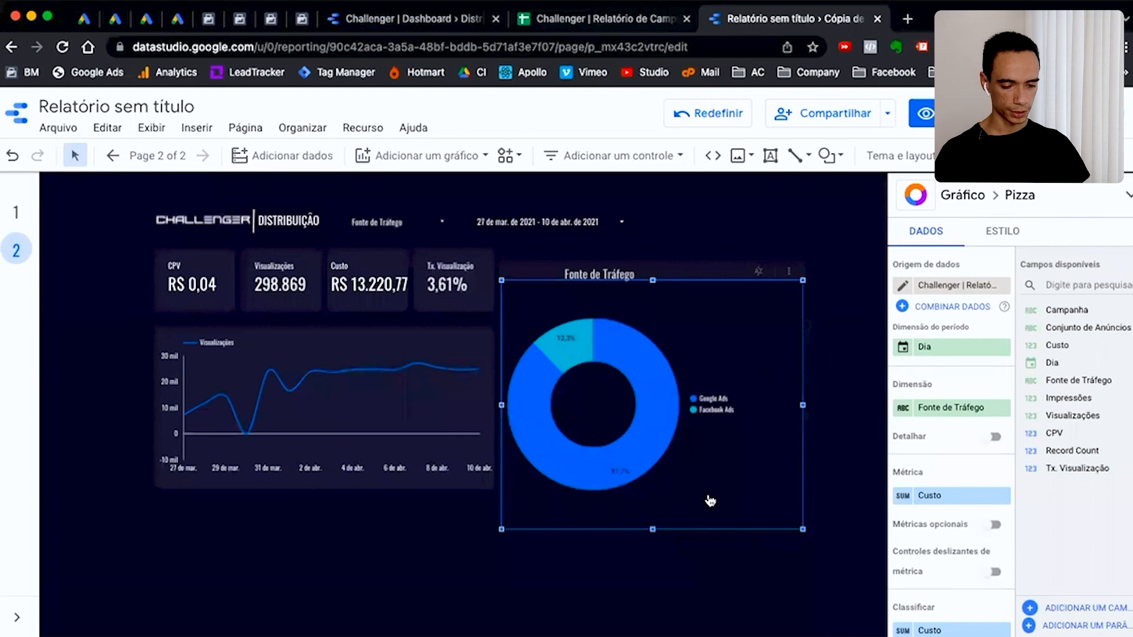
{"action": "left_click", "coordinate": [1003, 231]}
{"action": "scroll", "coordinate": [948, 434], "scroll_direction": "down", "scroll_amount": 5}
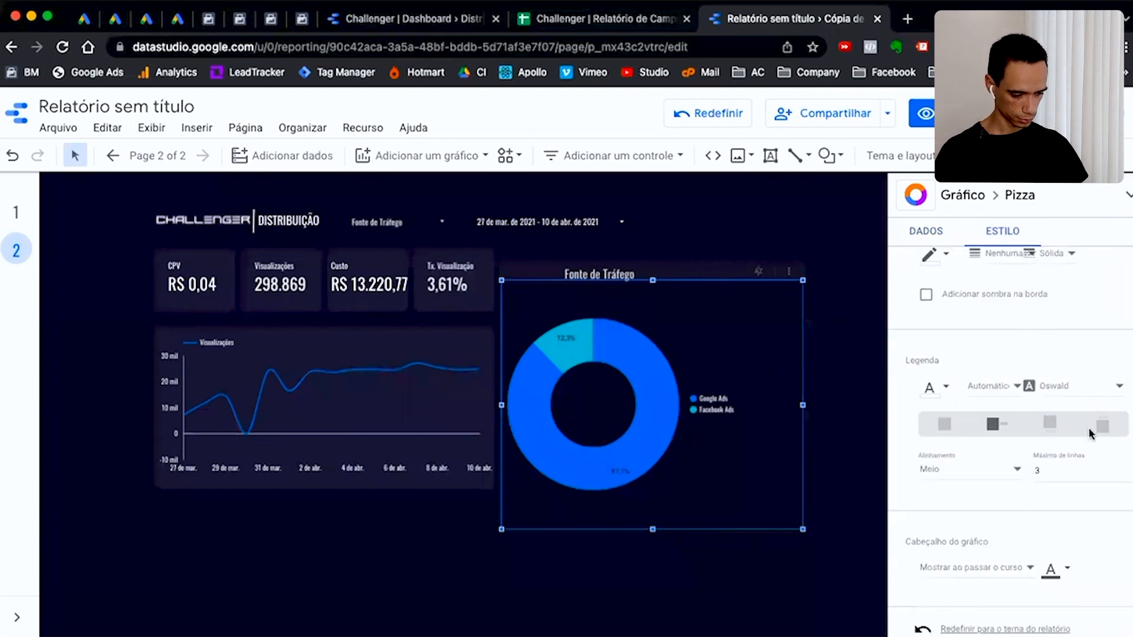
{"action": "left_click", "coordinate": [1050, 424]}
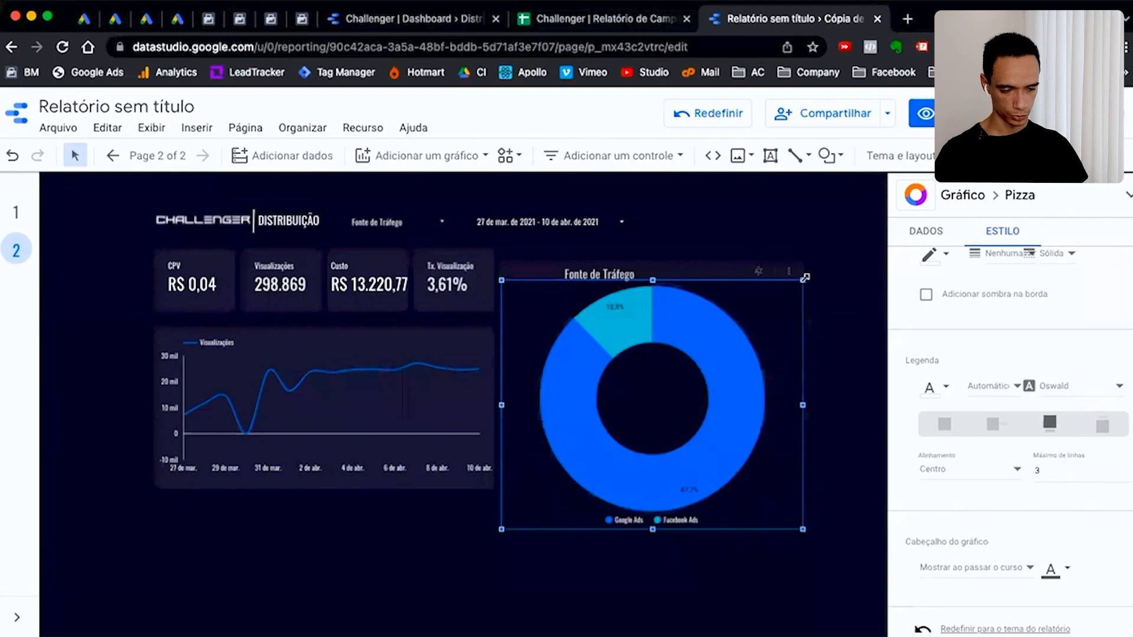
Reduce the donut chart slightly, move it closer to its title and send it back one layer
{"action": "left_click_drag", "start_coordinate": [802, 280], "coordinate": [763, 311]}
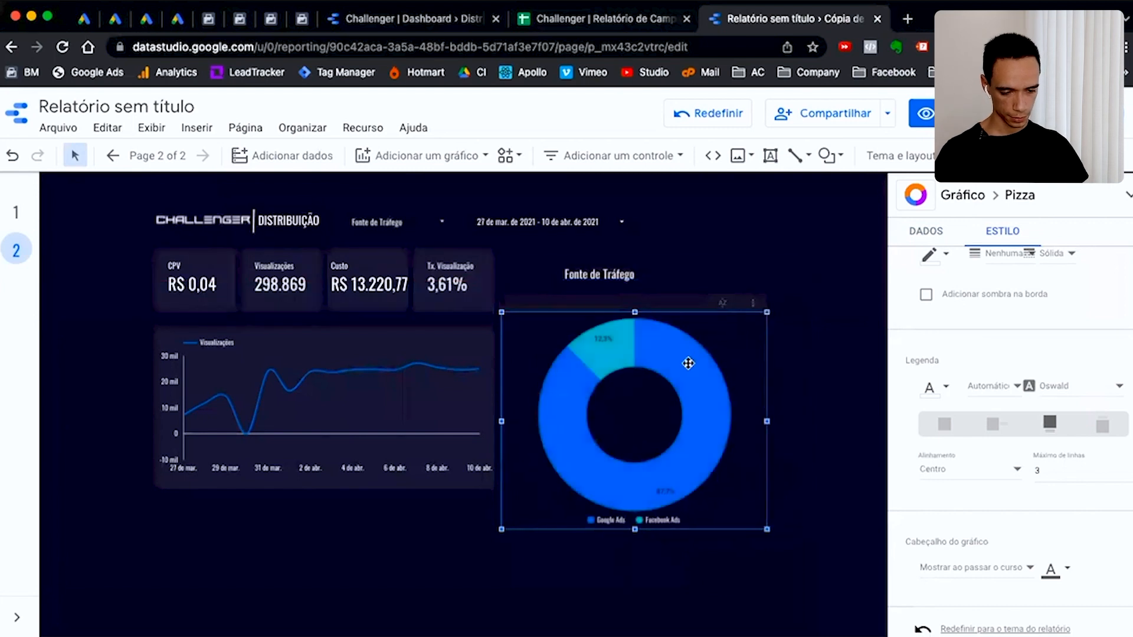
{"action": "mouse_move", "coordinate": [688, 361]}
{"action": "left_mouse_down"}
{"action": "mouse_move", "coordinate": [670, 341]}
{"action": "mouse_move", "coordinate": [676, 351]}
{"action": "left_mouse_up"}
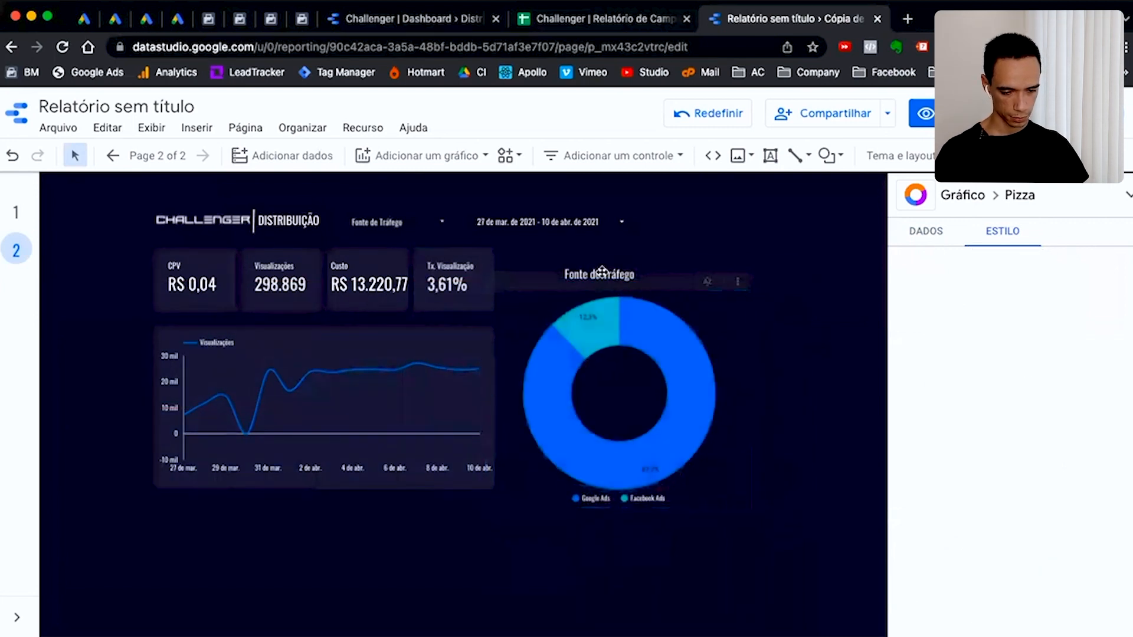
{"action": "right_click", "coordinate": [698, 301]}
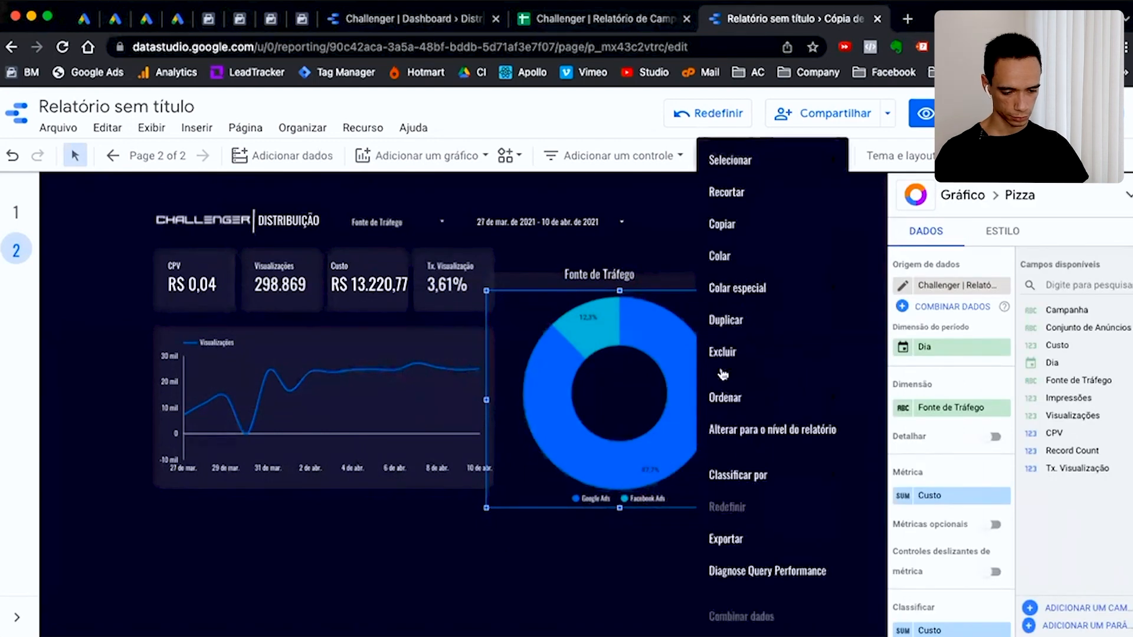
{"action": "mouse_move", "coordinate": [789, 394]}
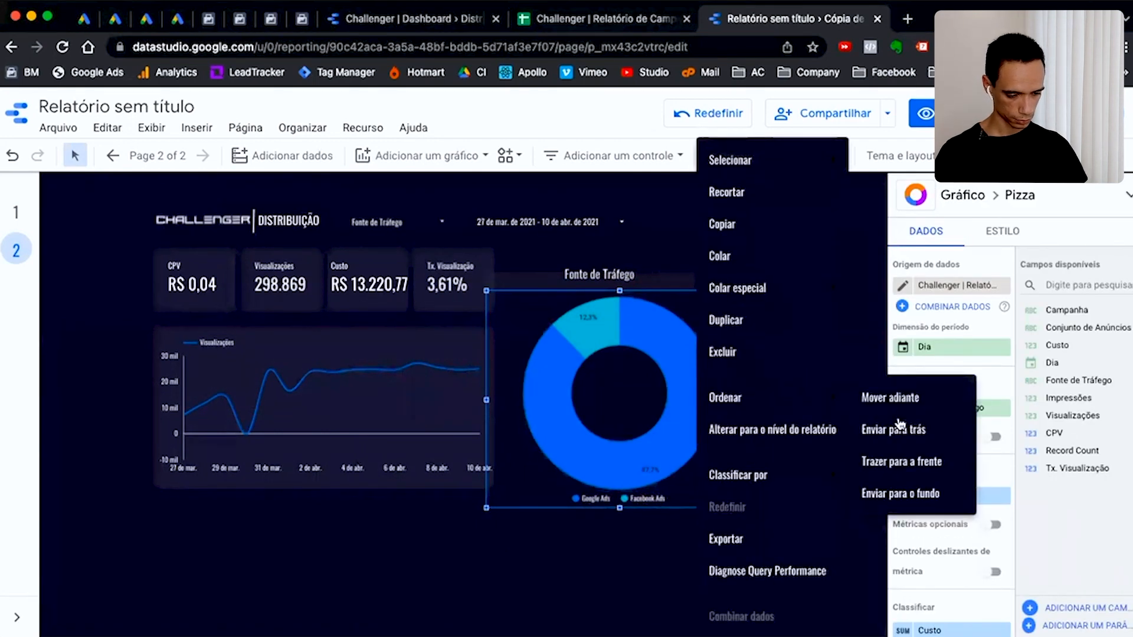
{"action": "left_click", "coordinate": [909, 432]}
Shift the donut chart toward the time series and raise the Fonte de Tráfego title above it
{"action": "left_click", "coordinate": [618, 271]}
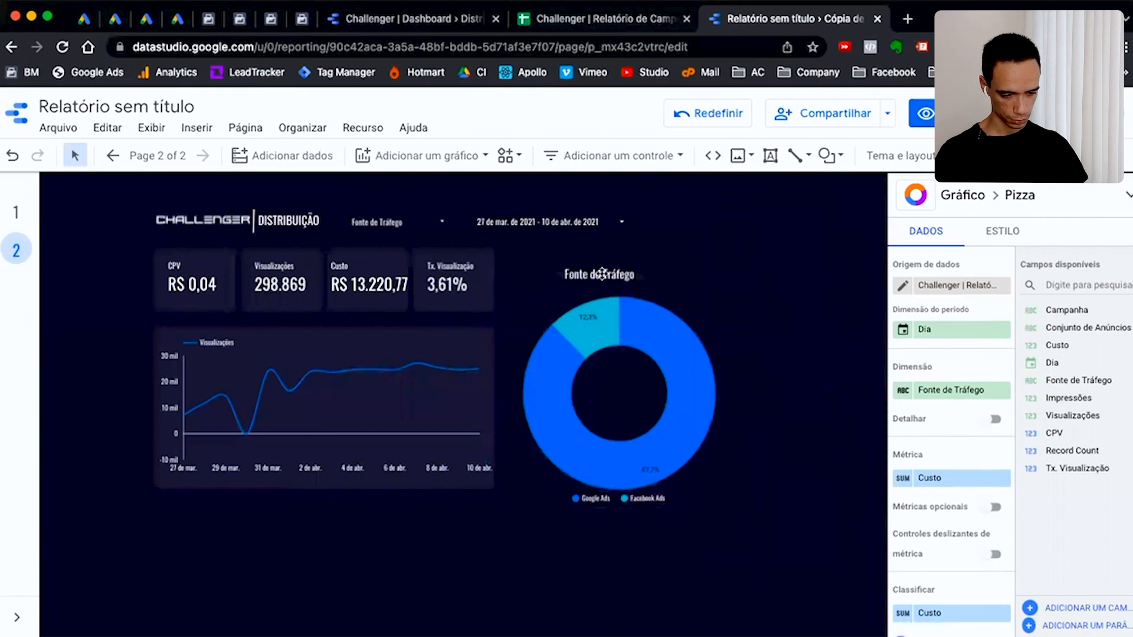
{"action": "left_click_drag", "start_coordinate": [586, 287], "coordinate": [610, 283]}
{"action": "mouse_move", "coordinate": [655, 321]}
{"action": "left_mouse_down"}
{"action": "mouse_move", "coordinate": [640, 331]}
{"action": "mouse_move", "coordinate": [654, 326]}
{"action": "left_mouse_up"}
{"action": "left_click", "coordinate": [617, 268]}
{"action": "left_click_drag", "start_coordinate": [616, 268], "coordinate": [616, 255]}
{"action": "left_click", "coordinate": [747, 237]}
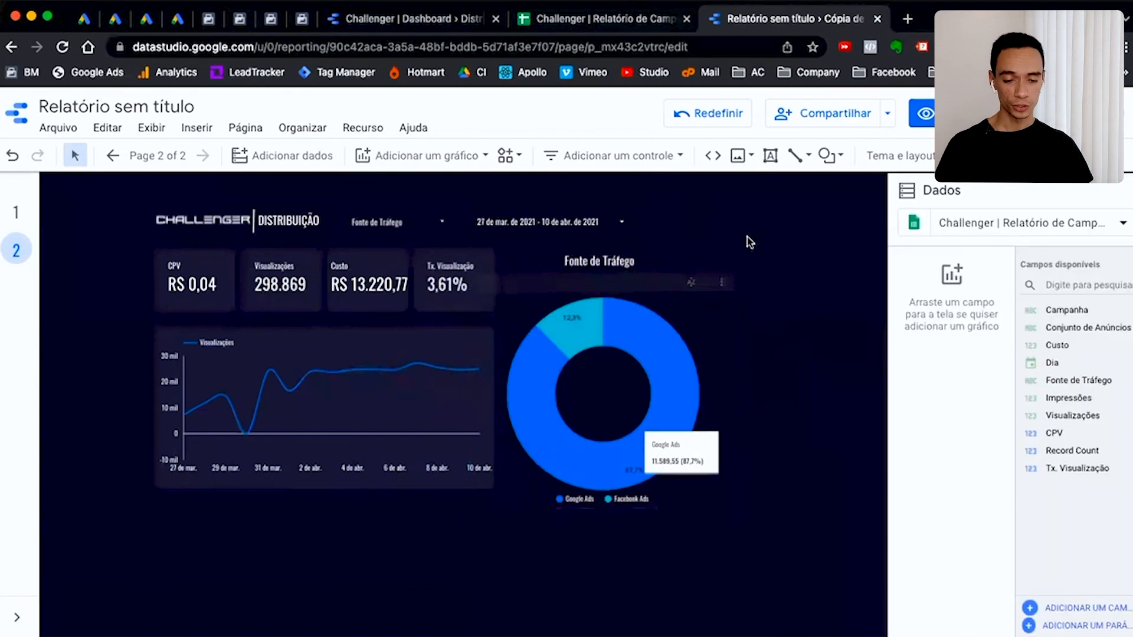
Select the Fonte de Tráfego filter and the date range control and shift both farther from the page title
{"action": "left_click_drag", "start_coordinate": [518, 234], "coordinate": [333, 242]}
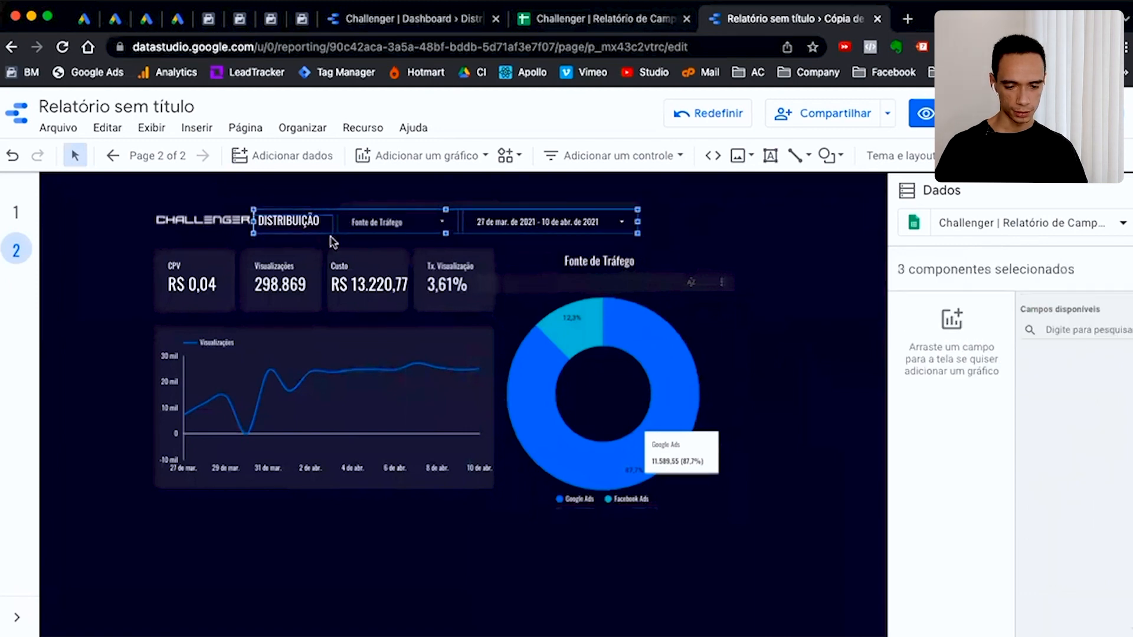
{"action": "left_click_drag", "start_coordinate": [662, 197], "coordinate": [404, 235]}
{"action": "key", "text": "Right"}
{"action": "key", "text": "Right"}
{"action": "key", "text": "Right"}
{"action": "key", "text": "Right"}
{"action": "left_click_drag", "start_coordinate": [406, 239], "coordinate": [424, 239]}
Shrink the donut chart slightly and reposition the Fonte de Tráfego title over it
{"action": "left_click", "coordinate": [707, 327]}
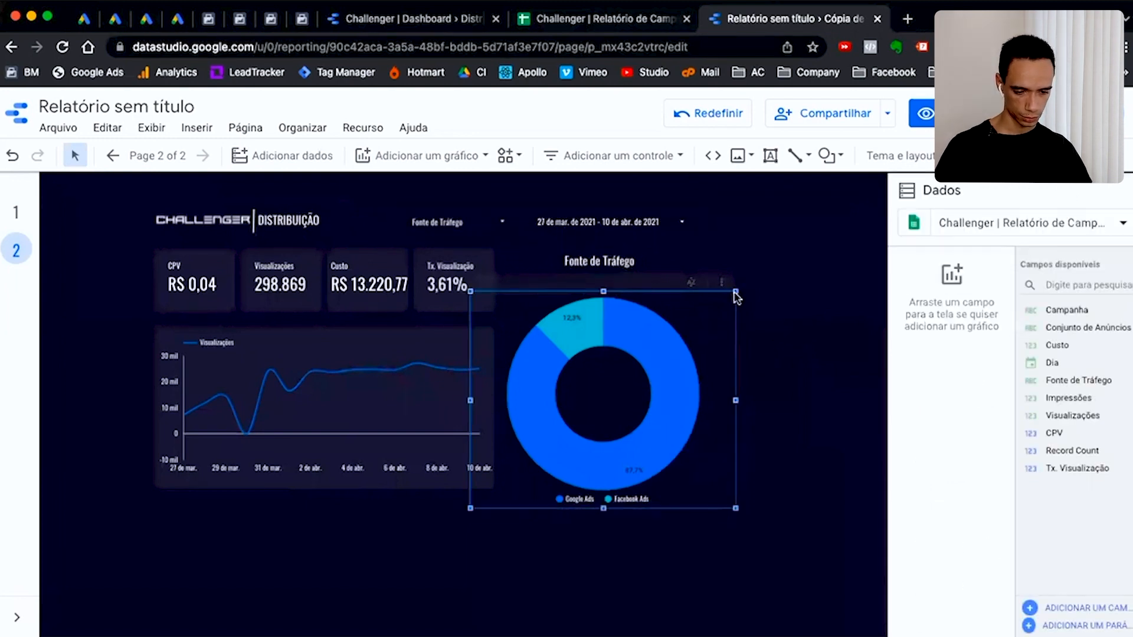
{"action": "left_click_drag", "start_coordinate": [737, 291], "coordinate": [724, 303]}
{"action": "left_click", "coordinate": [612, 257]}
{"action": "left_click", "coordinate": [834, 183]}
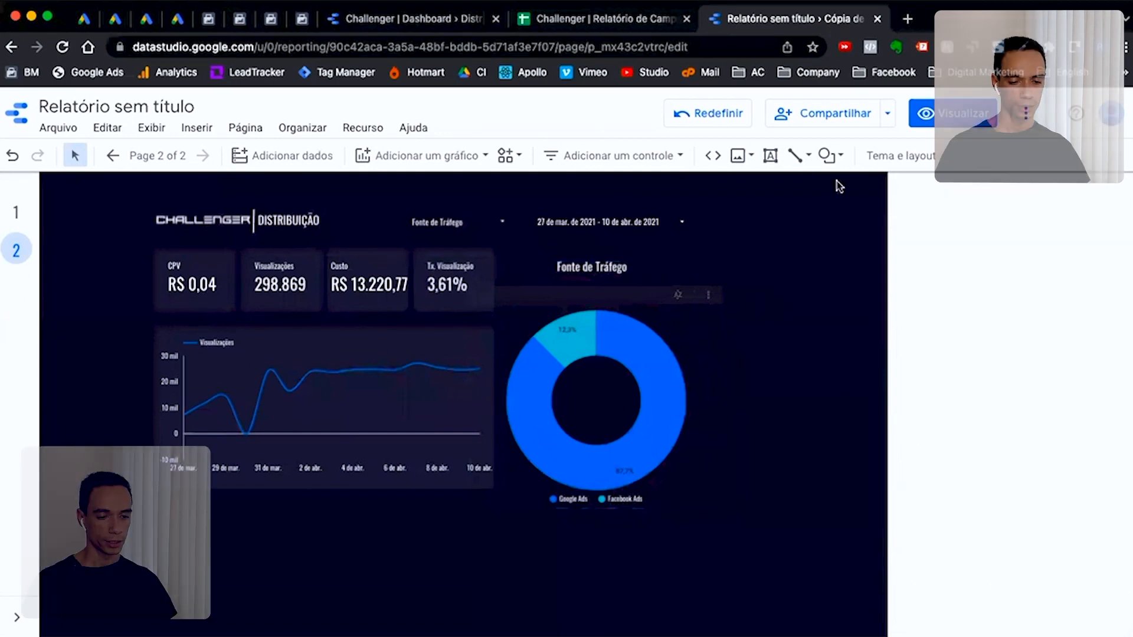
Switch the Fonte de Tráfego filter's data source to Challenger | Relatório de Campanhas - DISTRIBUIÇÃO
{"action": "left_click", "coordinate": [961, 118]}
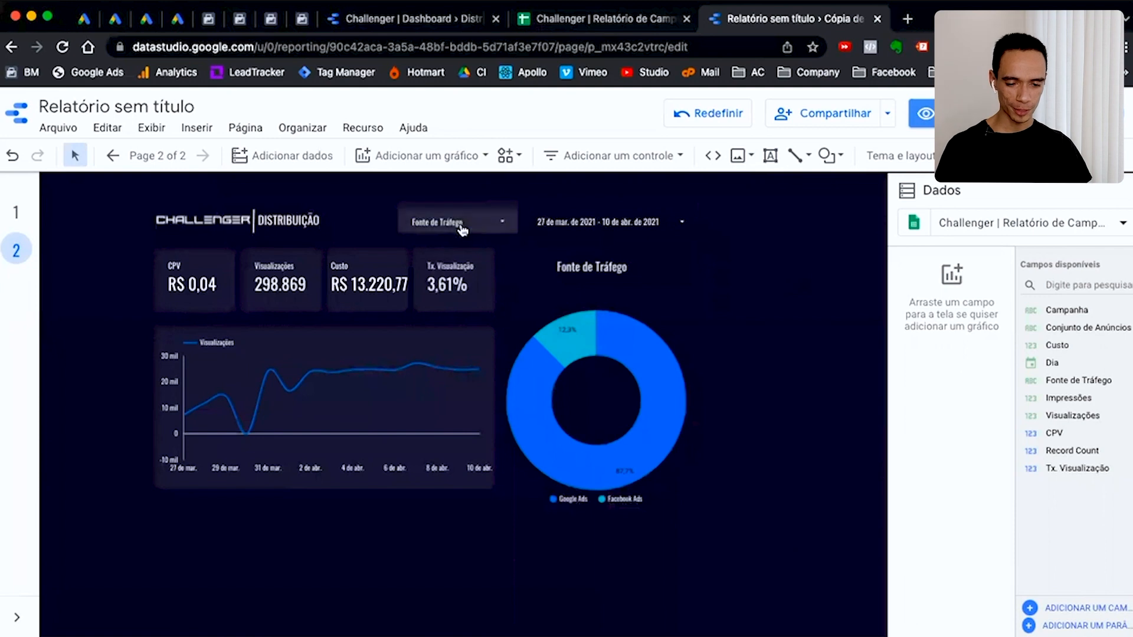
{"action": "left_click", "coordinate": [470, 224]}
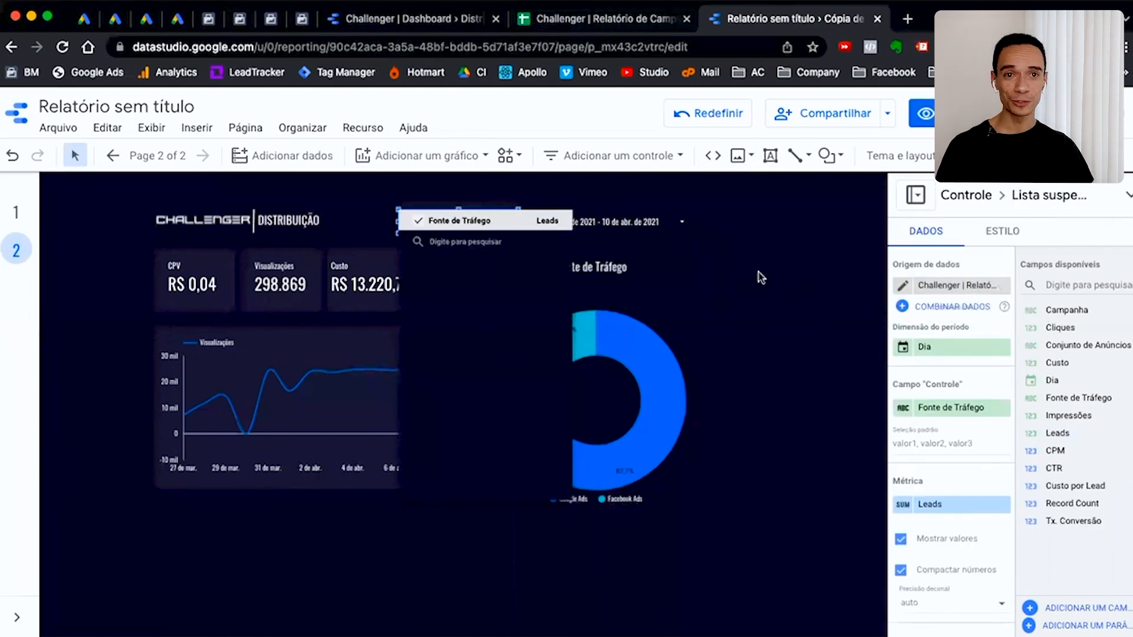
{"action": "left_click", "coordinate": [956, 287]}
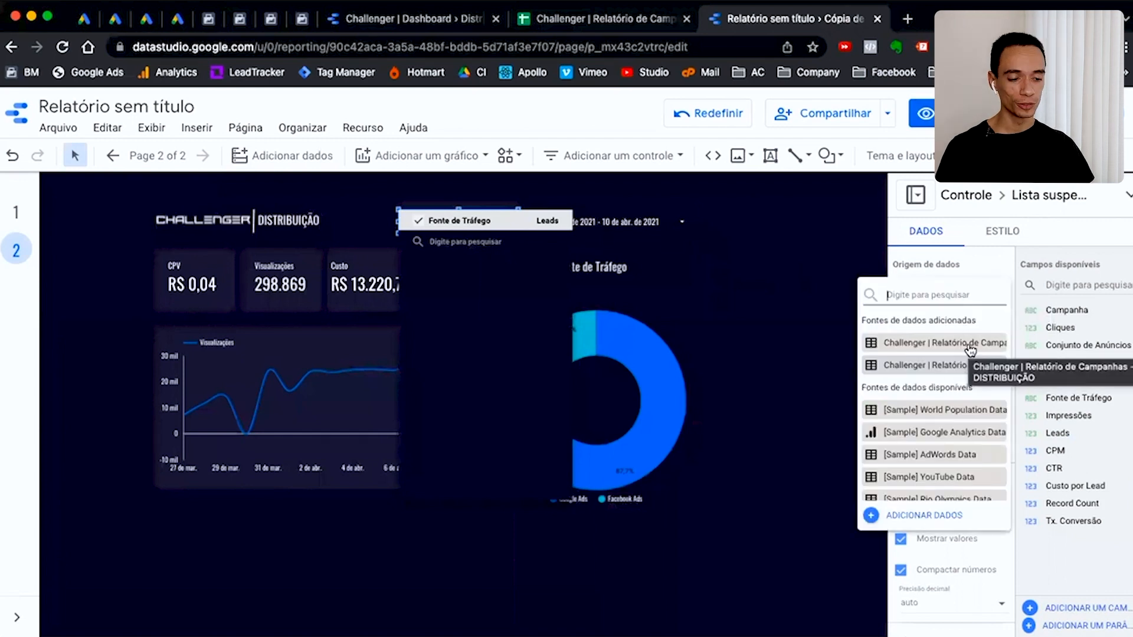
{"action": "left_click", "coordinate": [968, 344]}
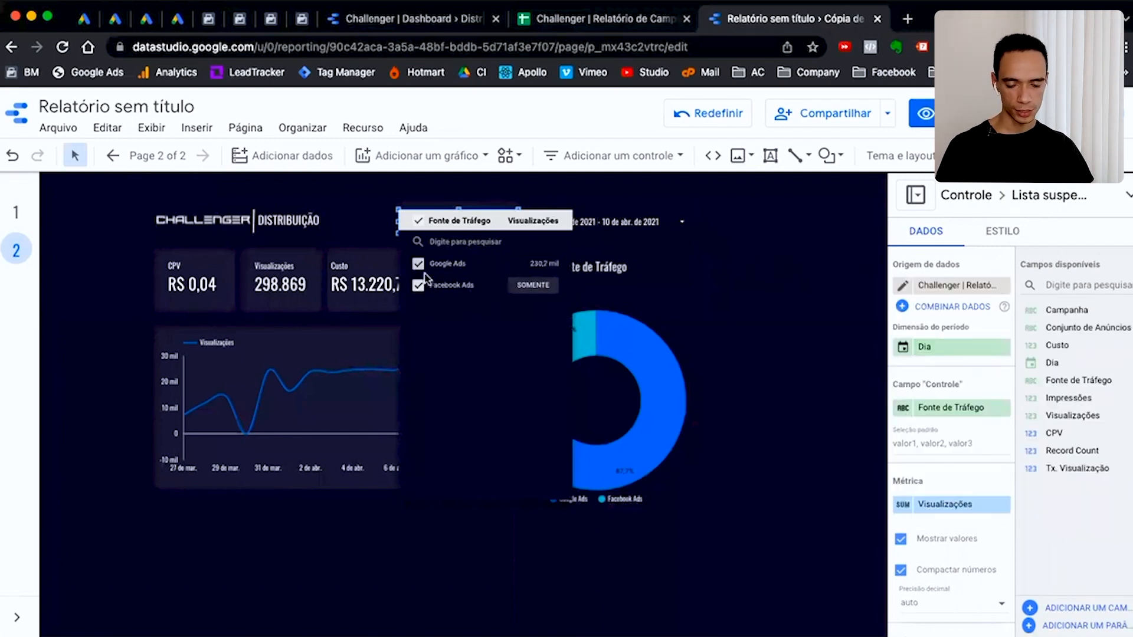
Test the Fonte de Tráfego filter with only Google Ads, with only Facebook Ads, and with both sources selected again
{"action": "left_click", "coordinate": [534, 265]}
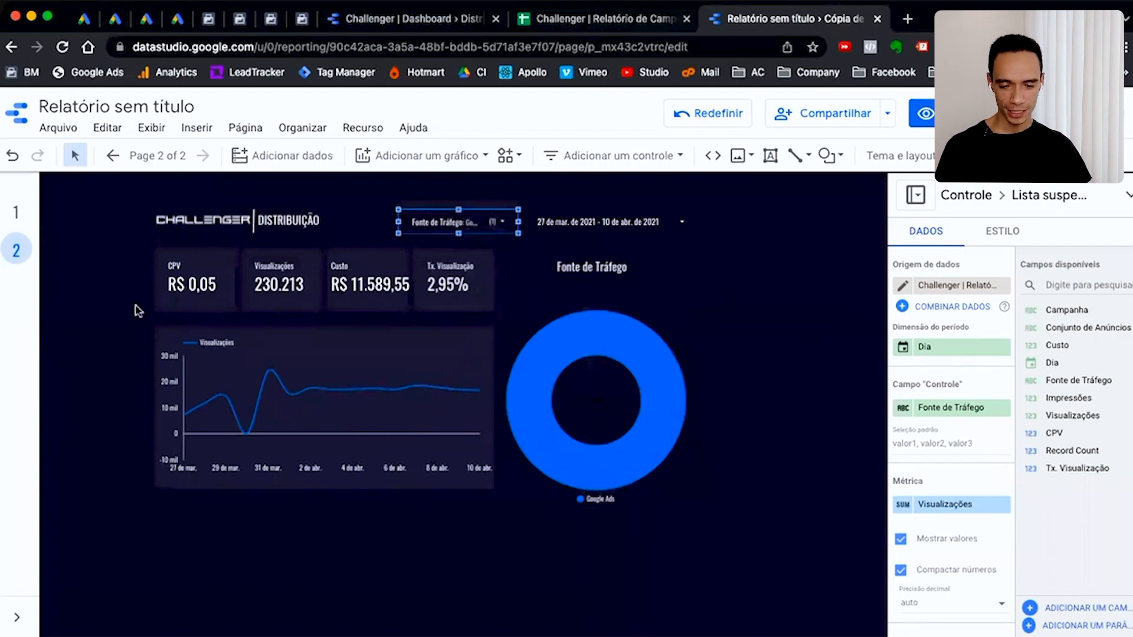
{"action": "left_click", "coordinate": [501, 222]}
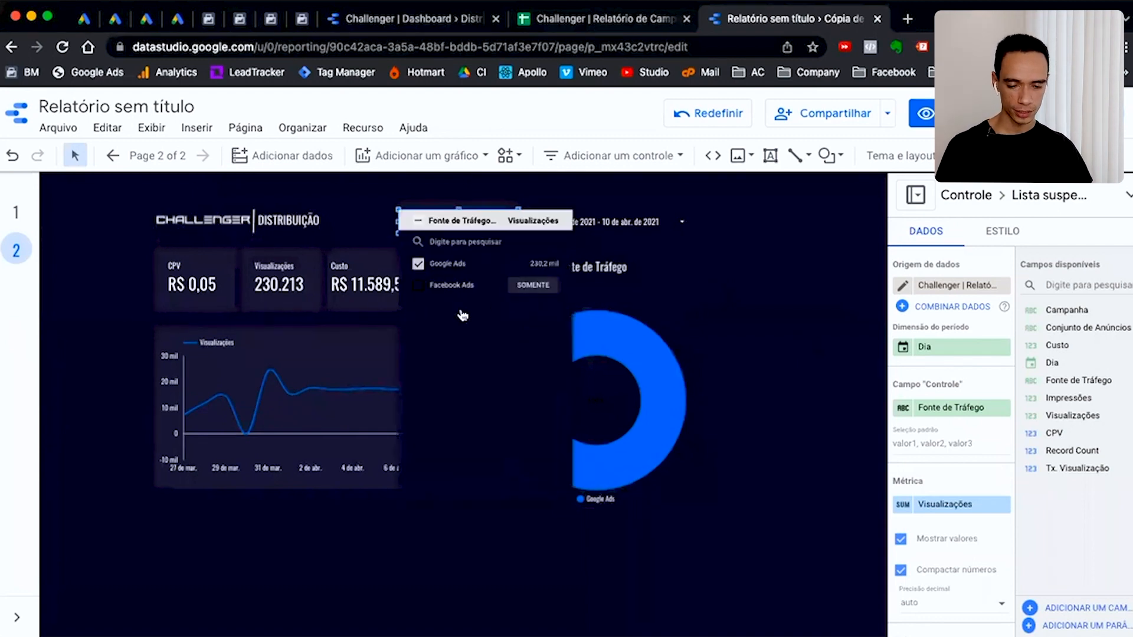
{"action": "left_click", "coordinate": [532, 287]}
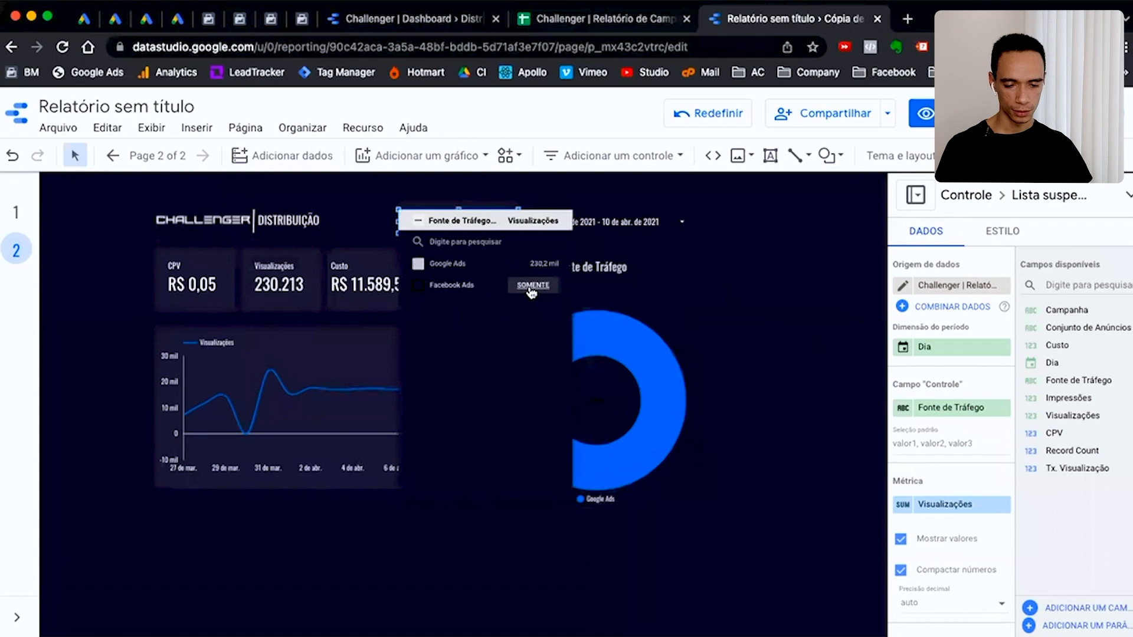
{"action": "left_click", "coordinate": [758, 337]}
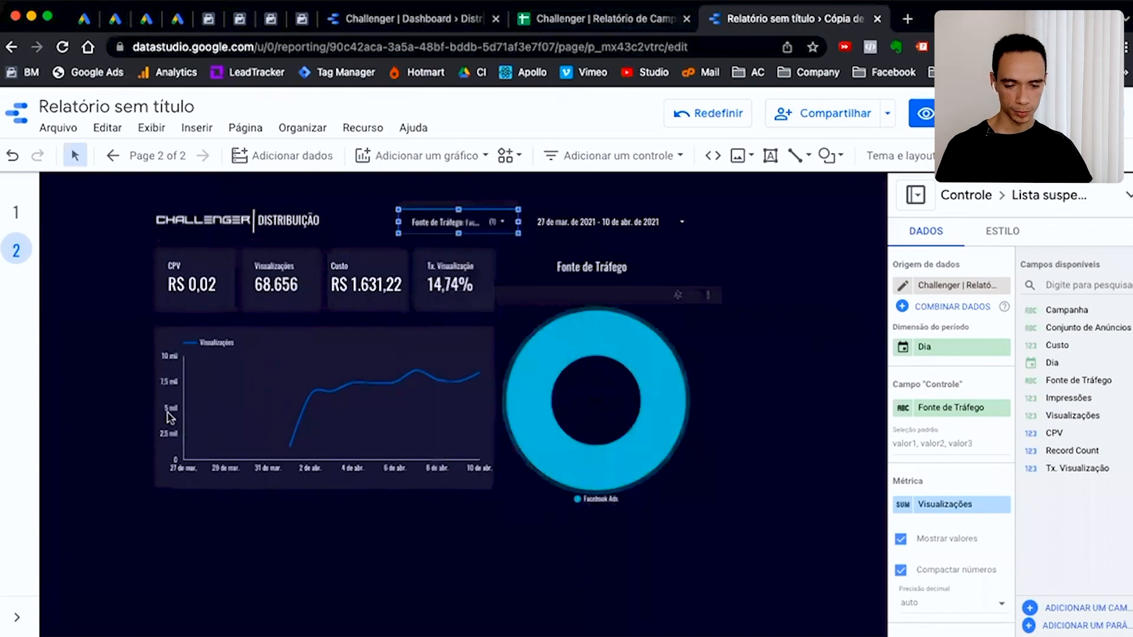
{"action": "left_click", "coordinate": [490, 227]}
{"action": "left_click", "coordinate": [471, 263]}
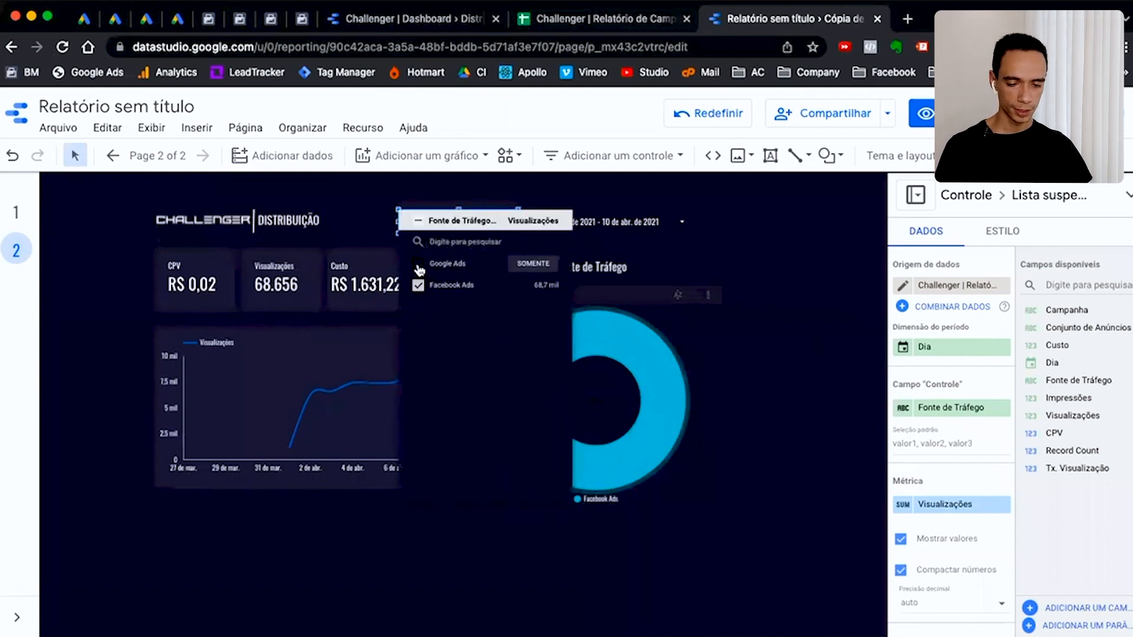
{"action": "left_click", "coordinate": [782, 301]}
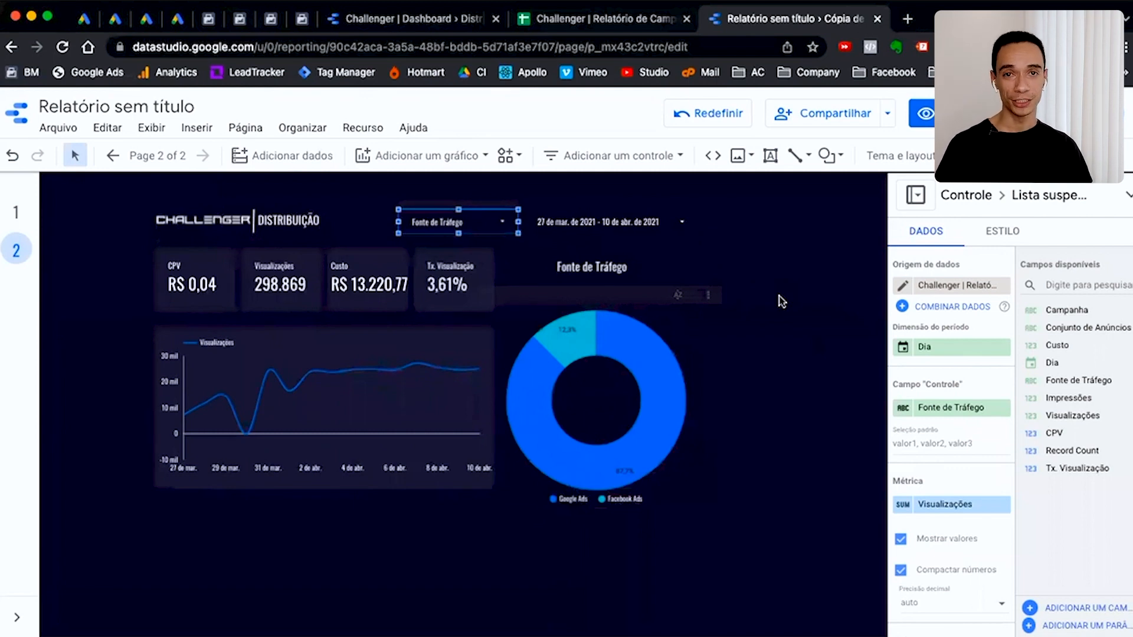
Rename the copied report page as Distribuição
{"action": "left_click", "coordinate": [157, 157]}
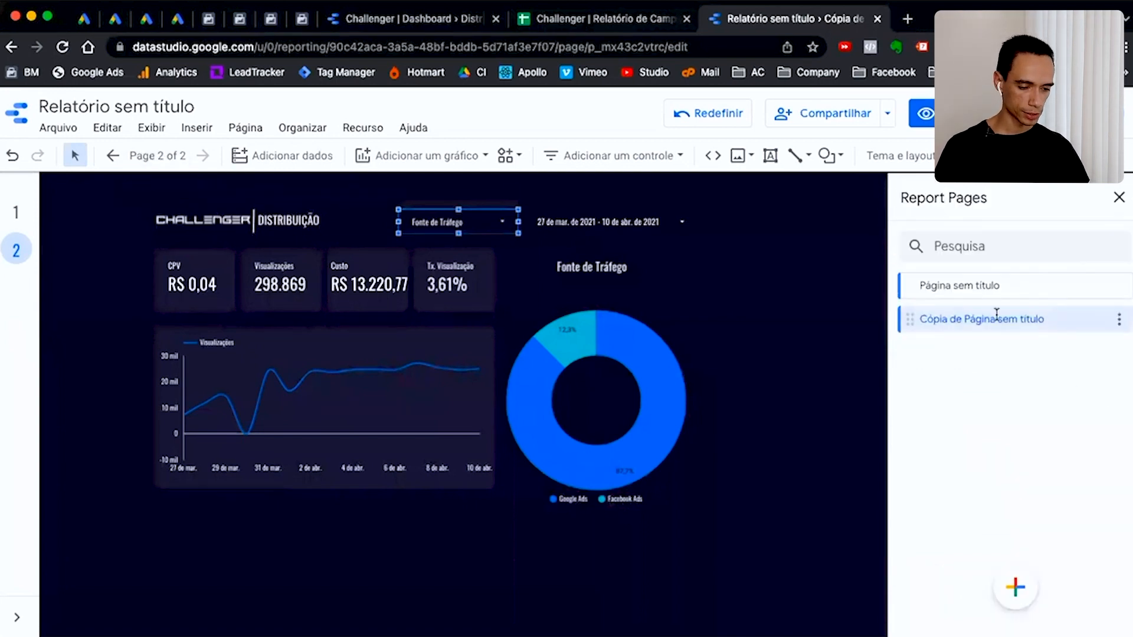
{"action": "left_click", "coordinate": [1120, 321]}
{"action": "left_click", "coordinate": [1062, 332]}
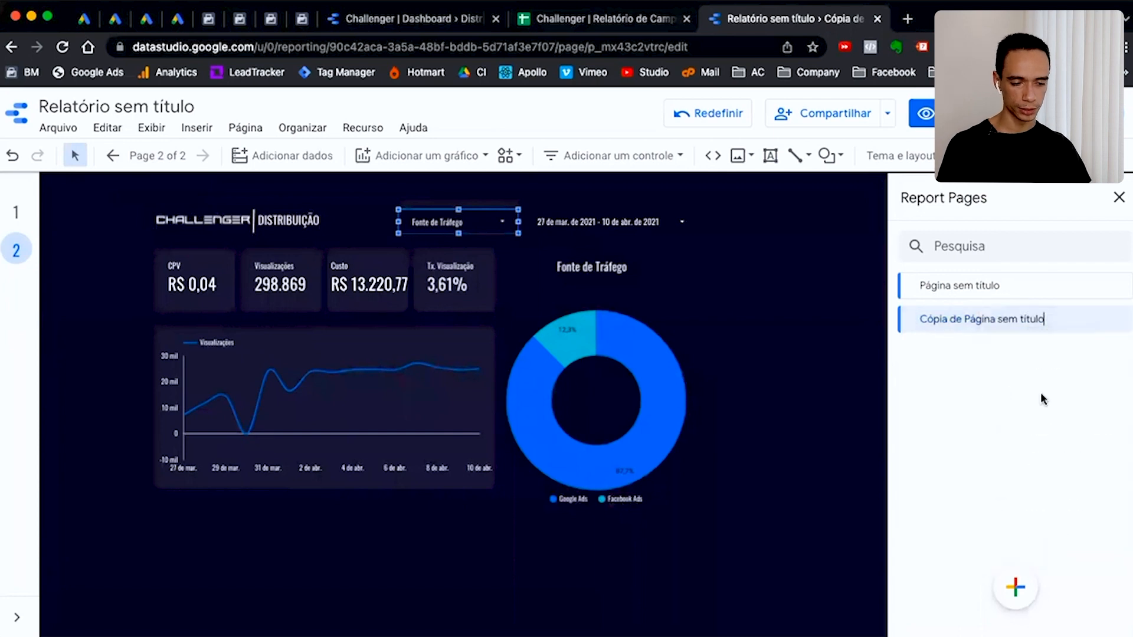
{"action": "key", "text": "super+a"}
{"action": "key", "text": "BackSpace"}
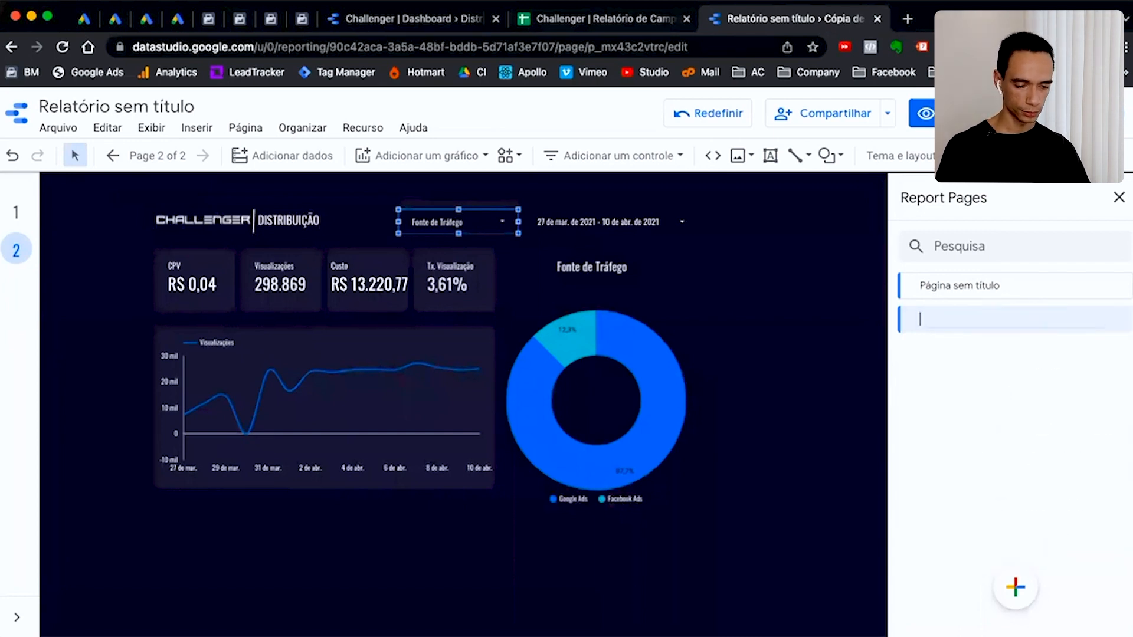
{"action": "type", "text": "Dist"}
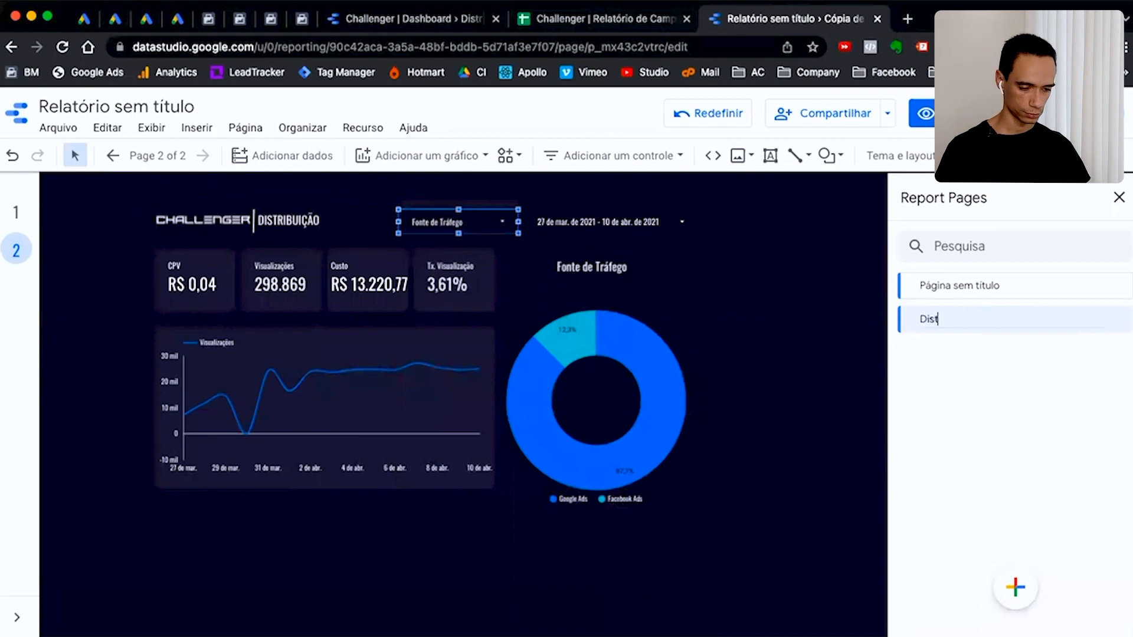
{"action": "type", "text": "ribuição"}
{"action": "key", "text": "Return"}
Rename the untitled first report page as Convite
{"action": "left_click", "coordinate": [1047, 286]}
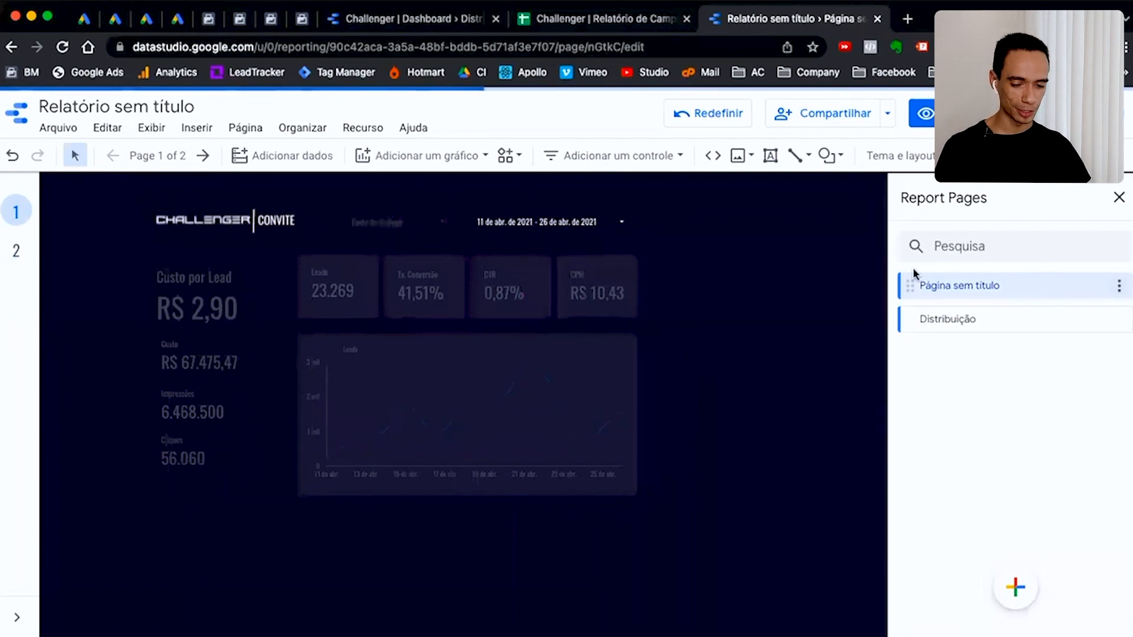
{"action": "left_click", "coordinate": [1119, 286]}
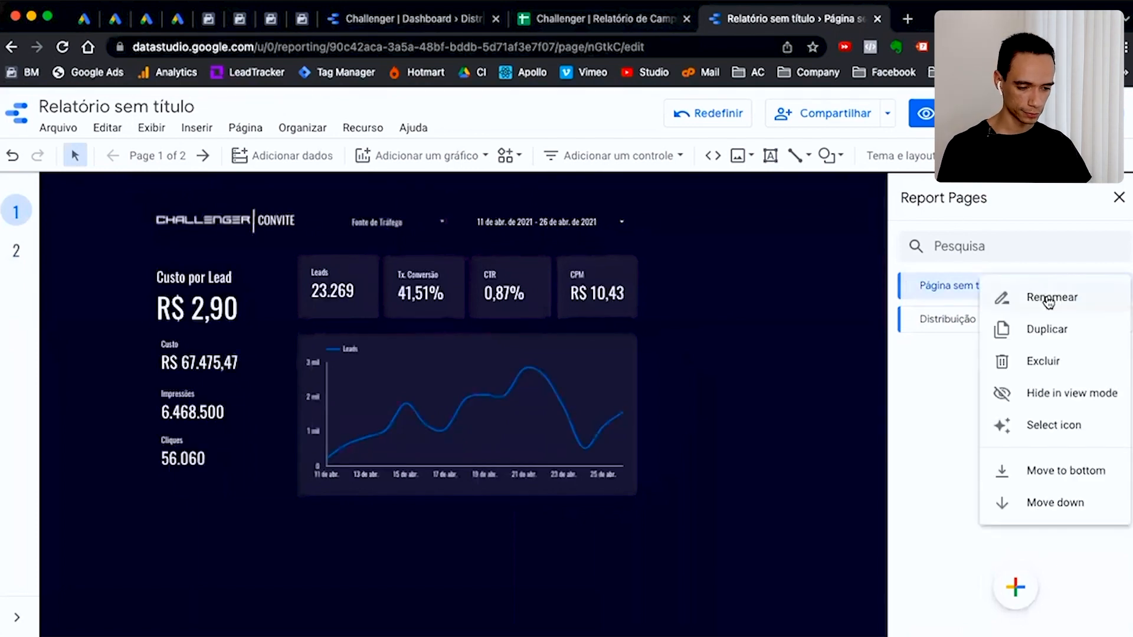
{"action": "left_click", "coordinate": [1044, 300]}
{"action": "type", "text": "C"}
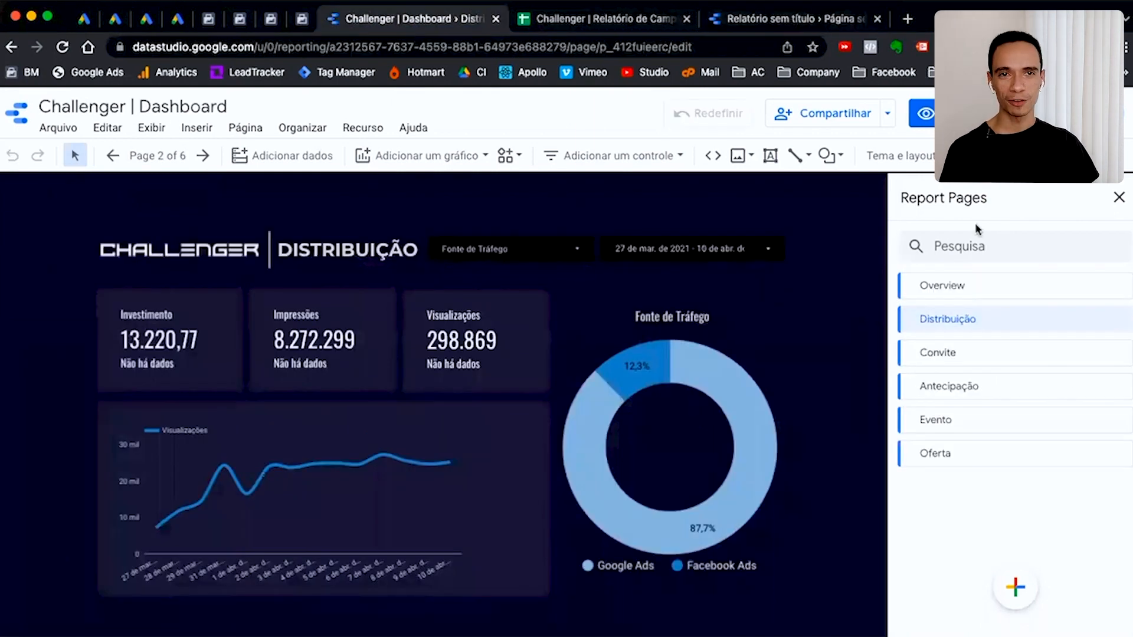
Review the Convite, Antecipação, Evento and Oferta pages of the finished Challenger | Dashboard report
{"action": "left_click", "coordinate": [969, 362]}
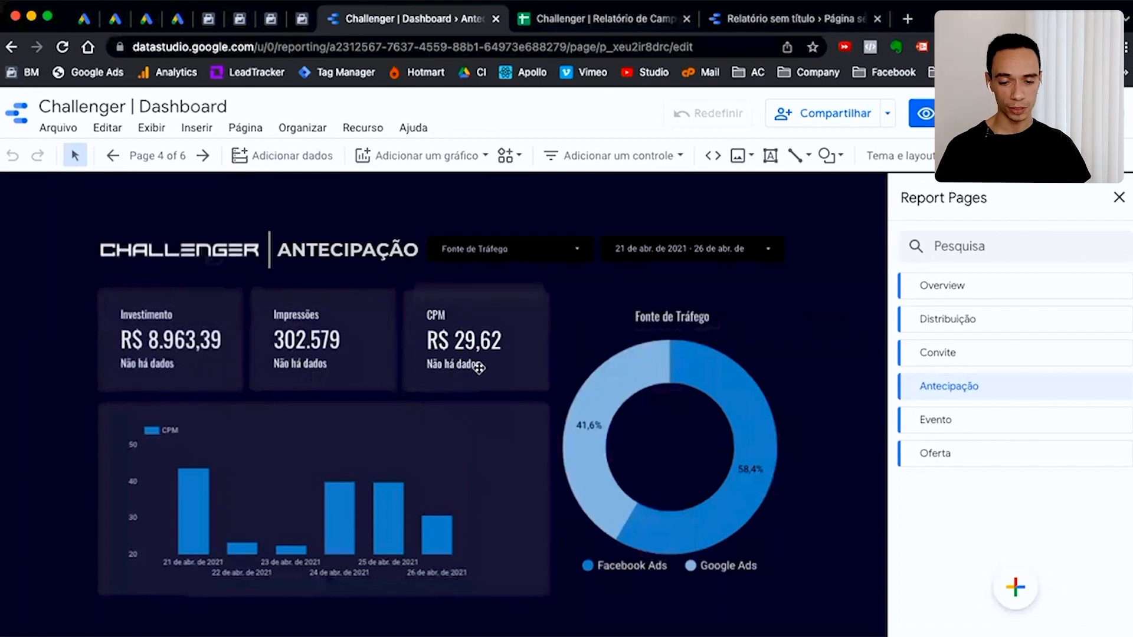
{"action": "left_click", "coordinate": [973, 426]}
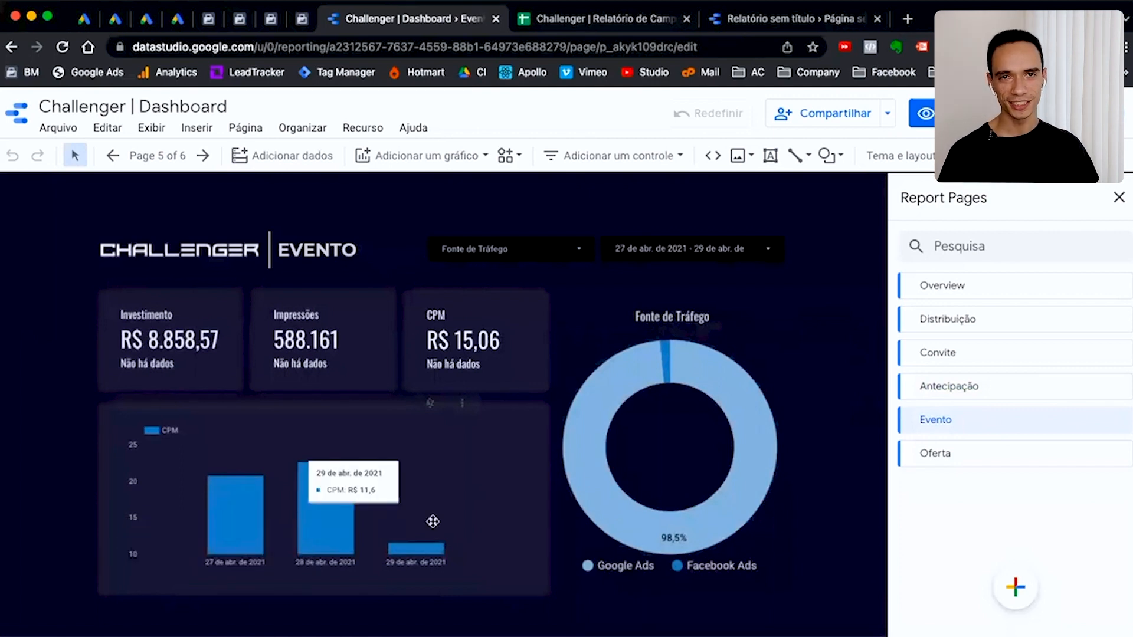
{"action": "left_click", "coordinate": [951, 463]}
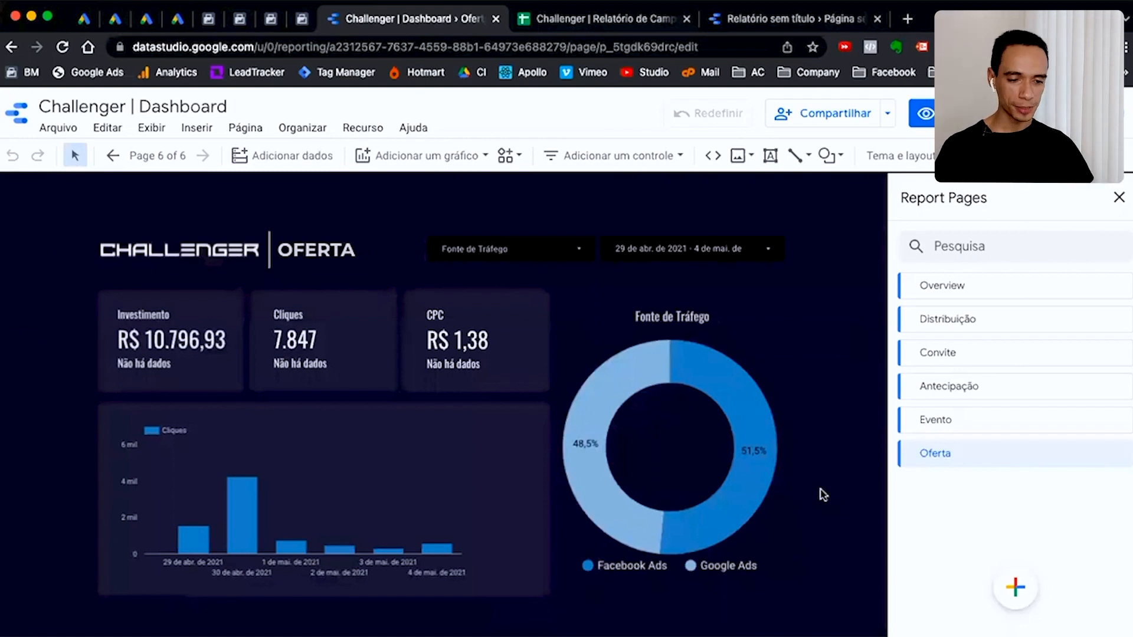
Switch to the Challenger | Relatório de Campanhas spreadsheet and look through the columns of its VENDAS sheet
{"action": "left_click", "coordinate": [608, 20]}
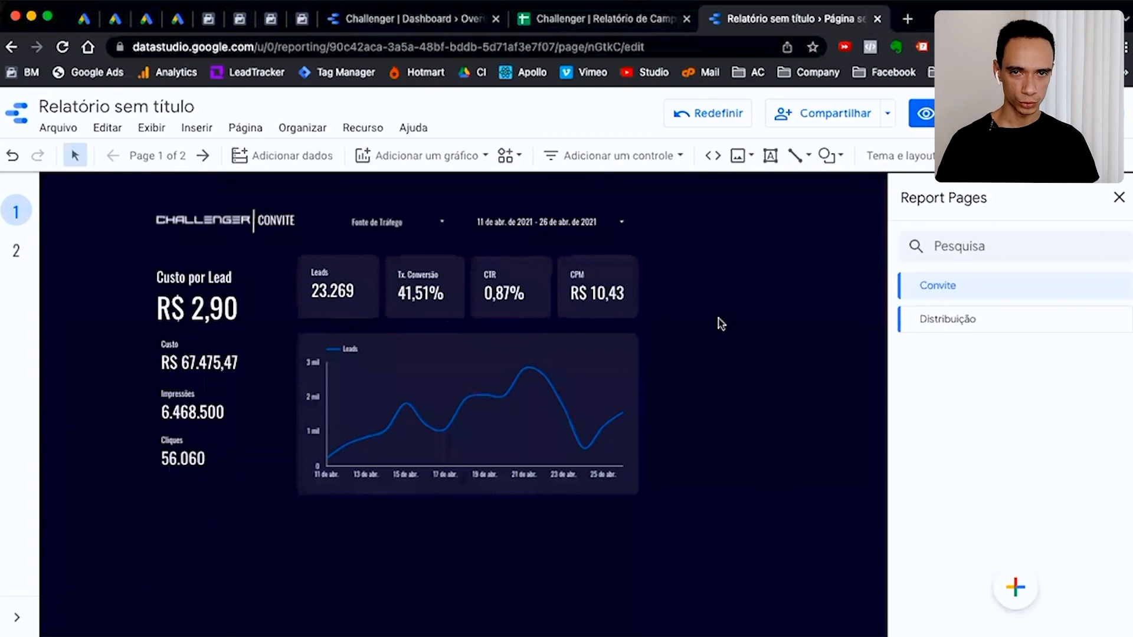
{"action": "left_click", "coordinate": [593, 21]}
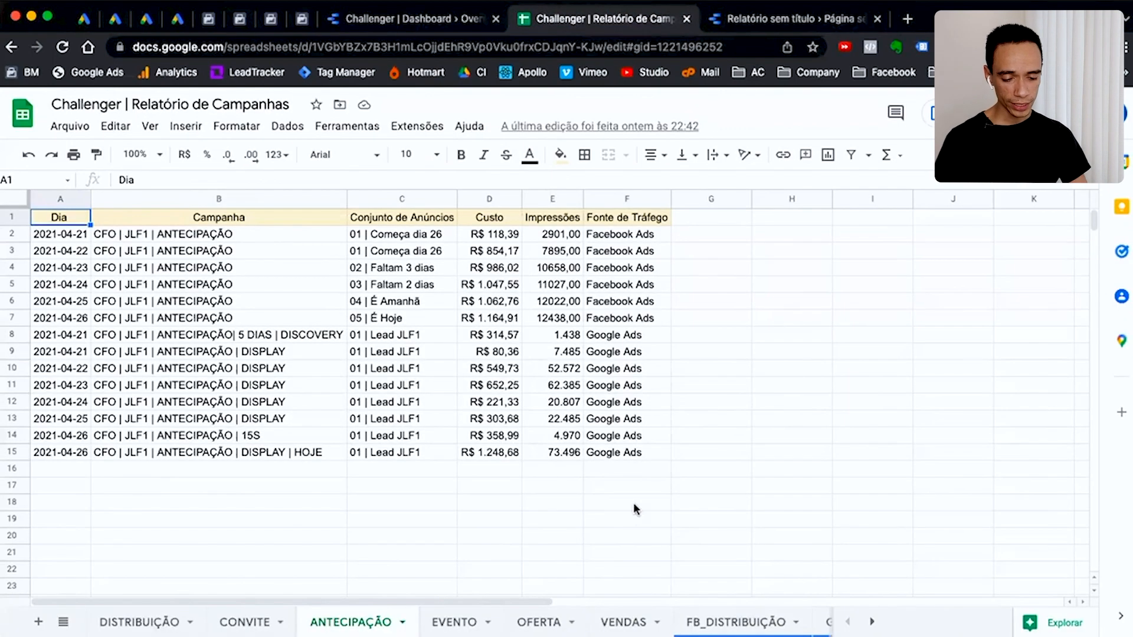
{"action": "left_click", "coordinate": [629, 625]}
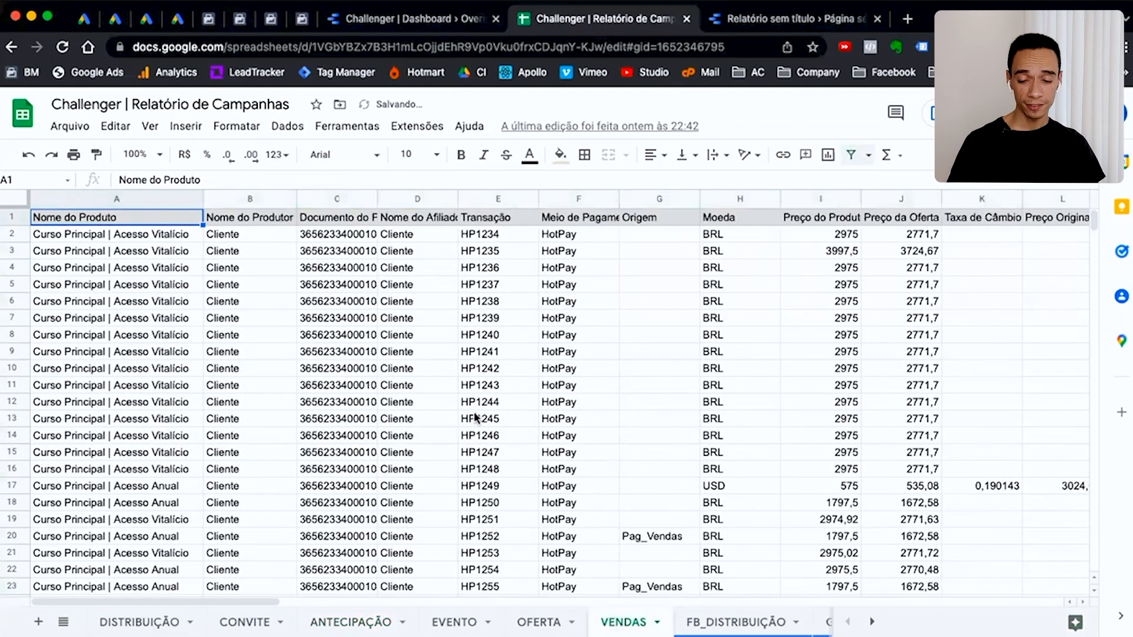
{"action": "scroll", "coordinate": [473, 412], "scroll_direction": "right", "scroll_amount": 5}
{"action": "scroll", "coordinate": [476, 417], "scroll_direction": "right", "scroll_amount": 14}
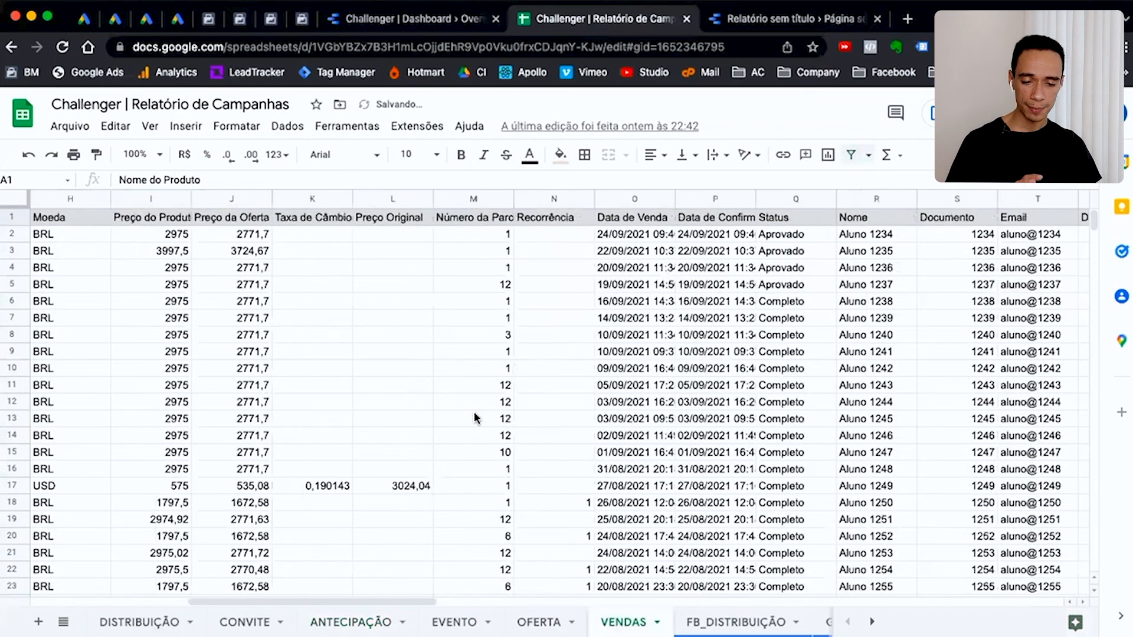
{"action": "scroll", "coordinate": [477, 417], "scroll_direction": "right", "scroll_amount": 4}
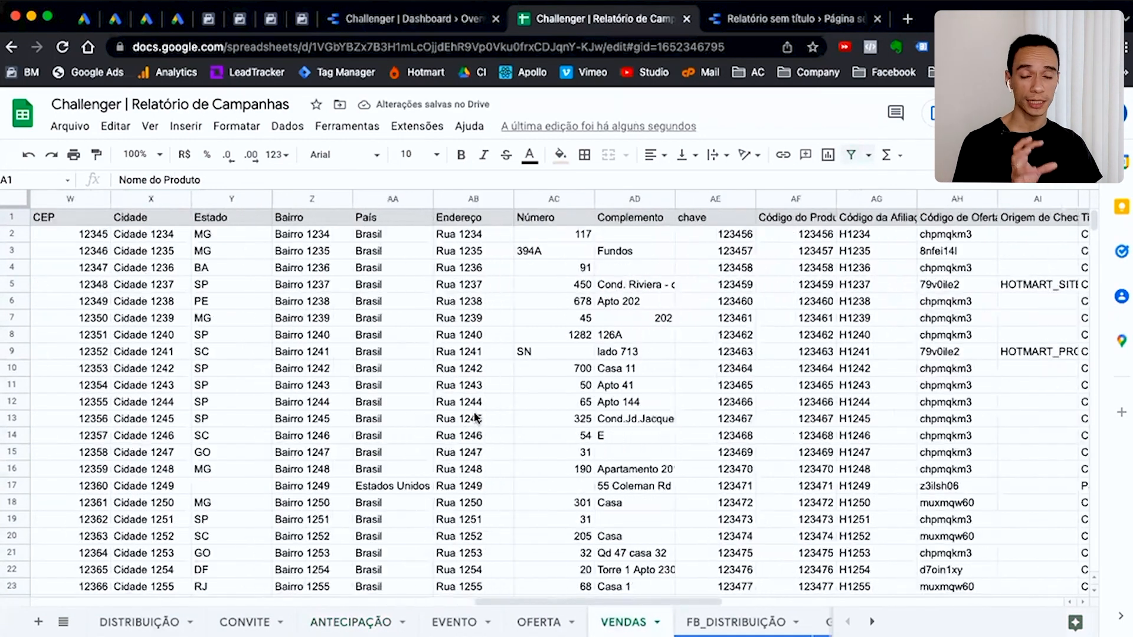
{"action": "scroll", "coordinate": [523, 430], "scroll_direction": "left", "scroll_amount": 20}
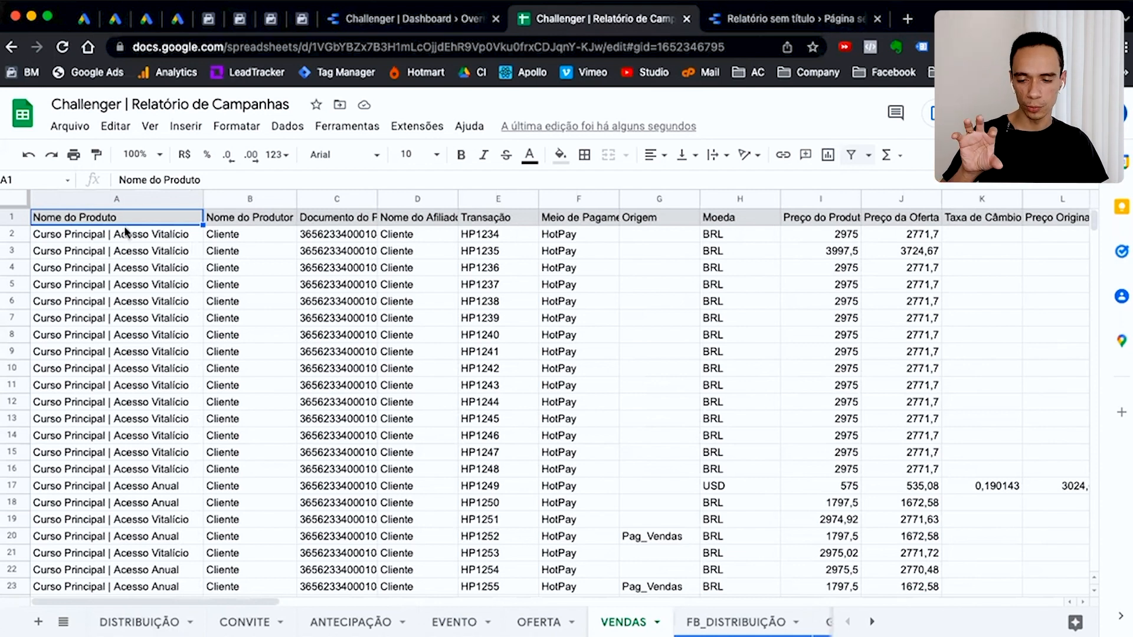
Widen the Documento do Produtor column in the VENDAS sheet to fit its contents
{"action": "left_click", "coordinate": [252, 216]}
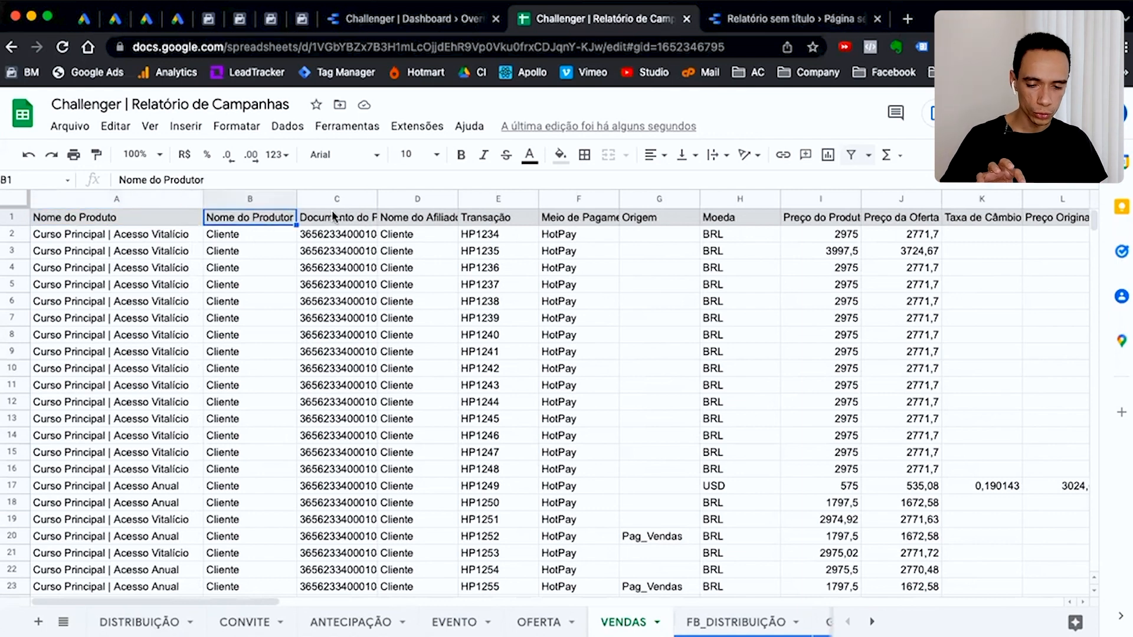
{"action": "left_click", "coordinate": [333, 216]}
{"action": "left_click_drag", "start_coordinate": [376, 198], "coordinate": [376, 198]}
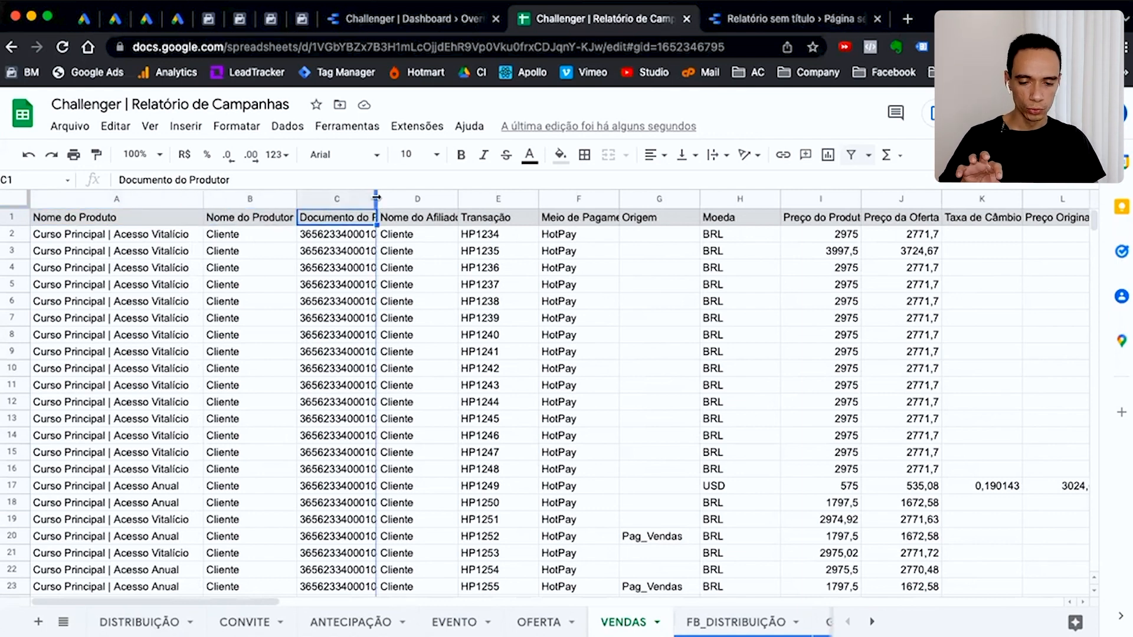
{"action": "double_click", "coordinate": [376, 198]}
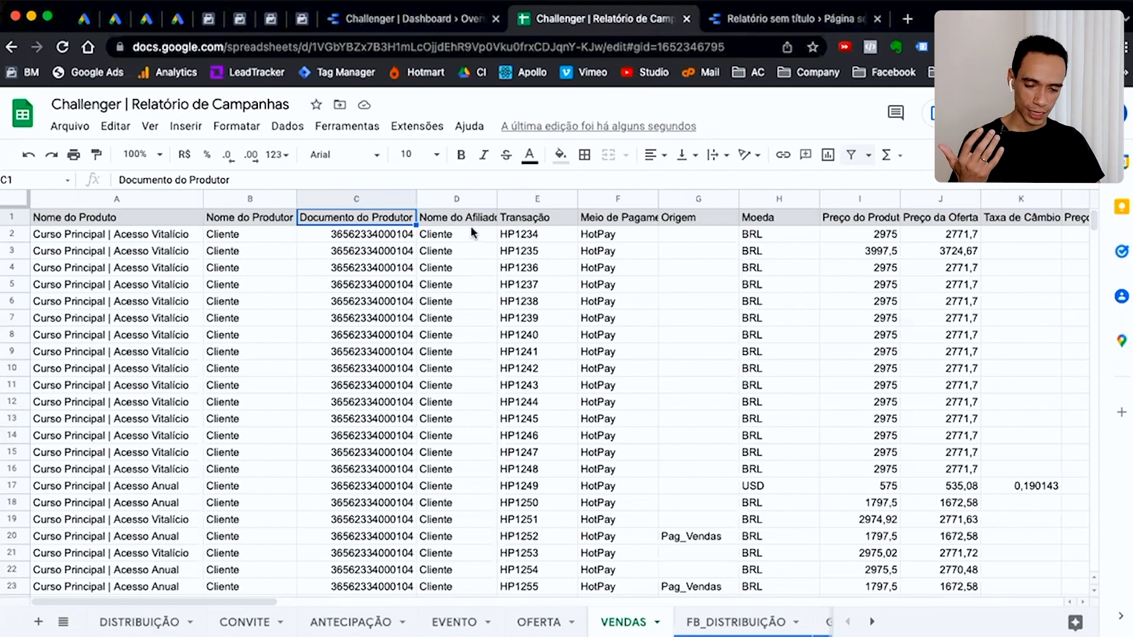
Examine the price, sale date, status and buyer columns of the VENDAS sheet and select the Moeda column
{"action": "scroll", "coordinate": [635, 299], "scroll_direction": "right", "scroll_amount": 5}
{"action": "scroll", "coordinate": [636, 302], "scroll_direction": "right", "scroll_amount": 4}
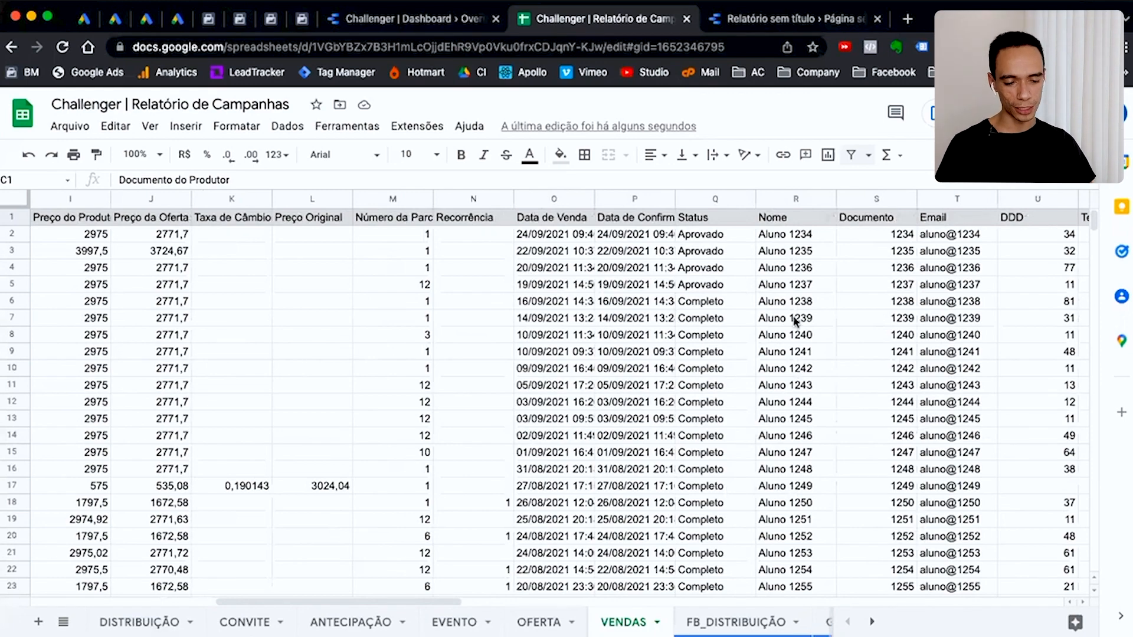
{"action": "scroll", "coordinate": [787, 317], "scroll_direction": "right", "scroll_amount": 4}
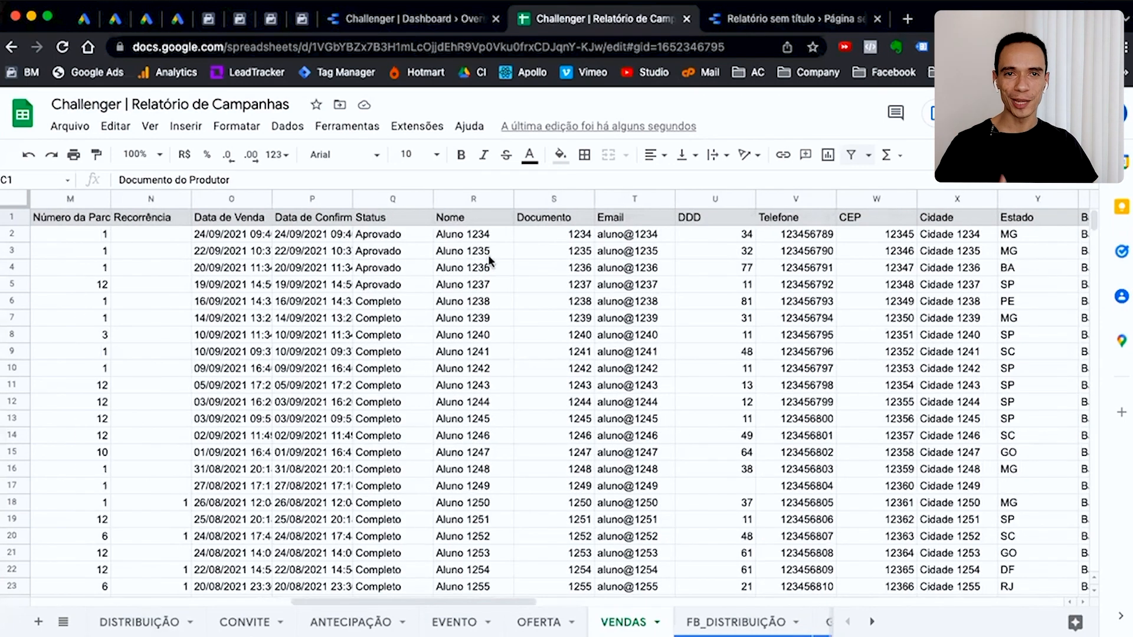
{"action": "scroll", "coordinate": [680, 257], "scroll_direction": "right", "scroll_amount": 1}
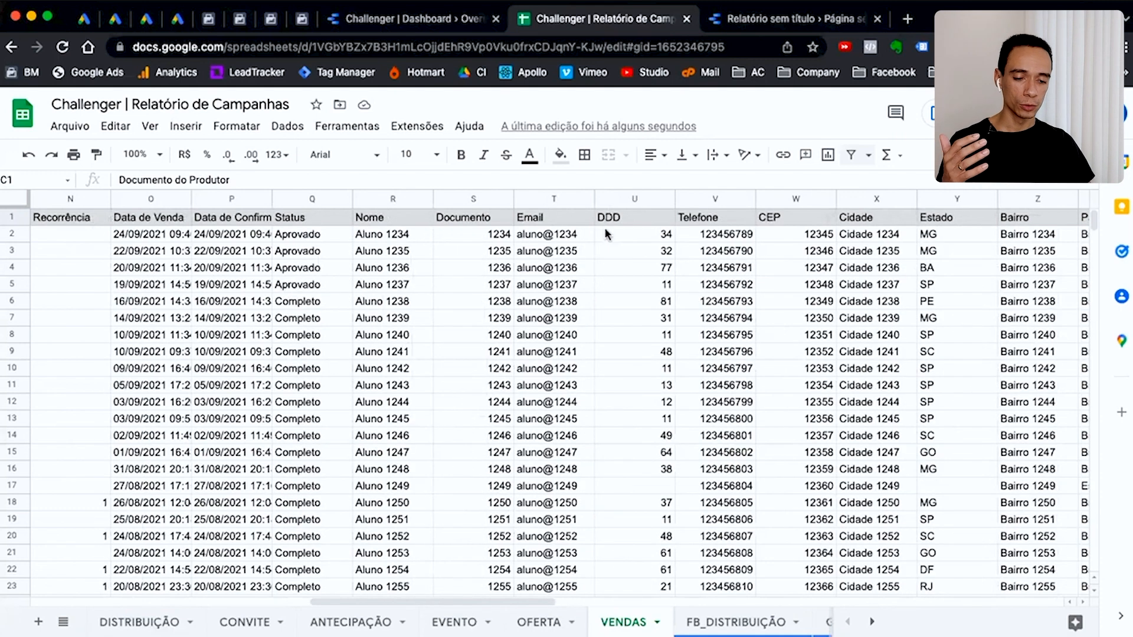
{"action": "scroll", "coordinate": [709, 237], "scroll_direction": "left", "scroll_amount": 10}
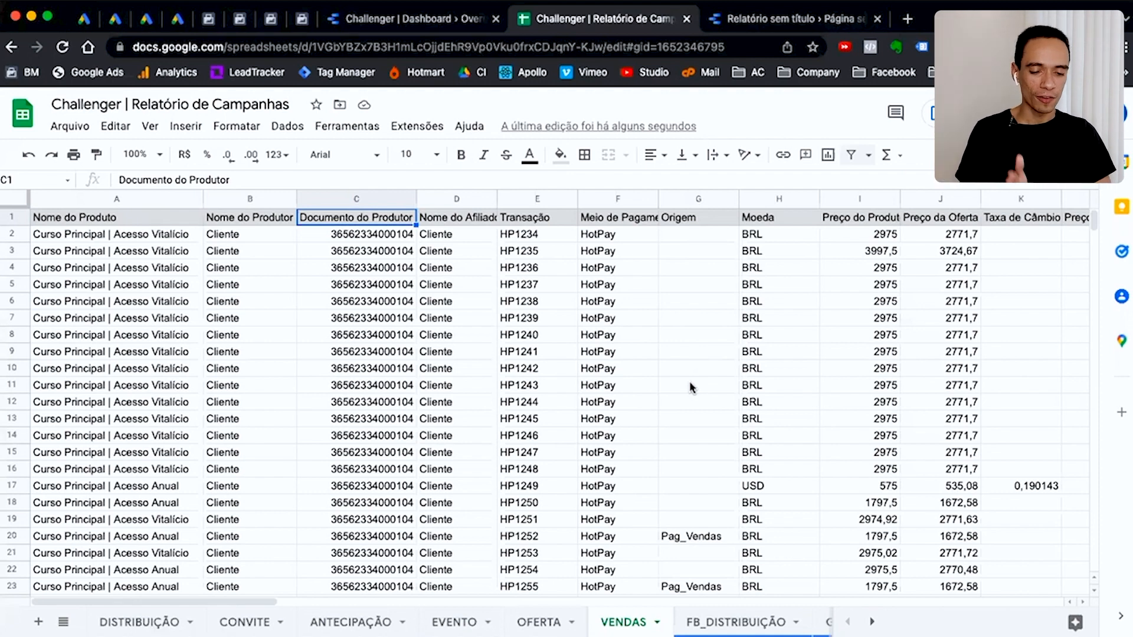
{"action": "left_click", "coordinate": [779, 200]}
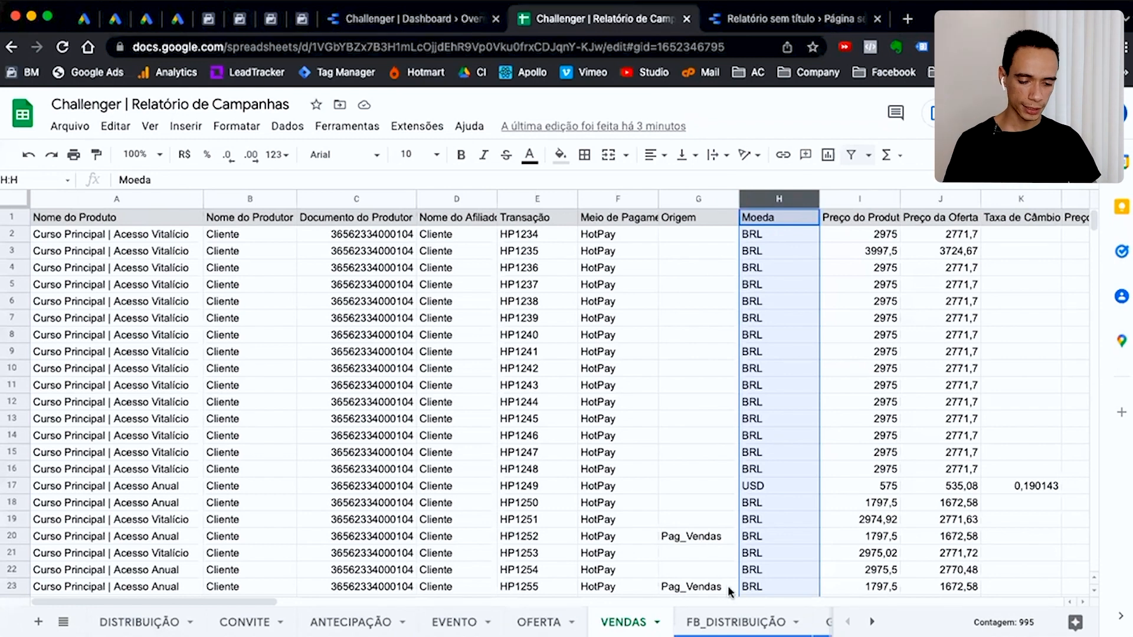
{"action": "scroll", "coordinate": [575, 391], "scroll_direction": "right", "scroll_amount": 20}
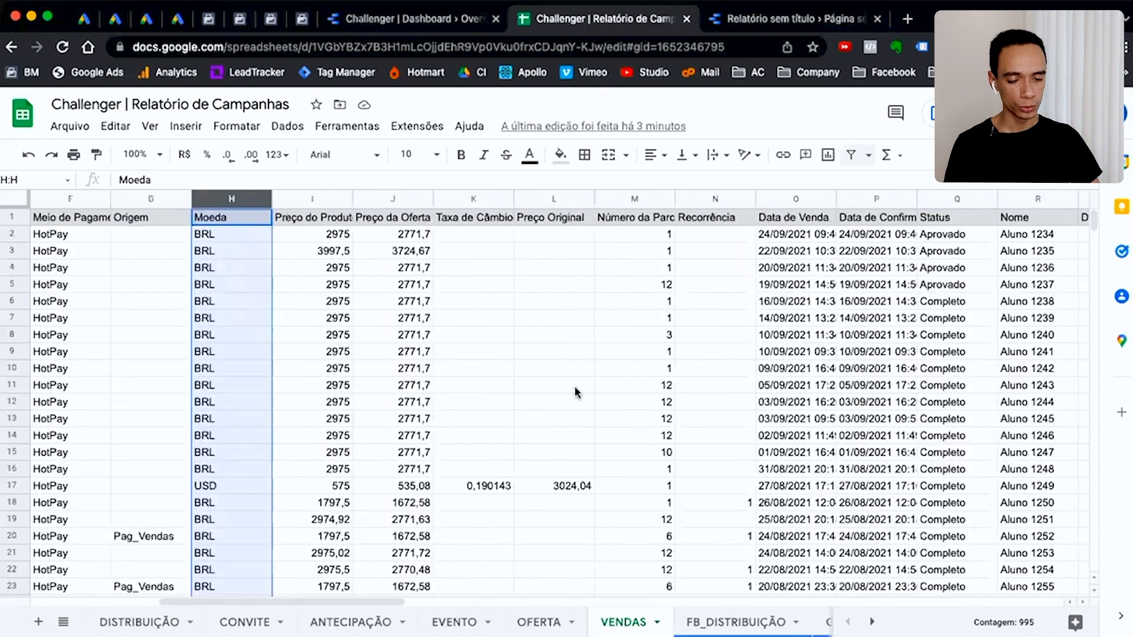
Look over the commission columns of the VENDAS sheet, switch to the untitled report and duplicate its Convite page
{"action": "scroll", "coordinate": [575, 391], "scroll_direction": "right", "scroll_amount": 2}
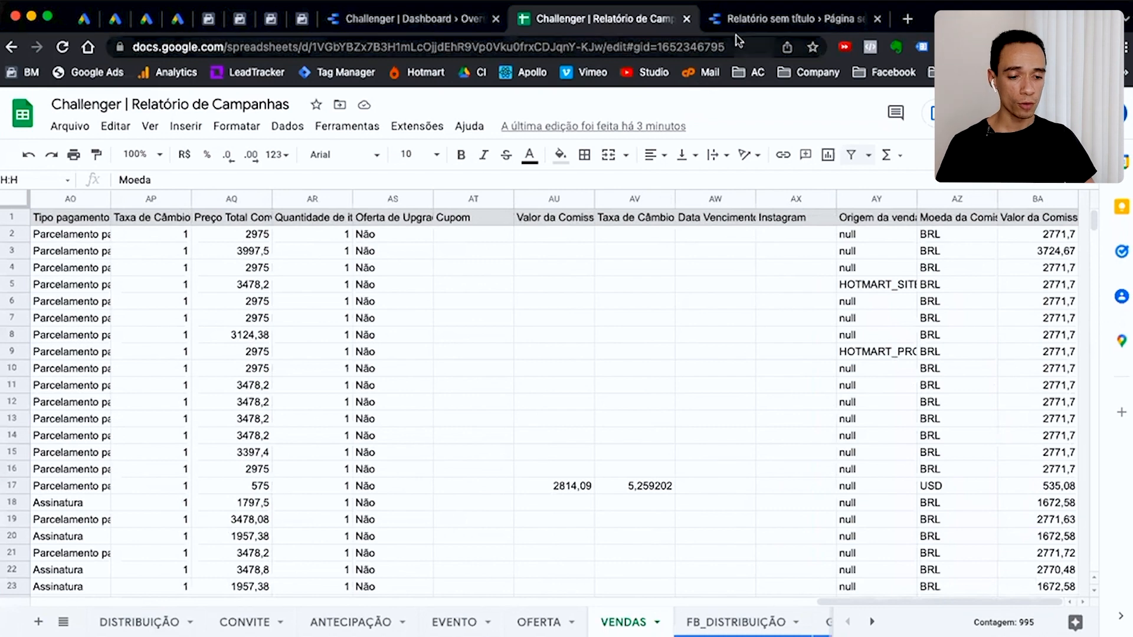
{"action": "left_click", "coordinate": [761, 22]}
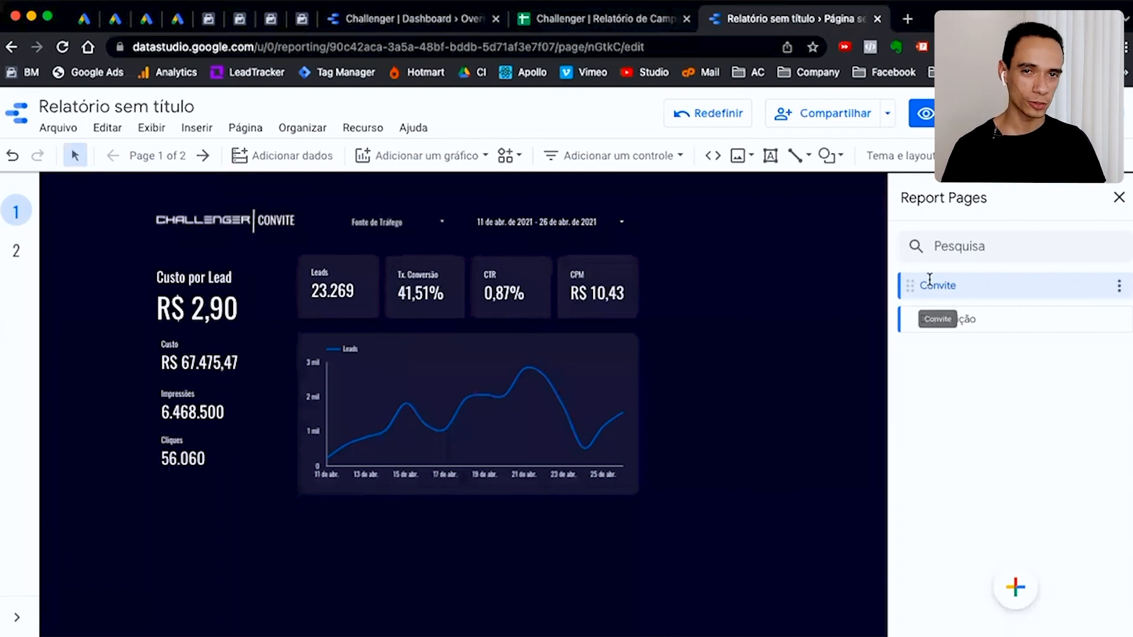
{"action": "left_click", "coordinate": [1119, 286]}
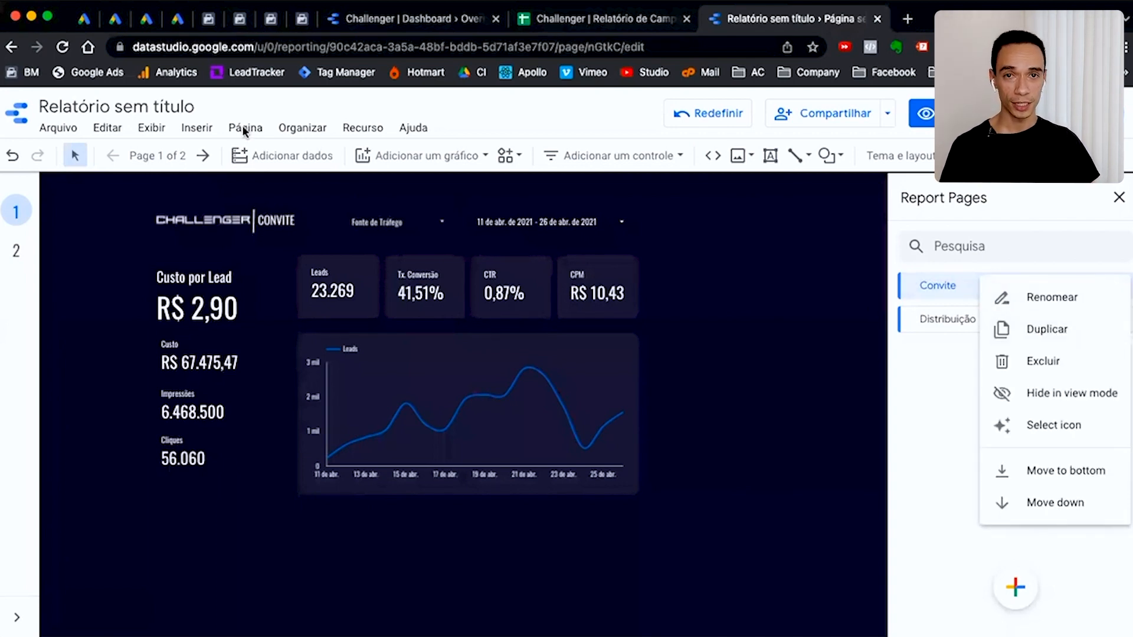
{"action": "left_click", "coordinate": [1057, 329]}
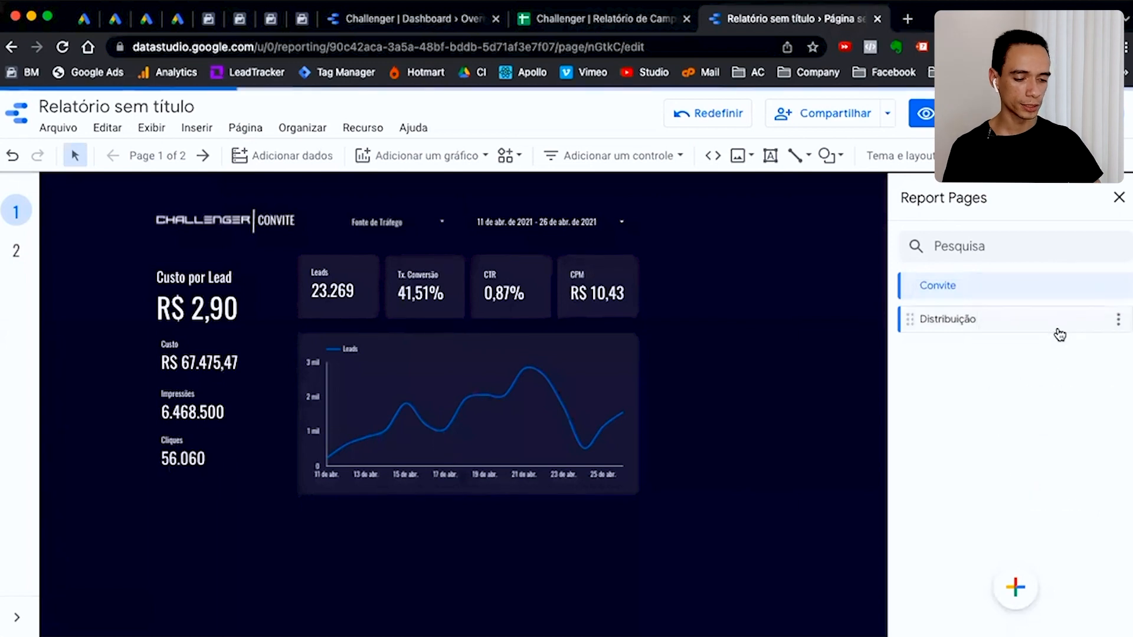
Rename the duplicated Convite page as Overview and move it to the top of the page list
{"action": "left_click", "coordinate": [1119, 325]}
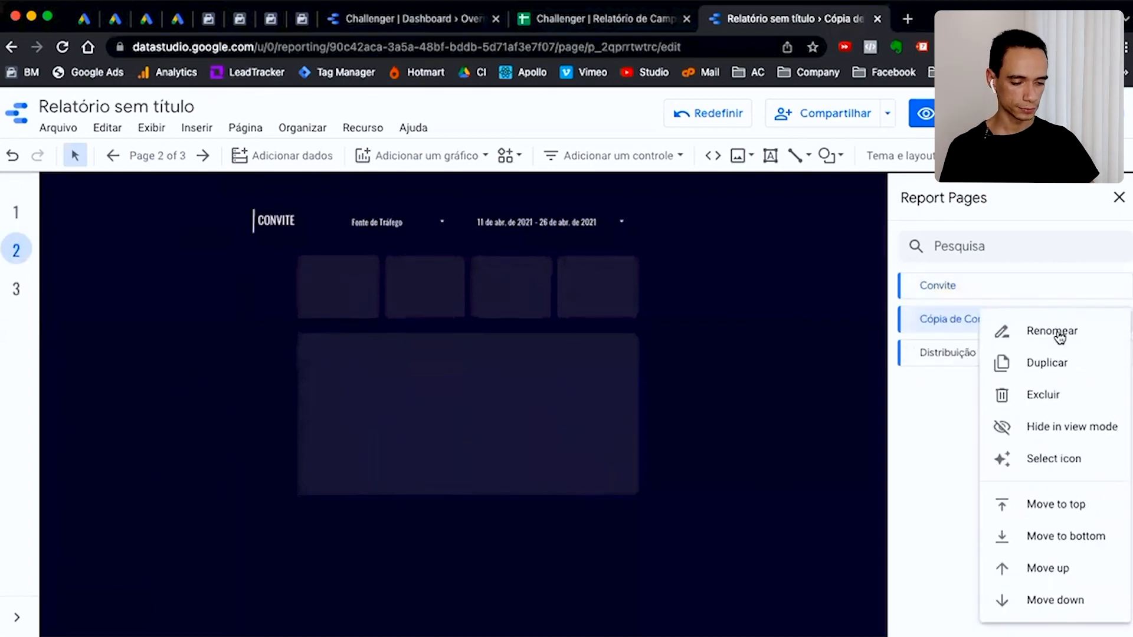
{"action": "left_click", "coordinate": [1055, 331]}
{"action": "type", "text": "c"}
{"action": "type", "text": "v"}
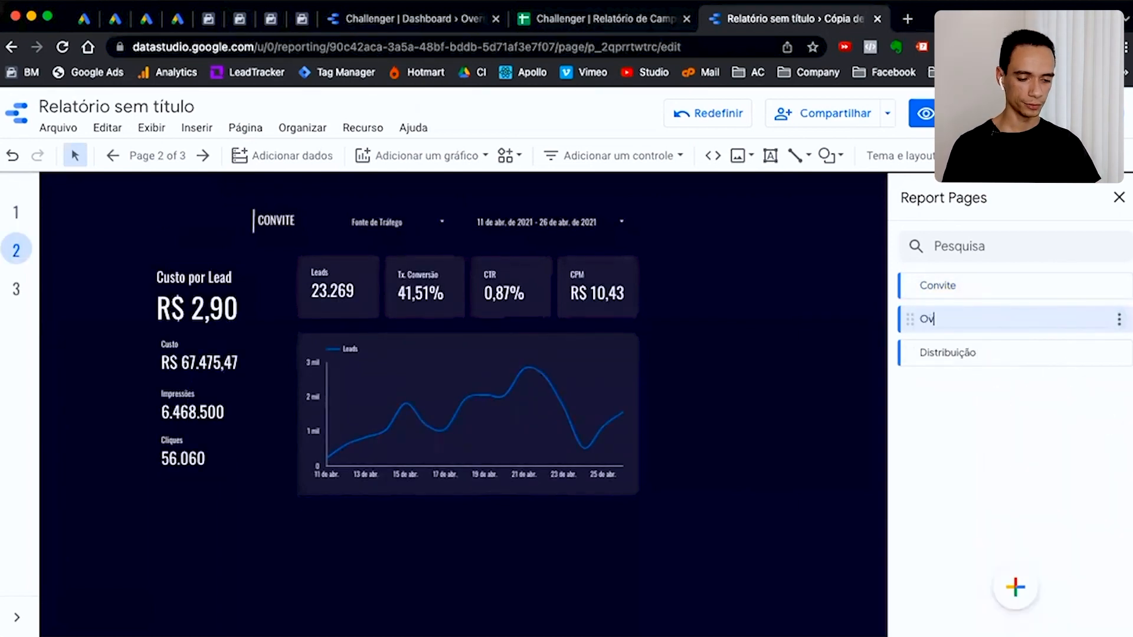
{"action": "type", "text": "erview"}
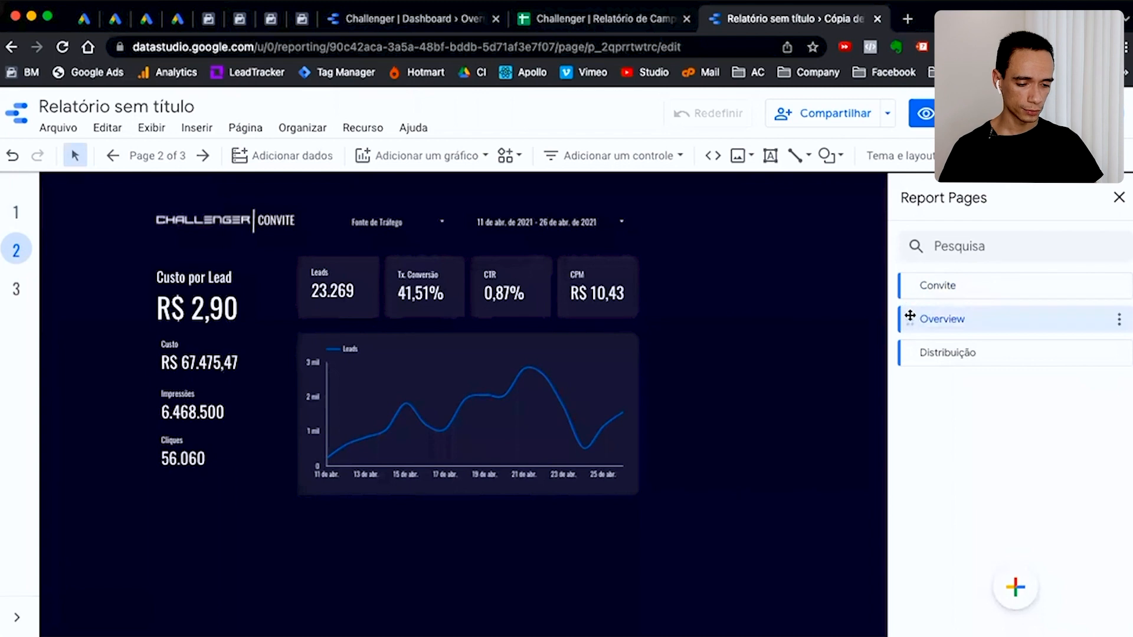
{"action": "left_click_drag", "start_coordinate": [910, 316], "coordinate": [910, 269]}
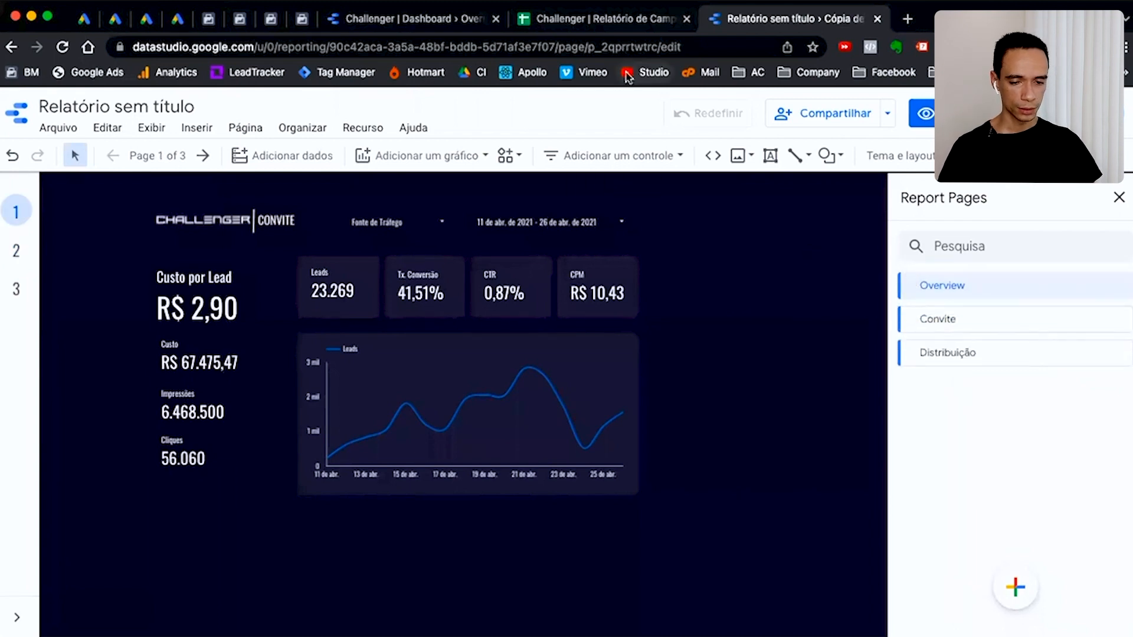
Check the finished Challenger | Dashboard's Overview page as reference and delete the Fonte de Tráfego filter from the new report's Overview page
{"action": "left_click", "coordinate": [446, 24]}
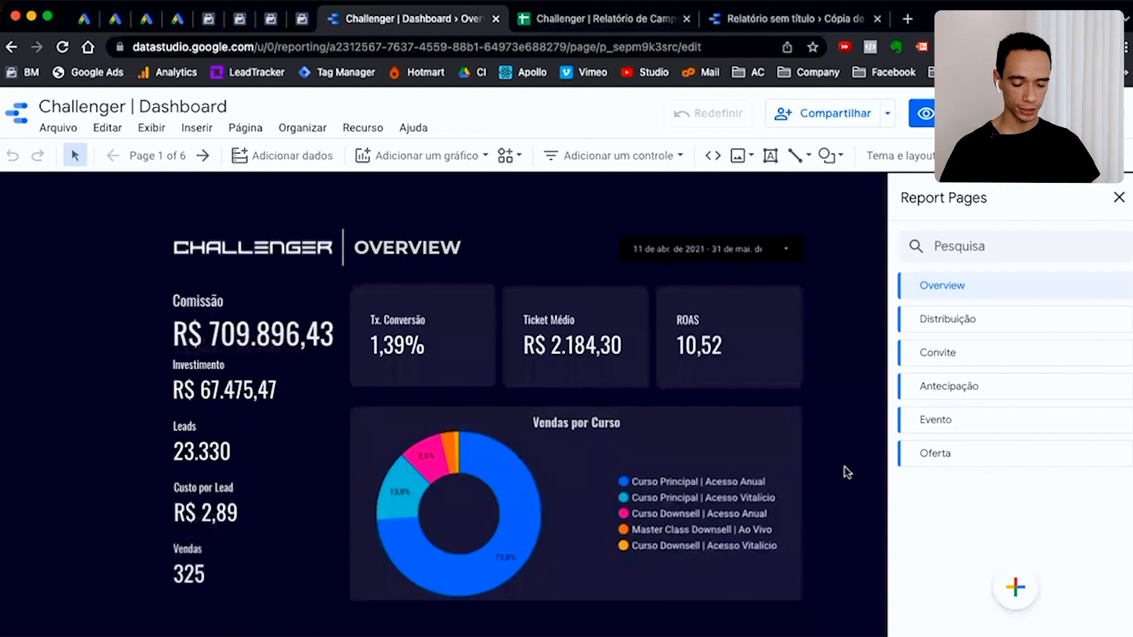
{"action": "left_click", "coordinate": [789, 24]}
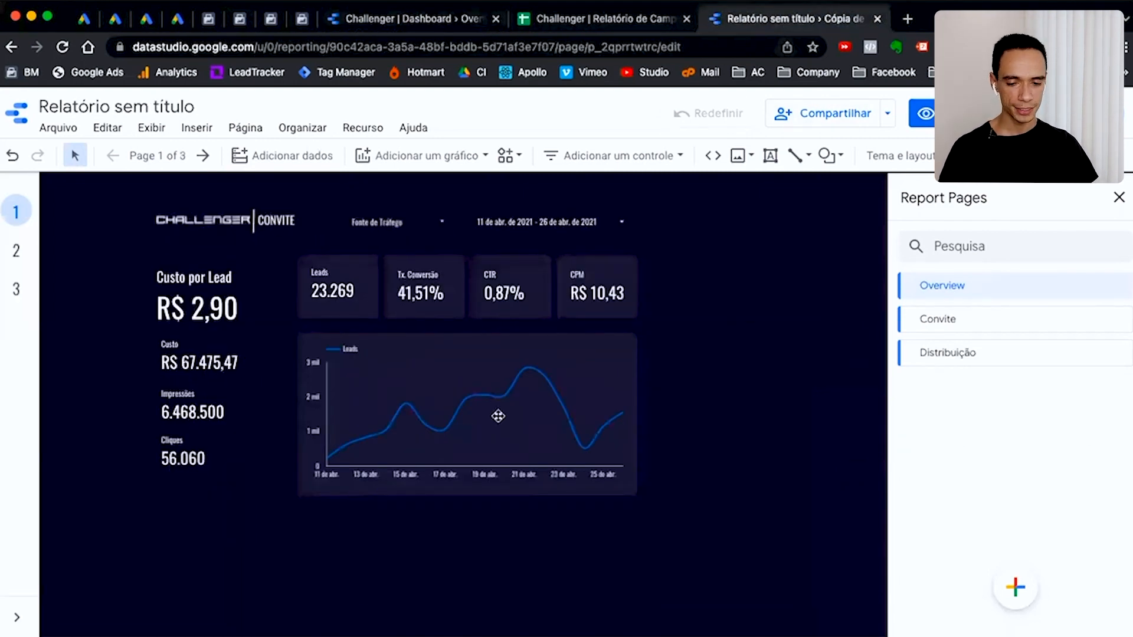
{"action": "left_click", "coordinate": [177, 280]}
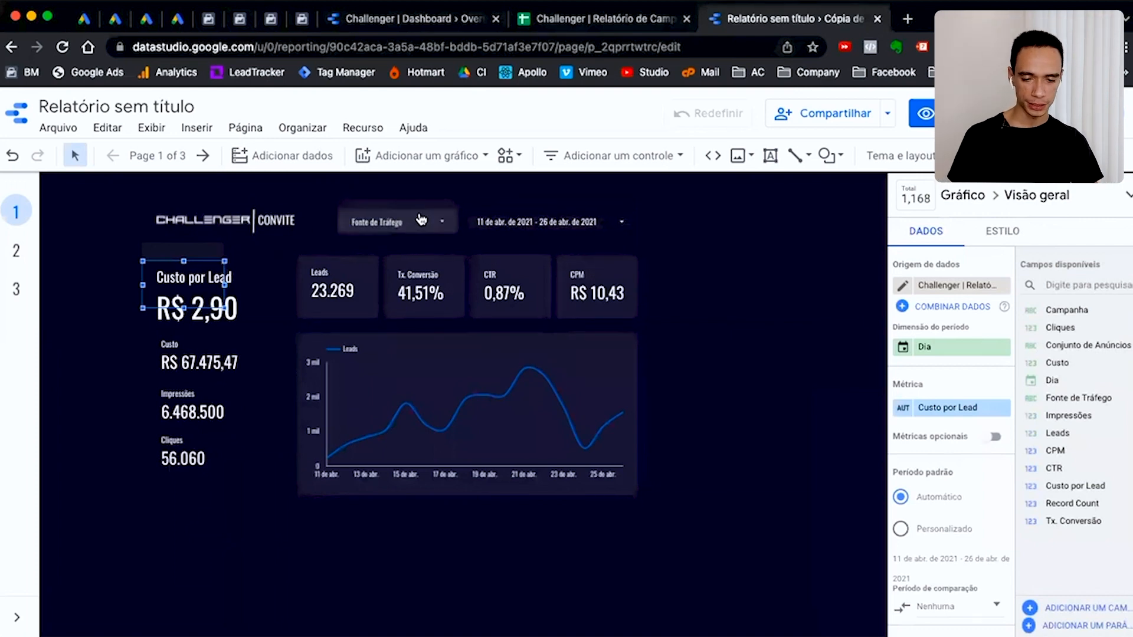
{"action": "left_click", "coordinate": [421, 220]}
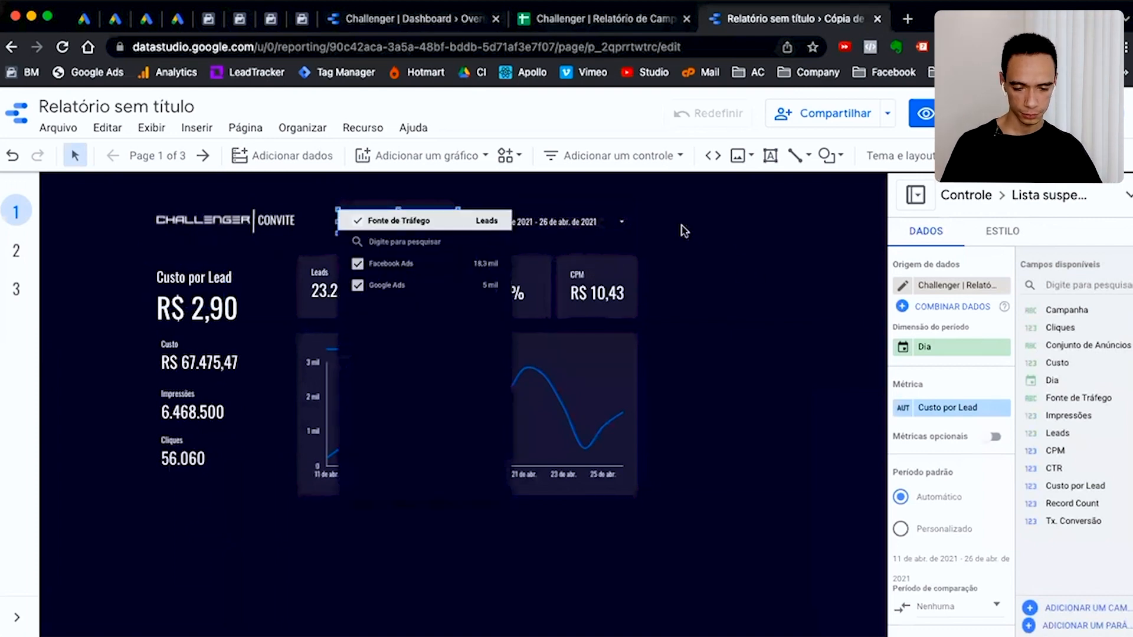
{"action": "left_click", "coordinate": [721, 261]}
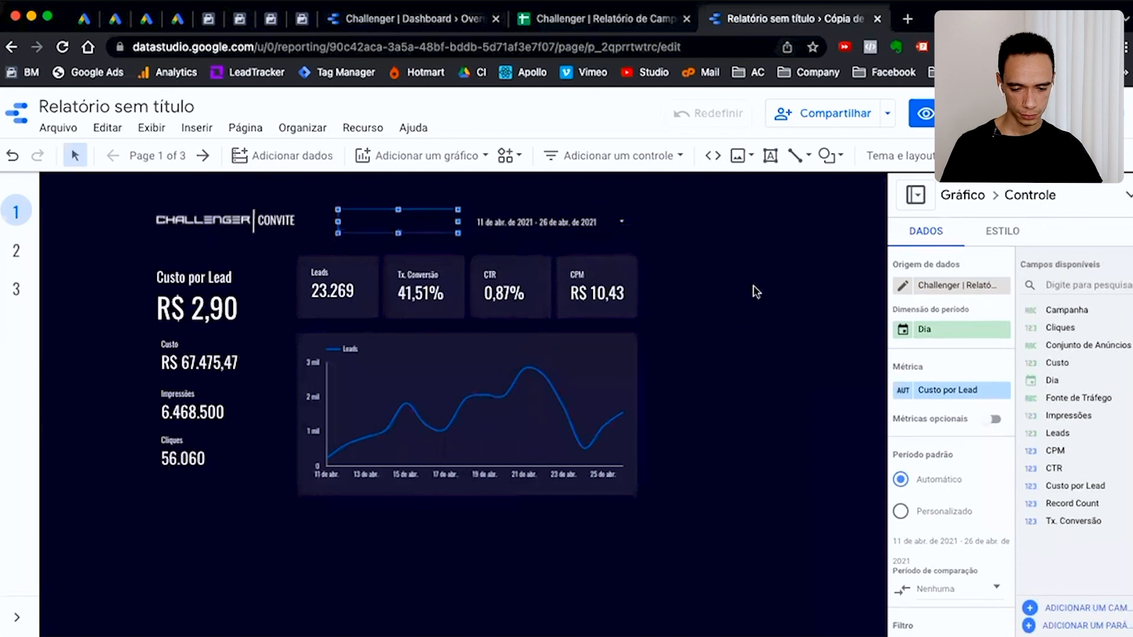
{"action": "left_click", "coordinate": [742, 242]}
Change the CONVITE heading beside the Challenger logo to OVERVIEW
{"action": "left_click", "coordinate": [275, 222]}
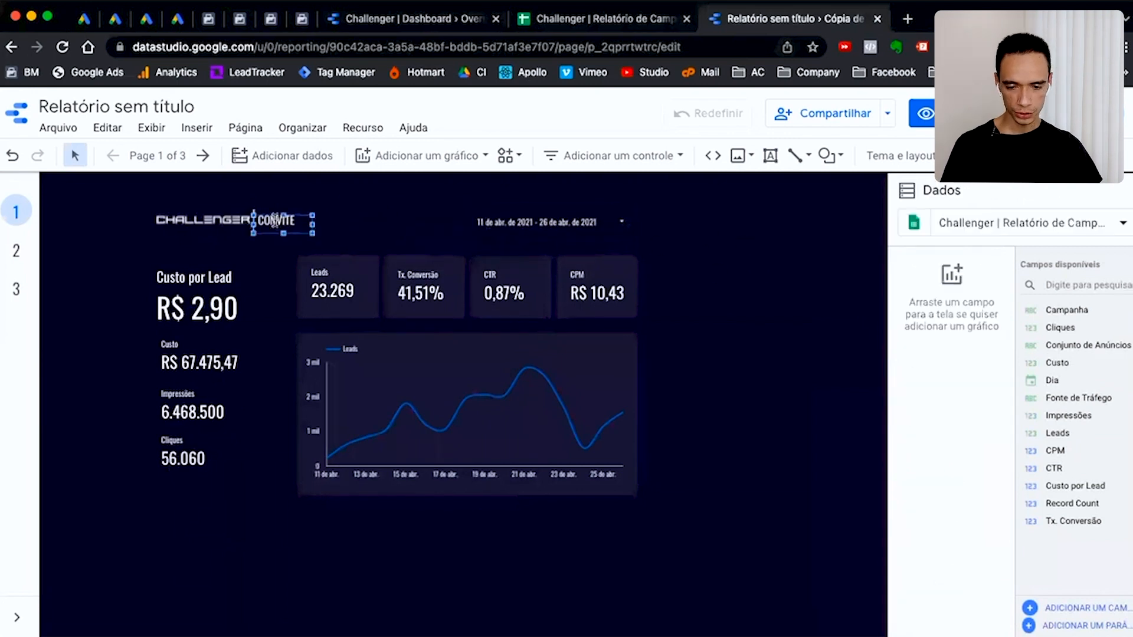
{"action": "double_click", "coordinate": [275, 222]}
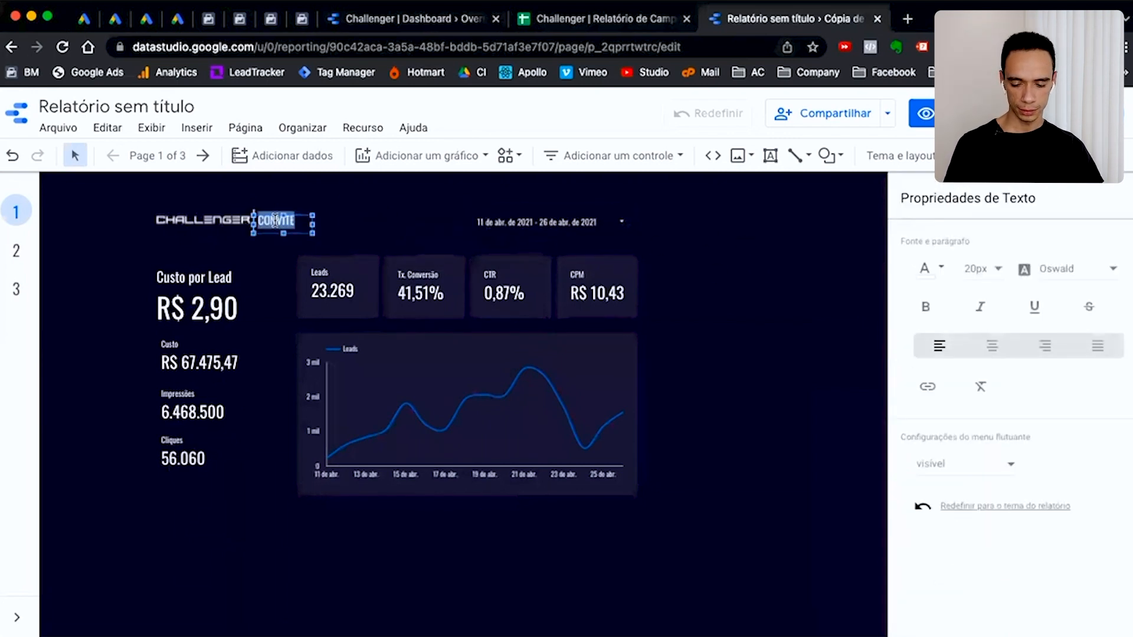
{"action": "type", "text": "OVERVIEW"}
{"action": "left_click", "coordinate": [750, 327]}
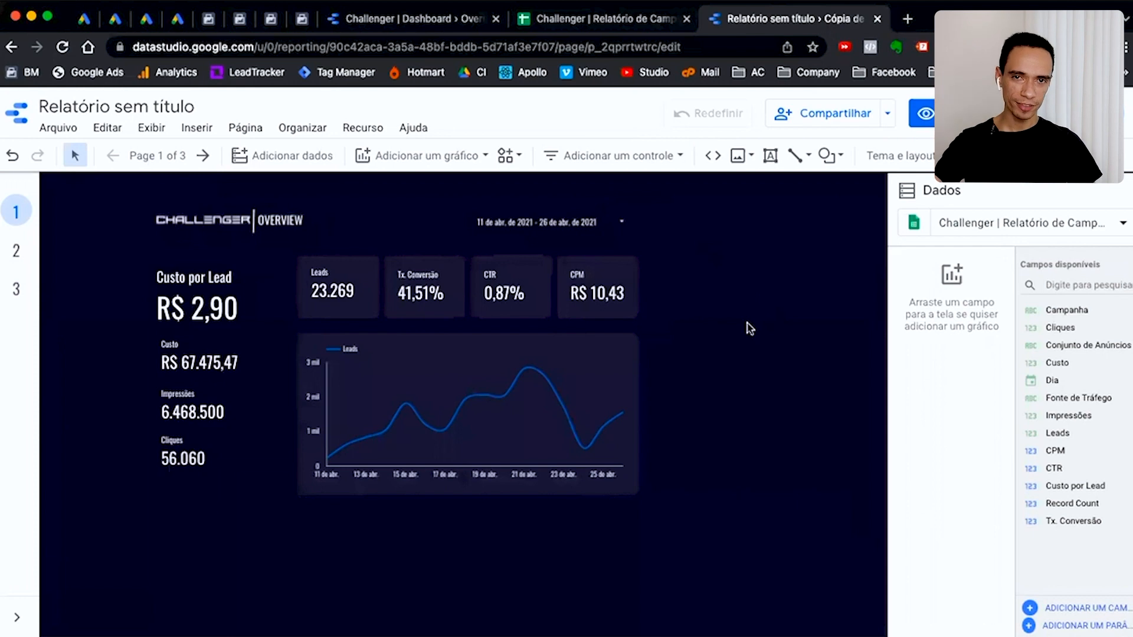
Add the VENDAS sheet of the Challenger | Relatório de Campanhas Google spreadsheet as a data source for the report
{"action": "left_click", "coordinate": [282, 156]}
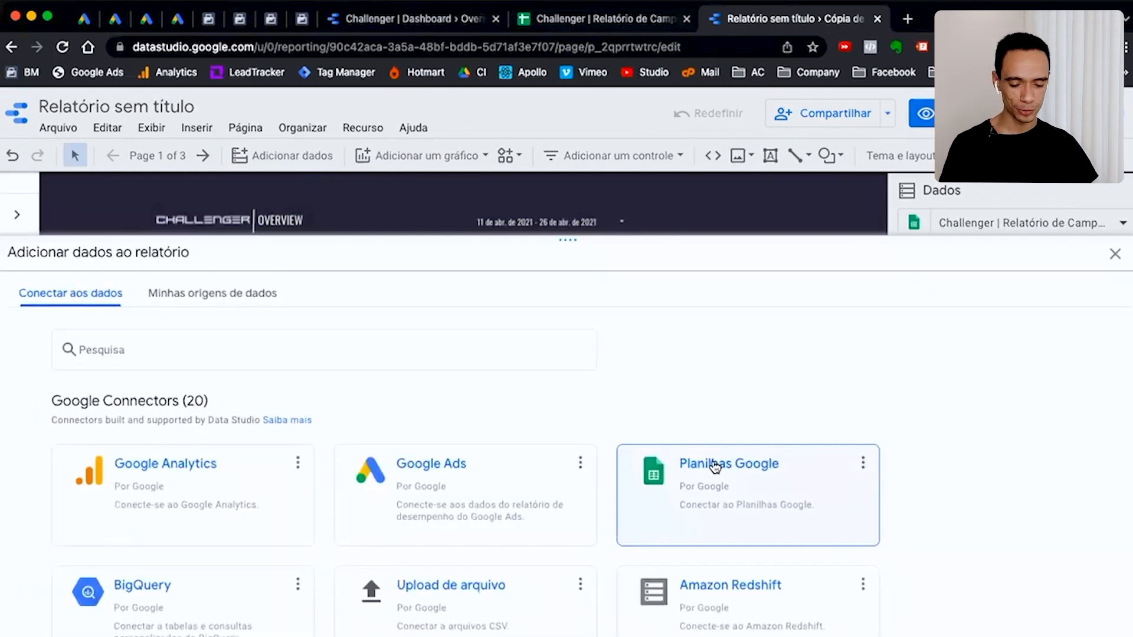
{"action": "left_click", "coordinate": [716, 468]}
{"action": "left_click", "coordinate": [351, 429]}
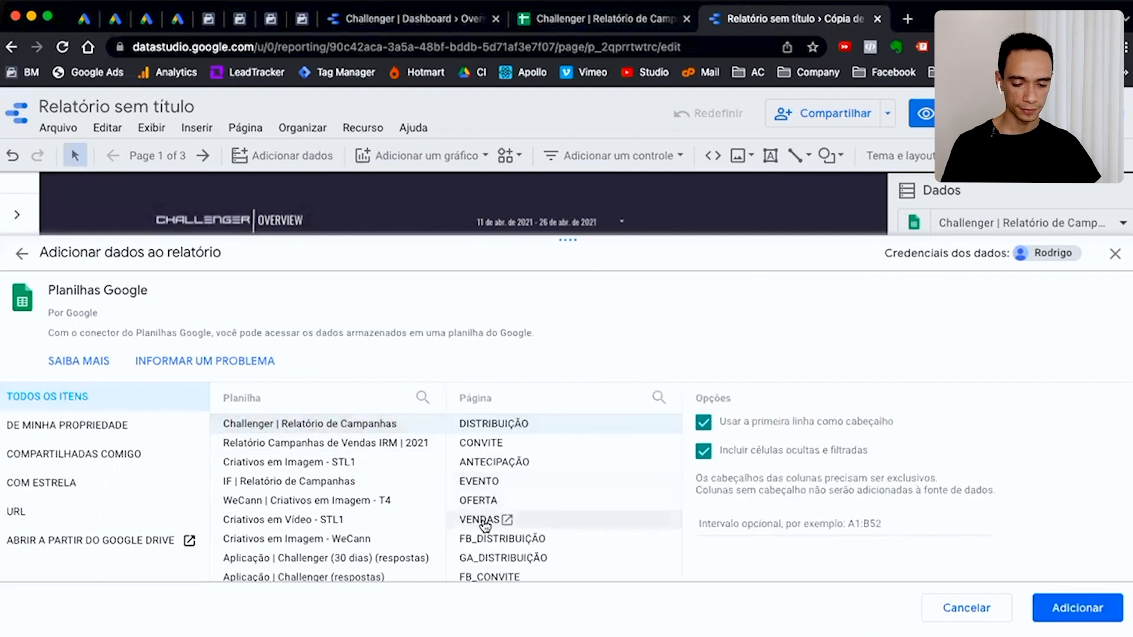
{"action": "left_click", "coordinate": [484, 525]}
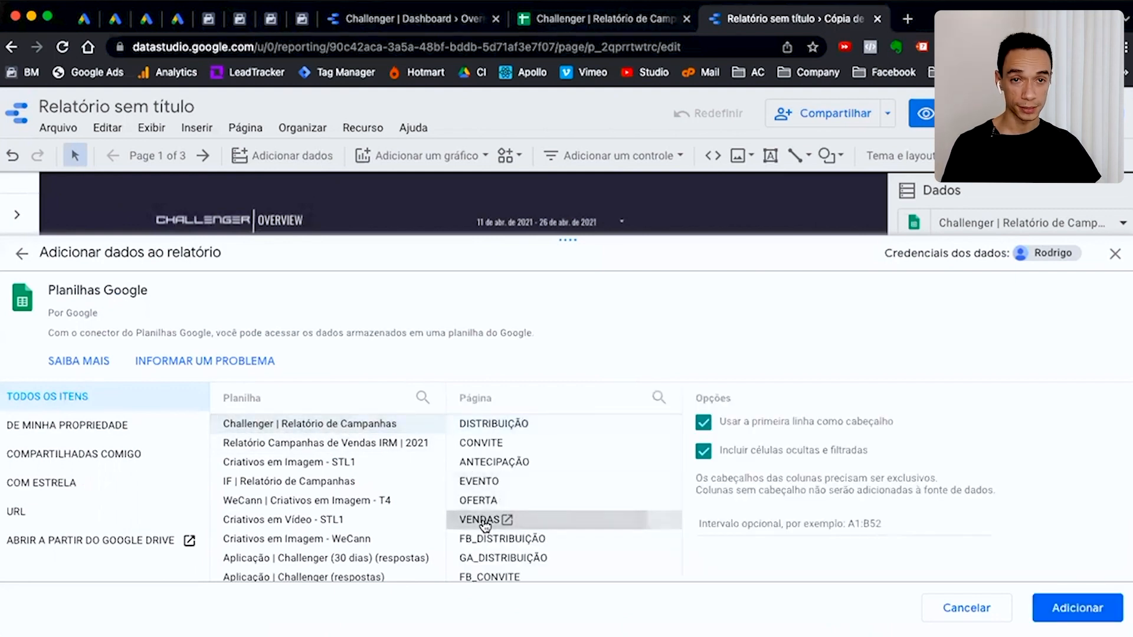
{"action": "left_click", "coordinate": [1080, 614]}
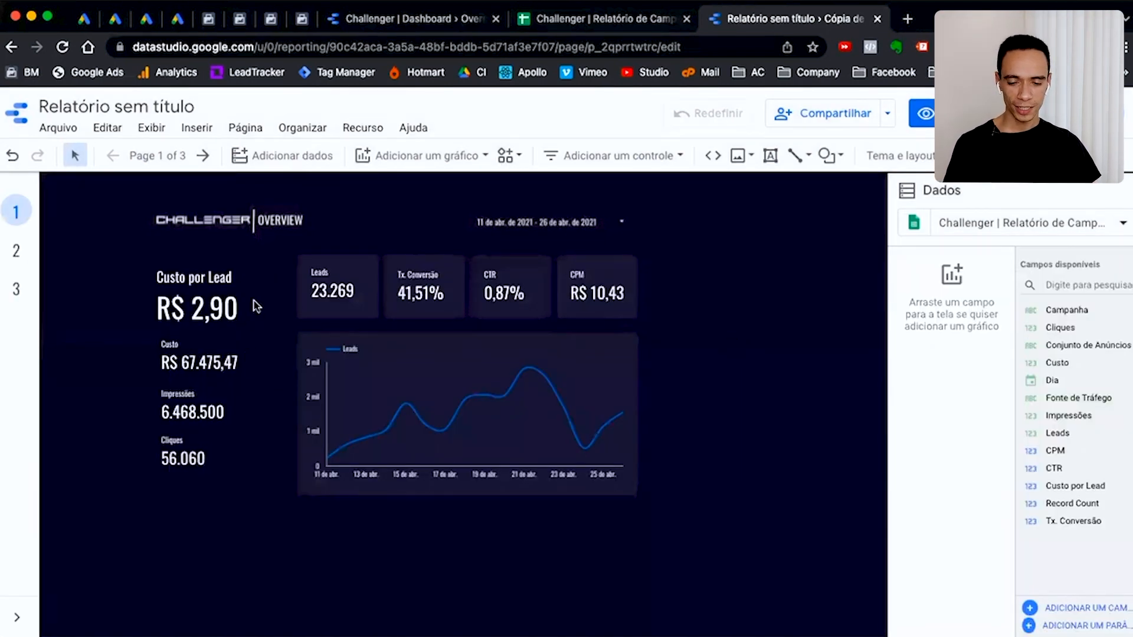
Switch the Custo por Lead scorecard's data source to the VENDAS data of Challenger | Relatório de Campanhas
{"action": "left_click", "coordinate": [205, 308]}
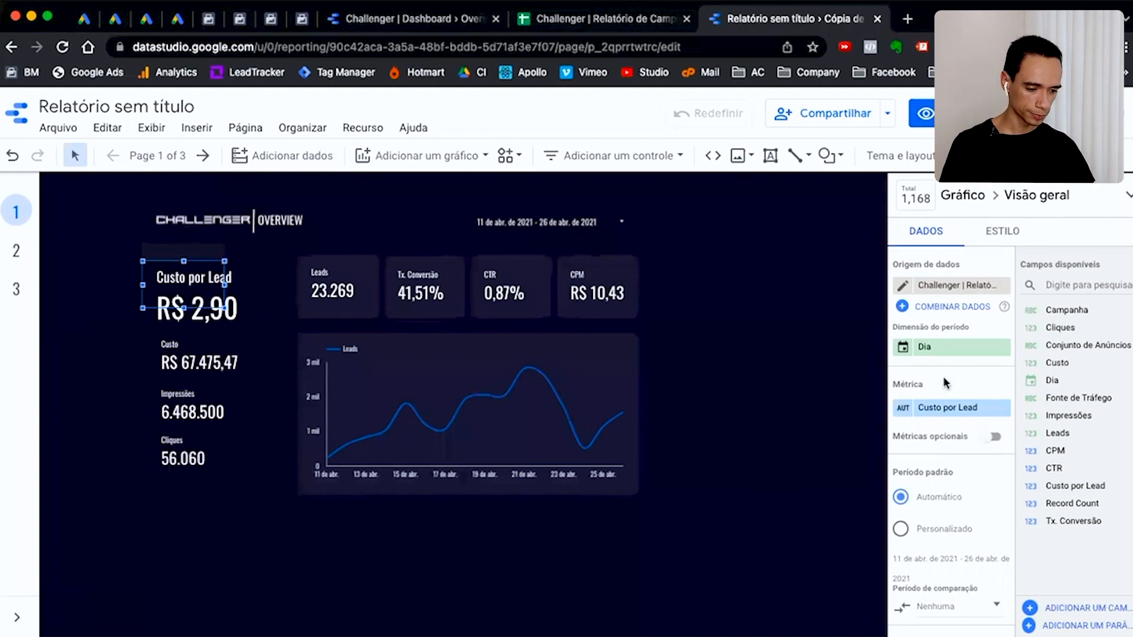
{"action": "left_click", "coordinate": [949, 286]}
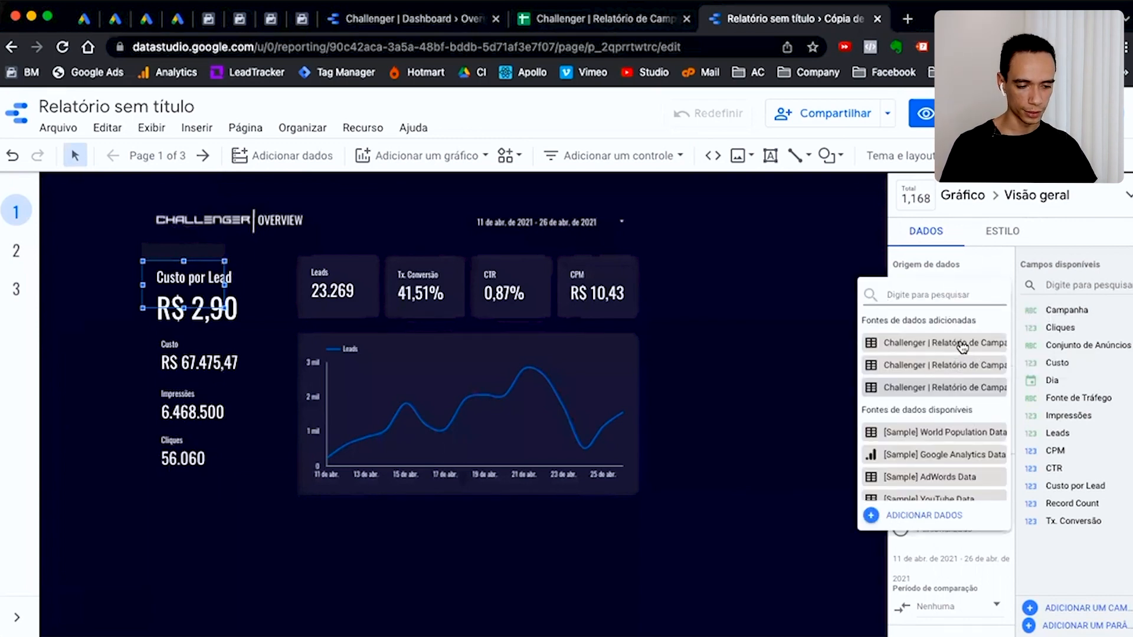
{"action": "left_click", "coordinate": [963, 344]}
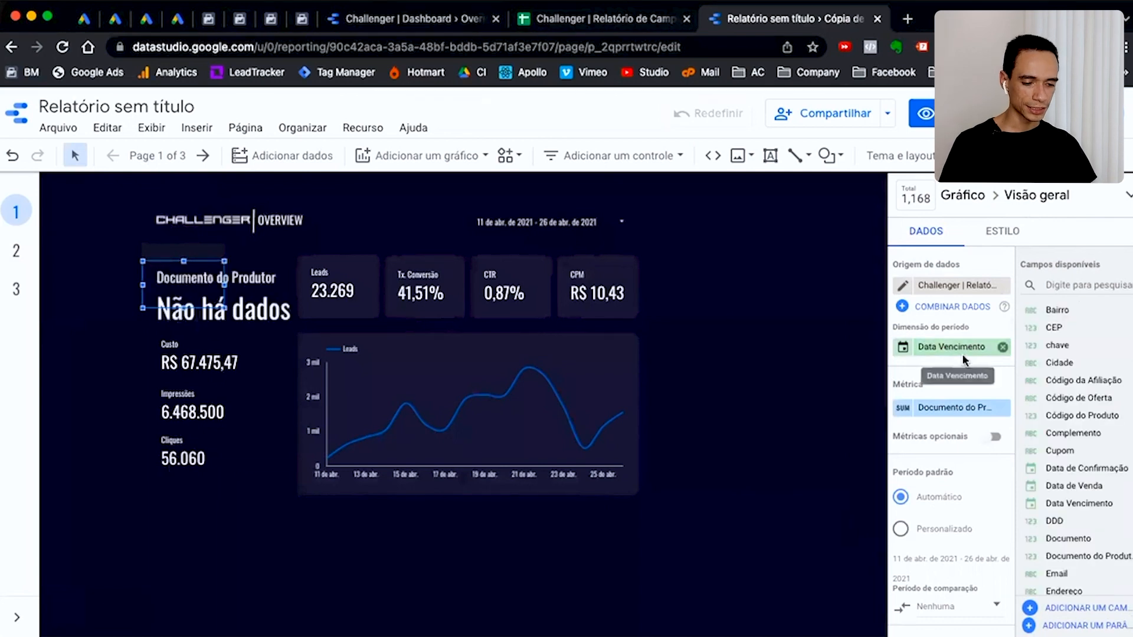
Search the available fields for "data" and set the scorecard's date range dimension to Data de Venda
{"action": "left_click", "coordinate": [1083, 285]}
{"action": "type", "text": "DATA"}
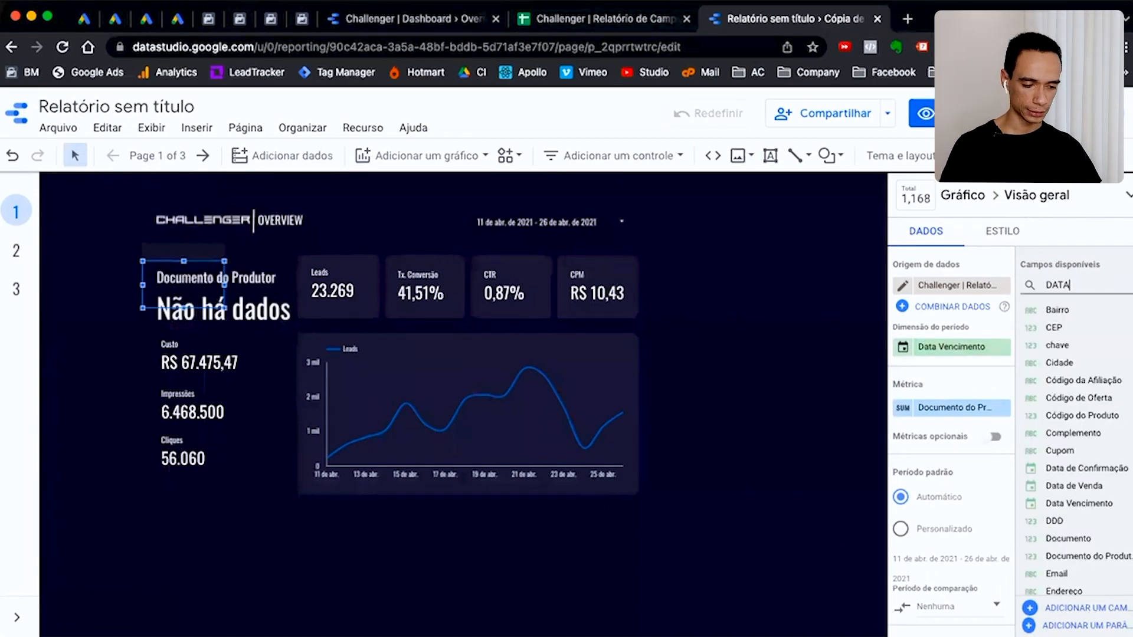
{"action": "key", "text": "BackSpace"}
{"action": "key", "text": "BackSpace"}
{"action": "key", "text": "BackSpace"}
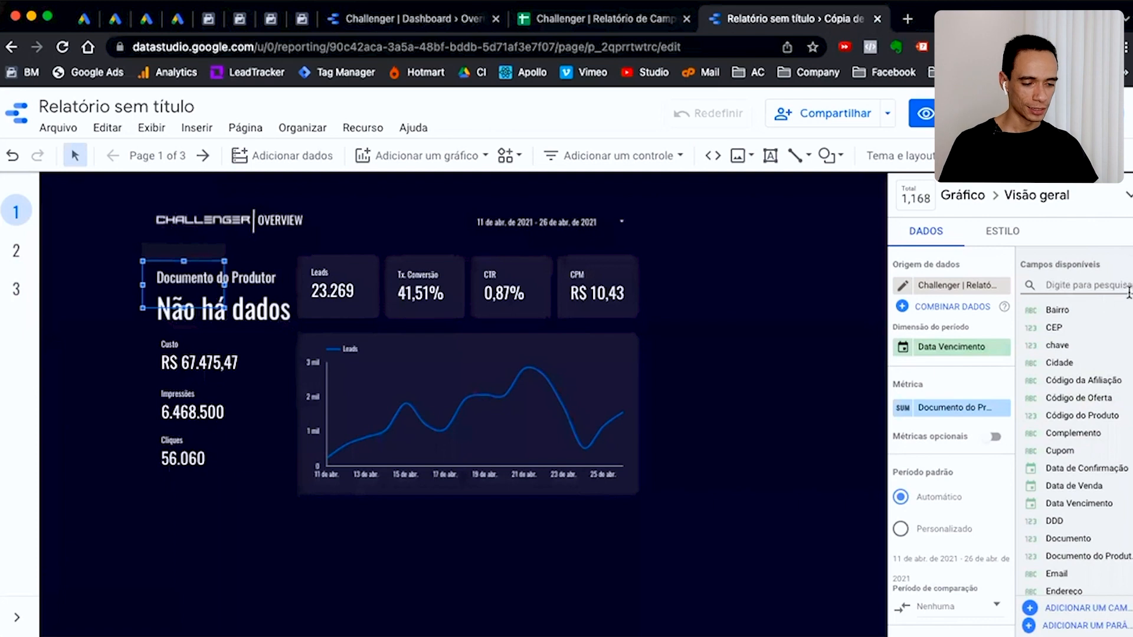
{"action": "type", "text": "d"}
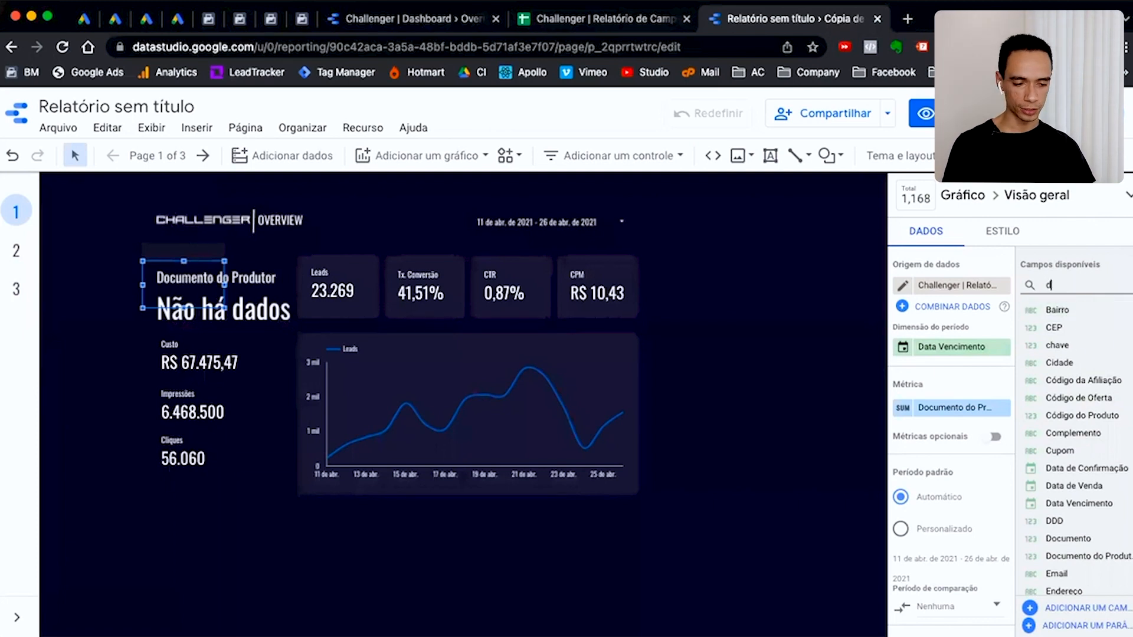
{"action": "type", "text": "ata"}
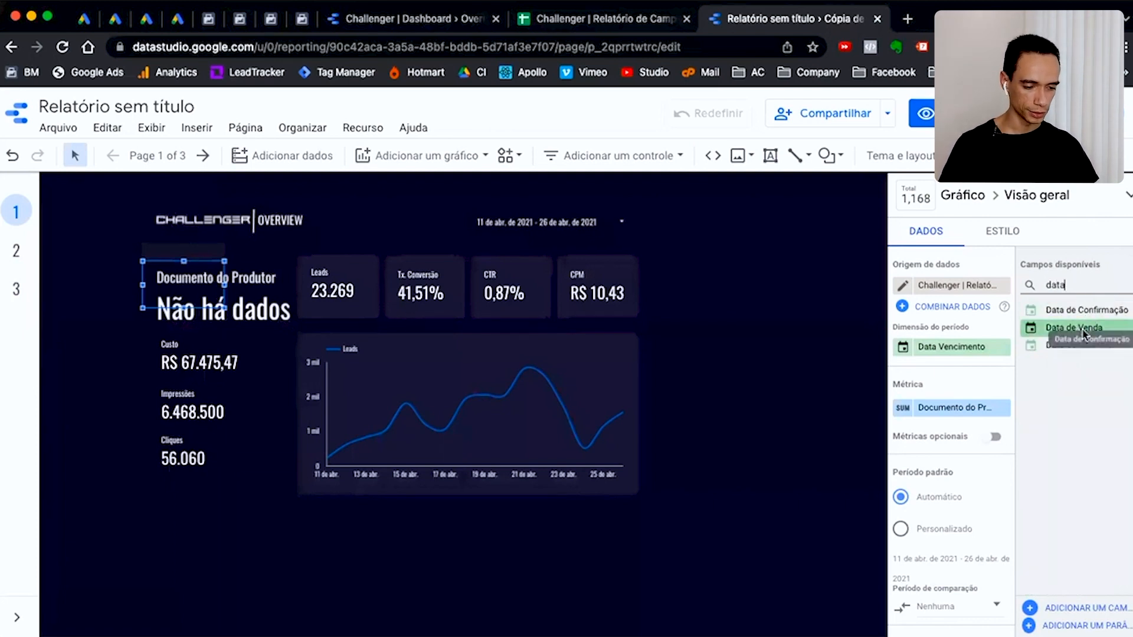
{"action": "left_click_drag", "start_coordinate": [960, 350], "coordinate": [948, 347]}
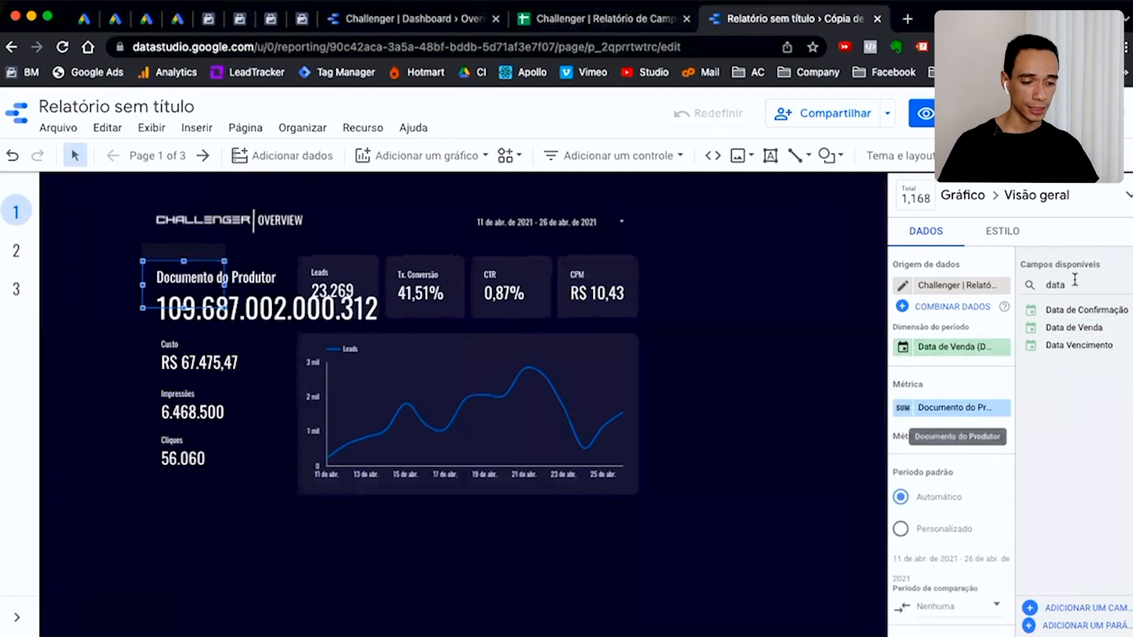
Search the available fields for "comiss" and set the scorecard's metric to Valor da Comissão Gerada
{"action": "double_click", "coordinate": [1057, 285]}
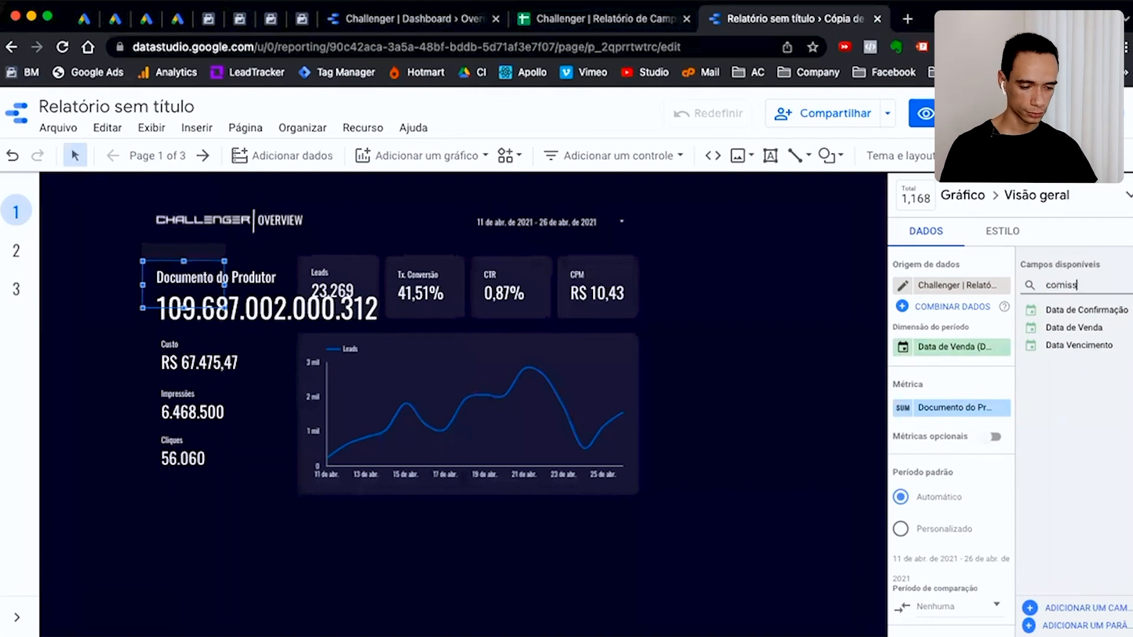
{"action": "type", "text": "comiss"}
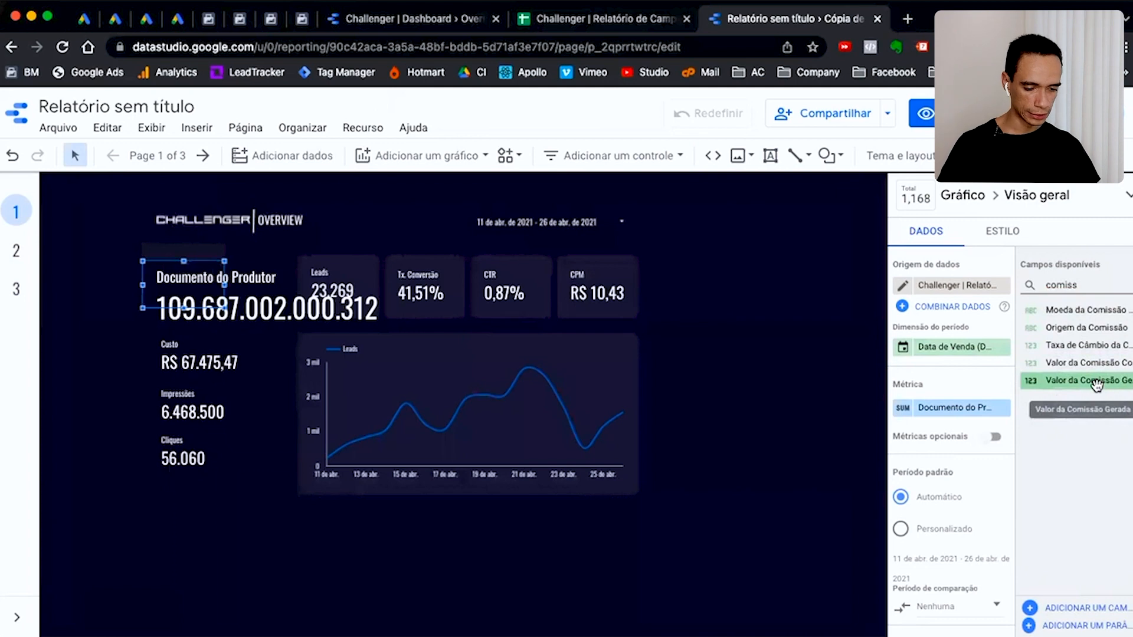
{"action": "left_click_drag", "start_coordinate": [1096, 384], "coordinate": [972, 413]}
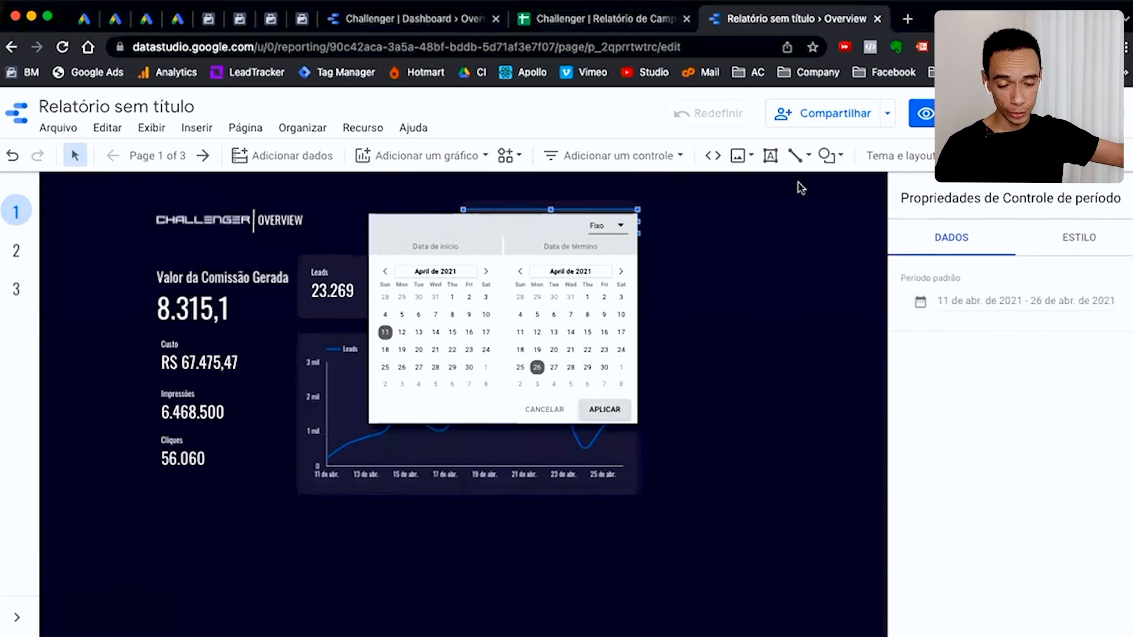
Set the Overview page's date range control to 27 March 2021 through 31 May 2021
{"action": "left_click", "coordinate": [386, 273]}
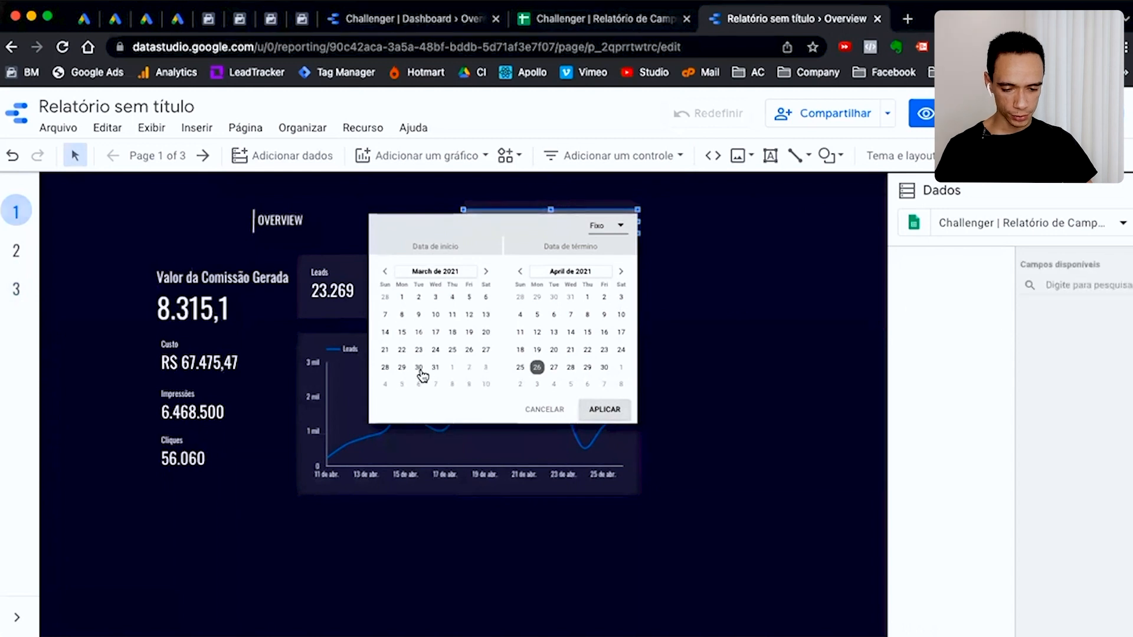
{"action": "left_click", "coordinate": [485, 349]}
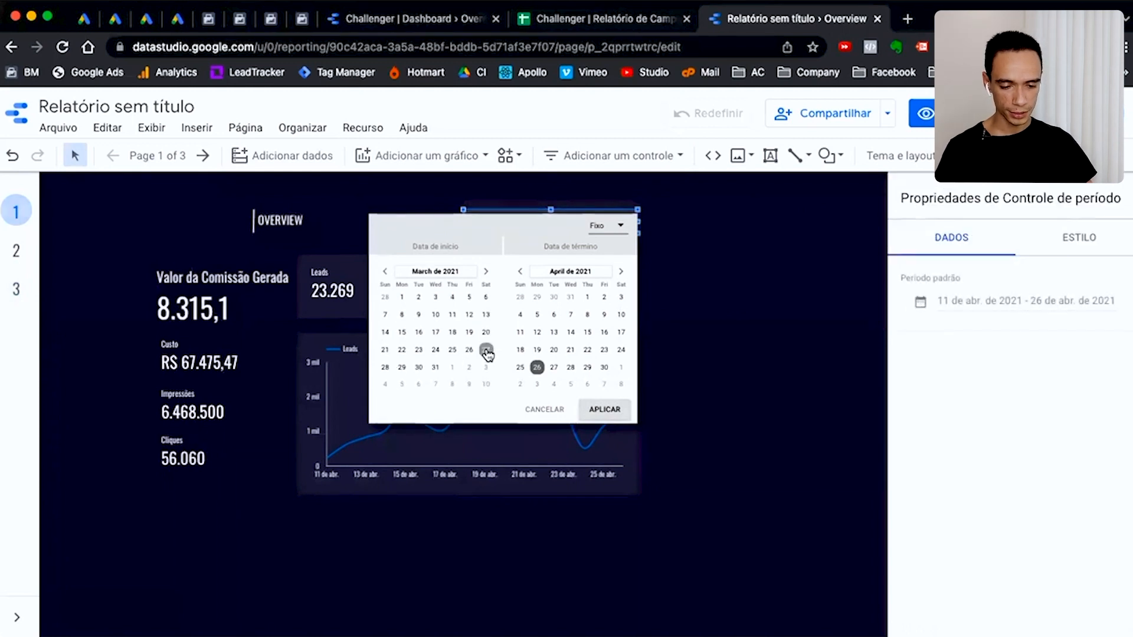
{"action": "left_click", "coordinate": [622, 273]}
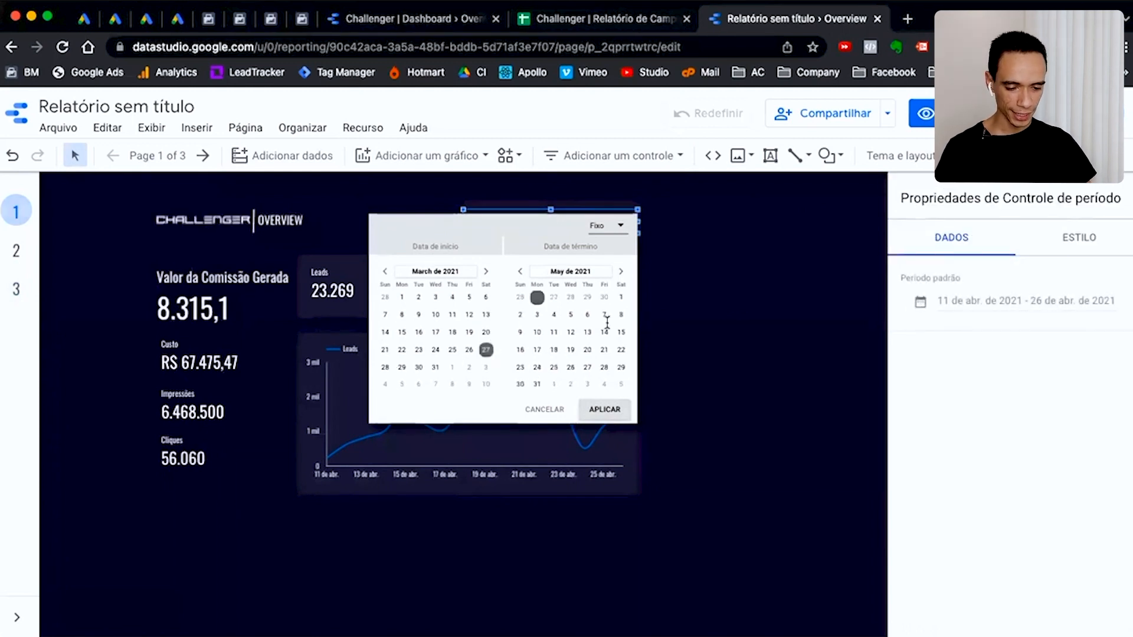
{"action": "left_click", "coordinate": [537, 384]}
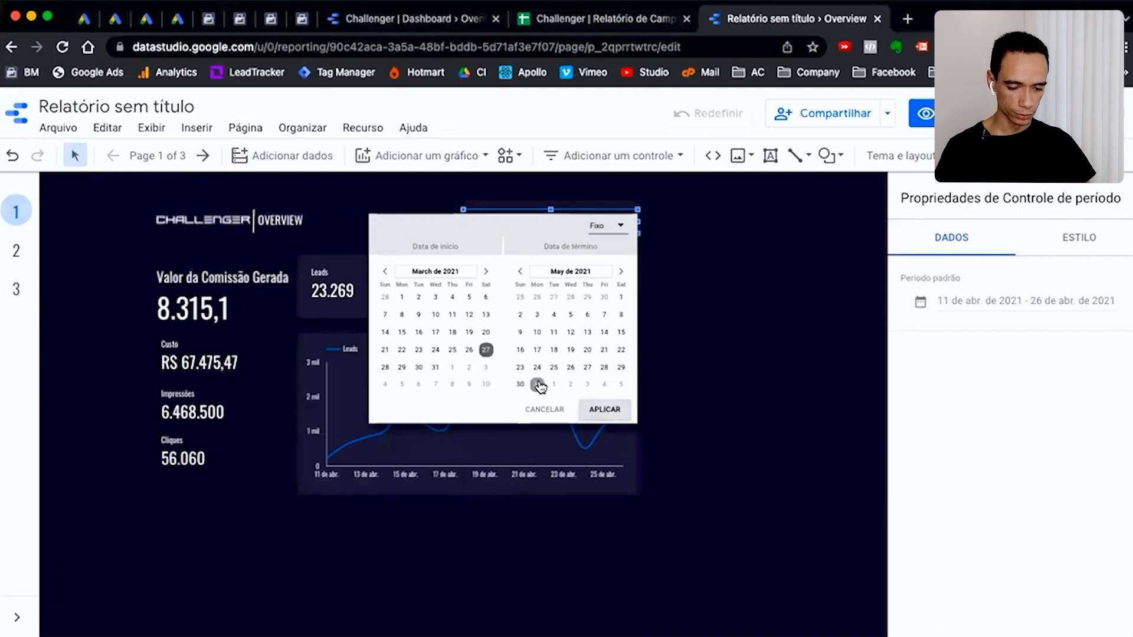
{"action": "left_click", "coordinate": [613, 415]}
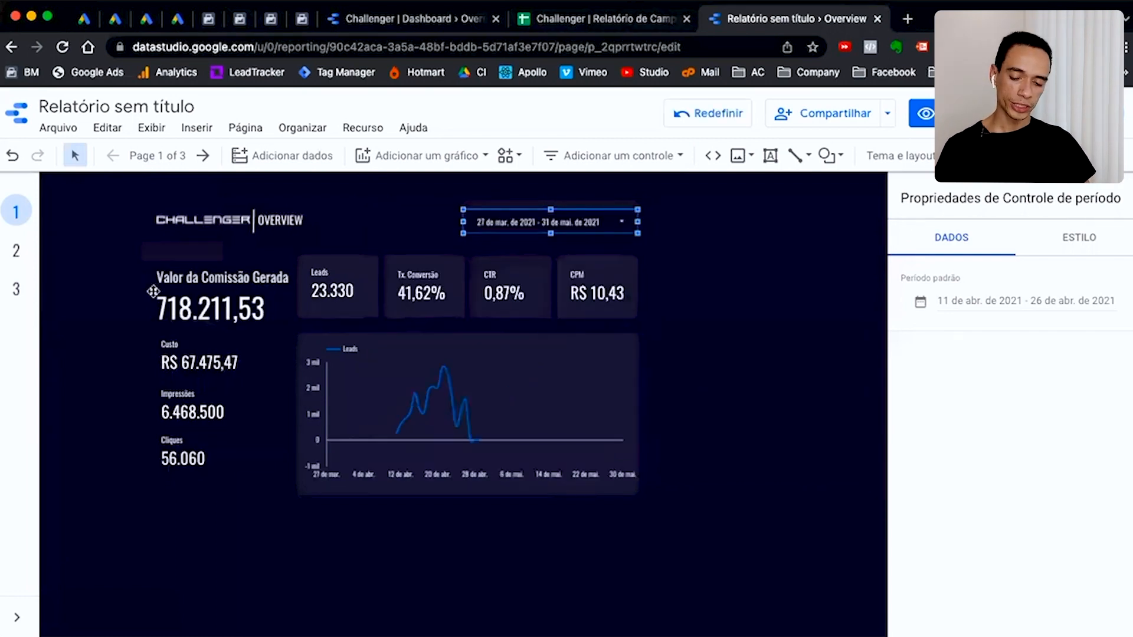
Format the Valor da Comissão Gerada scorecard metric as currency in BRL - Real brasileiro (R$)
{"action": "left_click", "coordinate": [206, 308]}
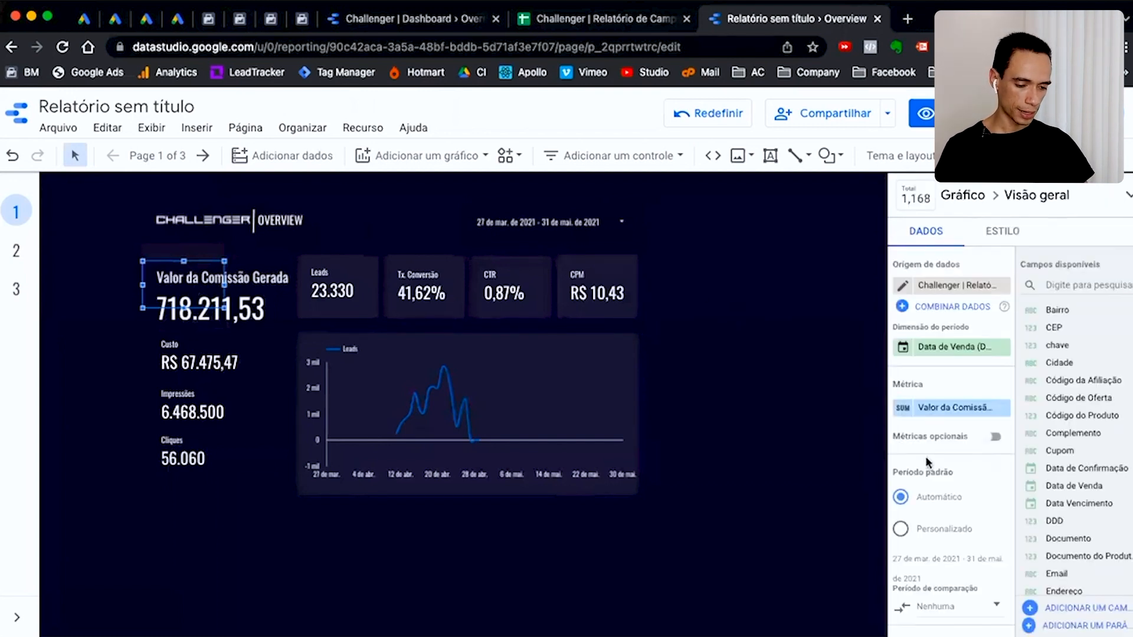
{"action": "left_click", "coordinate": [904, 414]}
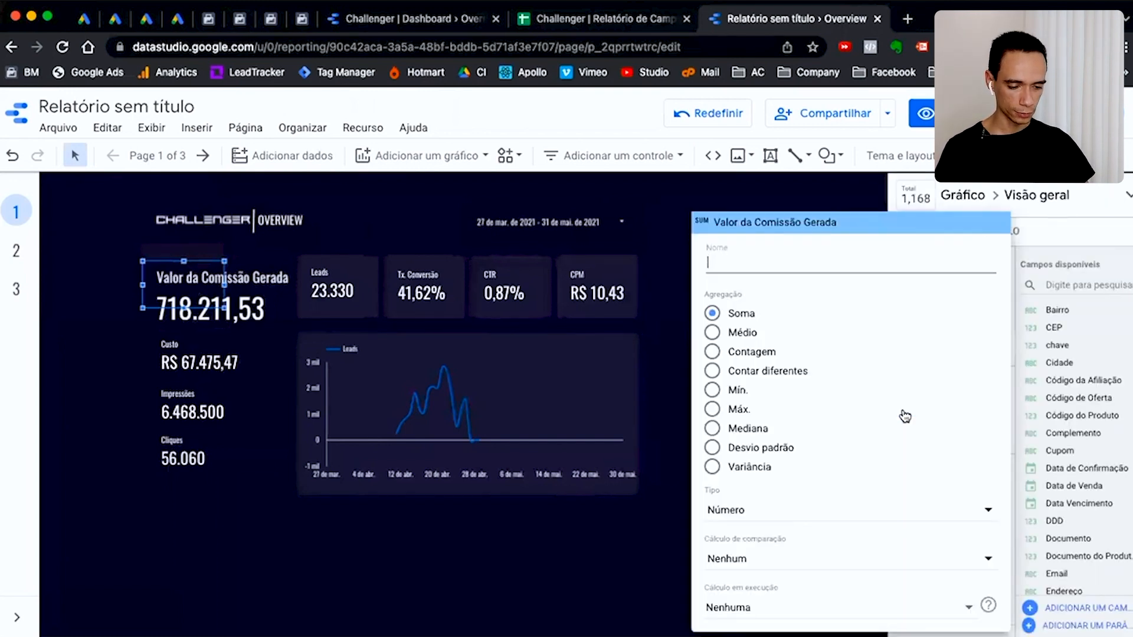
{"action": "left_click", "coordinate": [782, 517]}
{"action": "mouse_move", "coordinate": [752, 560]}
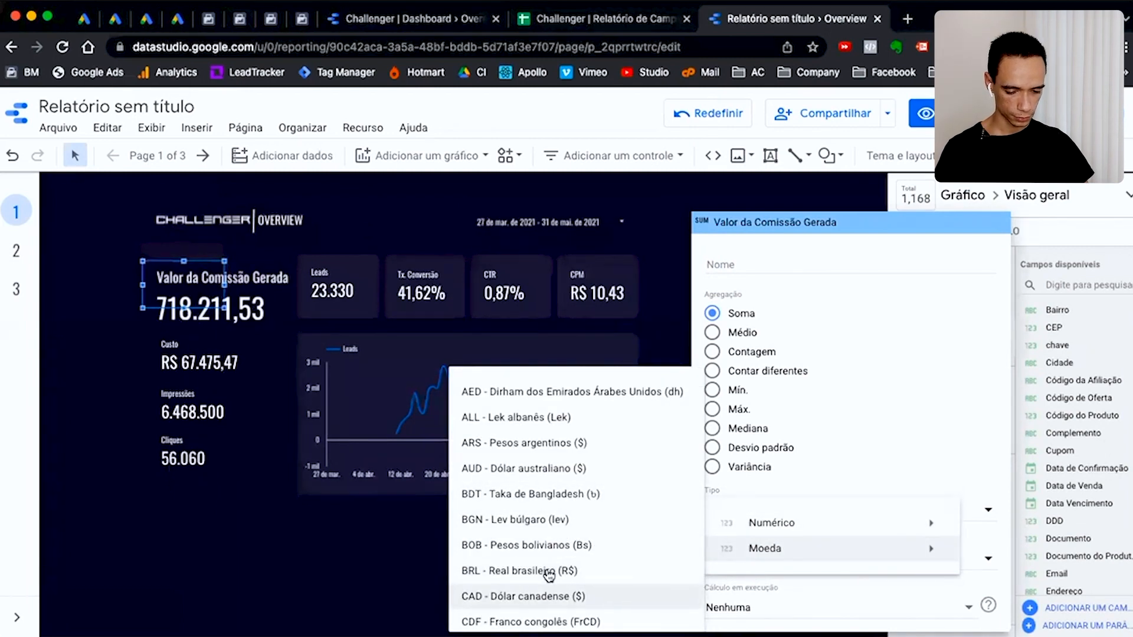
{"action": "left_click", "coordinate": [549, 572]}
{"action": "left_click", "coordinate": [236, 301]}
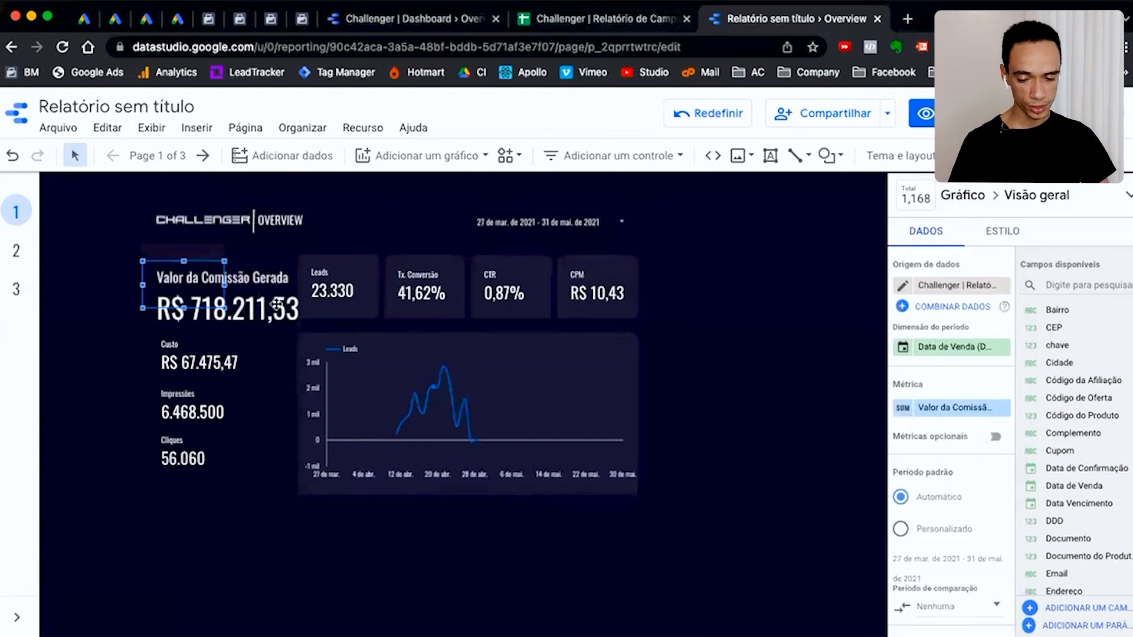
Rename the Valor da Comissão Gerada scorecard metric as Comissão
{"action": "left_click", "coordinate": [918, 413]}
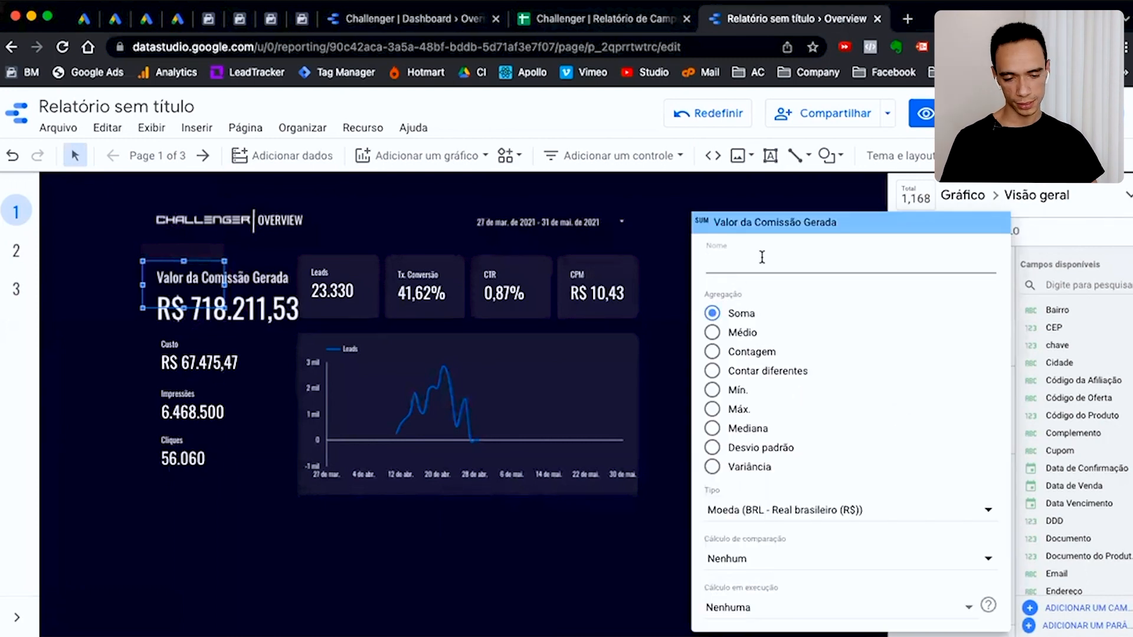
{"action": "type", "text": "Comiss"}
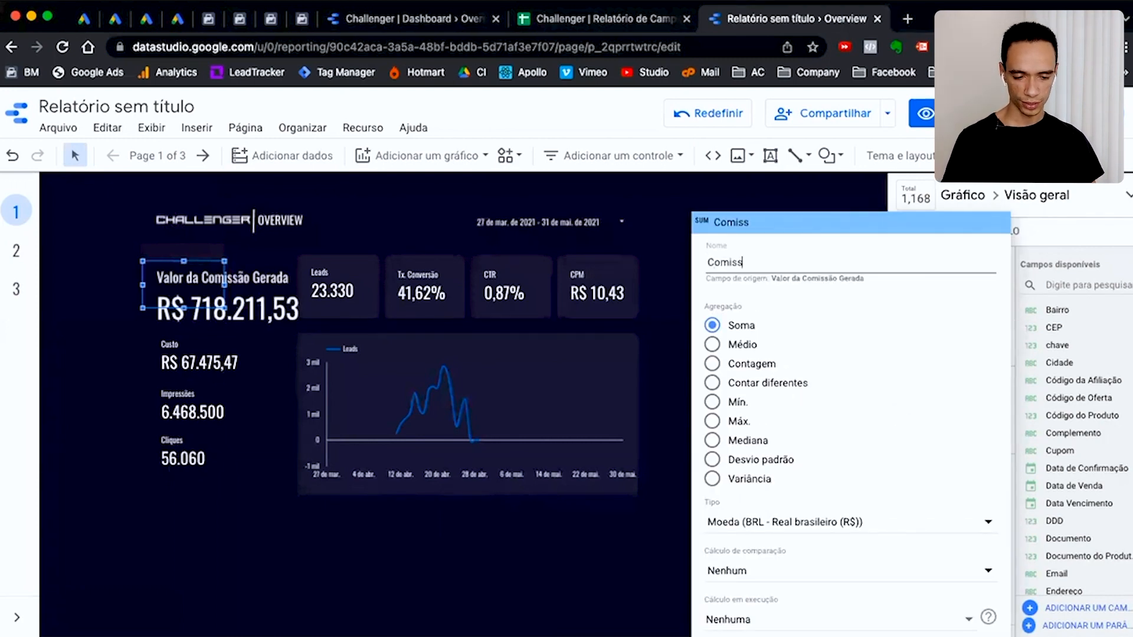
{"action": "type", "text": "ão"}
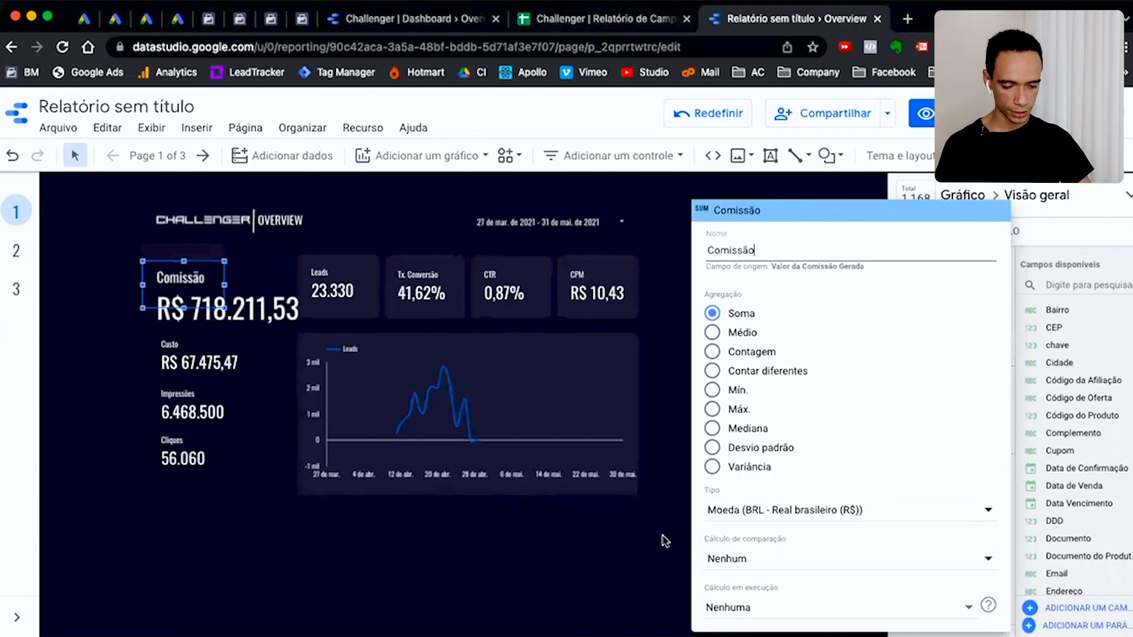
{"action": "left_click", "coordinate": [665, 556]}
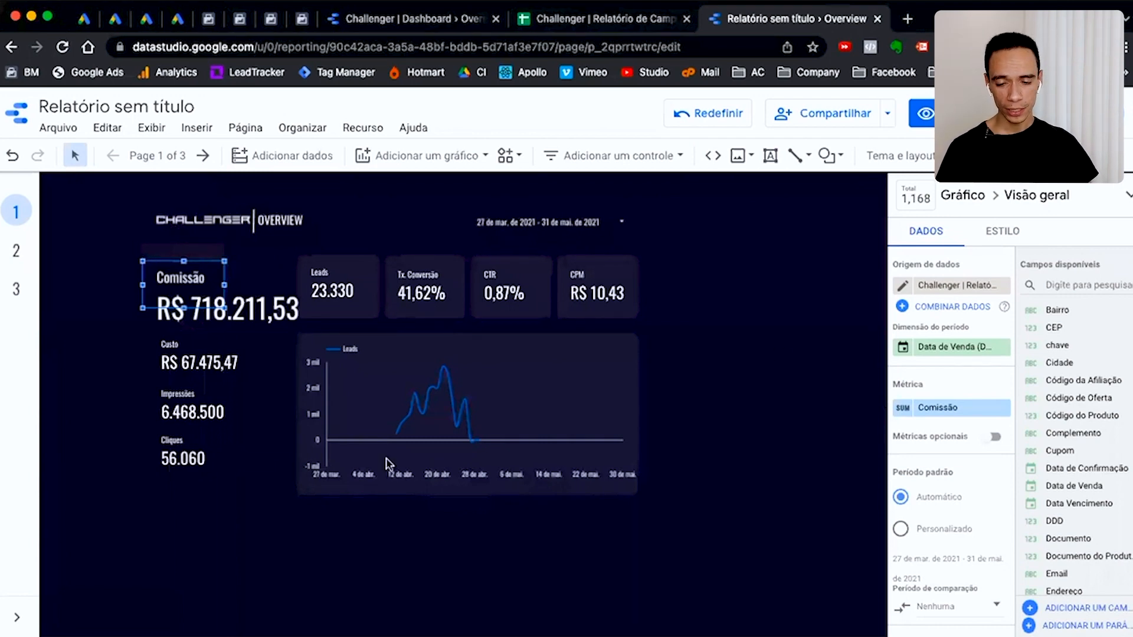
Add the ANTECIPAÇÃO sheet of the Challenger | Relatório de Campanhas Google spreadsheet as a data source for the report
{"action": "left_click", "coordinate": [194, 357]}
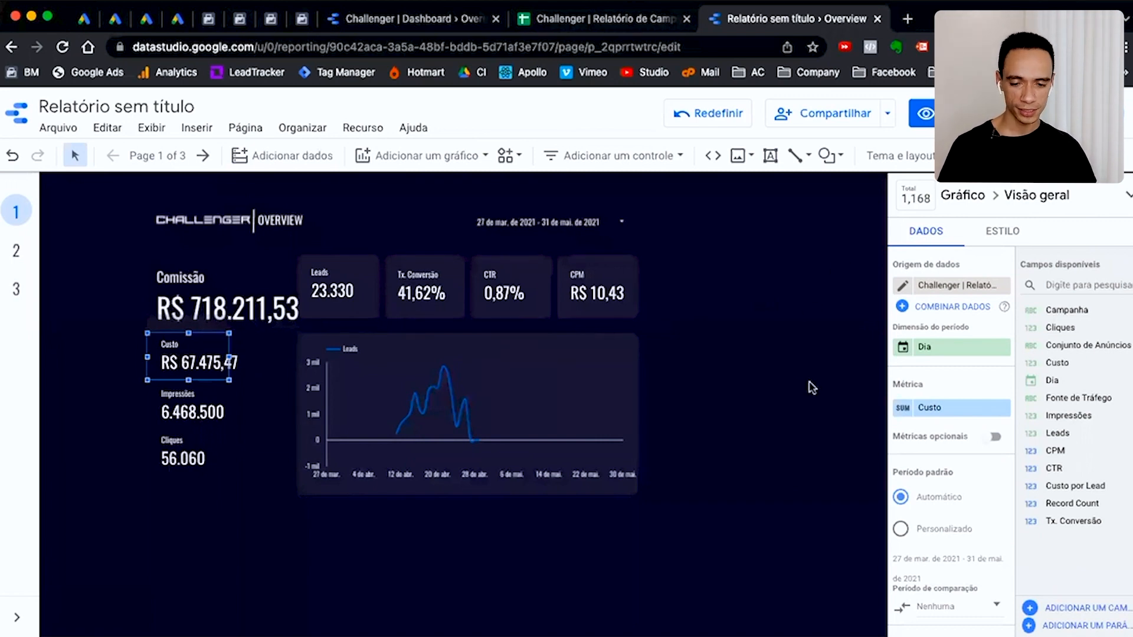
{"action": "left_click", "coordinate": [287, 160]}
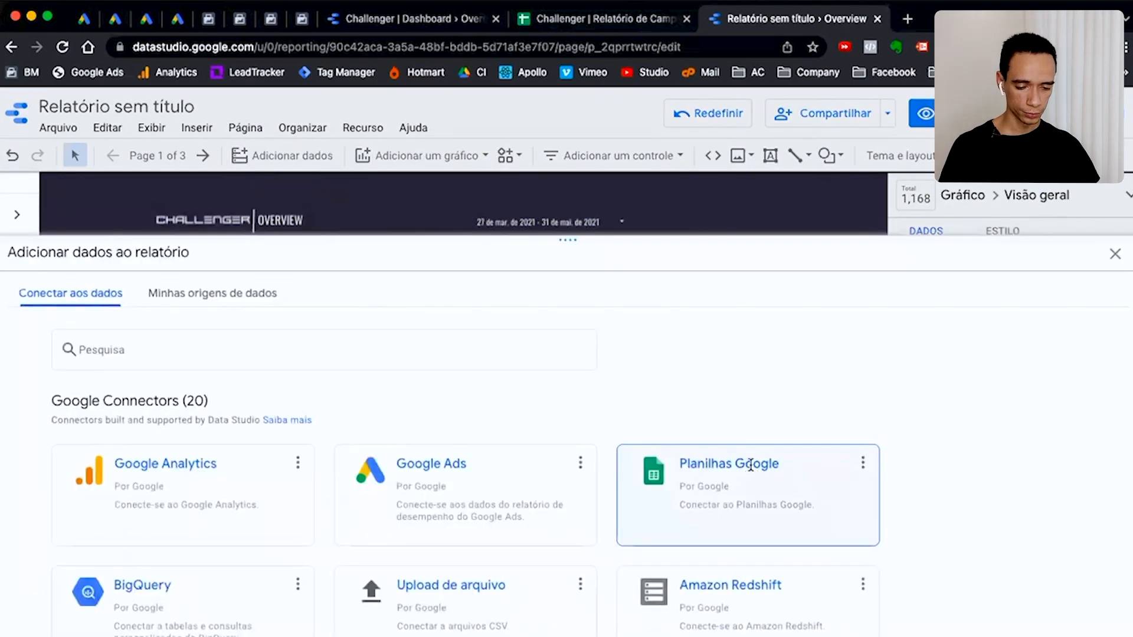
{"action": "left_click", "coordinate": [750, 466]}
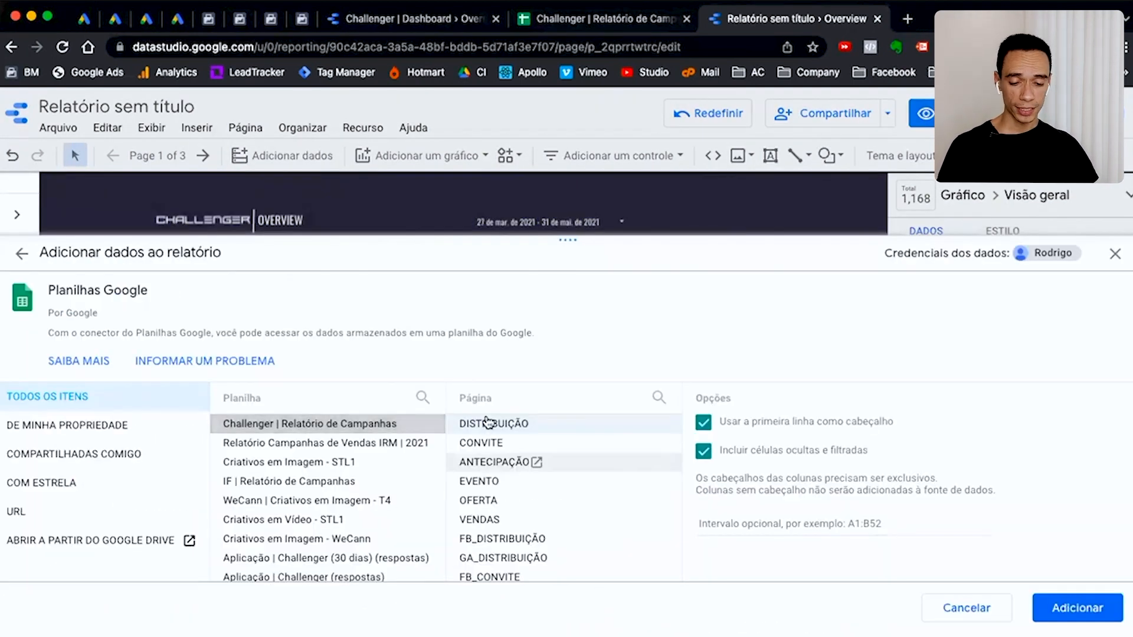
{"action": "left_click", "coordinate": [495, 463]}
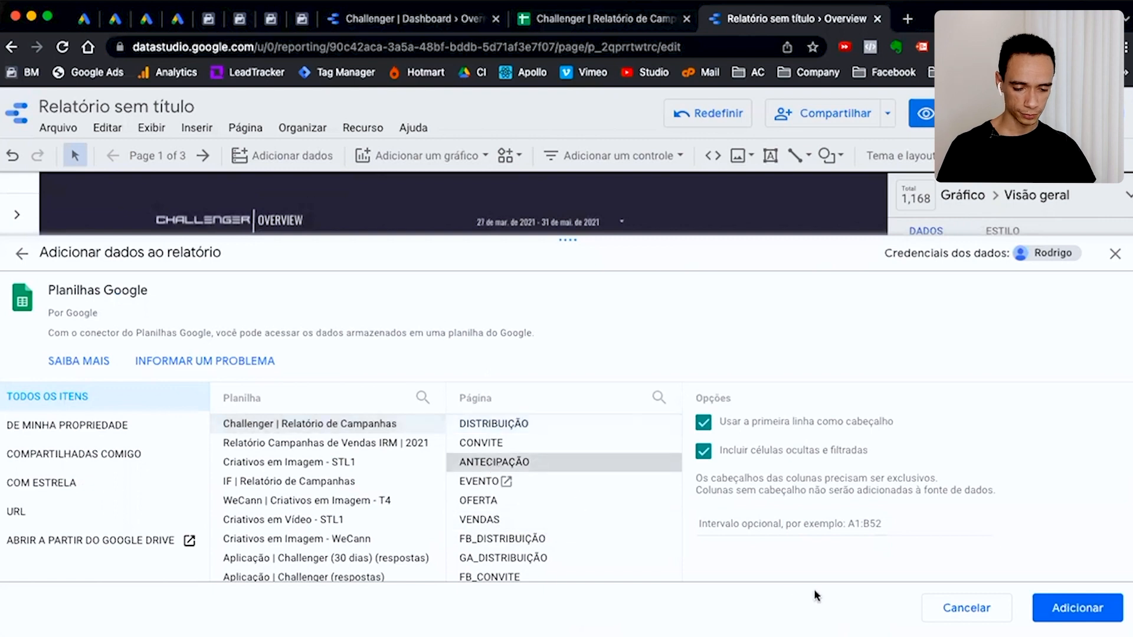
{"action": "left_click", "coordinate": [1073, 613]}
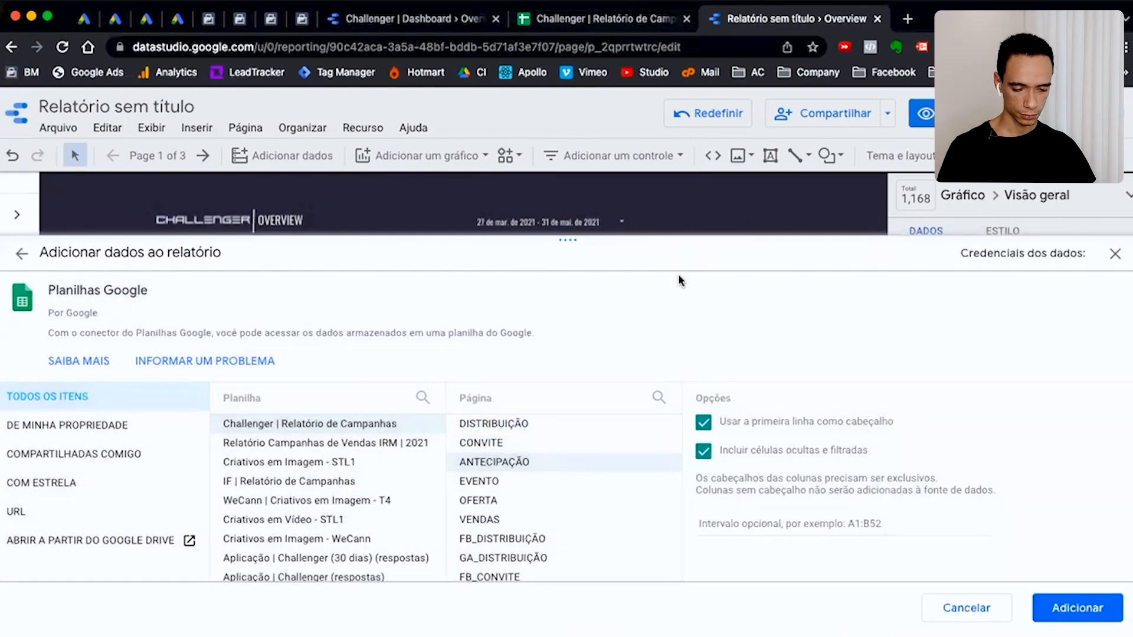
{"action": "left_click", "coordinate": [1093, 608]}
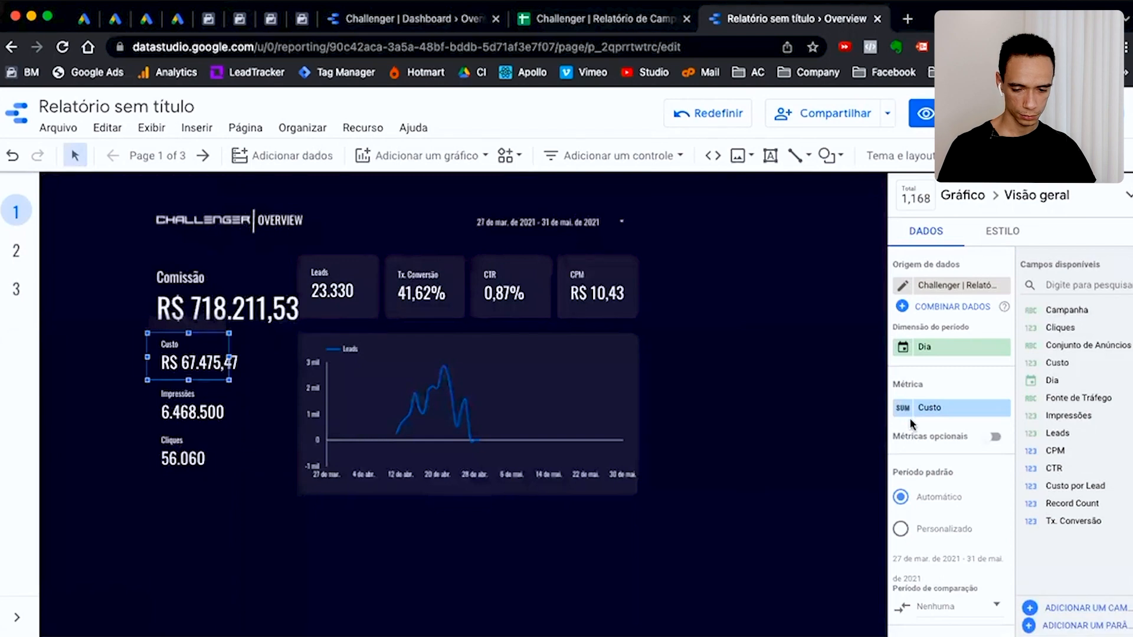
Add the EVENTO sheet of the Challenger | Relatório de Campanhas Google spreadsheet as a data source for the report
{"action": "left_click", "coordinate": [295, 158]}
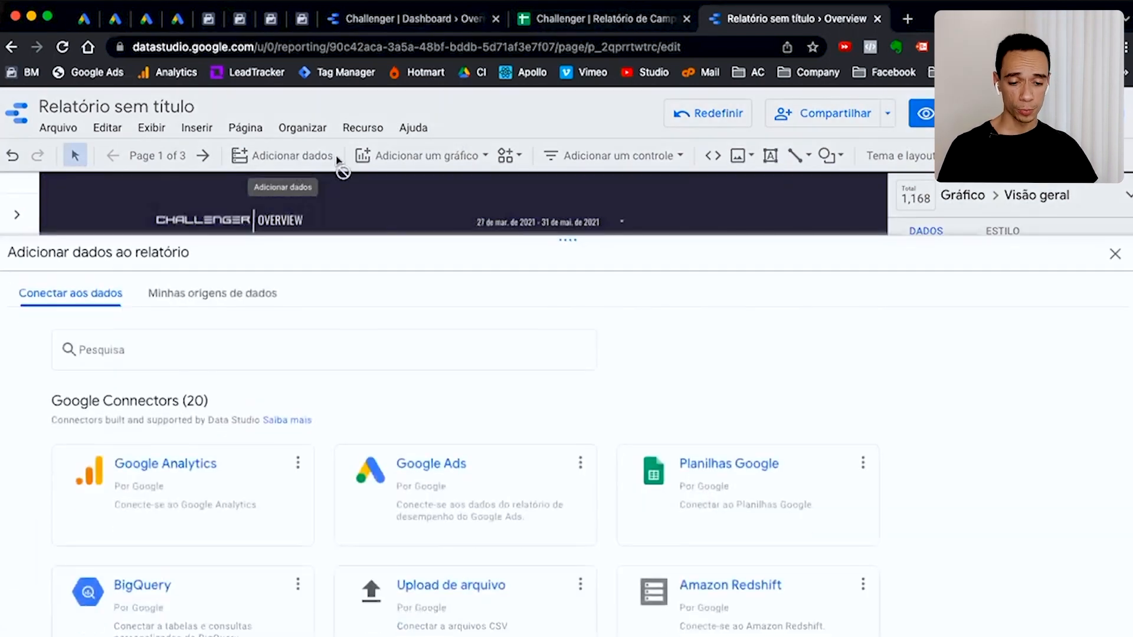
{"action": "left_click", "coordinate": [756, 470]}
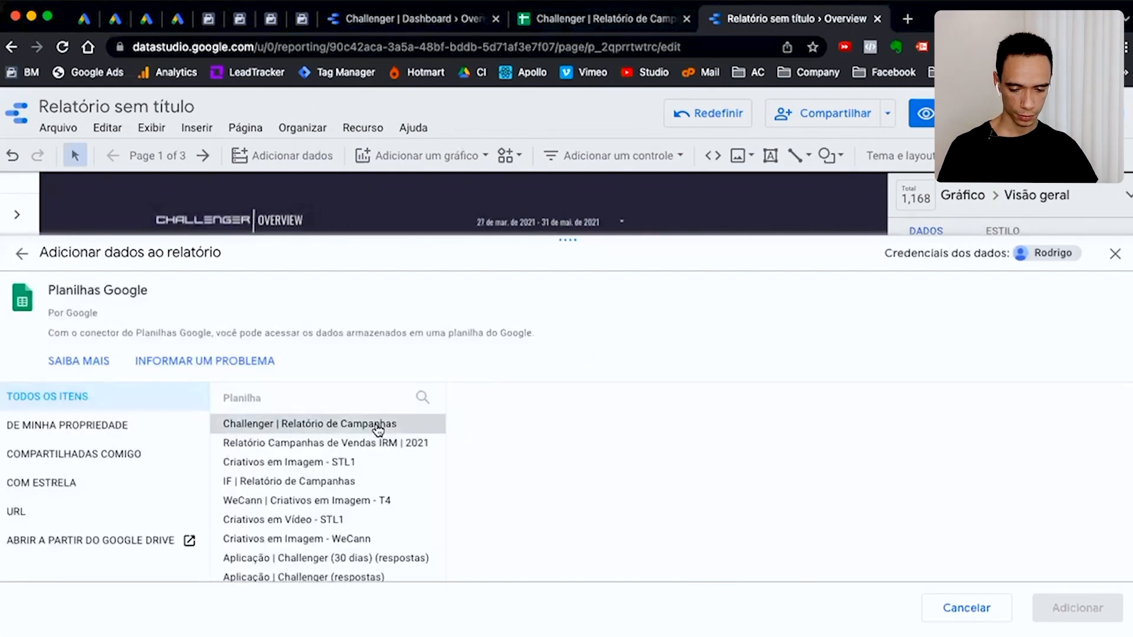
{"action": "left_click", "coordinate": [378, 430]}
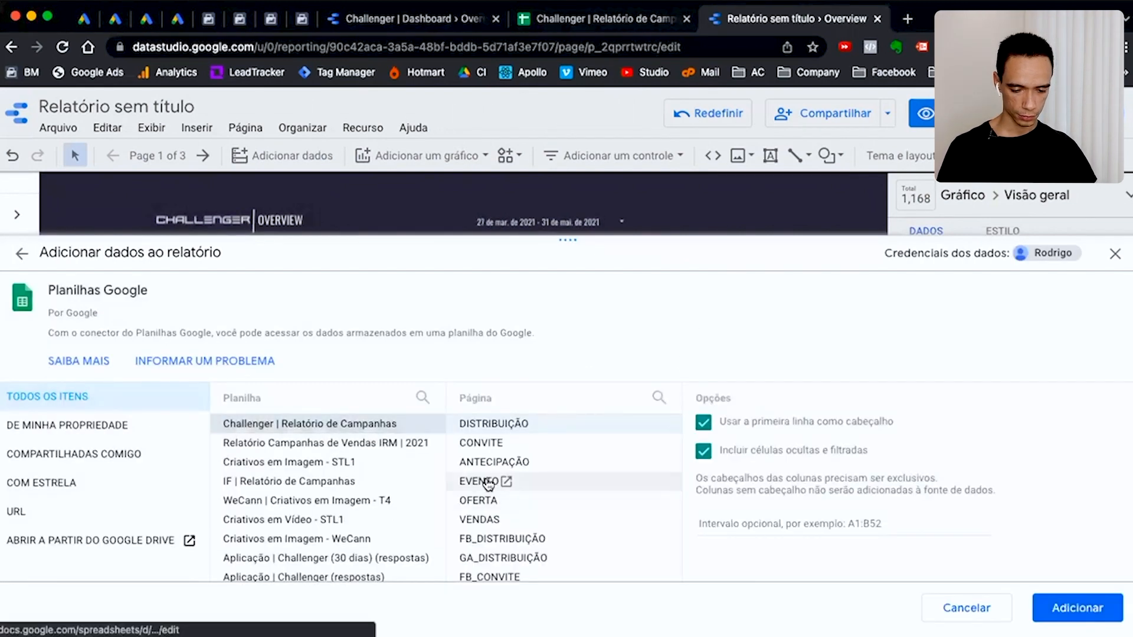
{"action": "left_click", "coordinate": [487, 482]}
{"action": "left_click", "coordinate": [1071, 612]}
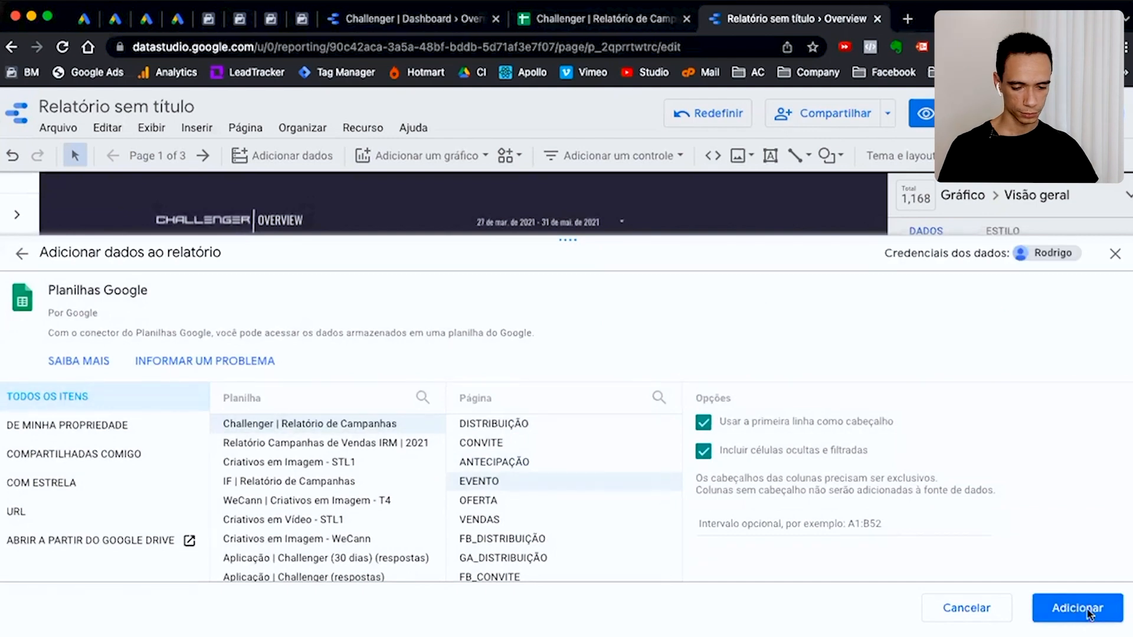
{"action": "left_click", "coordinate": [1081, 613]}
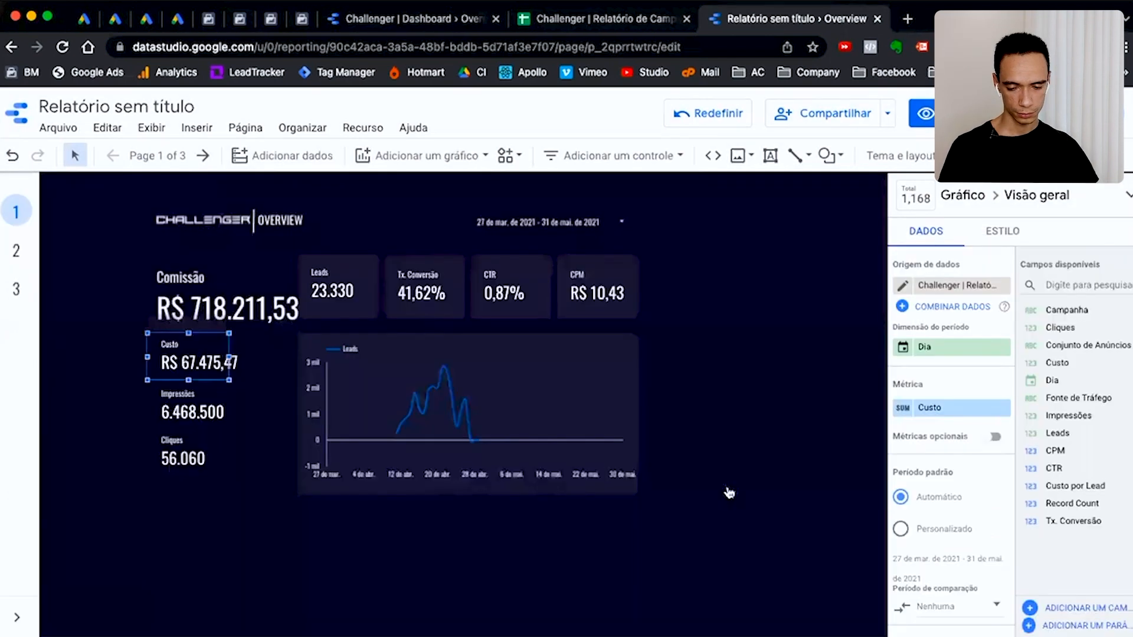
Add the OFERTA sheet of the Challenger | Relatório de Campanhas Google spreadsheet as a data source for the report
{"action": "left_click", "coordinate": [268, 160]}
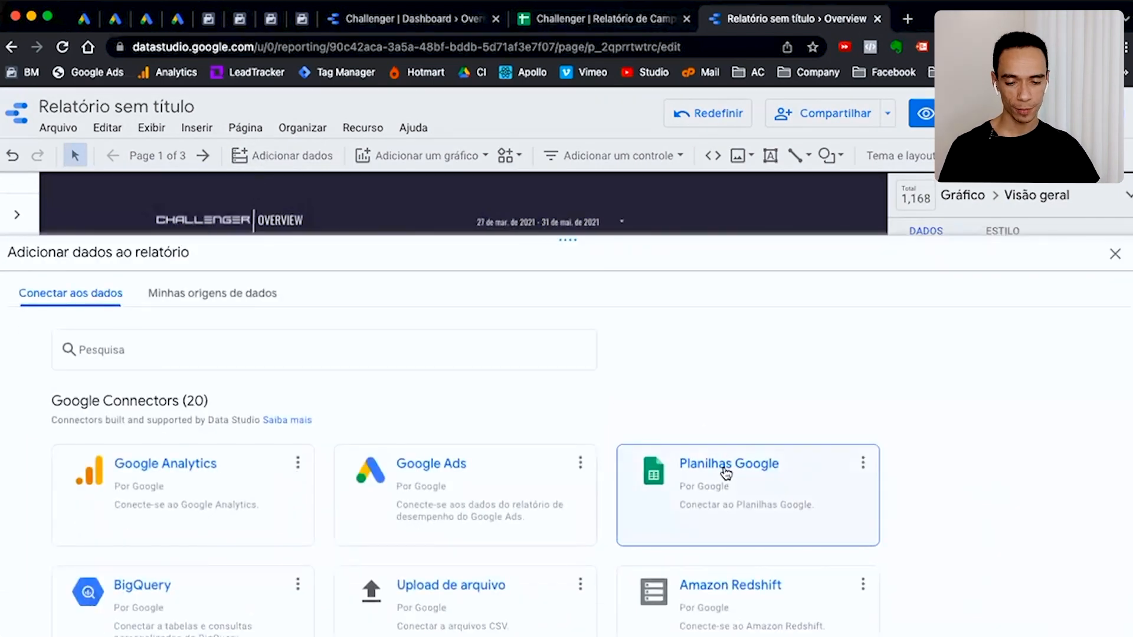
{"action": "left_click", "coordinate": [749, 464]}
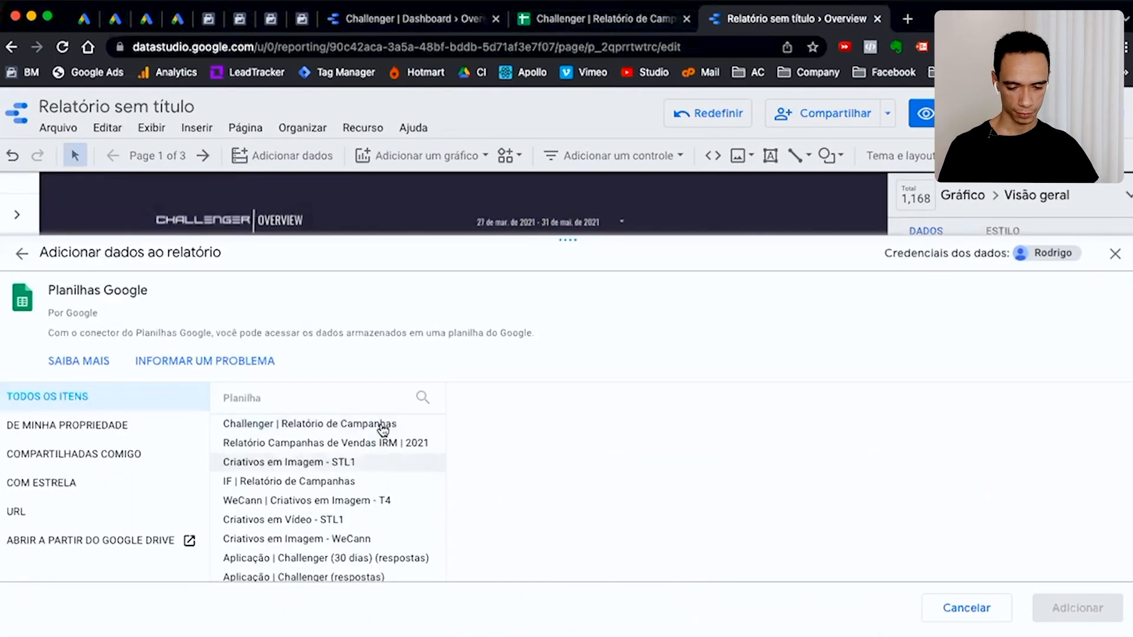
{"action": "left_click", "coordinate": [385, 425]}
{"action": "left_click", "coordinate": [481, 500]}
{"action": "left_click", "coordinate": [1069, 606]}
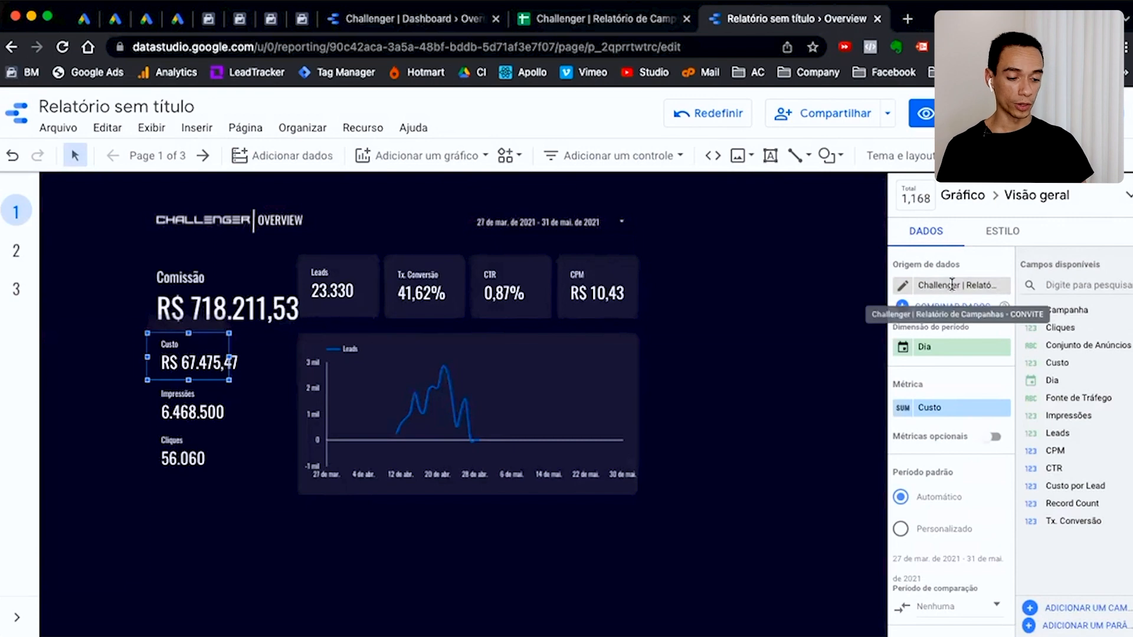
{"action": "left_click", "coordinate": [953, 288]}
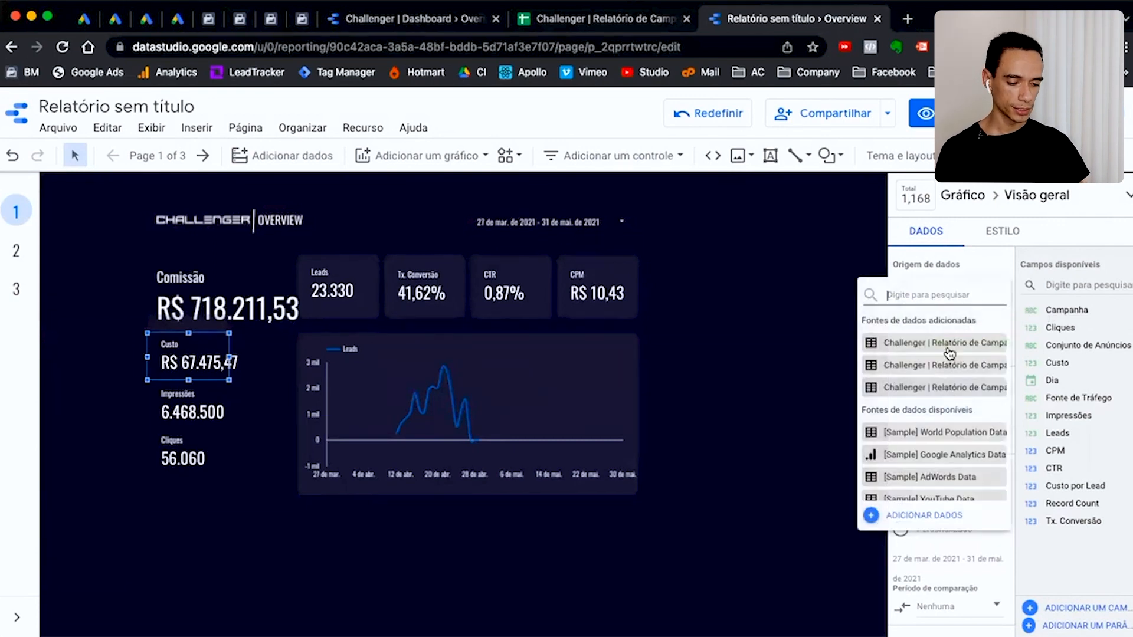
{"action": "scroll", "coordinate": [947, 375], "scroll_direction": "down", "scroll_amount": 2}
{"action": "scroll", "coordinate": [955, 378], "scroll_direction": "down", "scroll_amount": 1}
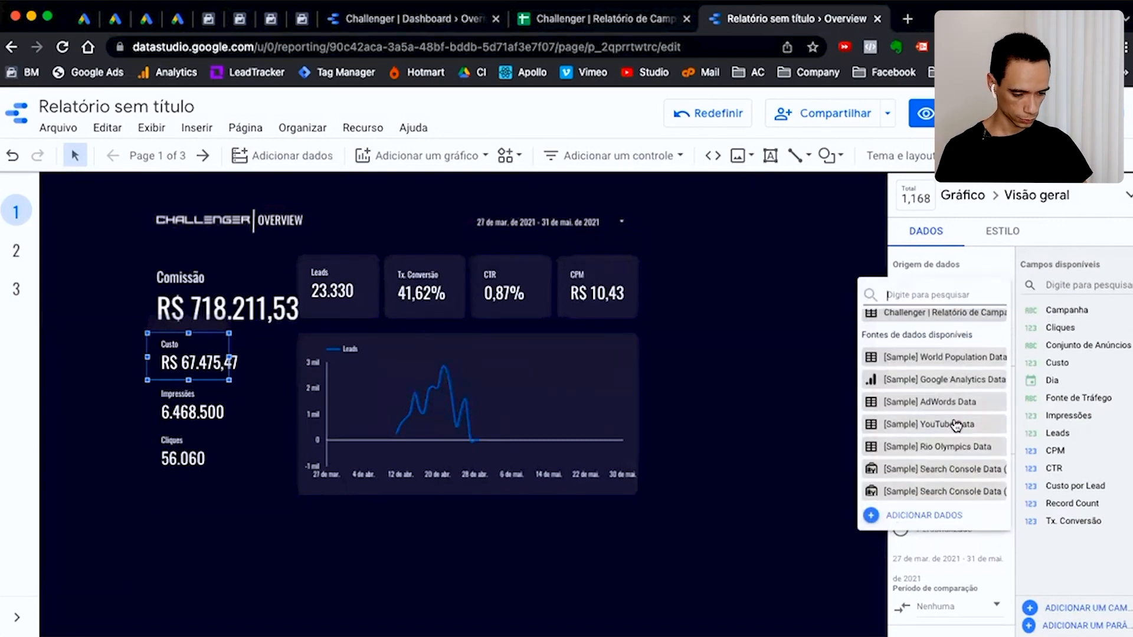
{"action": "left_click", "coordinate": [742, 367]}
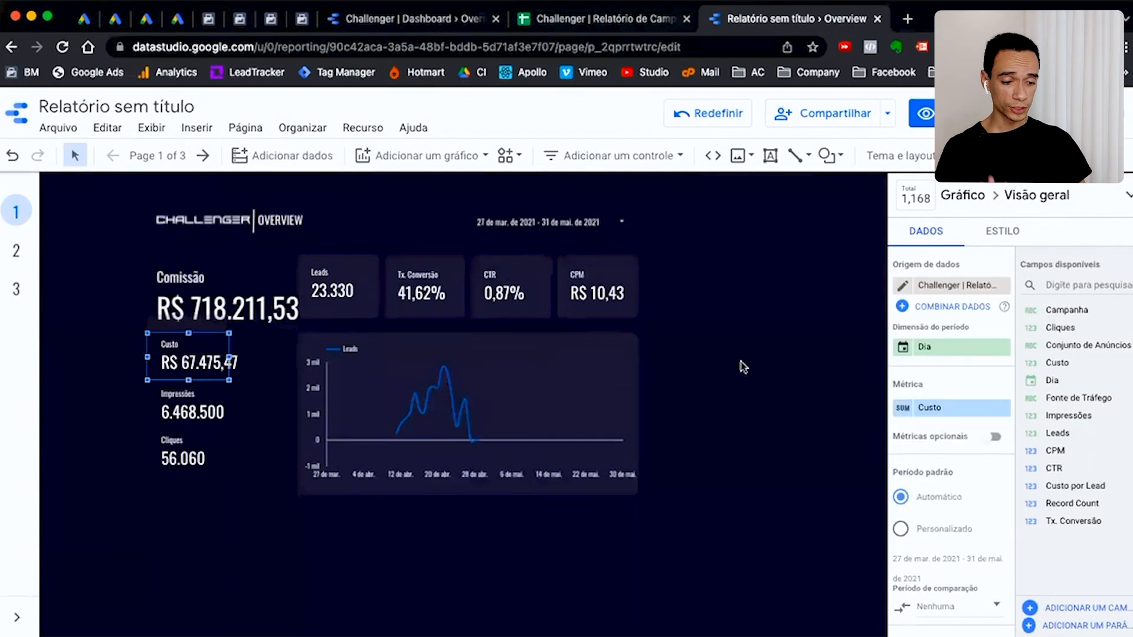
Start a data blend from the Custo scorecard and add the DISTRIBUIÇÃO source as second table with Custo as its metric
{"action": "left_click", "coordinate": [963, 310]}
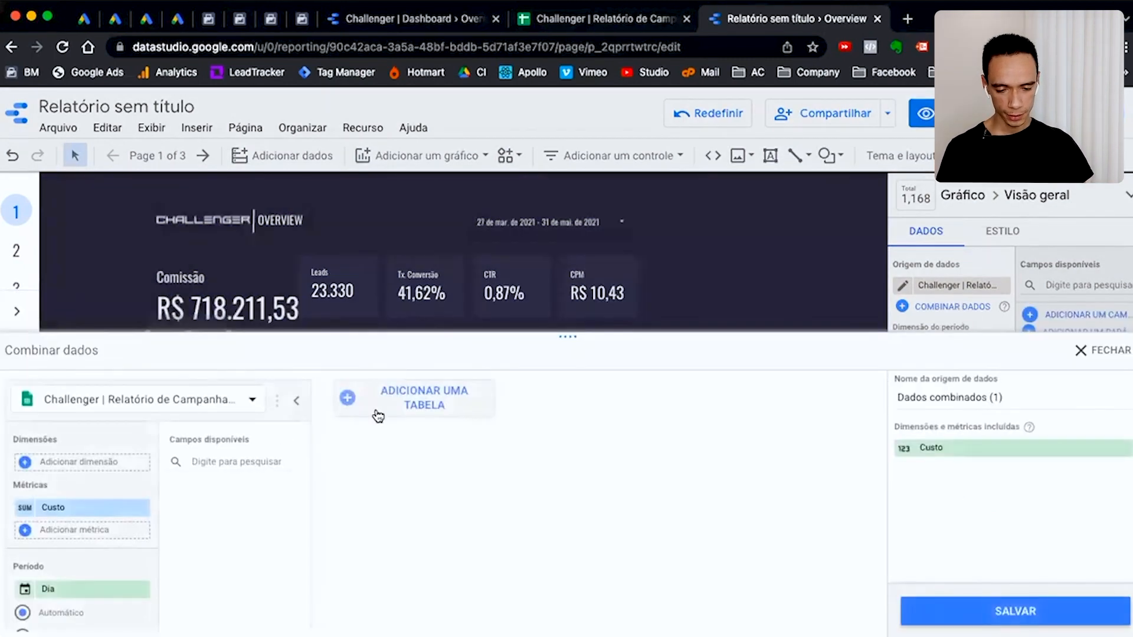
{"action": "left_click", "coordinate": [423, 410]}
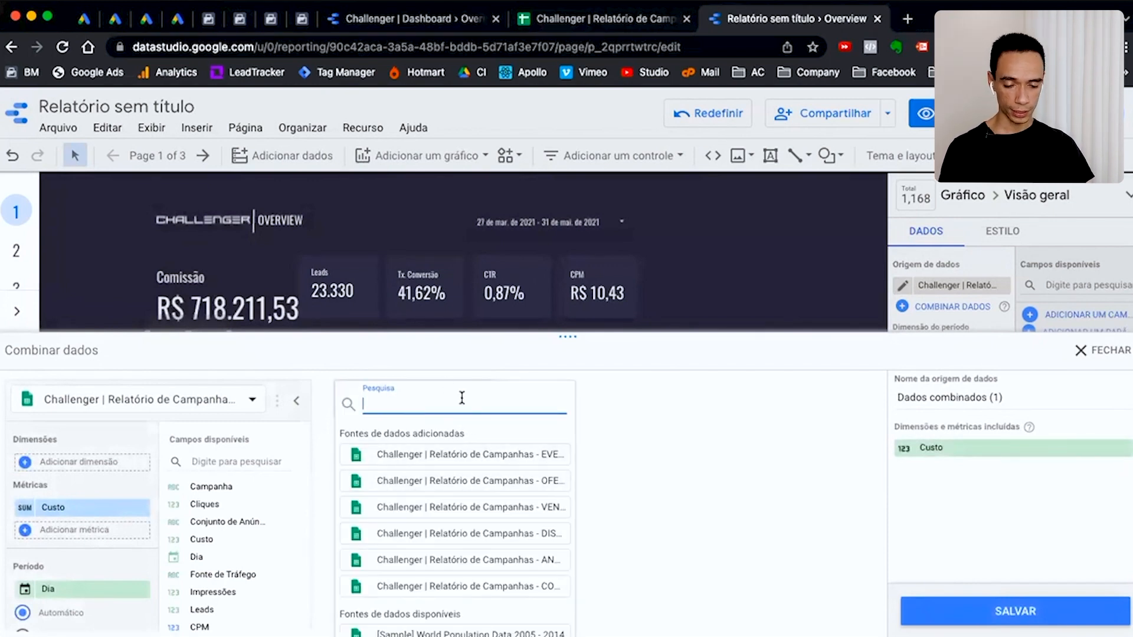
{"action": "type", "text": "dist"}
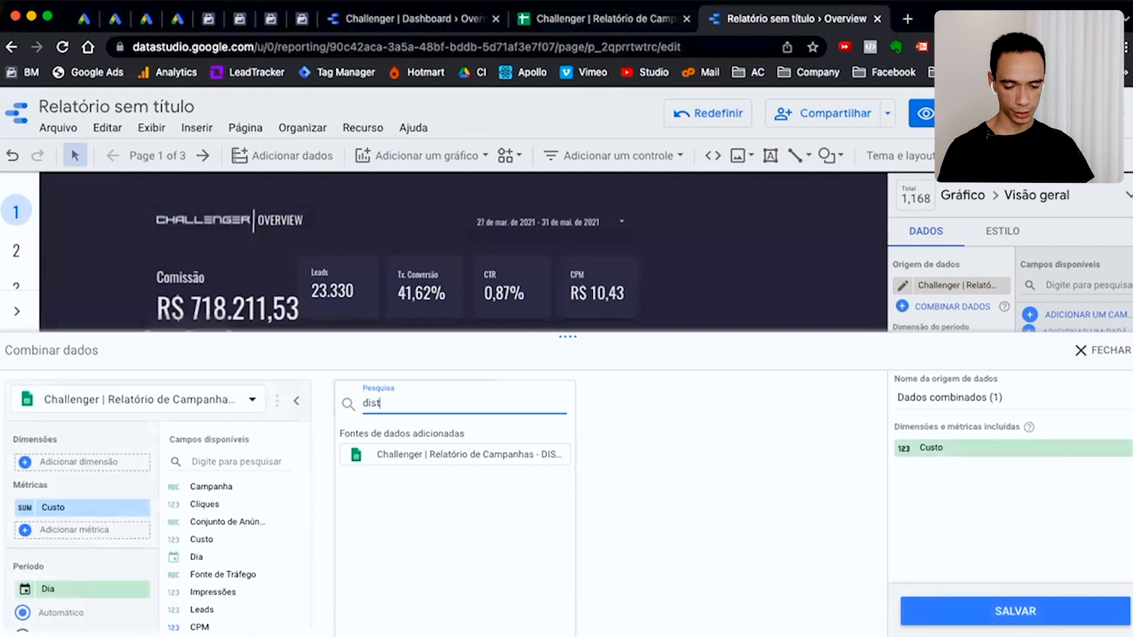
{"action": "left_click", "coordinate": [508, 460]}
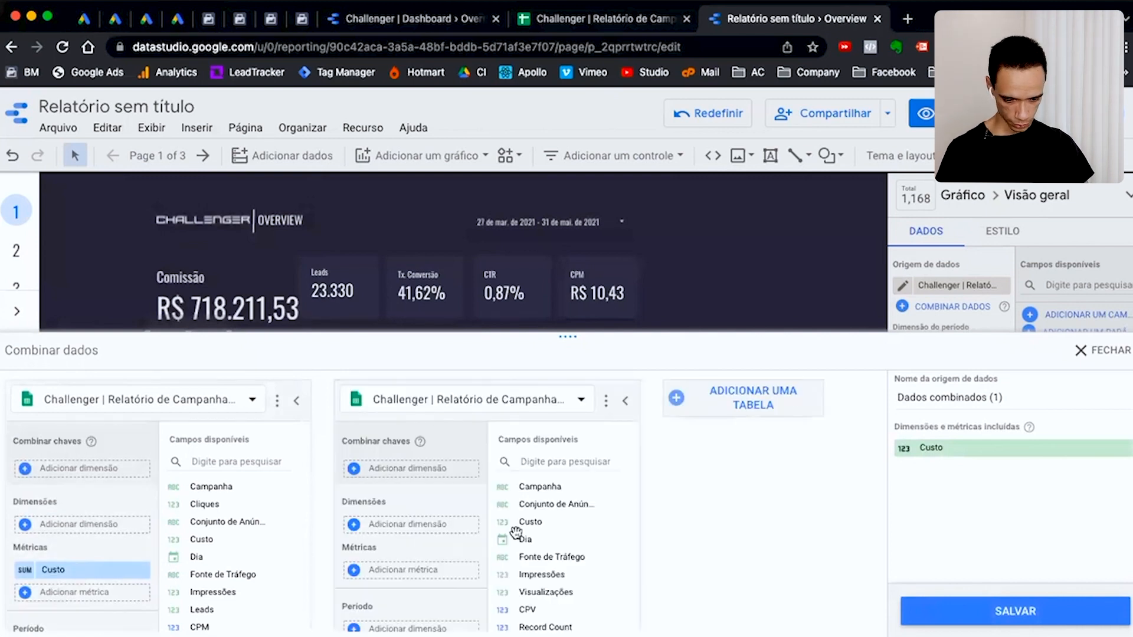
{"action": "left_click_drag", "start_coordinate": [549, 522], "coordinate": [416, 571]}
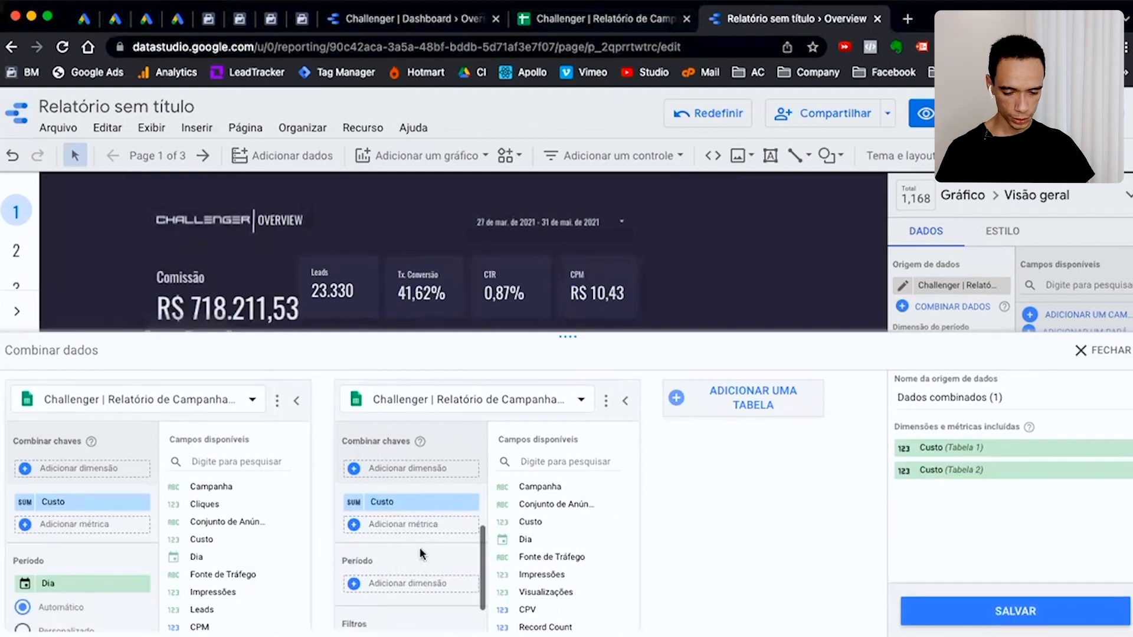
Set Dia as the period dimension of the DISTRIBUIÇÃO table and add the ANTECIPAÇÃO source as the blend's third table
{"action": "scroll", "coordinate": [419, 547], "scroll_direction": "down", "scroll_amount": 2}
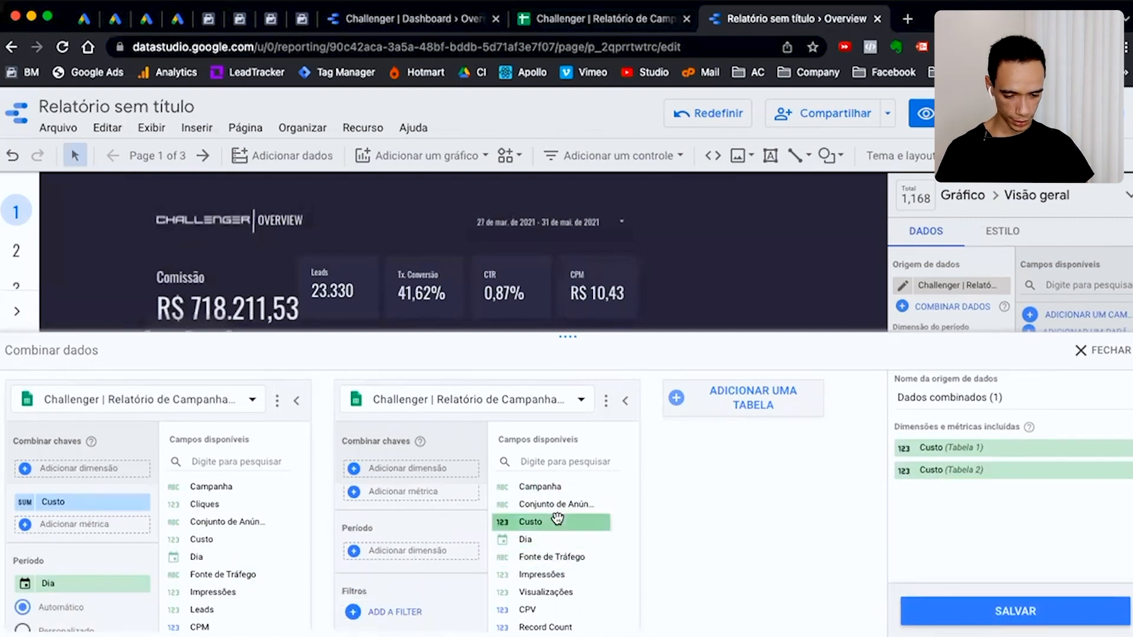
{"action": "left_click_drag", "start_coordinate": [535, 540], "coordinate": [395, 550]}
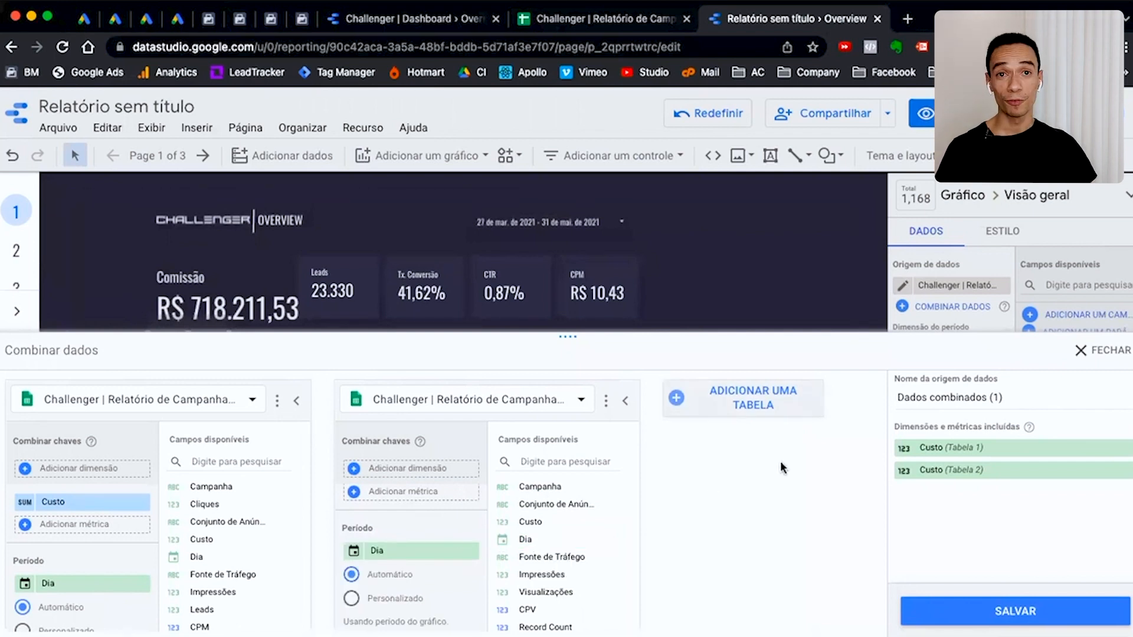
{"action": "left_click", "coordinate": [760, 401]}
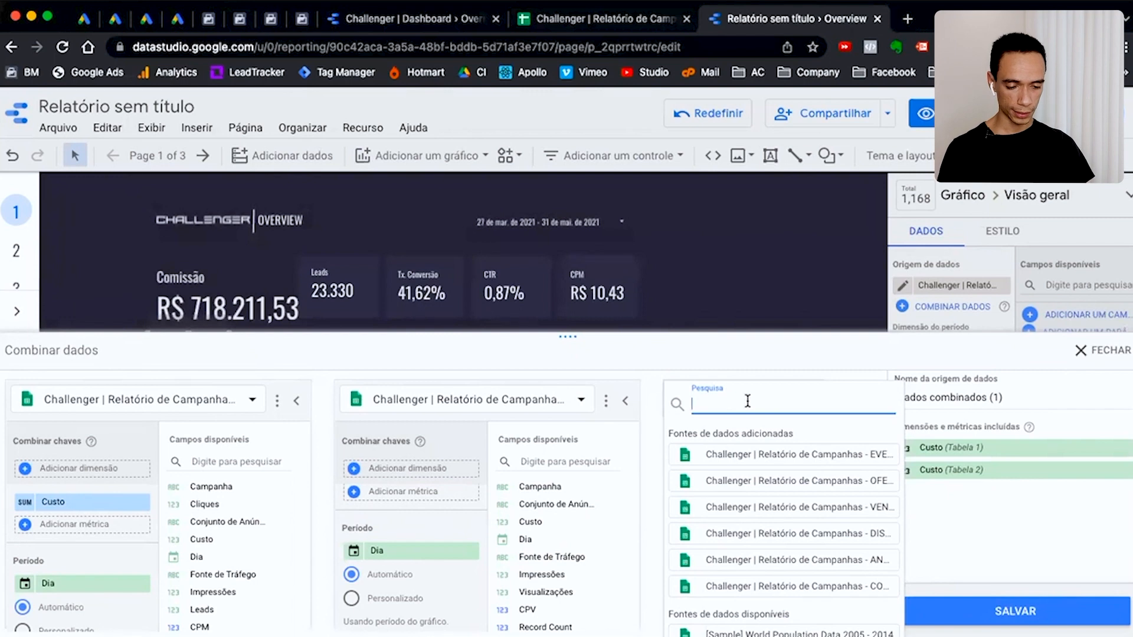
{"action": "type", "text": "ante"}
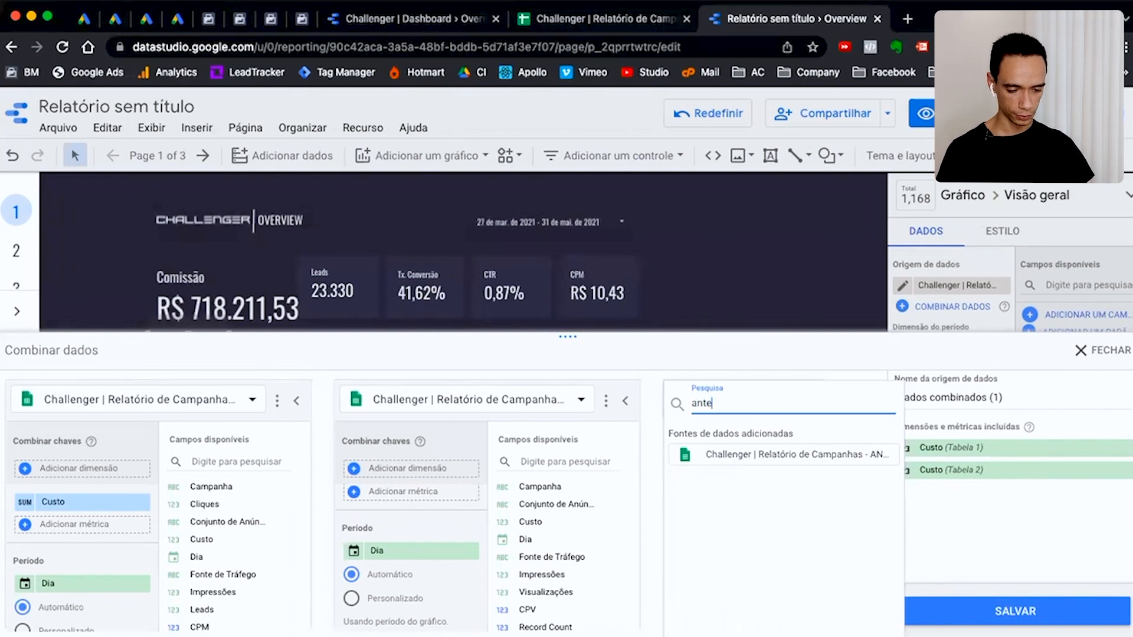
{"action": "left_click", "coordinate": [798, 452]}
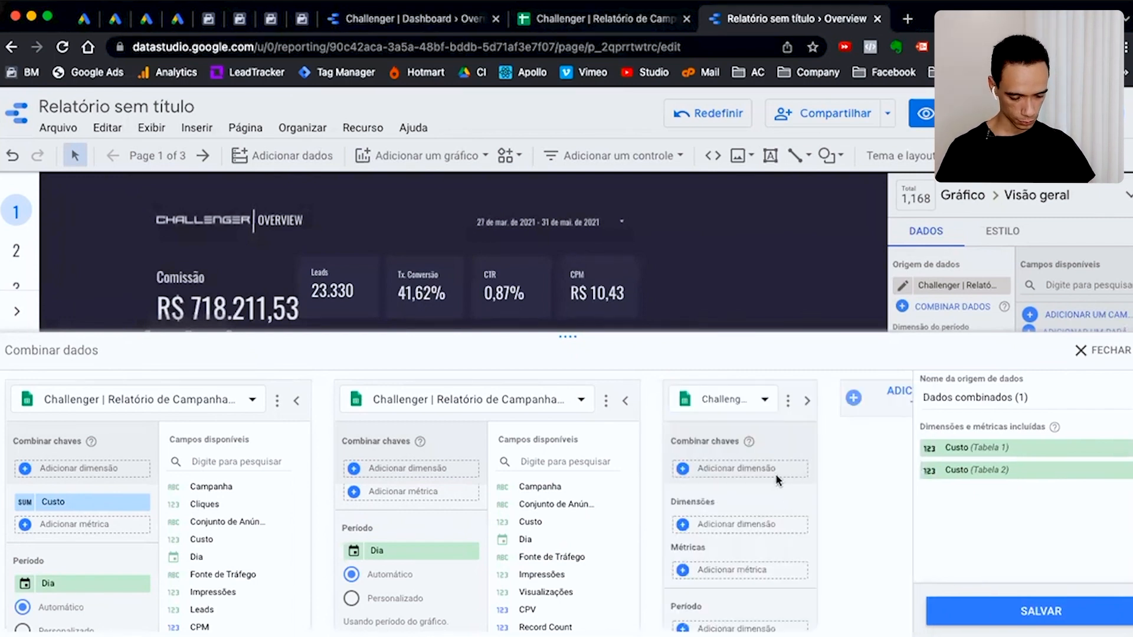
Give the ANTECIPAÇÃO table in the blend Custo as its metric and Dia as its period dimension
{"action": "left_click", "coordinate": [710, 401]}
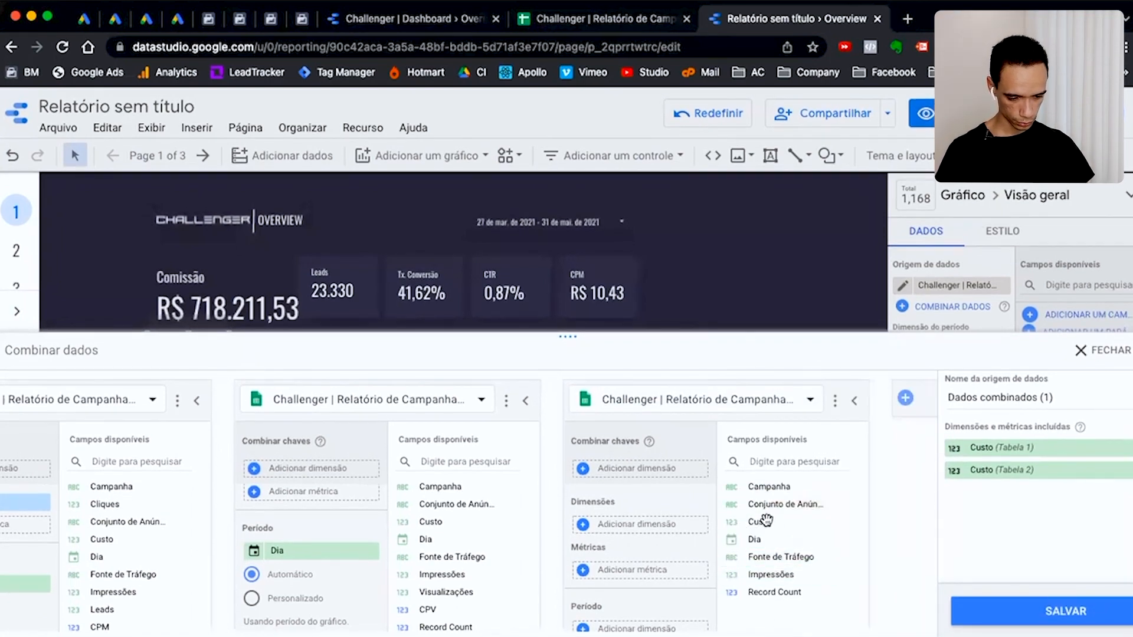
{"action": "left_click_drag", "start_coordinate": [766, 520], "coordinate": [653, 524]}
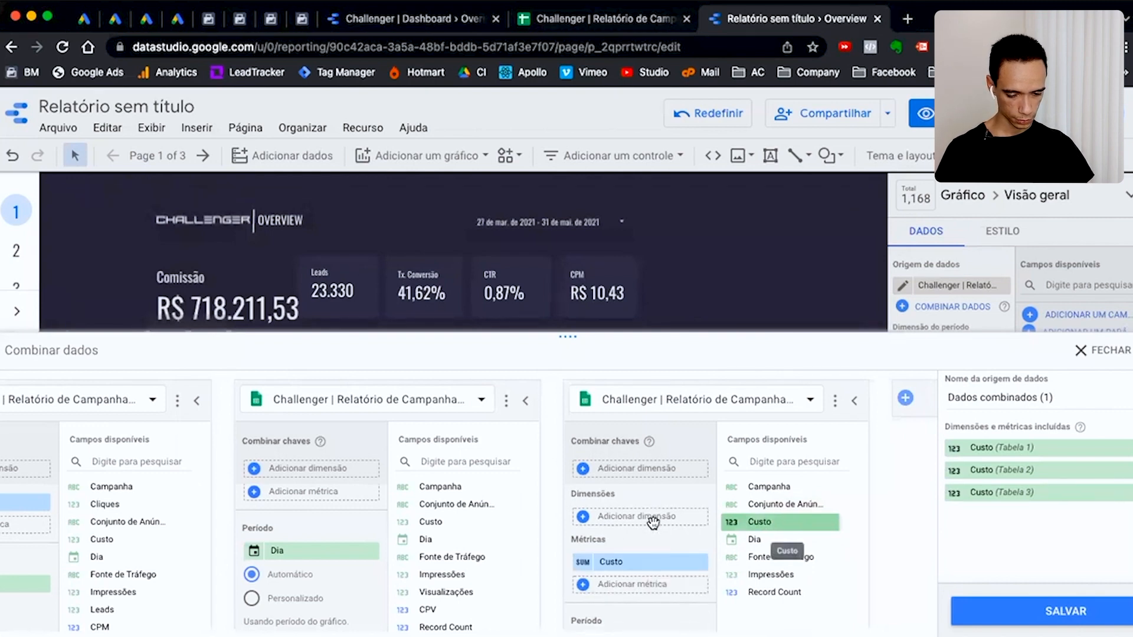
{"action": "scroll", "coordinate": [655, 524], "scroll_direction": "down", "scroll_amount": 2}
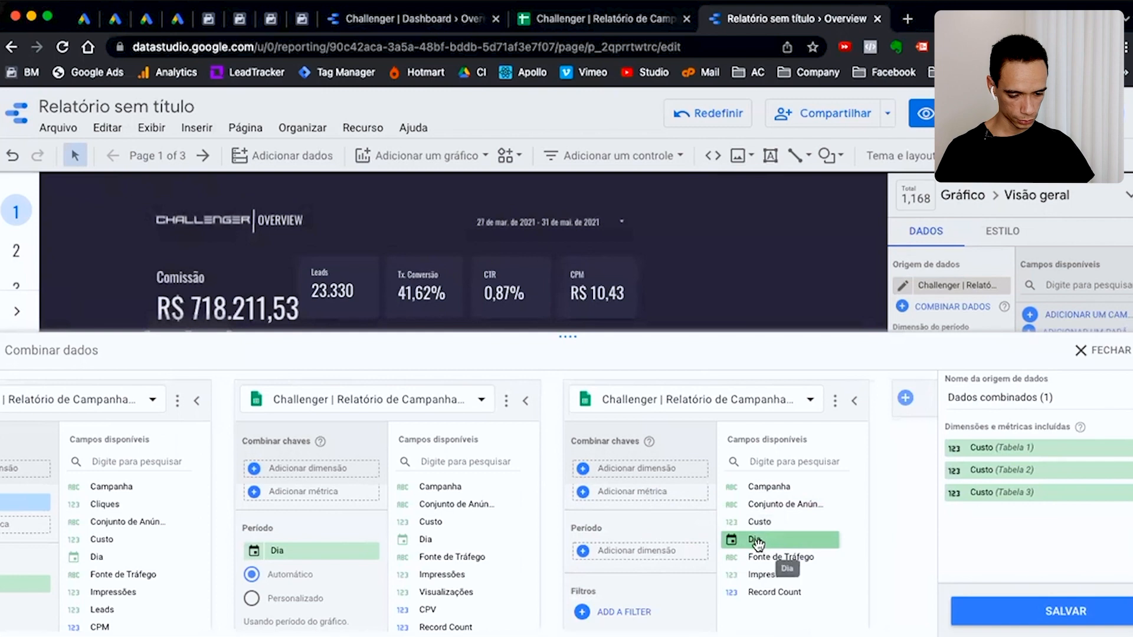
{"action": "left_click_drag", "start_coordinate": [601, 554], "coordinate": [612, 558]}
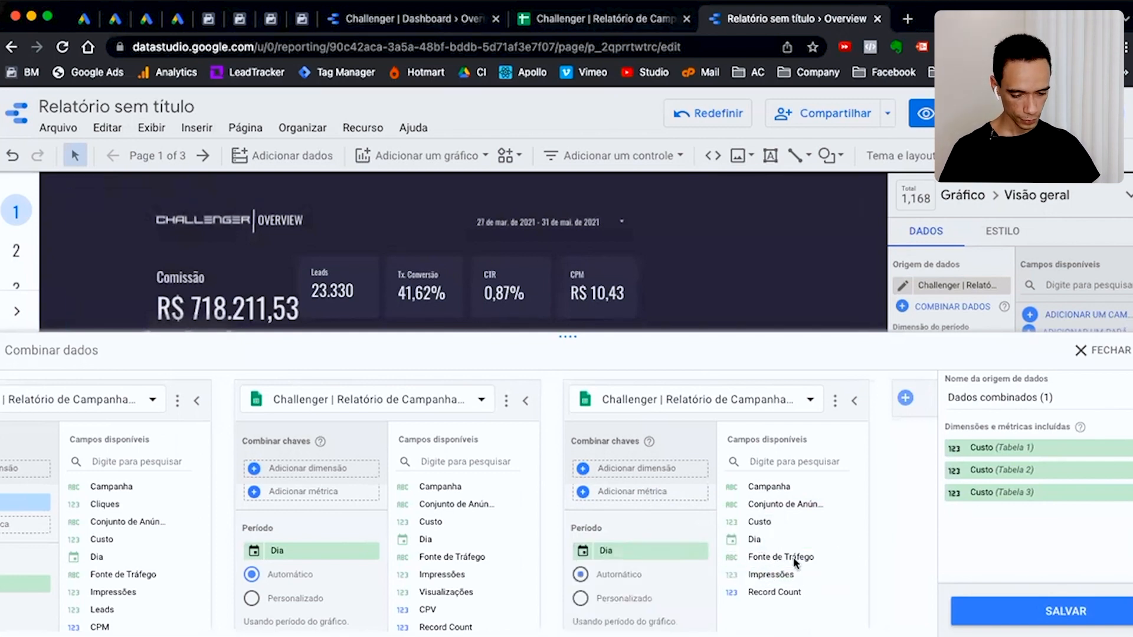
Add the EVENTO source as the blend's fourth table, with Custo as its metric and Dia as its period dimension
{"action": "left_click", "coordinate": [907, 400]}
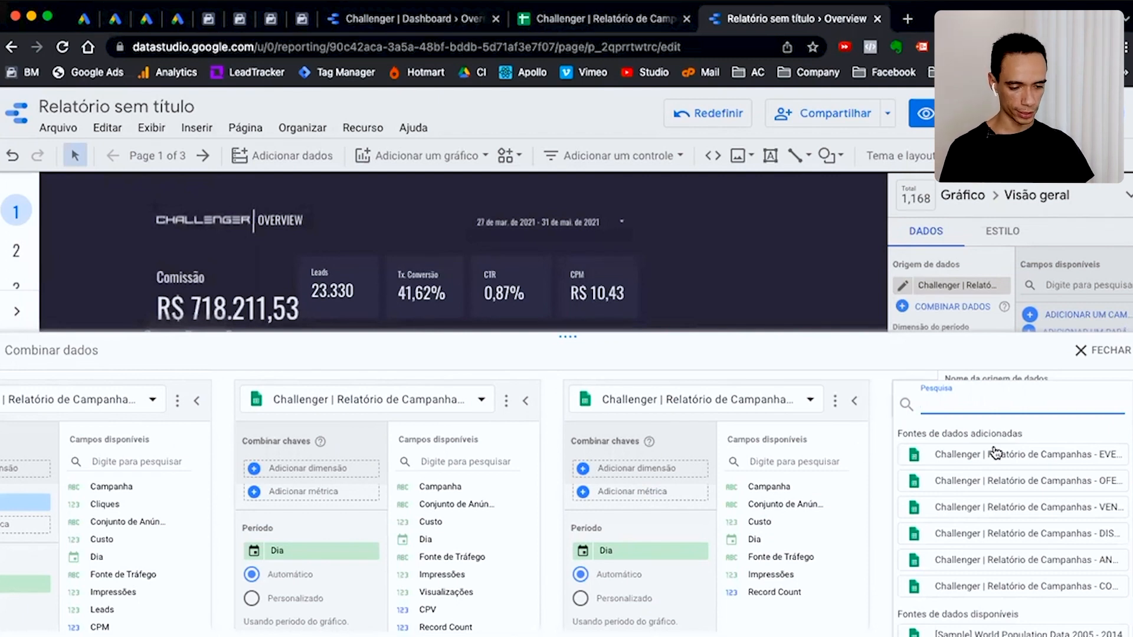
{"action": "type", "text": "event"}
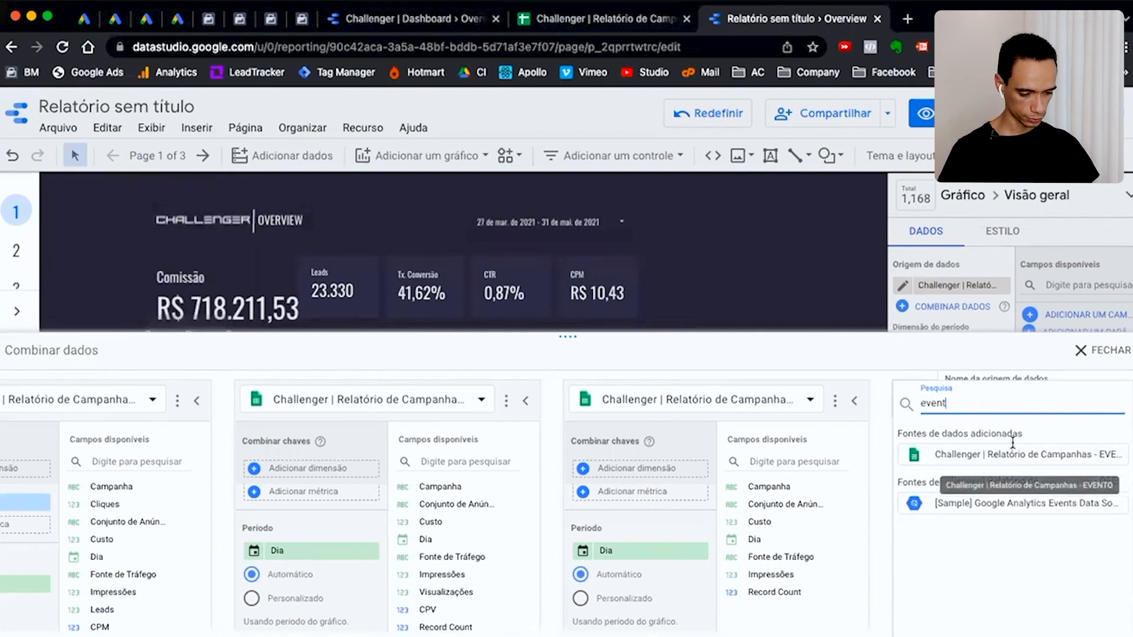
{"action": "left_click", "coordinate": [1028, 455]}
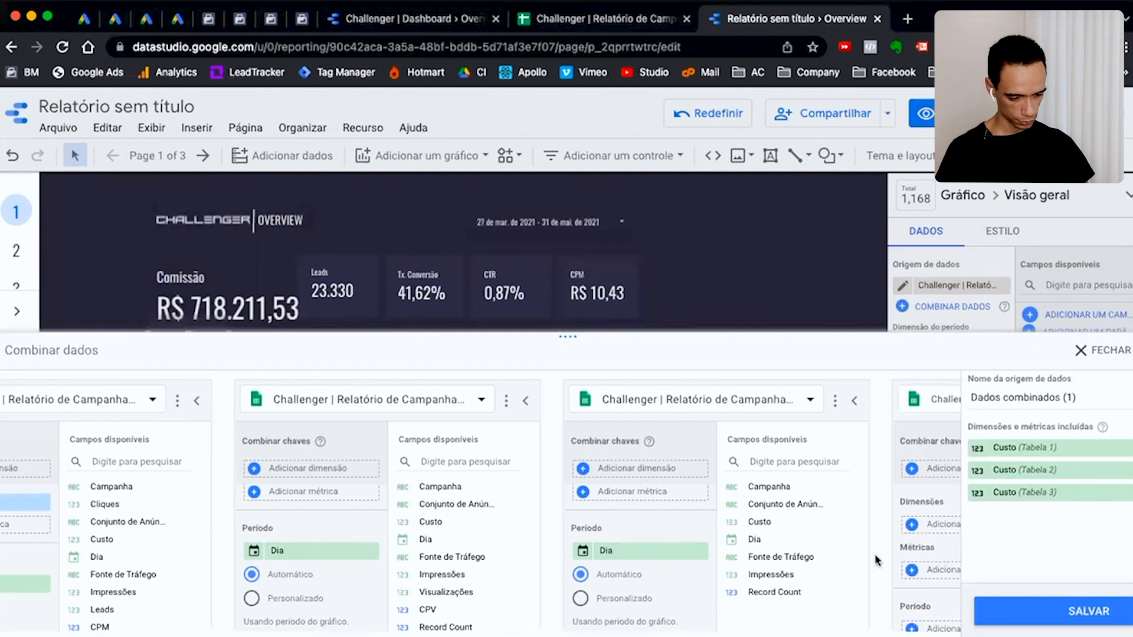
{"action": "scroll", "coordinate": [875, 554], "scroll_direction": "right", "scroll_amount": 5}
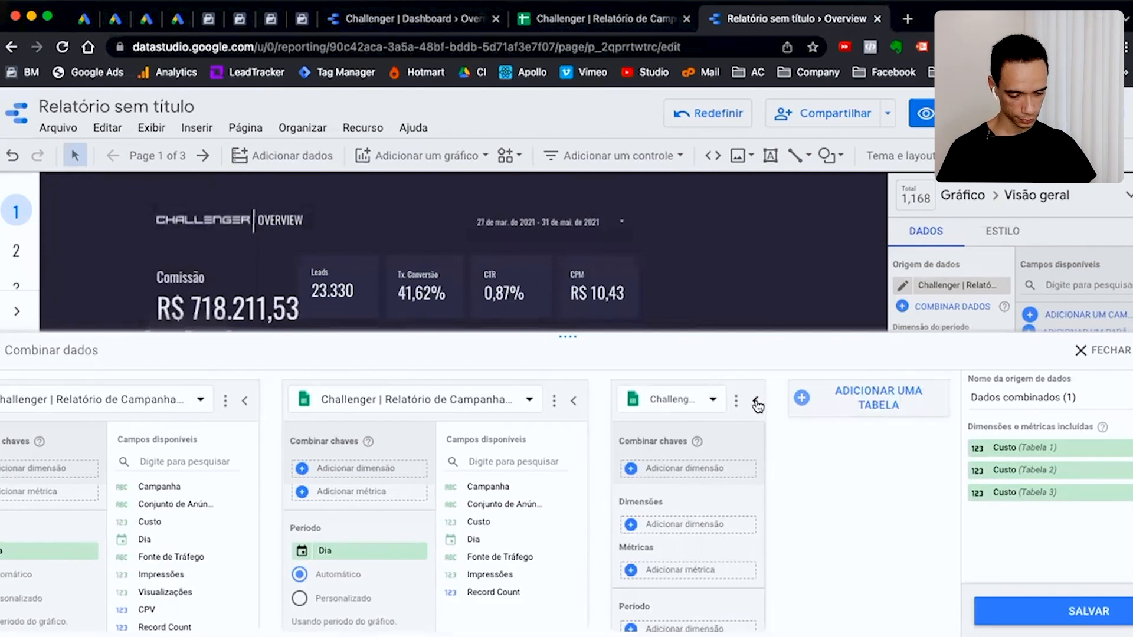
{"action": "left_click", "coordinate": [757, 405]}
{"action": "scroll", "coordinate": [827, 515], "scroll_direction": "right", "scroll_amount": 2}
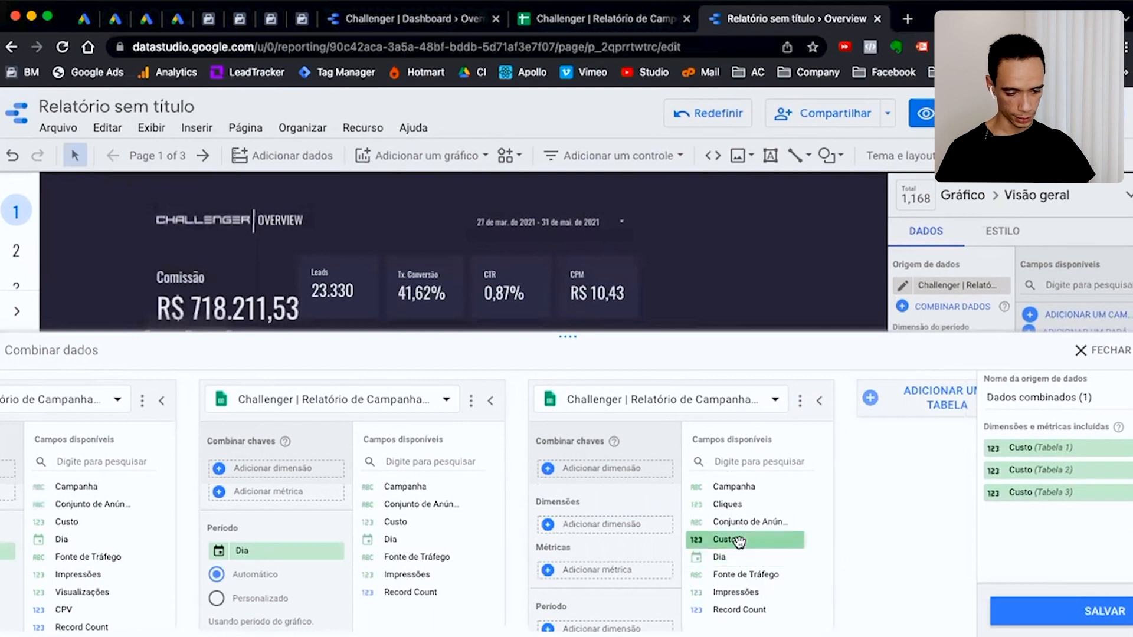
{"action": "left_click_drag", "start_coordinate": [737, 541], "coordinate": [620, 524]}
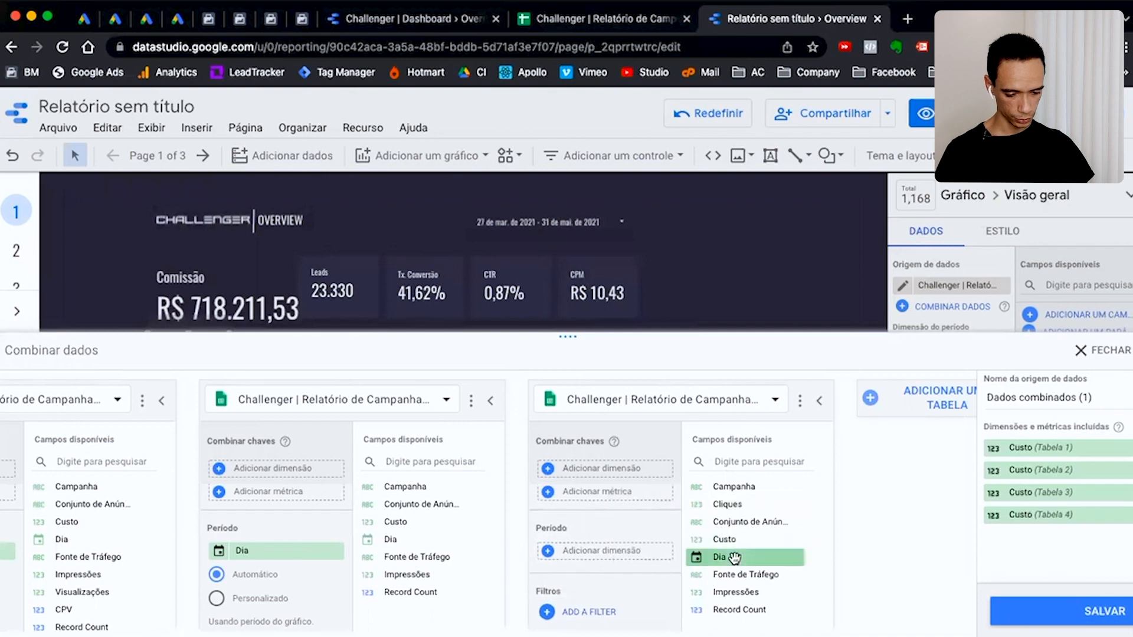
{"action": "left_click_drag", "start_coordinate": [733, 556], "coordinate": [586, 551]}
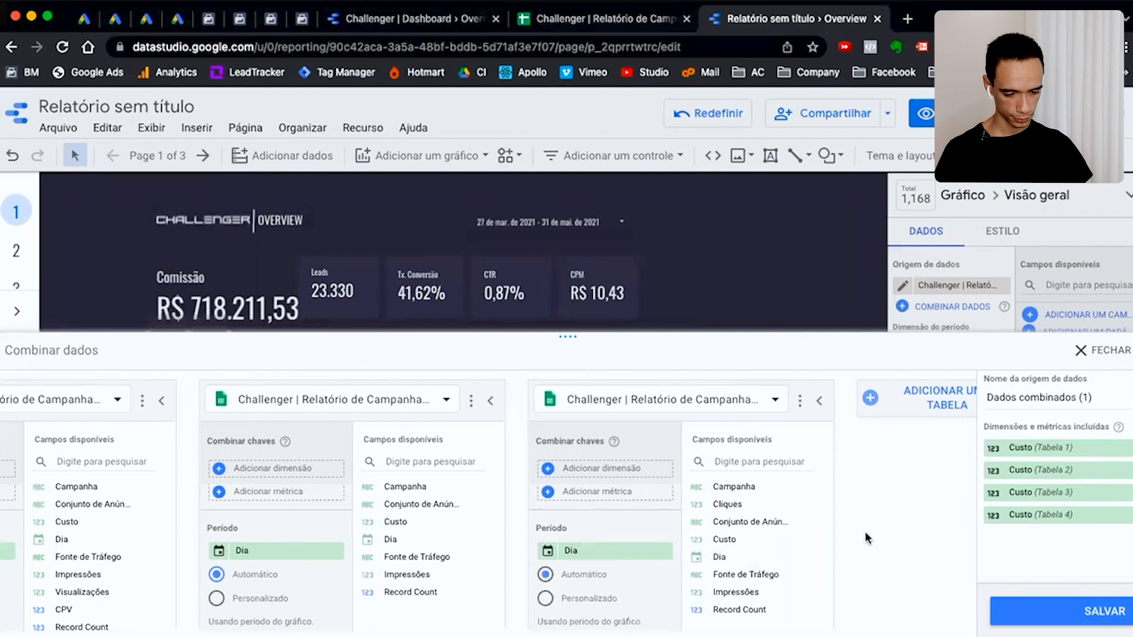
Add the OFERTA source as the blend's fifth table, with Custo as its metric and Dia as its period dimension
{"action": "scroll", "coordinate": [874, 543], "scroll_direction": "right", "scroll_amount": 1}
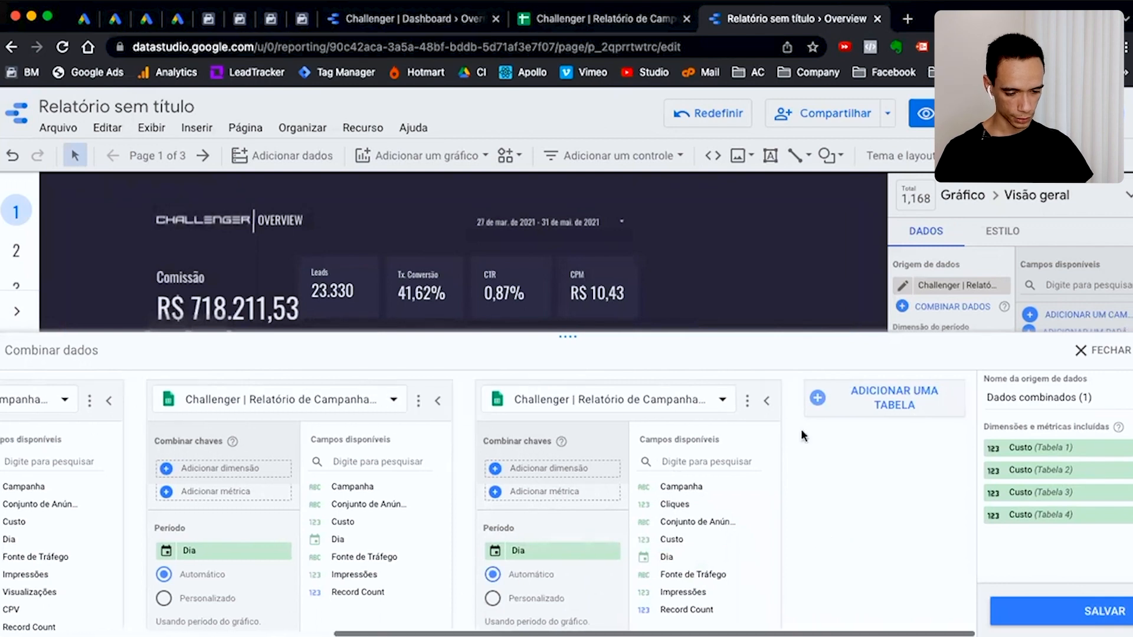
{"action": "left_click", "coordinate": [878, 406]}
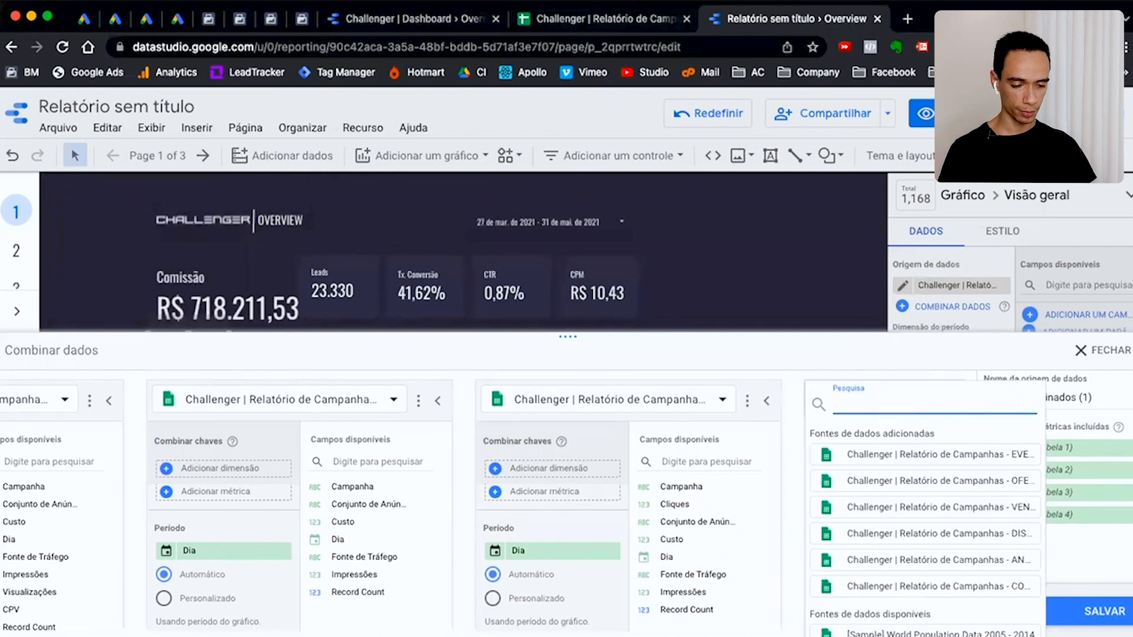
{"action": "type", "text": "che"}
{"action": "left_click", "coordinate": [915, 459]}
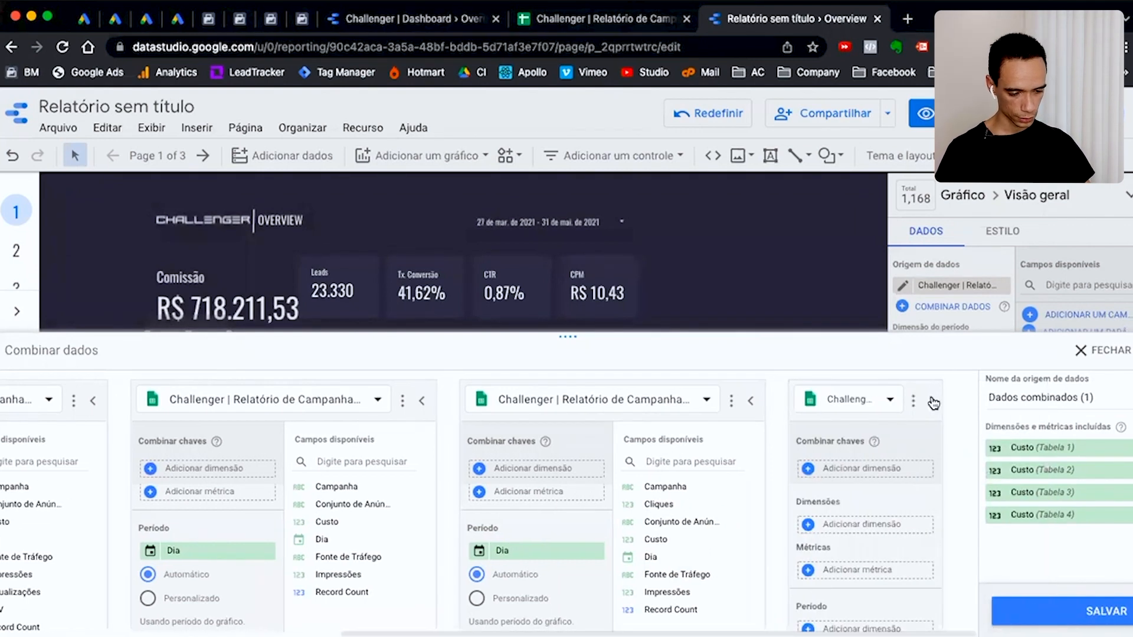
{"action": "left_click", "coordinate": [933, 401]}
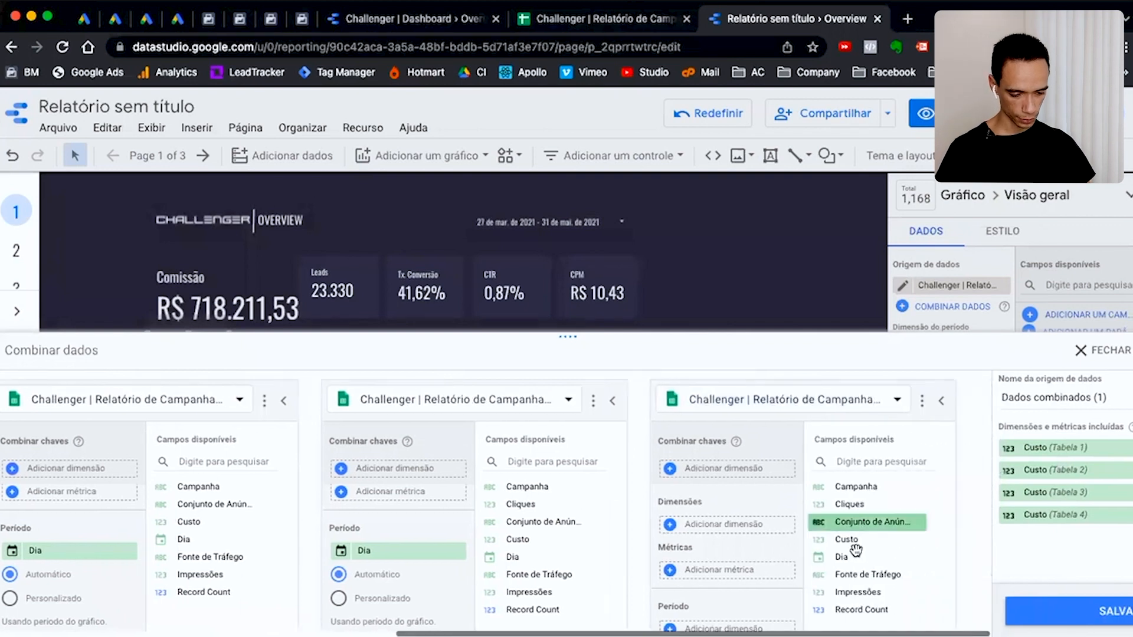
{"action": "left_click_drag", "start_coordinate": [862, 540], "coordinate": [724, 572]}
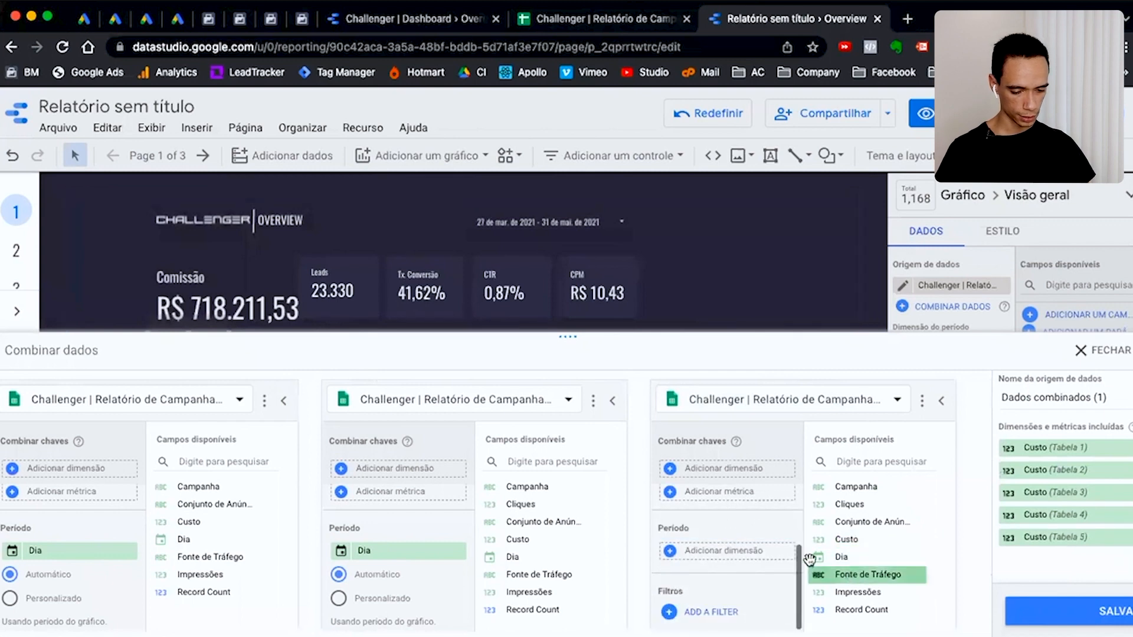
{"action": "left_click_drag", "start_coordinate": [853, 559], "coordinate": [708, 553]}
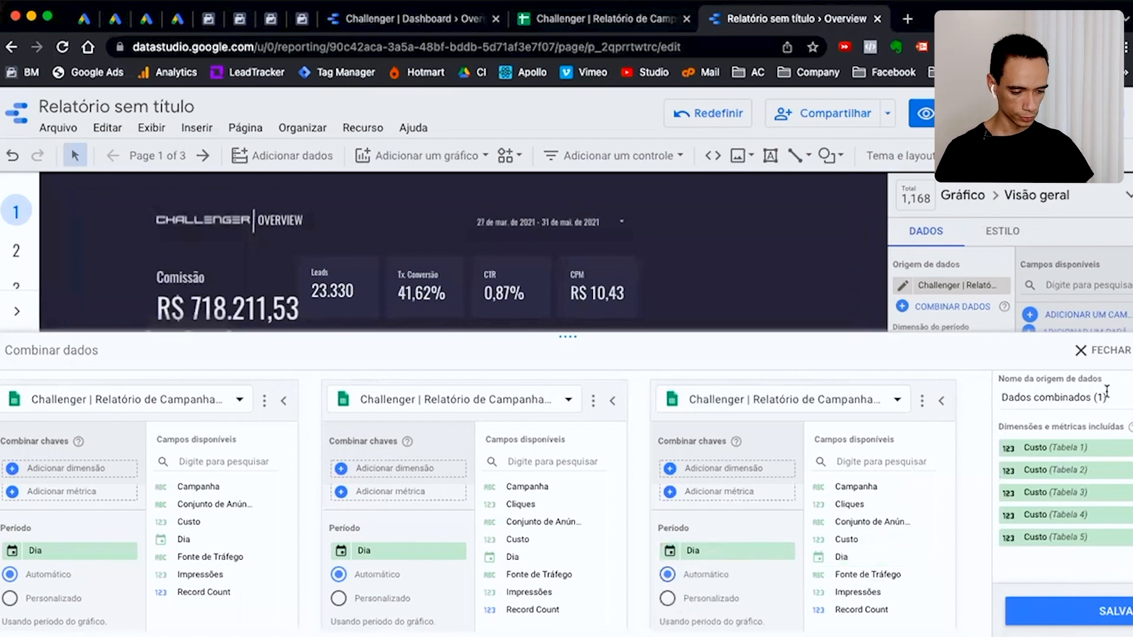
Name the blended data source Custo Total and save it
{"action": "left_click_drag", "start_coordinate": [1108, 397], "coordinate": [997, 403]}
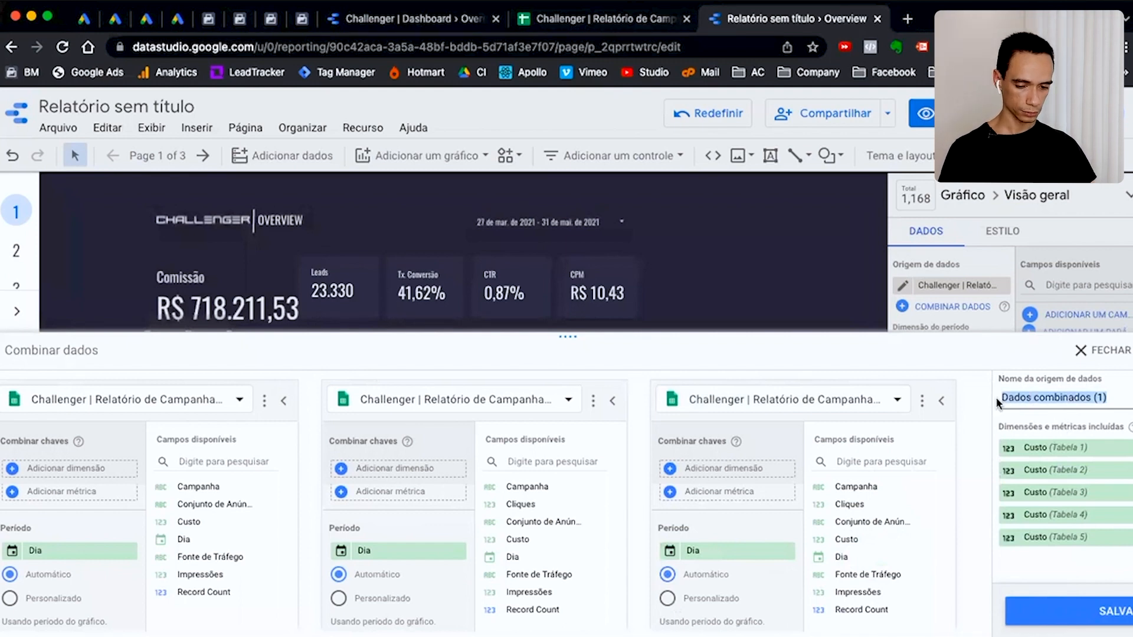
{"action": "type", "text": "Custo Total"}
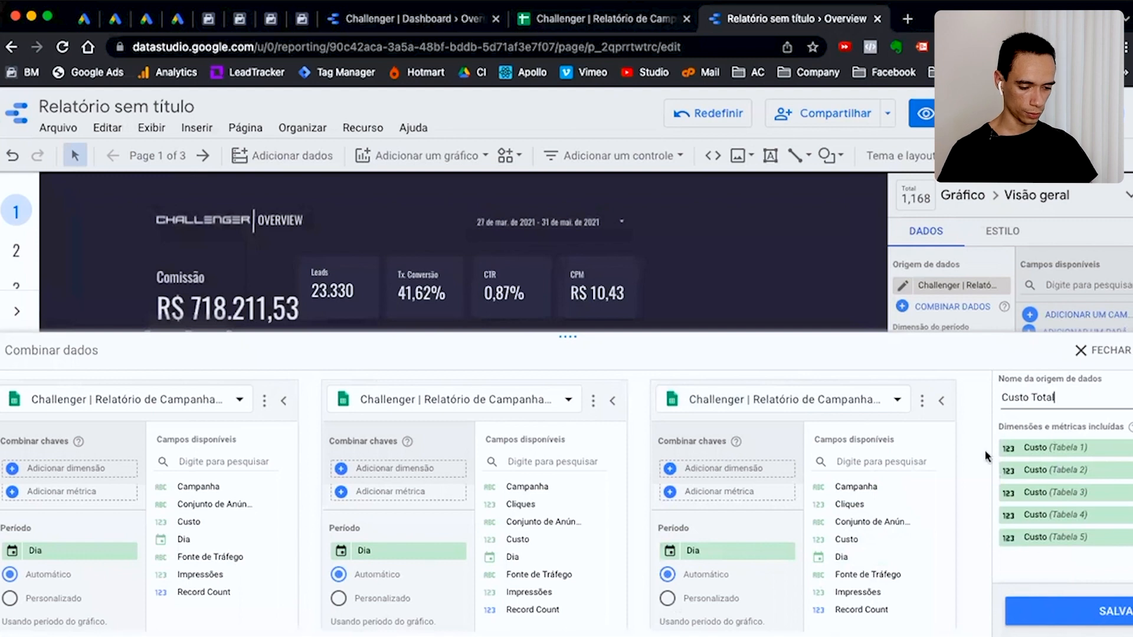
{"action": "left_click", "coordinate": [1100, 615]}
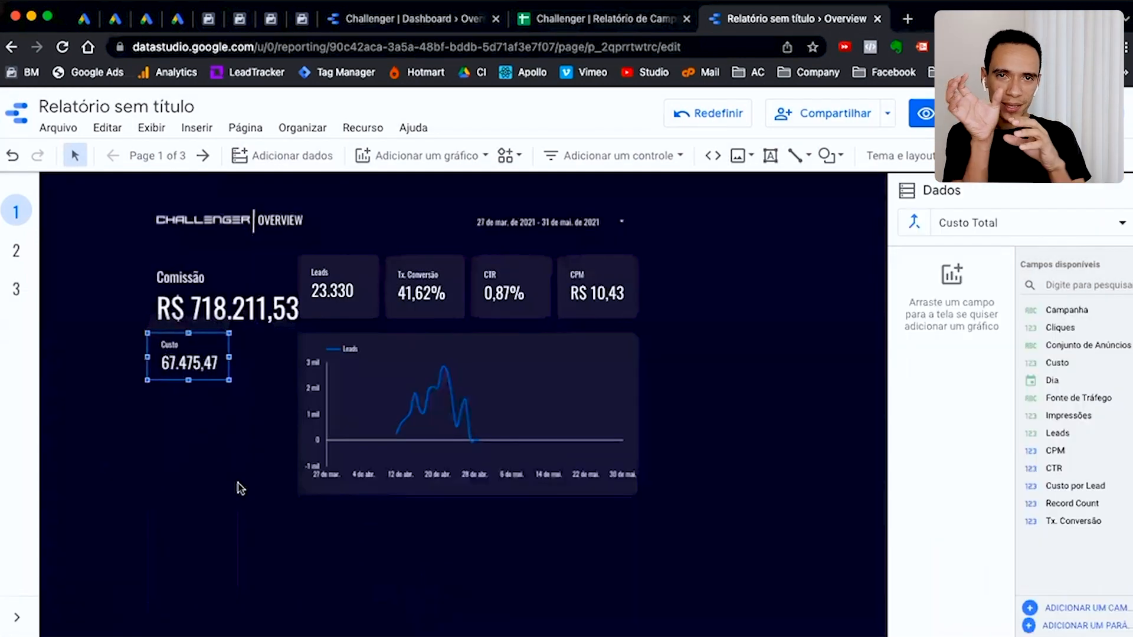
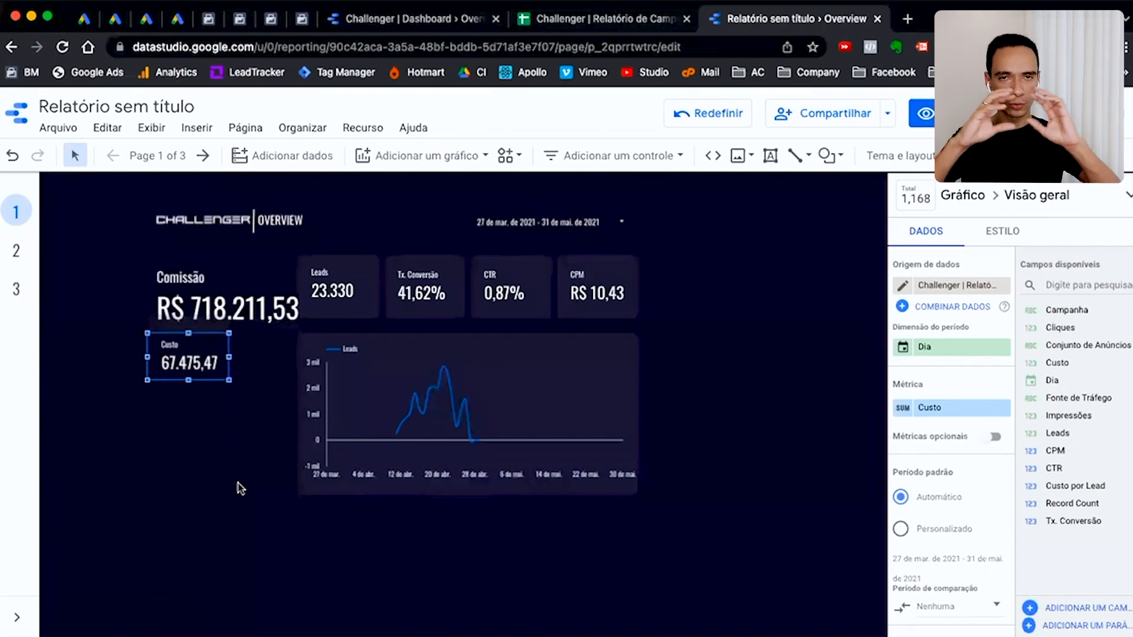
{"action": "left_click", "coordinate": [941, 285]}
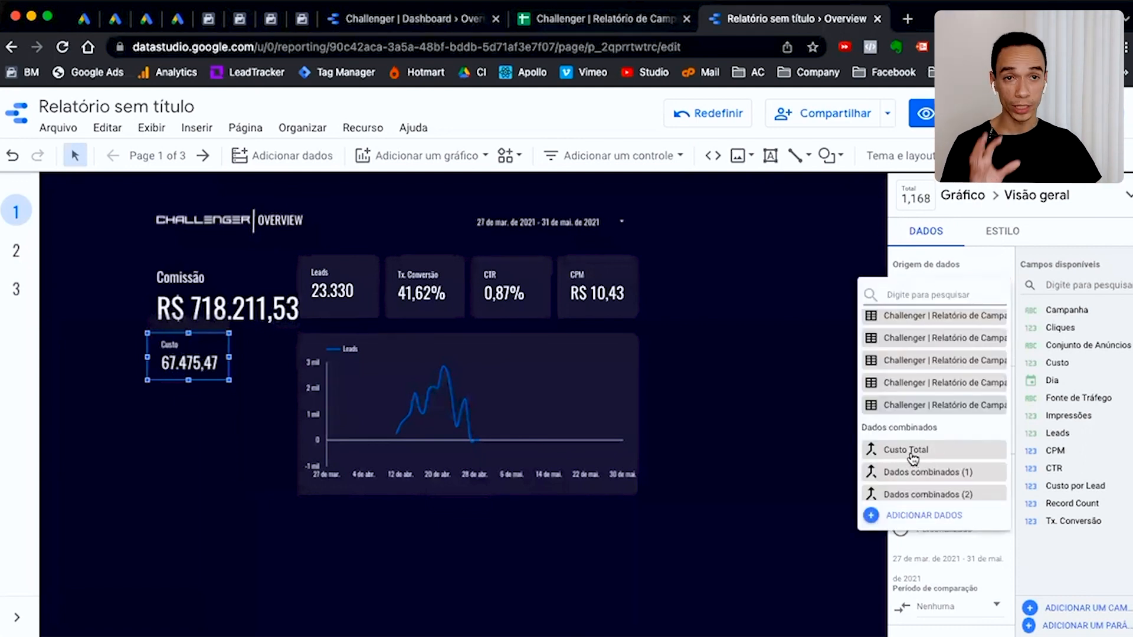
{"action": "left_click", "coordinate": [222, 475]}
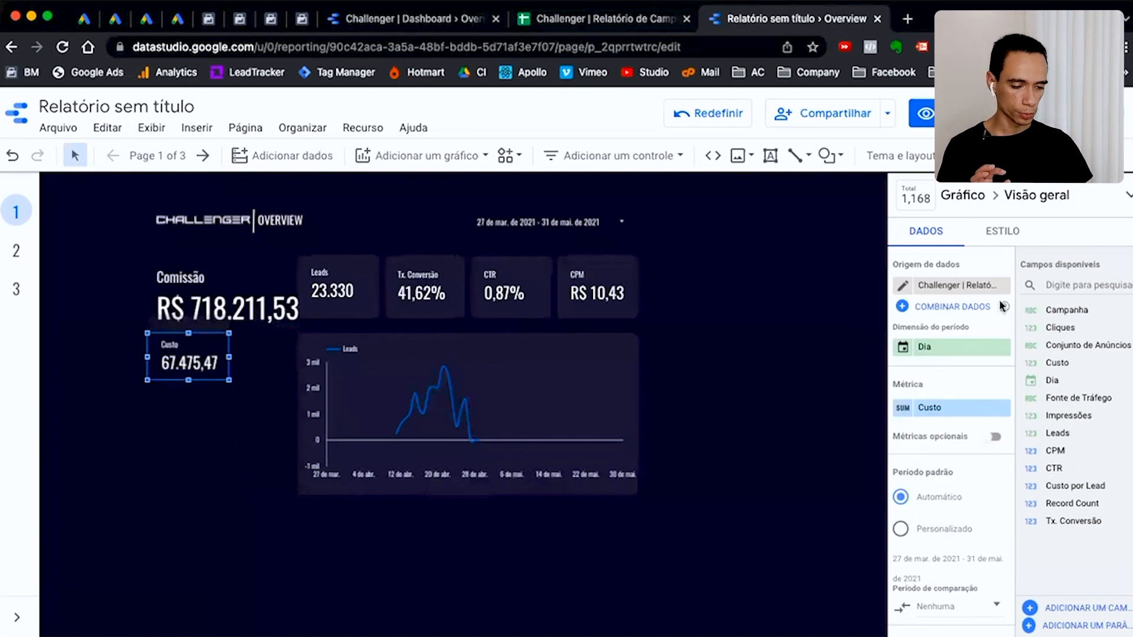
{"action": "left_click", "coordinate": [971, 285]}
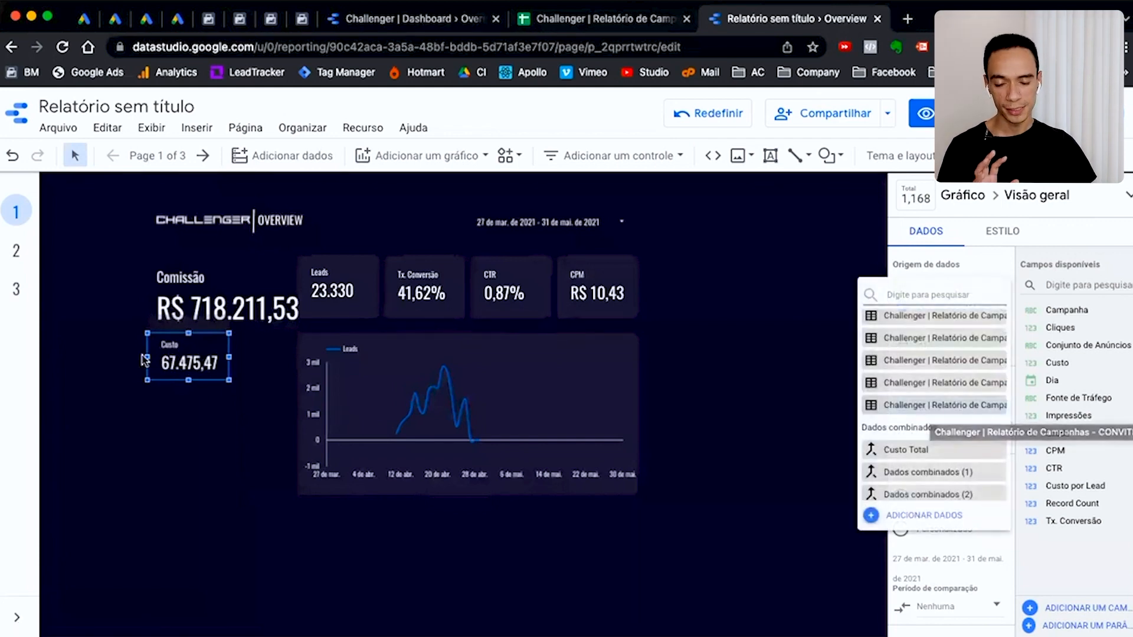
{"action": "left_click", "coordinate": [223, 452]}
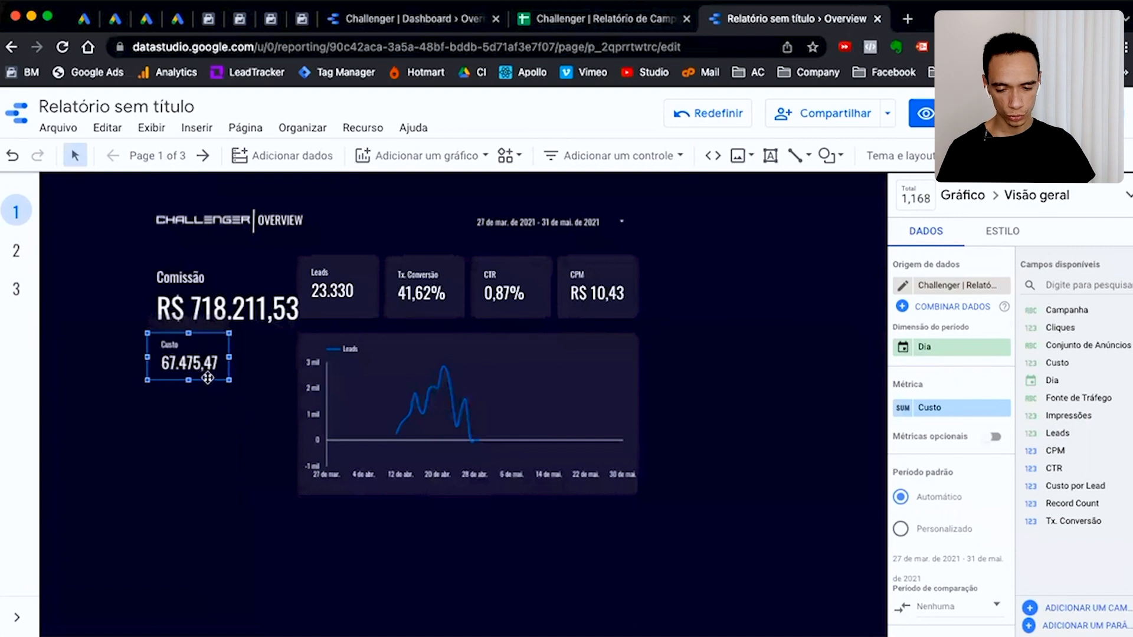
Duplicate the Custo scorecard, place the copy below the original and set its data source to the DISTRIBUIÇÃO sheet
{"action": "key", "text": "super+v"}
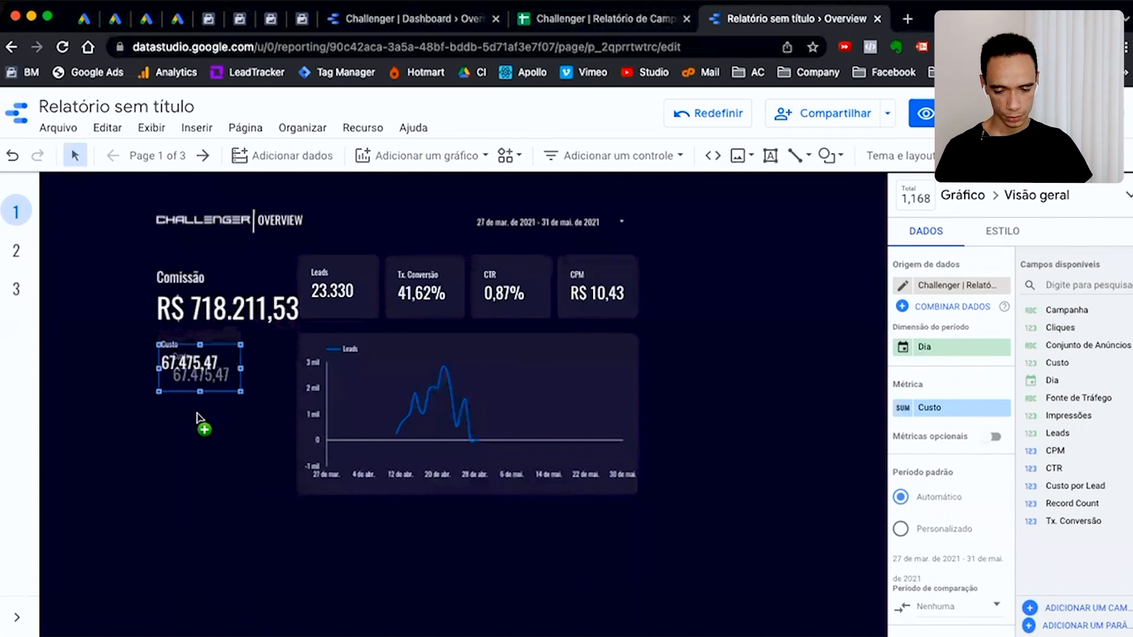
{"action": "left_click_drag", "start_coordinate": [197, 416], "coordinate": [204, 435]}
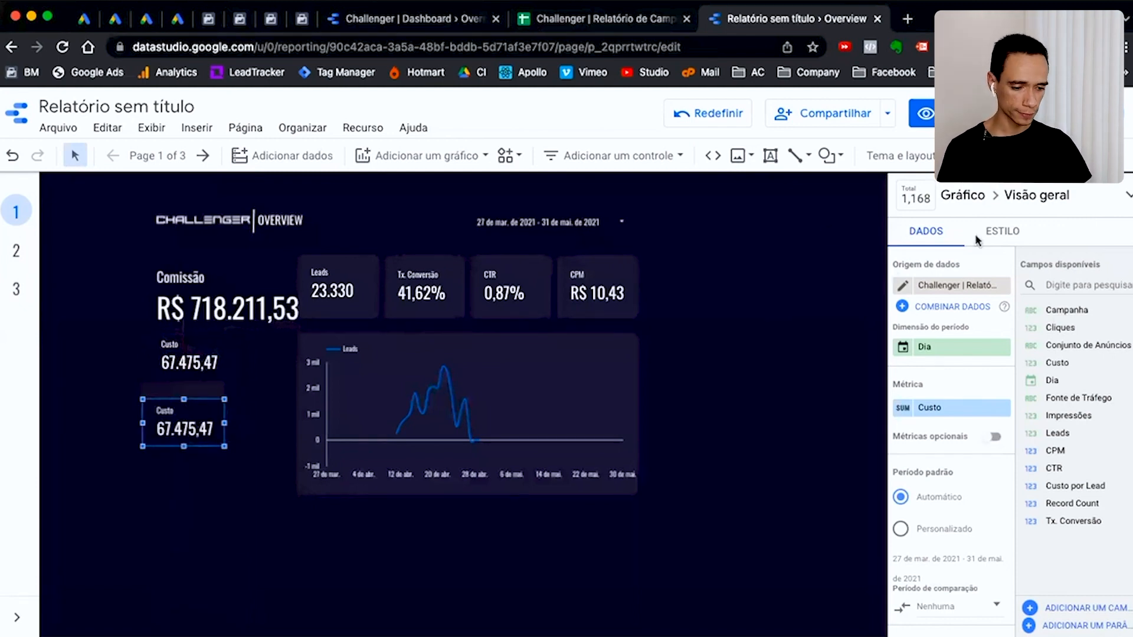
{"action": "left_click", "coordinate": [957, 287]}
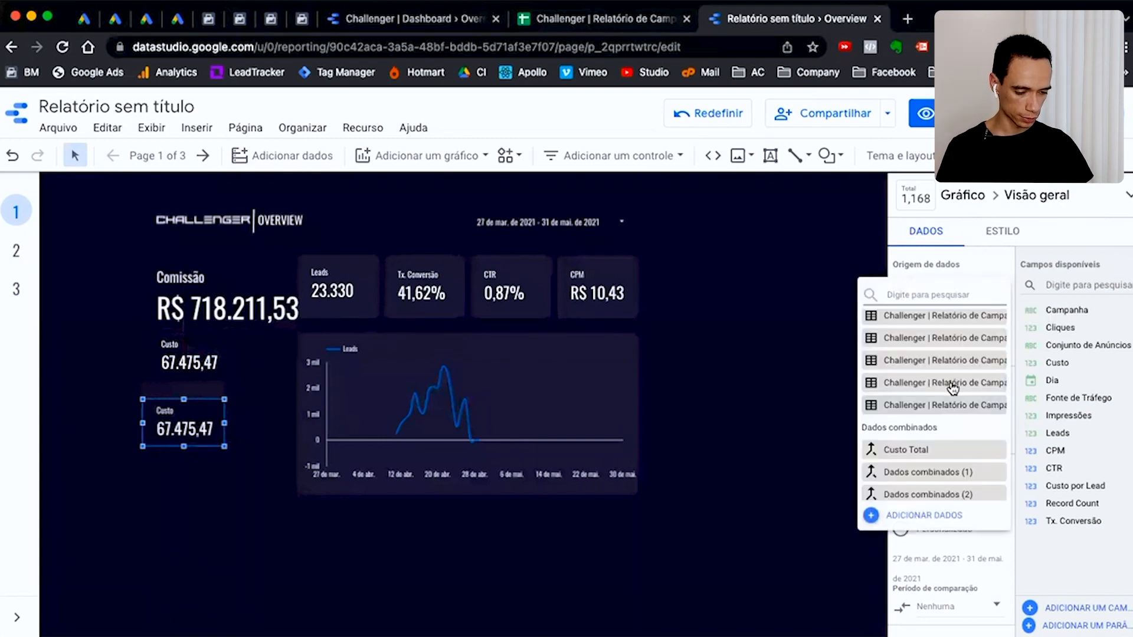
{"action": "left_click", "coordinate": [948, 360]}
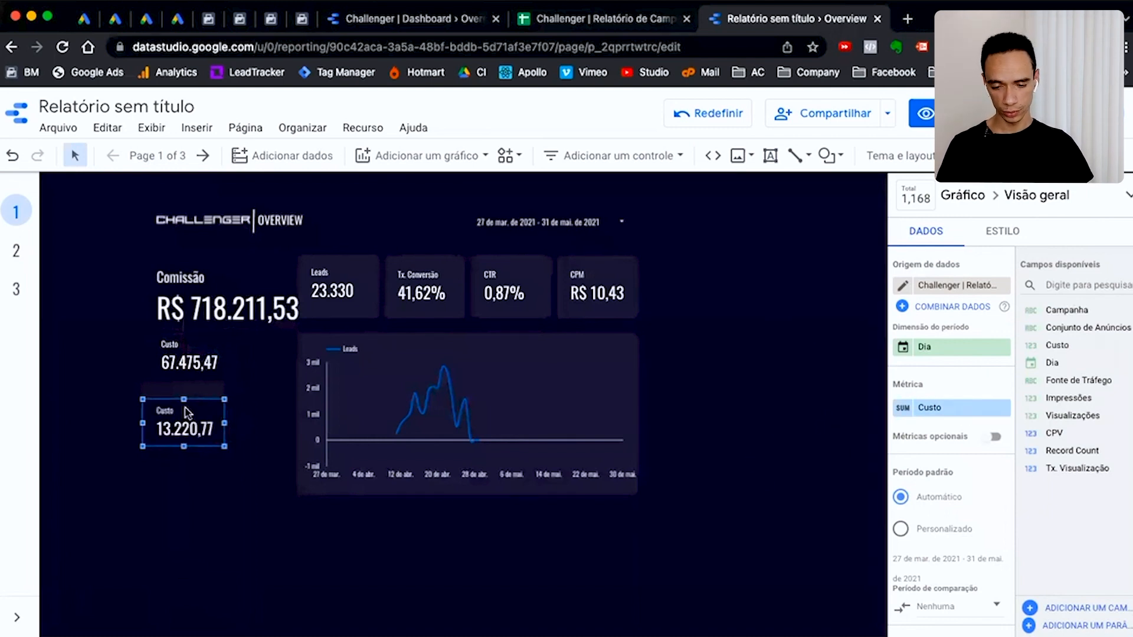
{"action": "left_click", "coordinate": [171, 505]}
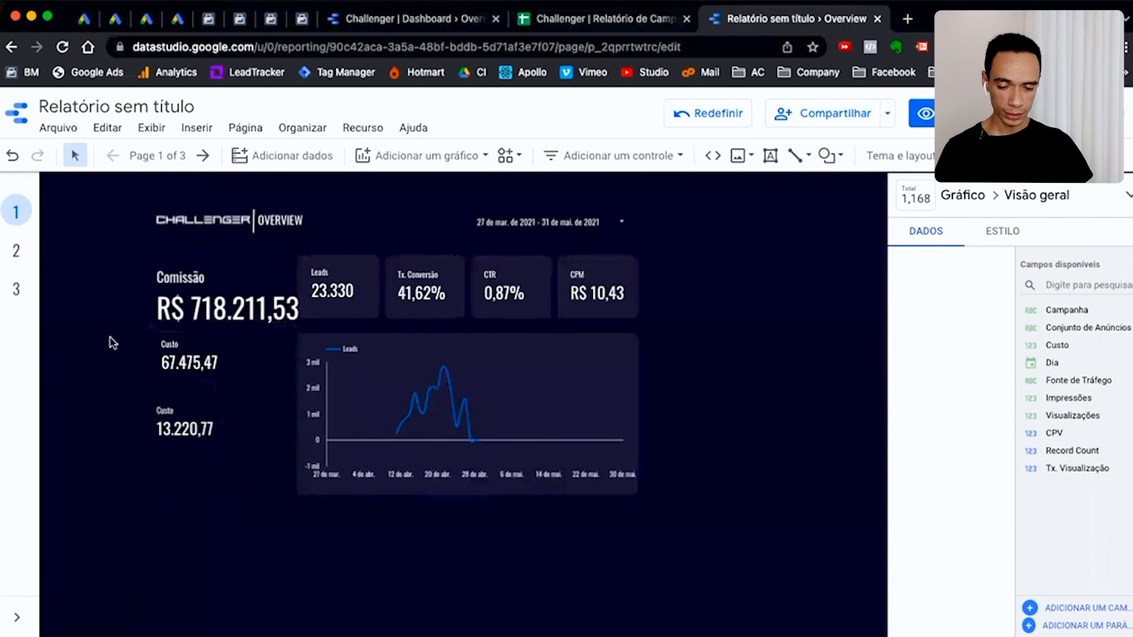
Blend the data of the two Custo scorecards and place the resulting Custo / Custo scorecard below them
{"action": "left_click_drag", "start_coordinate": [111, 338], "coordinate": [239, 446]}
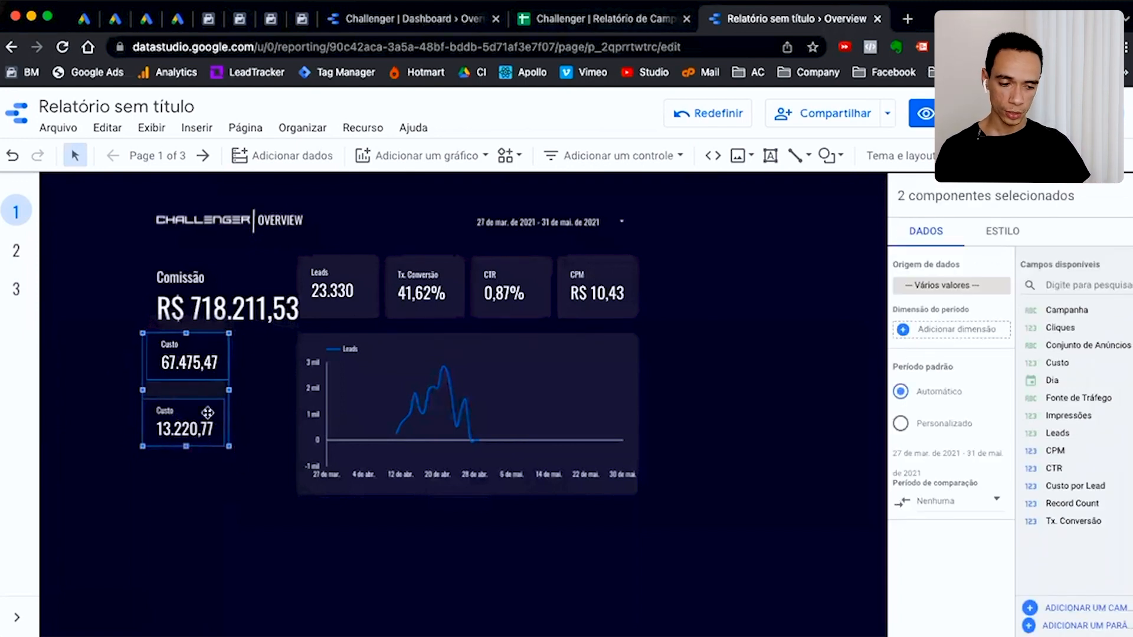
{"action": "right_click", "coordinate": [193, 352]}
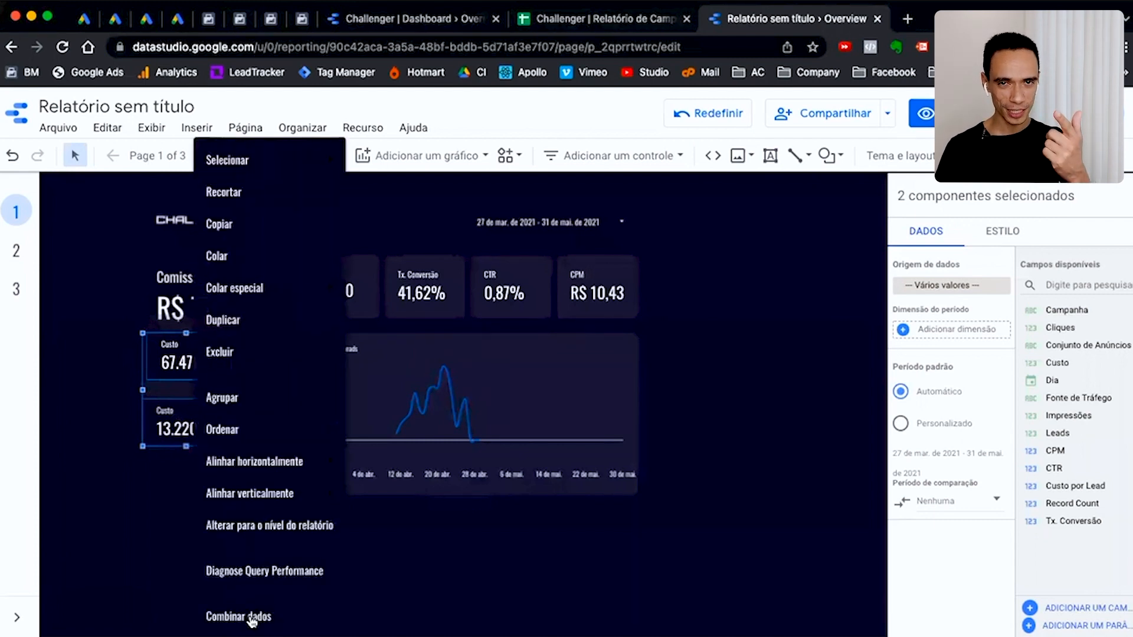
{"action": "left_click", "coordinate": [252, 618]}
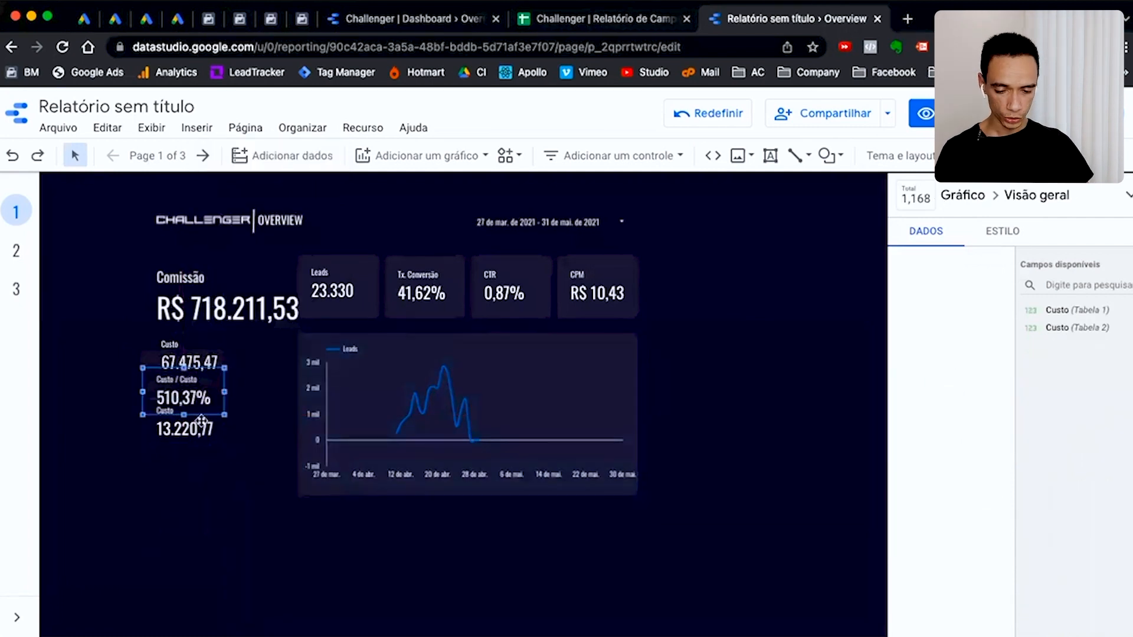
{"action": "left_click", "coordinate": [235, 520]}
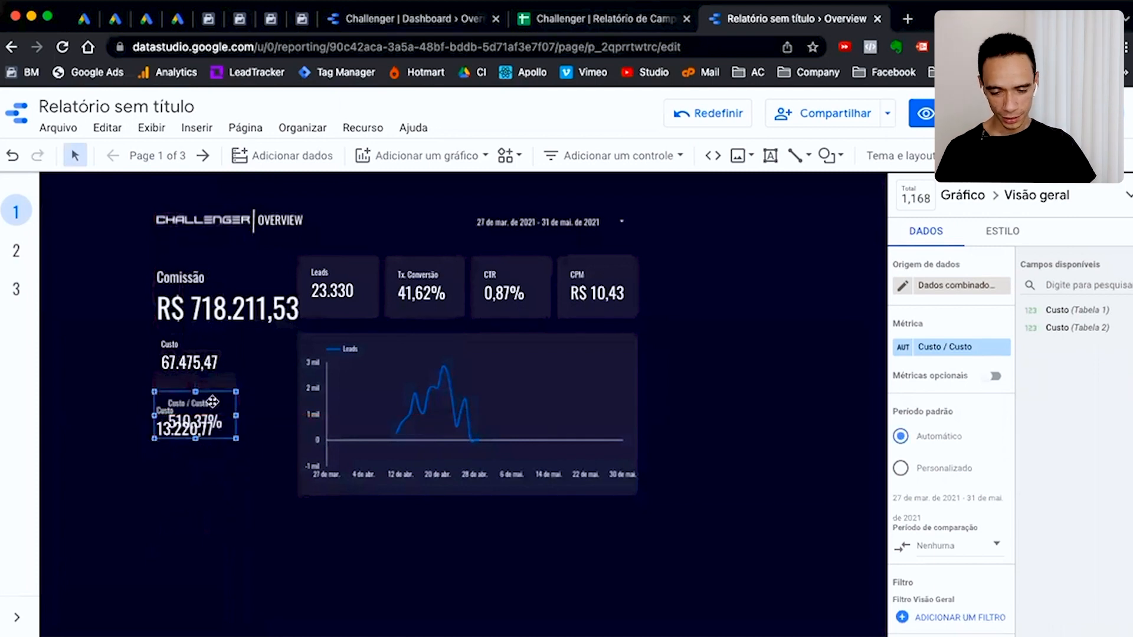
{"action": "left_click_drag", "start_coordinate": [213, 401], "coordinate": [258, 545]}
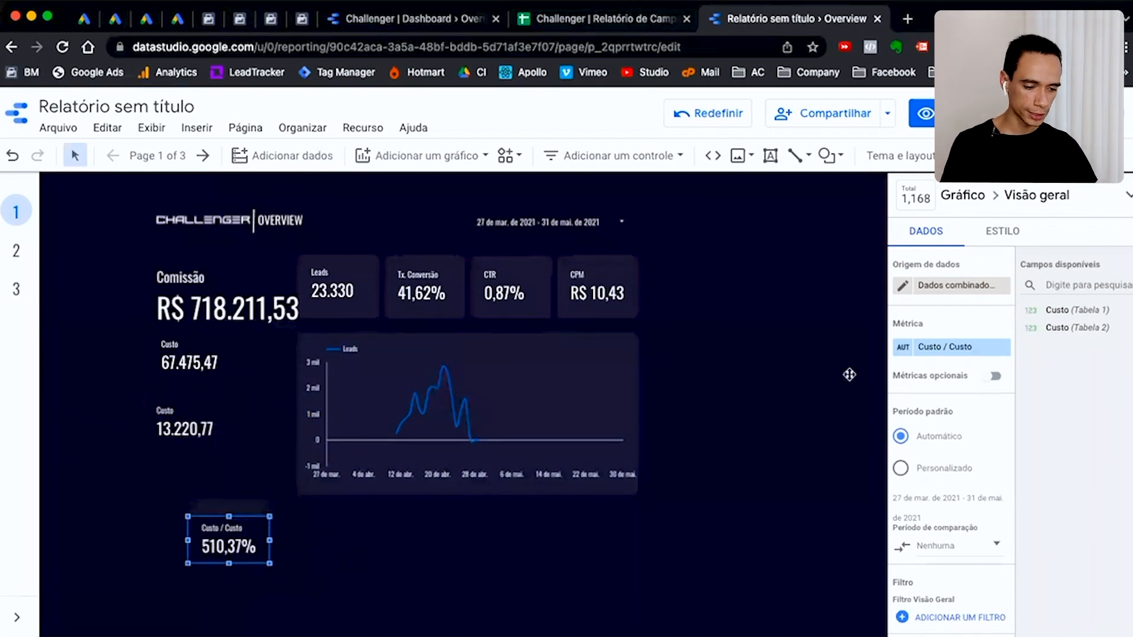
Set the data source of the Custo / Custo scorecard to the Custo Total blend
{"action": "left_click", "coordinate": [954, 288]}
{"action": "scroll", "coordinate": [941, 405], "scroll_direction": "up", "scroll_amount": 2}
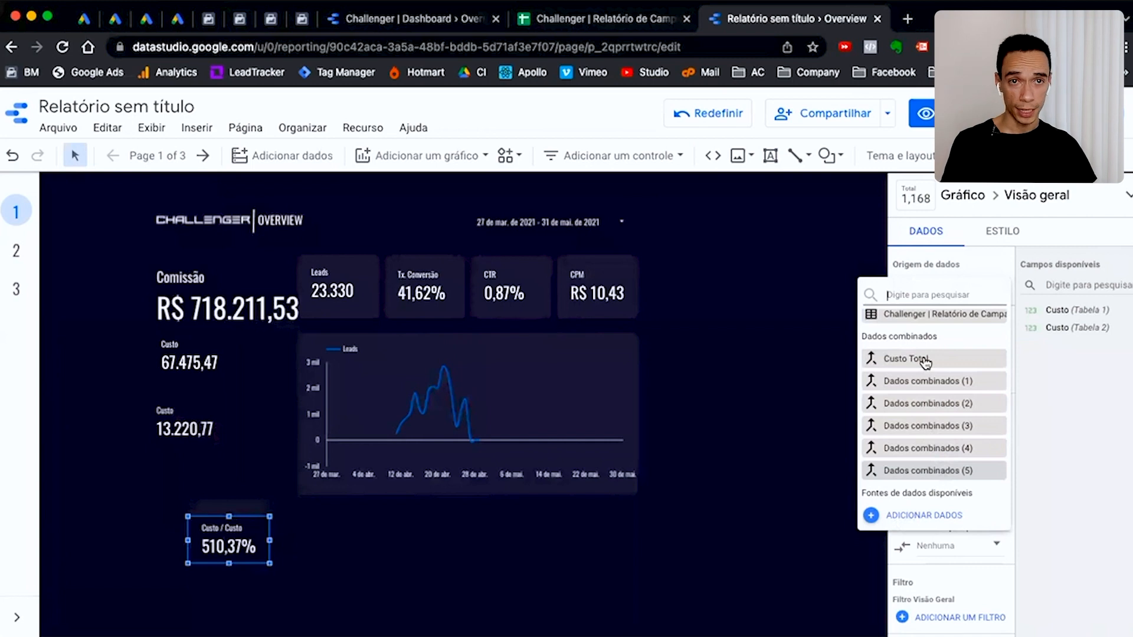
{"action": "left_click", "coordinate": [926, 360]}
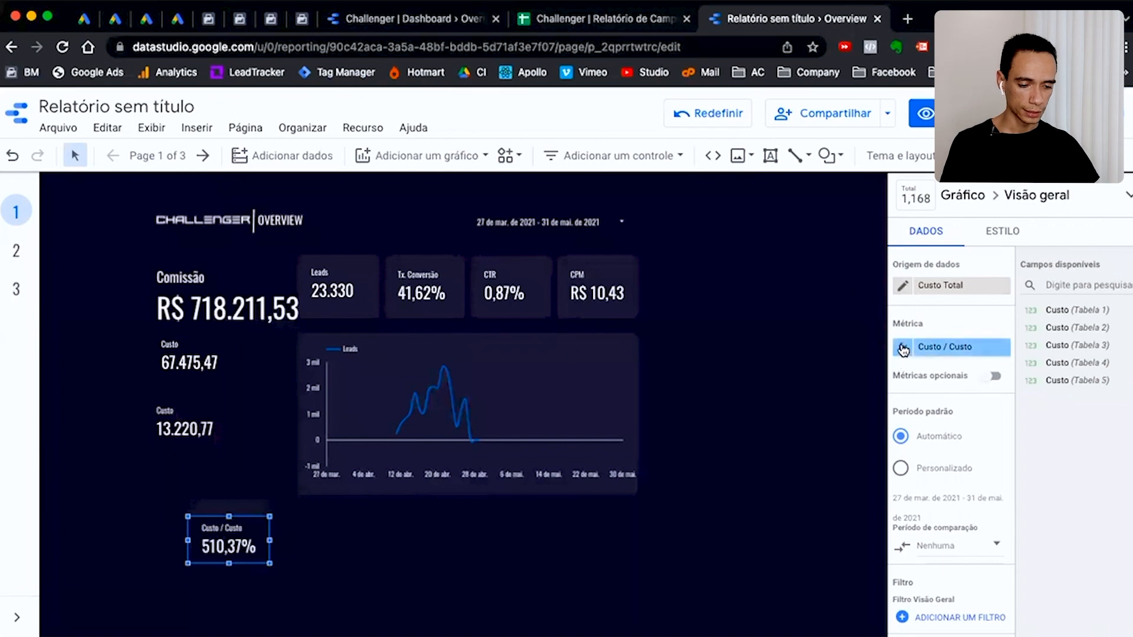
Edit the Custo / Custo metric's formula to add instead of divide, and append SUM of Custo (Tabela 3)
{"action": "left_click", "coordinate": [903, 349]}
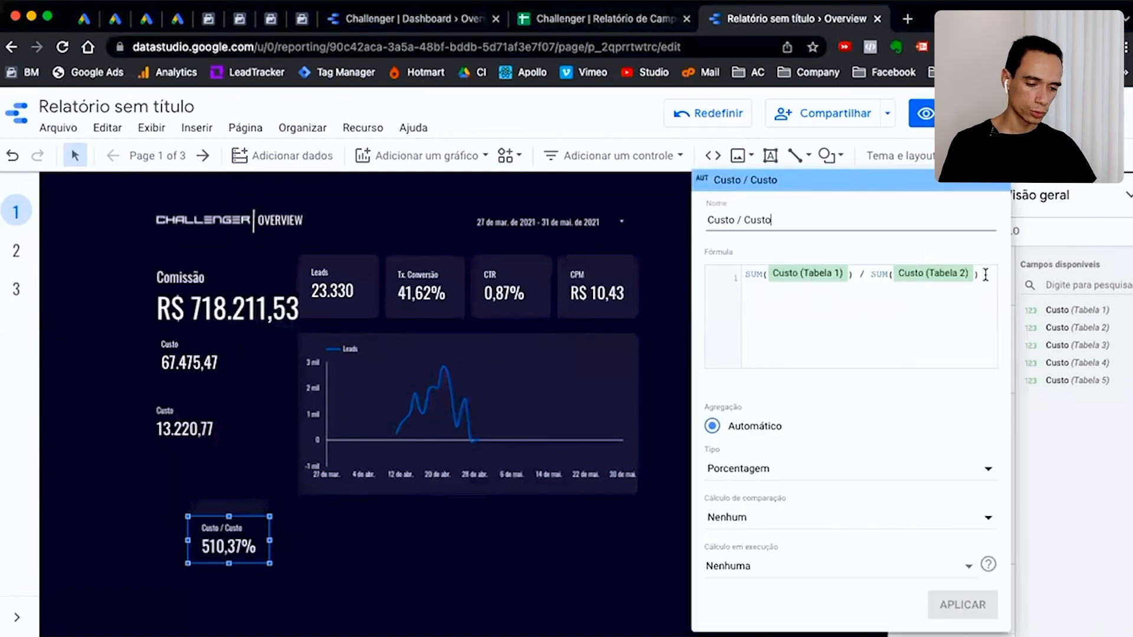
{"action": "left_click", "coordinate": [866, 273]}
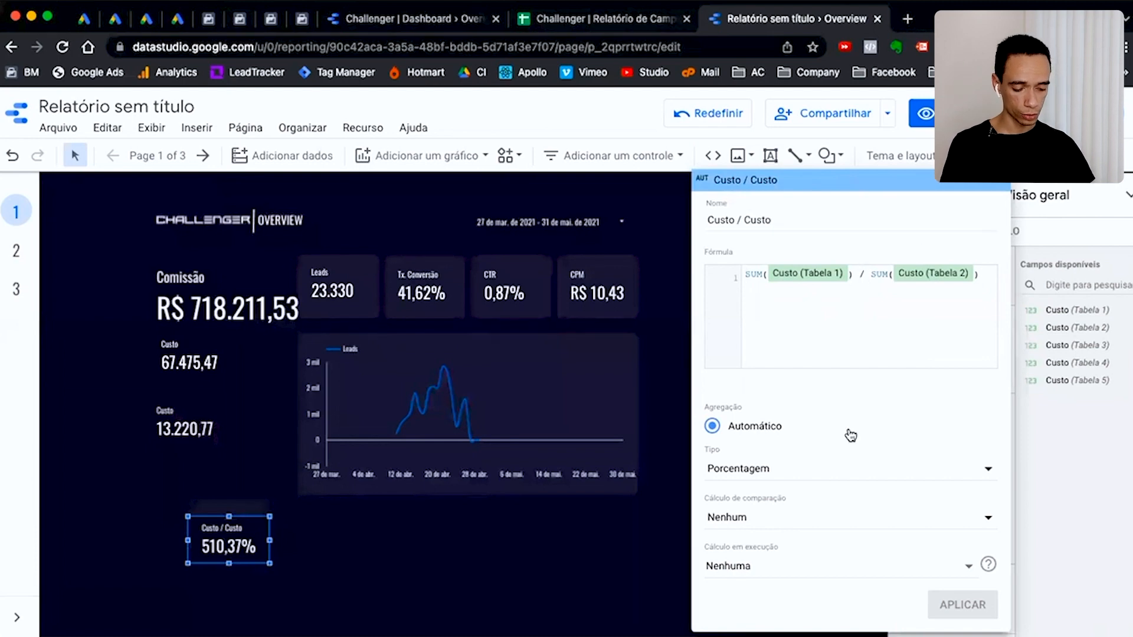
{"action": "key", "text": "BackSpace"}
{"action": "type", "text": "+"}
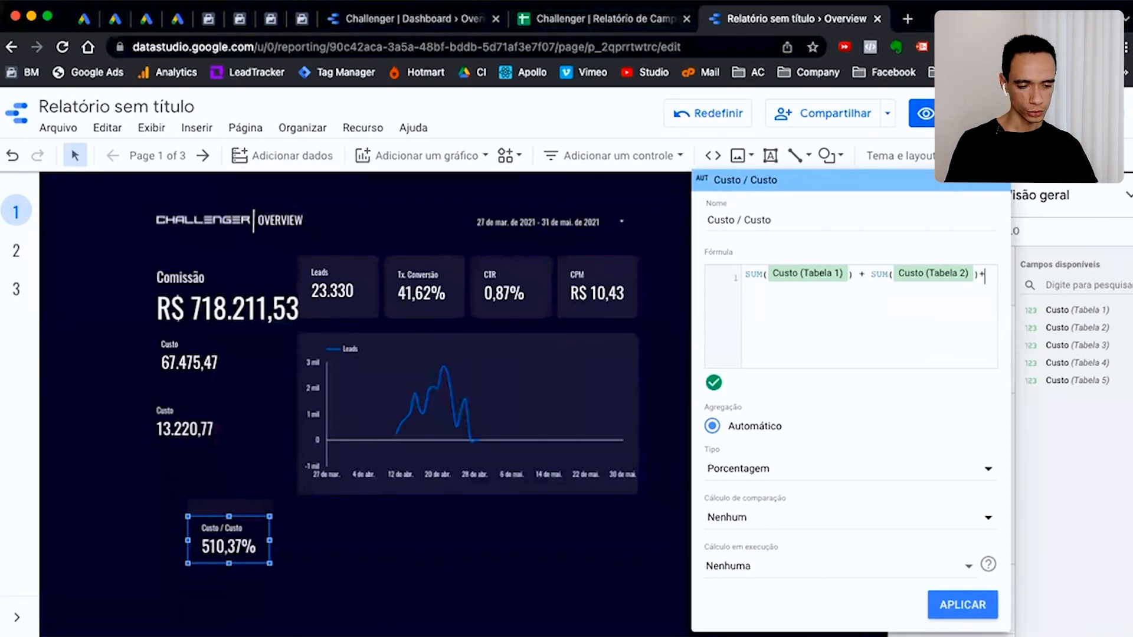
{"action": "type", "text": "sum"}
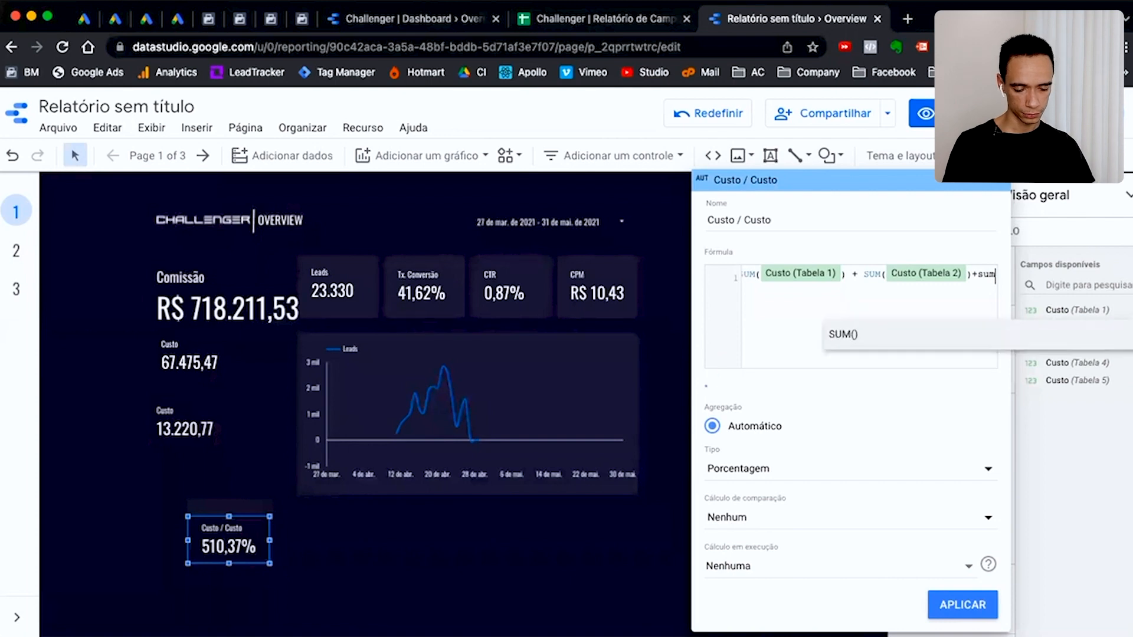
{"action": "type", "text": "("}
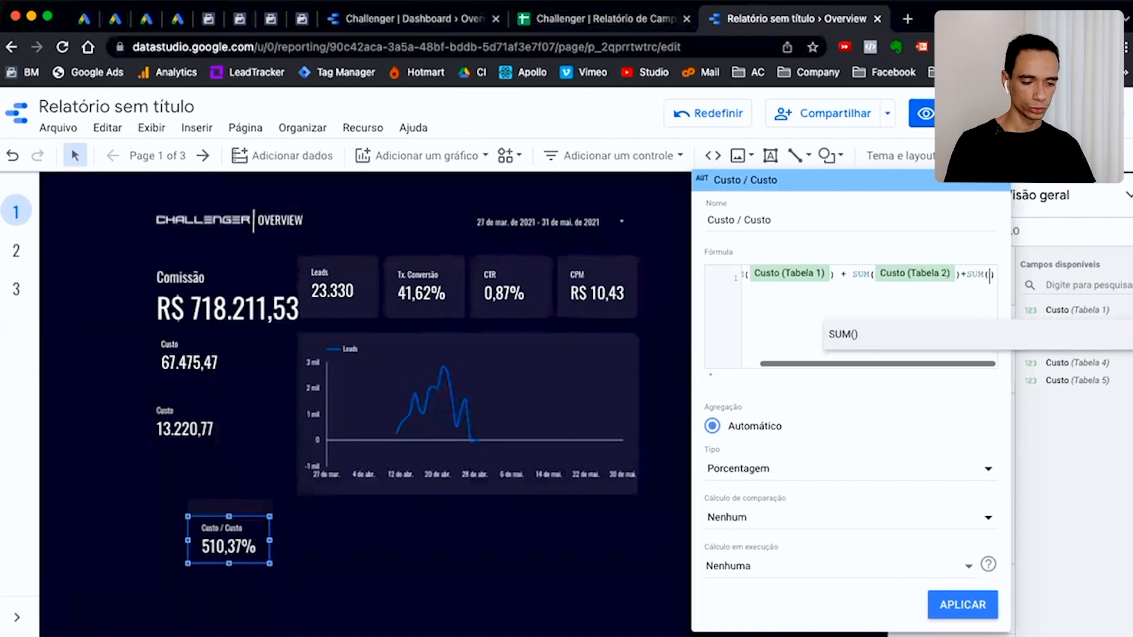
{"action": "type", "text": "cus"}
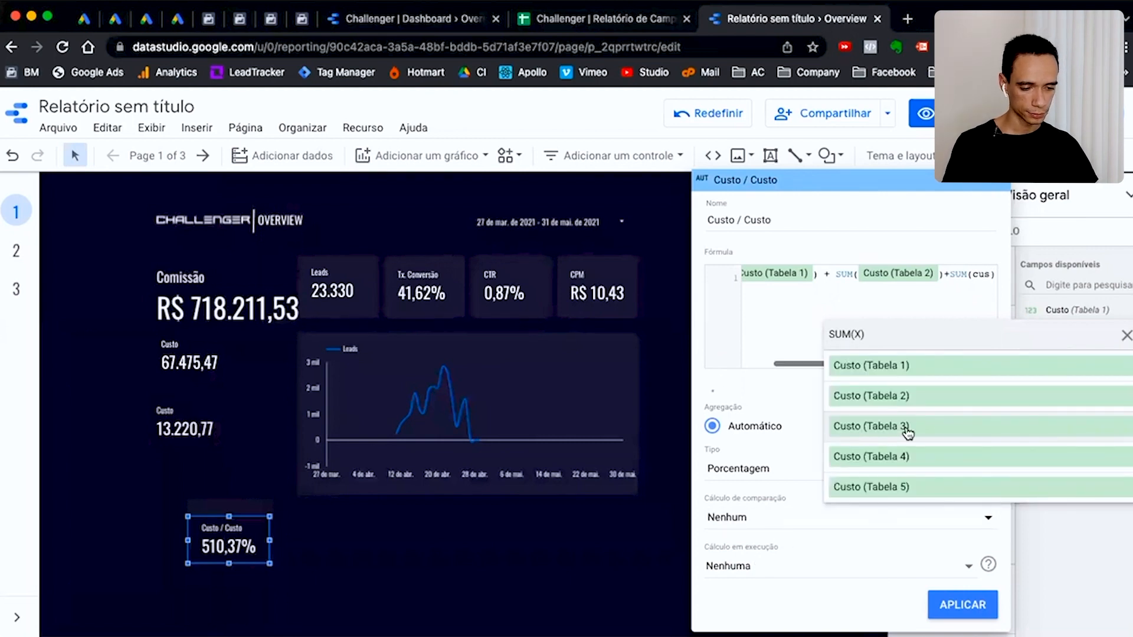
{"action": "left_click", "coordinate": [907, 432]}
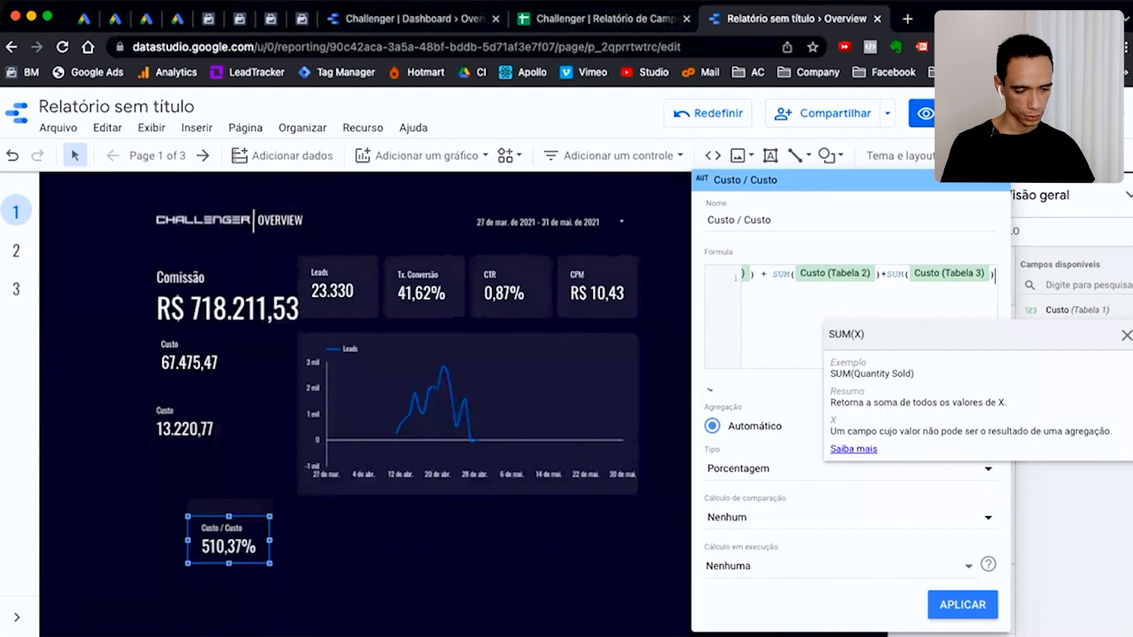
Extend the metric's formula by adding SUM of Custo (Tabela 4) and SUM of Custo (Tabela 5)
{"action": "type", "text": "+"}
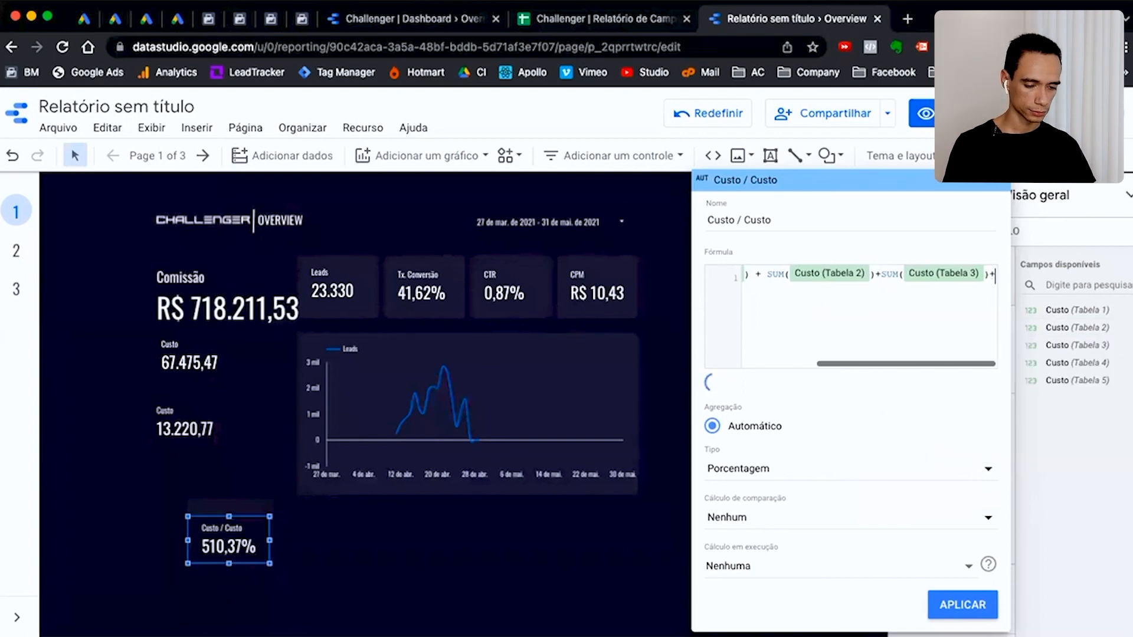
{"action": "type", "text": "sum"}
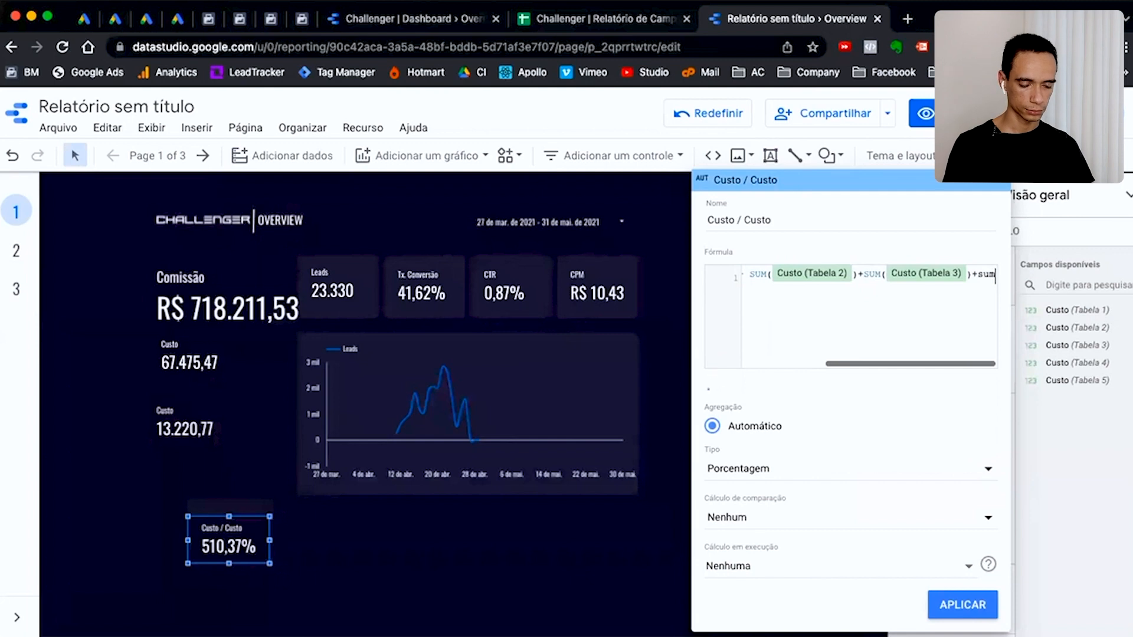
{"action": "type", "text": "(c"}
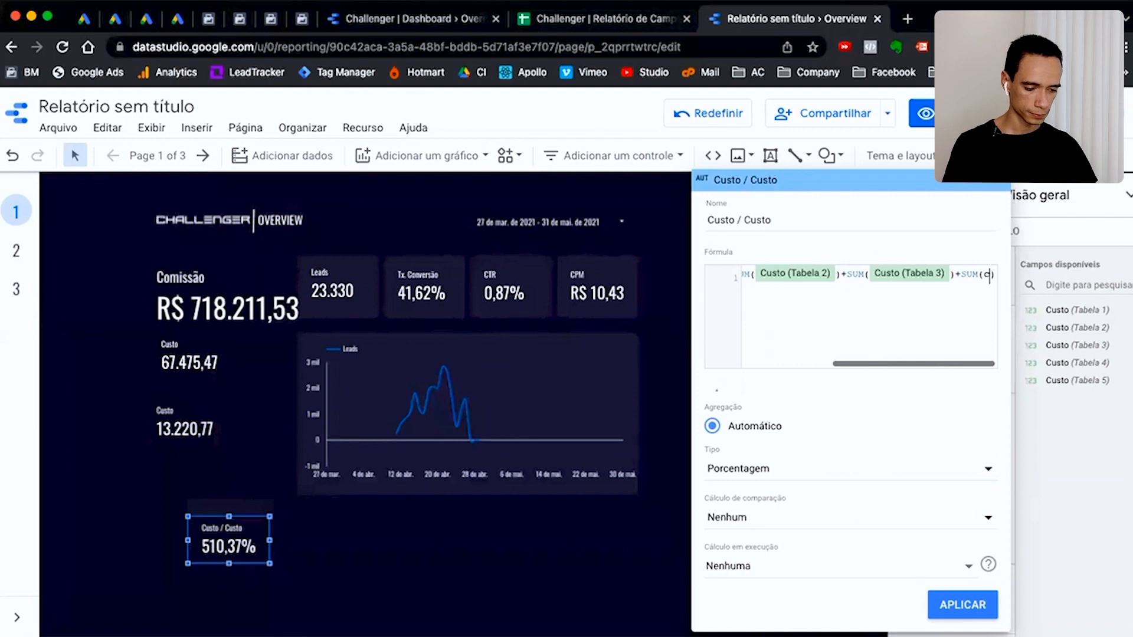
{"action": "type", "text": "usto"}
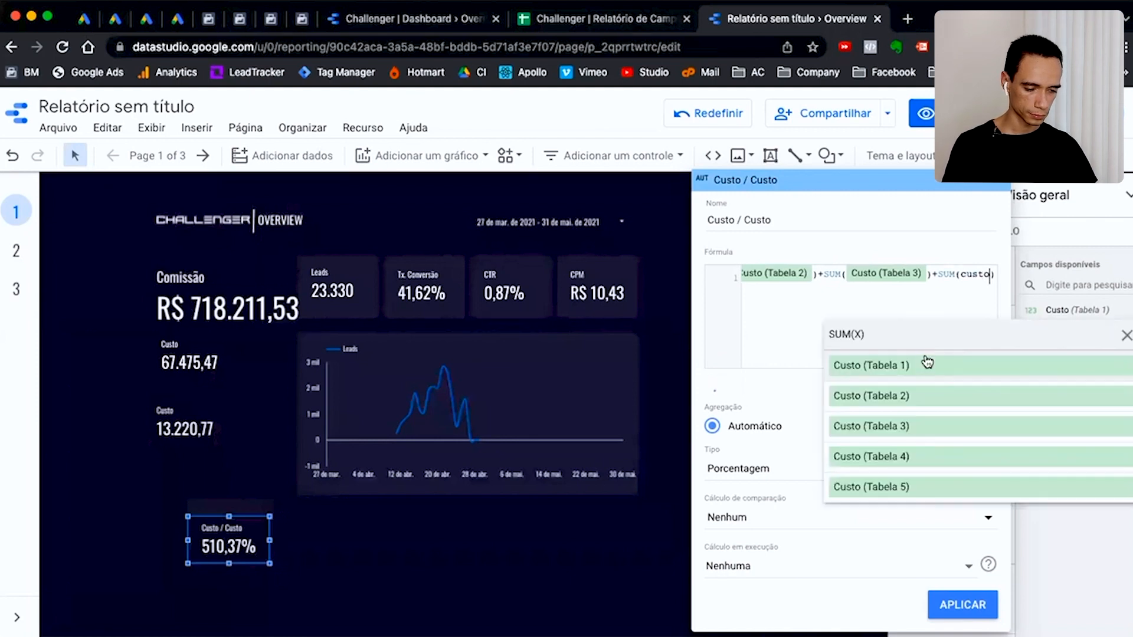
{"action": "left_click", "coordinate": [932, 460]}
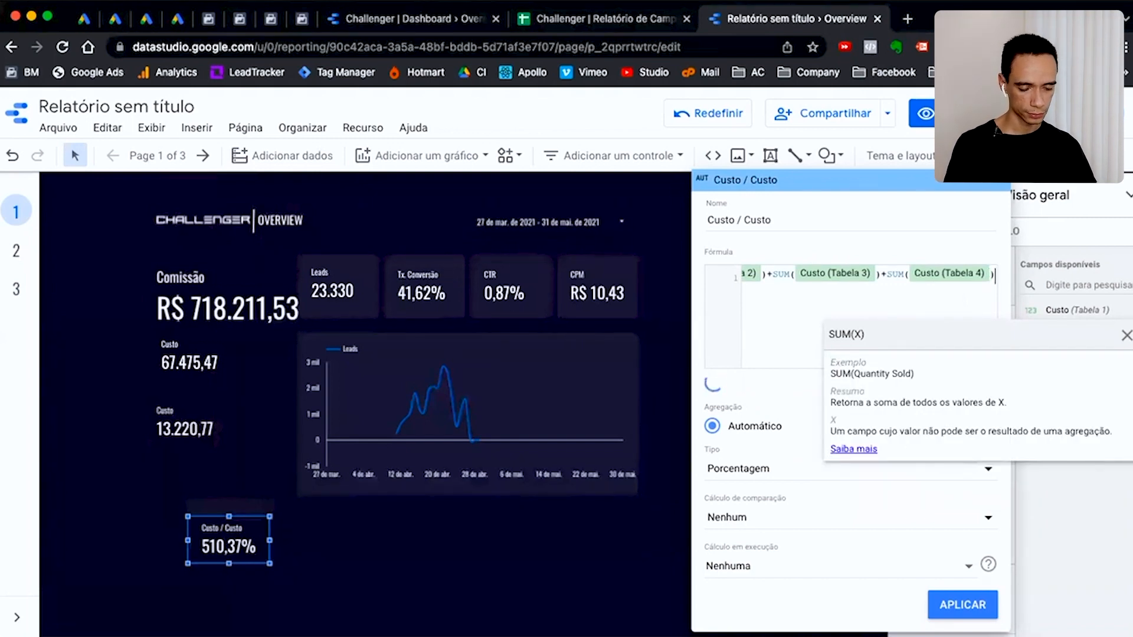
{"action": "type", "text": "+sum"}
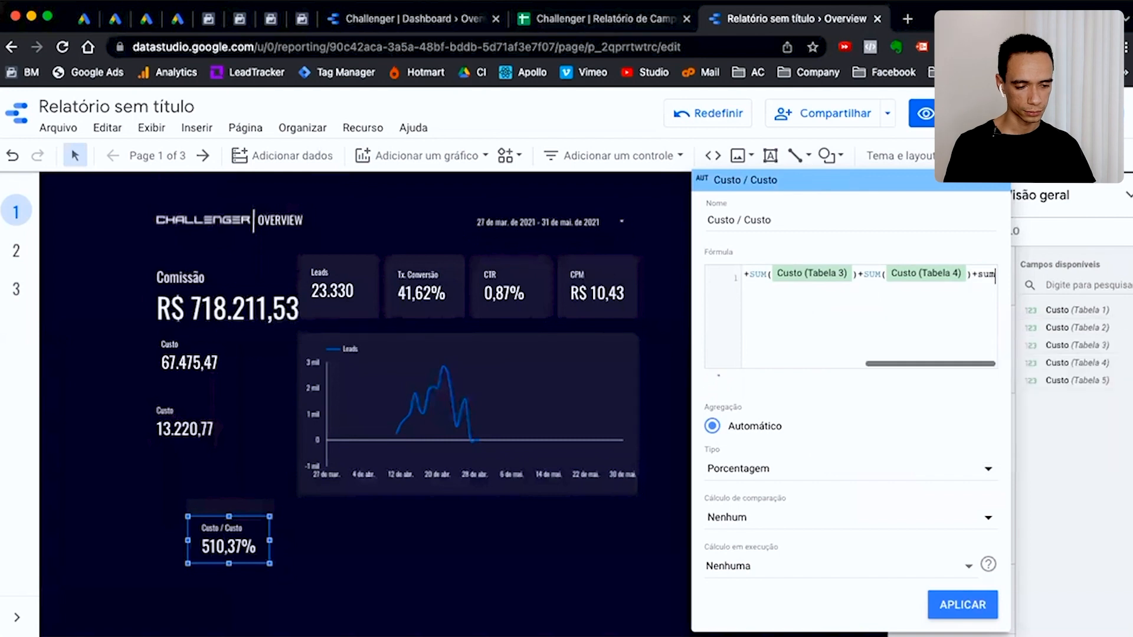
{"action": "type", "text": "("}
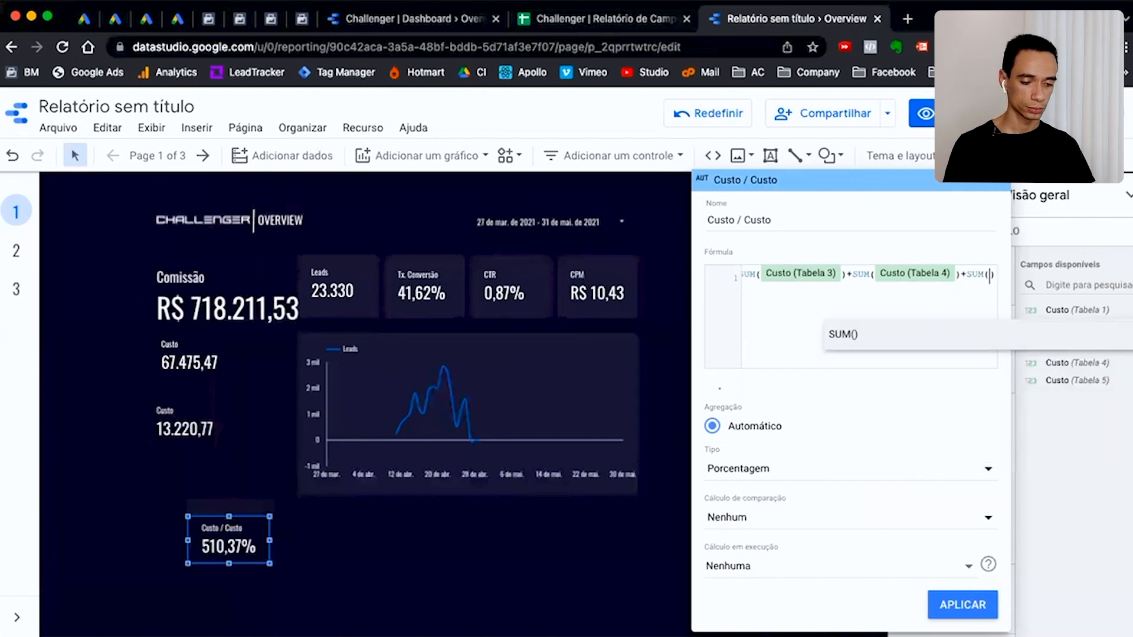
{"action": "type", "text": "cu"}
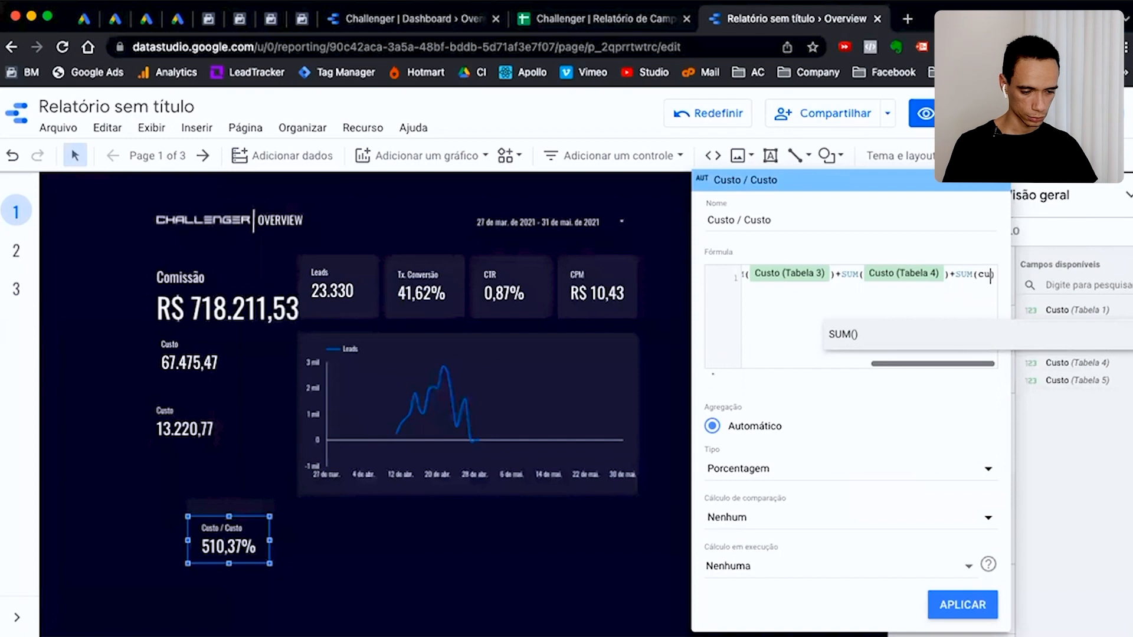
{"action": "type", "text": "sto"}
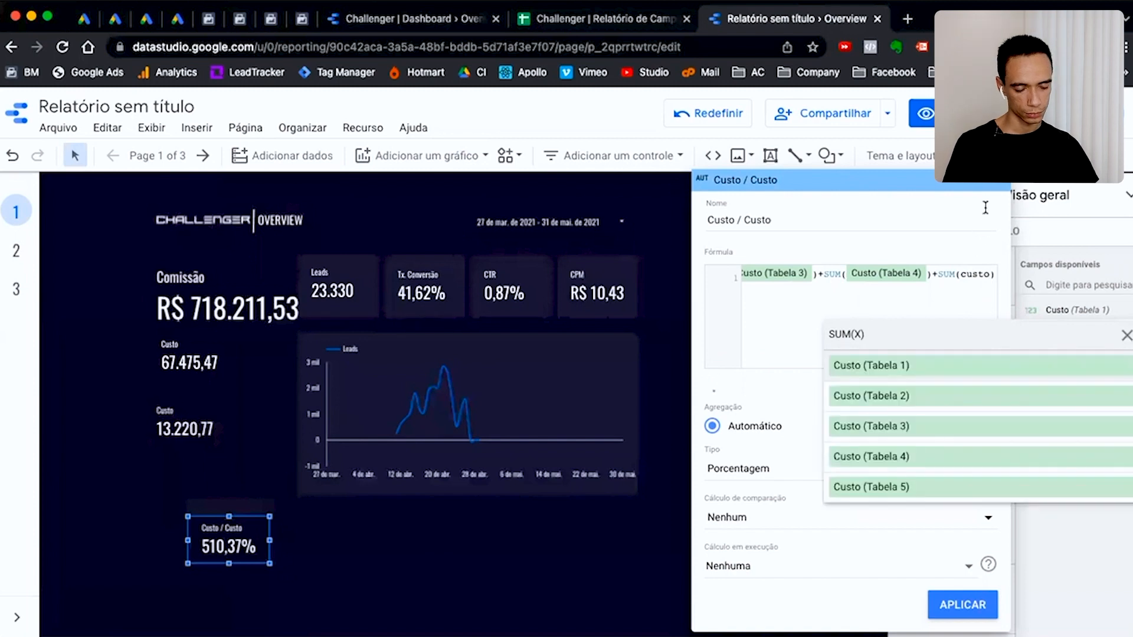
{"action": "left_click", "coordinate": [927, 488]}
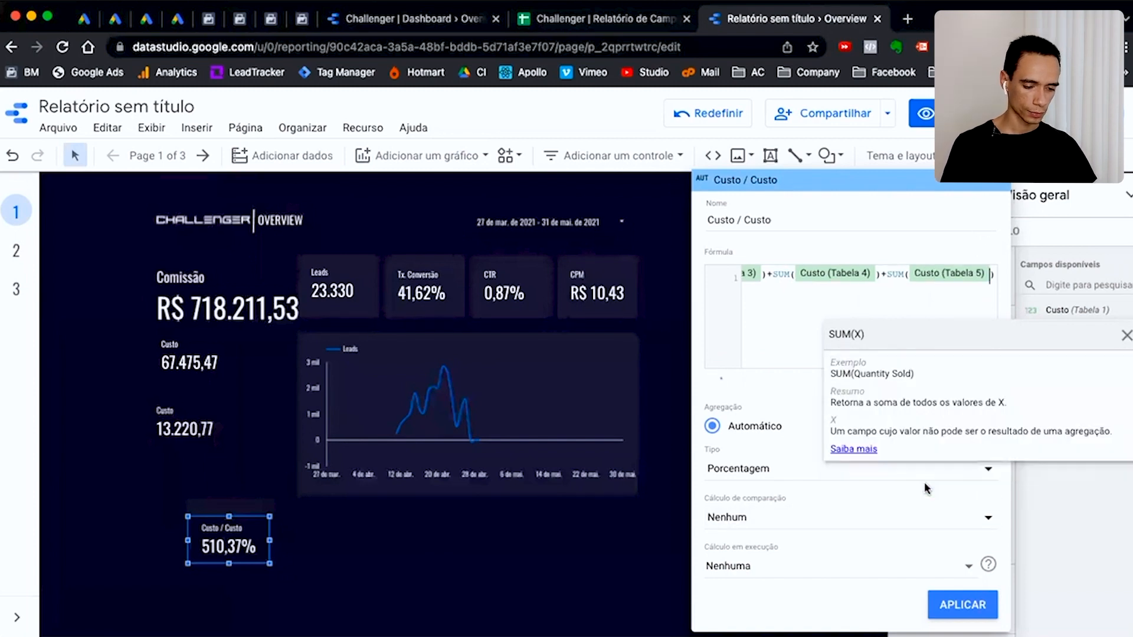
Set the calculated metric's type to the currency BRL - Real brasileiro (R$)
{"action": "left_click", "coordinate": [747, 472]}
{"action": "mouse_move", "coordinate": [761, 507]}
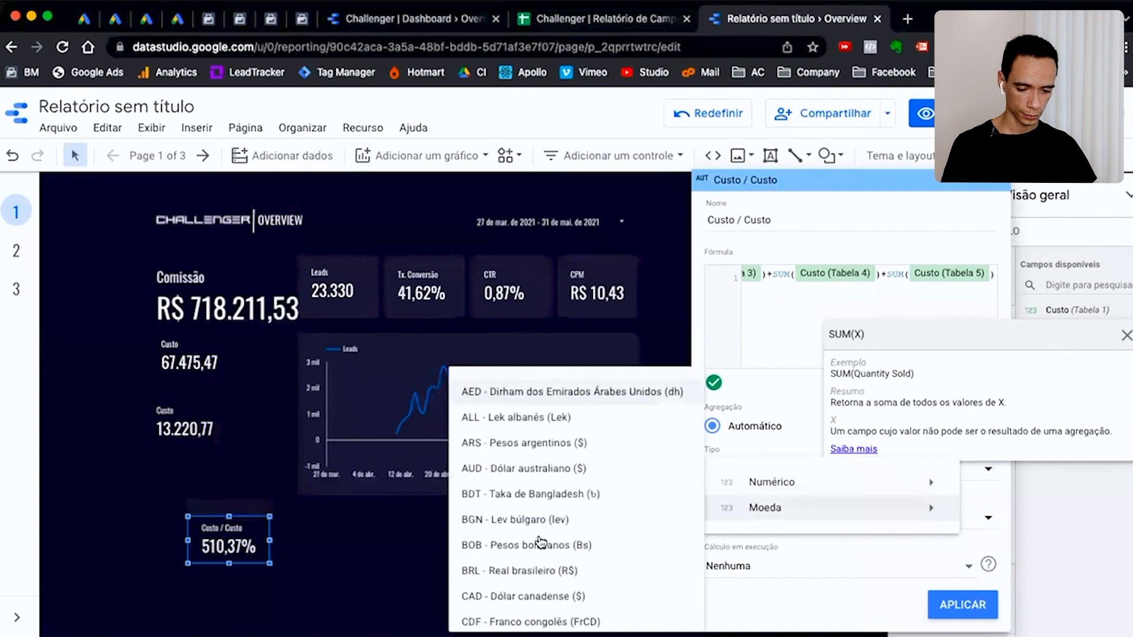
{"action": "left_click", "coordinate": [557, 573]}
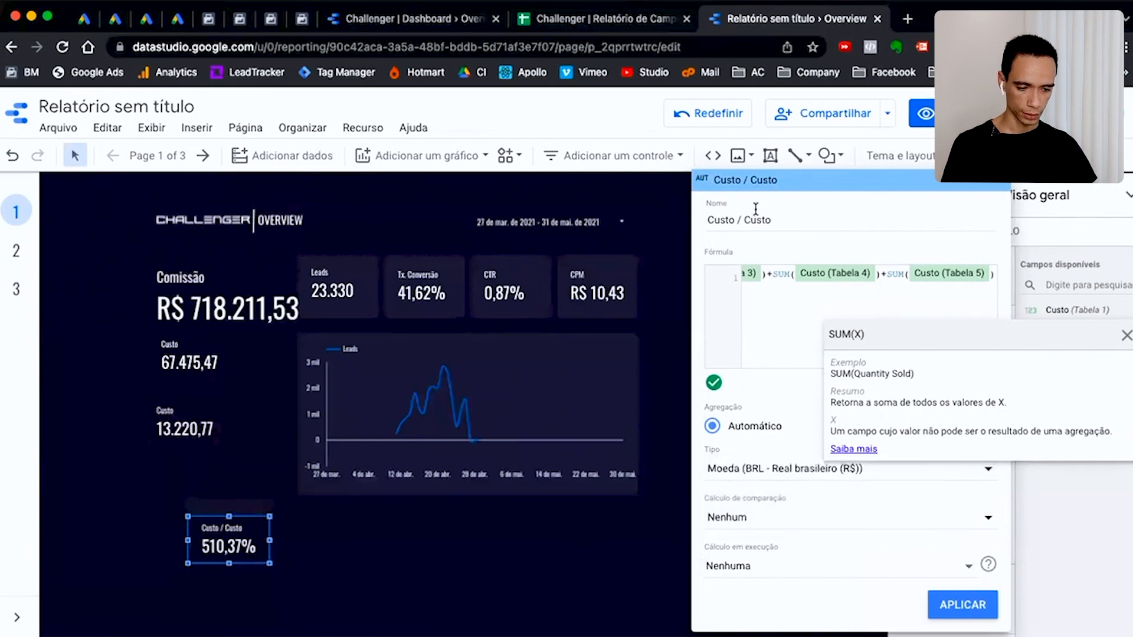
Rename the calculated metric as Investimento Total and apply it to the scorecard
{"action": "left_click", "coordinate": [788, 220]}
{"action": "key", "text": "super+a"}
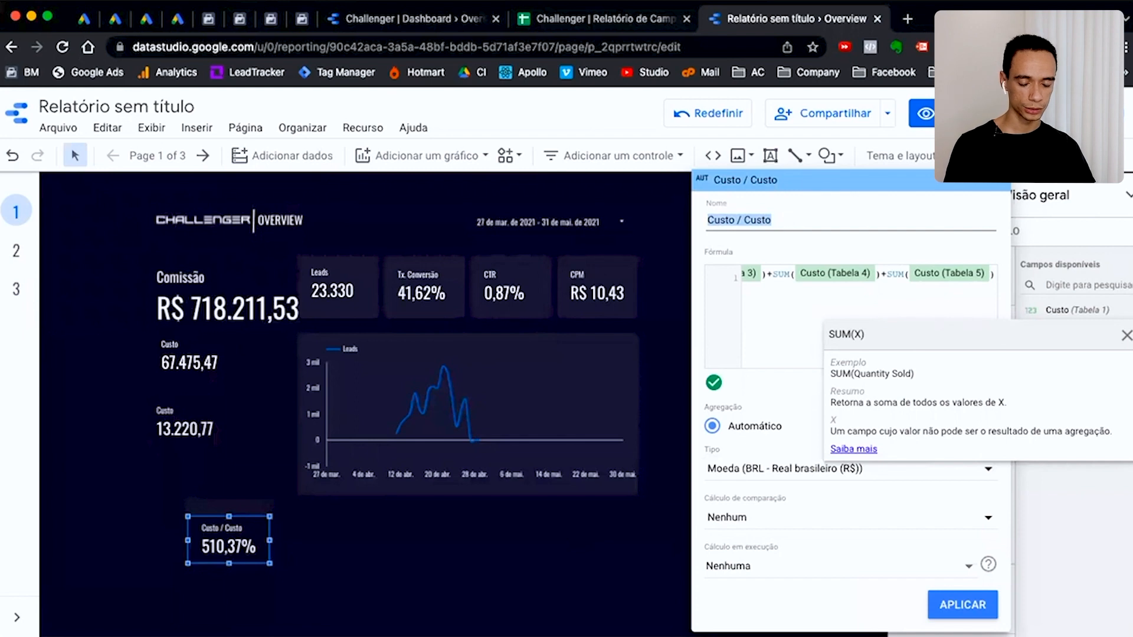
{"action": "type", "text": "Invi"}
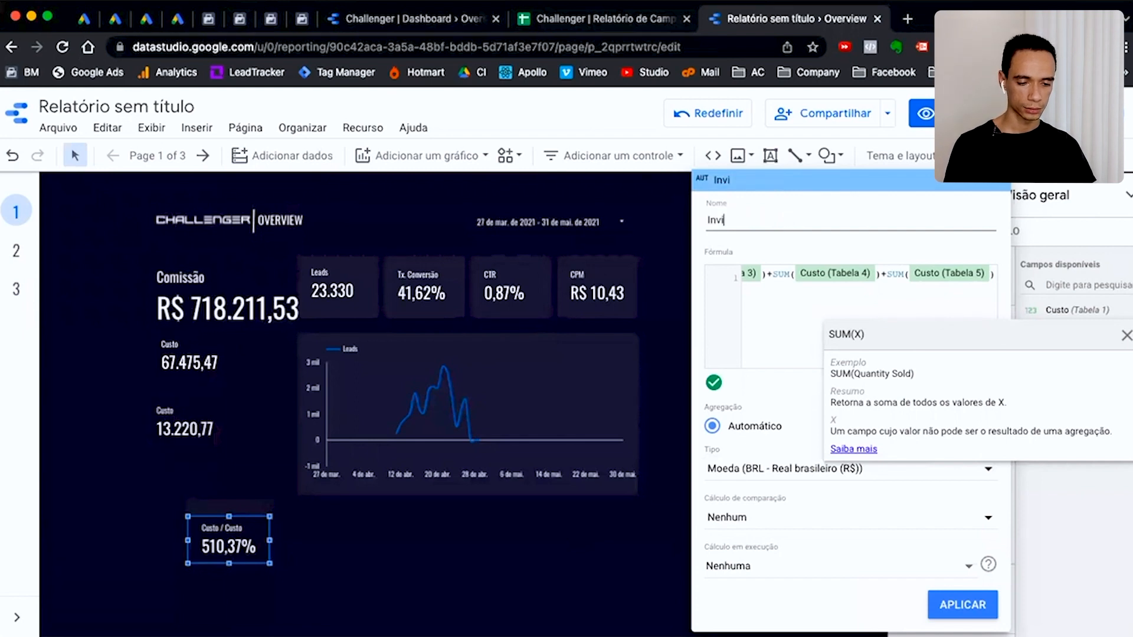
{"action": "key", "text": "BackSpace"}
{"action": "type", "text": "estimento"}
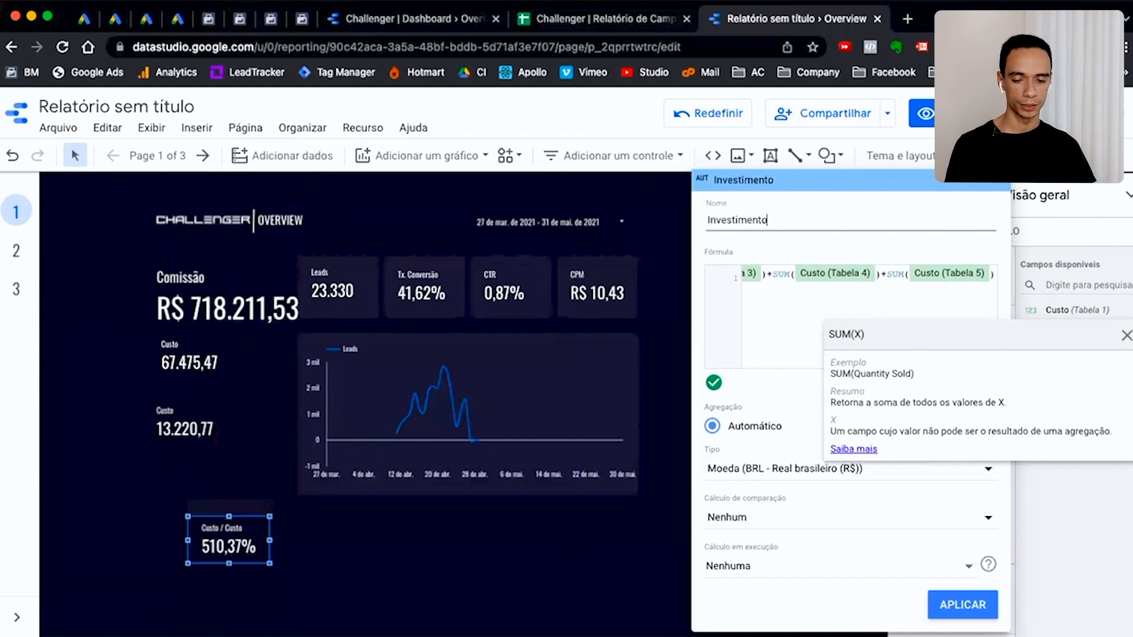
{"action": "type", "text": " To"}
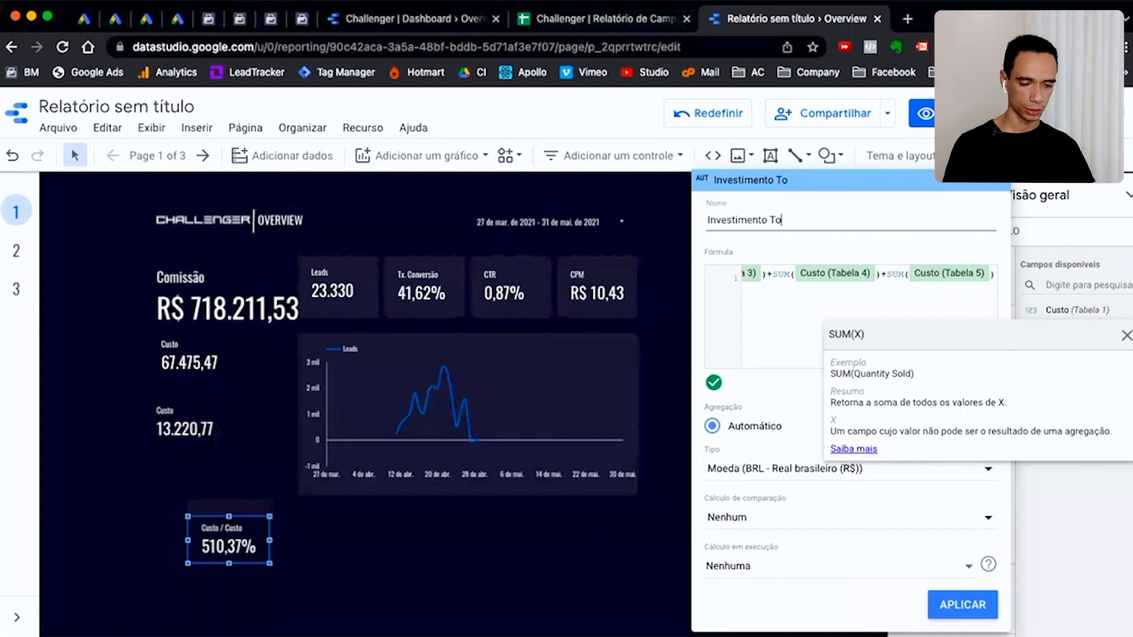
{"action": "type", "text": "tal"}
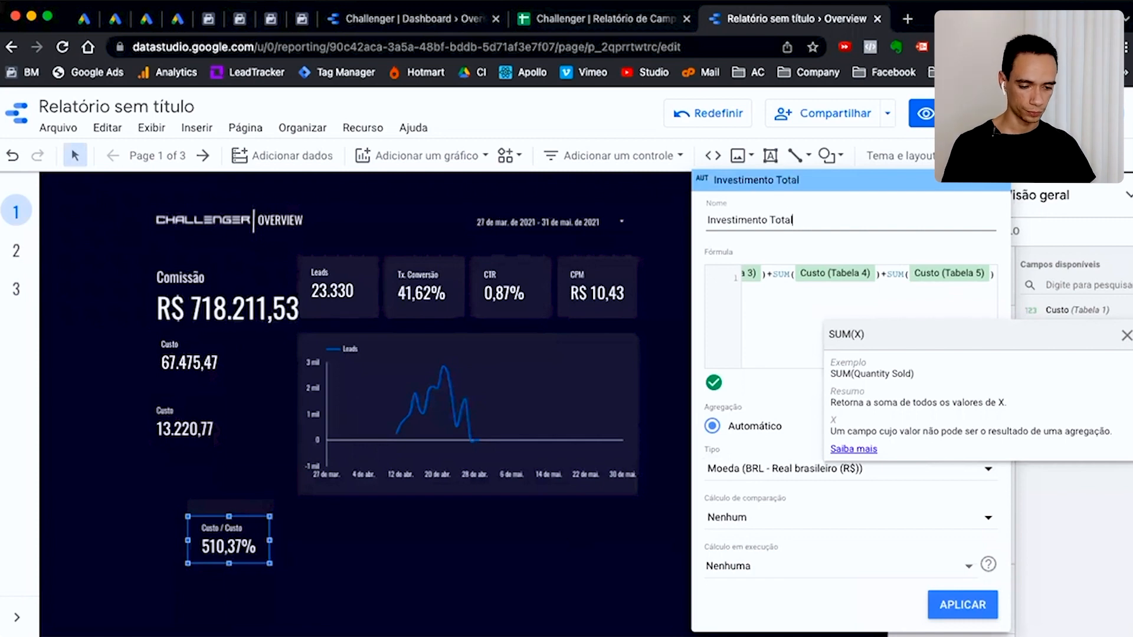
{"action": "left_click", "coordinate": [963, 605]}
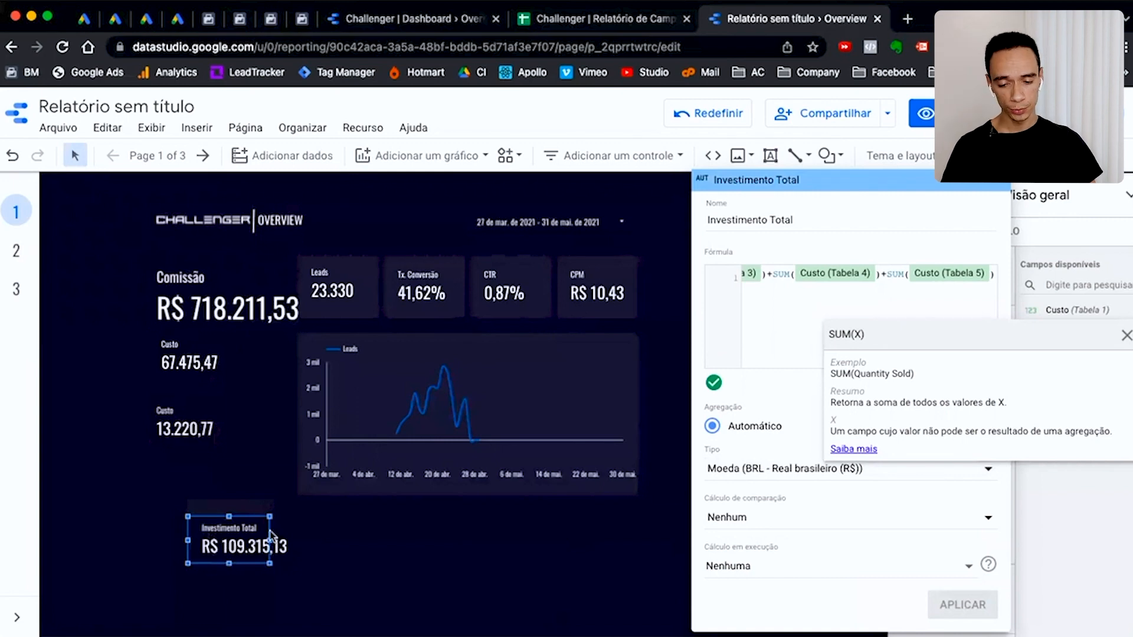
{"action": "left_click", "coordinate": [366, 549]}
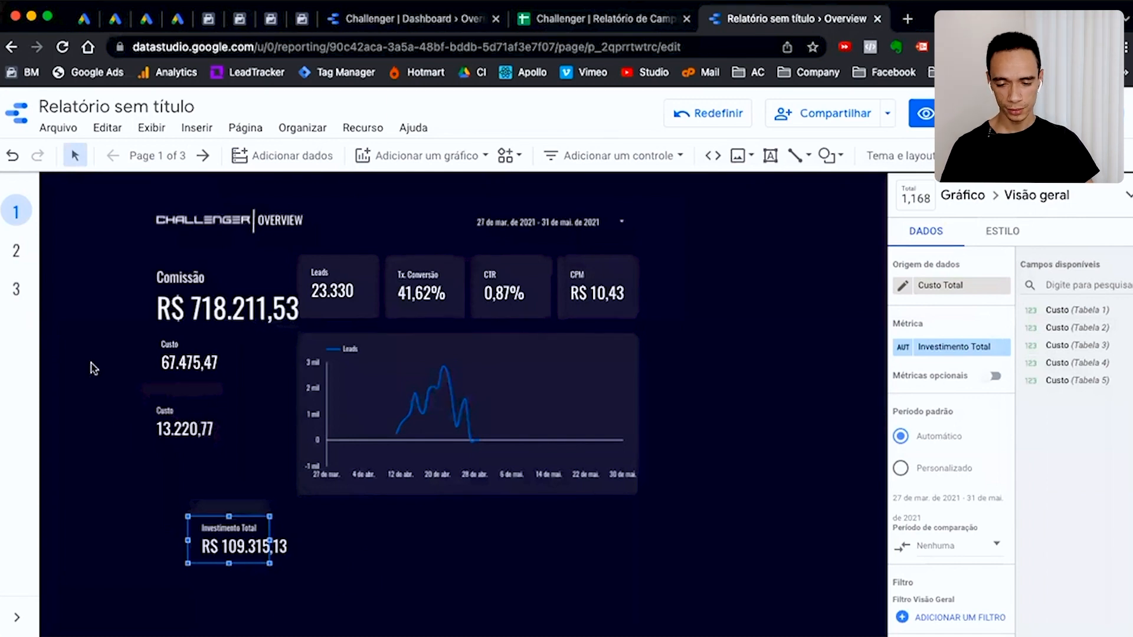
Delete the two single-source Custo scorecards and move the Investimento Total scorecard directly below the Comissão value
{"action": "left_click", "coordinate": [101, 406]}
{"action": "left_click_drag", "start_coordinate": [126, 341], "coordinate": [235, 443]}
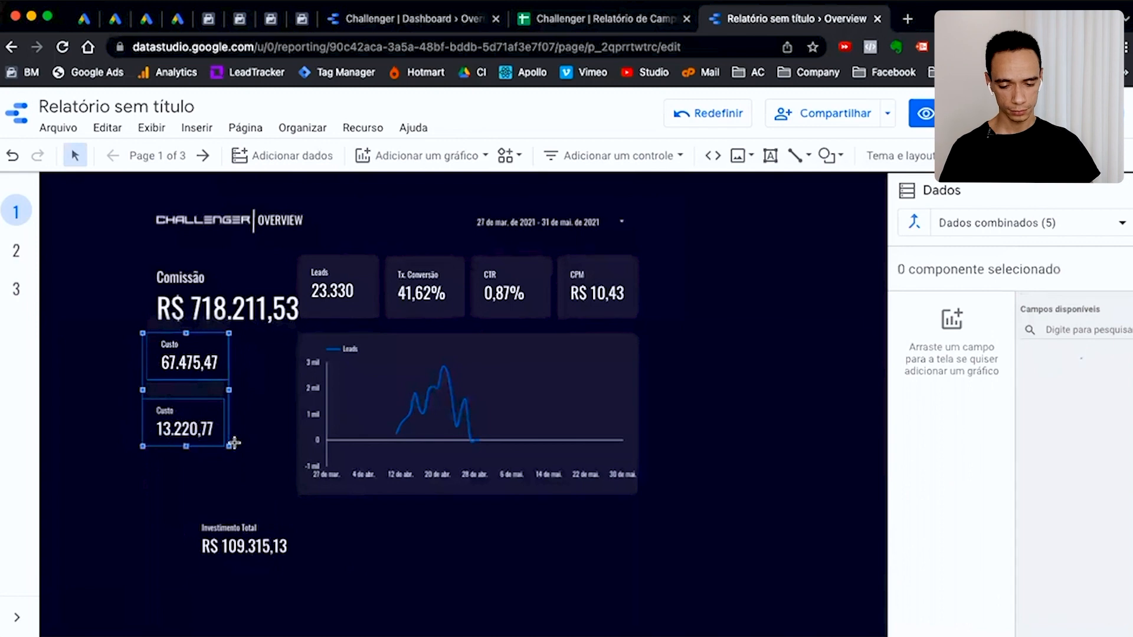
{"action": "key", "text": "Delete"}
{"action": "left_click", "coordinate": [251, 530]}
{"action": "left_click_drag", "start_coordinate": [251, 530], "coordinate": [269, 361]}
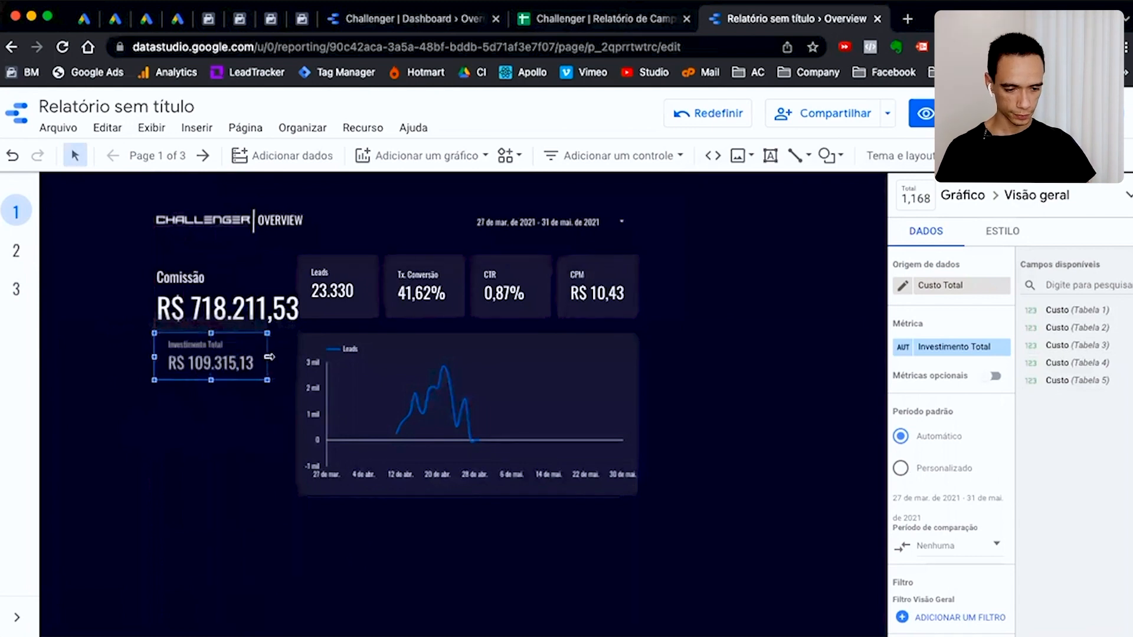
Try a 0px line spacing on the Investimento Total scorecard and undo it
{"action": "left_click", "coordinate": [1001, 235]}
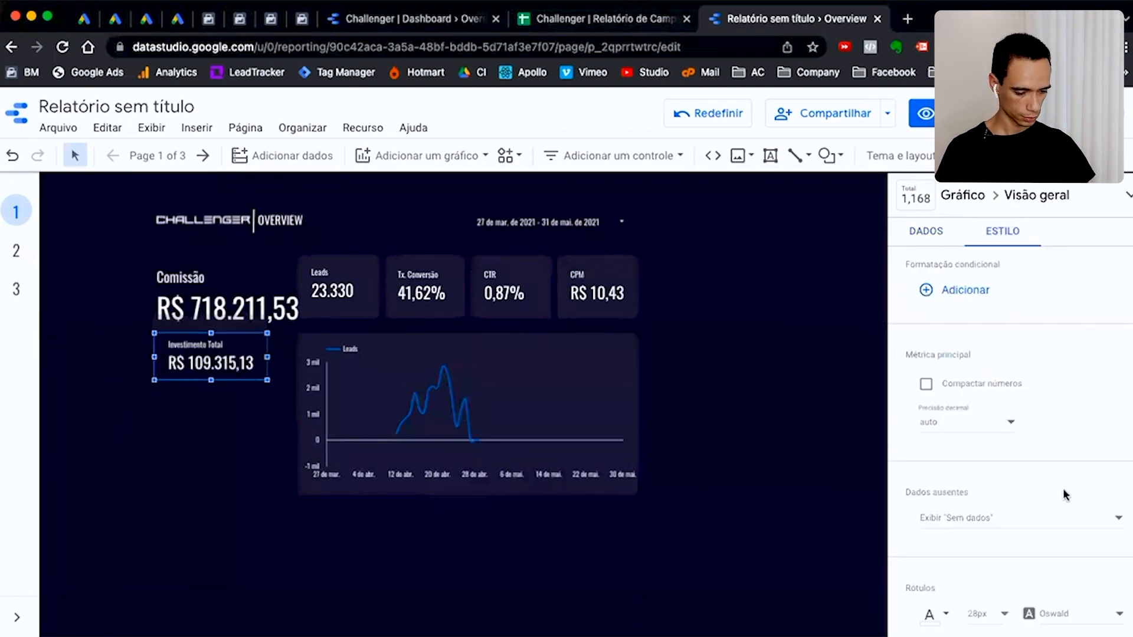
{"action": "scroll", "coordinate": [1062, 493], "scroll_direction": "down", "scroll_amount": 10}
{"action": "scroll", "coordinate": [1062, 494], "scroll_direction": "up", "scroll_amount": 4}
{"action": "scroll", "coordinate": [947, 282], "scroll_direction": "up", "scroll_amount": 2}
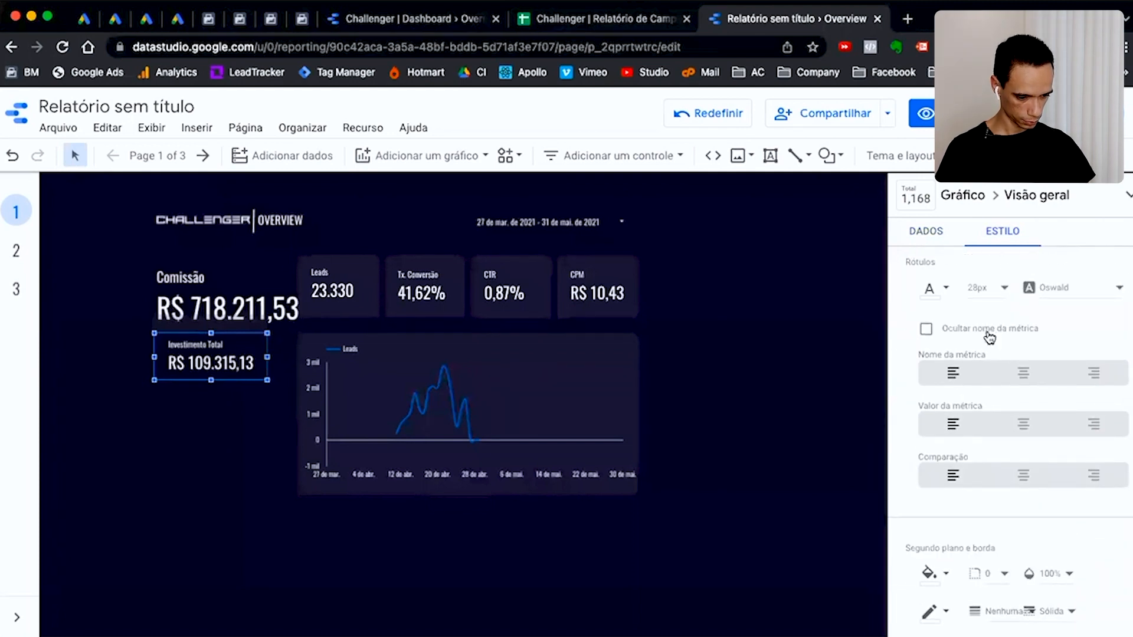
{"action": "scroll", "coordinate": [1004, 383], "scroll_direction": "down", "scroll_amount": 5}
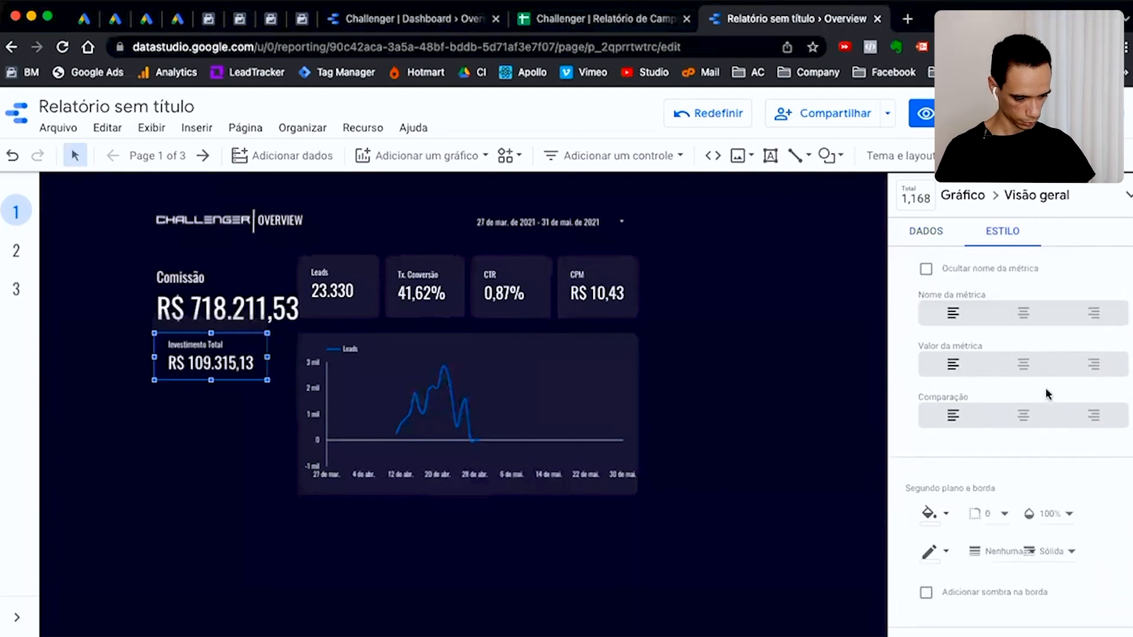
{"action": "scroll", "coordinate": [1022, 367], "scroll_direction": "up", "scroll_amount": 2}
{"action": "left_click", "coordinate": [950, 352]}
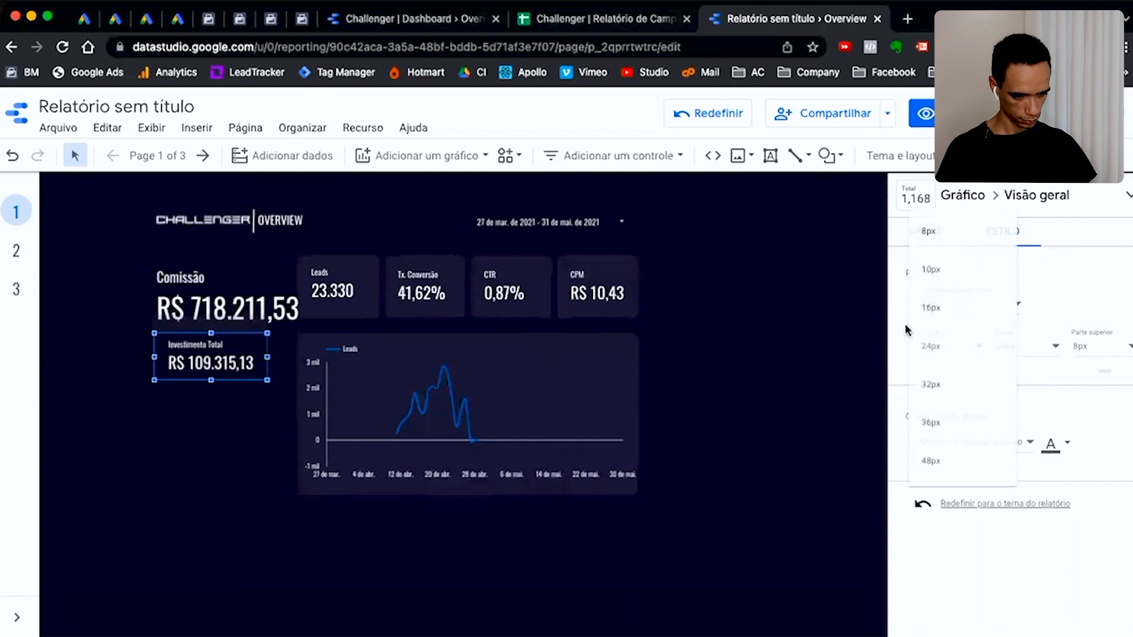
{"action": "left_click", "coordinate": [1055, 303]}
{"action": "left_click", "coordinate": [1003, 305]}
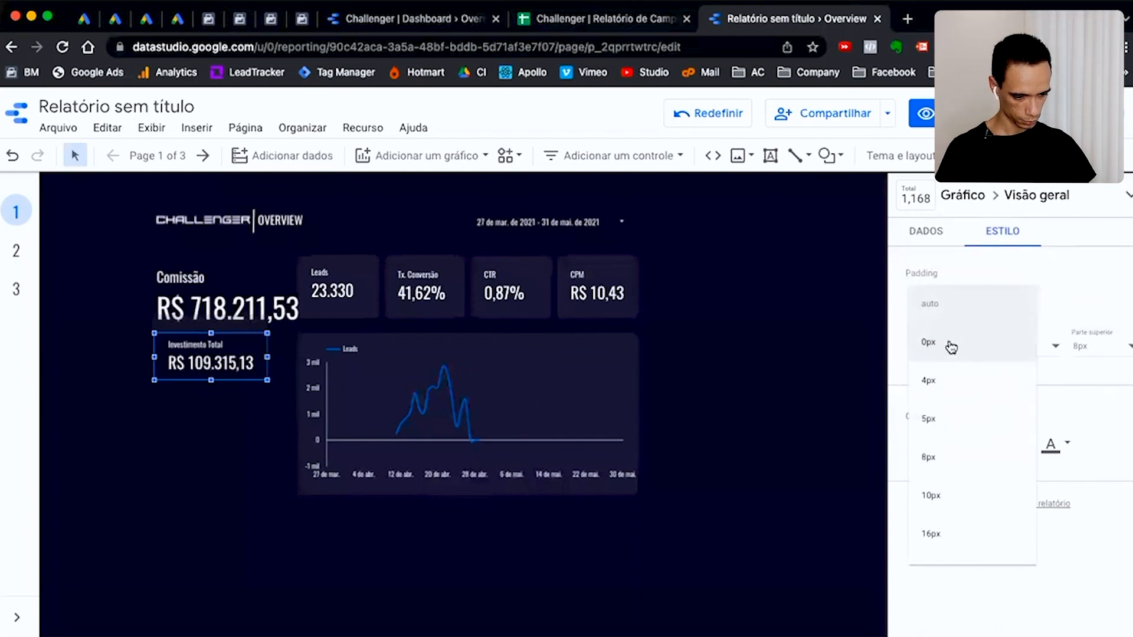
{"action": "left_click", "coordinate": [951, 347]}
{"action": "key", "text": "super+z"}
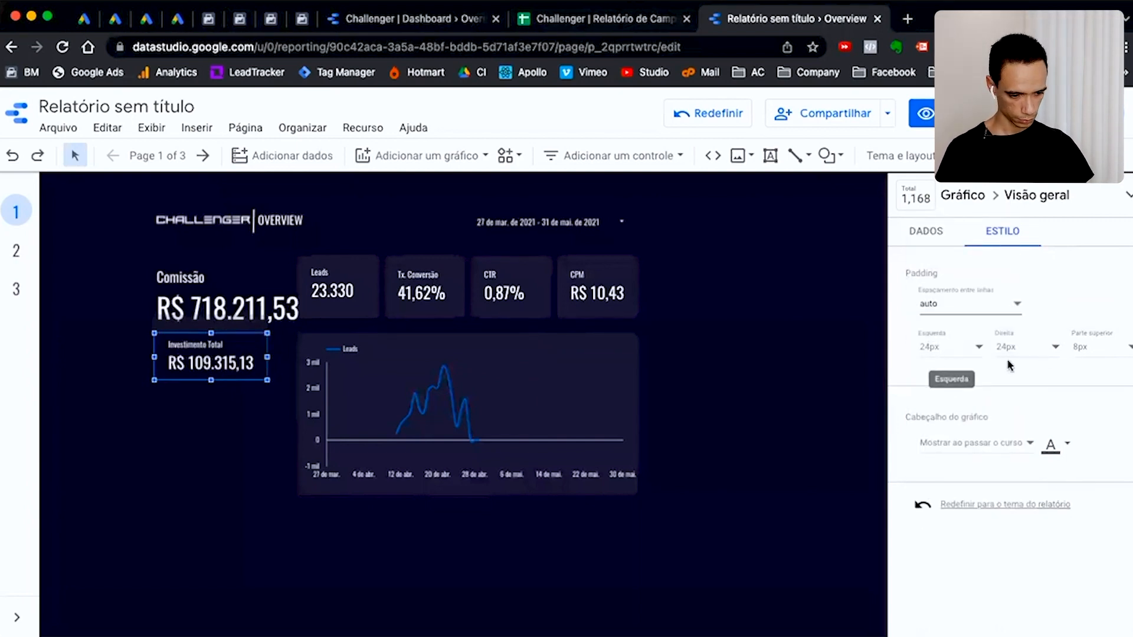
Try setting the Investimento Total scorecard's left padding to 0px
{"action": "left_click", "coordinate": [948, 349]}
{"action": "left_click", "coordinate": [943, 237]}
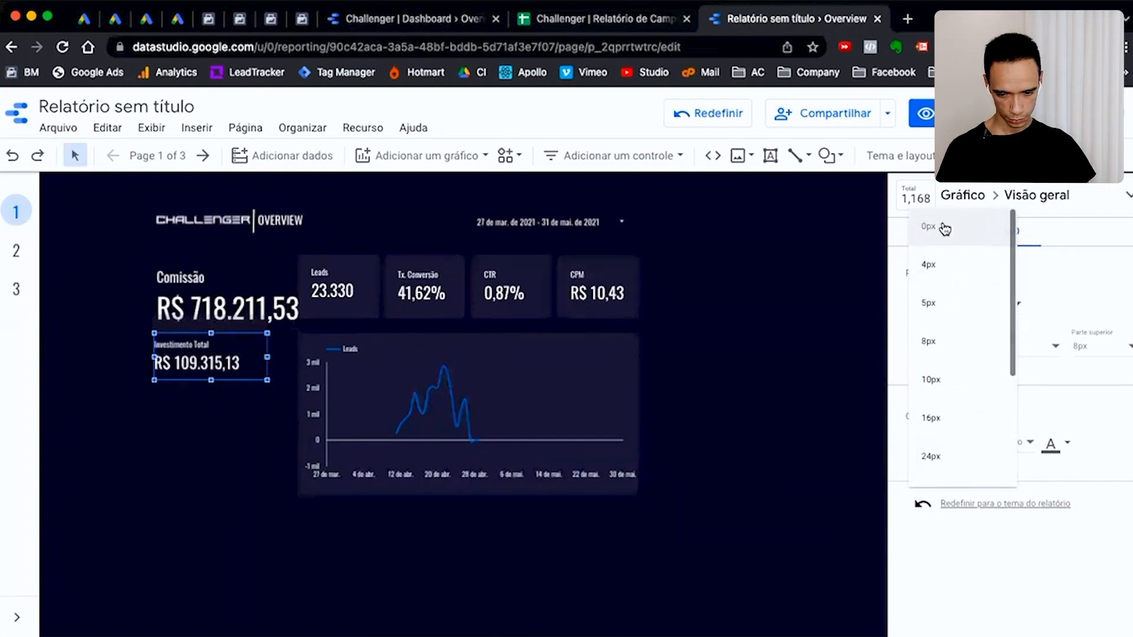
{"action": "left_click", "coordinate": [228, 443]}
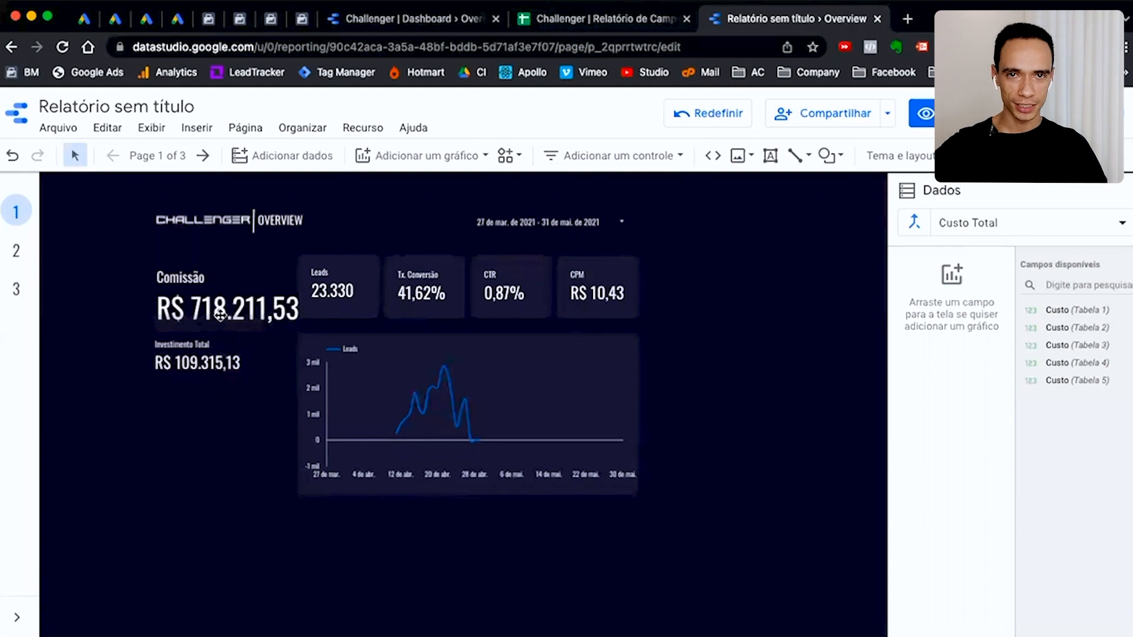
Move the Leads scorecard directly below Investimento Total and place a copy of it underneath
{"action": "left_click", "coordinate": [334, 289]}
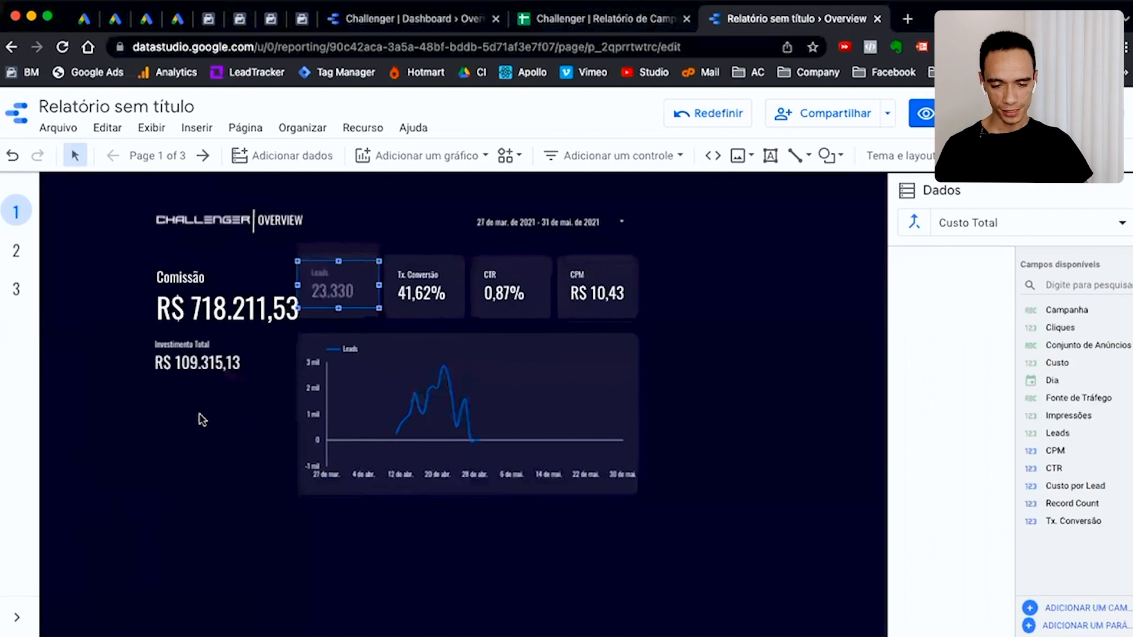
{"action": "left_click_drag", "start_coordinate": [203, 420], "coordinate": [167, 425]}
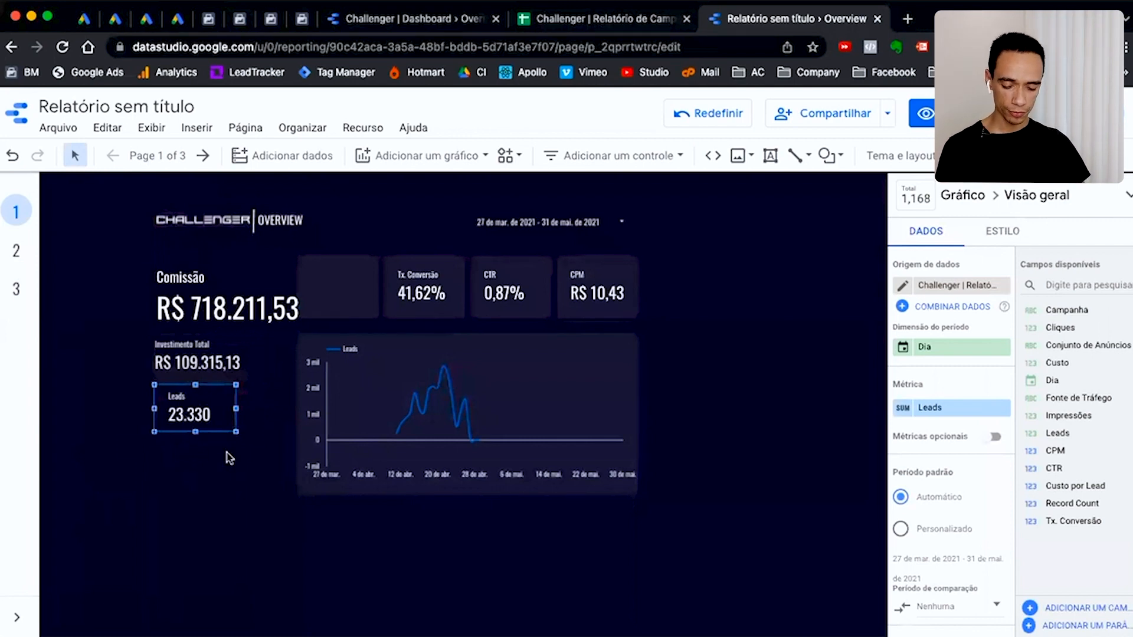
{"action": "left_click_drag", "start_coordinate": [217, 396], "coordinate": [185, 466]}
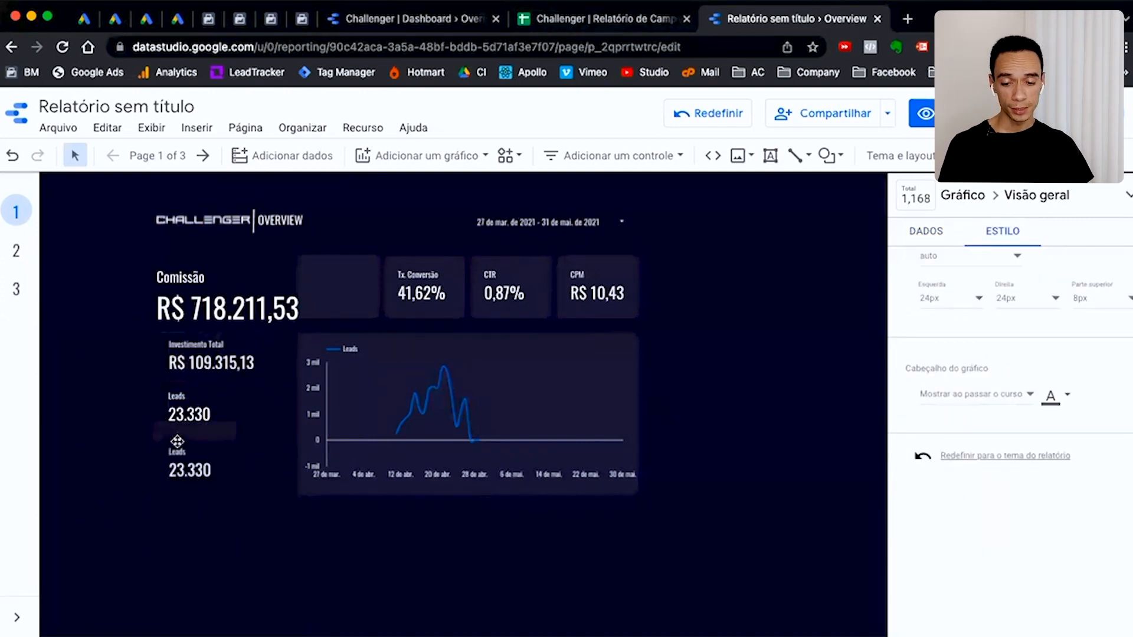
Switch the lower Leads copy to the Challenger data source with the sales fields and set its period dimension to Data de Venda
{"action": "left_click", "coordinate": [188, 461]}
{"action": "left_click", "coordinate": [187, 474]}
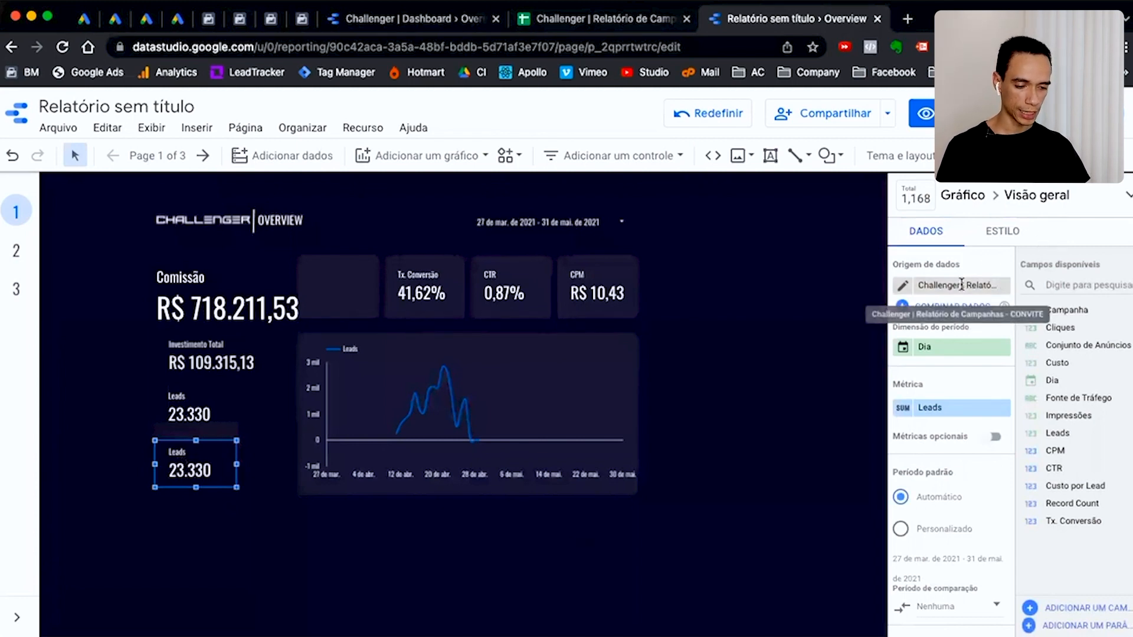
{"action": "left_click", "coordinate": [962, 287]}
{"action": "scroll", "coordinate": [968, 376], "scroll_direction": "up", "scroll_amount": 3}
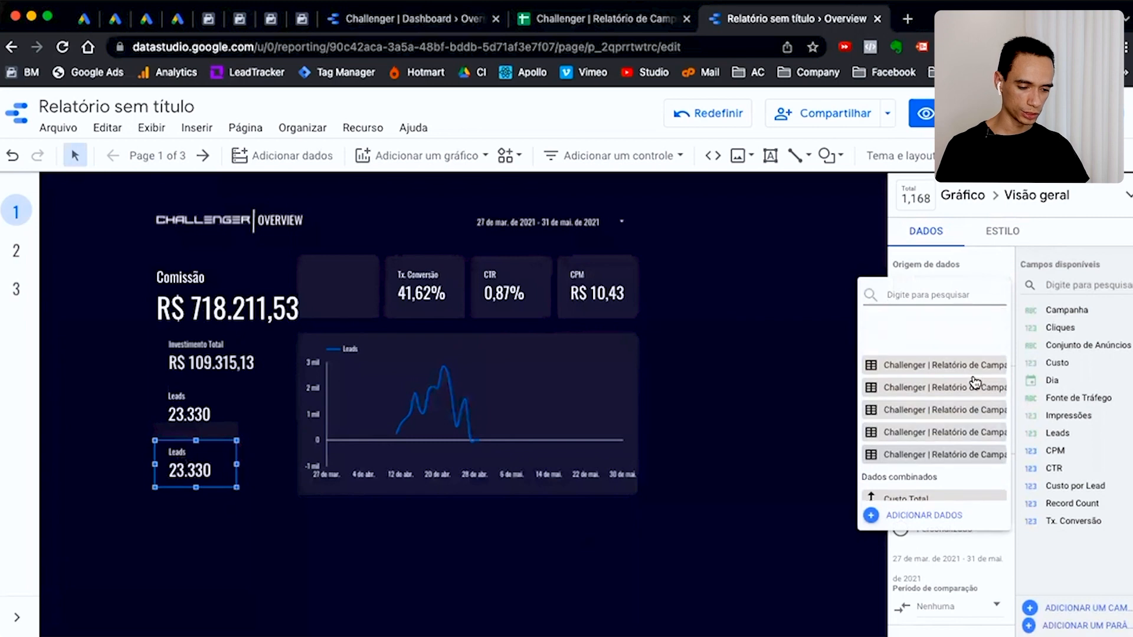
{"action": "left_click", "coordinate": [960, 387]}
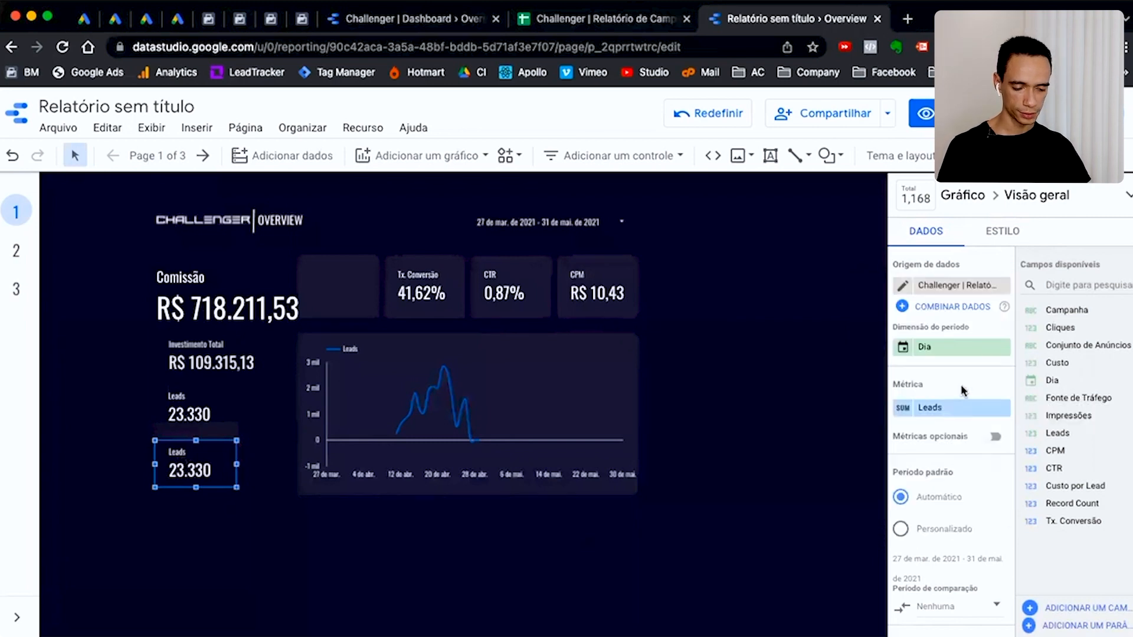
{"action": "type", "text": "data"}
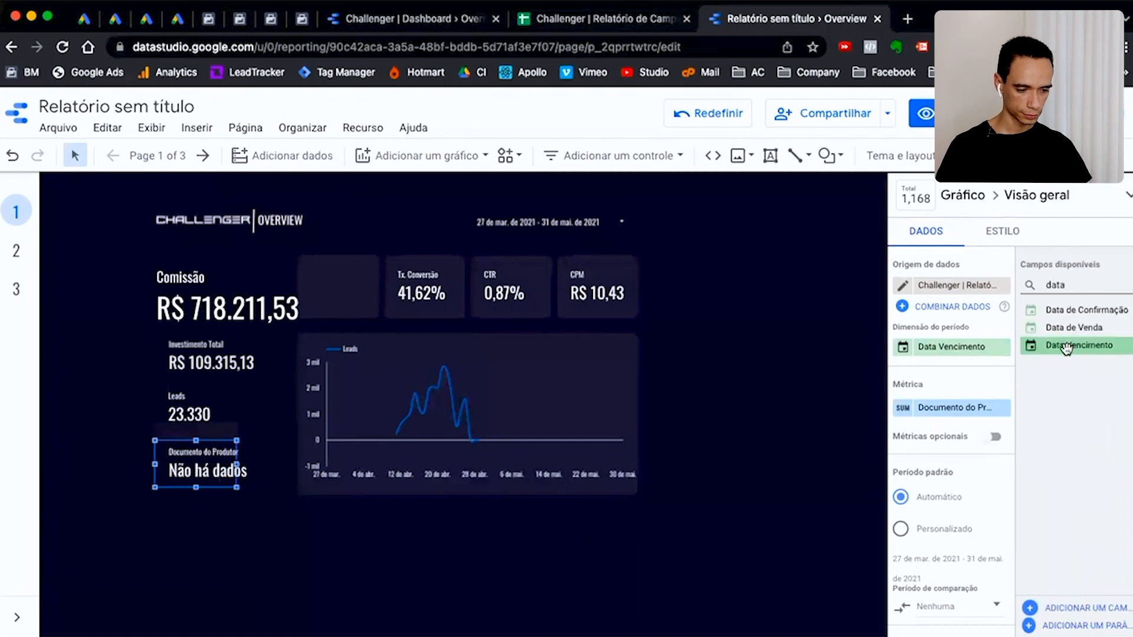
{"action": "left_click_drag", "start_coordinate": [1078, 329], "coordinate": [955, 351]}
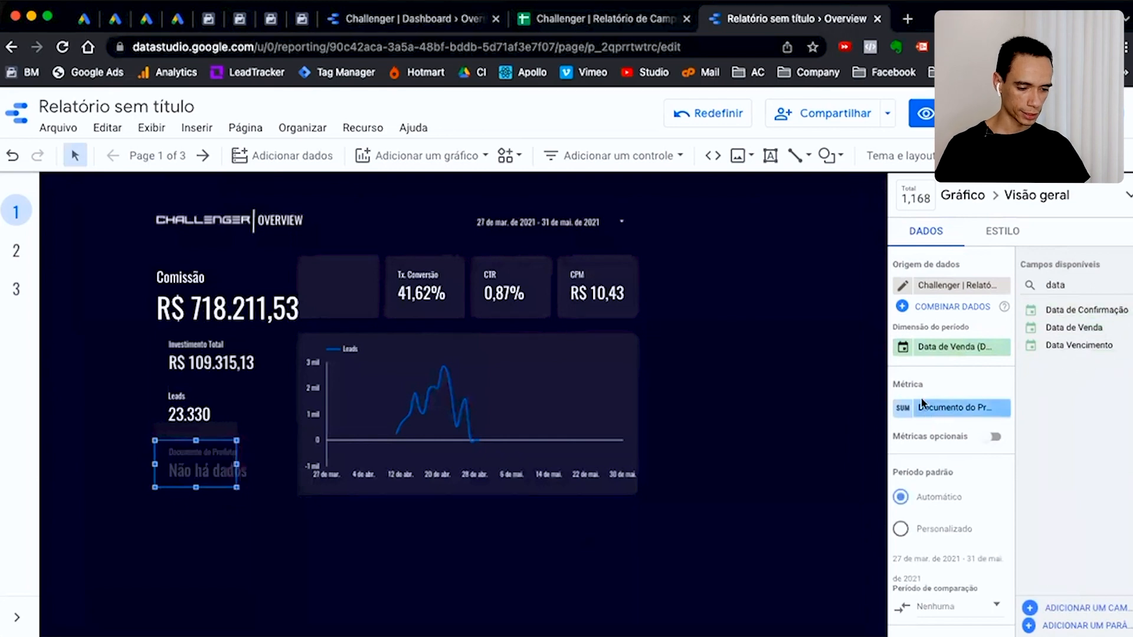
Clear the field search and replace the copied scorecard's metric with Record Count
{"action": "double_click", "coordinate": [1055, 284]}
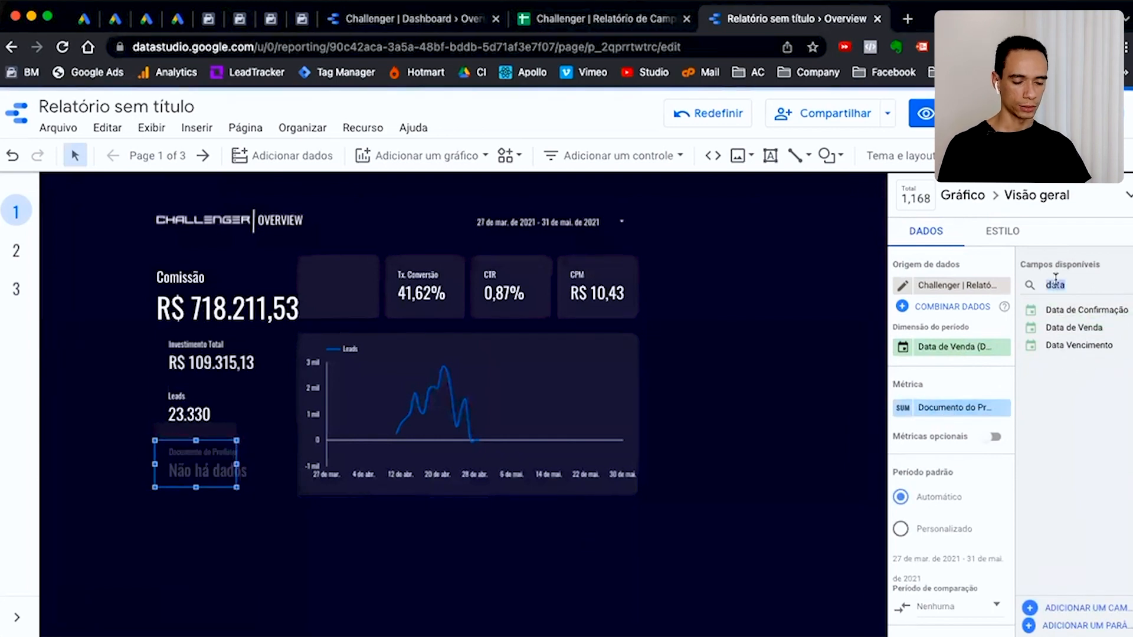
{"action": "key", "text": "BackSpace"}
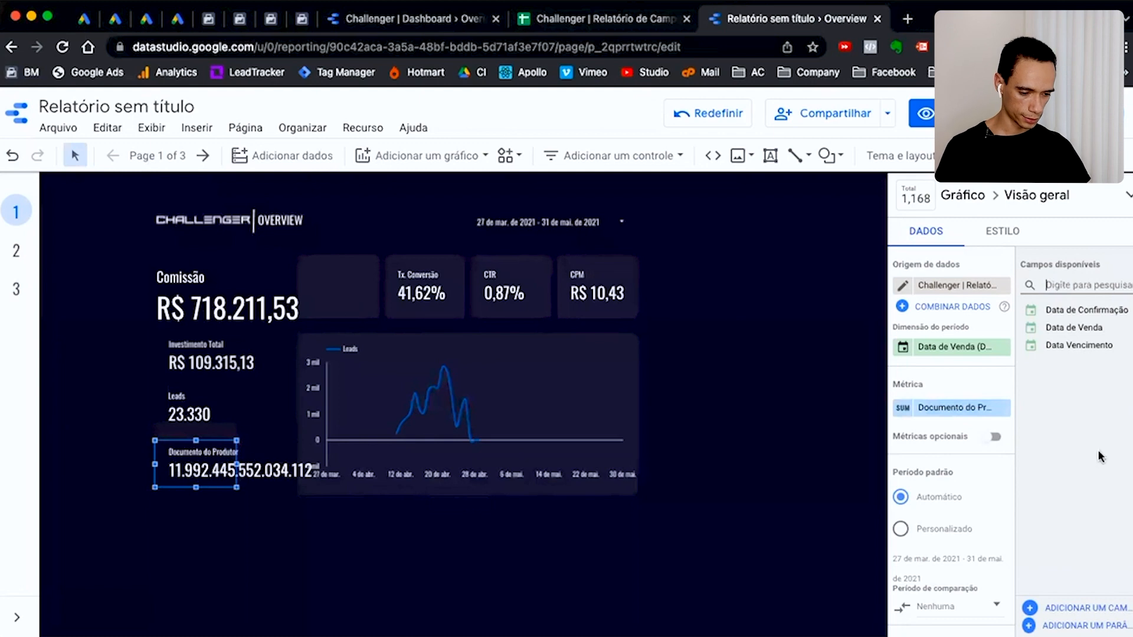
{"action": "scroll", "coordinate": [1113, 458], "scroll_direction": "down", "scroll_amount": 2}
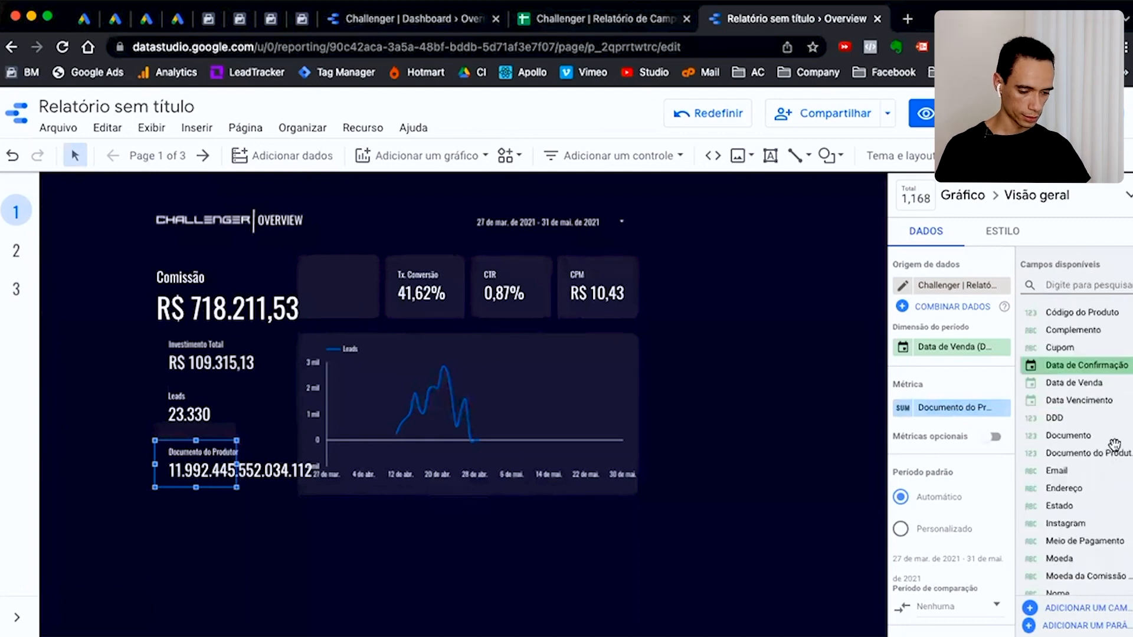
{"action": "scroll", "coordinate": [1114, 445], "scroll_direction": "down", "scroll_amount": 6}
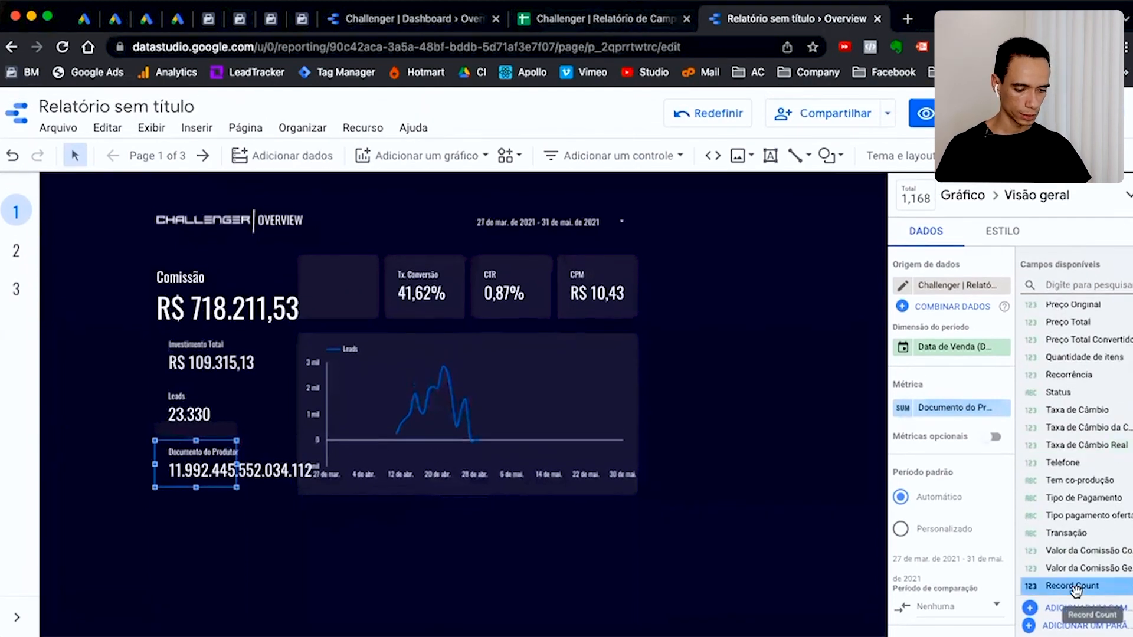
{"action": "left_click_drag", "start_coordinate": [1076, 590], "coordinate": [947, 415]}
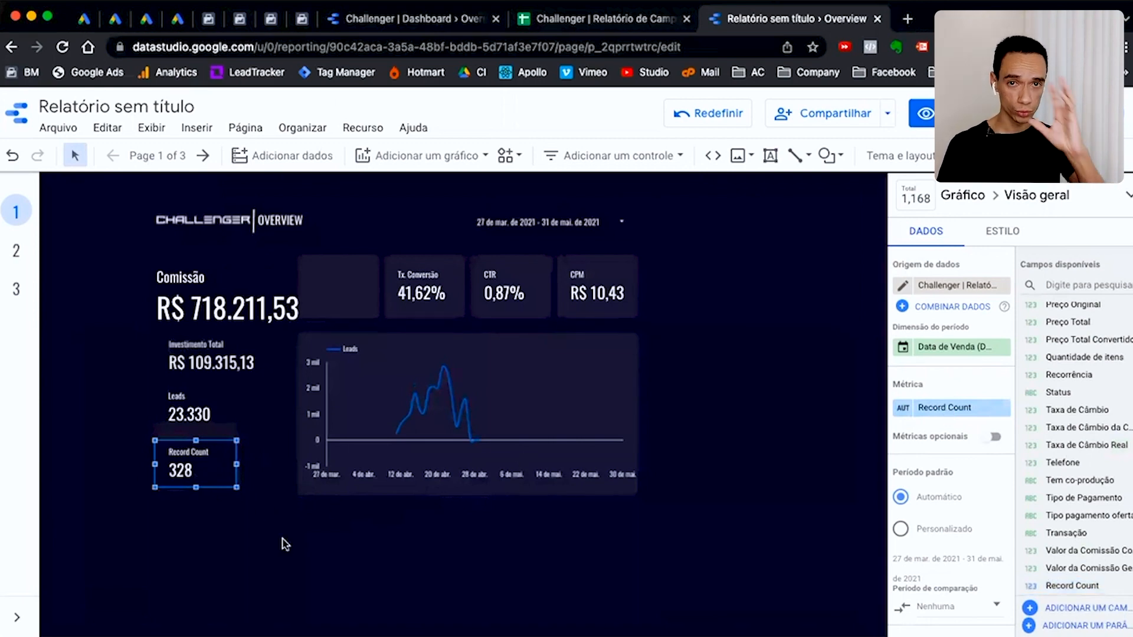
Rename the scorecard's Record Count metric as Vendas
{"action": "left_click", "coordinate": [905, 413]}
{"action": "left_click", "coordinate": [745, 418]}
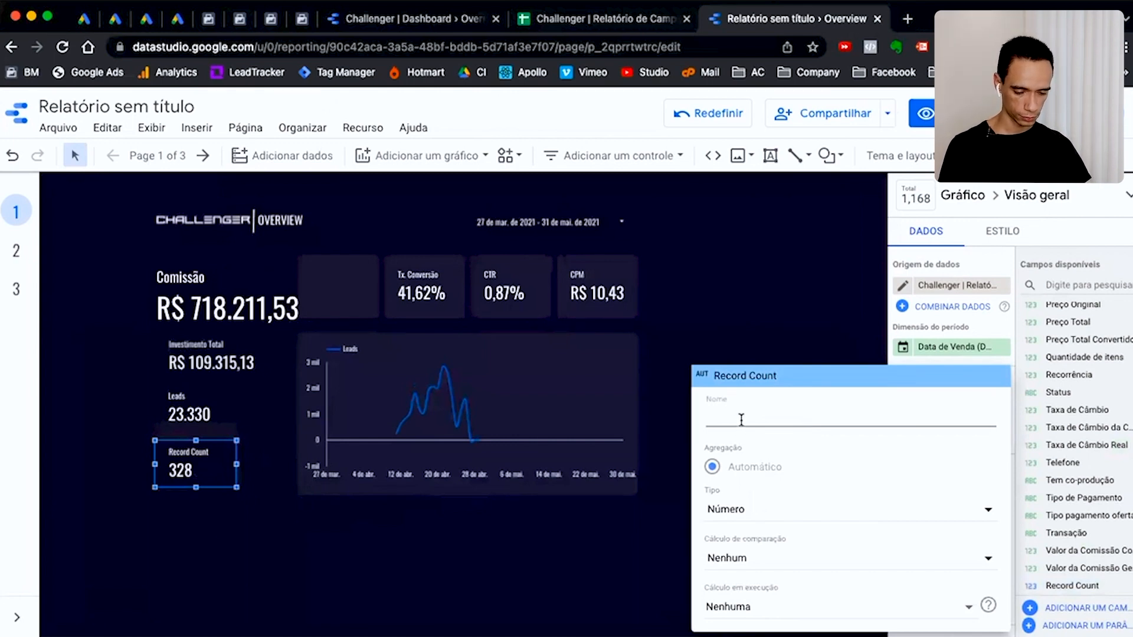
{"action": "type", "text": "Vendas"}
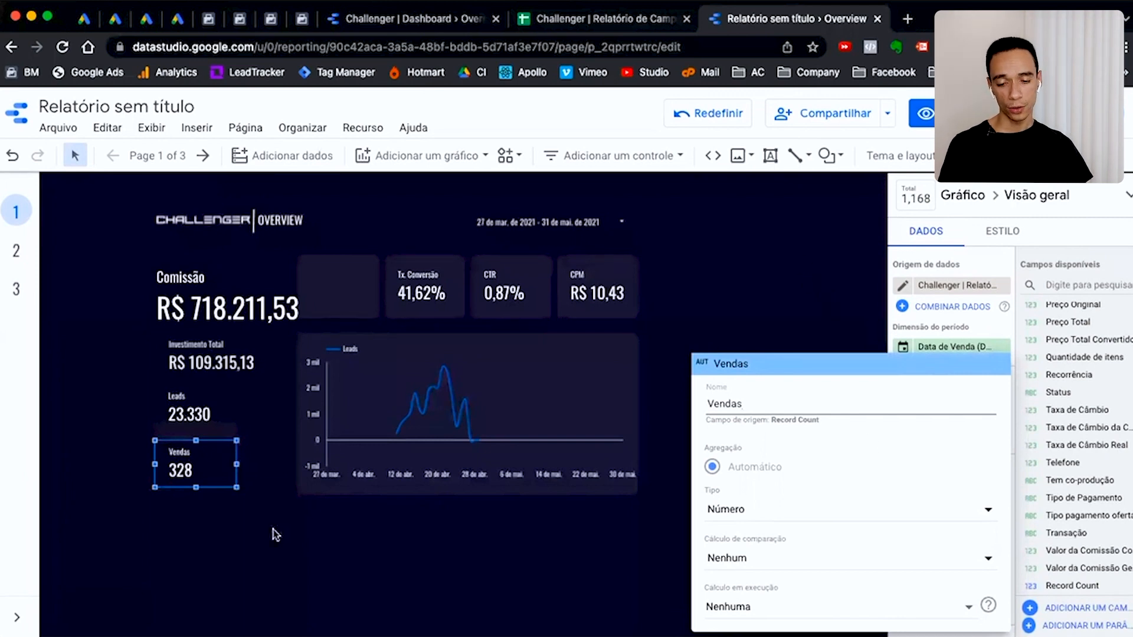
{"action": "left_click", "coordinate": [260, 557]}
{"action": "left_click", "coordinate": [261, 553]}
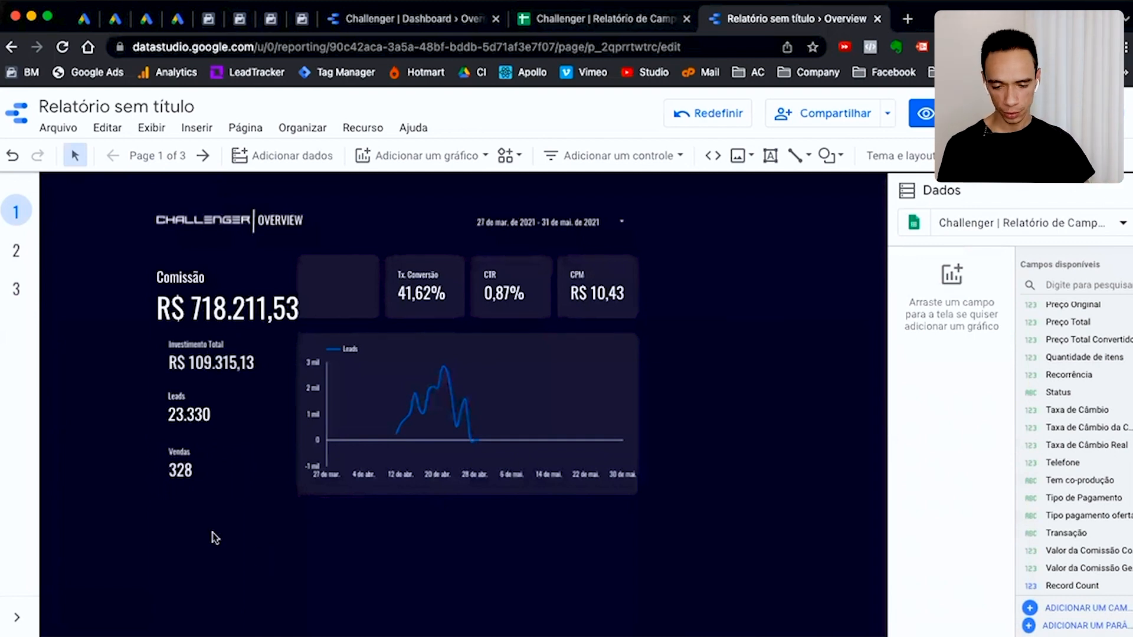
Combine the data of the Leads and Vendas scorecards and place the resulting Vendas / Leads scorecard below the line chart
{"action": "left_click", "coordinate": [200, 463]}
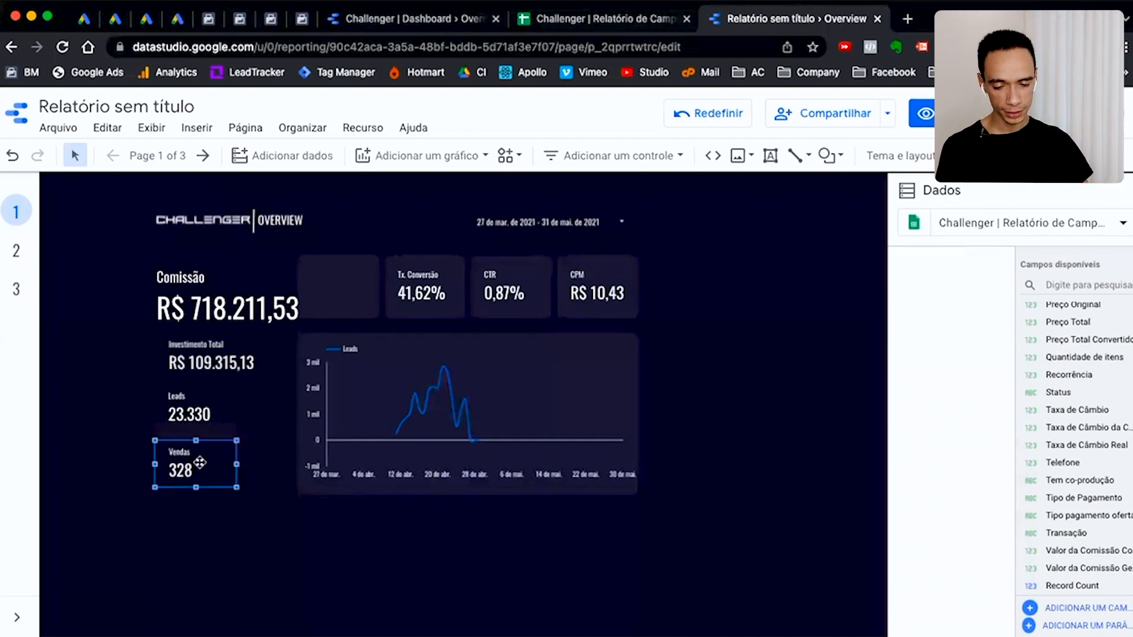
{"action": "left_click", "coordinate": [185, 417], "text": "shift"}
{"action": "right_click", "coordinate": [183, 413]}
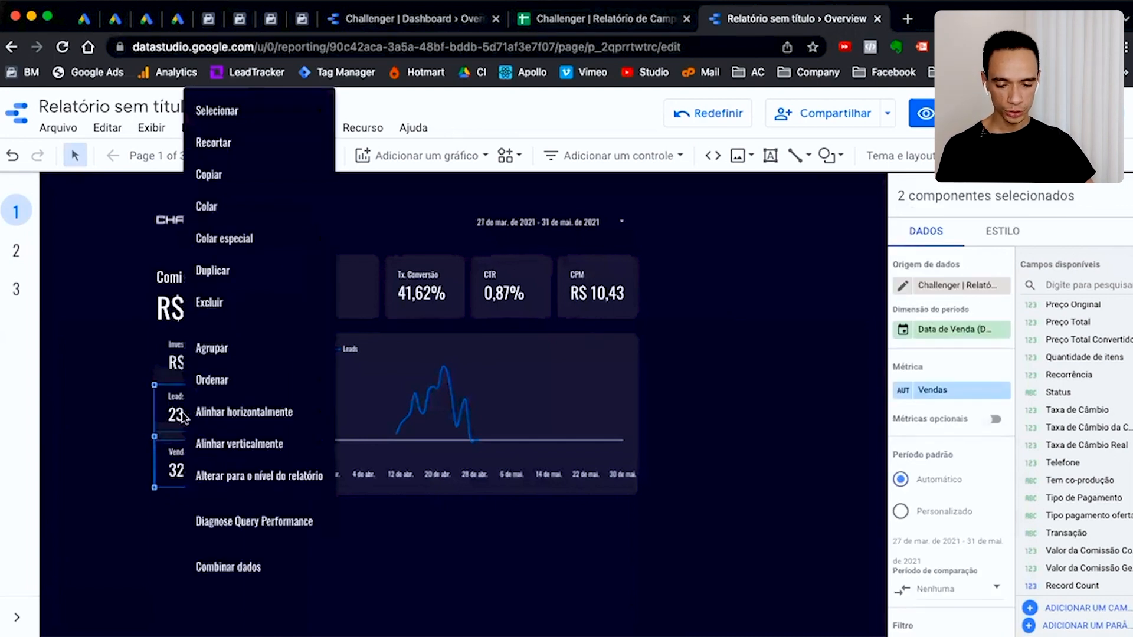
{"action": "left_click", "coordinate": [250, 569]}
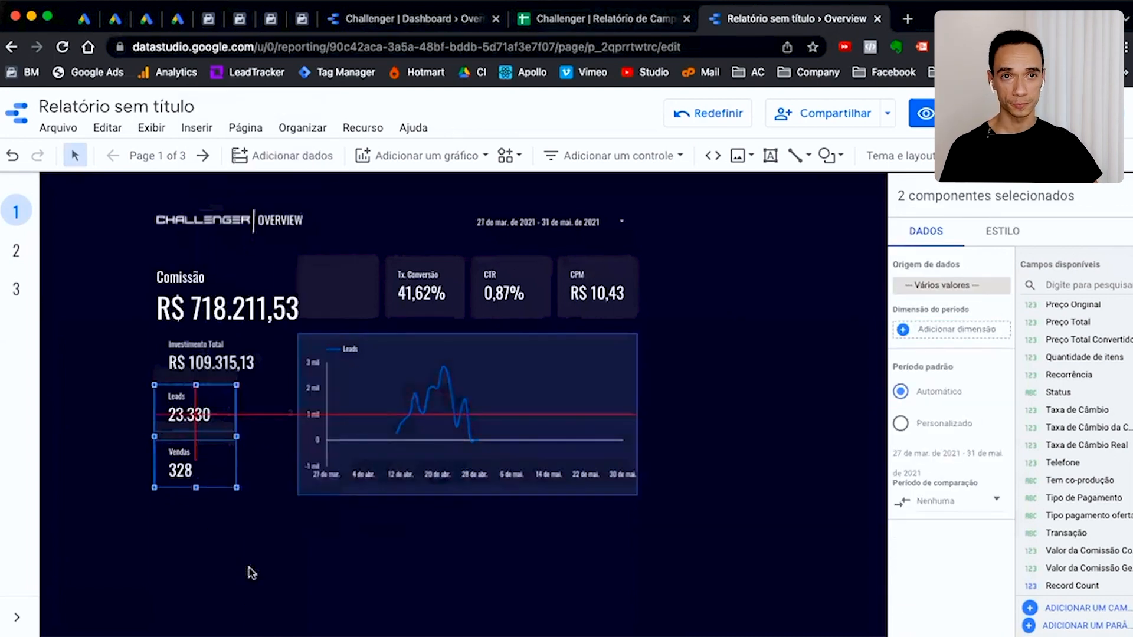
{"action": "left_click_drag", "start_coordinate": [199, 444], "coordinate": [287, 534]}
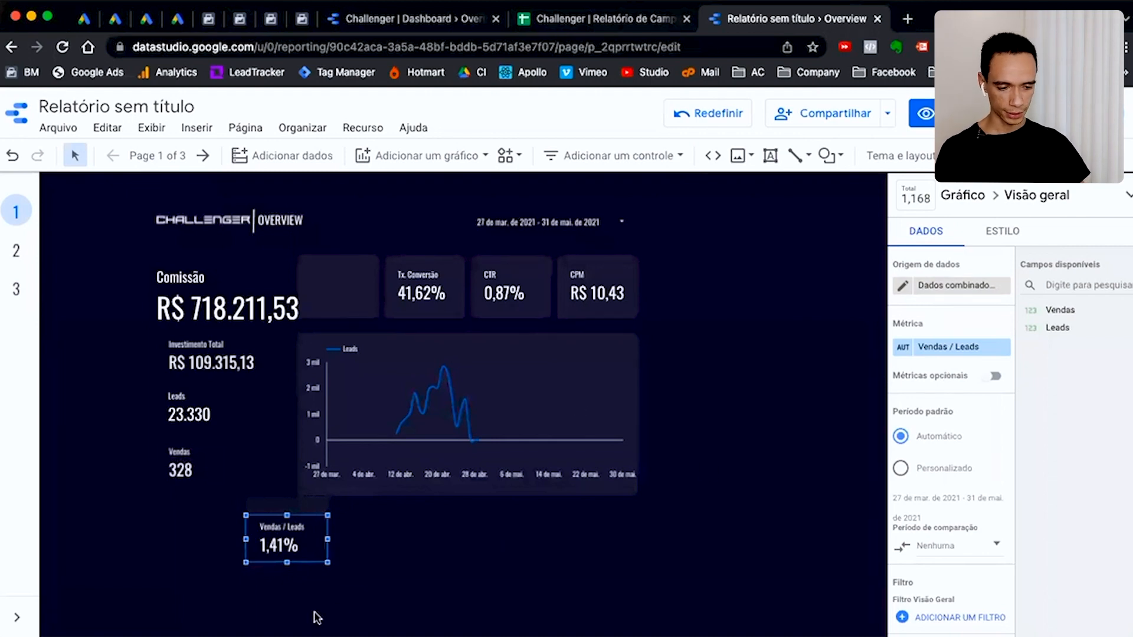
Rename the blended Vendas / Leads metric as Tx. Conversão and apply it
{"action": "left_click", "coordinate": [905, 348]}
{"action": "triple_click", "coordinate": [794, 225]}
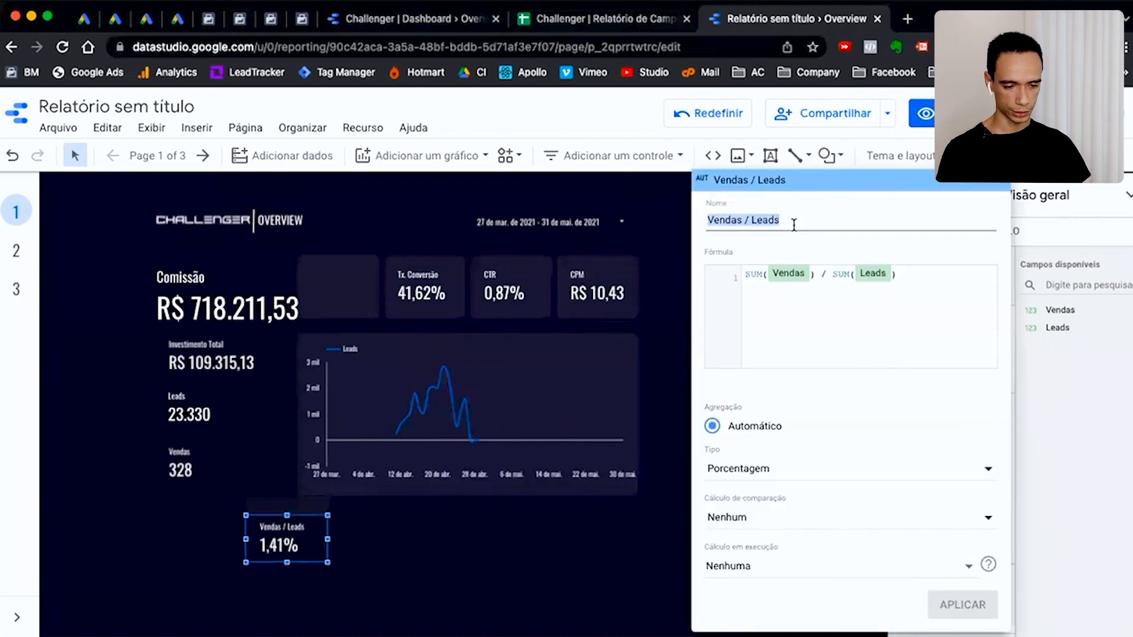
{"action": "type", "text": "Tx"}
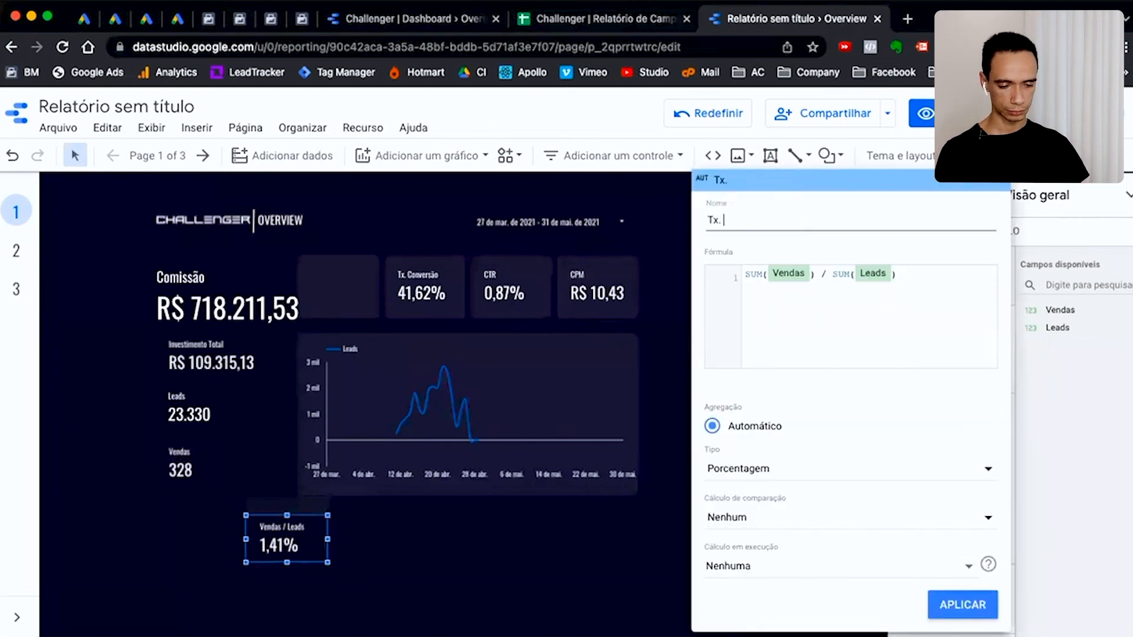
{"action": "type", "text": ". Convers"}
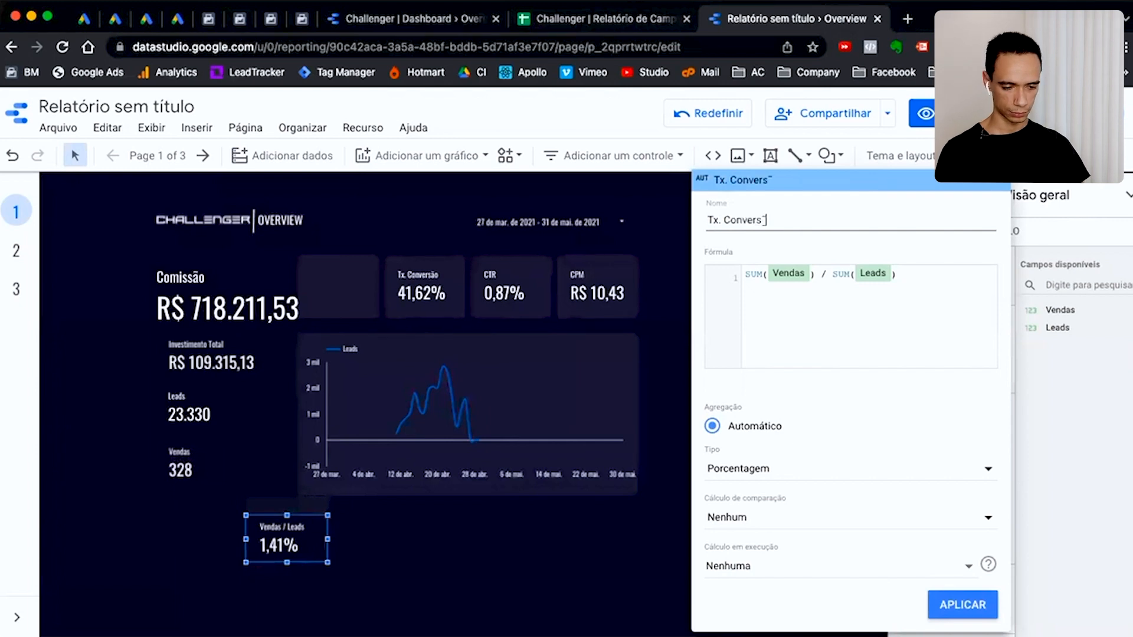
{"action": "type", "text": "ão"}
{"action": "left_click", "coordinate": [956, 602]}
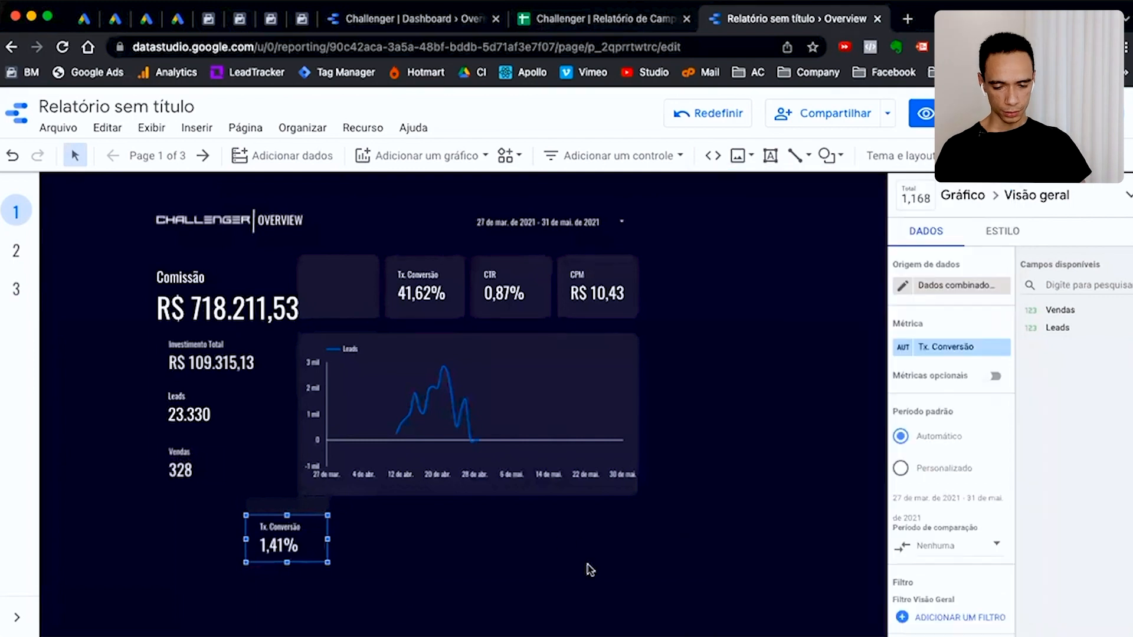
Delete the empty card background beside the Comissão value and the old Tx. Conversão scorecard from the top row
{"action": "left_click", "coordinate": [358, 296]}
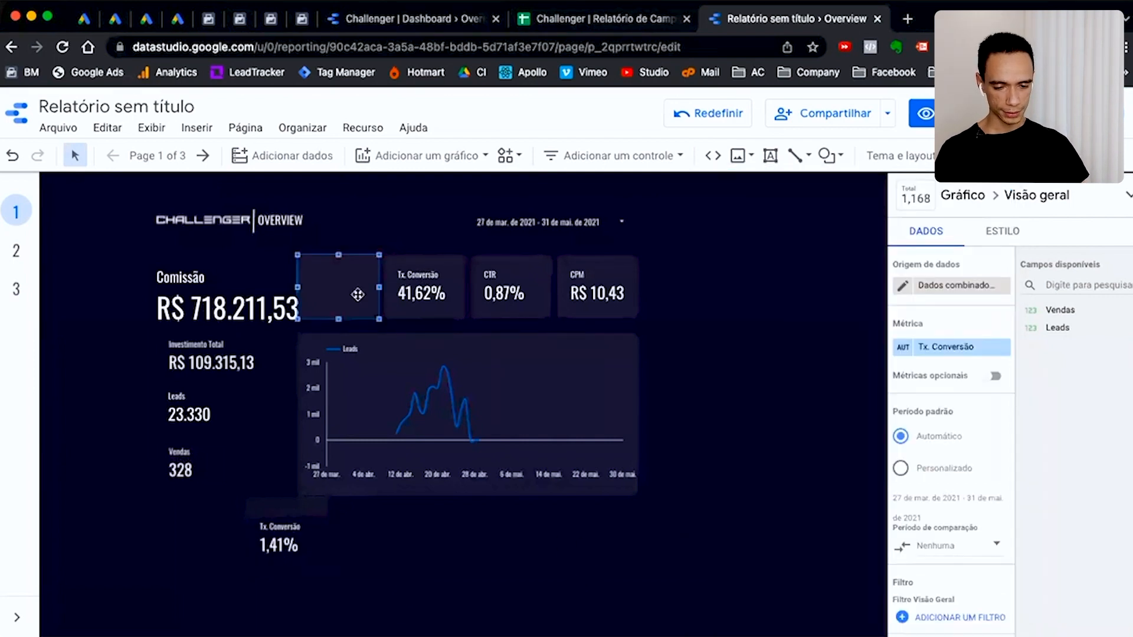
{"action": "left_click", "coordinate": [420, 294]}
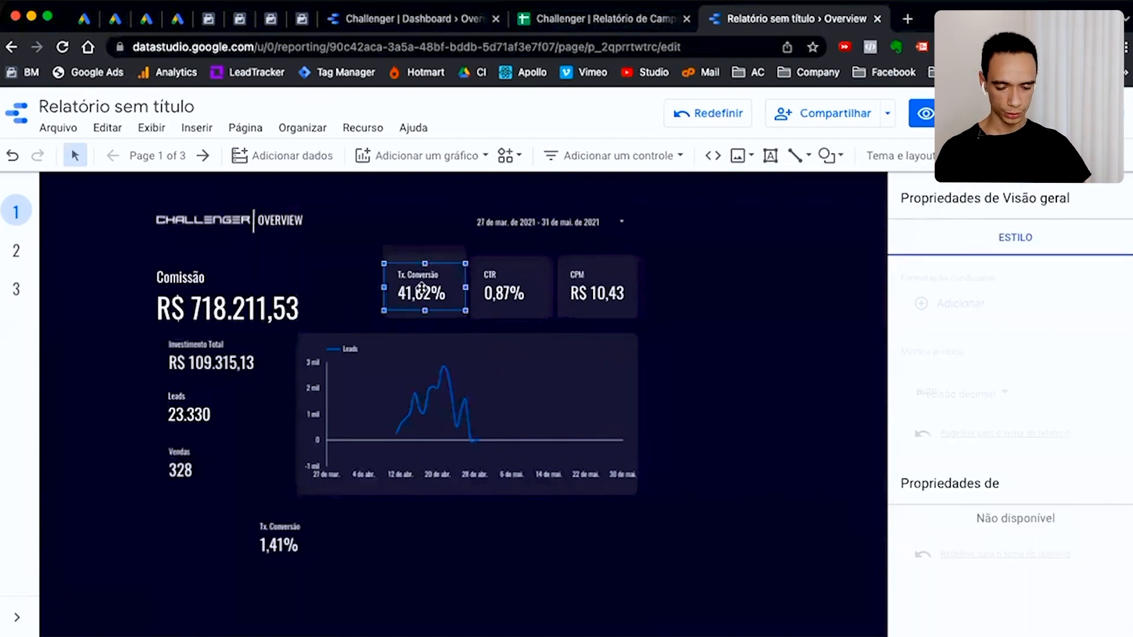
{"action": "key", "text": "Delete"}
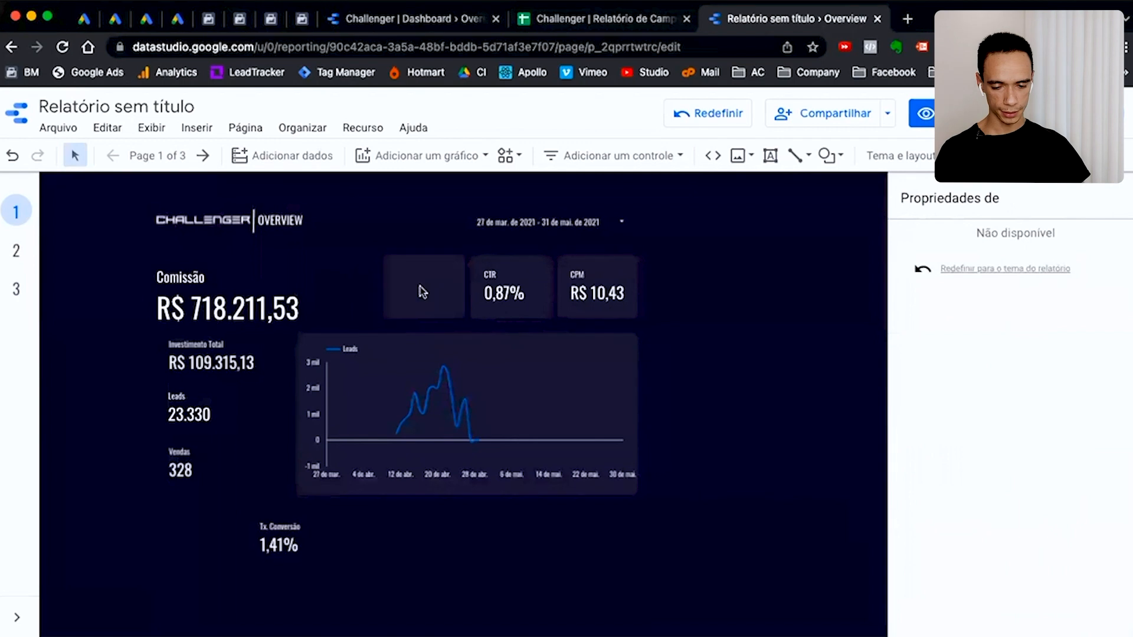
Move the Tx. Conversão scorecard into the empty top-row card and delete the CTR scorecard beside it
{"action": "left_click", "coordinate": [288, 529]}
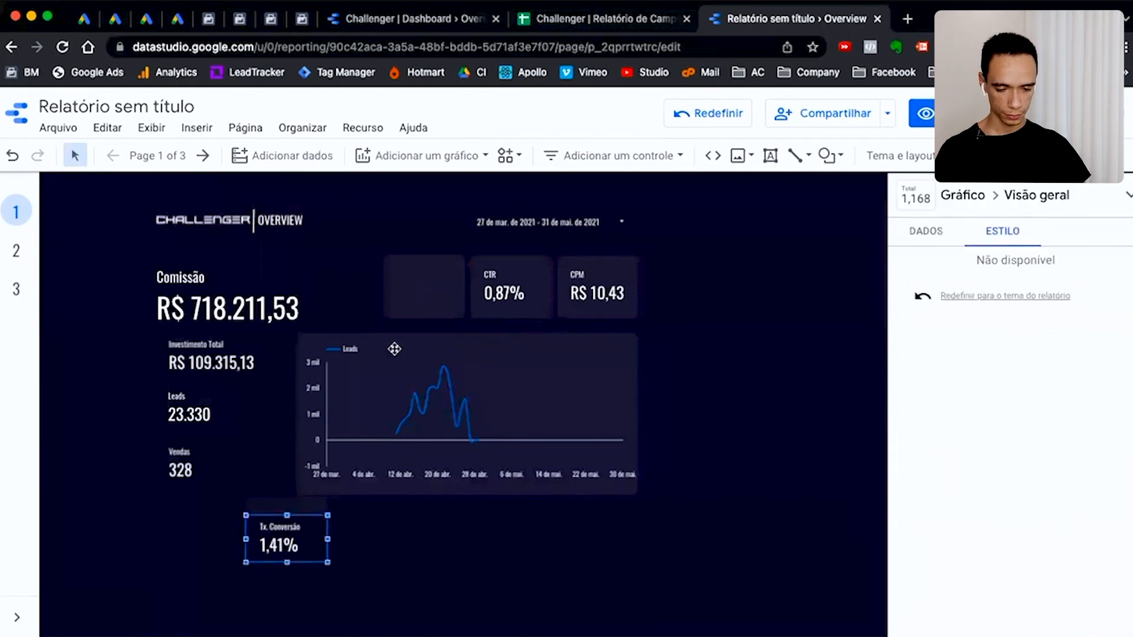
{"action": "left_click_drag", "start_coordinate": [394, 349], "coordinate": [425, 269]}
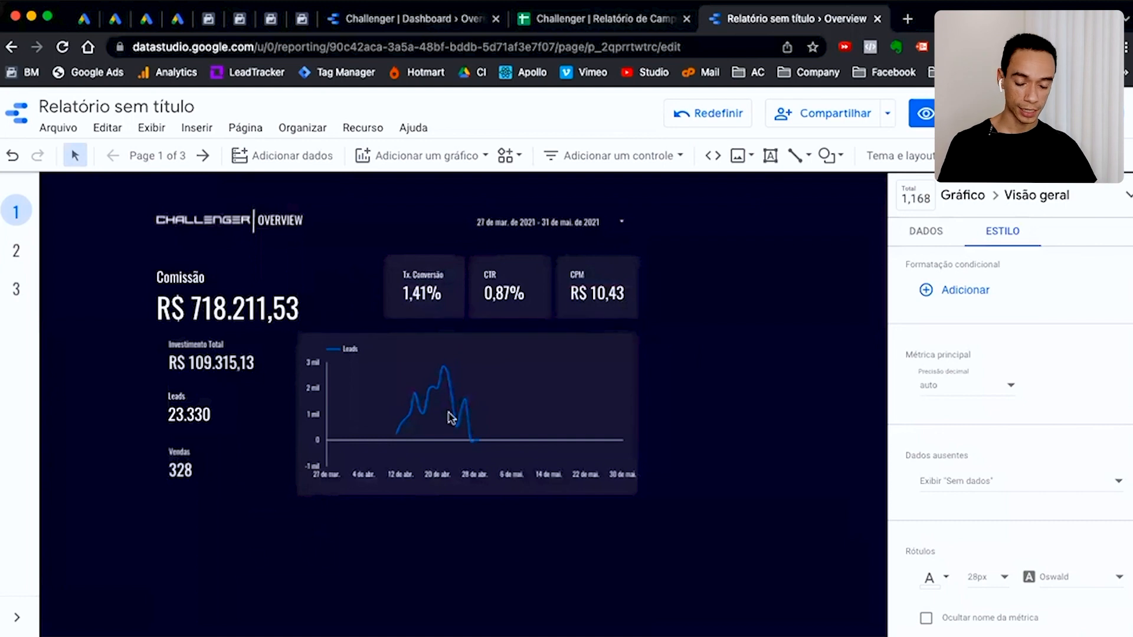
{"action": "left_click", "coordinate": [519, 536]}
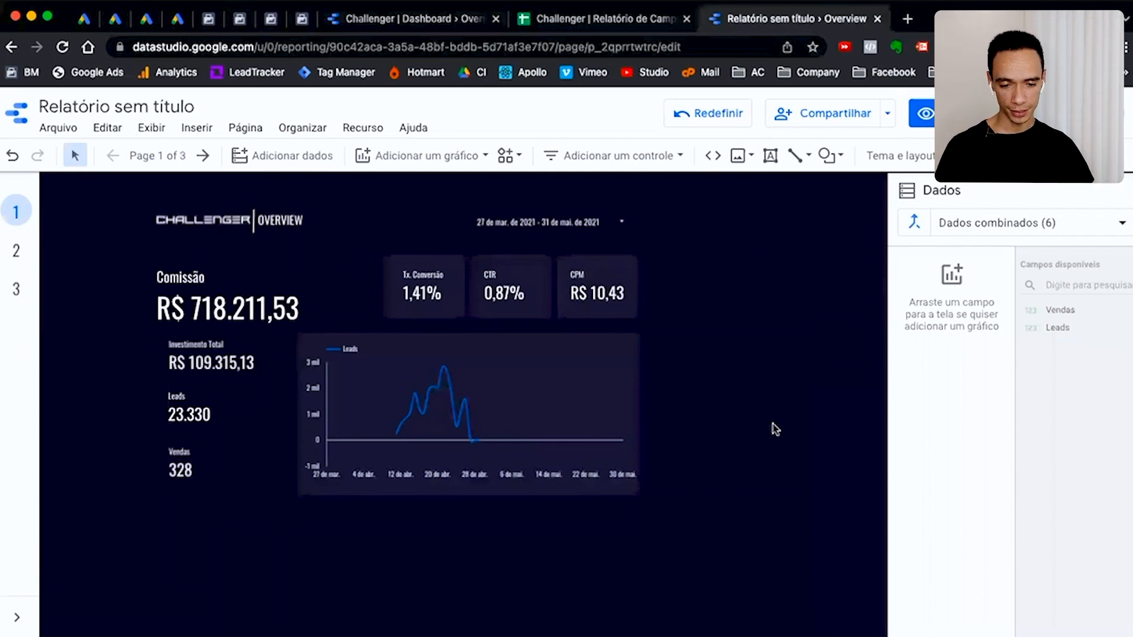
{"action": "left_click", "coordinate": [505, 290]}
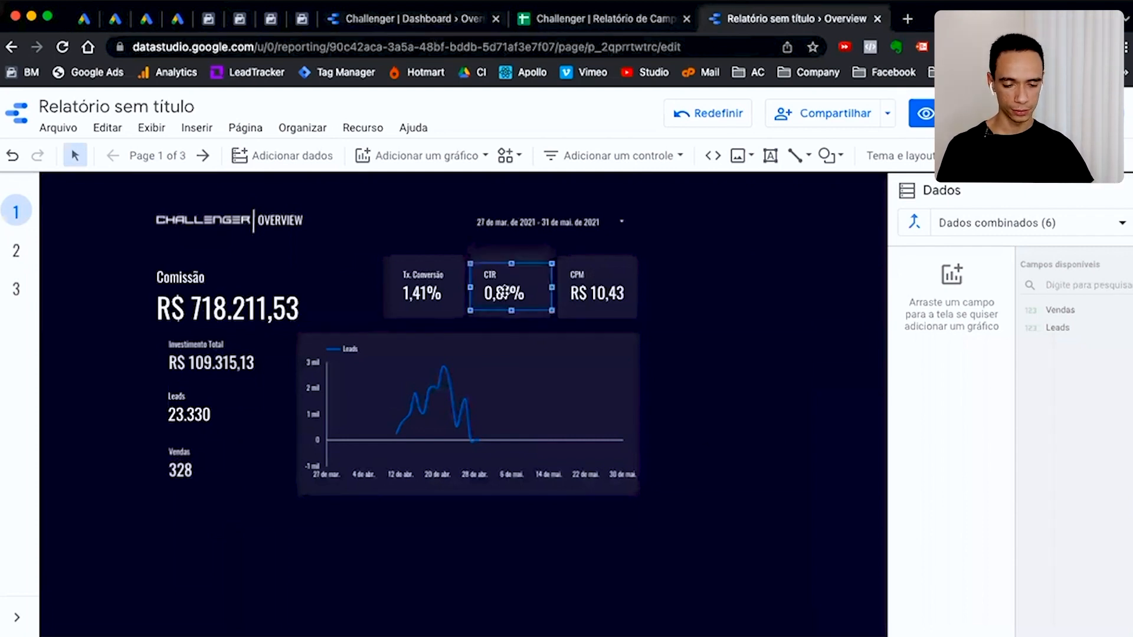
Combine the data of the Comissão and Vendas scorecards and place the resulting Comissão / Vendas scorecard below the line chart
{"action": "left_click", "coordinate": [230, 310]}
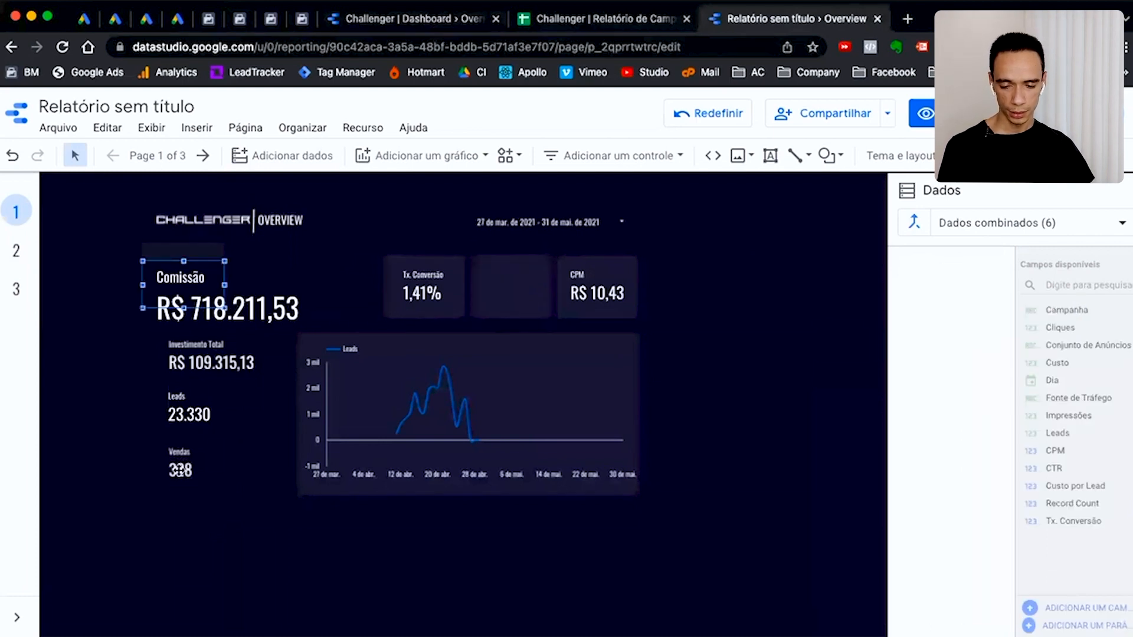
{"action": "left_click", "coordinate": [178, 470]}
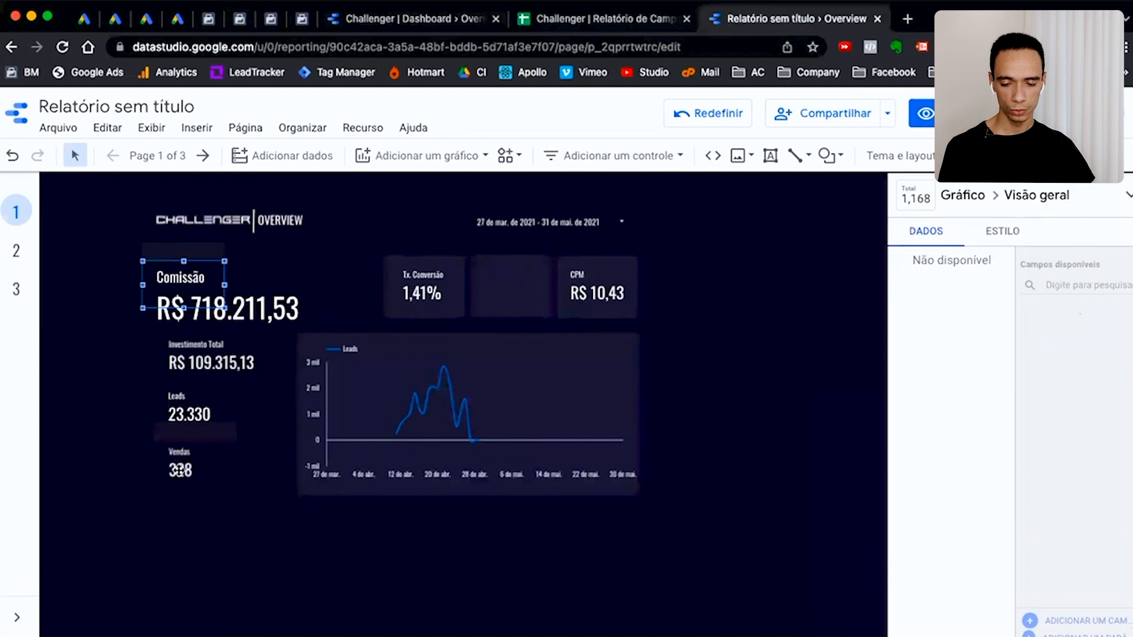
{"action": "left_click", "coordinate": [177, 470], "text": "shift"}
{"action": "right_click", "coordinate": [177, 471]}
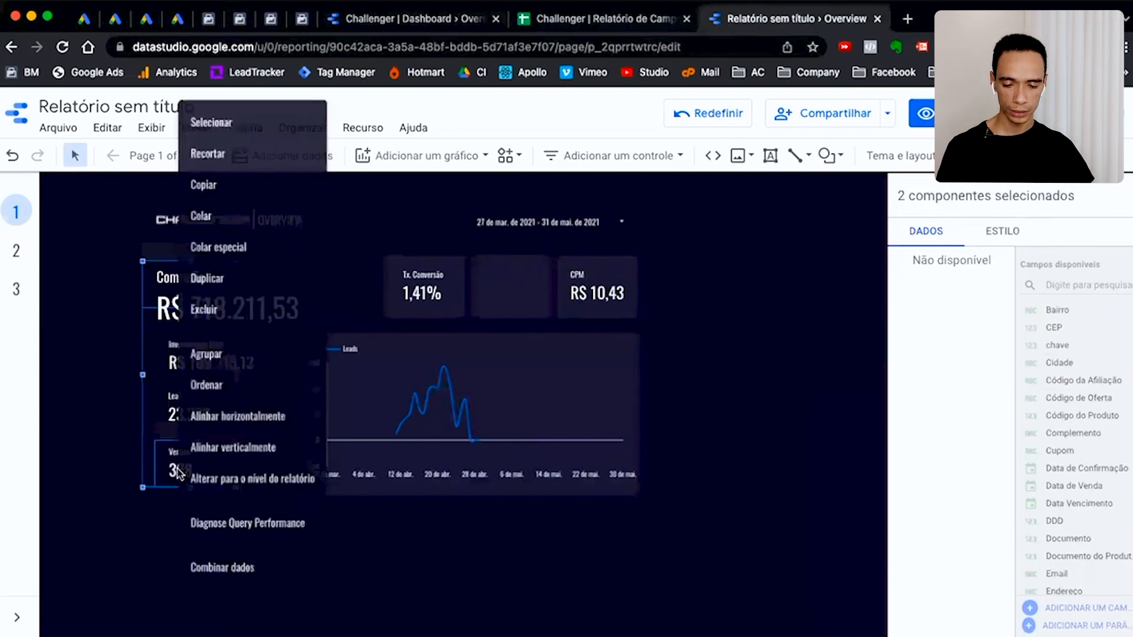
{"action": "left_click", "coordinate": [238, 570]}
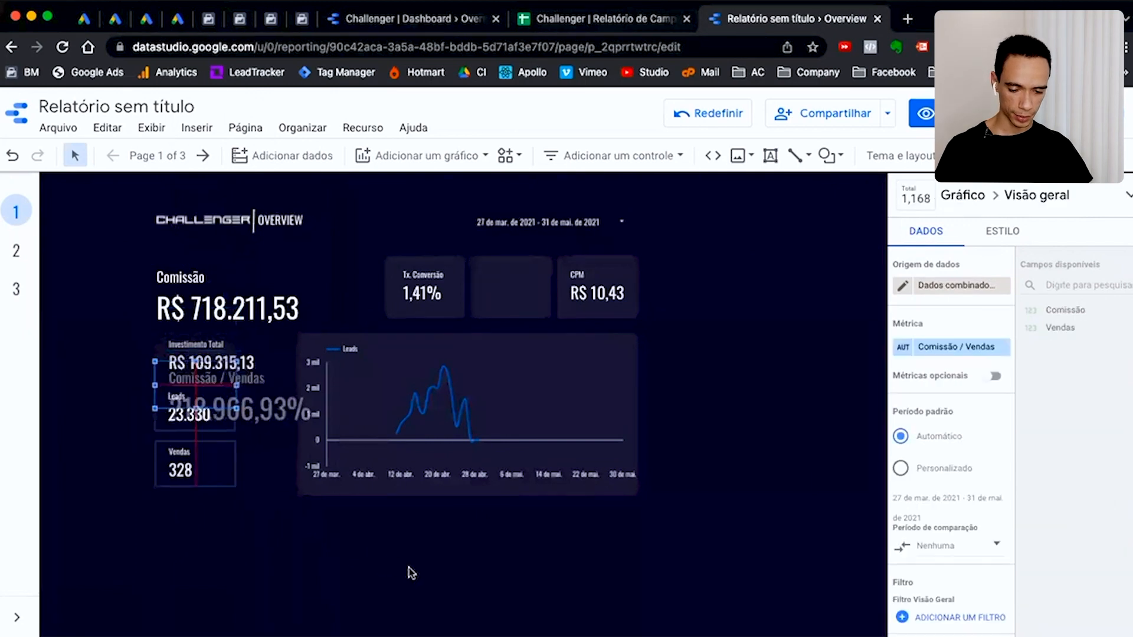
{"action": "left_click_drag", "start_coordinate": [205, 399], "coordinate": [421, 576]}
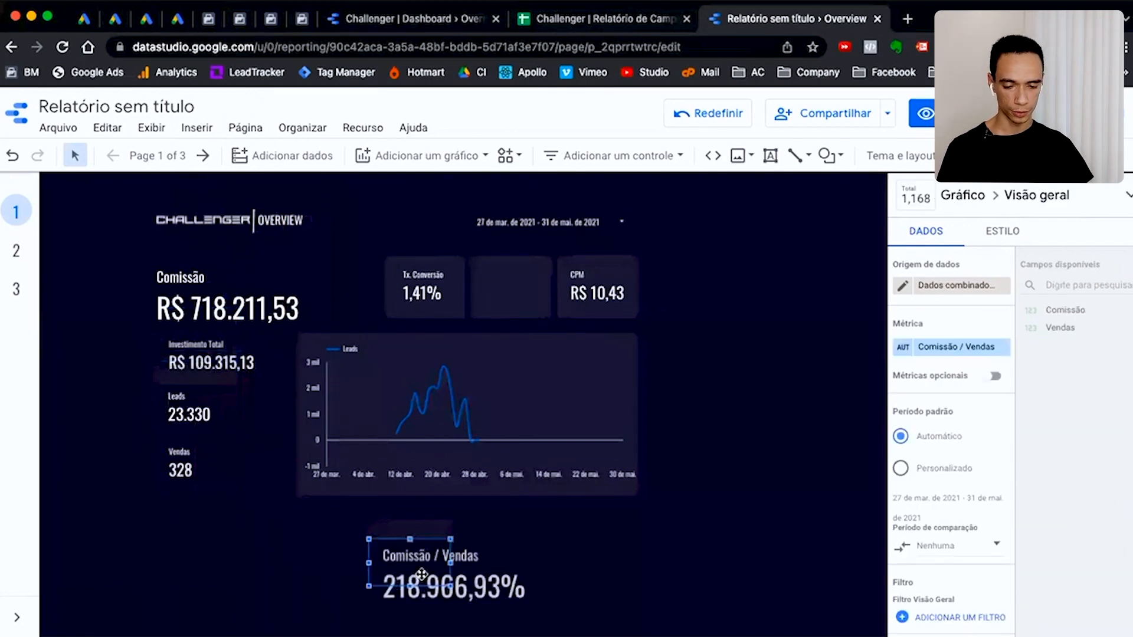
Set the blended Comissão / Vendas metric's type to currency, BRL - Real brasileiro (R$), and apply it
{"action": "left_click", "coordinate": [905, 350]}
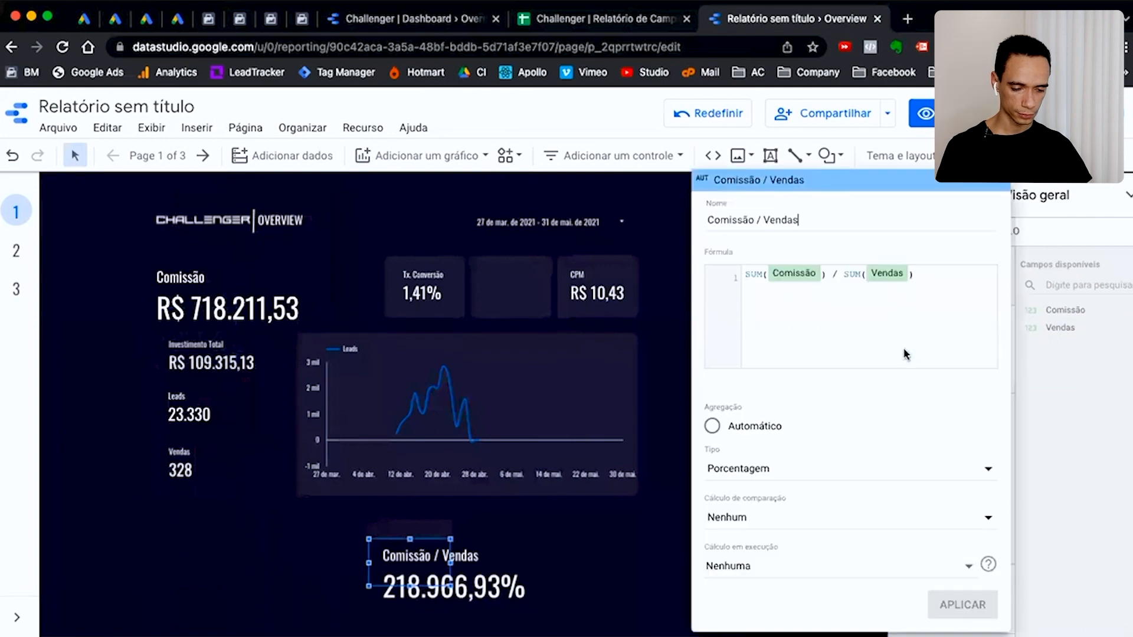
{"action": "left_click", "coordinate": [769, 472]}
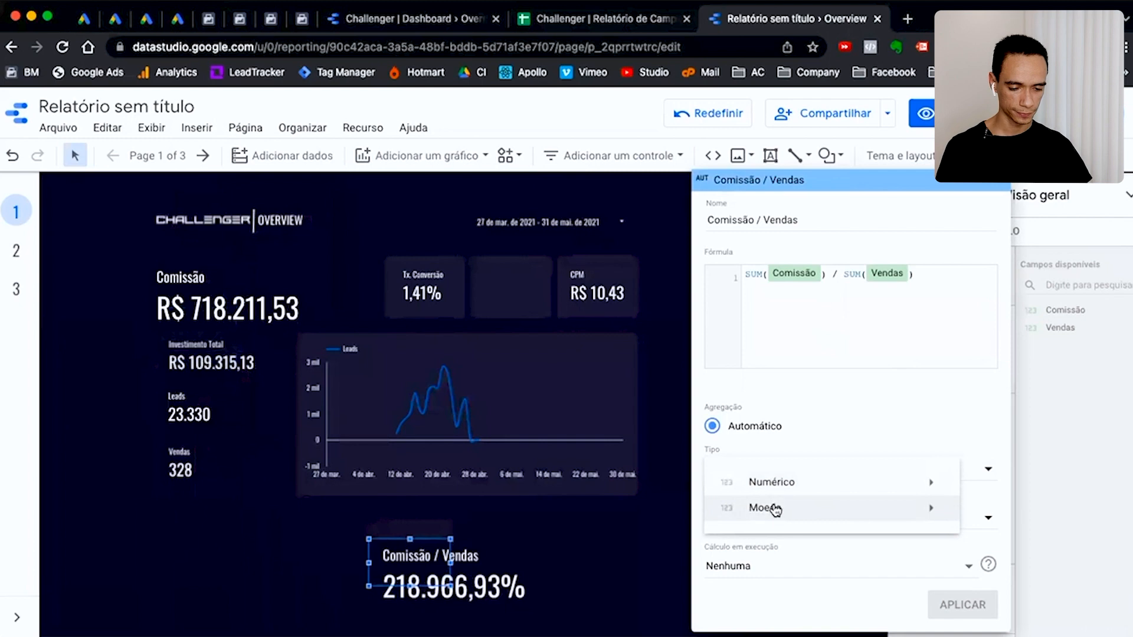
{"action": "mouse_move", "coordinate": [775, 510]}
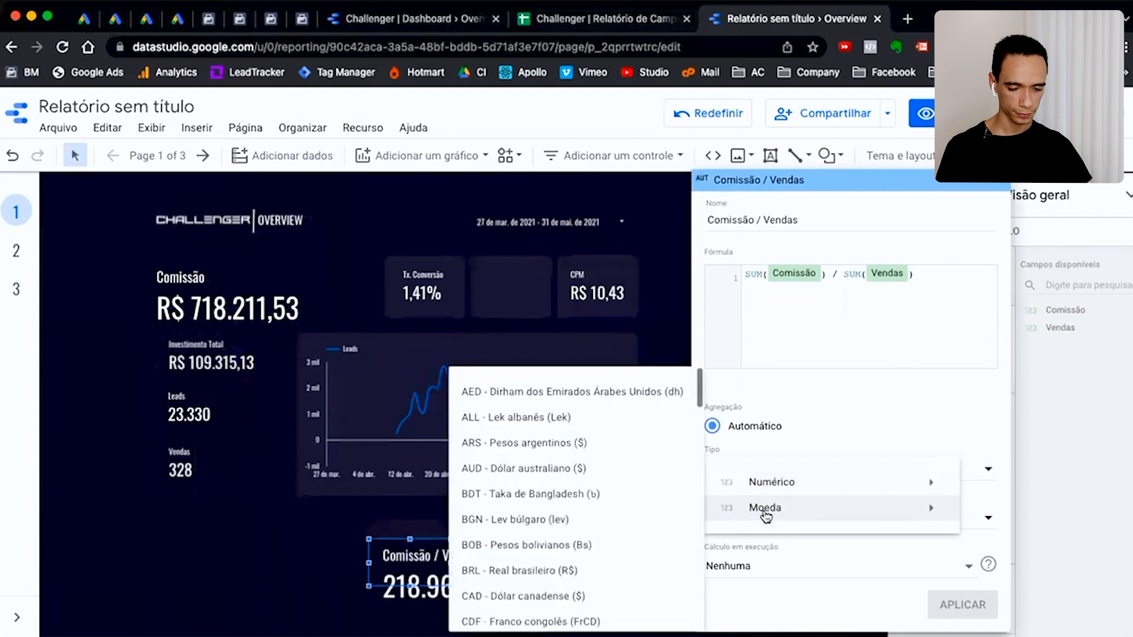
{"action": "left_click", "coordinate": [532, 571]}
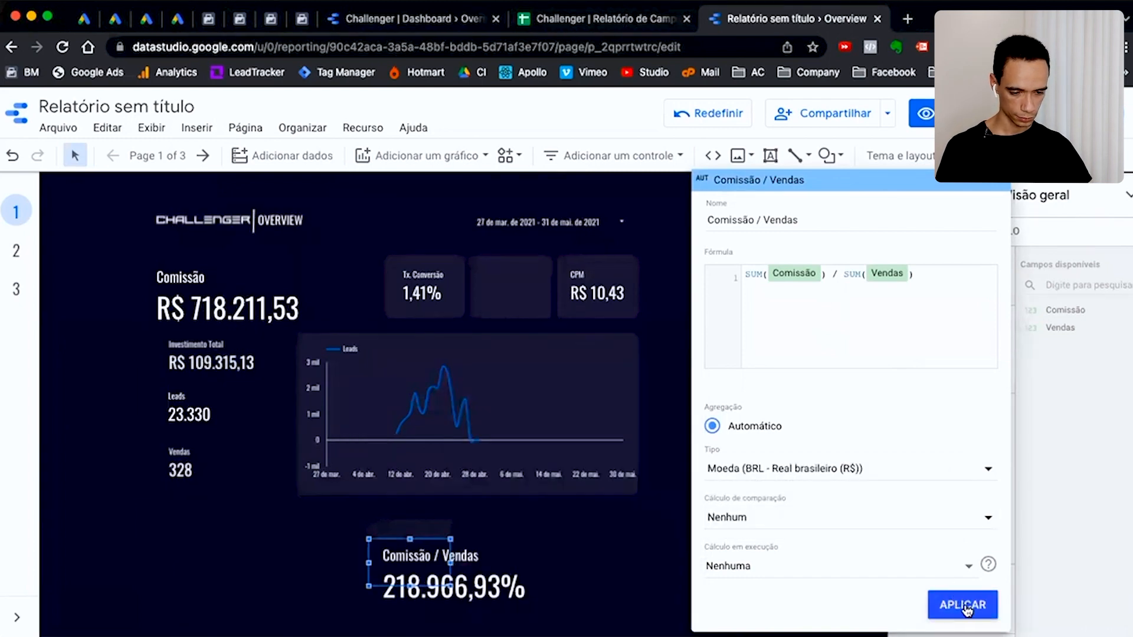
{"action": "left_click", "coordinate": [967, 611]}
Rename the blended Comissão / Vendas metric as Ticket Médio and apply it
{"action": "triple_click", "coordinate": [807, 219]}
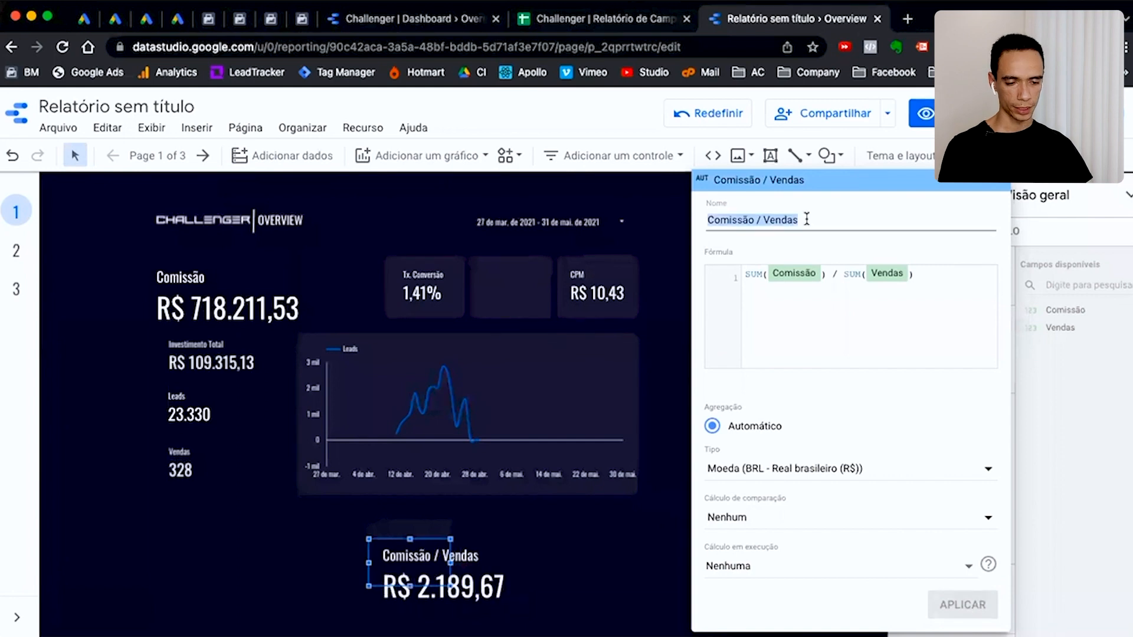
{"action": "type", "text": "T"}
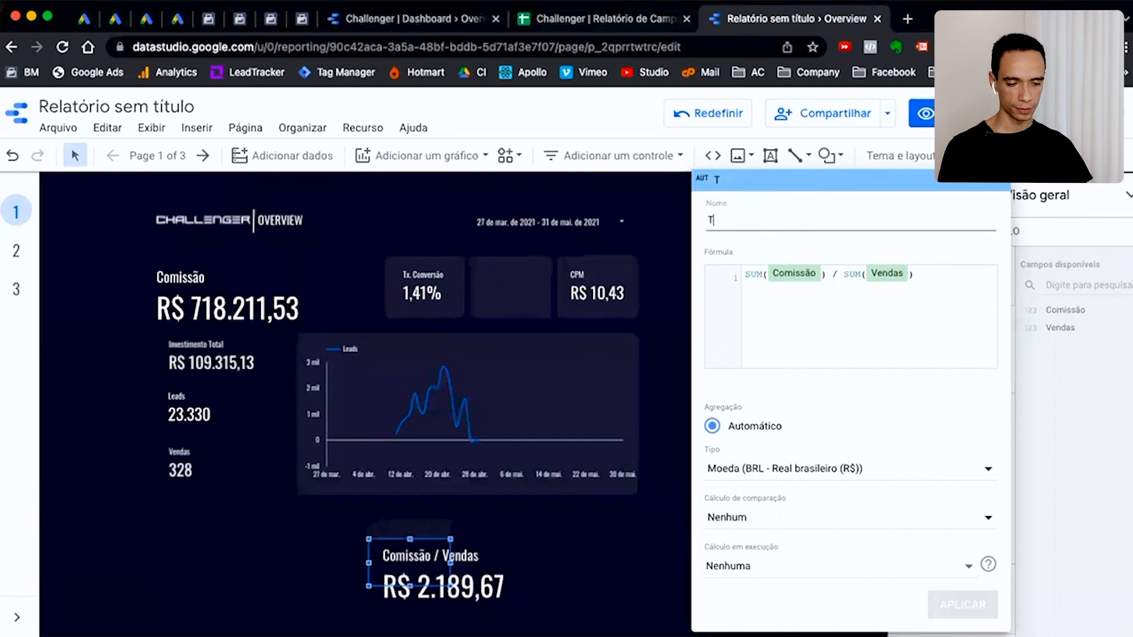
{"action": "type", "text": "icket Médio"}
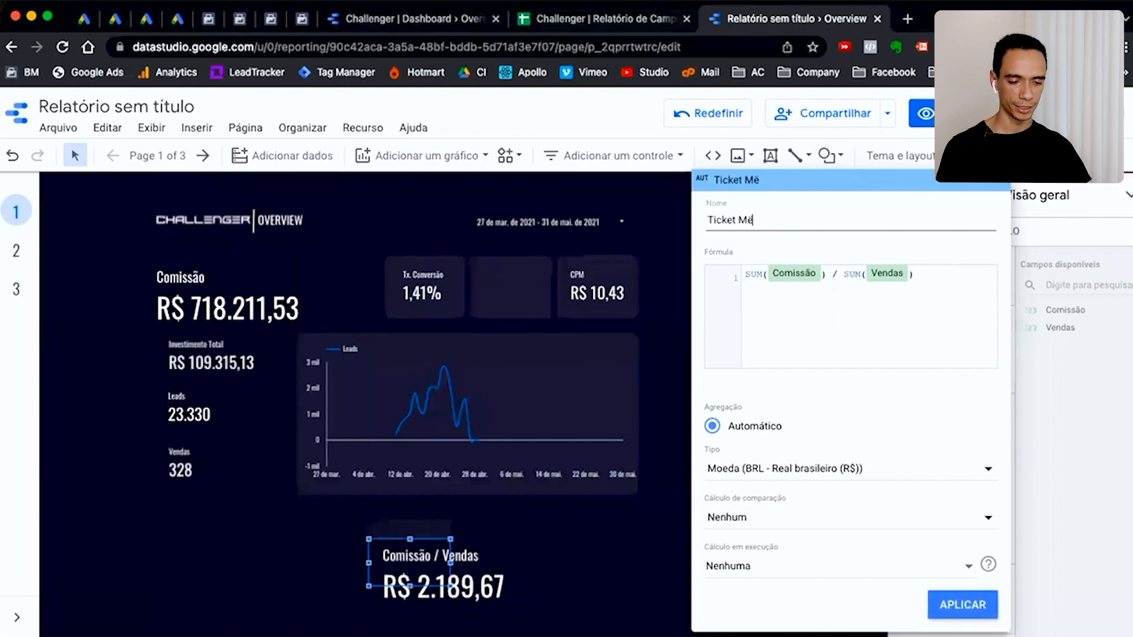
{"action": "left_click", "coordinate": [965, 608]}
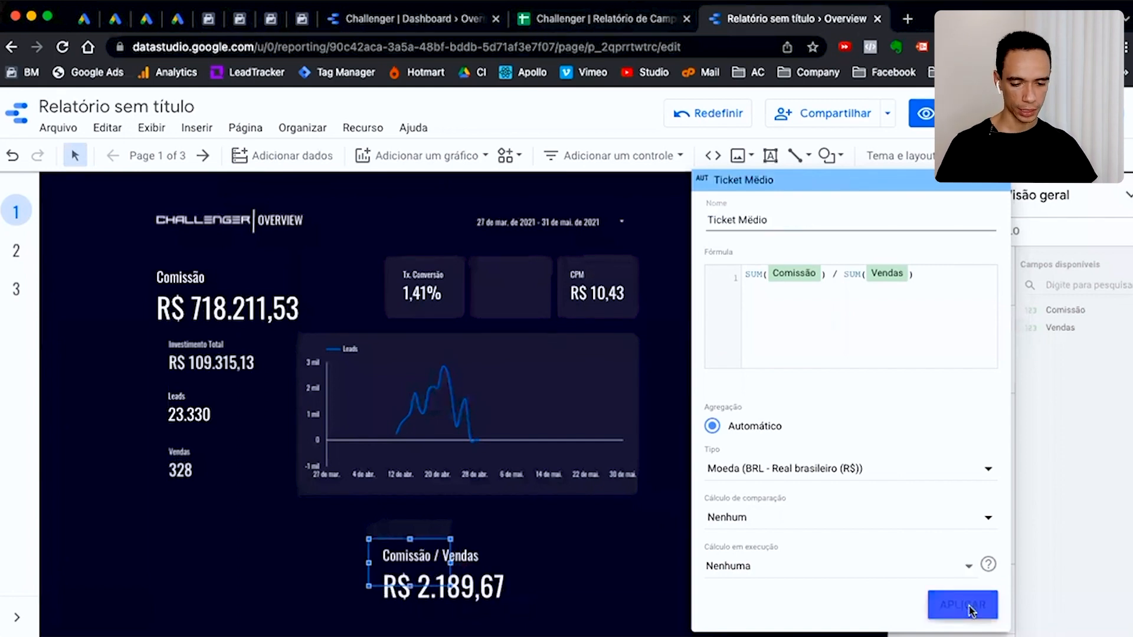
Set the Ticket Médio scorecard's label size to 24px and place it in the empty middle card of the top row
{"action": "left_click", "coordinate": [428, 283]}
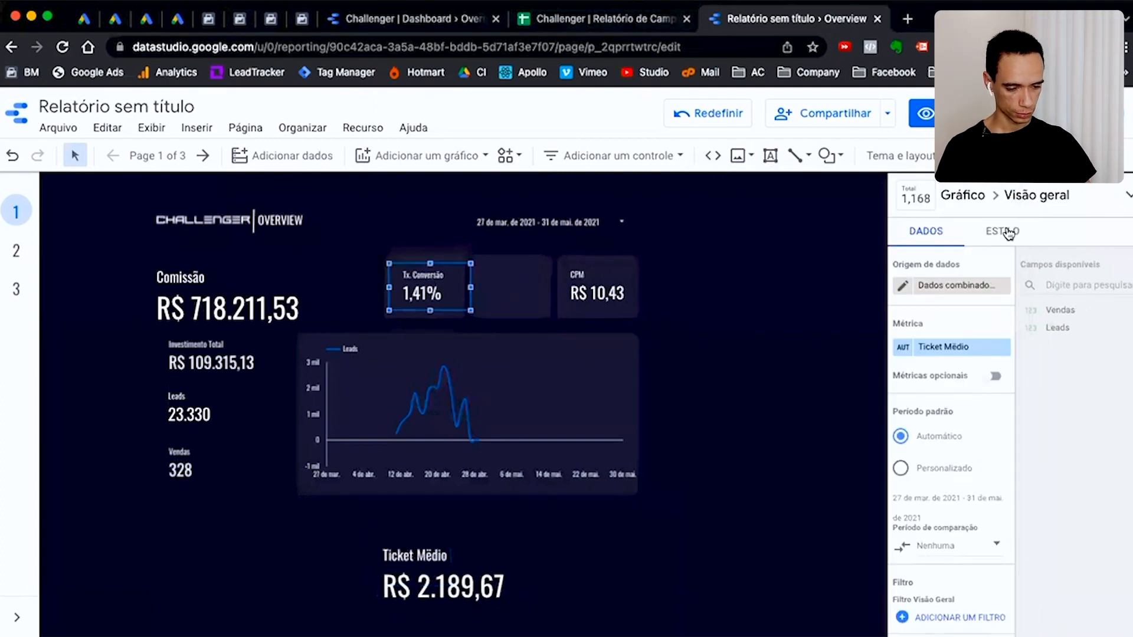
{"action": "scroll", "coordinate": [1070, 459], "scroll_direction": "down", "scroll_amount": 1}
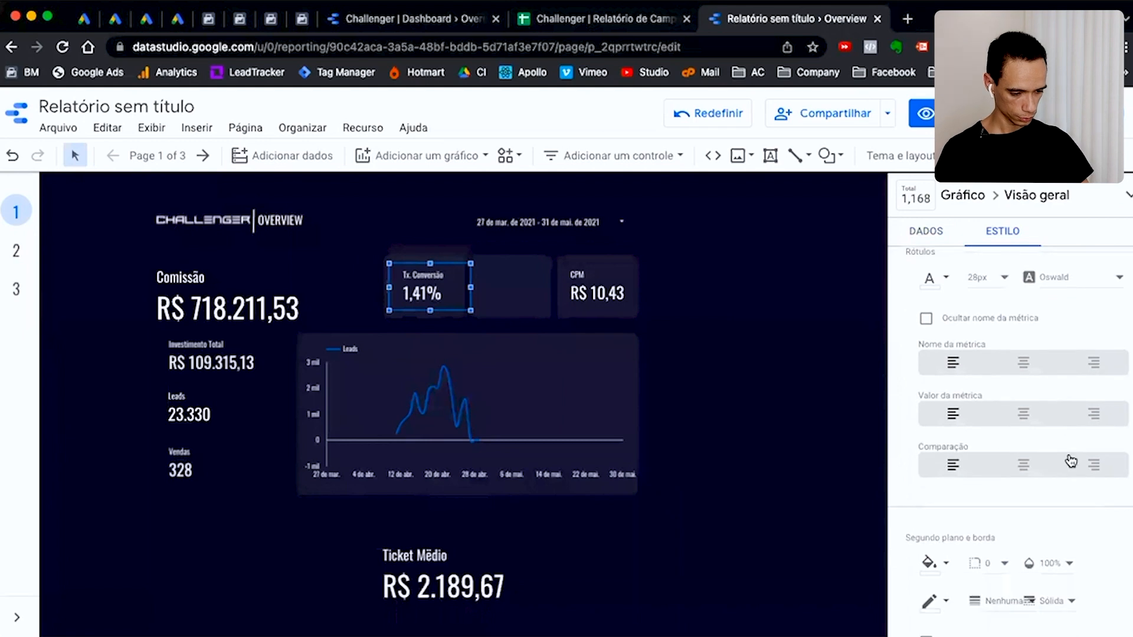
{"action": "left_click", "coordinate": [413, 557]}
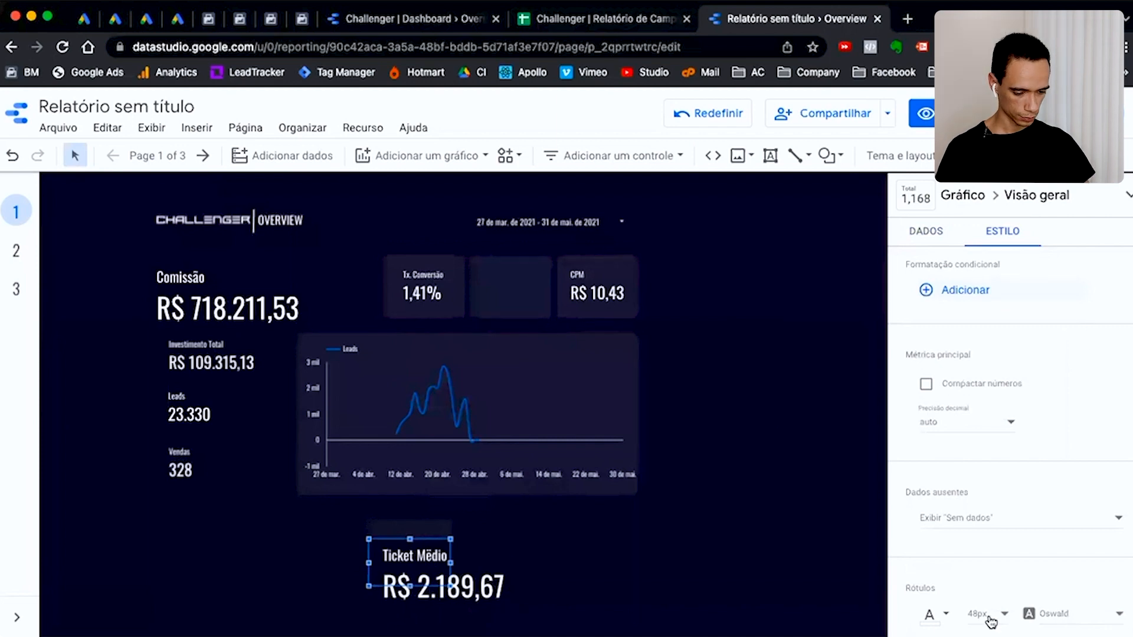
{"action": "scroll", "coordinate": [991, 619], "scroll_direction": "down", "scroll_amount": 5}
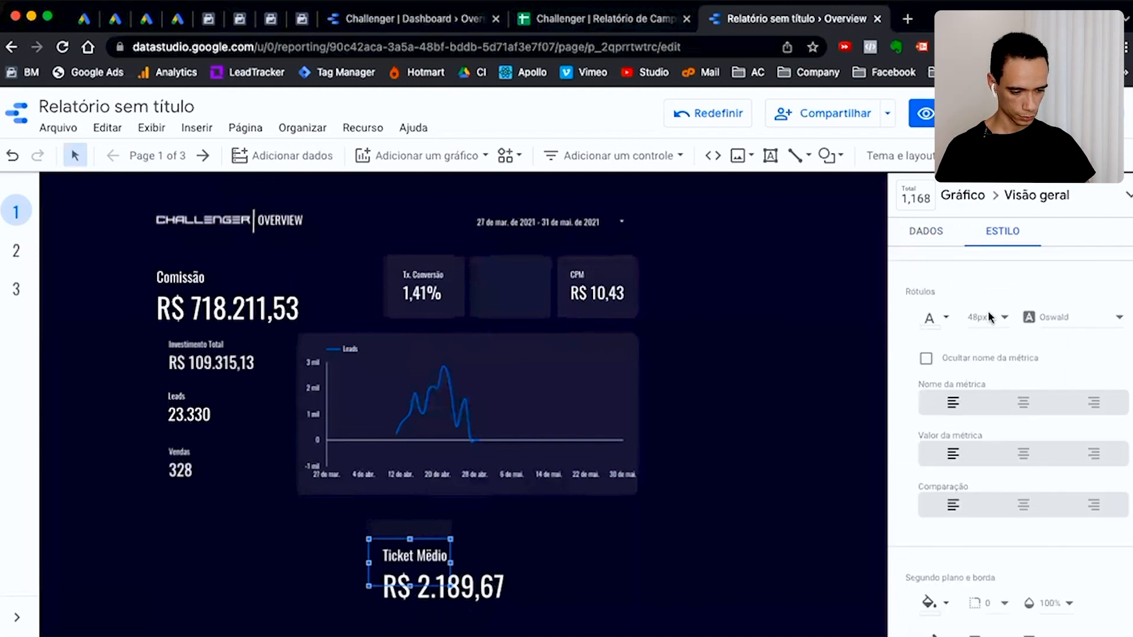
{"action": "left_click", "coordinate": [976, 324]}
{"action": "scroll", "coordinate": [994, 265], "scroll_direction": "up", "scroll_amount": 3}
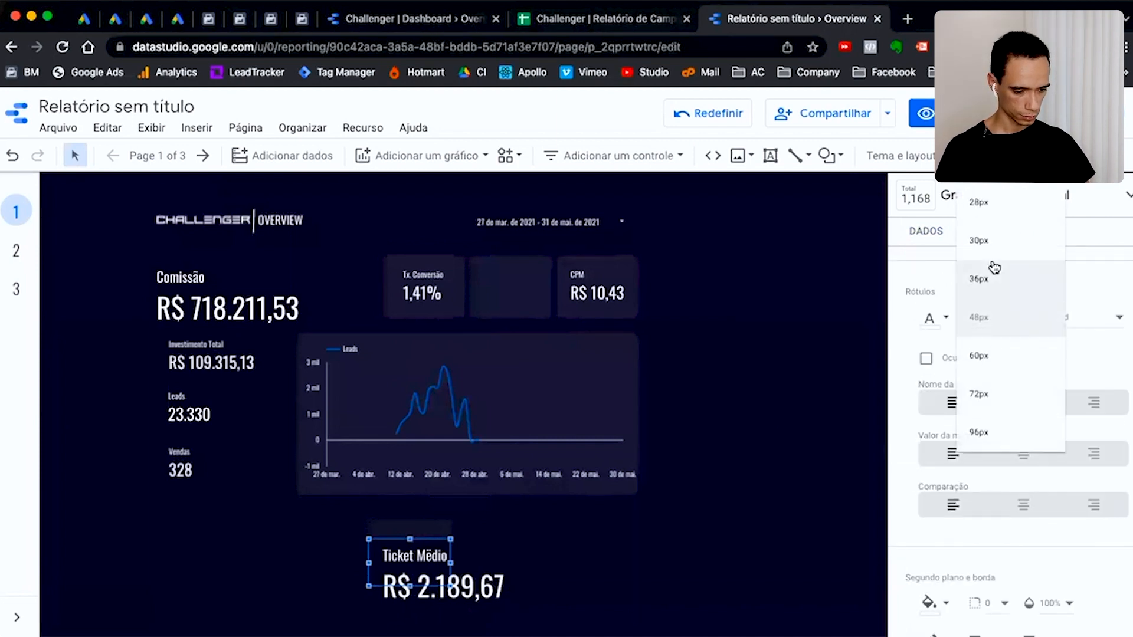
{"action": "left_click", "coordinate": [984, 212]}
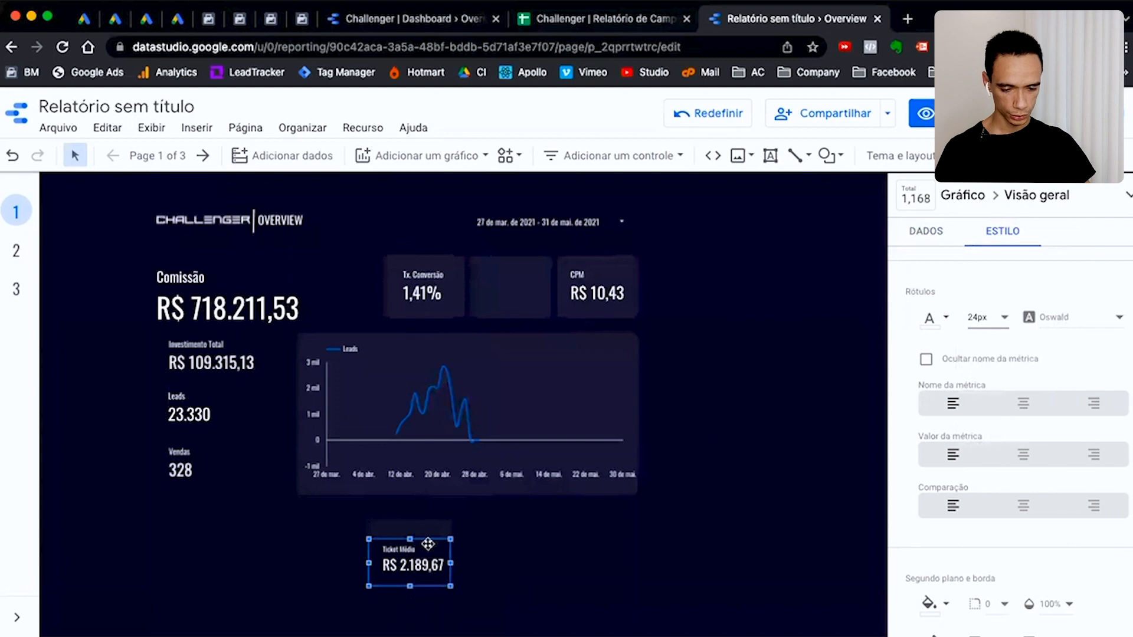
{"action": "left_click_drag", "start_coordinate": [410, 553], "coordinate": [506, 283]}
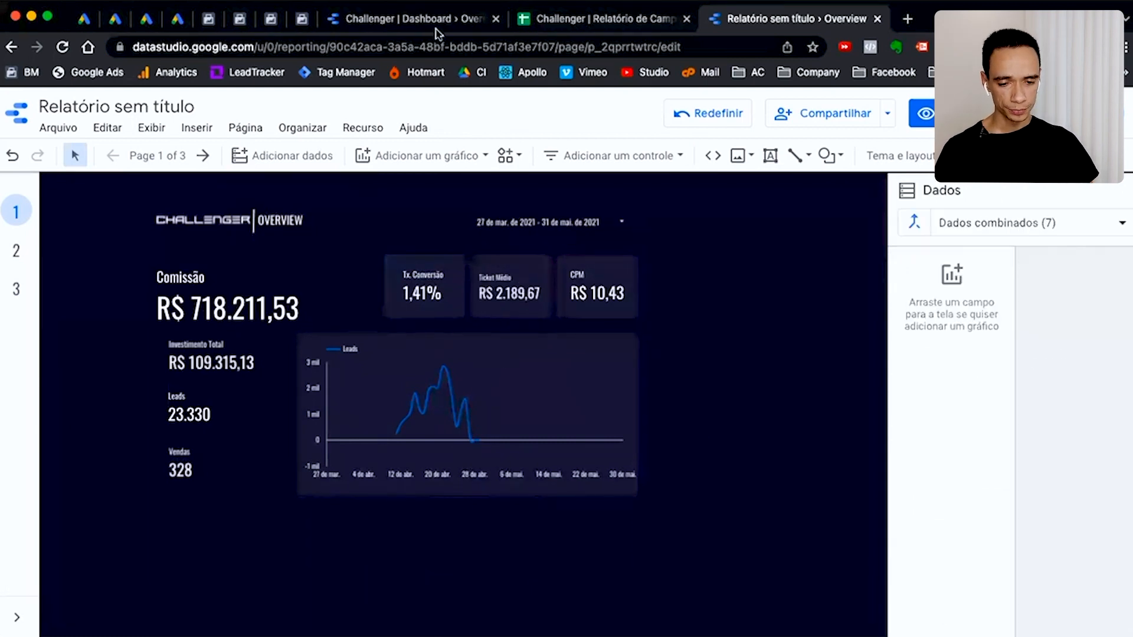
Delete the CPM scorecard and move the Vendas scorecard onto its card in the top row
{"action": "left_click", "coordinate": [177, 466]}
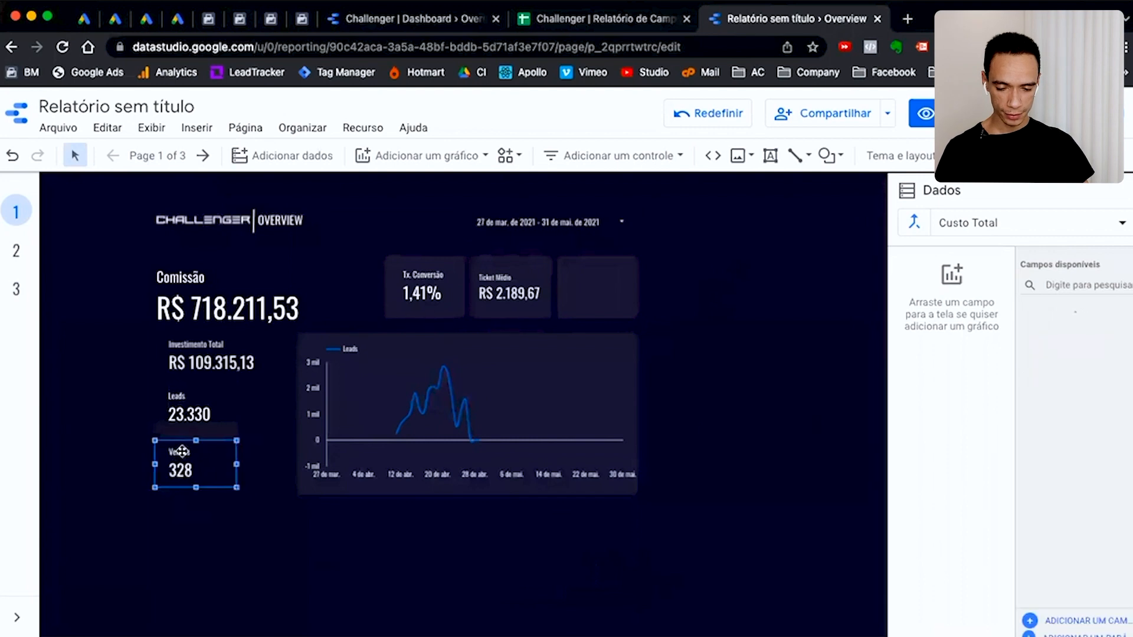
{"action": "left_click_drag", "start_coordinate": [200, 455], "coordinate": [586, 277]}
Duplicate the Leads scorecard, place the copy directly below it, and set the copy's metric to Custo por Lead
{"action": "left_click", "coordinate": [189, 413]}
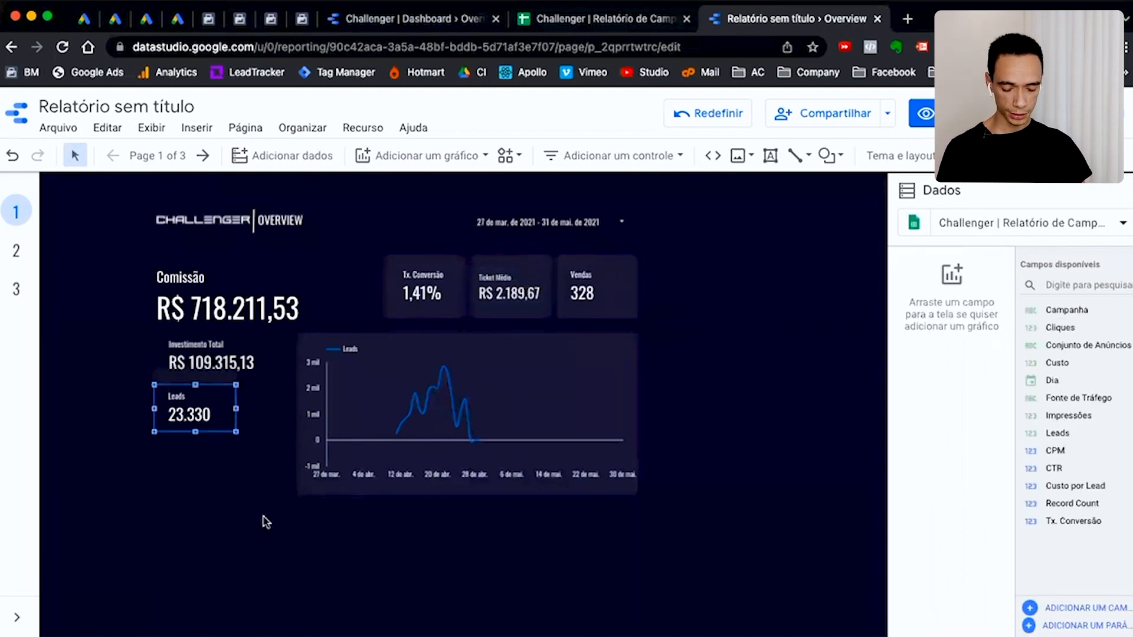
{"action": "left_click_drag", "start_coordinate": [219, 389], "coordinate": [208, 468]}
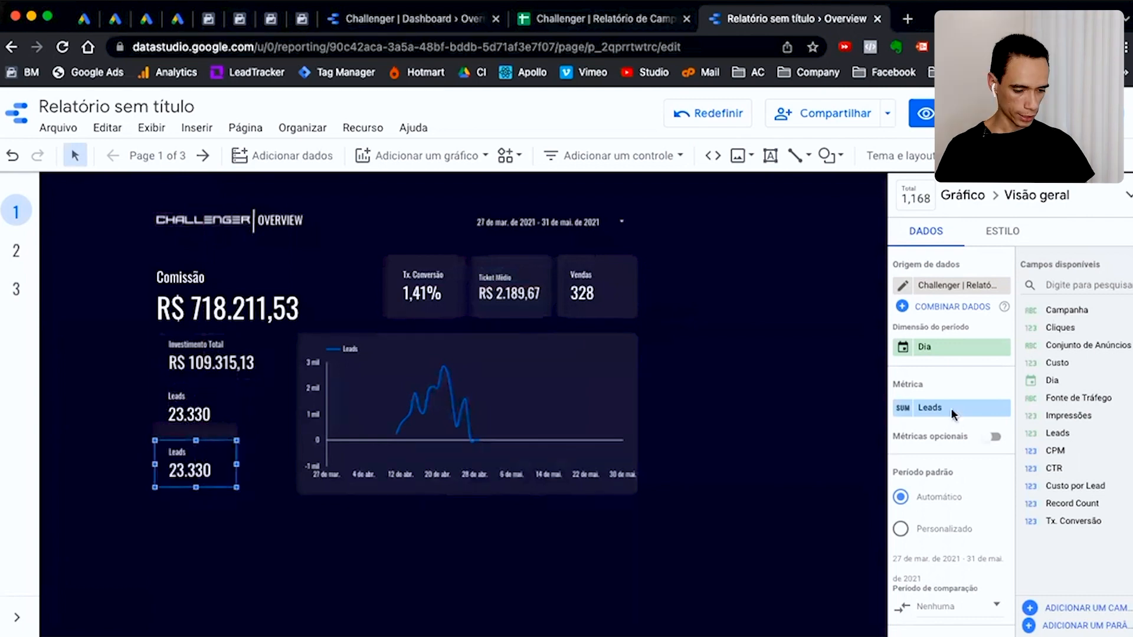
{"action": "left_click_drag", "start_coordinate": [1088, 486], "coordinate": [956, 413]}
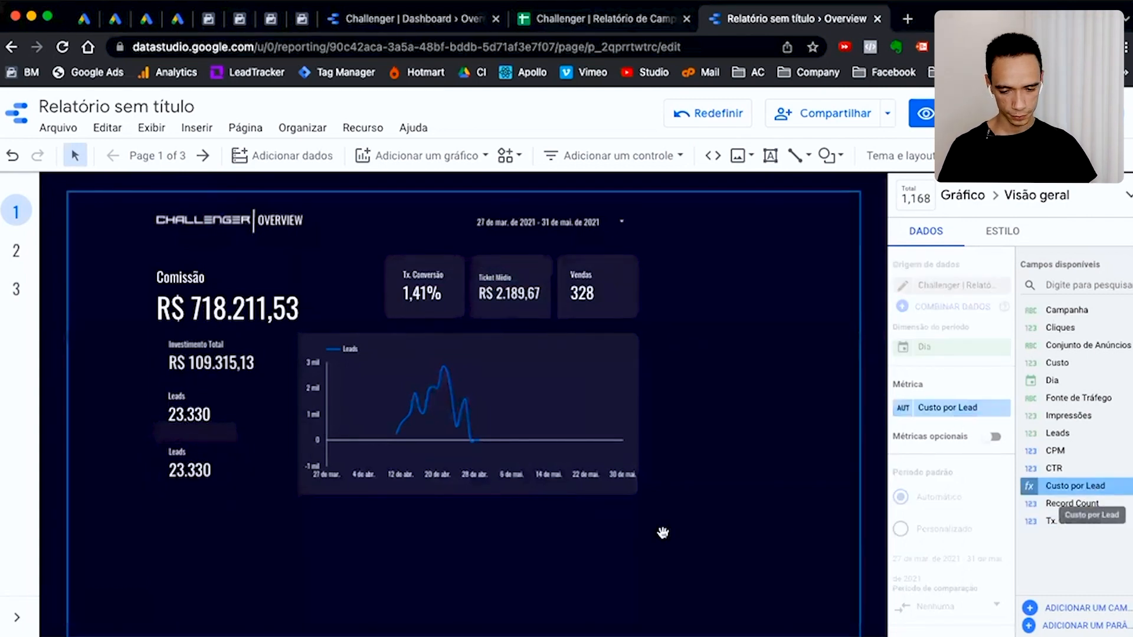
Shift the Comissão scorecard so its text lines up with the left edge of the scorecards below it
{"action": "left_click", "coordinate": [240, 308]}
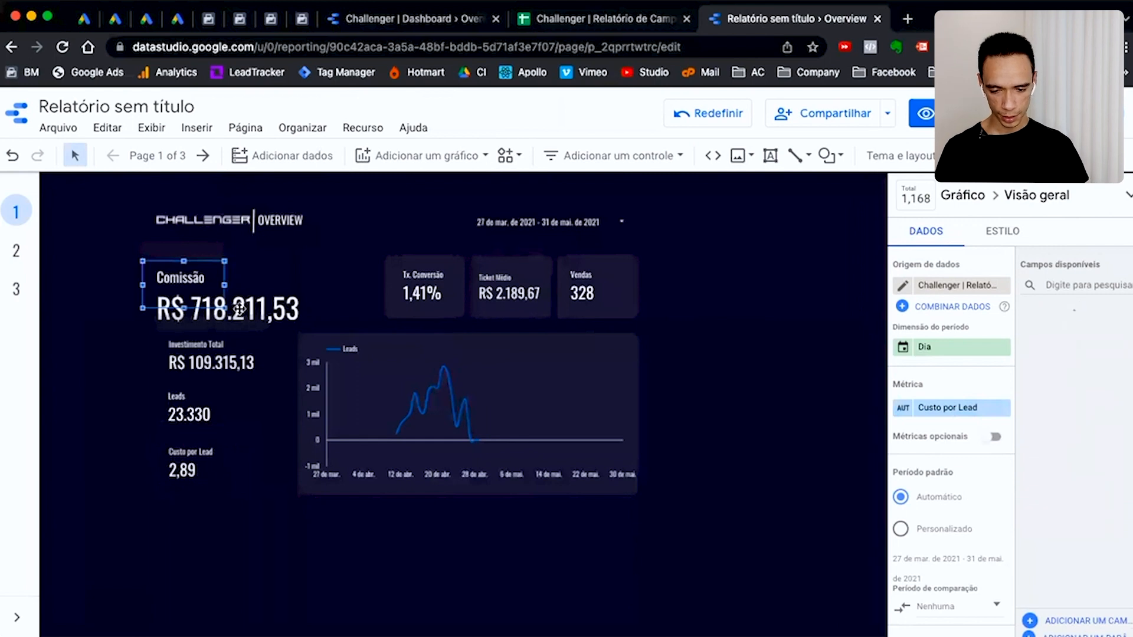
{"action": "left_click_drag", "start_coordinate": [240, 308], "coordinate": [241, 308]}
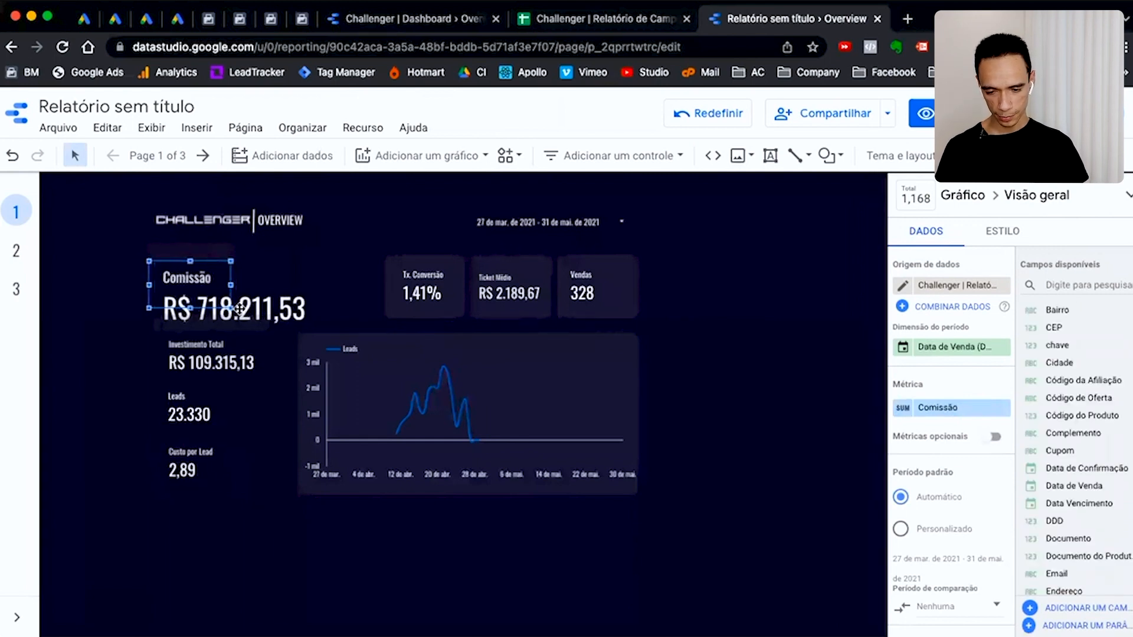
{"action": "left_click", "coordinate": [270, 508]}
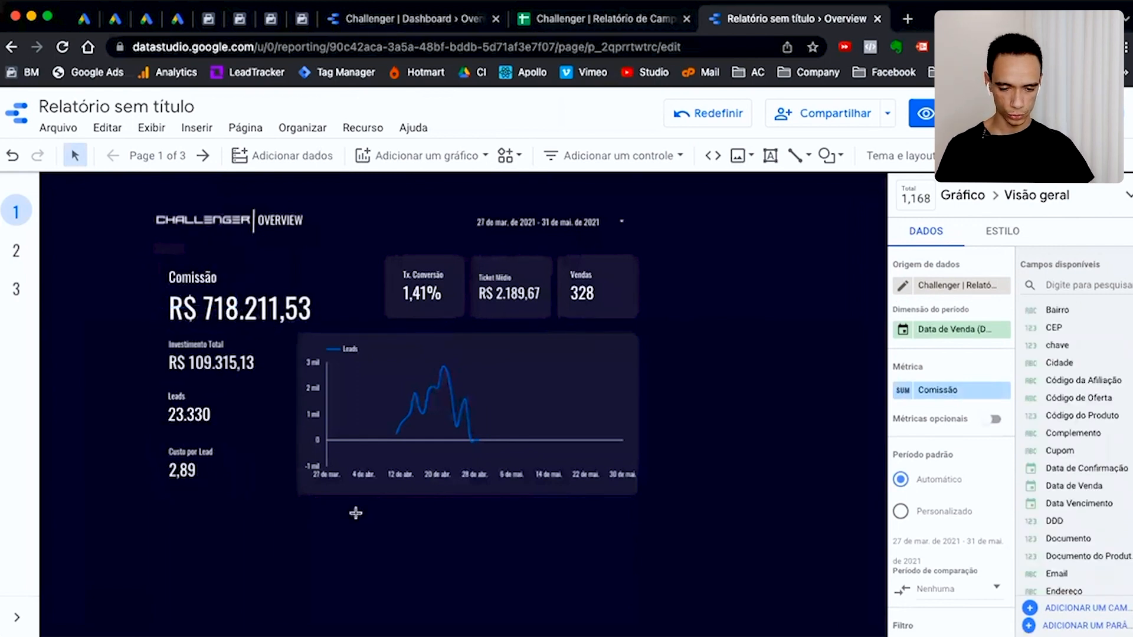
Delete the Leads line chart and insert a donut chart in the right-hand part of its panel
{"action": "left_click", "coordinate": [616, 367]}
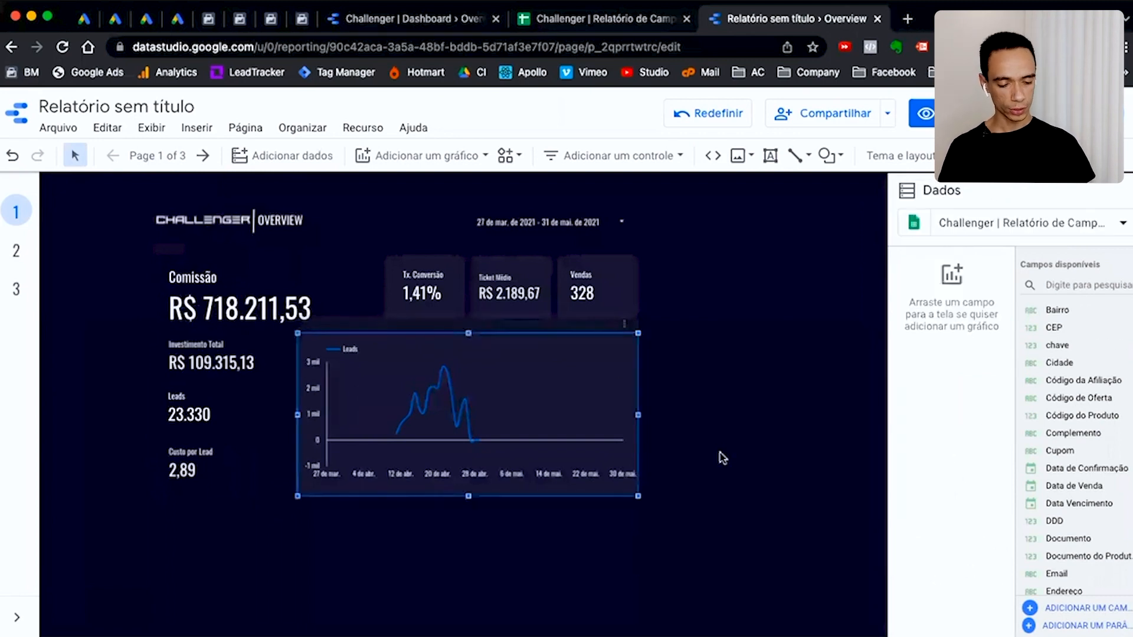
{"action": "left_click", "coordinate": [436, 158]}
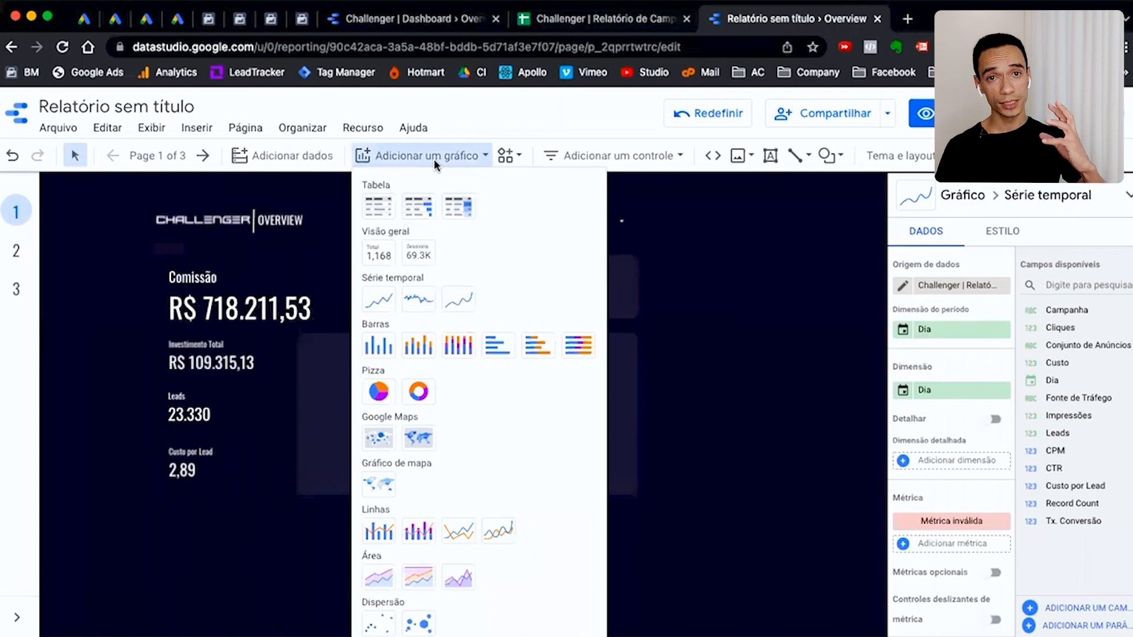
{"action": "left_click", "coordinate": [420, 392]}
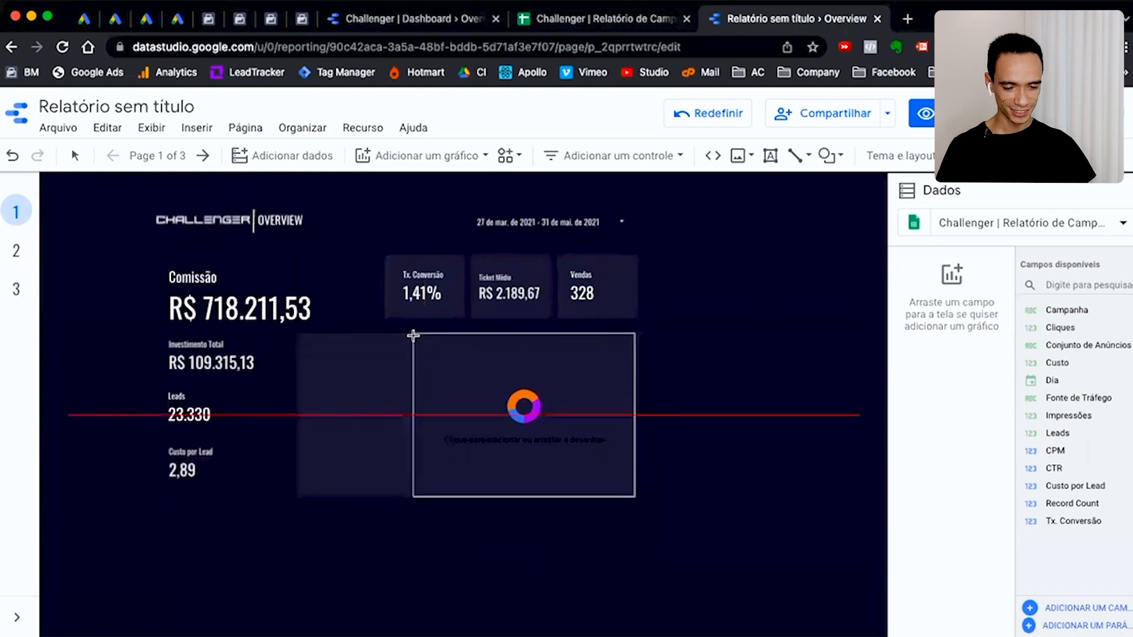
{"action": "left_click", "coordinate": [414, 335]}
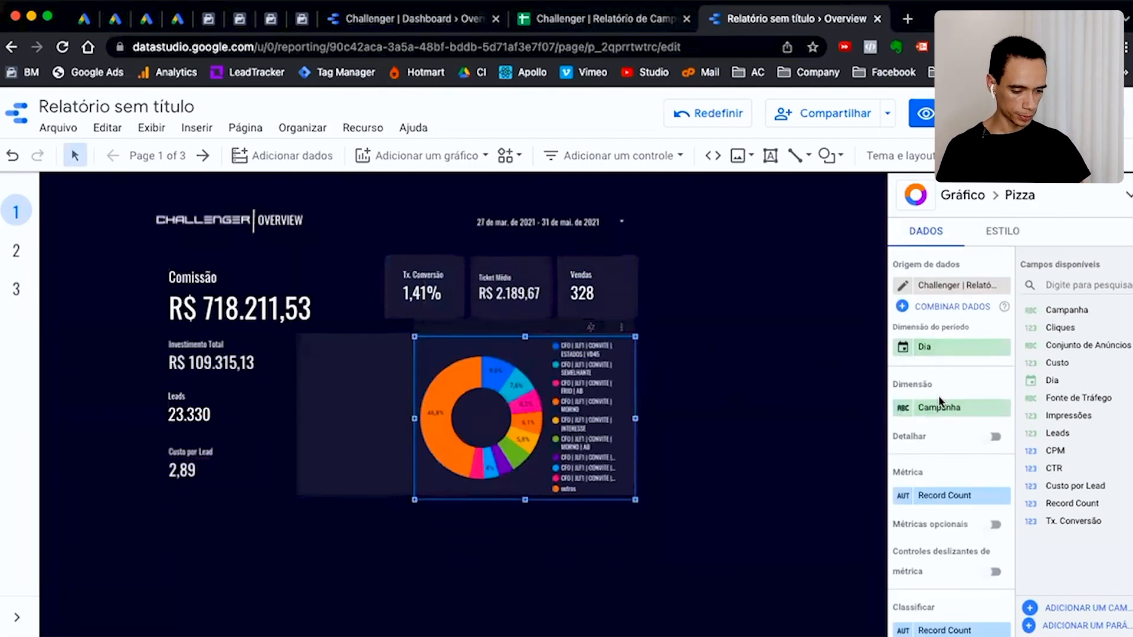
Connect the donut chart to Challenger | Relatório de Campanhas - VENDAS, with Data de Venda as date dimension and Valor da Comissão Gerada as metric
{"action": "left_click", "coordinate": [965, 289]}
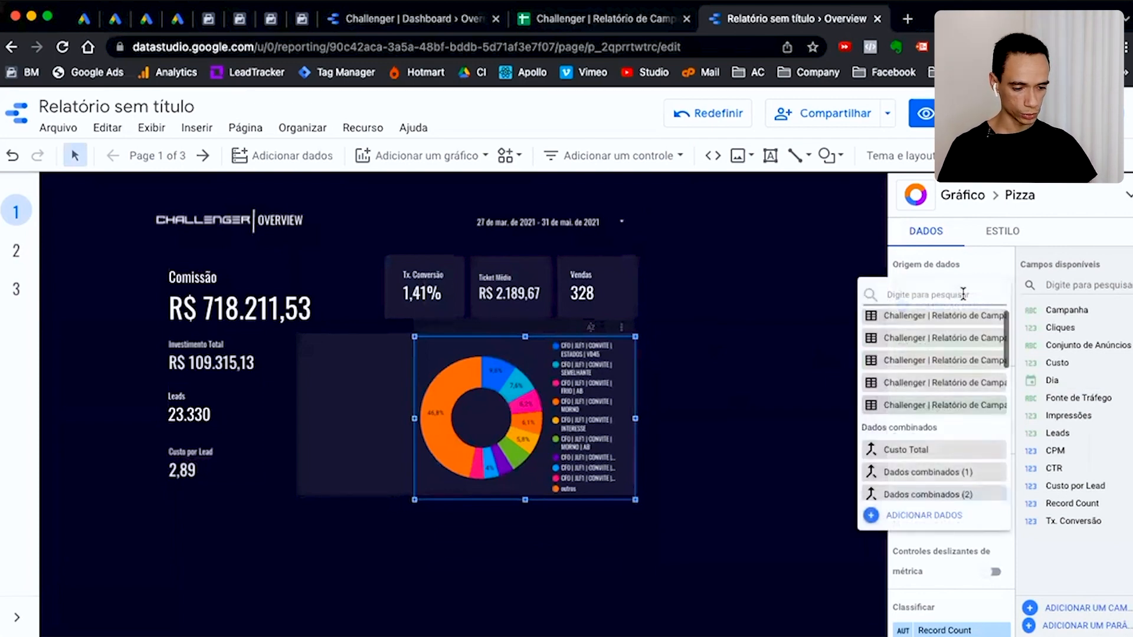
{"action": "scroll", "coordinate": [975, 365], "scroll_direction": "up", "scroll_amount": 2}
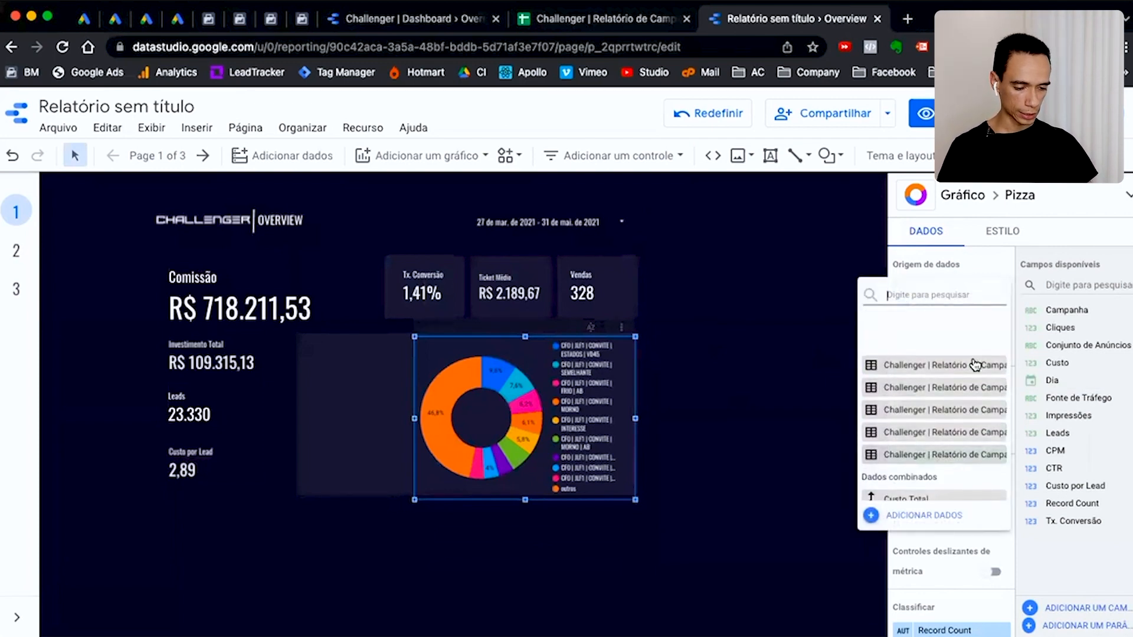
{"action": "left_click", "coordinate": [965, 390]}
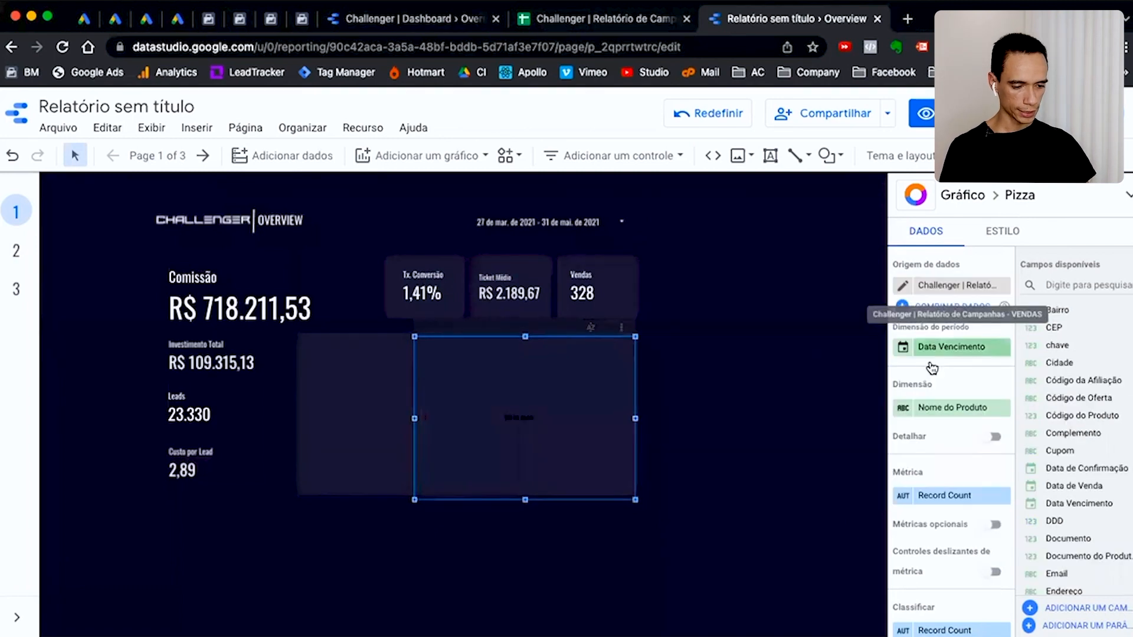
{"action": "left_click", "coordinate": [1075, 284]}
{"action": "type", "text": "data"}
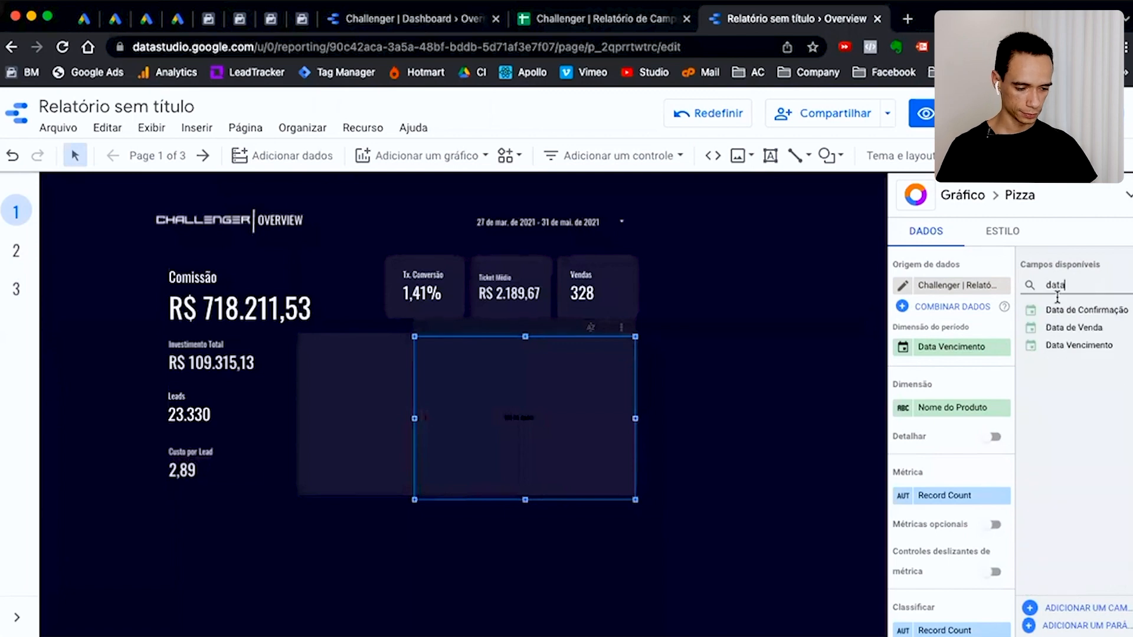
{"action": "left_click_drag", "start_coordinate": [1076, 328], "coordinate": [959, 352]}
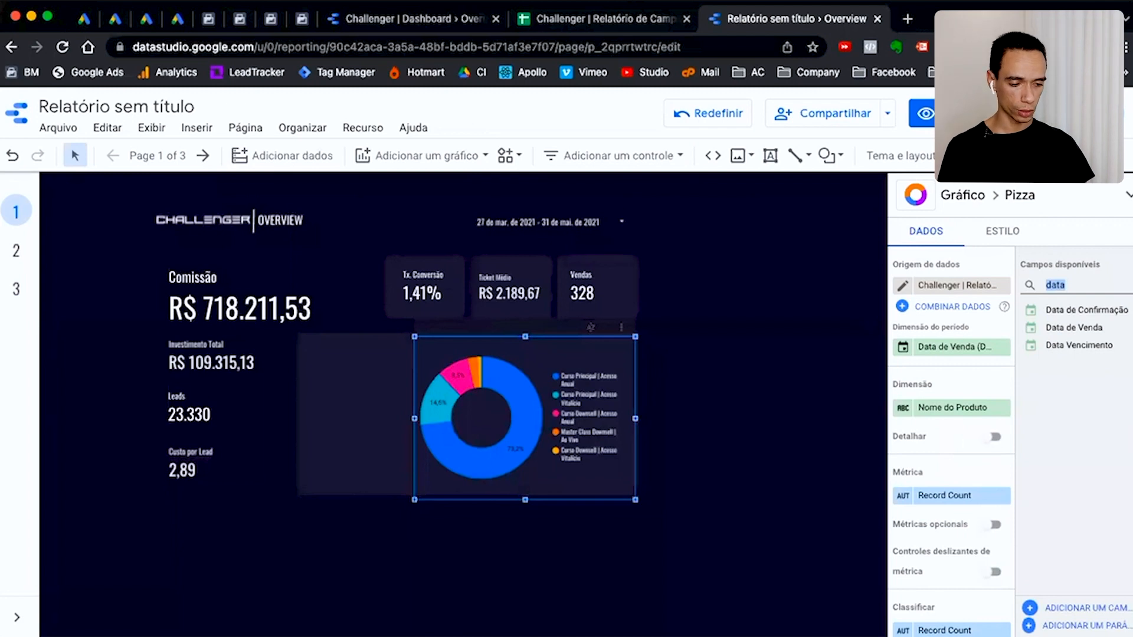
{"action": "type", "text": "comiss"}
{"action": "left_click_drag", "start_coordinate": [1062, 380], "coordinate": [960, 494]}
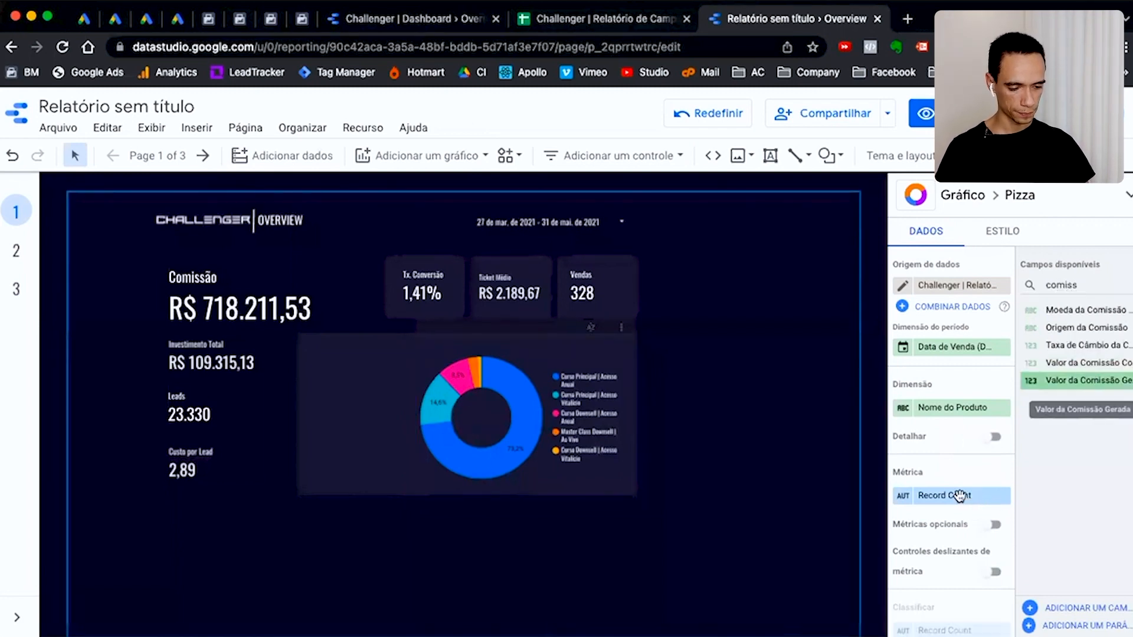
Widen the donut chart towards the scorecard column, reduce its height, and position it inside its background panel
{"action": "left_click", "coordinate": [416, 419]}
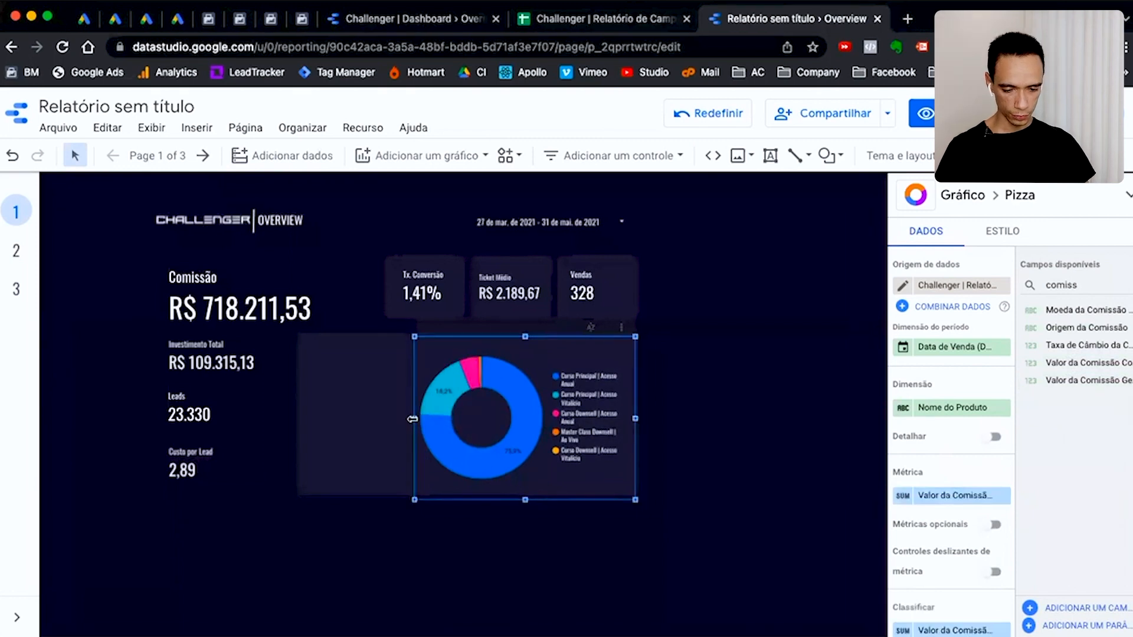
{"action": "left_click_drag", "start_coordinate": [413, 419], "coordinate": [330, 415]}
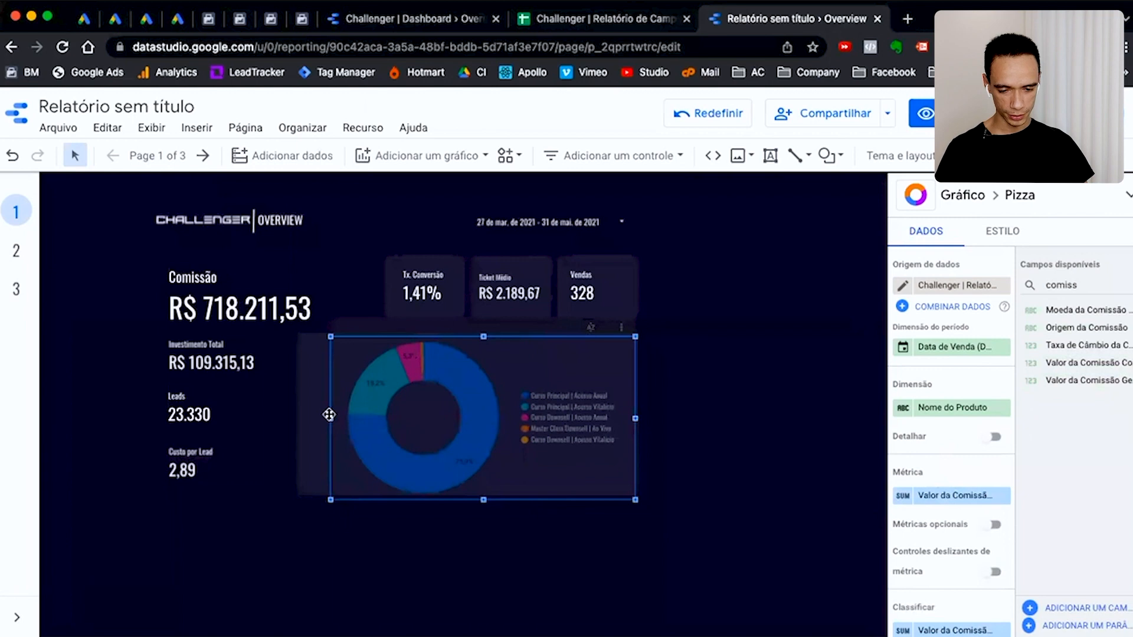
{"action": "left_click", "coordinate": [717, 437]}
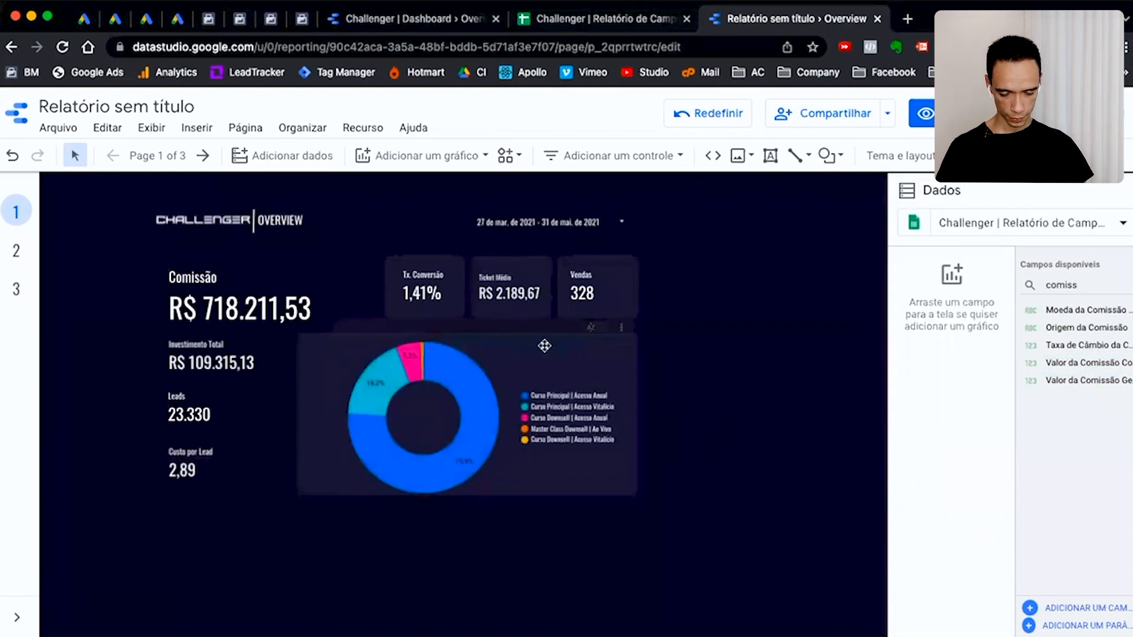
{"action": "left_click", "coordinate": [471, 405]}
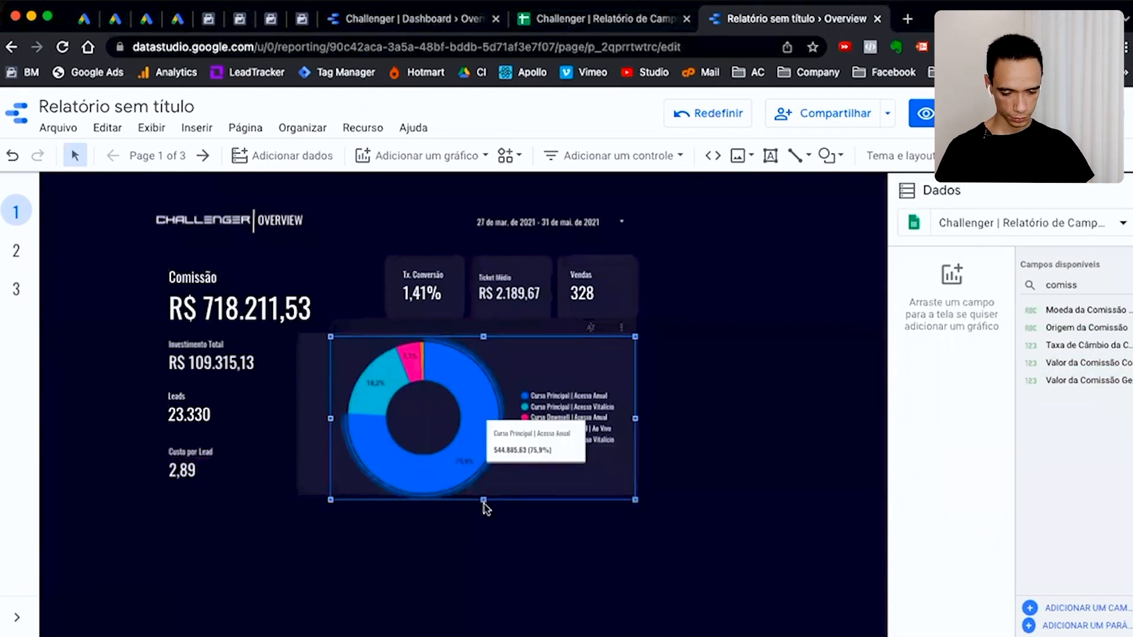
{"action": "left_click_drag", "start_coordinate": [483, 502], "coordinate": [484, 484]}
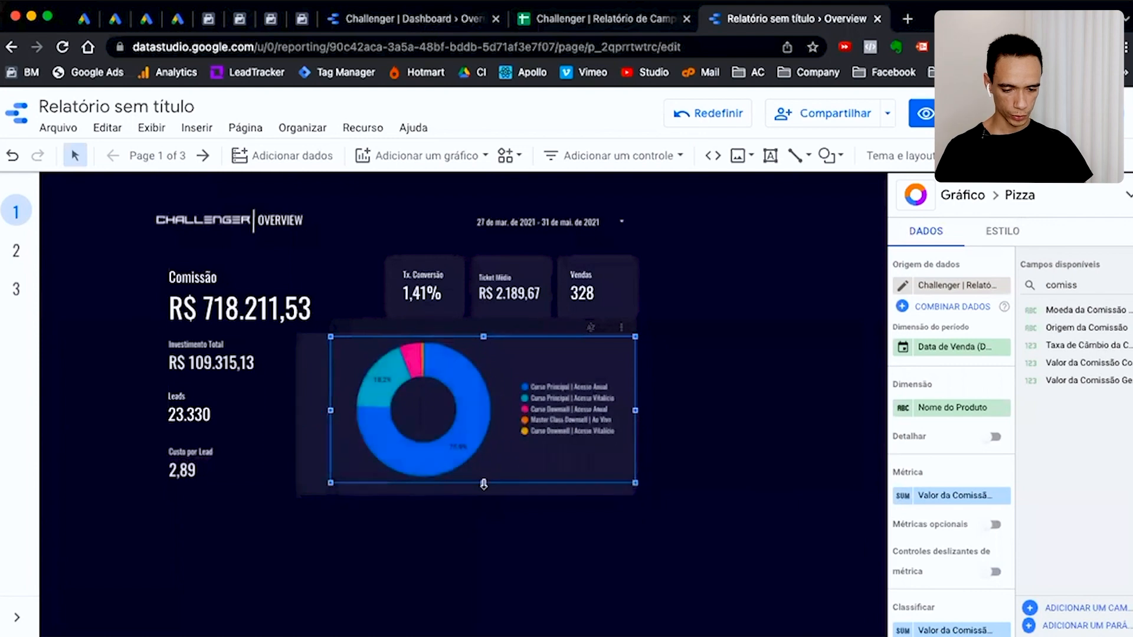
{"action": "left_click", "coordinate": [698, 459]}
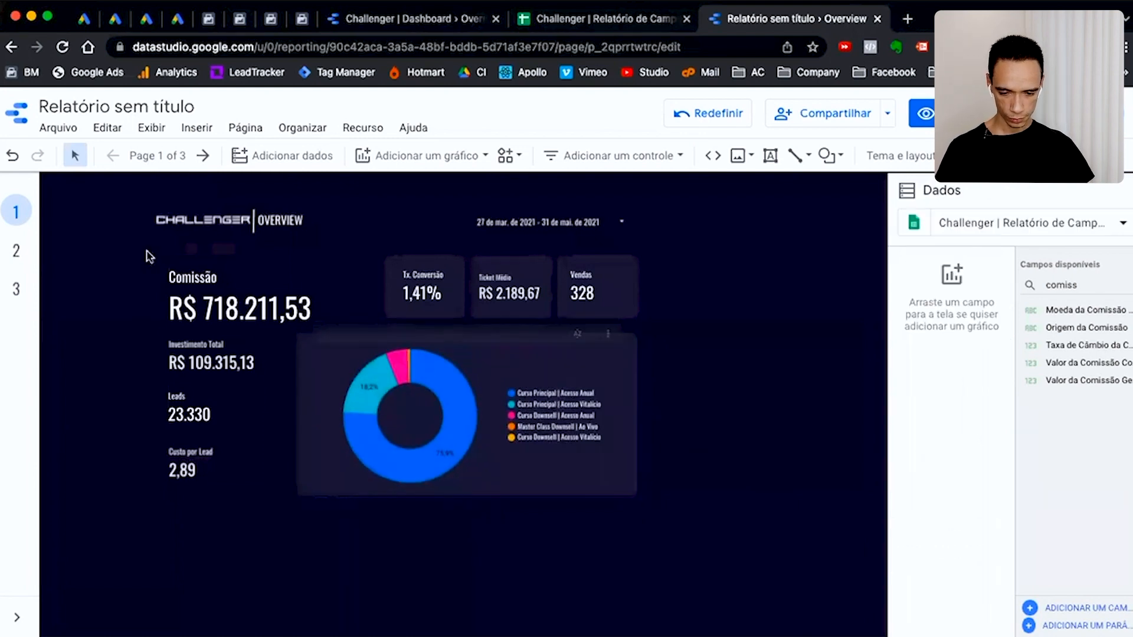
Shift the Comissão, Investimento Total, Leads and Custo por Lead scorecards together to the right, closer to the donut chart panel
{"action": "left_click_drag", "start_coordinate": [147, 255], "coordinate": [267, 529]}
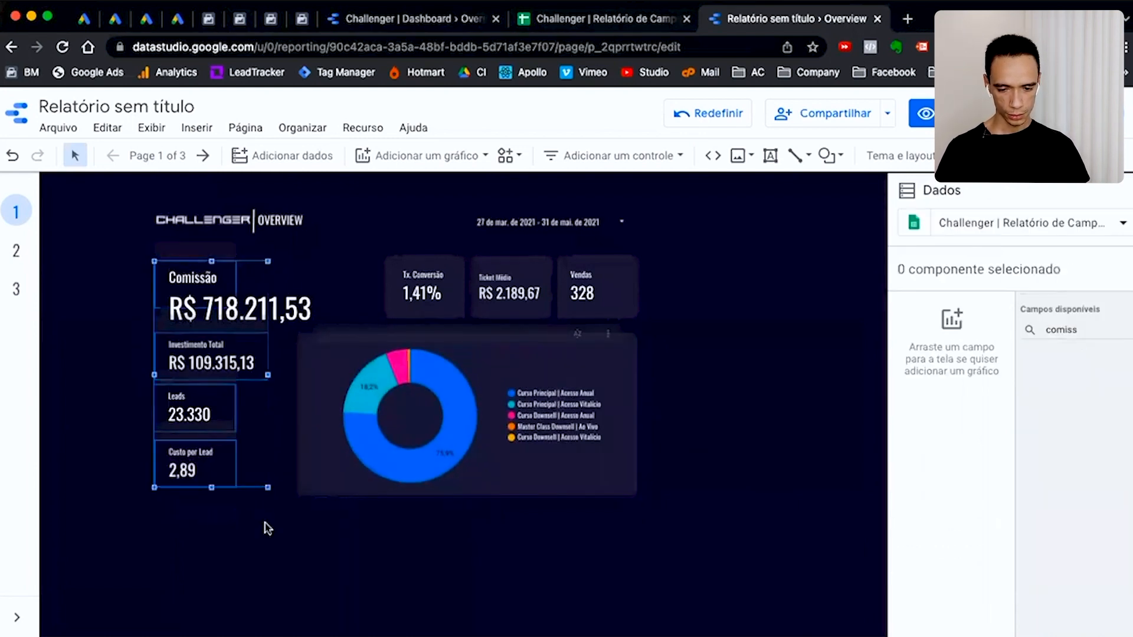
{"action": "key", "text": "Right"}
{"action": "key", "text": "Right"}
{"action": "key", "text": "Right"}
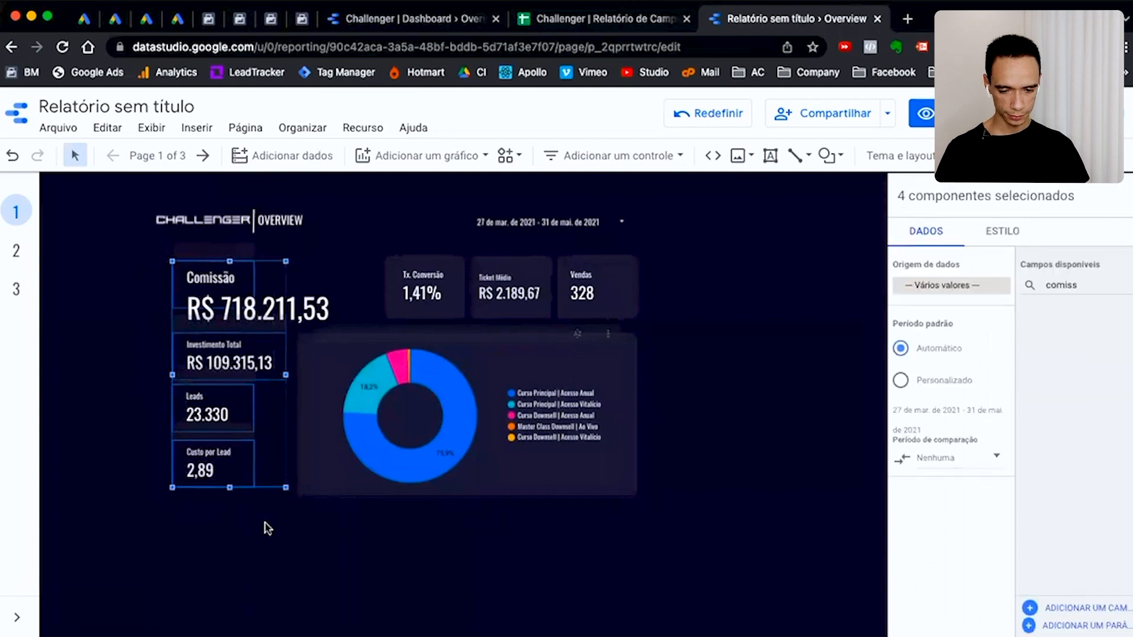
{"action": "key", "text": "Right"}
Narrow the rectangle behind the donut chart by pulling its left edge in close to the chart
{"action": "left_click", "coordinate": [302, 413]}
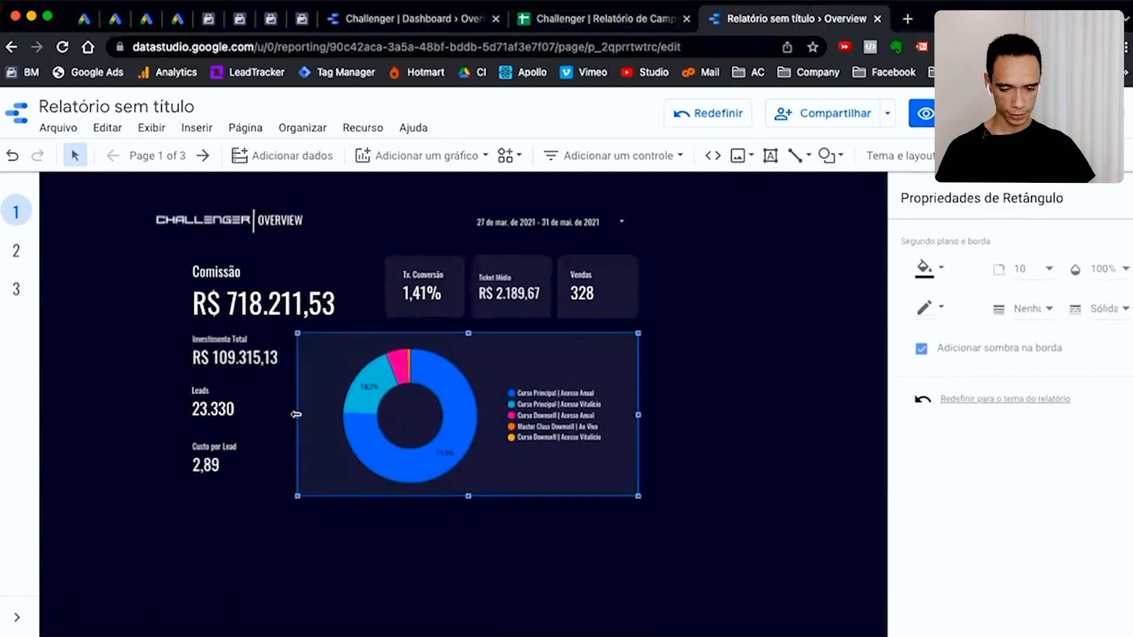
{"action": "left_click_drag", "start_coordinate": [327, 415], "coordinate": [329, 415]}
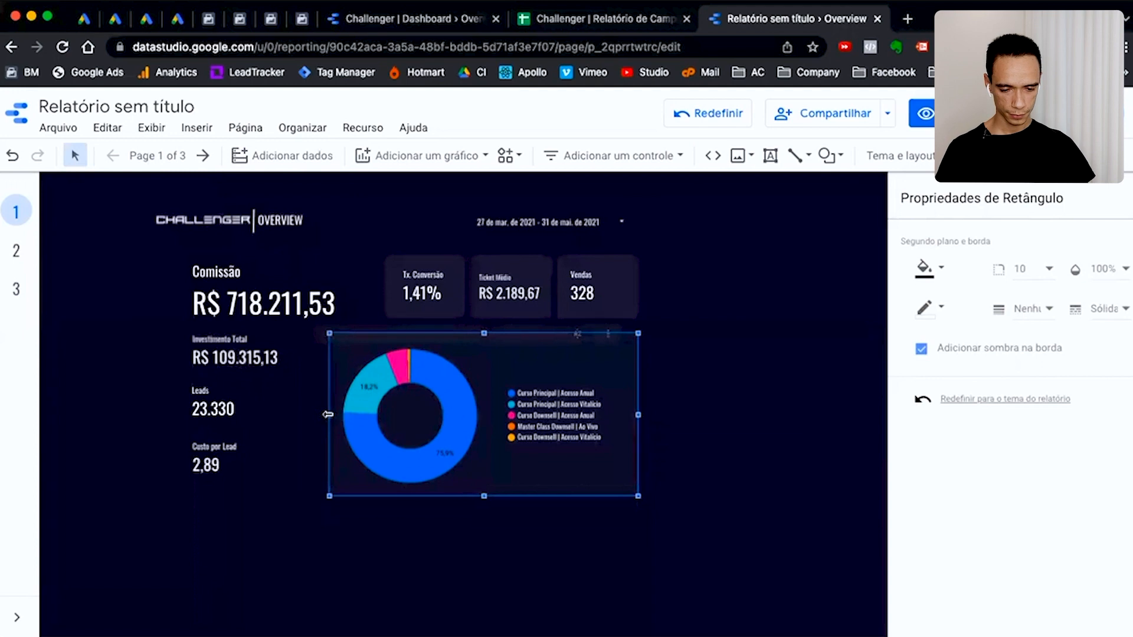
{"action": "left_click", "coordinate": [345, 568]}
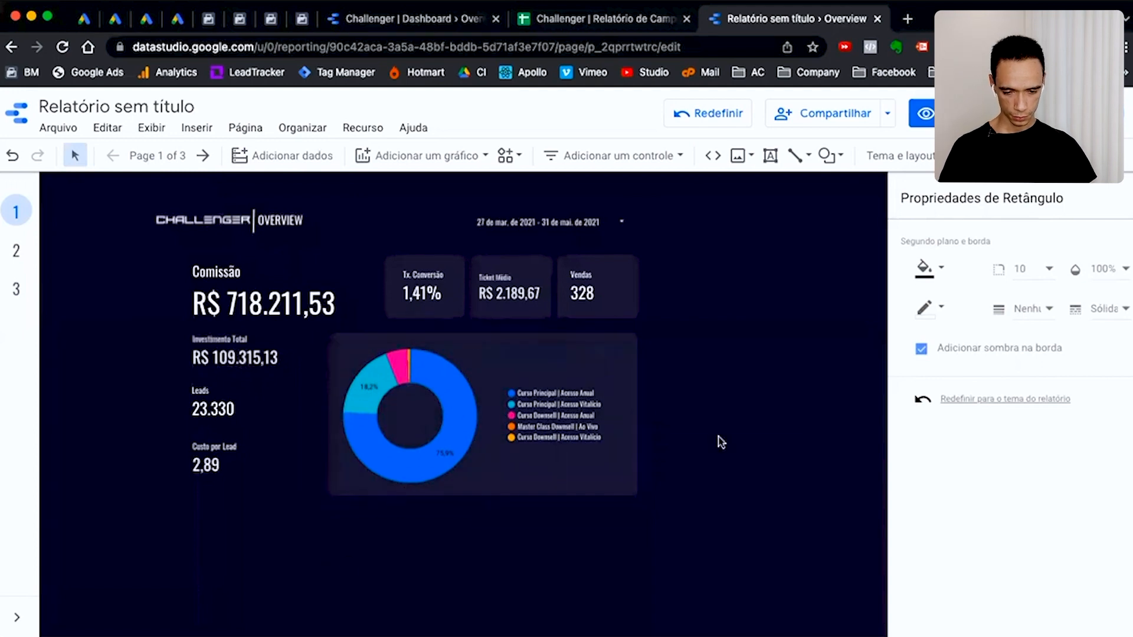
Move the column of four scorecards further right to close the gap beside the narrowed chart panel
{"action": "left_click_drag", "start_coordinate": [153, 278], "coordinate": [268, 549]}
{"action": "key", "text": "Right"}
{"action": "key", "text": "Right"}
{"action": "key", "text": "Right"}
{"action": "key", "text": "Right"}
{"action": "key", "text": "Right"}
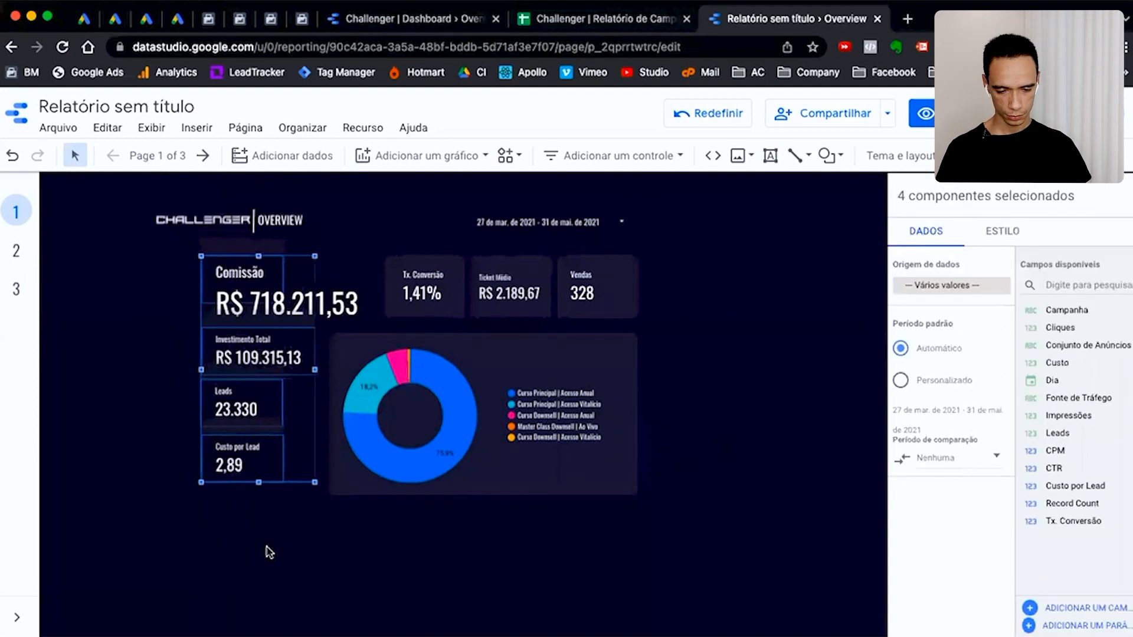
{"action": "left_click", "coordinate": [269, 552]}
Move the Challenger logo, divider and Overview title together to the right until they line up with the scorecard column's left edge
{"action": "left_click_drag", "start_coordinate": [129, 196], "coordinate": [313, 252]}
{"action": "key", "text": "Right"}
{"action": "key", "text": "Right"}
{"action": "key", "text": "Right"}
{"action": "key", "text": "Right"}
{"action": "key", "text": "Right"}
{"action": "key", "text": "Right"}
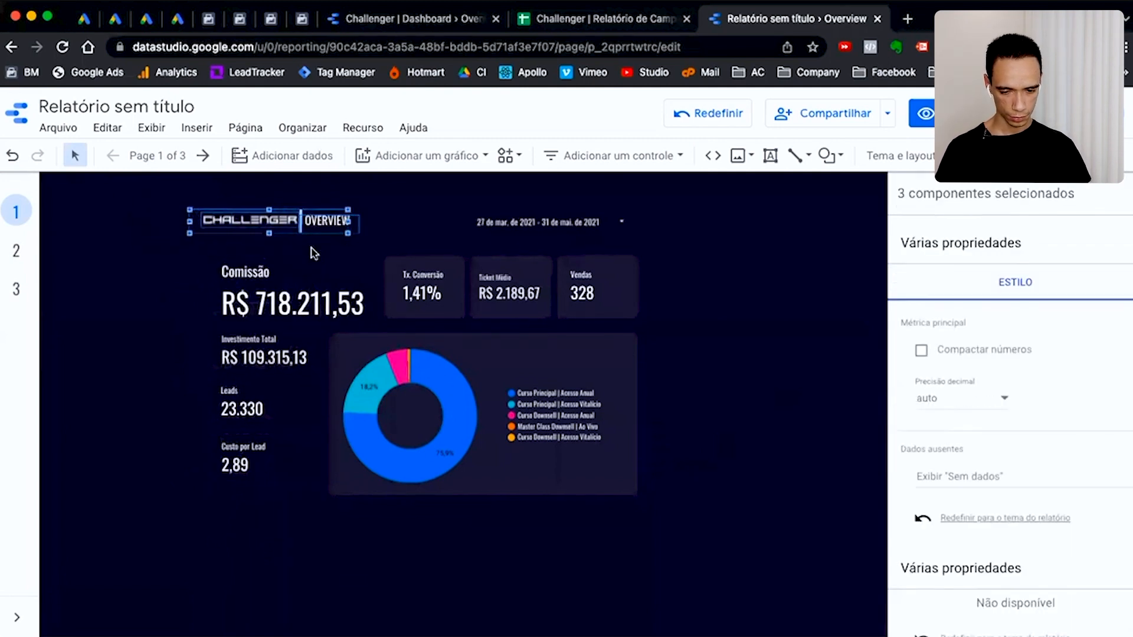
{"action": "key", "text": "Right"}
{"action": "key", "text": "Right"}
{"action": "key", "text": "Right"}
{"action": "left_click", "coordinate": [715, 421]}
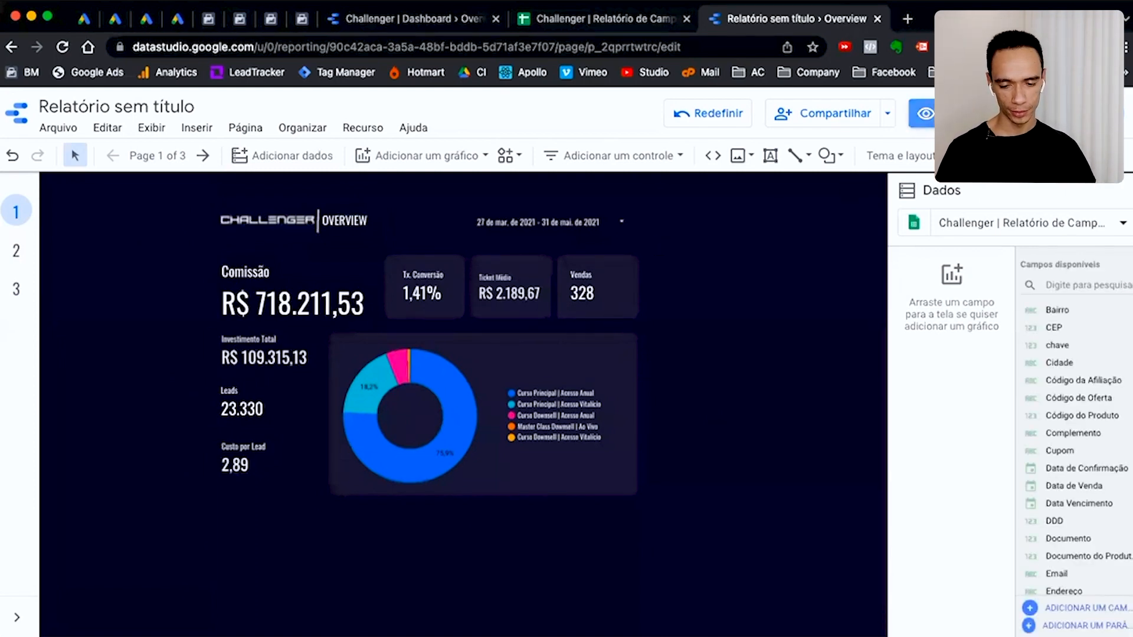
Format the Custo por Lead scorecard's metric as currency in BRL - Real brasileiro (R$)
{"action": "left_click", "coordinate": [952, 113]}
{"action": "left_click", "coordinate": [953, 113]}
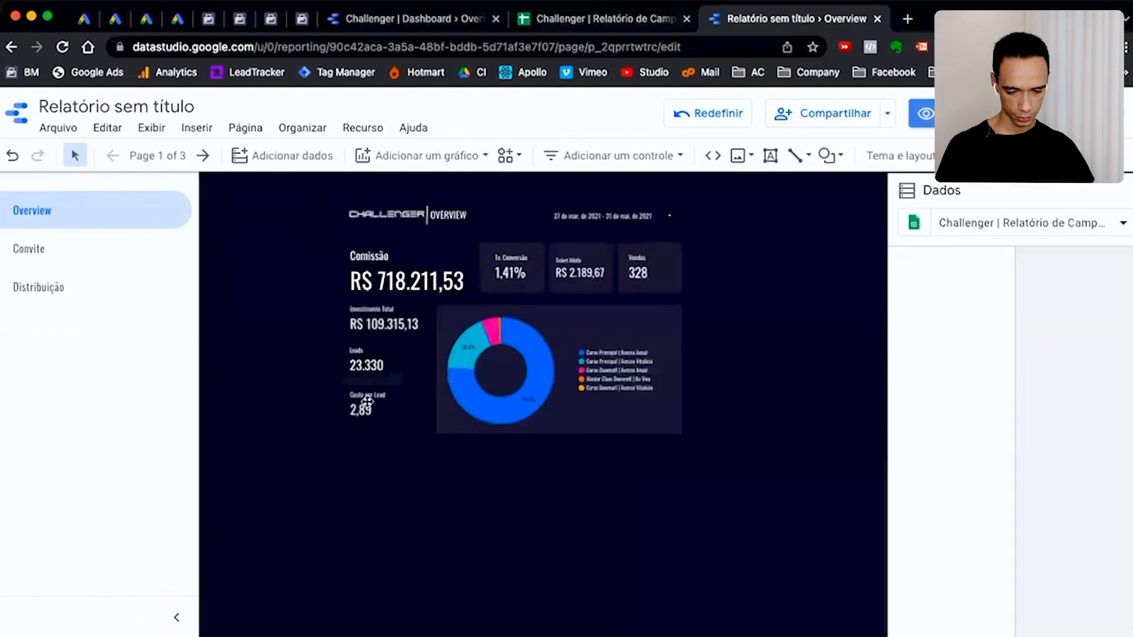
{"action": "left_click", "coordinate": [366, 404]}
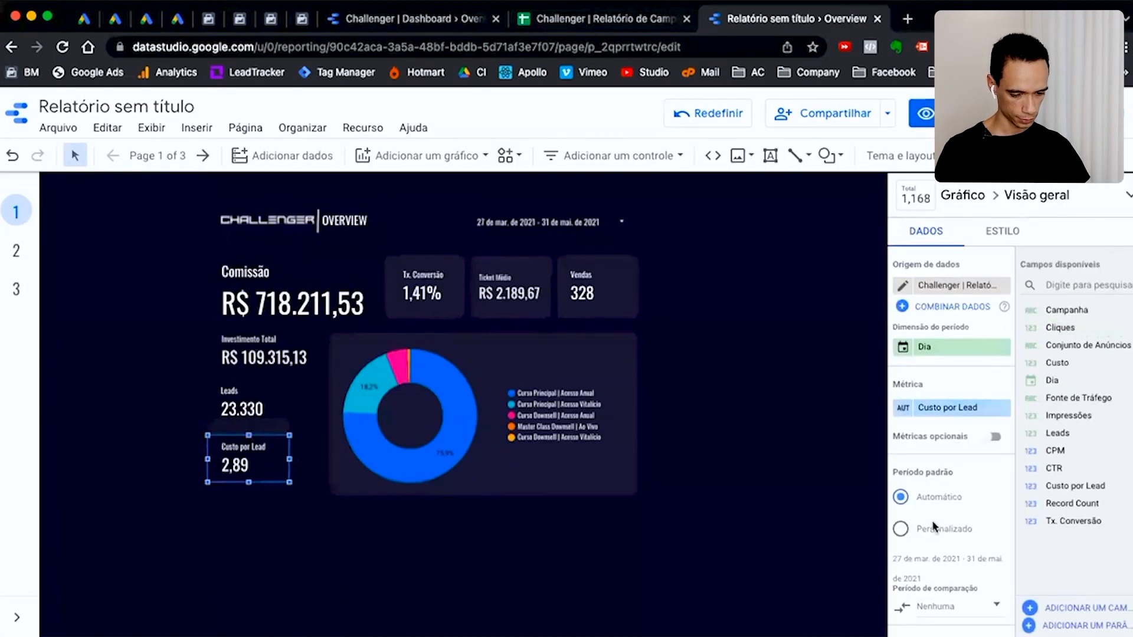
{"action": "left_click", "coordinate": [904, 409]}
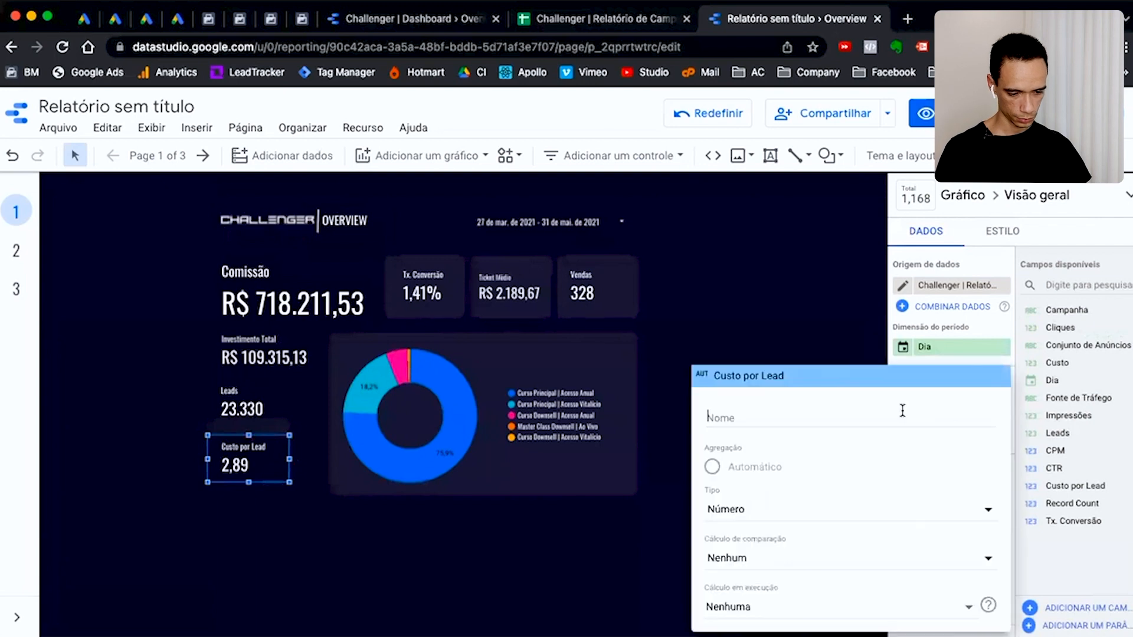
{"action": "left_click", "coordinate": [760, 509]}
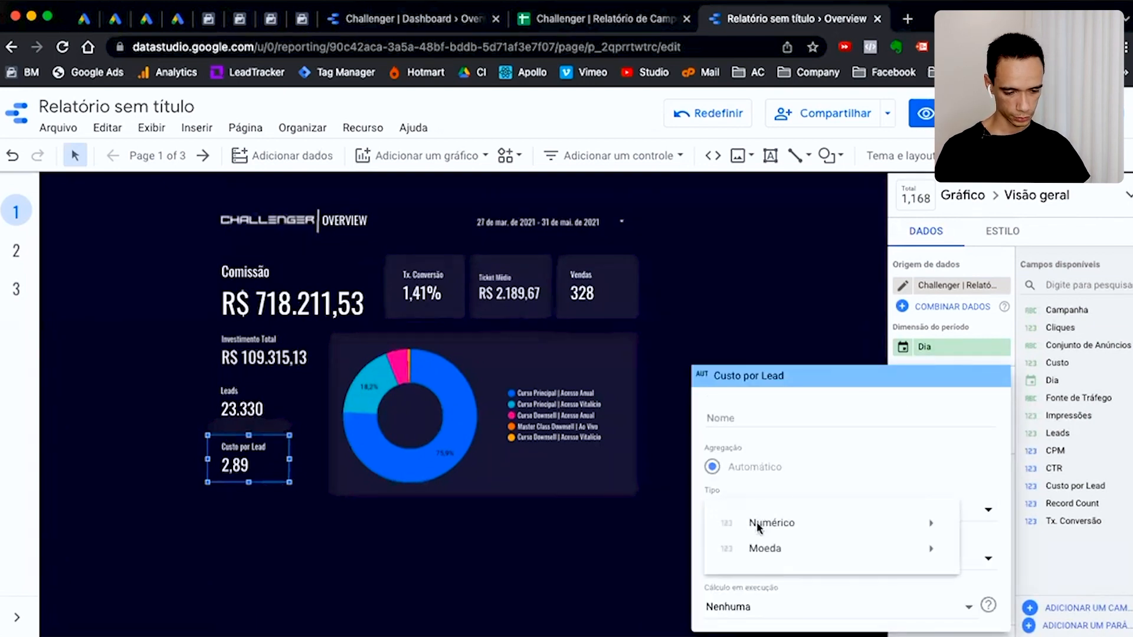
{"action": "mouse_move", "coordinate": [765, 555]}
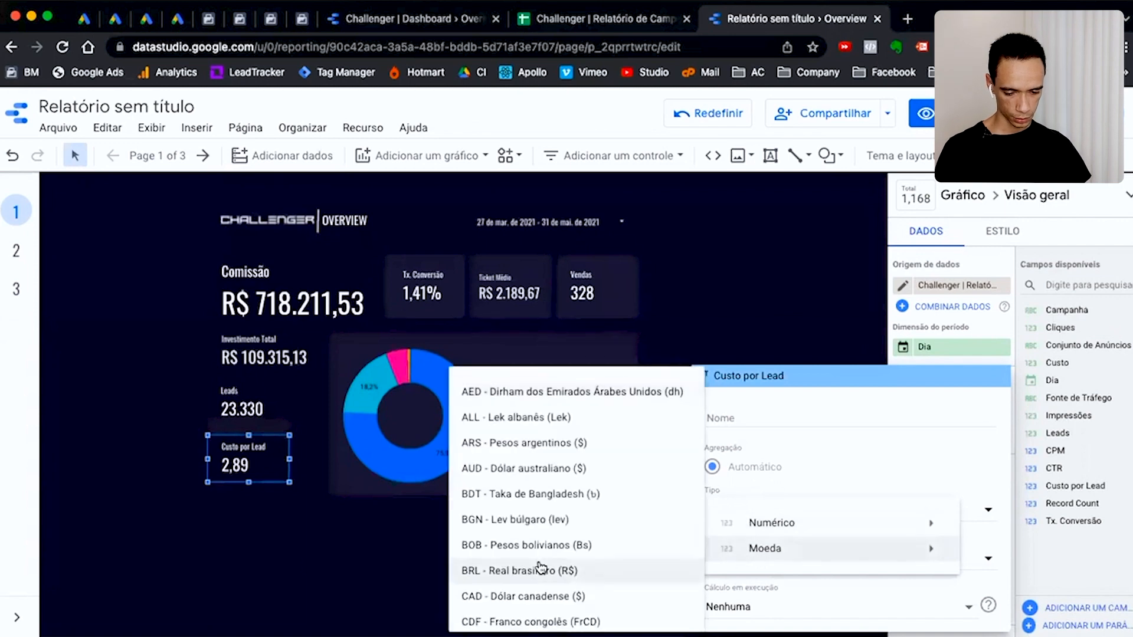
{"action": "left_click", "coordinate": [544, 571]}
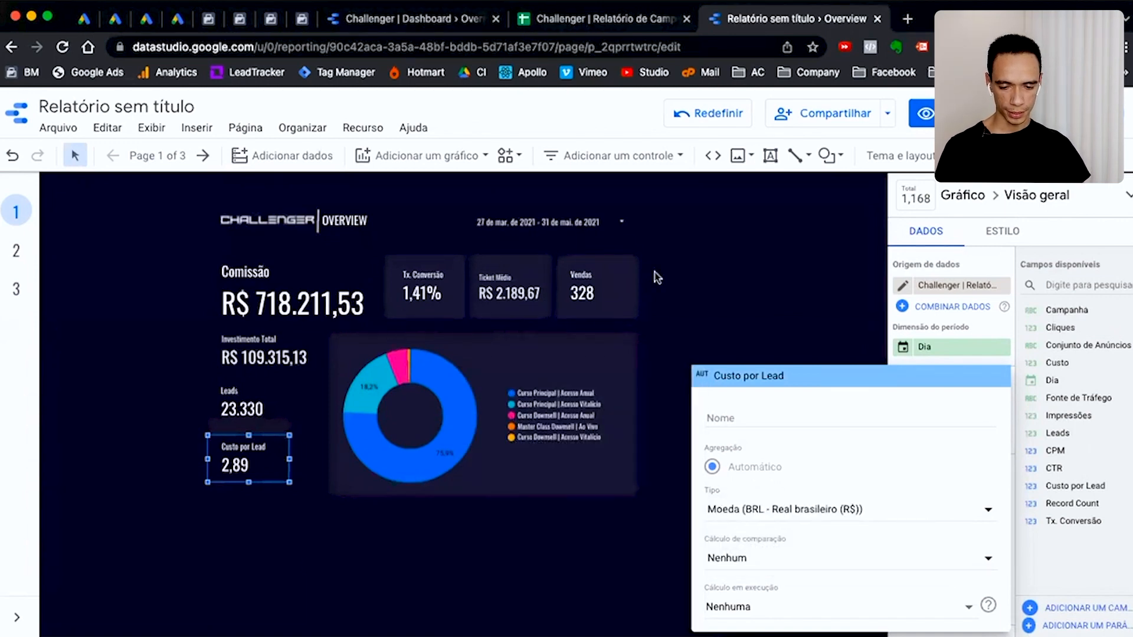
{"action": "left_click", "coordinate": [712, 300]}
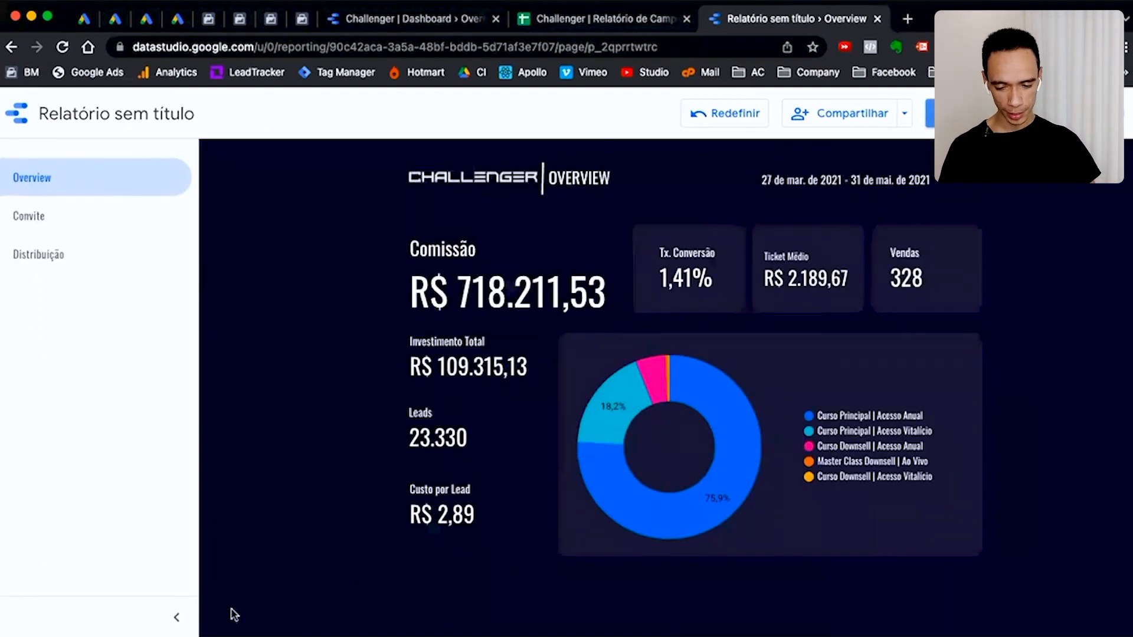
Review the Overview page in view mode with the page navigation collapsed, including the donut chart's slices, and open the Convite page
{"action": "left_click", "coordinate": [177, 617]}
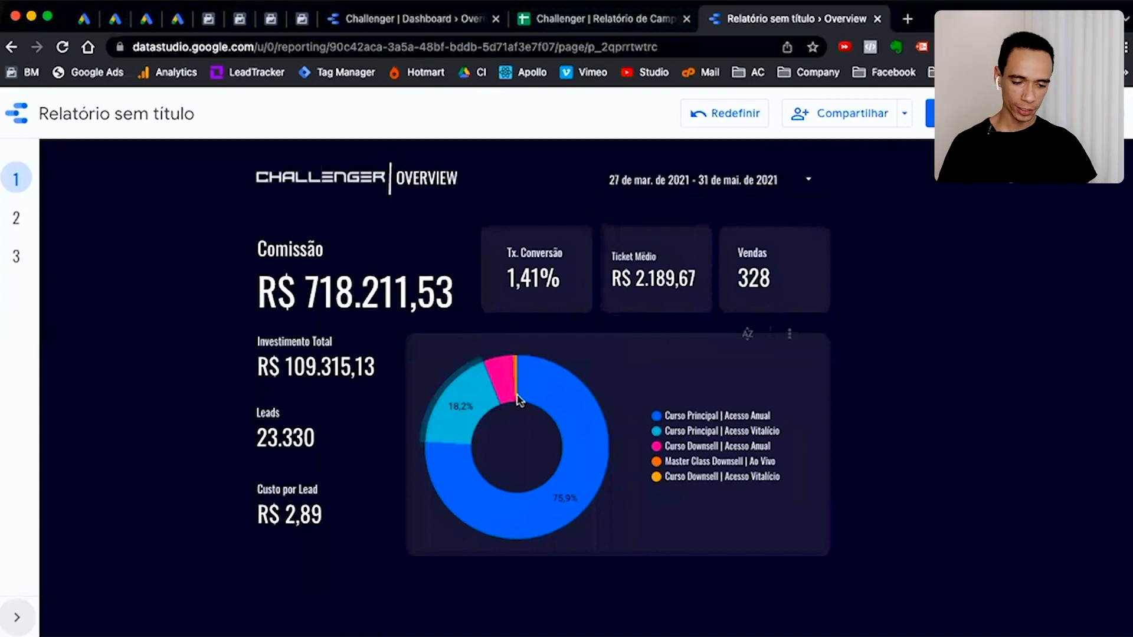
{"action": "mouse_move", "coordinate": [506, 387]}
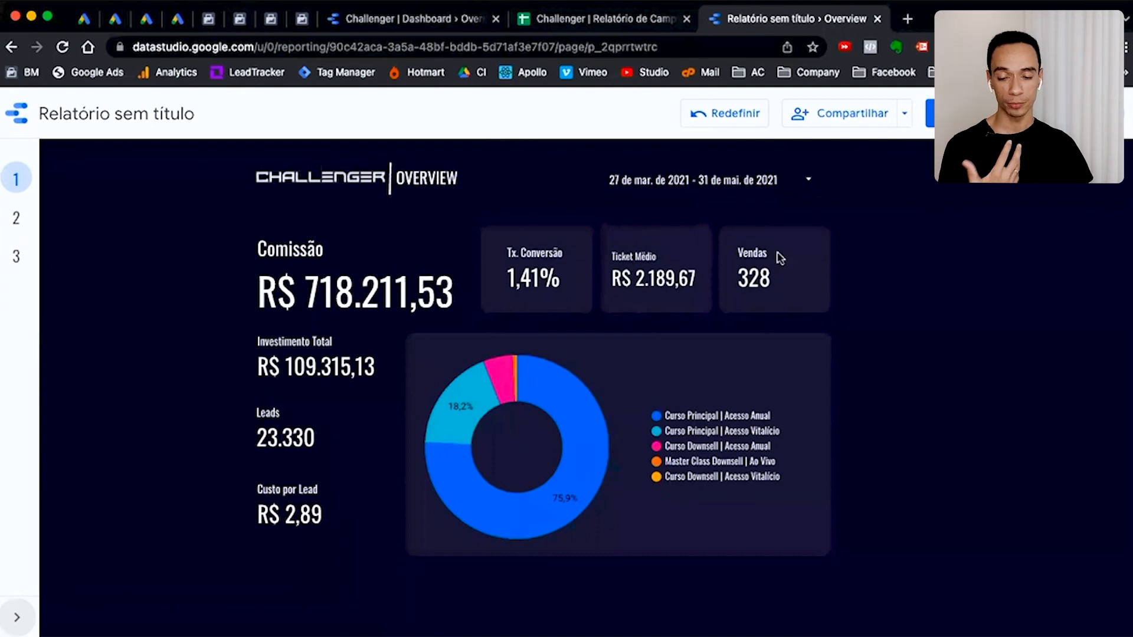
{"action": "left_click", "coordinate": [18, 222]}
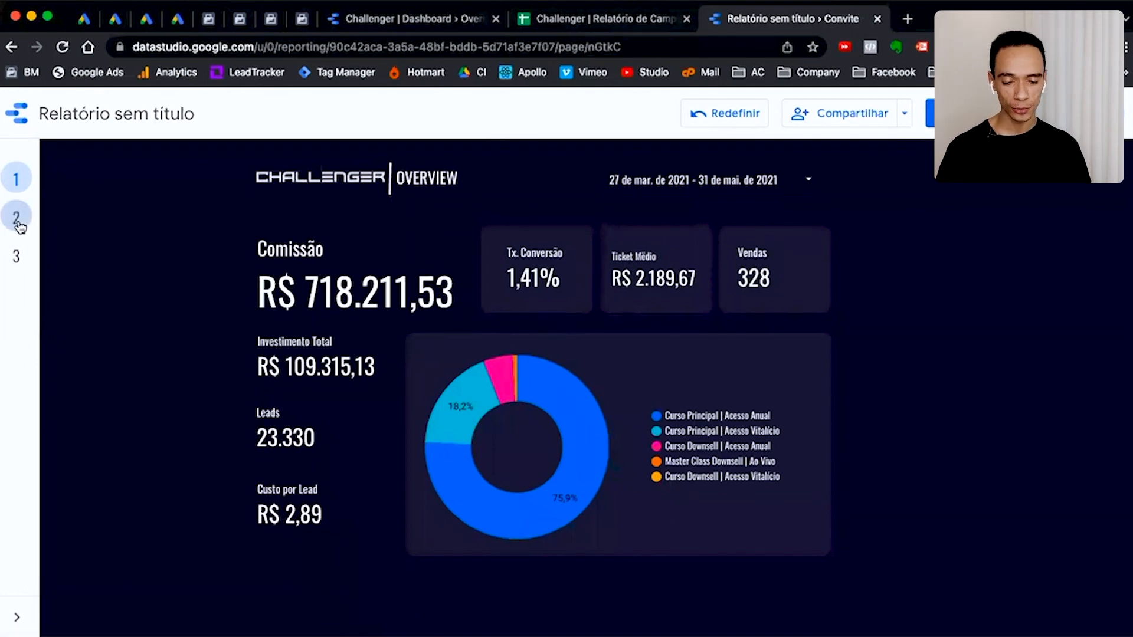